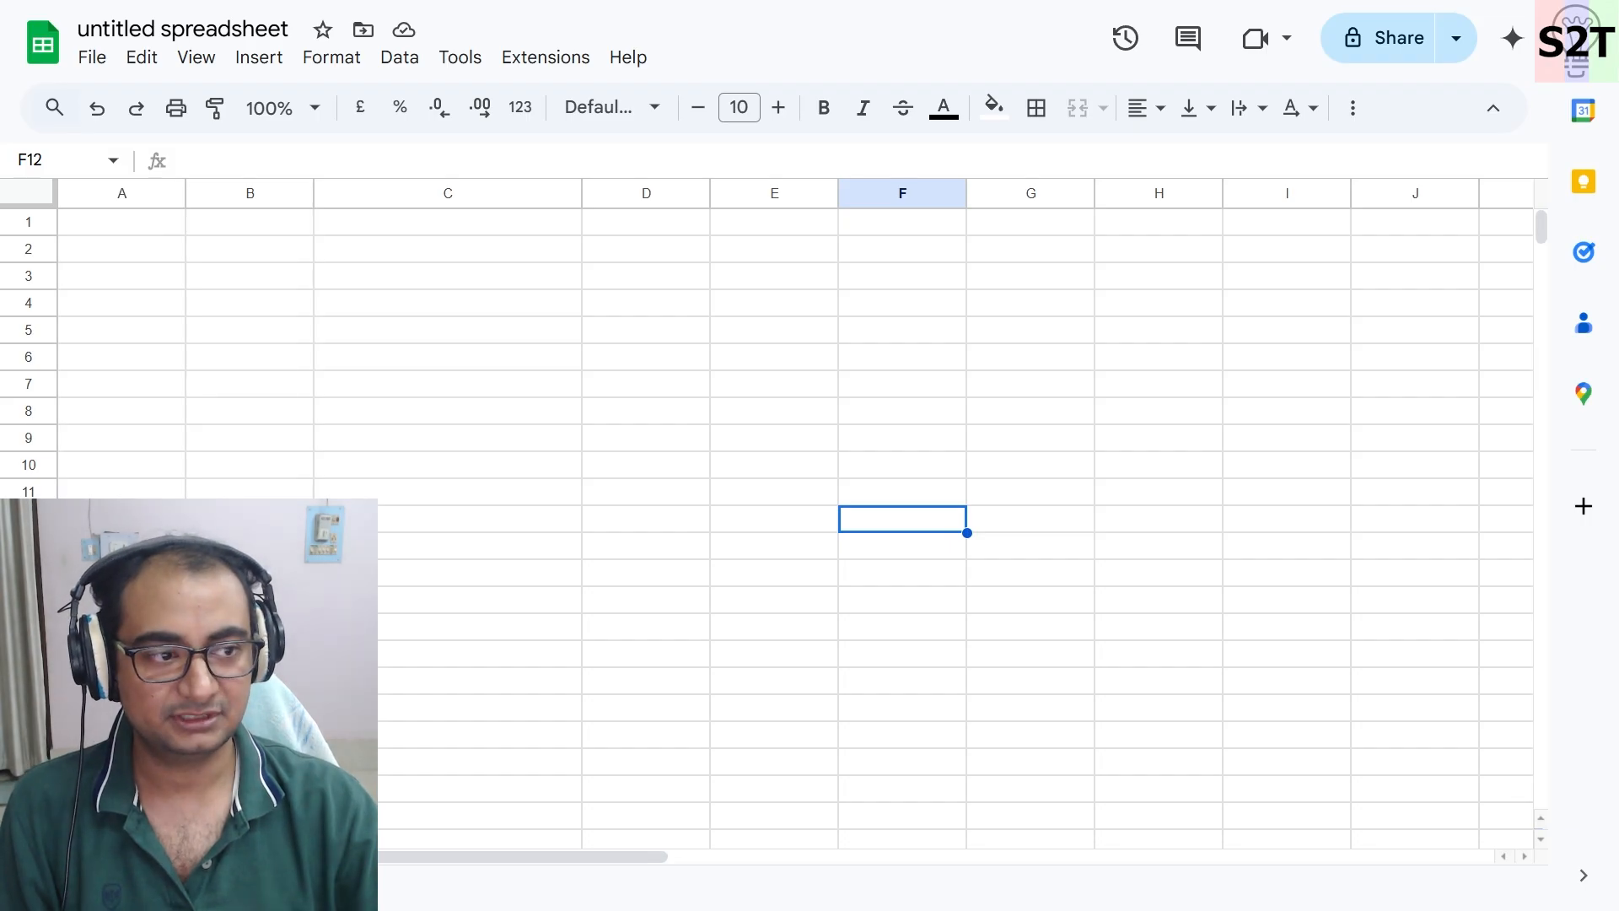
- Rename the spreadsheet to FY 2025-2026
{"action": "left_click", "coordinate": [531, 413]}
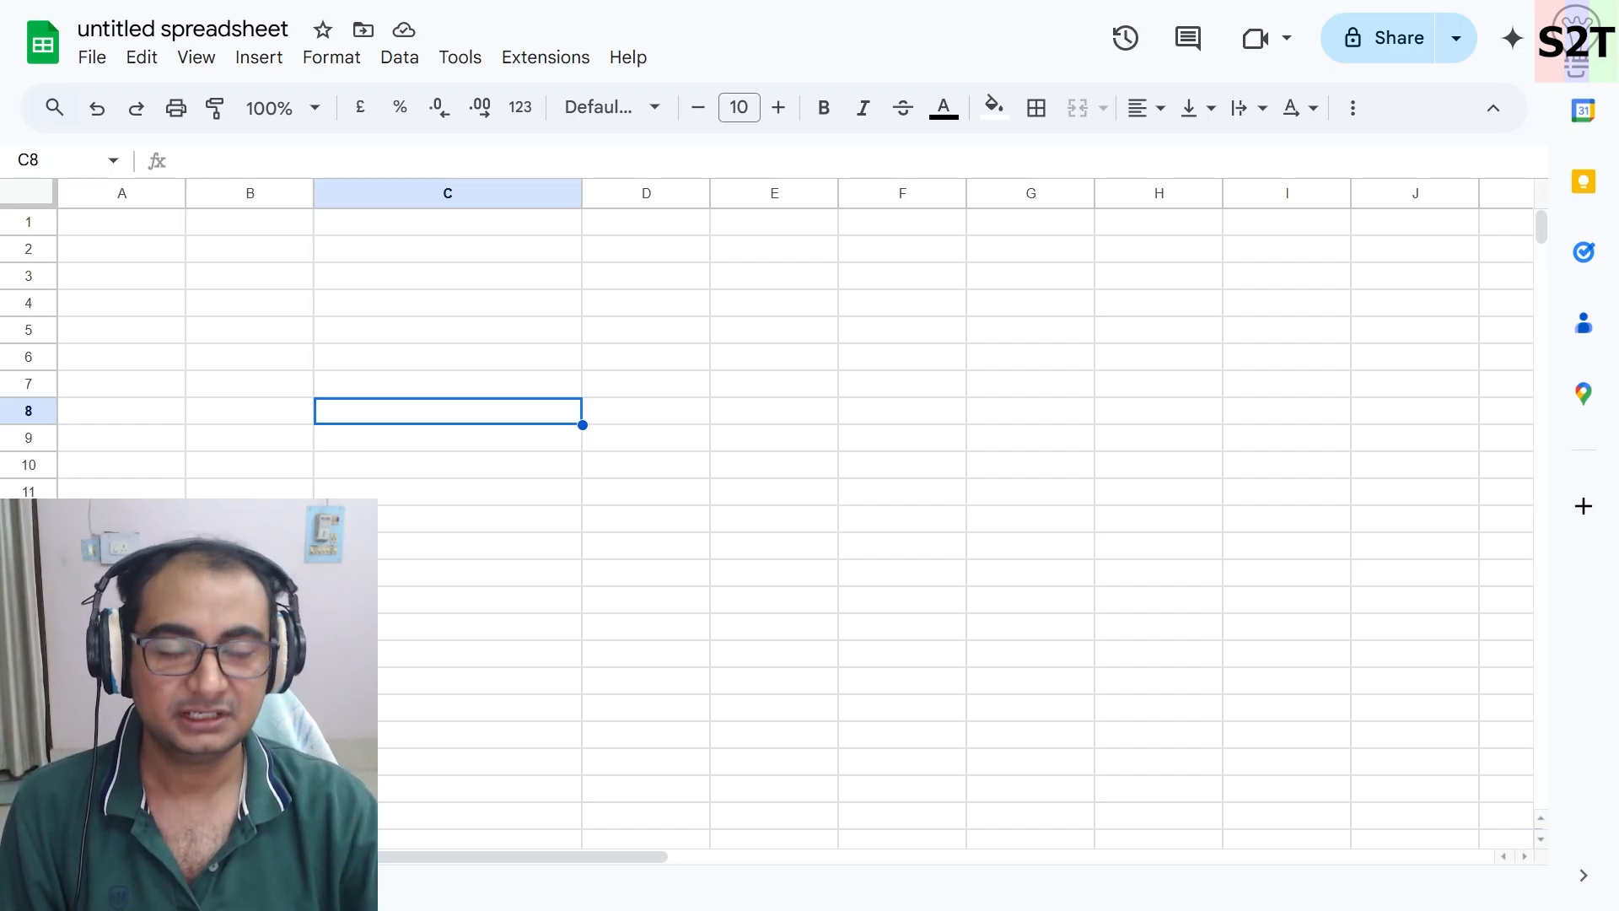
{"action": "left_click", "coordinate": [215, 32]}
{"action": "key", "text": "ctrl+a"}
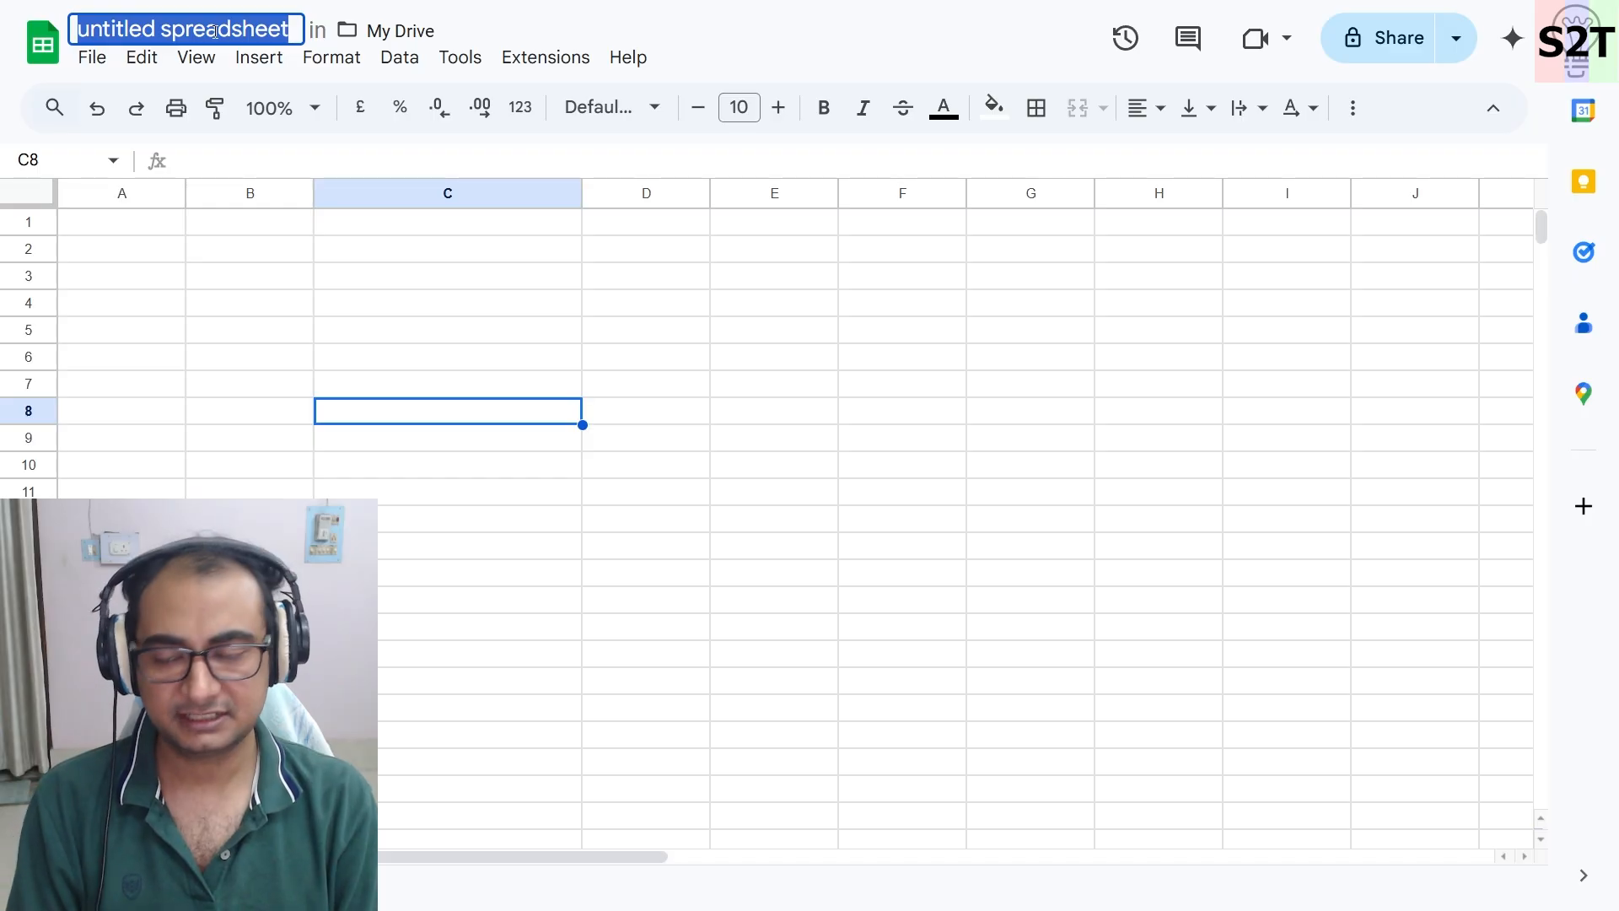
{"action": "type", "text": "FY"}
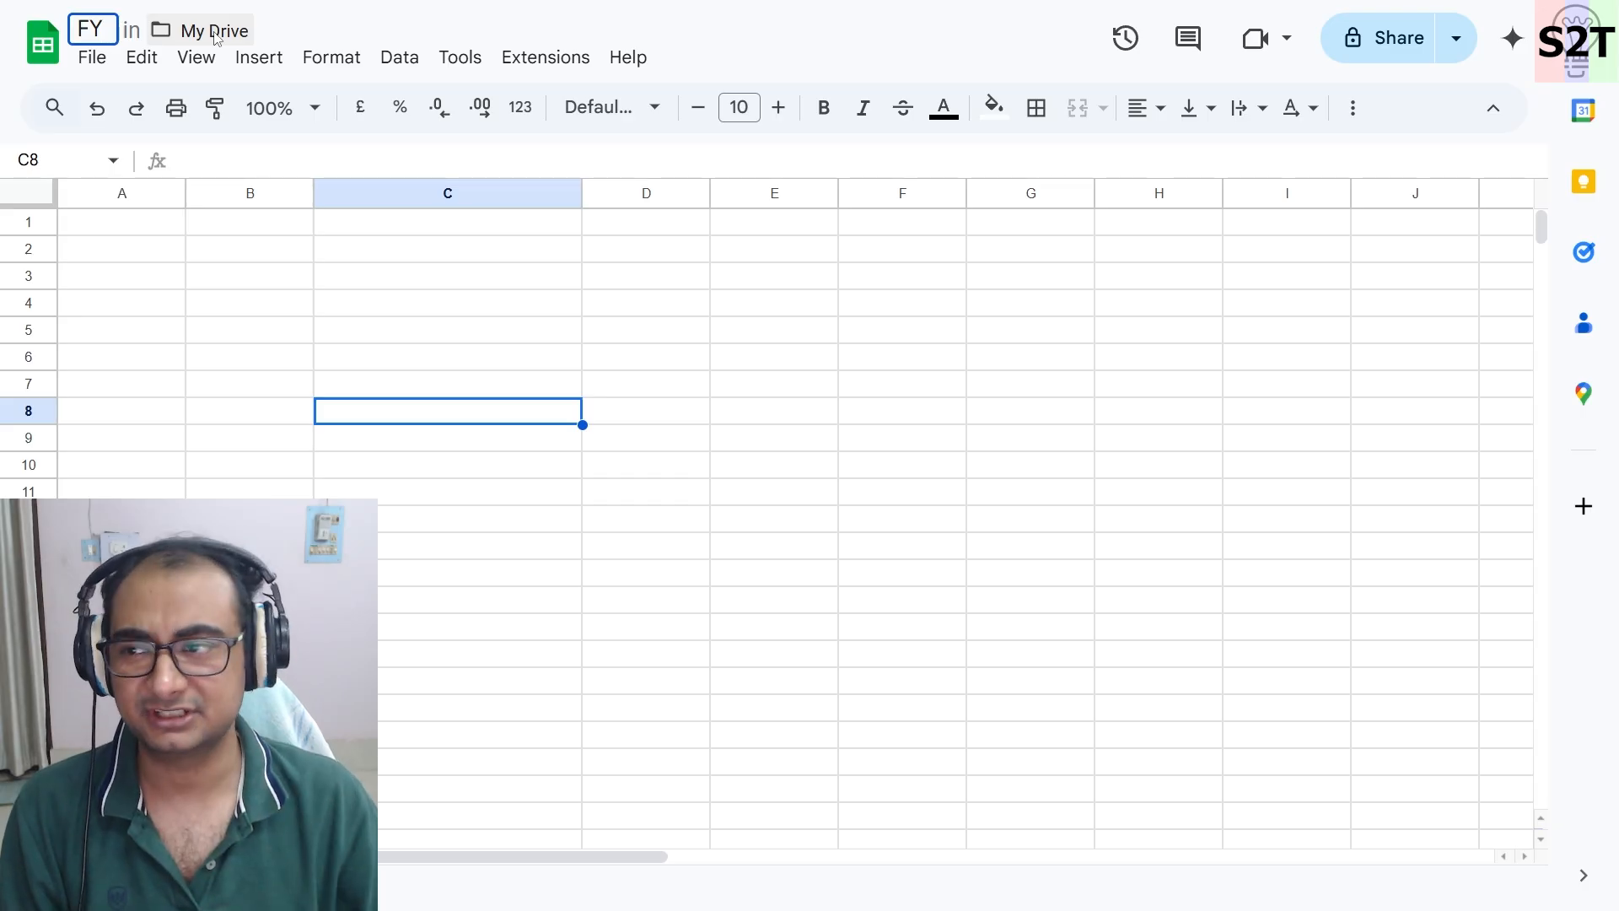
{"action": "type", "text": "2"}
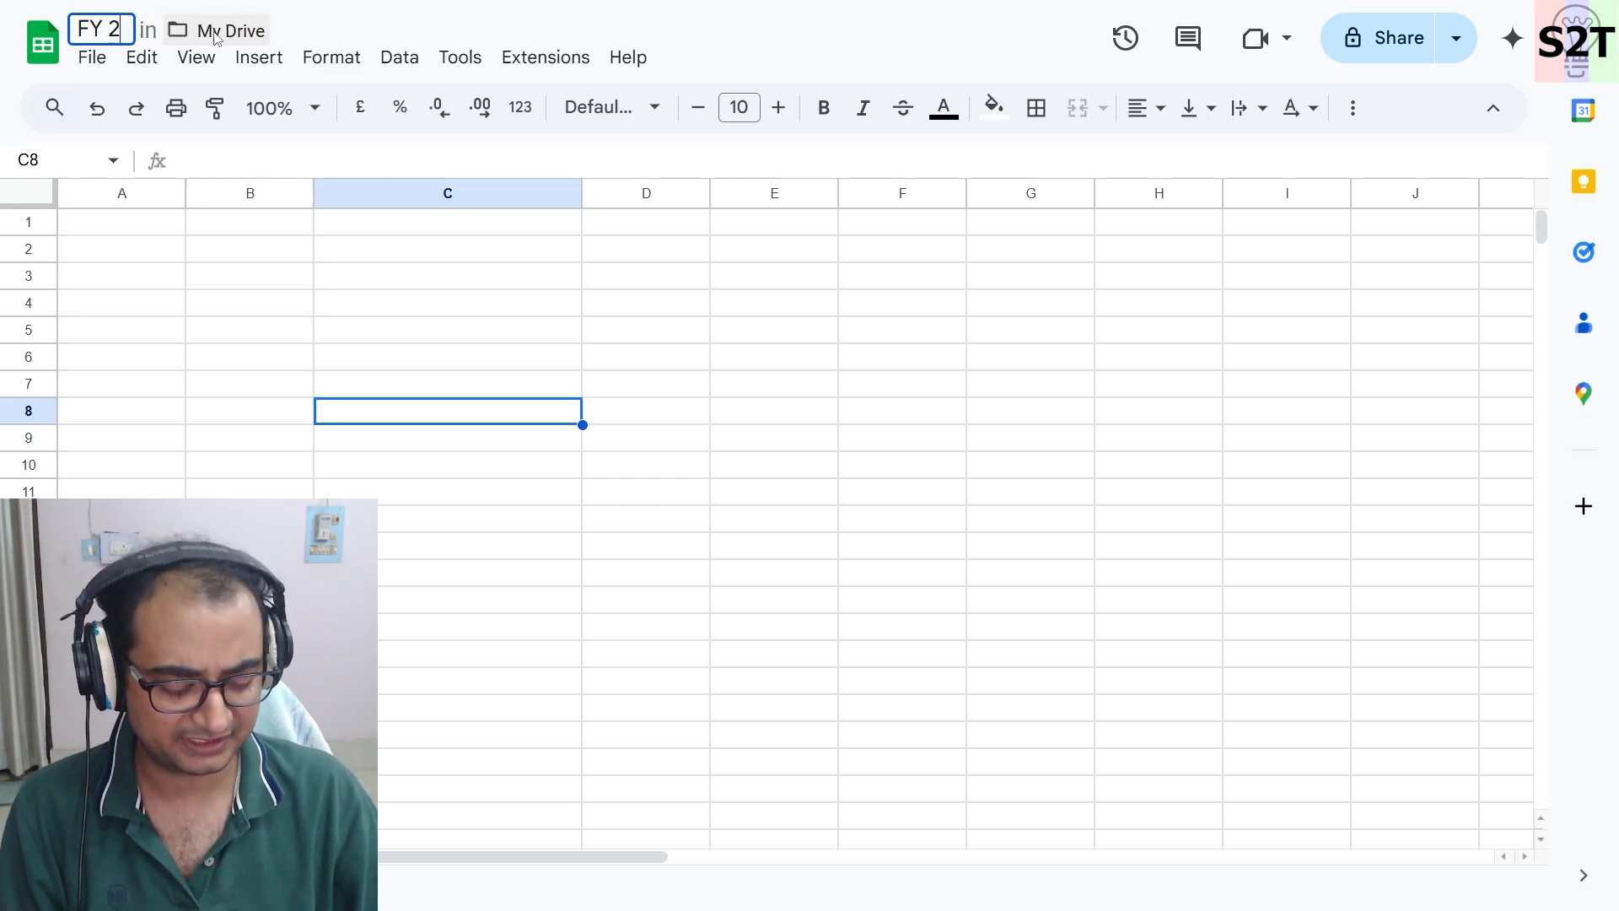
{"action": "type", "text": "05"}
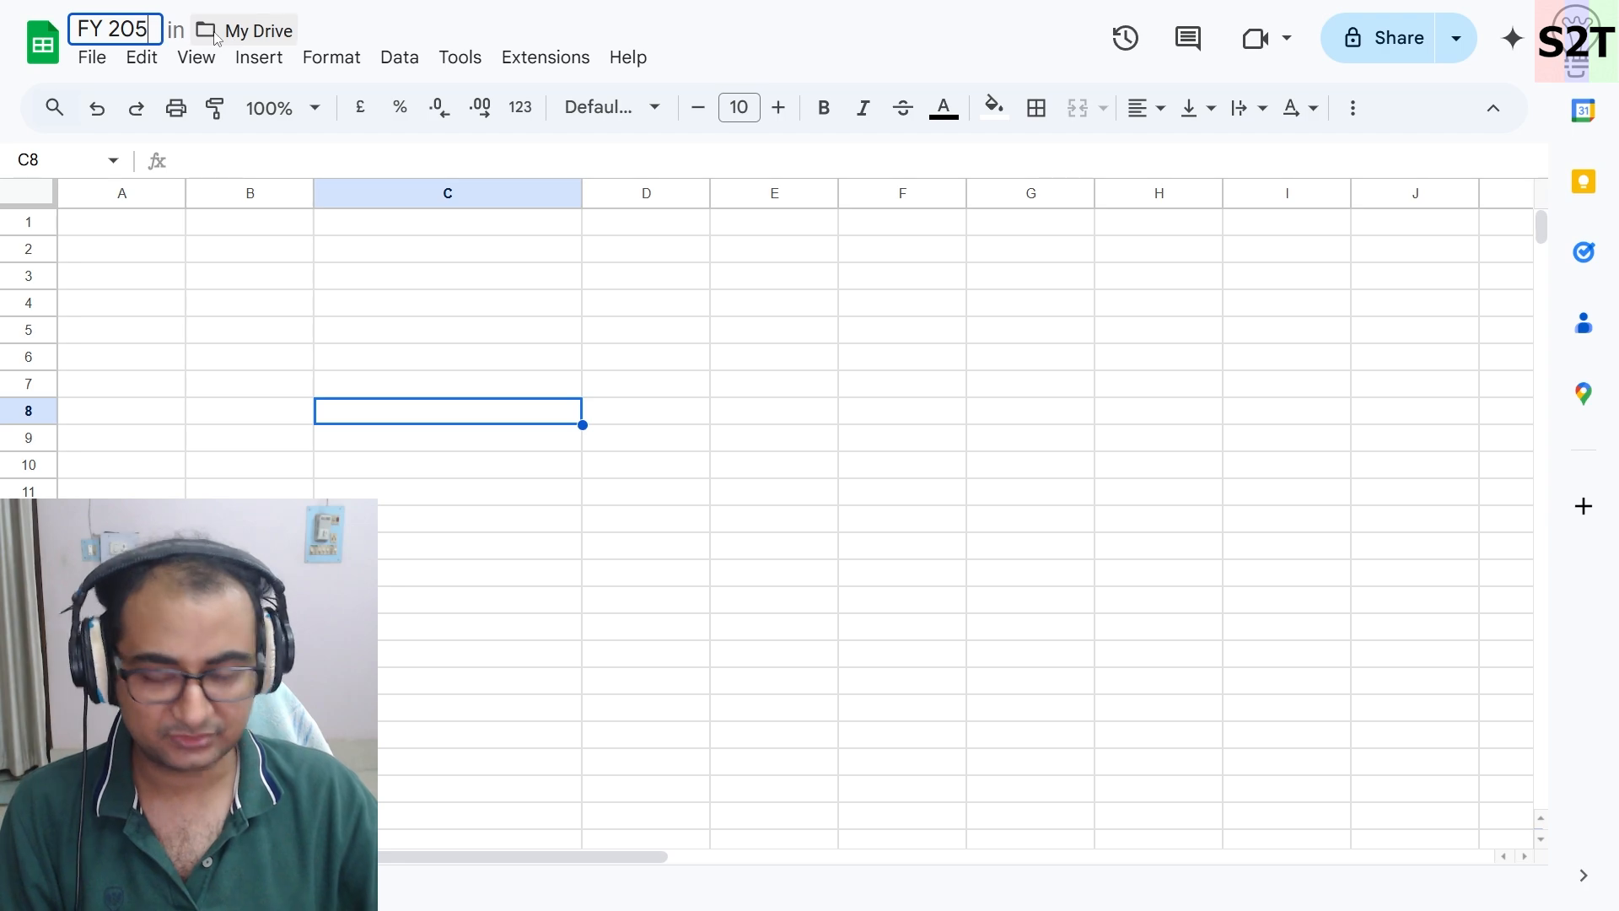
{"action": "key", "text": "BackSpace"}
{"action": "type", "text": "25-2"}
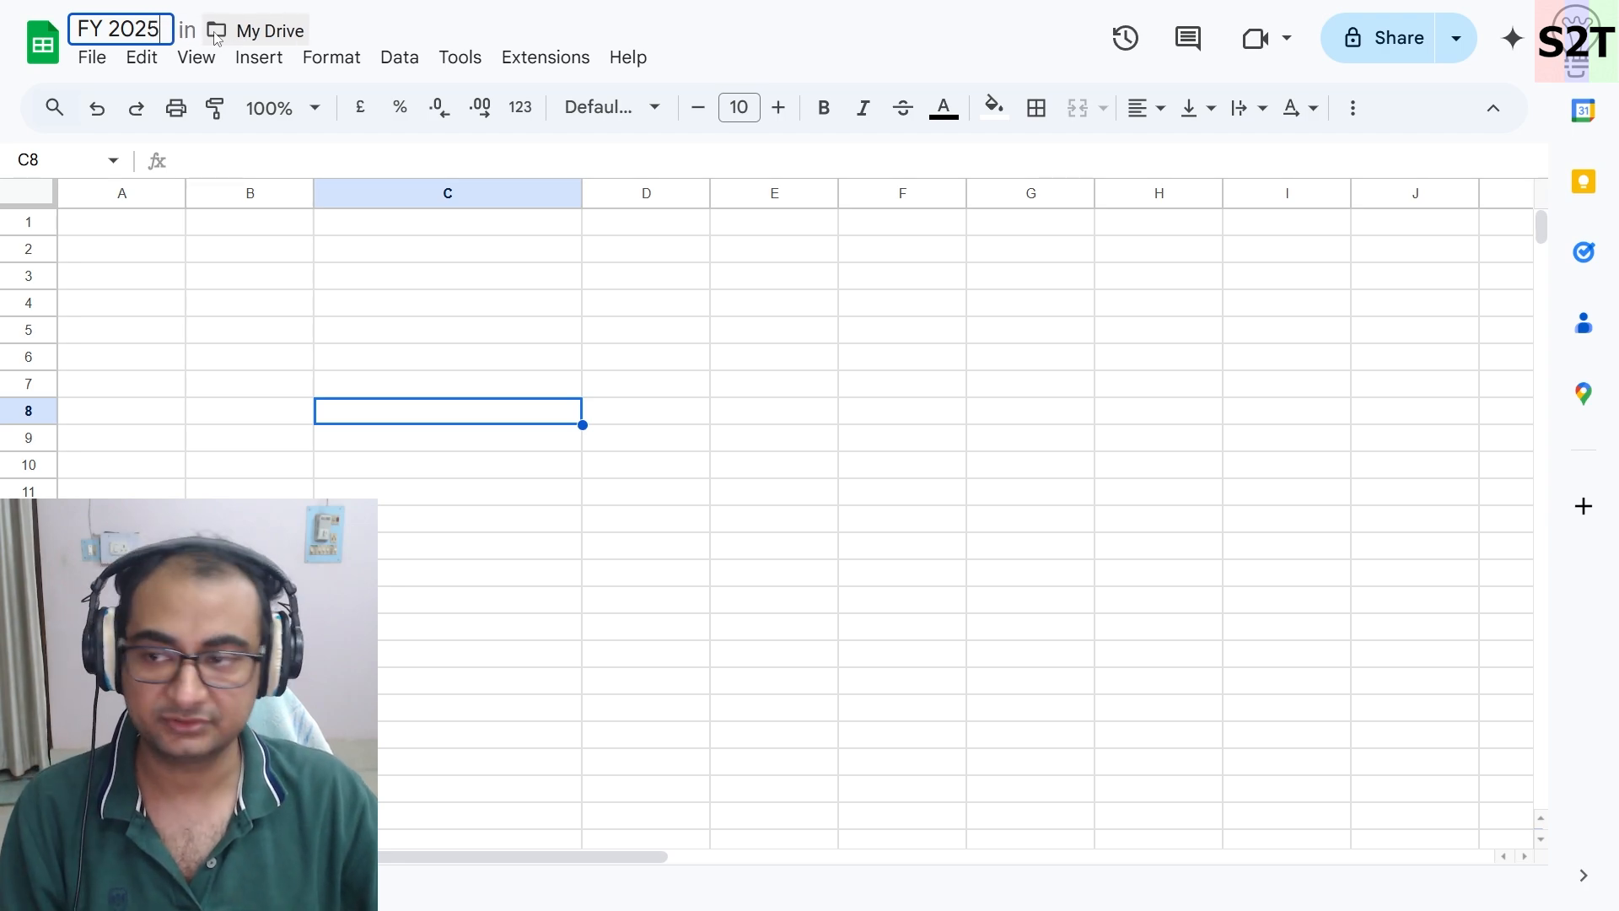
{"action": "type", "text": "026"}
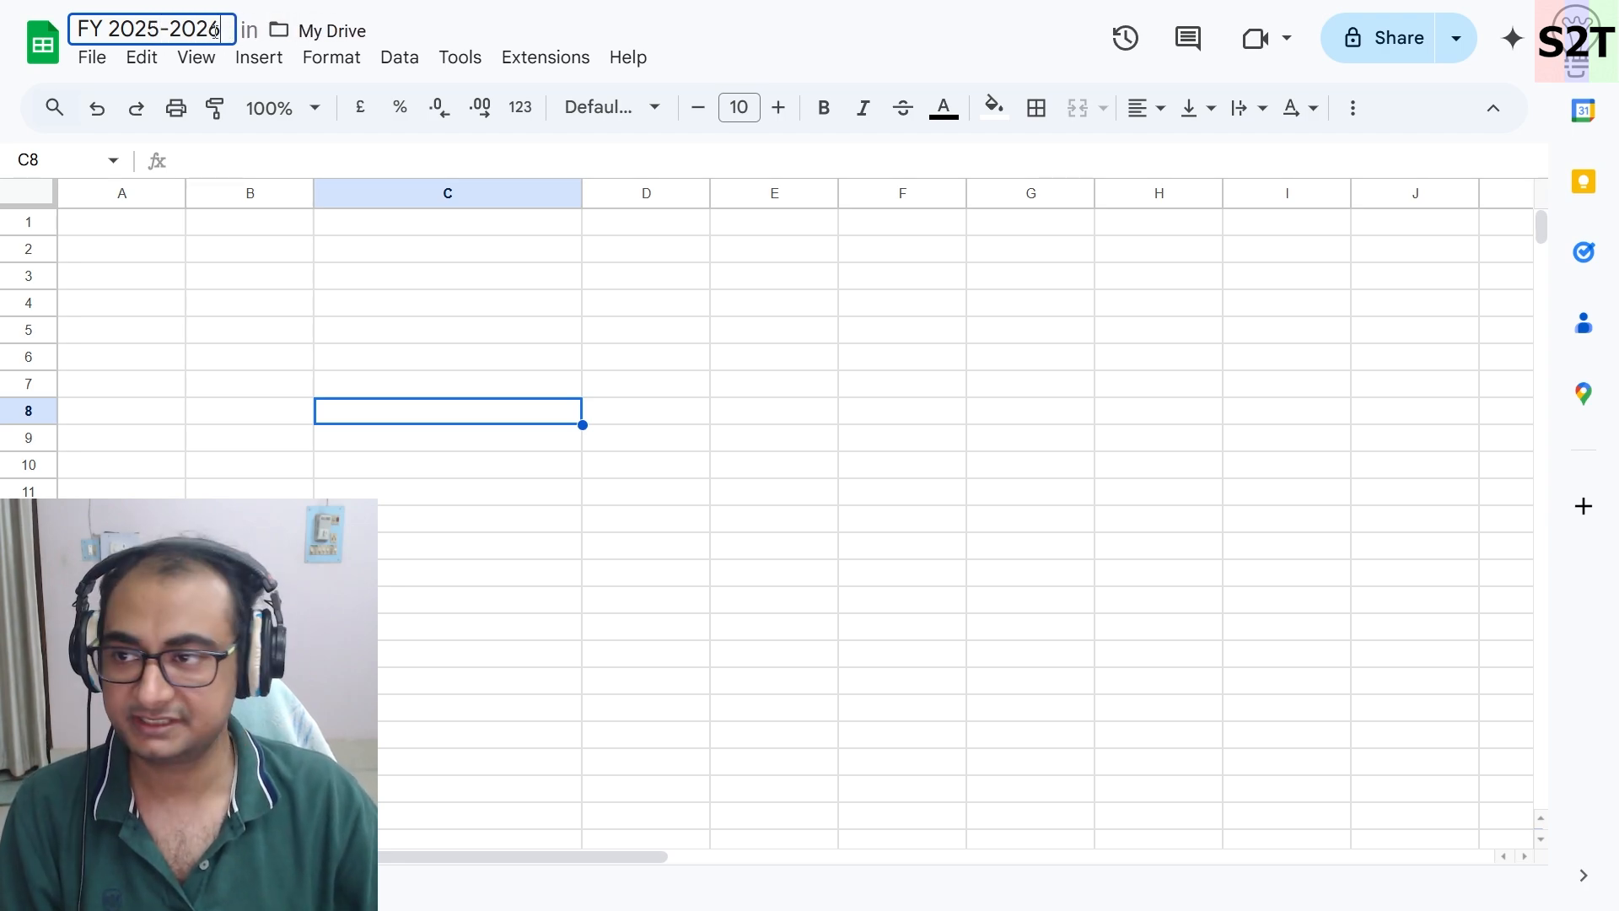
{"action": "key", "text": "Return"}
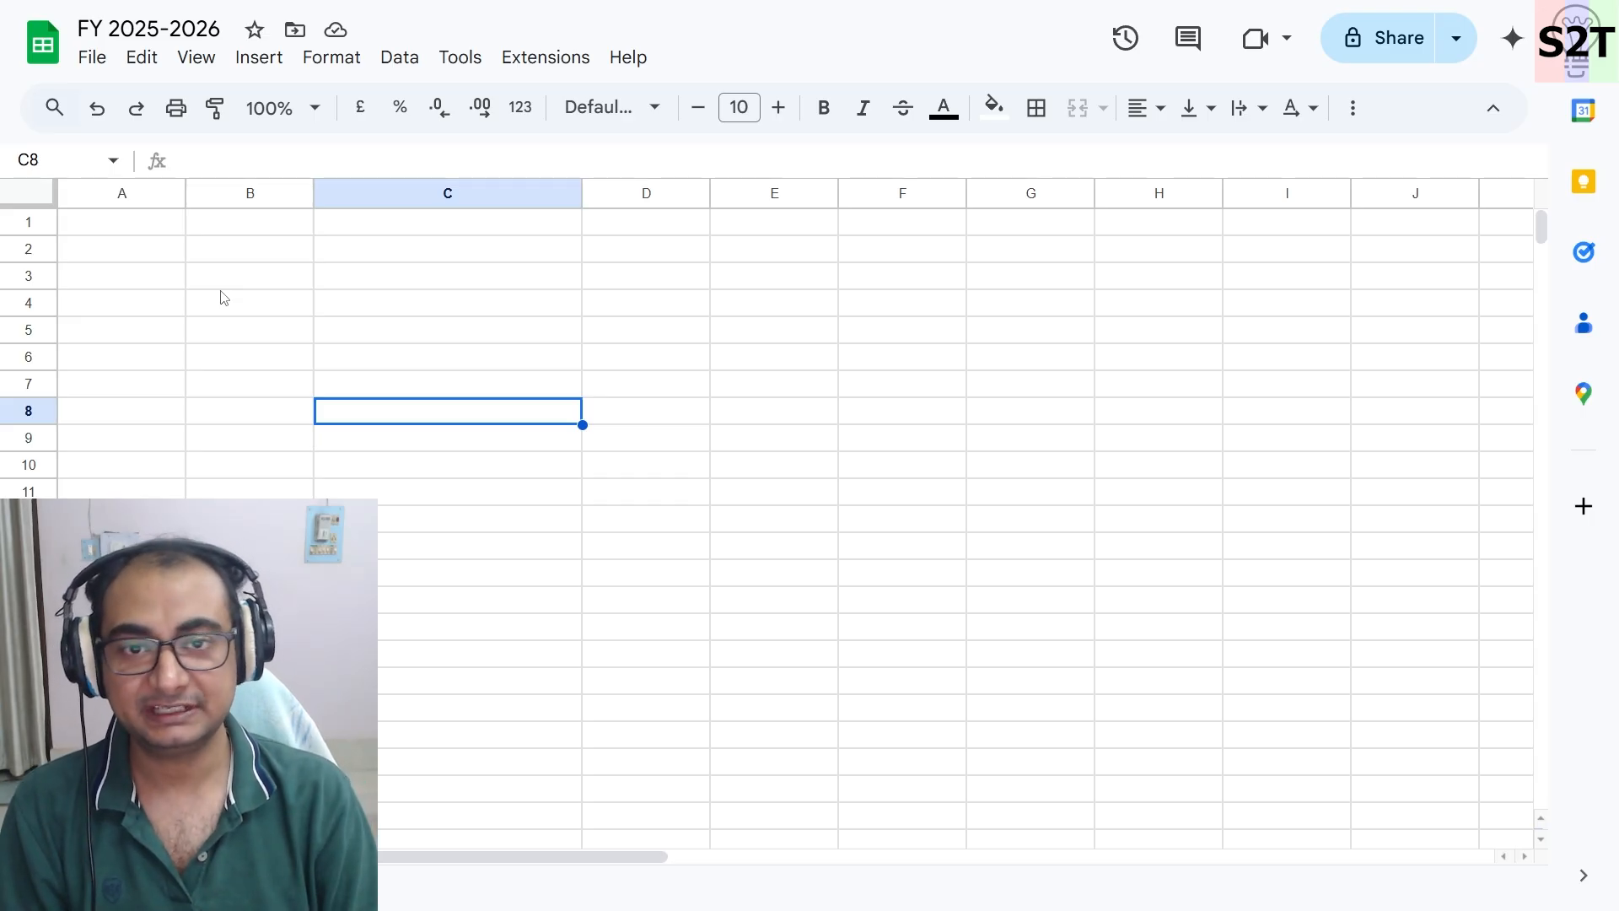
- Enter the heading Month in cell A1
{"action": "left_click", "coordinate": [177, 233]}
{"action": "double_click", "coordinate": [140, 224]}
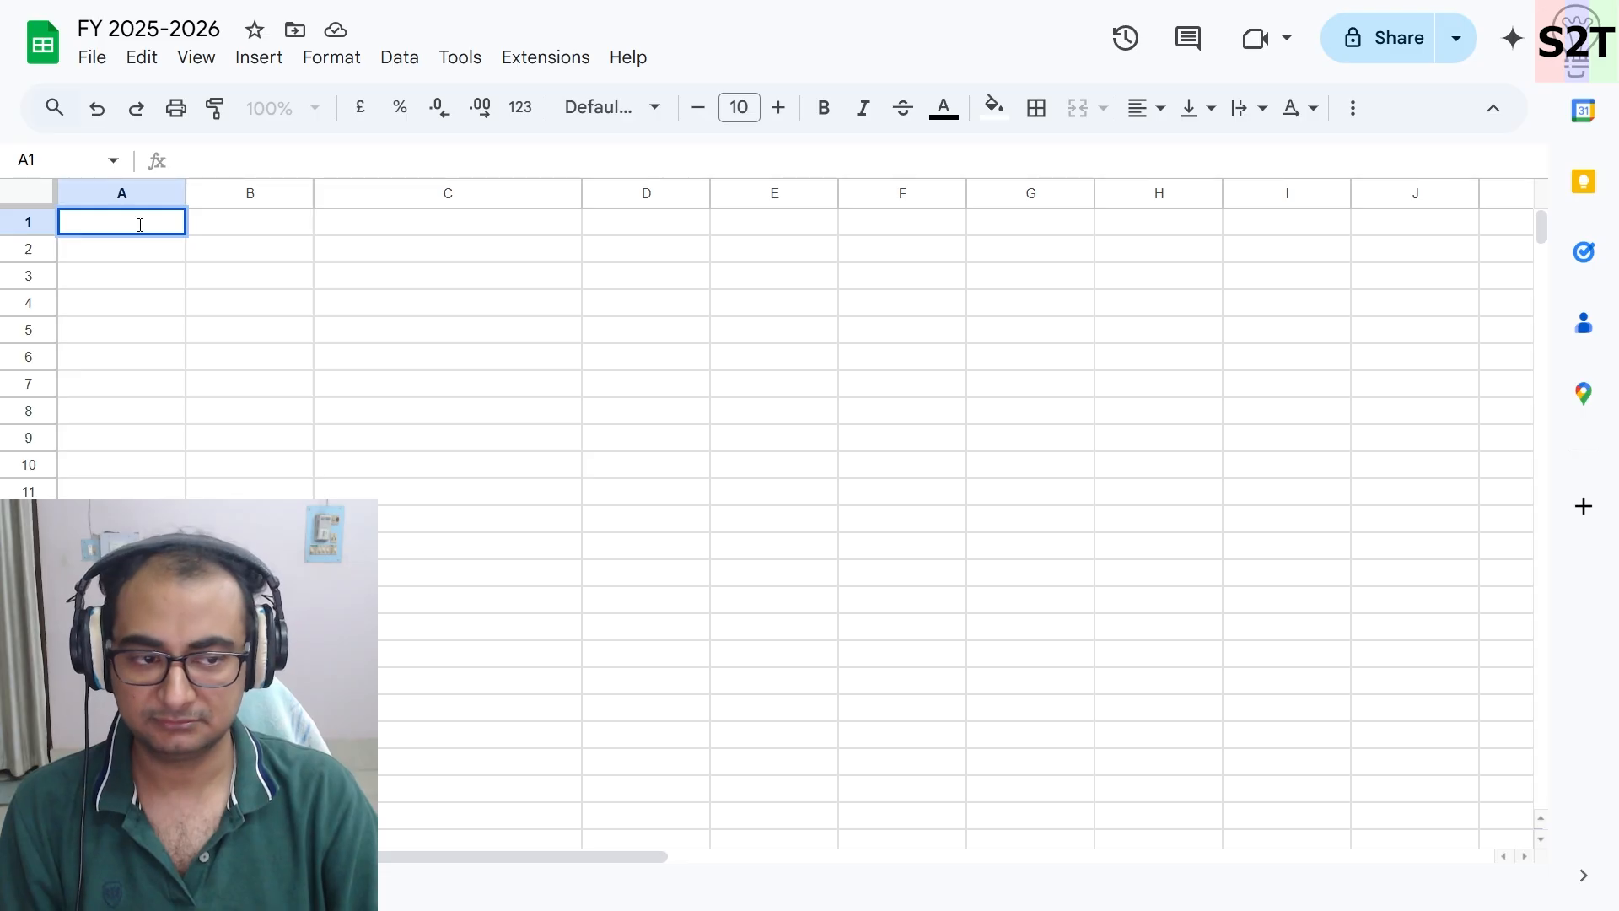
{"action": "type", "text": "Mo"}
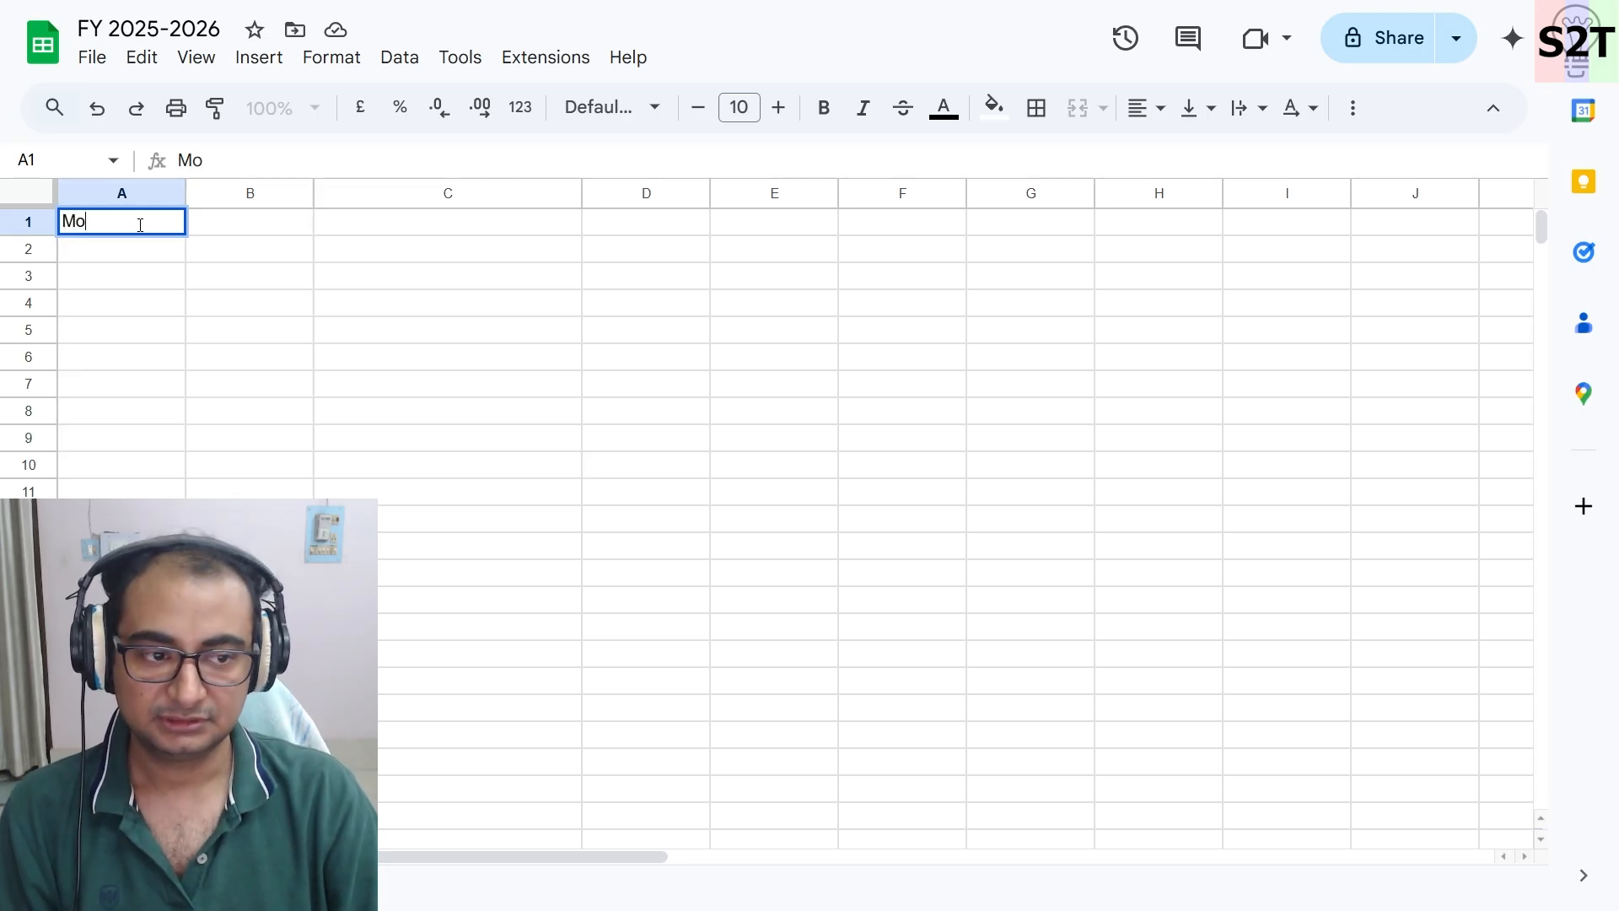
{"action": "type", "text": "nth"}
{"action": "left_click", "coordinate": [211, 277]}
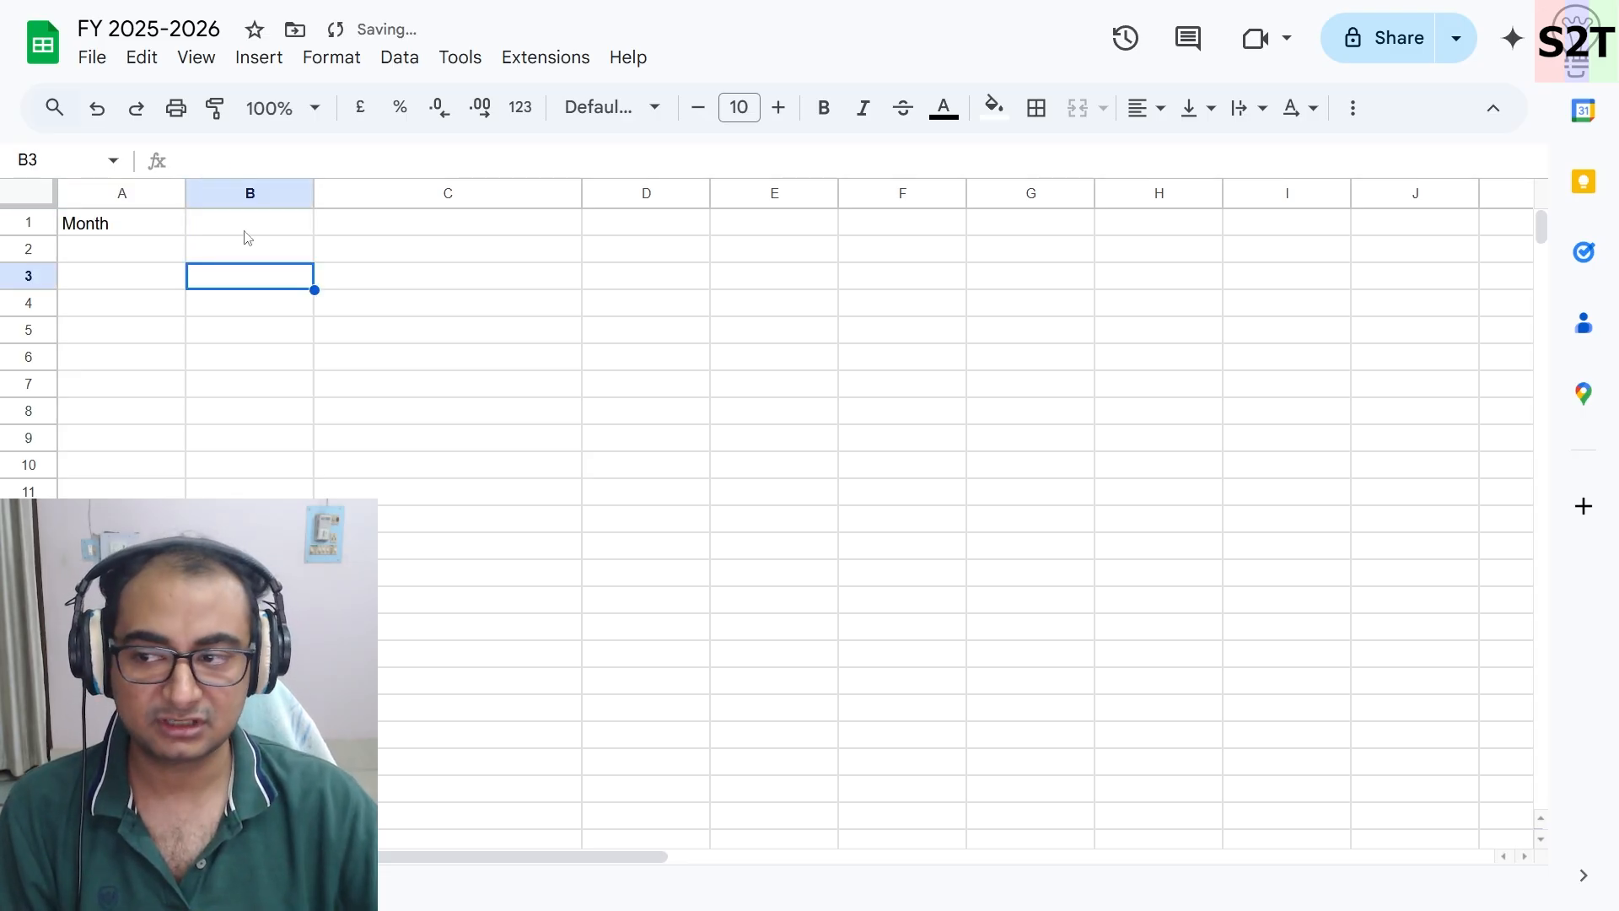
{"action": "left_click", "coordinate": [245, 231]}
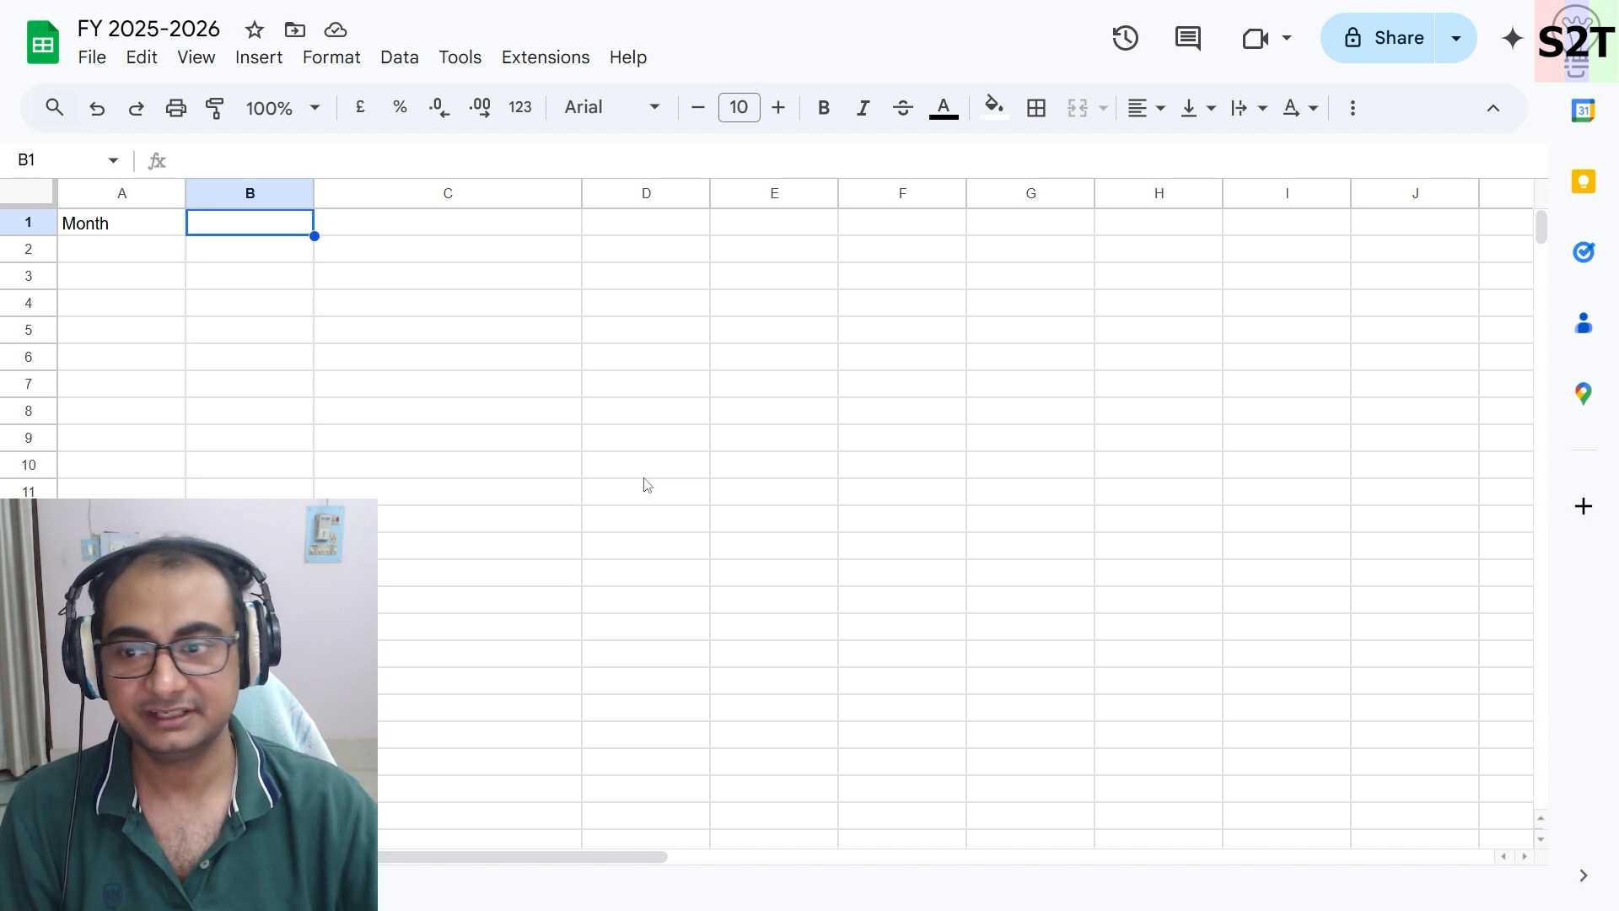
{"action": "left_click", "coordinate": [405, 278]}
{"action": "left_click_drag", "start_coordinate": [425, 492], "coordinate": [775, 546]}
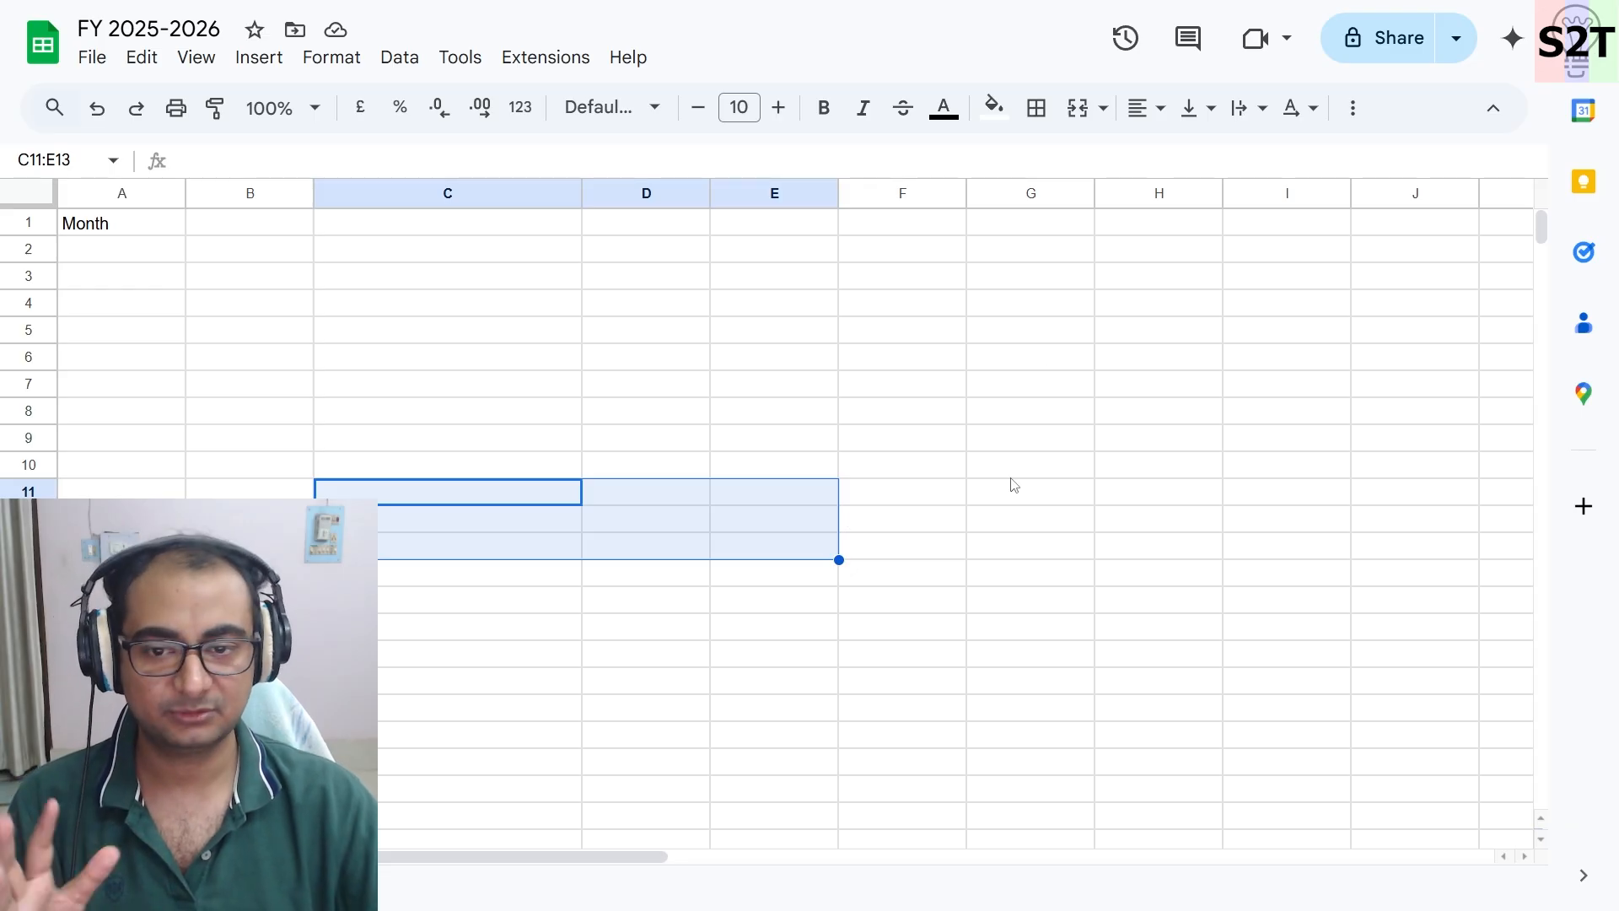
{"action": "left_click", "coordinate": [656, 337]}
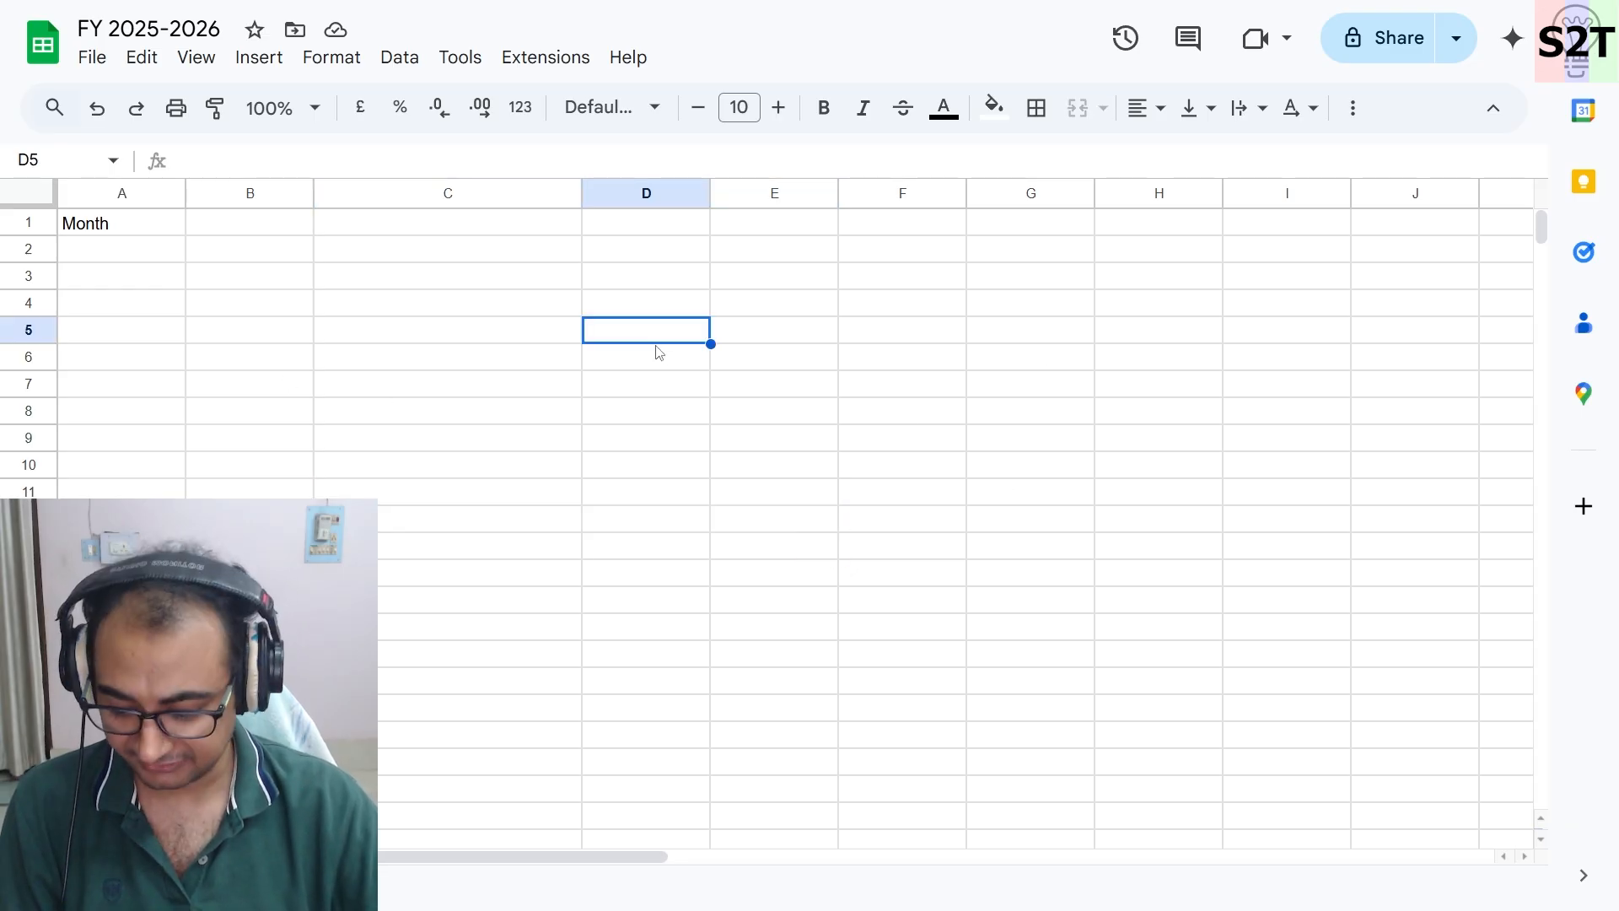
- Apply alternating colours to the whole sheet using the custom style with a red header row
{"action": "key", "text": "ctrl+a"}
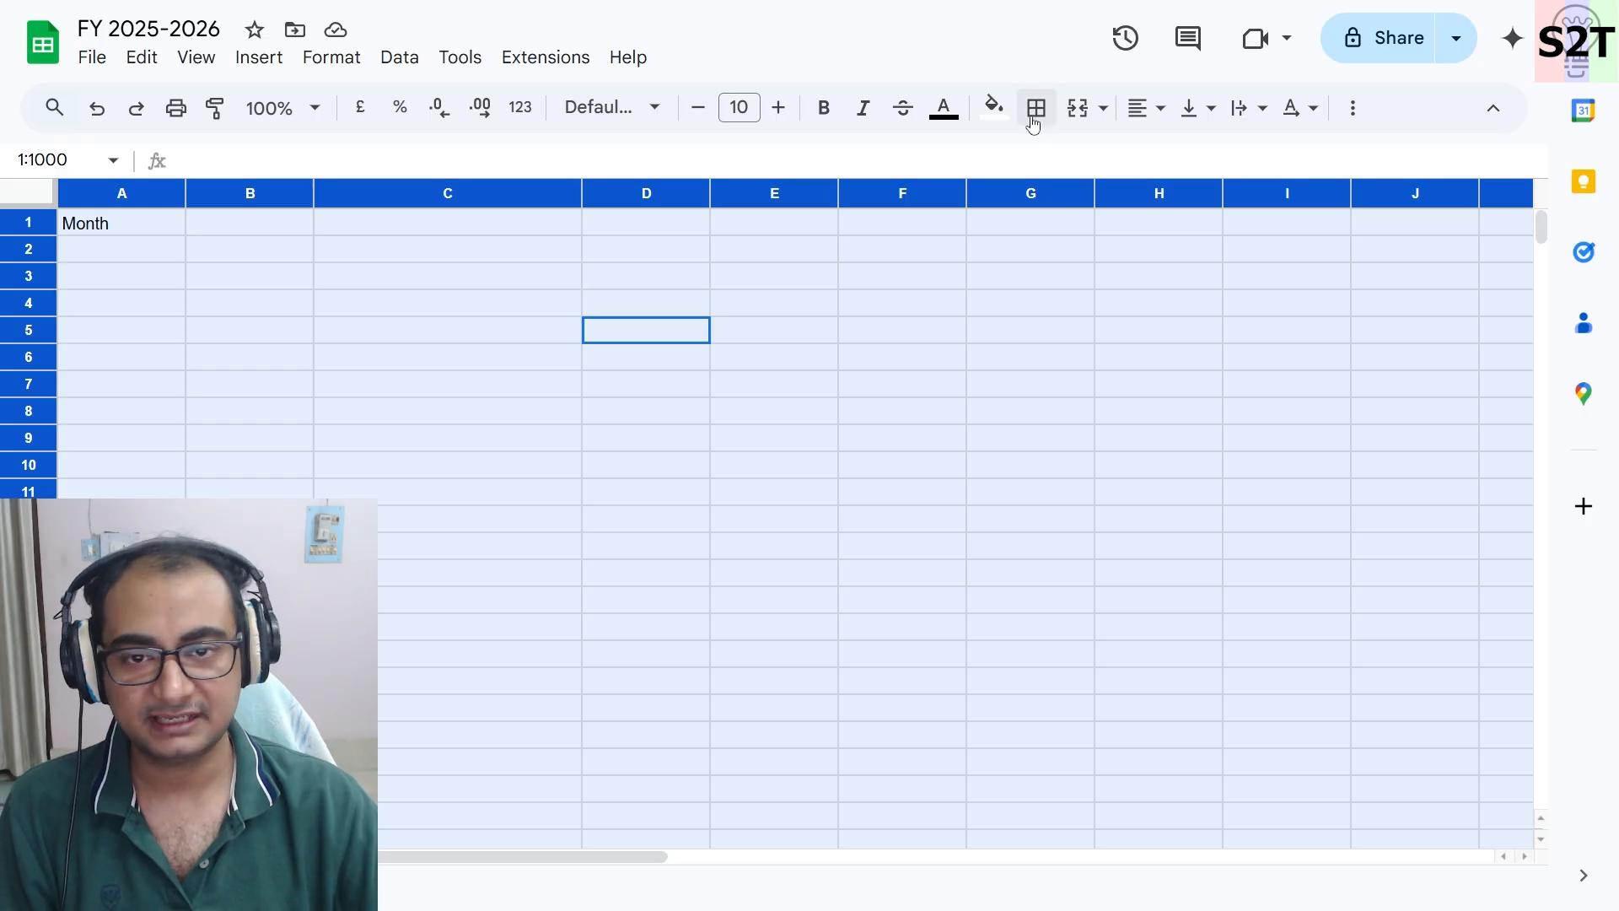
{"action": "left_click", "coordinate": [999, 122]}
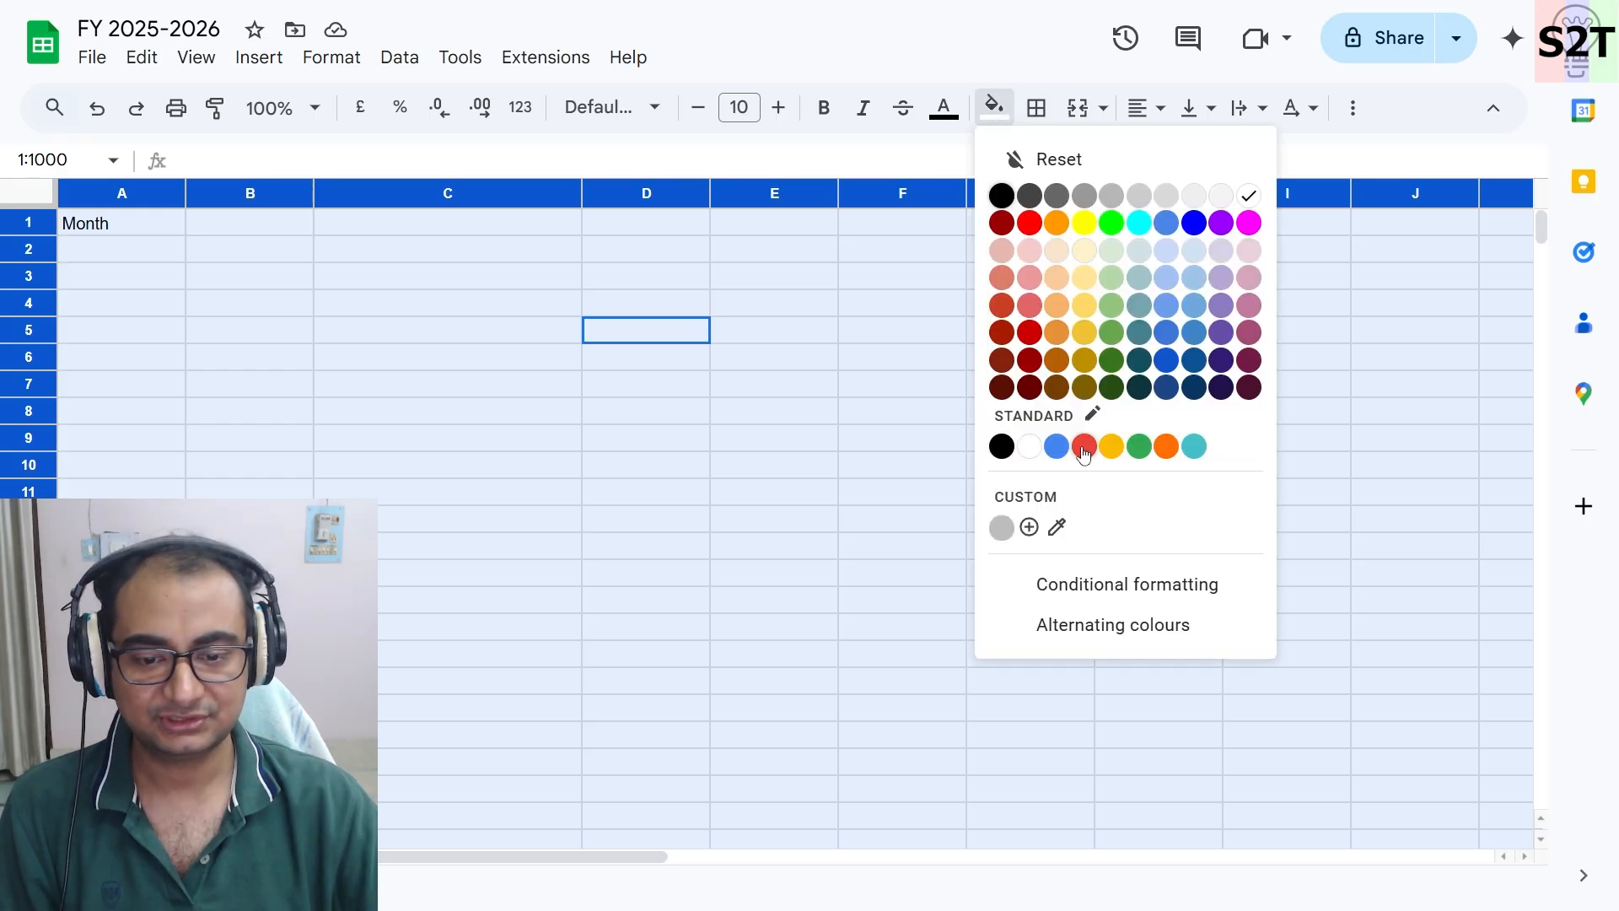
{"action": "left_click", "coordinate": [1117, 632]}
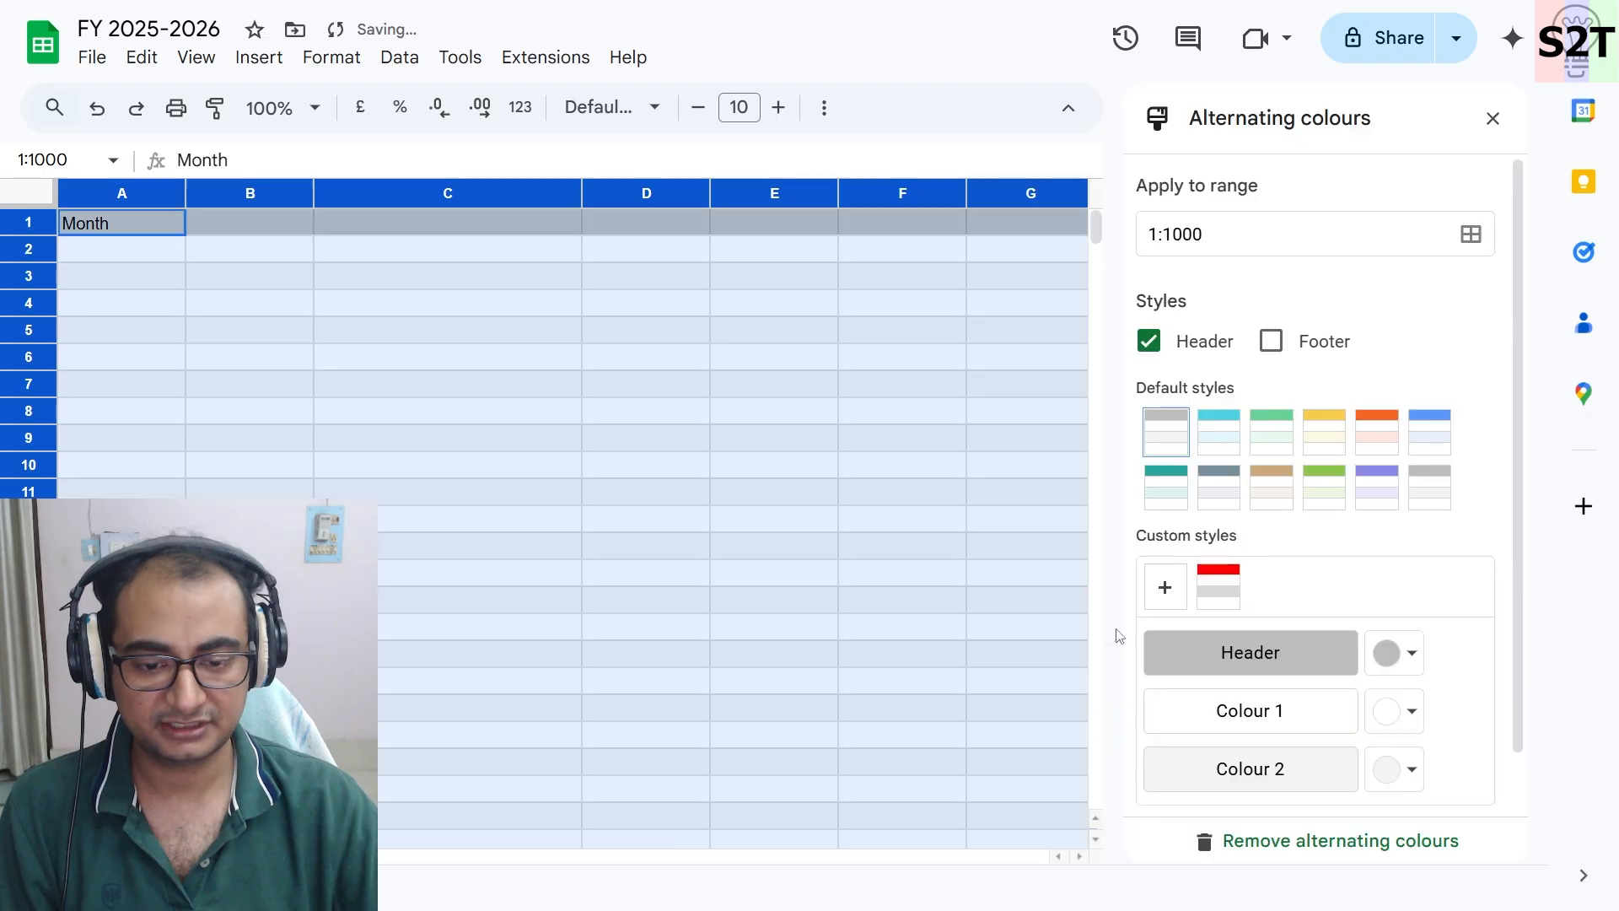
{"action": "left_click", "coordinate": [1222, 609]}
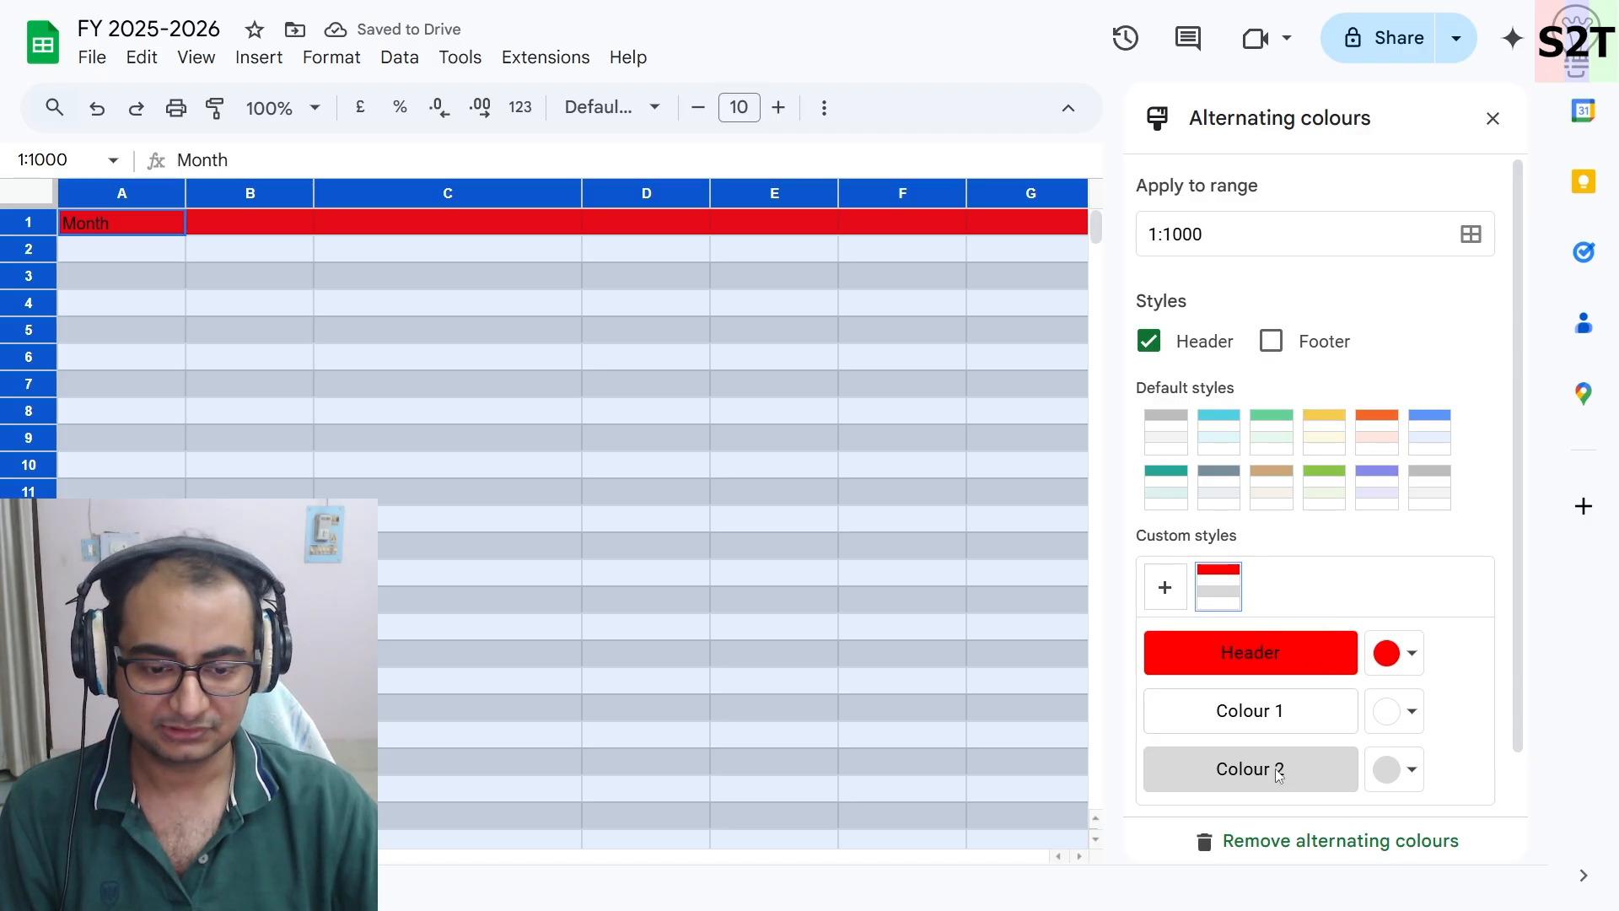
- Try a different shade for the second alternating row colour
{"action": "left_click", "coordinate": [1393, 769]}
{"action": "left_click", "coordinate": [1283, 398]}
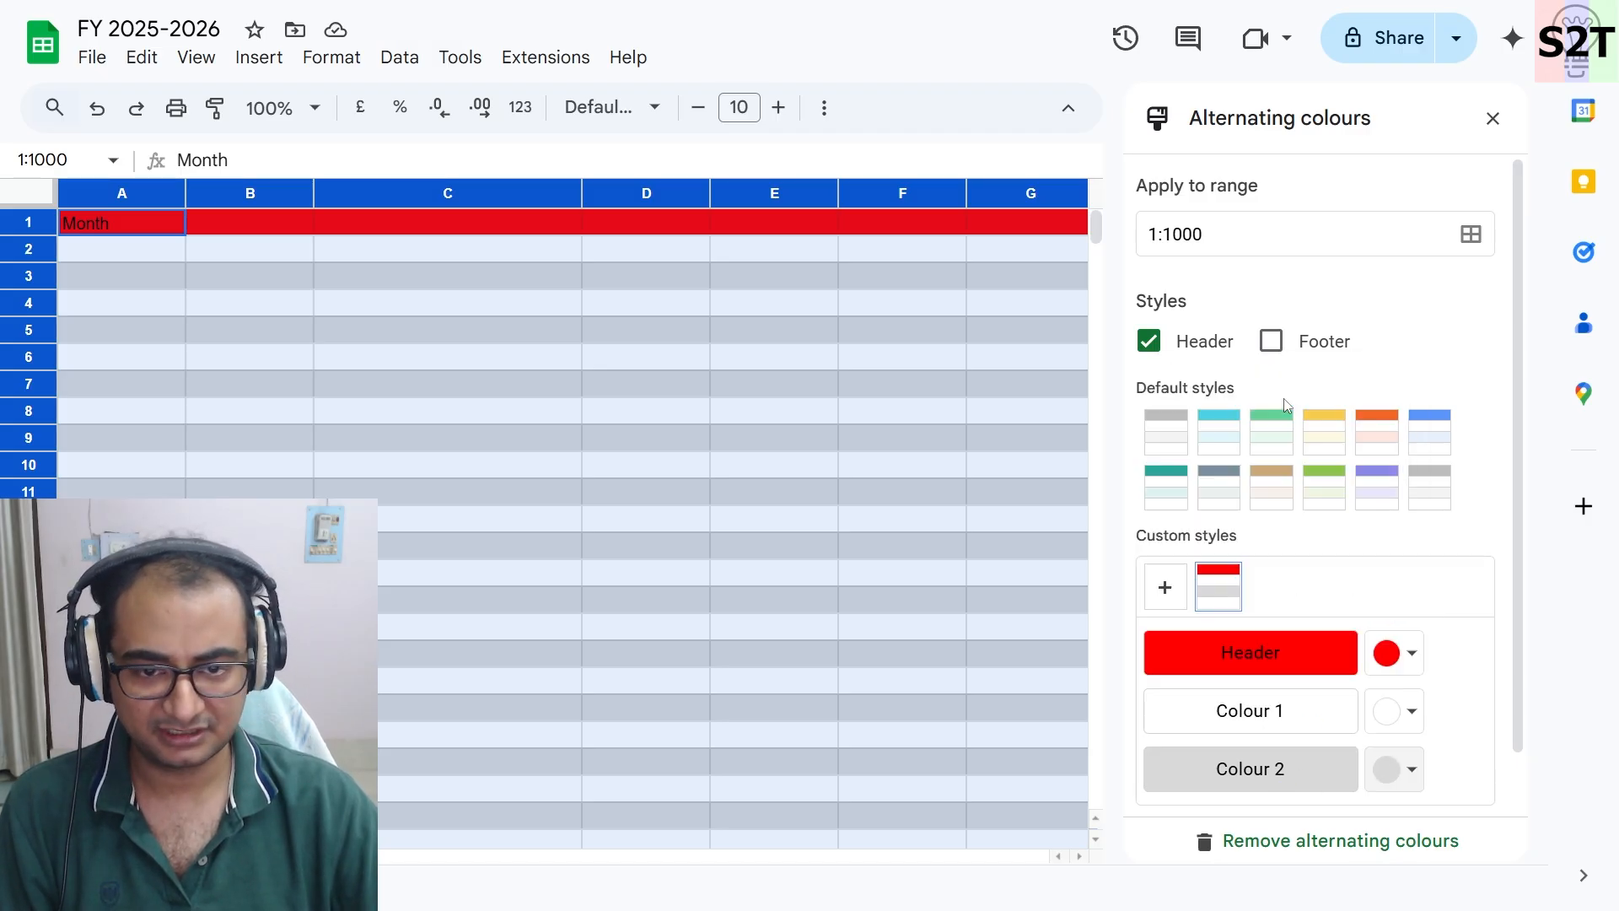
{"action": "left_click", "coordinate": [1391, 769]}
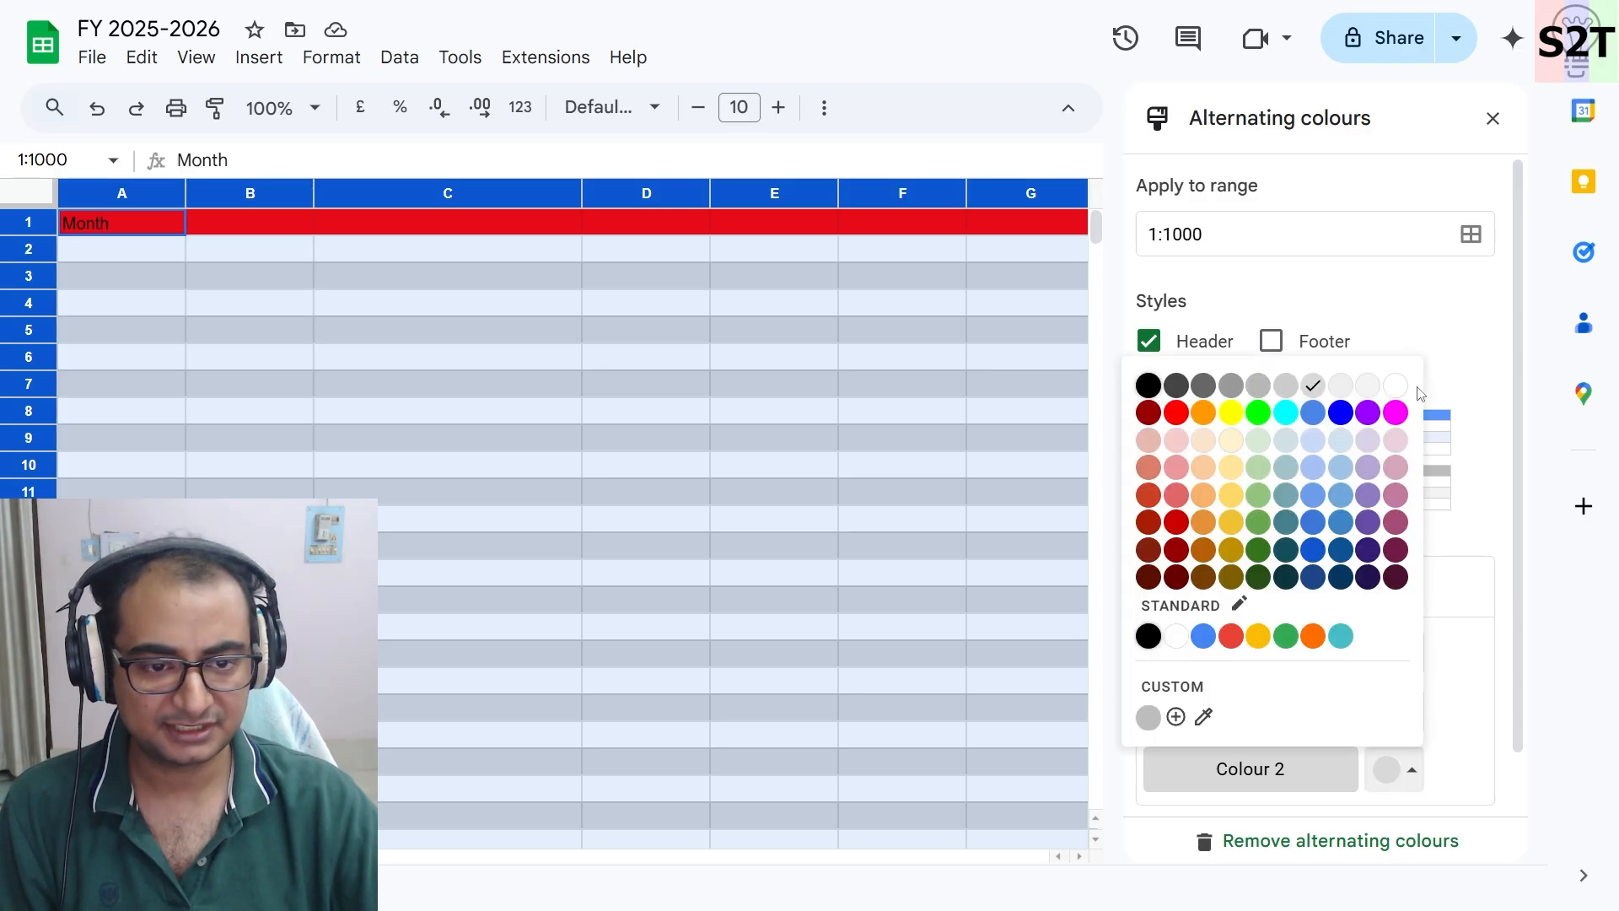
{"action": "left_click", "coordinate": [1367, 386]}
{"action": "left_click", "coordinate": [1387, 769]}
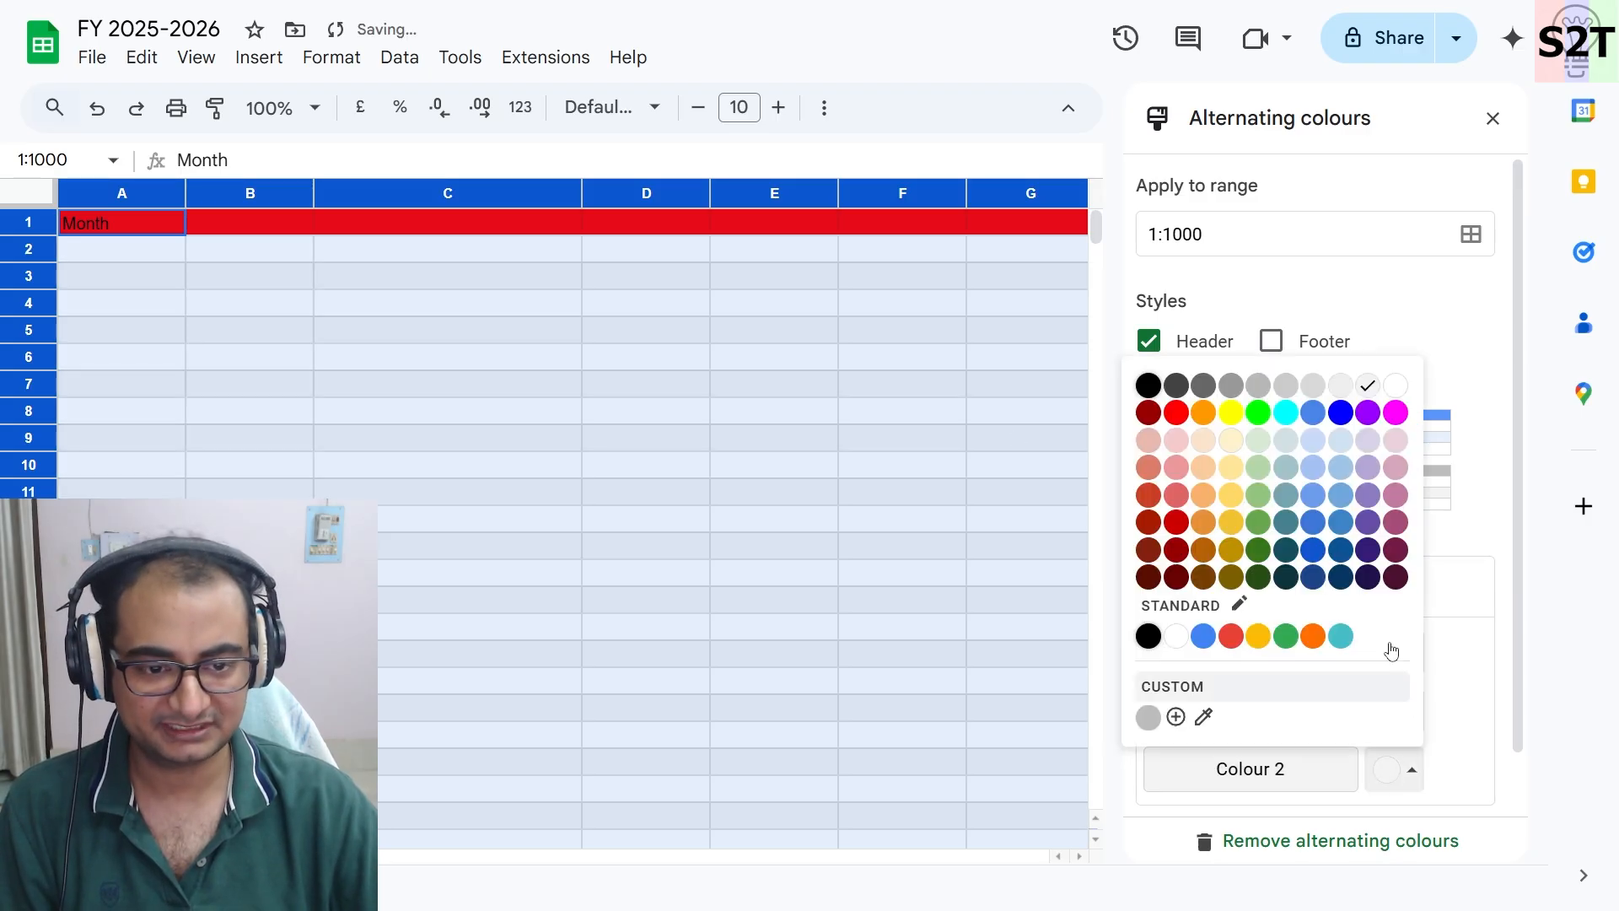
{"action": "left_click", "coordinate": [1321, 391]}
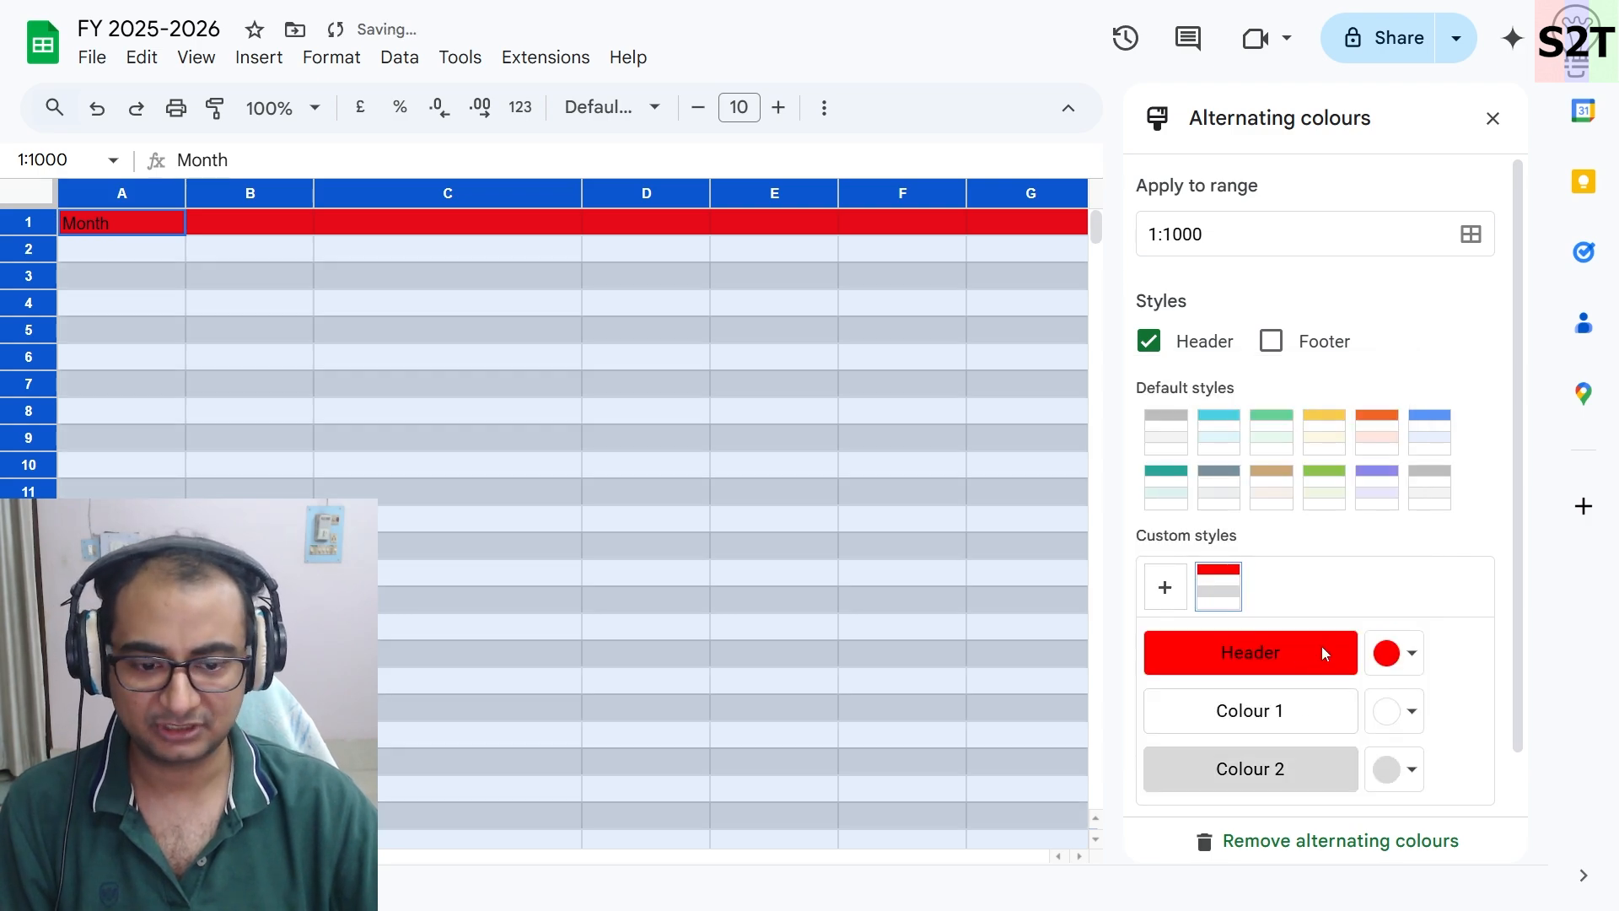
- Try a green header colour, switch back to red, and close the alternating colours panel
{"action": "left_click", "coordinate": [1398, 655]}
{"action": "left_click", "coordinate": [1262, 307]}
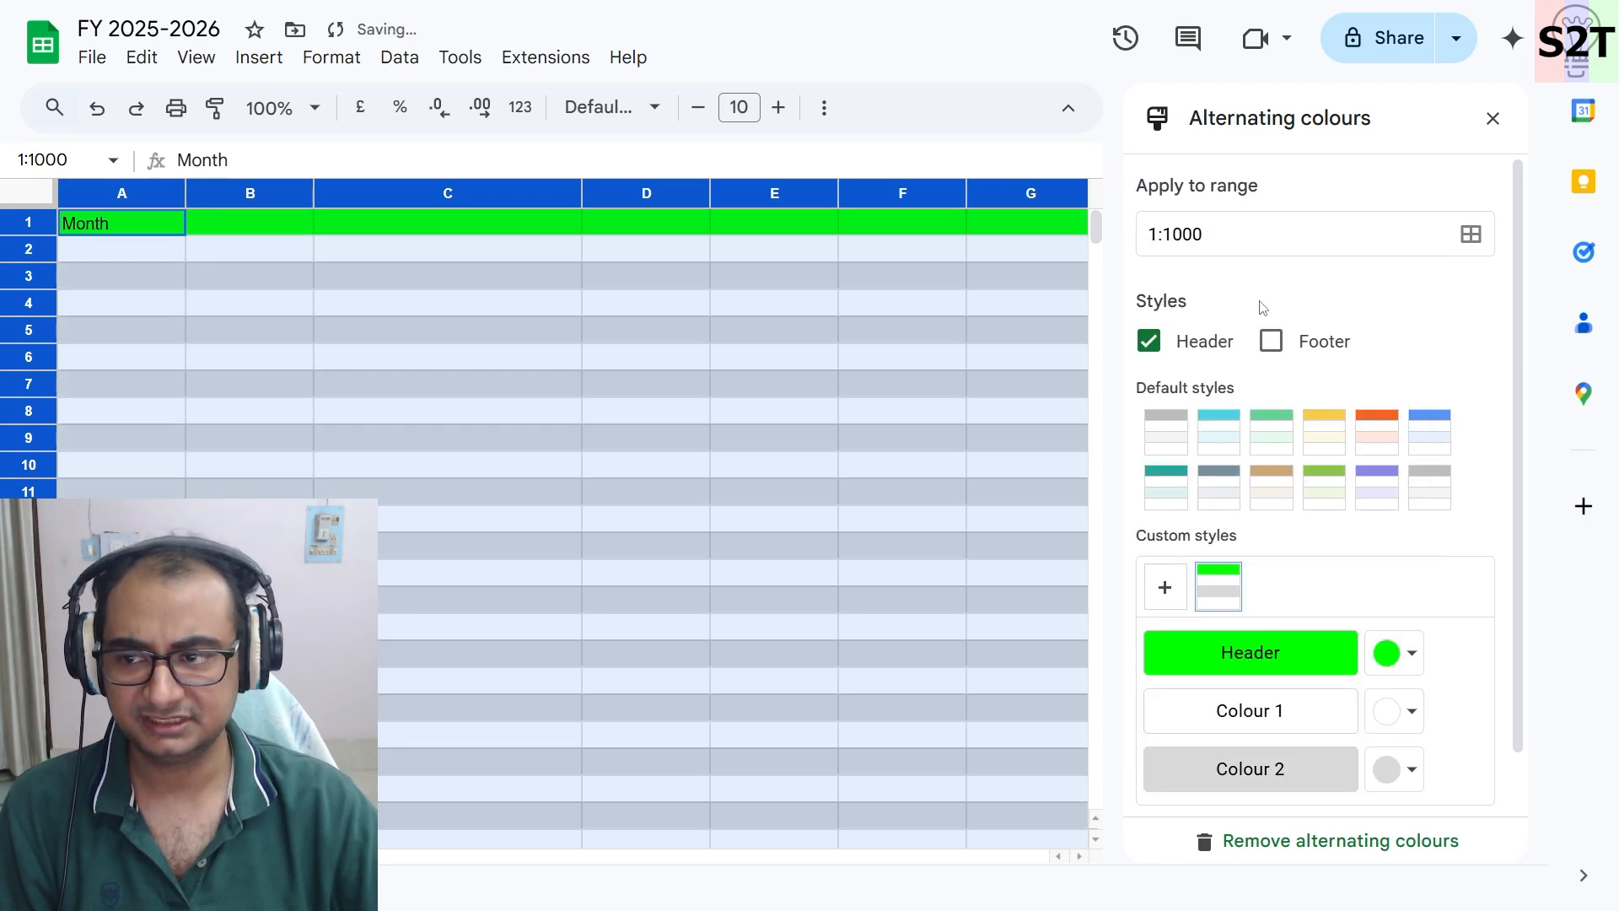
{"action": "left_click", "coordinate": [1408, 655]}
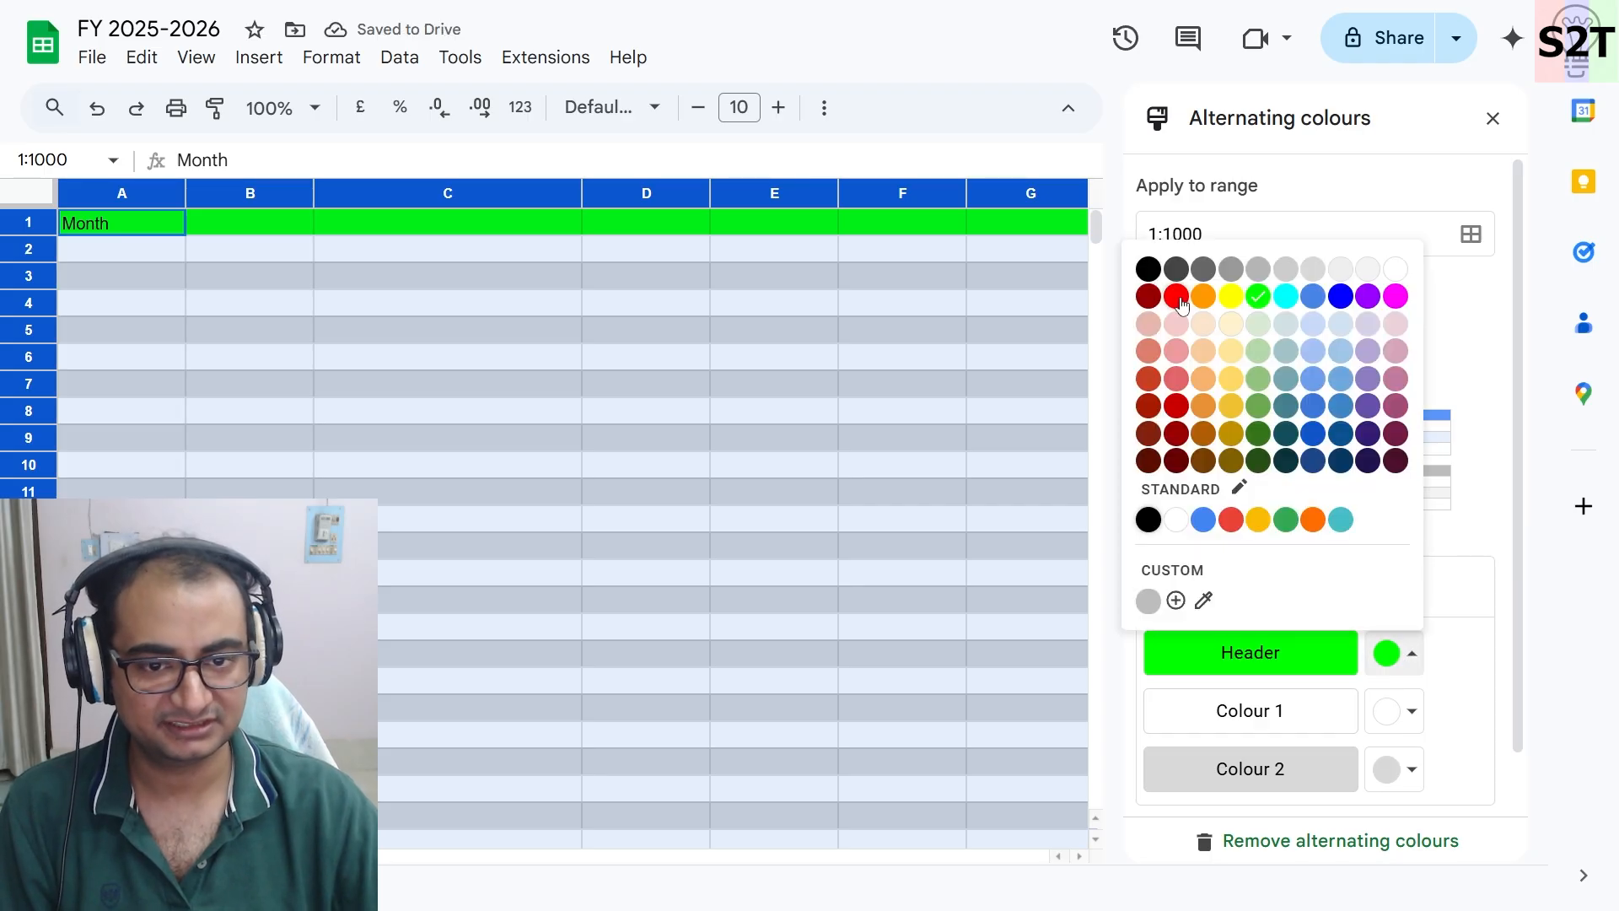
{"action": "left_click", "coordinate": [1179, 300]}
{"action": "left_click", "coordinate": [1033, 504]}
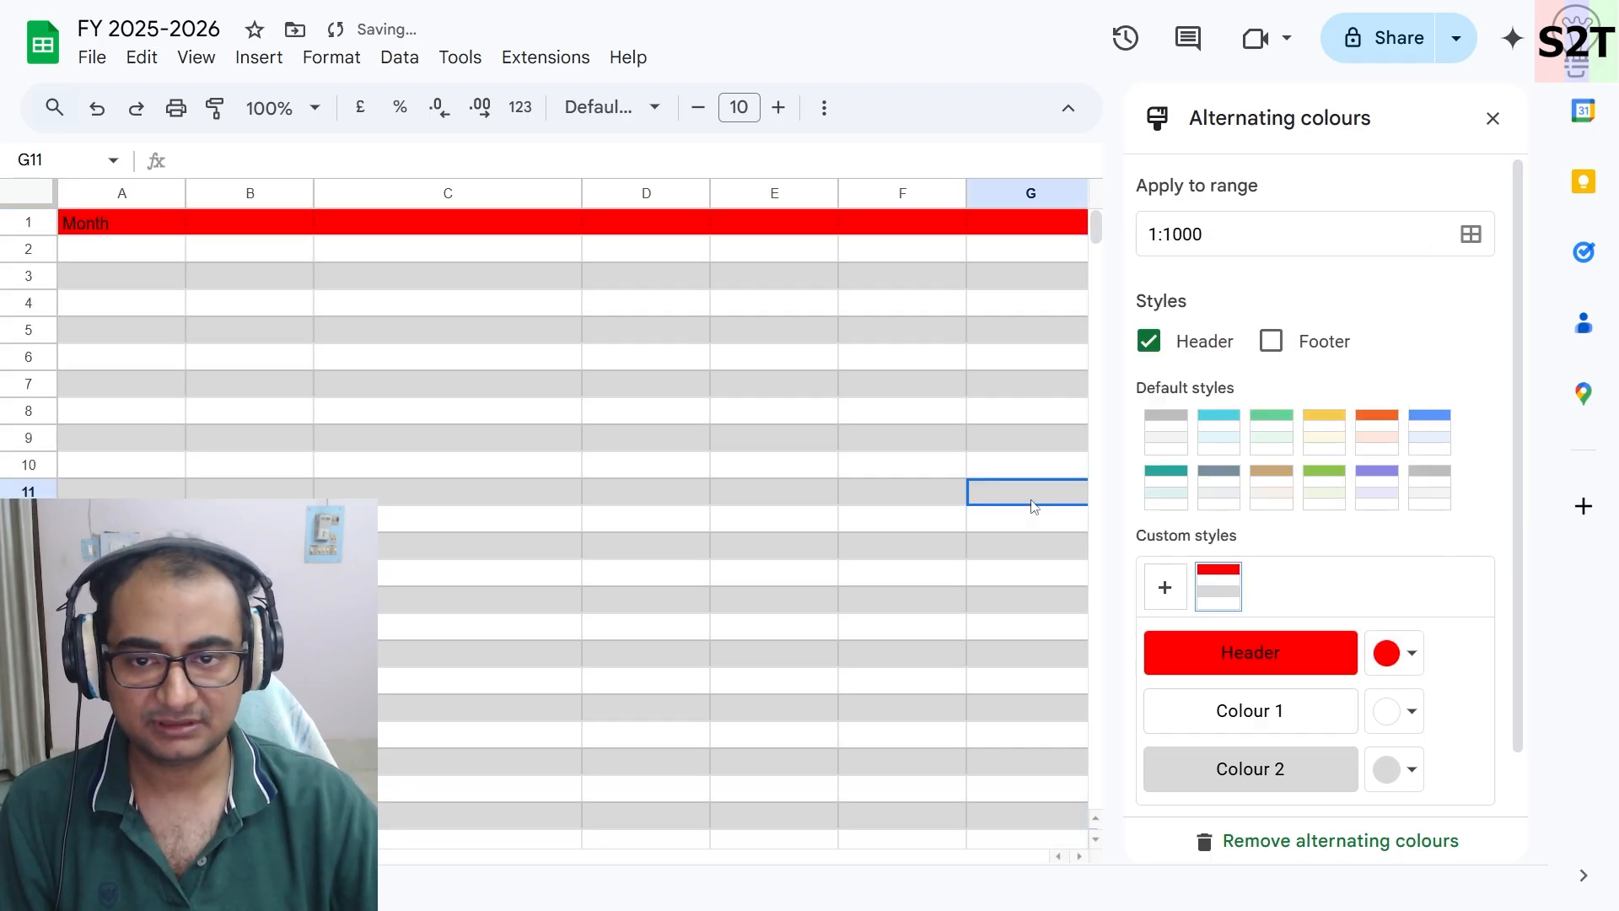
{"action": "left_click", "coordinate": [1493, 118]}
- Paste the headings Date, Remark, Withdraws, Deposits and Balance into row 1 starting at B1
{"action": "left_click", "coordinate": [627, 425]}
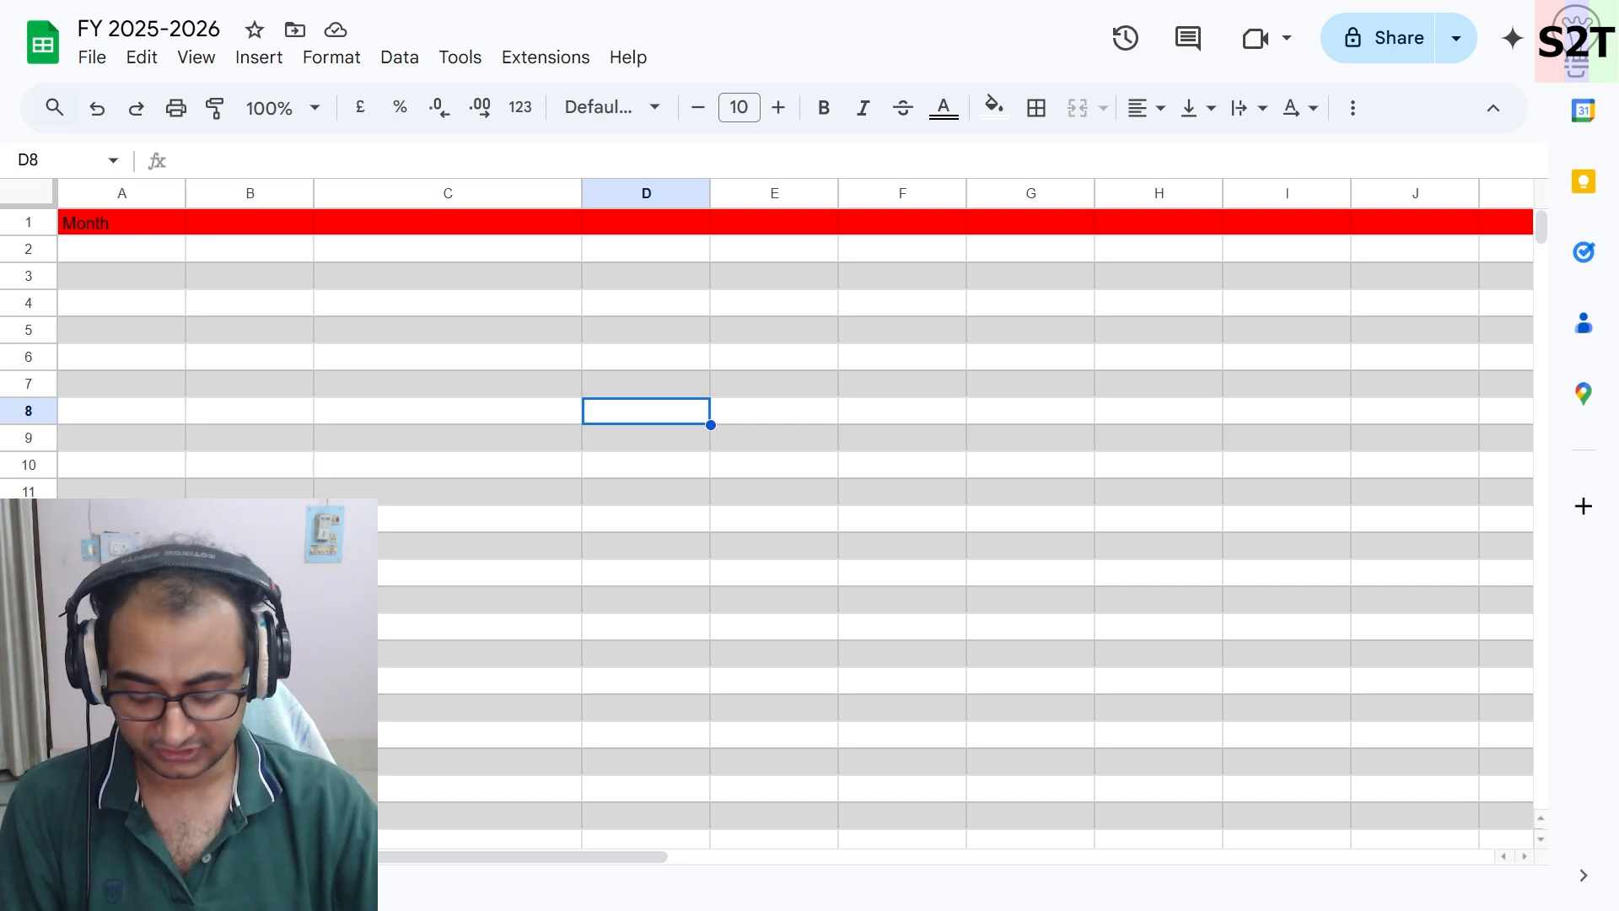
{"action": "left_click", "coordinate": [297, 225]}
{"action": "type", "text": "Date\tRemark\tWithdraws\tDeposits\tBalance"}
{"action": "left_click", "coordinate": [433, 269]}
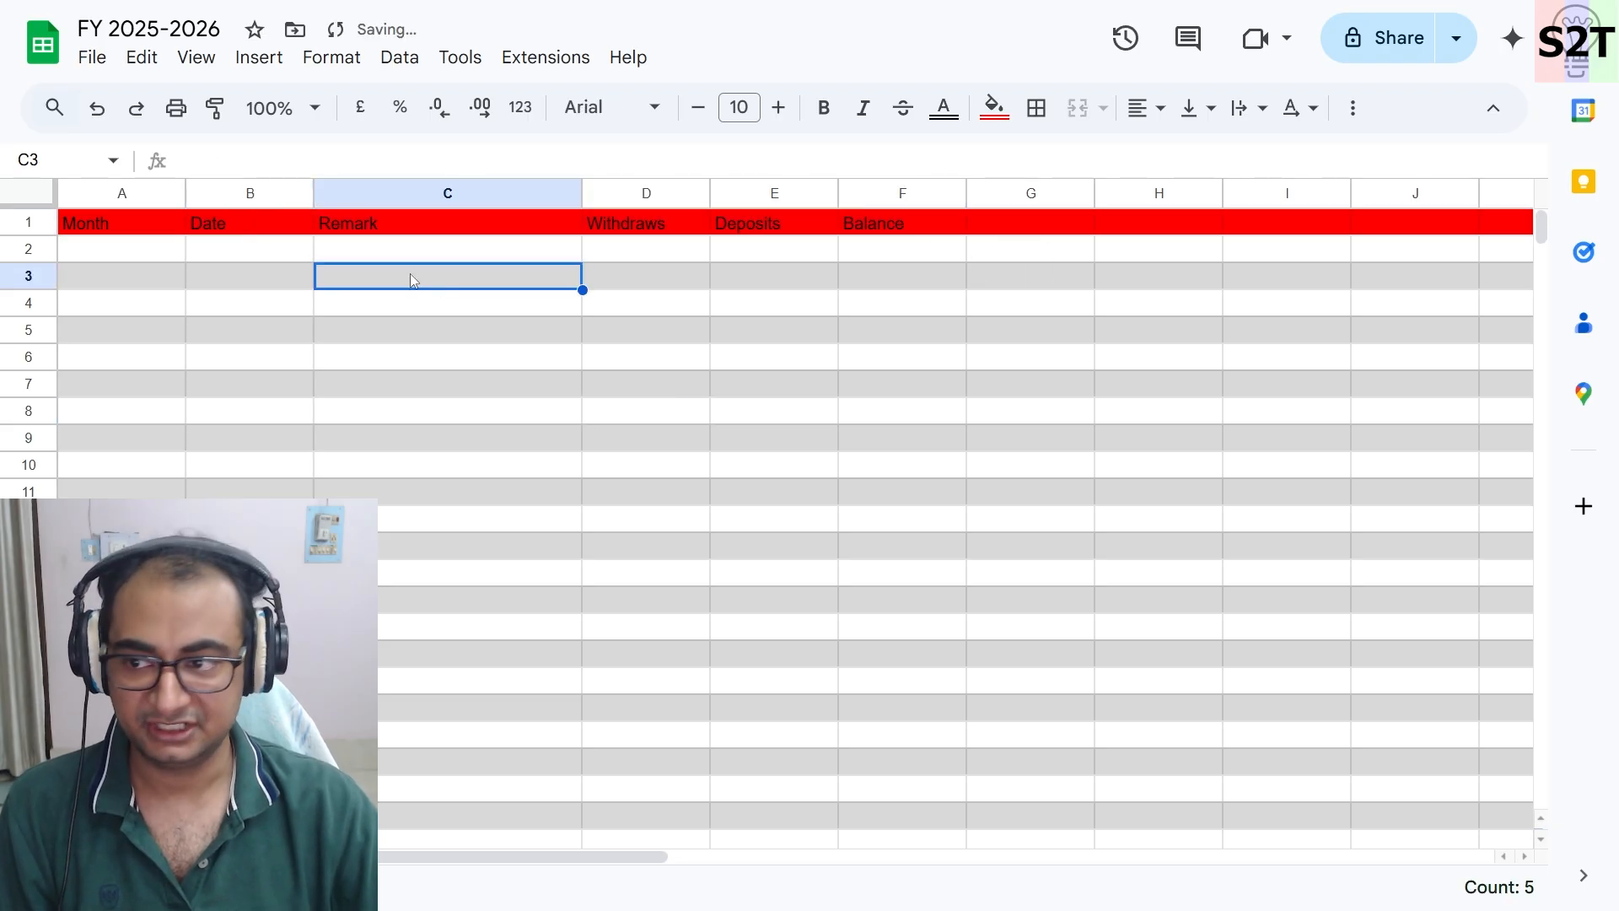
- Review the heading cells in row 1 and scroll through the sheet
{"action": "left_click", "coordinate": [289, 224]}
{"action": "left_click", "coordinate": [448, 232]}
{"action": "left_click", "coordinate": [681, 229]}
{"action": "left_click", "coordinate": [752, 239]}
{"action": "left_click", "coordinate": [895, 229]}
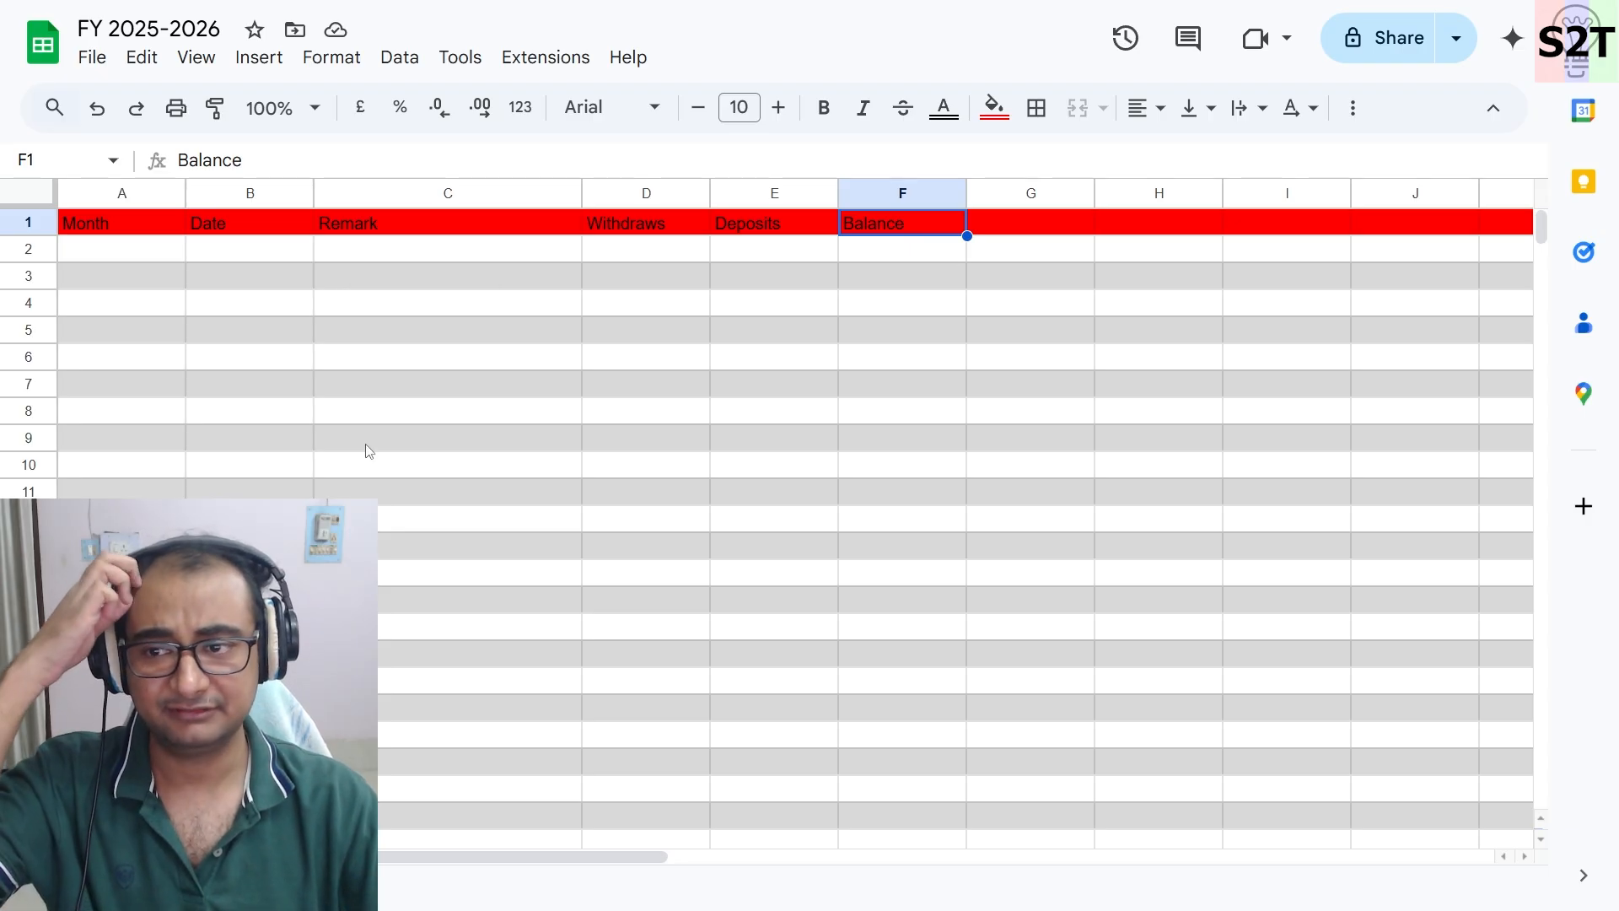
{"action": "scroll", "coordinate": [365, 451], "scroll_direction": "down", "scroll_amount": 2}
{"action": "scroll", "coordinate": [365, 451], "scroll_direction": "up", "scroll_amount": 2}
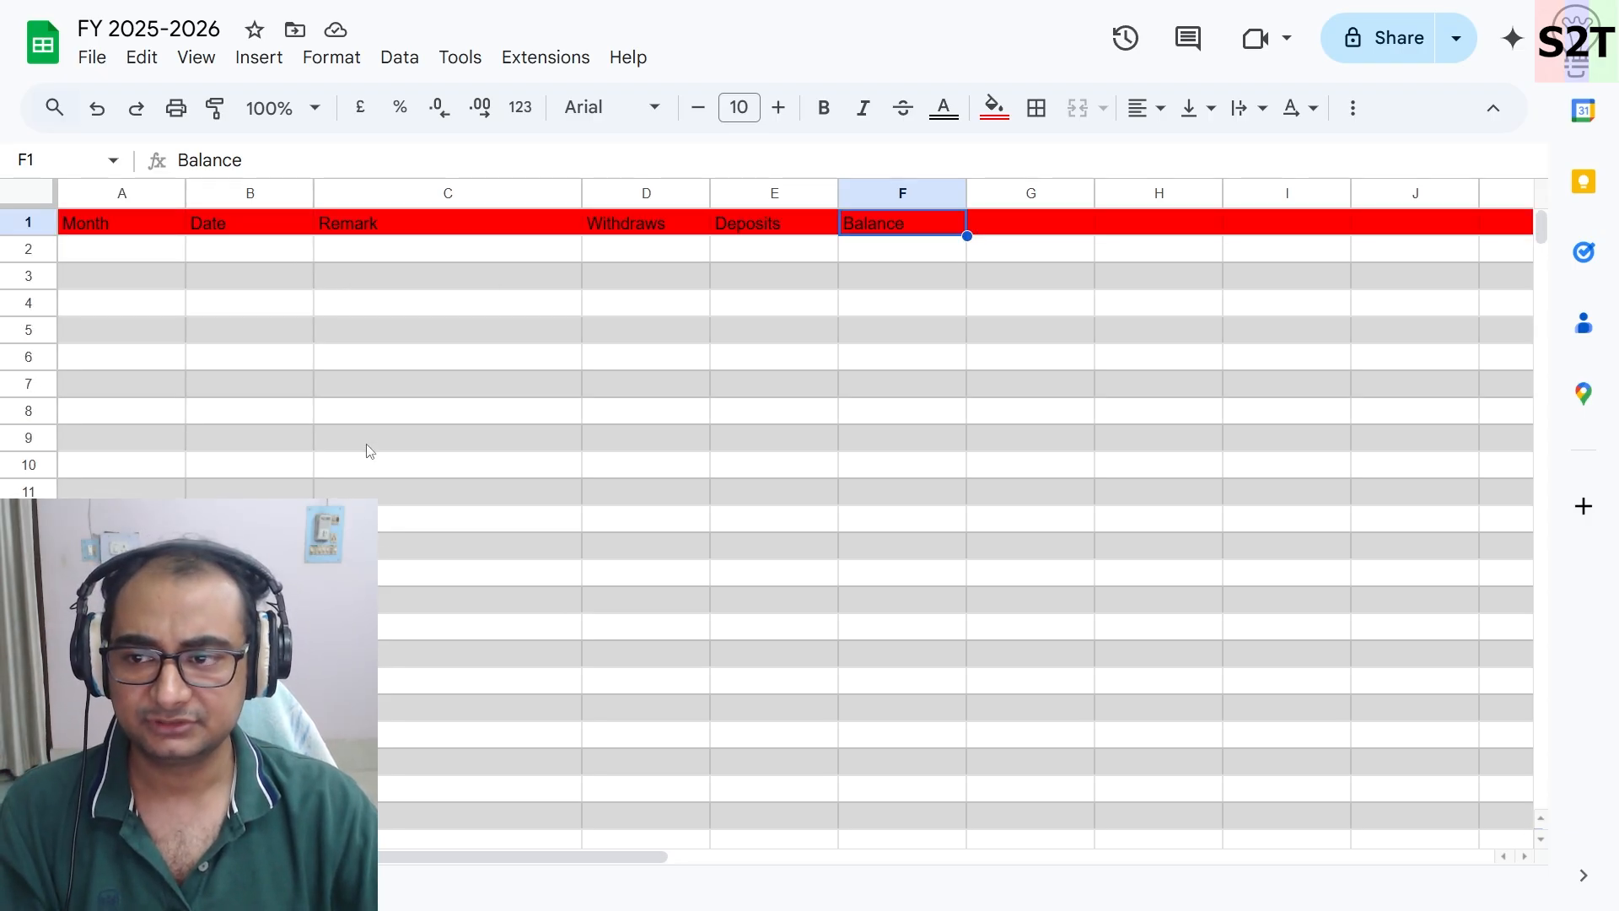
{"action": "scroll", "coordinate": [831, 317], "scroll_direction": "down", "scroll_amount": 5}
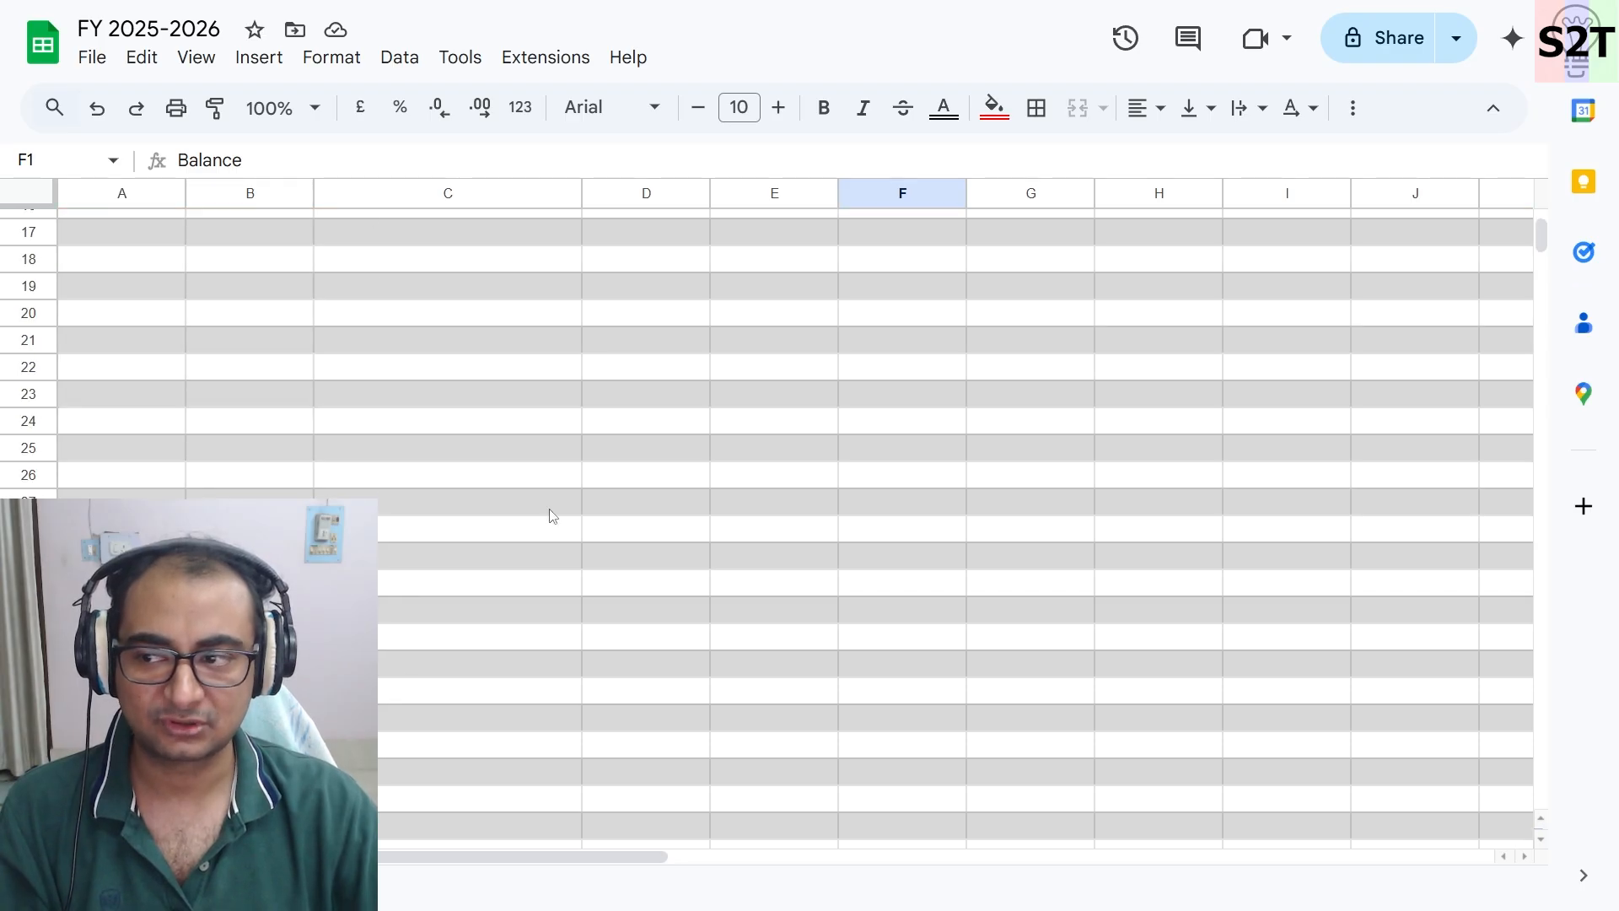
{"action": "scroll", "coordinate": [549, 508], "scroll_direction": "up", "scroll_amount": 5}
- Freeze the sheet up to row 1 so the header stays visible
{"action": "left_click", "coordinate": [34, 222]}
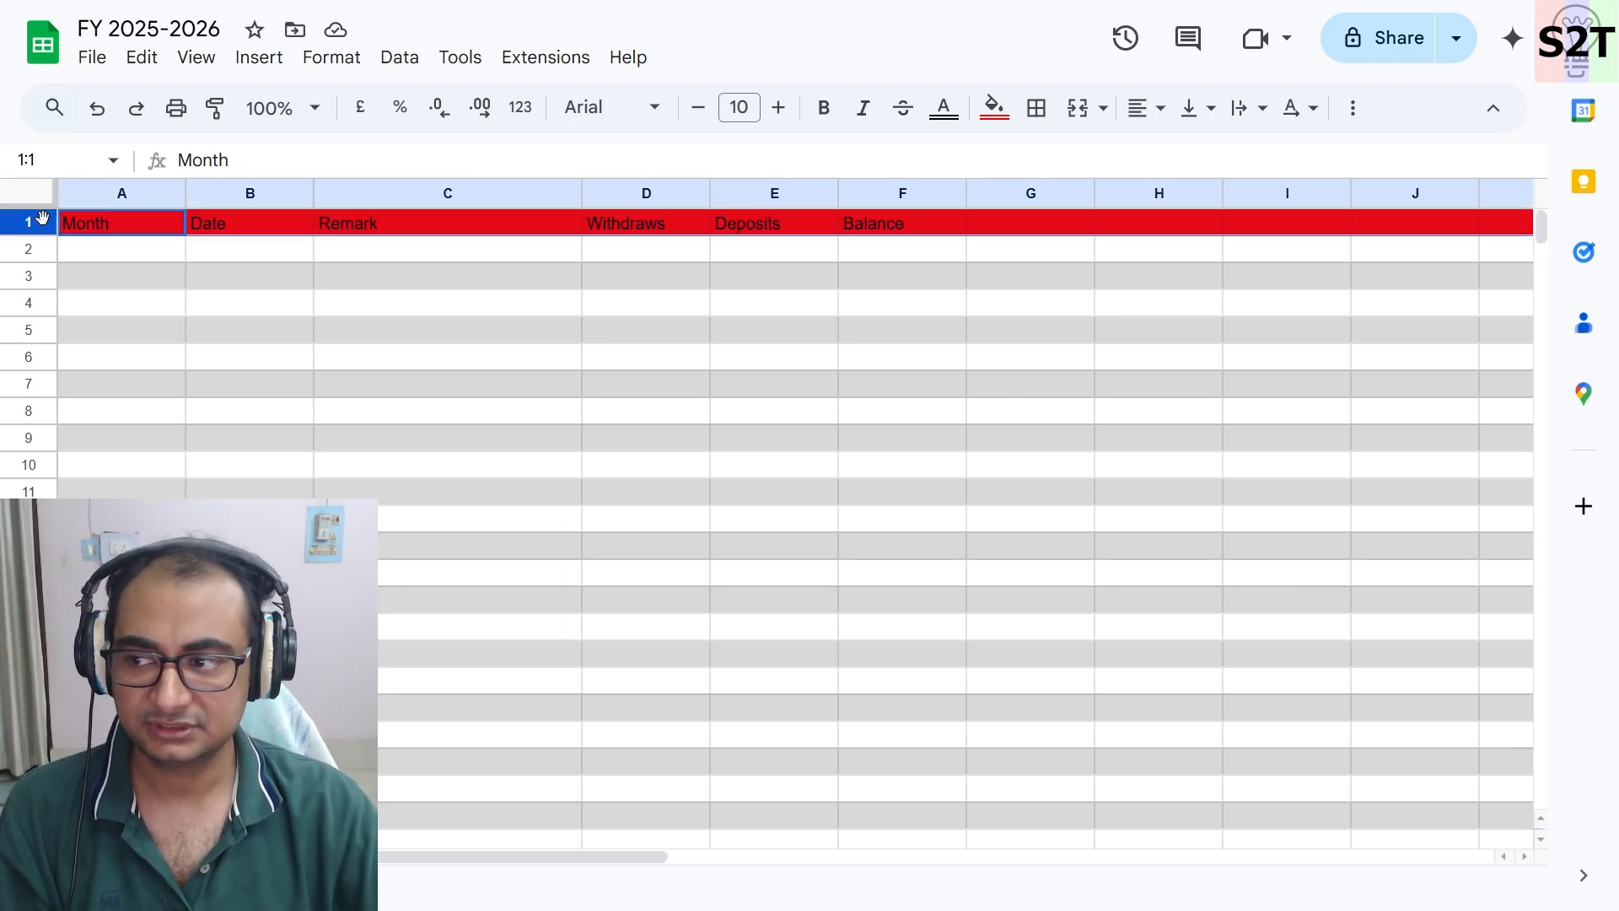
{"action": "right_click", "coordinate": [33, 222]}
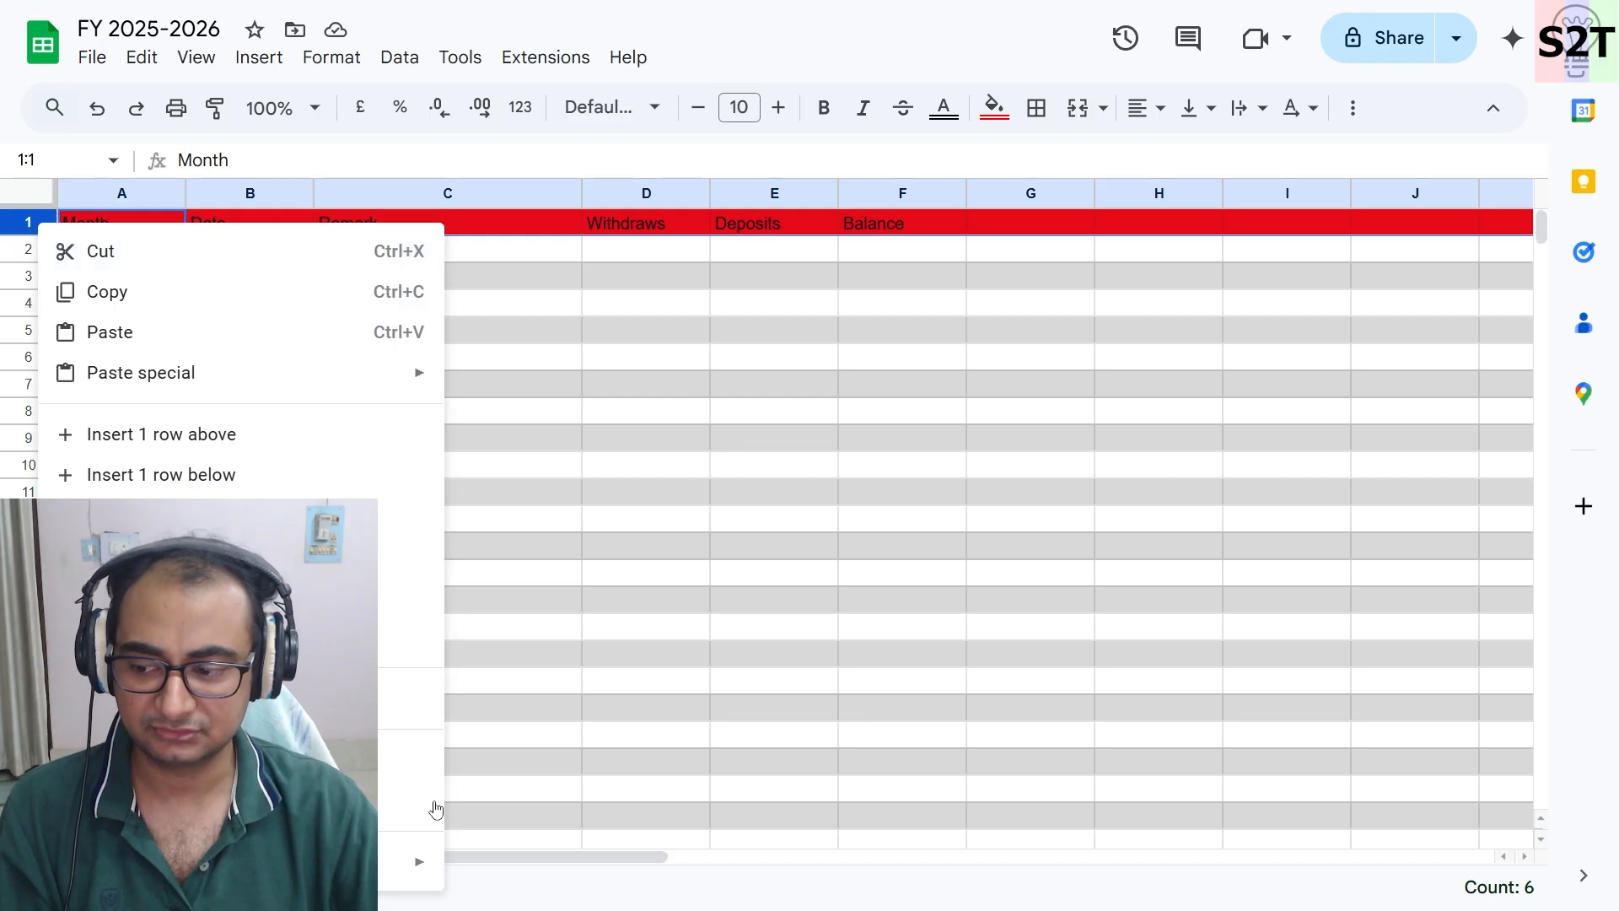
{"action": "mouse_move", "coordinate": [397, 864]}
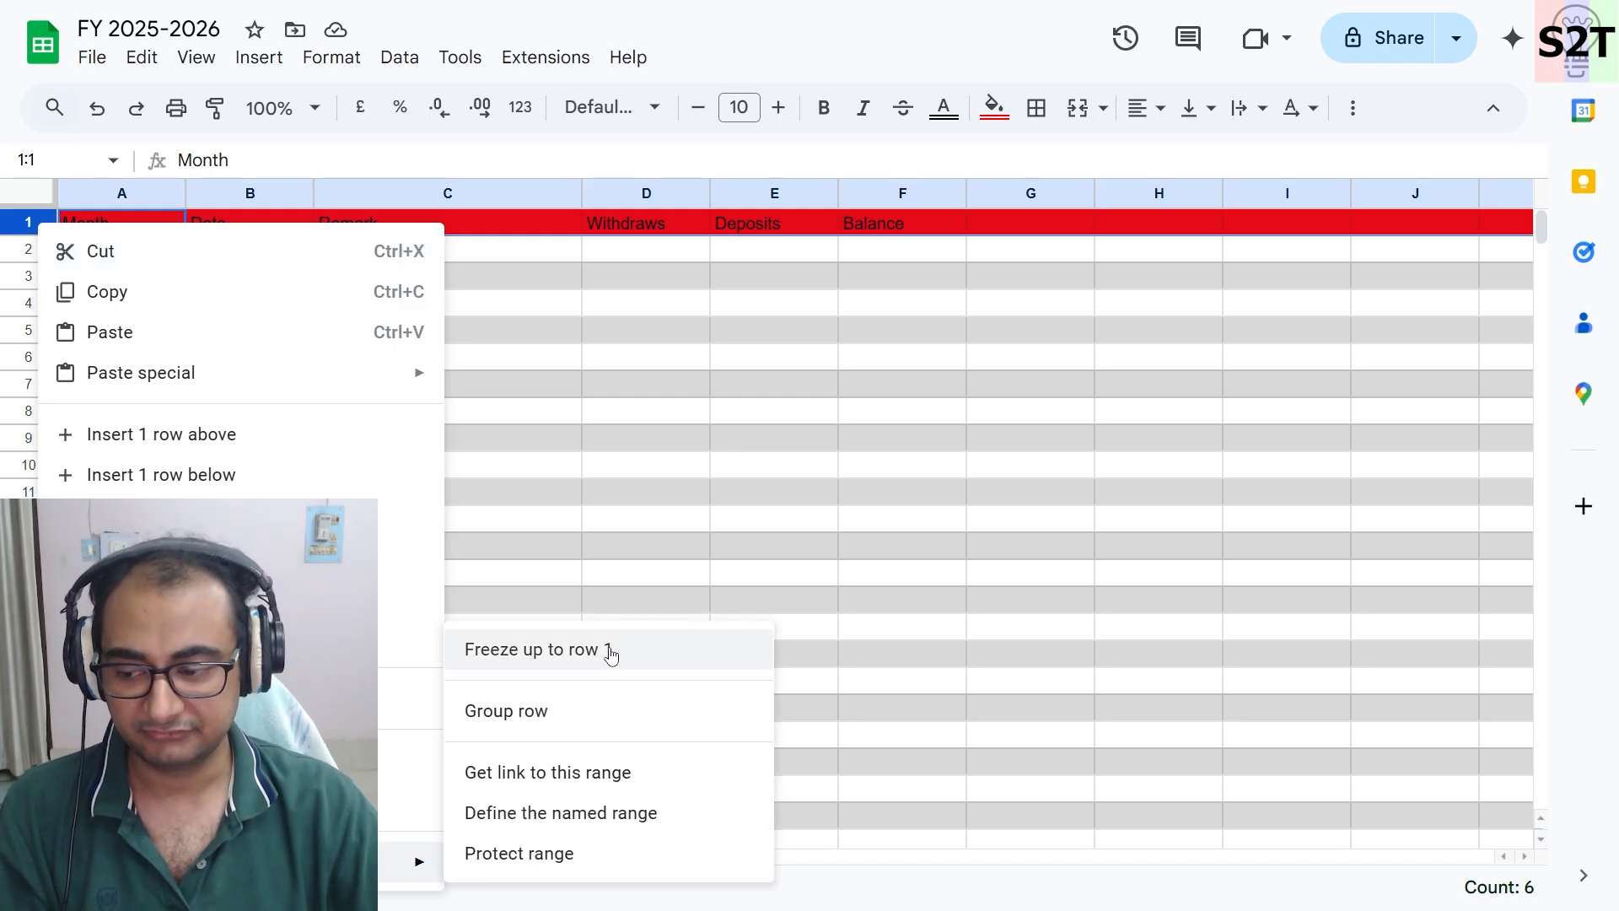
{"action": "left_click", "coordinate": [614, 657]}
{"action": "left_click", "coordinate": [679, 470]}
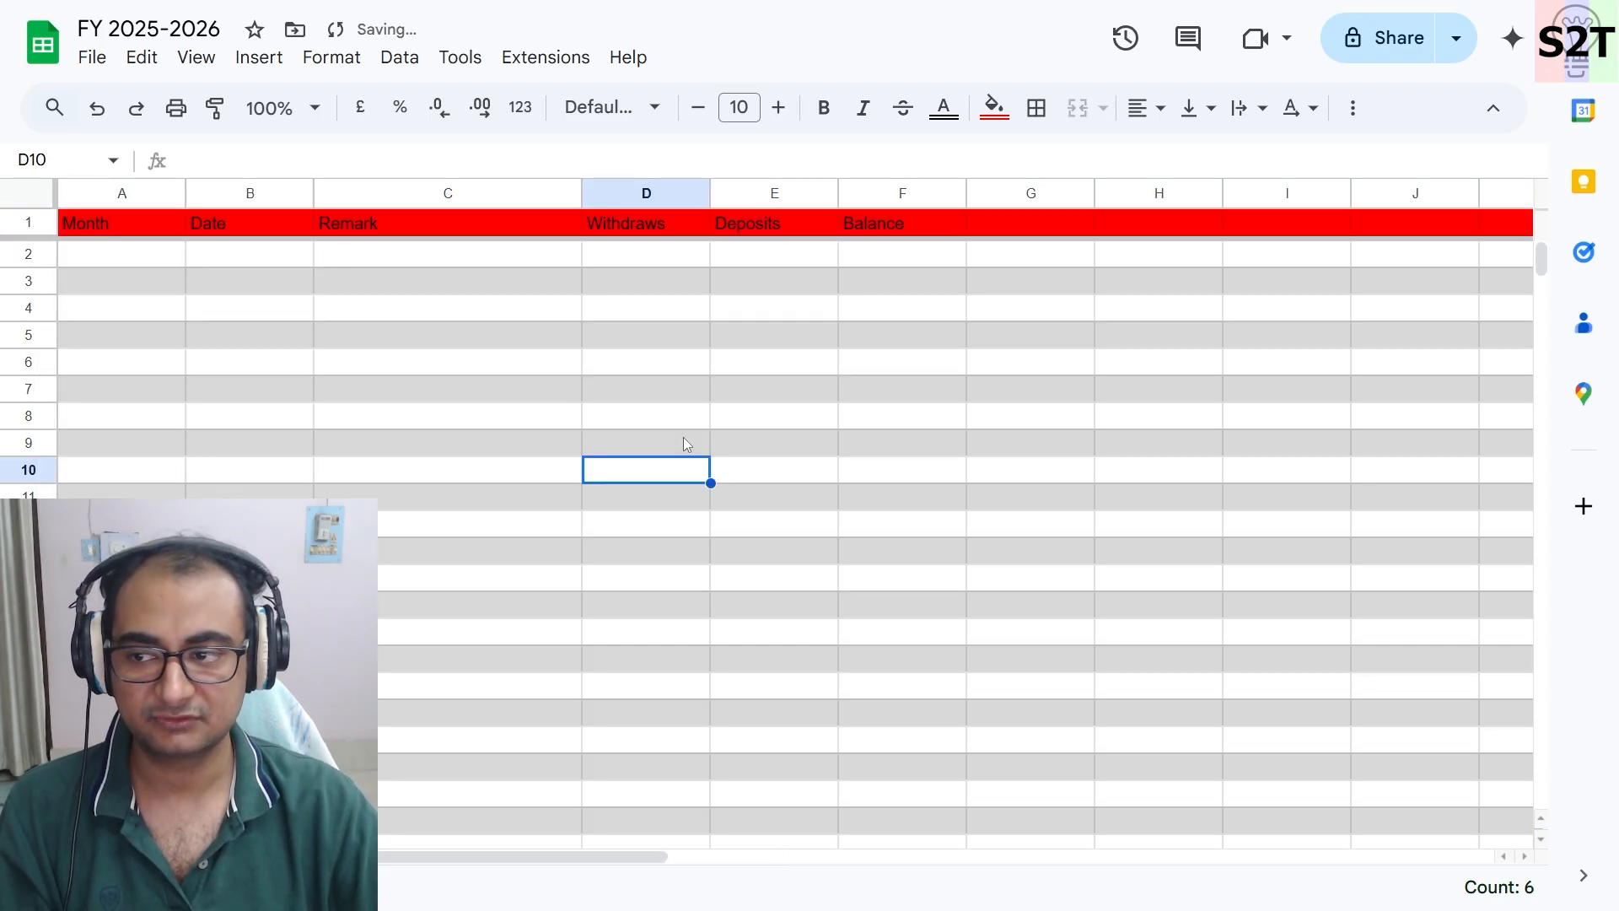
{"action": "scroll", "coordinate": [962, 485], "scroll_direction": "down", "scroll_amount": 13}
{"action": "scroll", "coordinate": [919, 623], "scroll_direction": "up", "scroll_amount": 13}
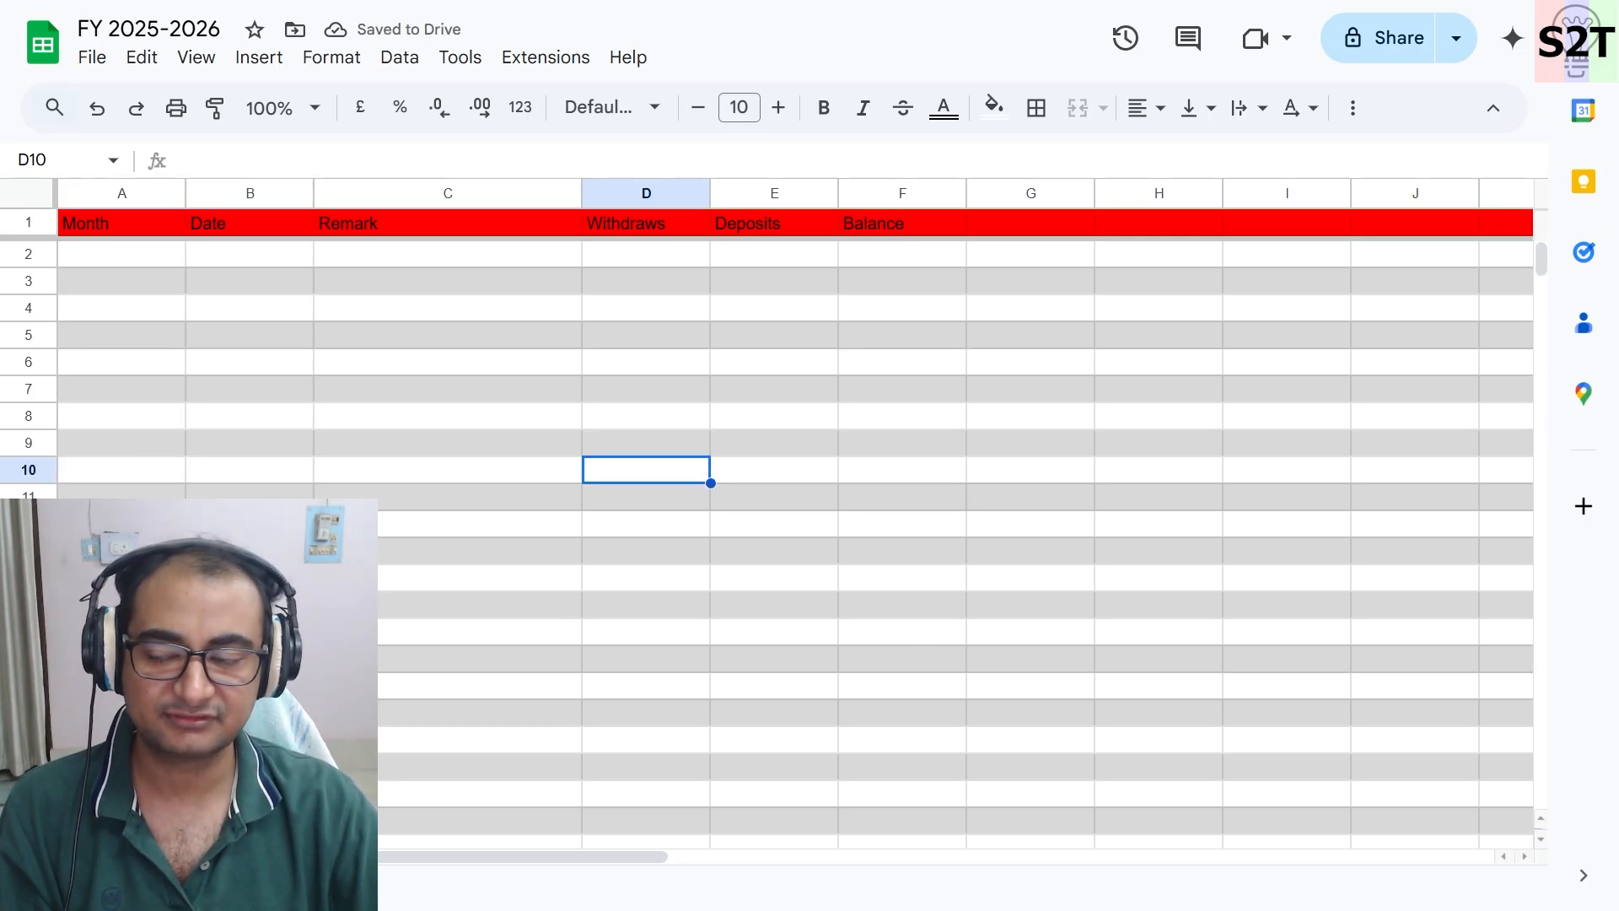
- Fill row 11 with red as a separator band below the first month's rows
{"action": "left_click", "coordinate": [32, 492]}
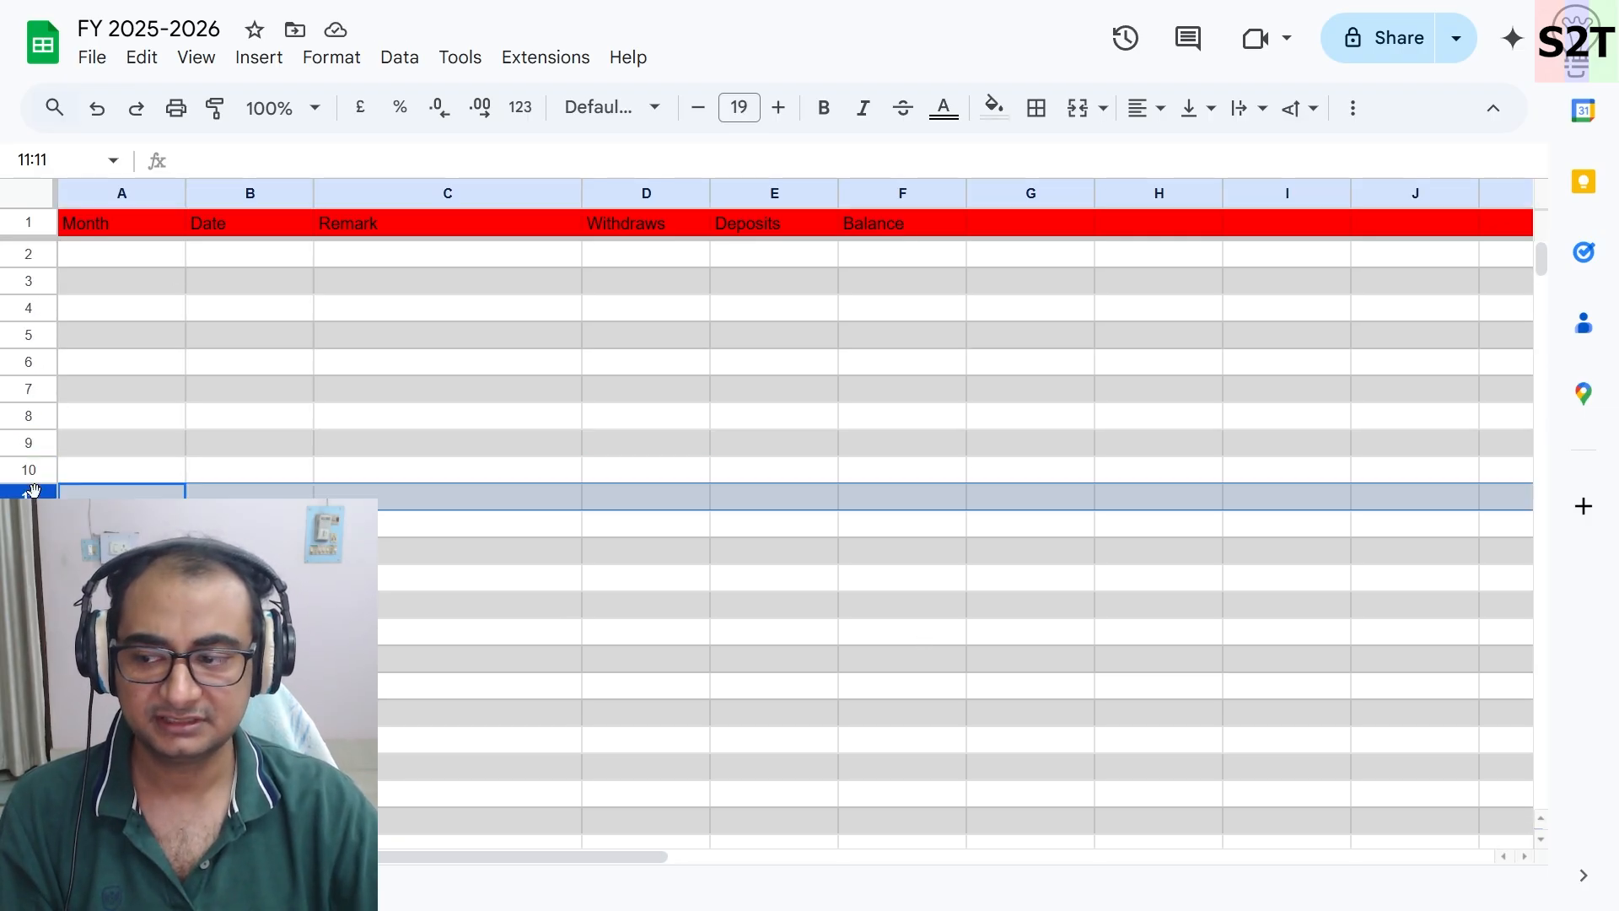
{"action": "left_click", "coordinate": [988, 111]}
{"action": "left_click", "coordinate": [1029, 221]}
{"action": "left_click", "coordinate": [476, 658]}
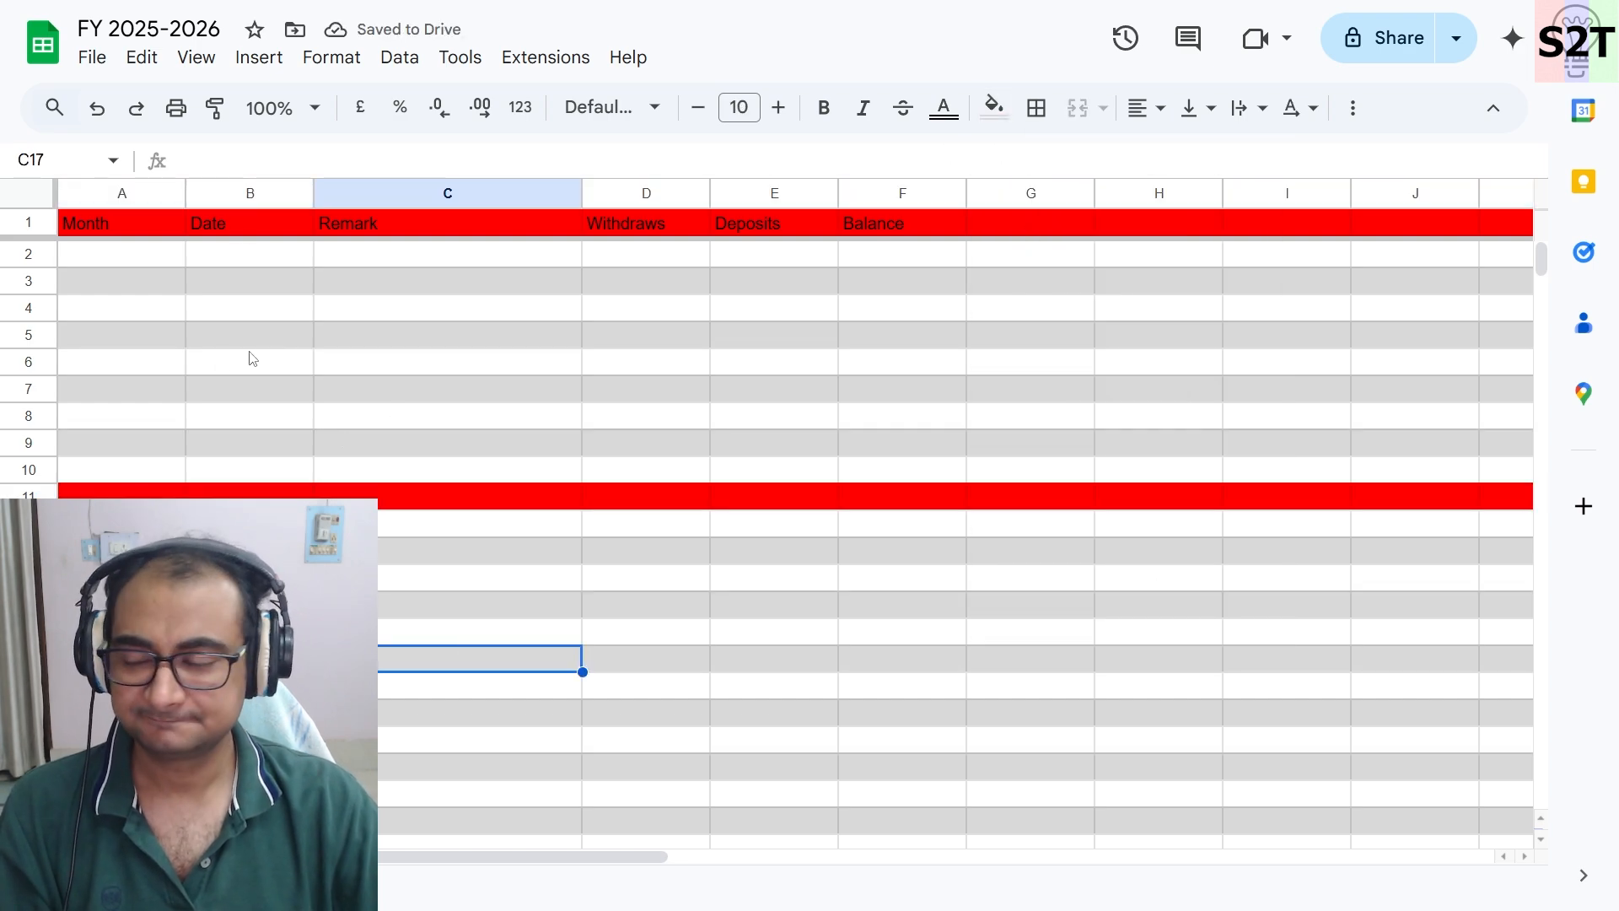
- Fill row 35 with red as another separator band further down the sheet
{"action": "scroll", "coordinate": [213, 402], "scroll_direction": "down", "scroll_amount": 7}
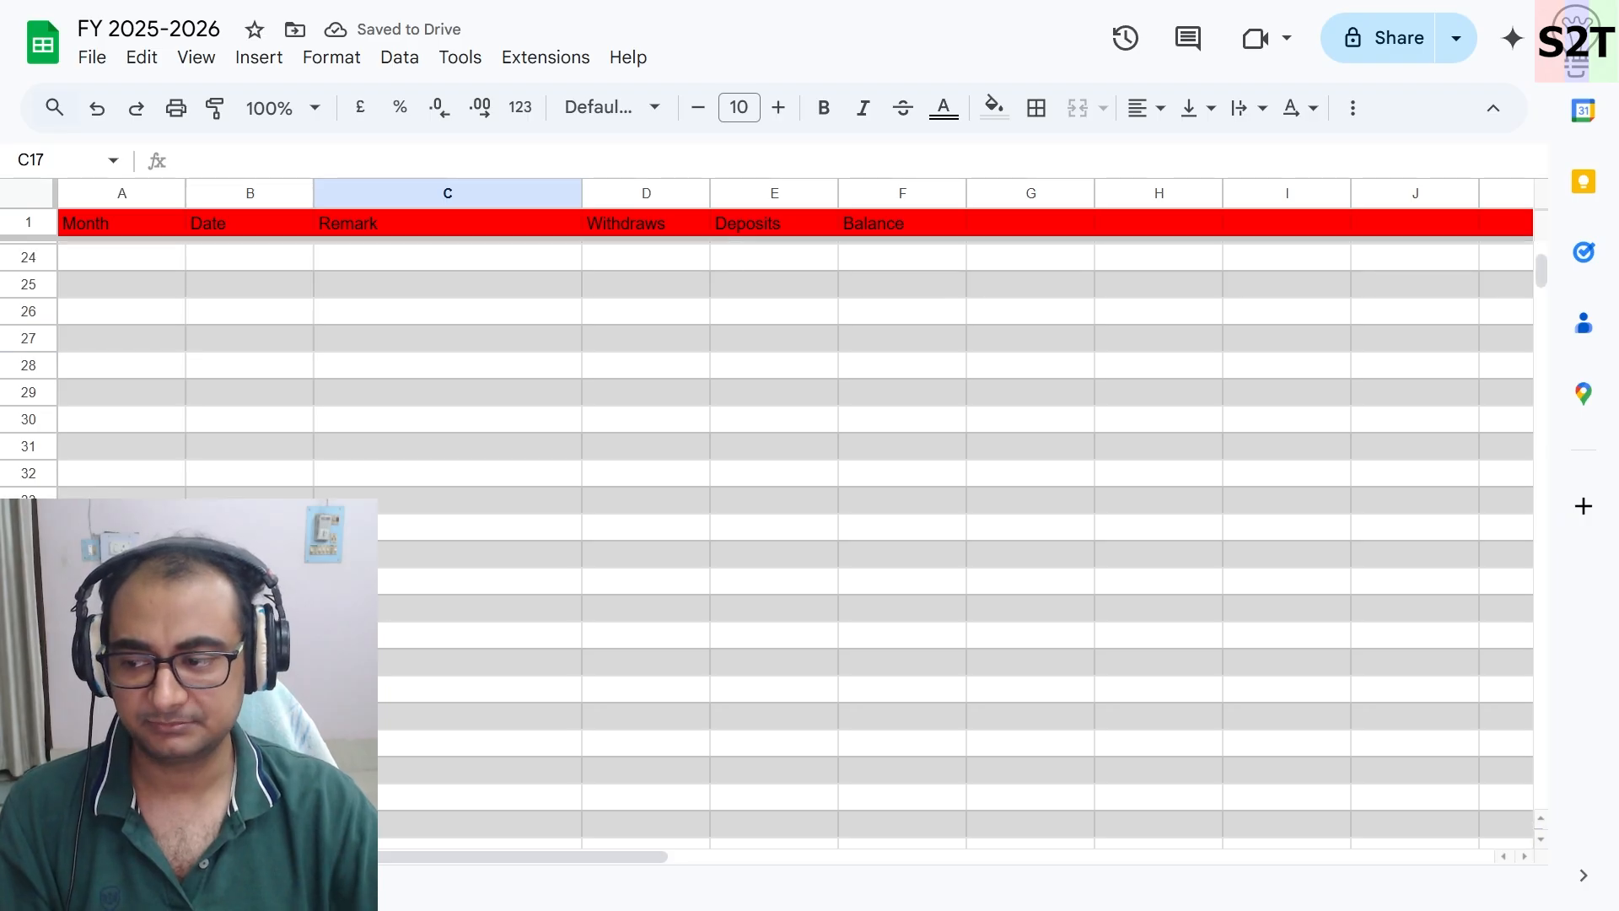
{"action": "left_click", "coordinate": [27, 553]}
{"action": "left_click", "coordinate": [995, 108]}
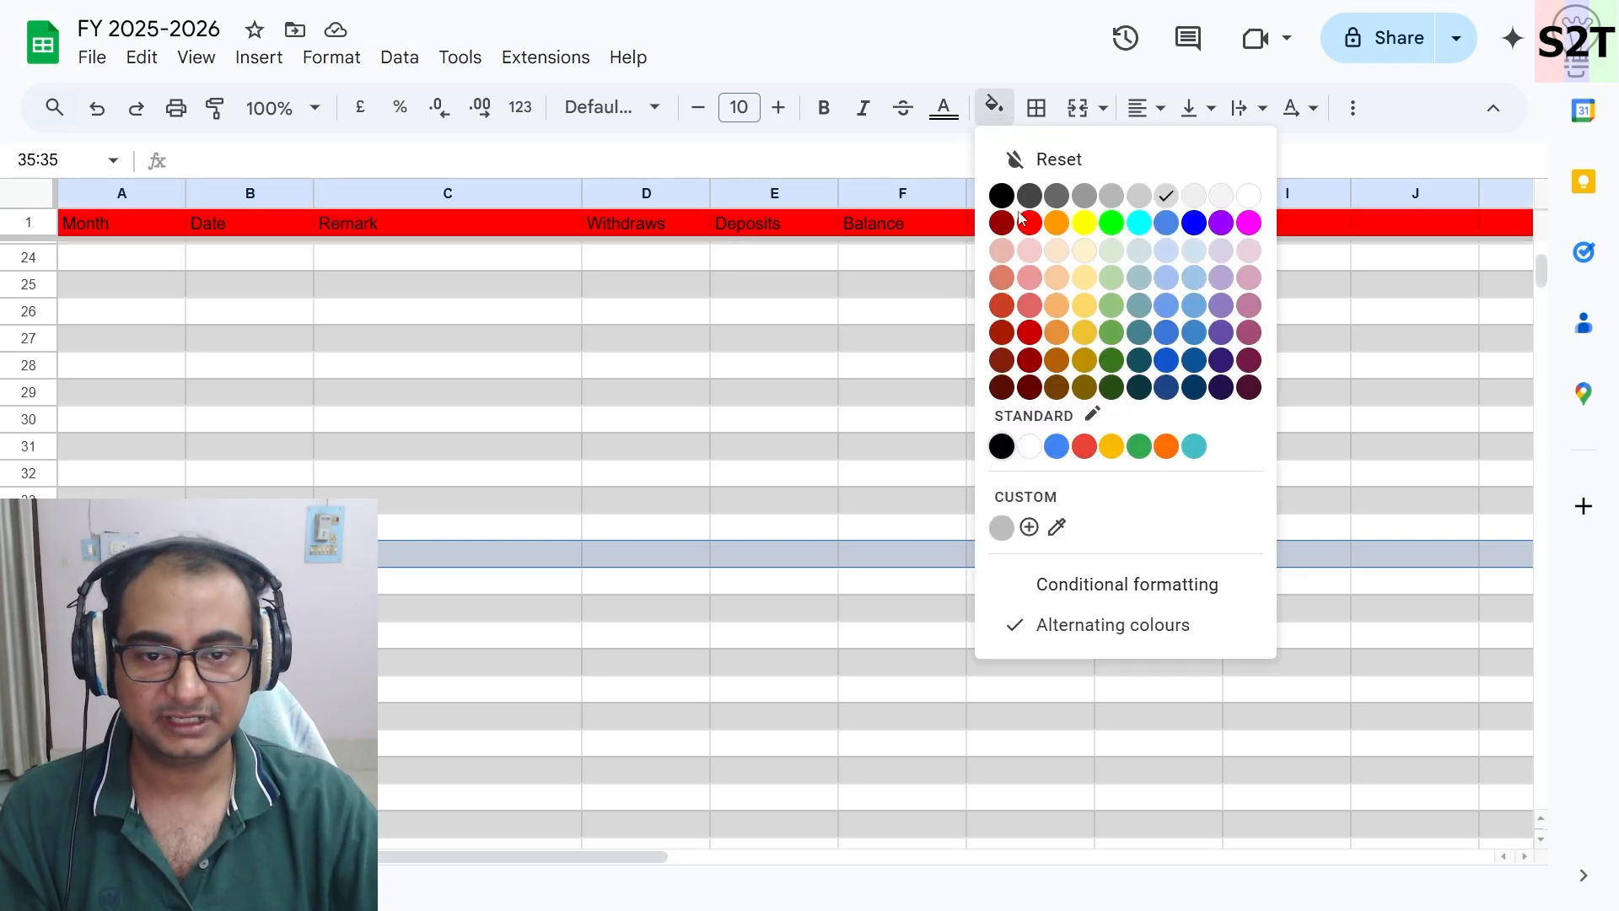
{"action": "left_click", "coordinate": [1025, 221]}
{"action": "left_click", "coordinate": [469, 741]}
- Add the headings Category in G1 and Details in H1
{"action": "scroll", "coordinate": [470, 741], "scroll_direction": "down", "scroll_amount": 6}
{"action": "scroll", "coordinate": [487, 645], "scroll_direction": "up", "scroll_amount": 4}
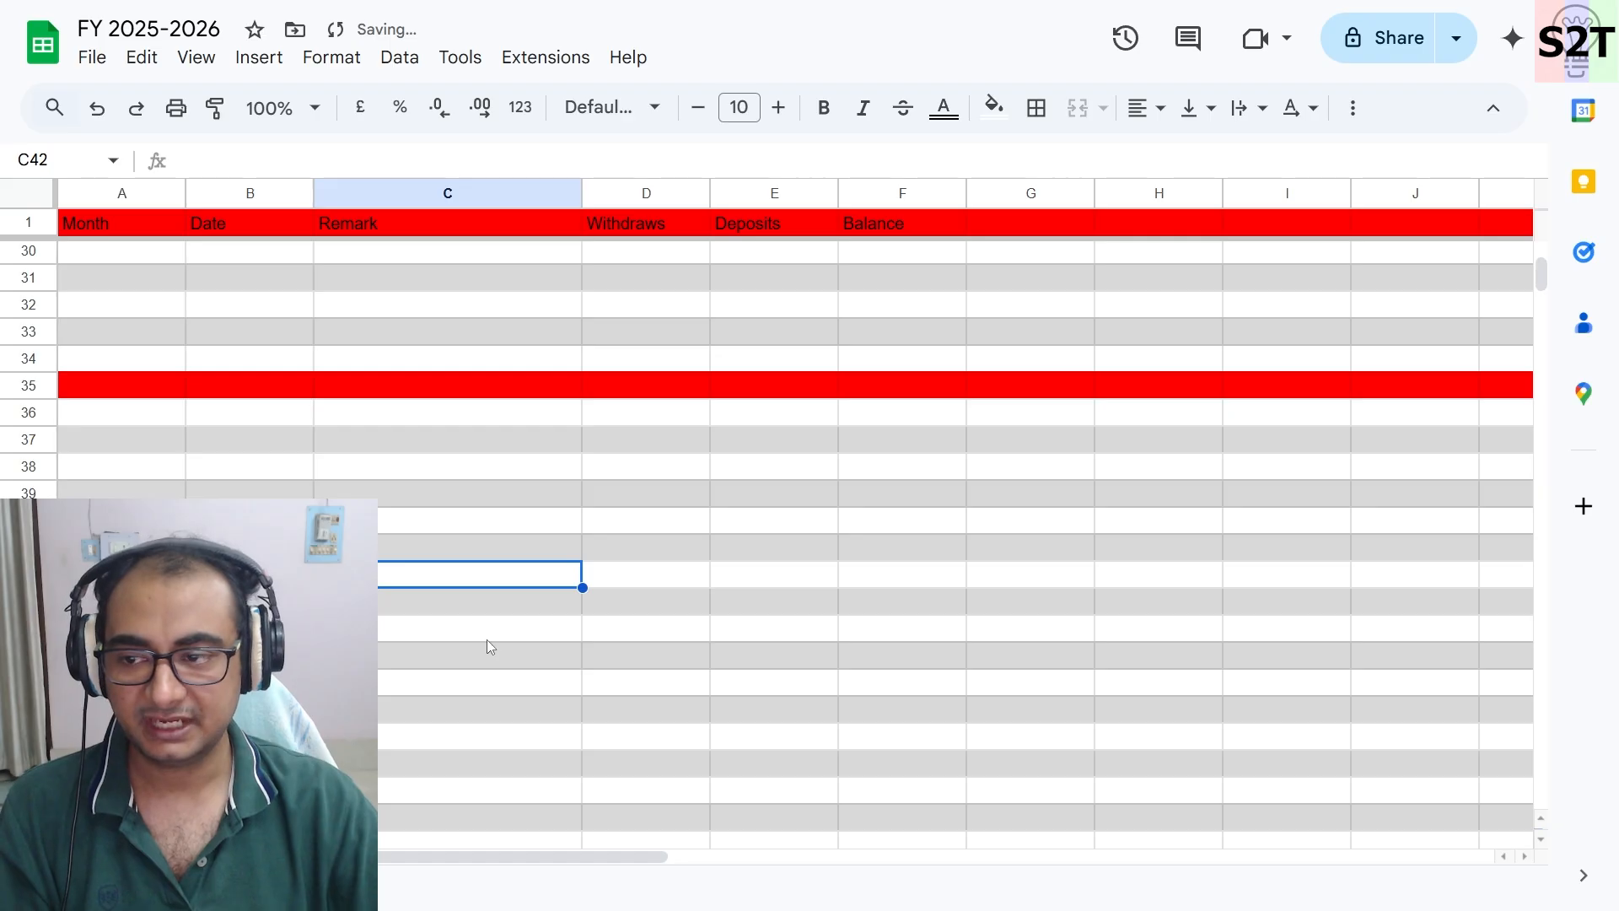
{"action": "scroll", "coordinate": [488, 639], "scroll_direction": "up", "scroll_amount": 4}
{"action": "scroll", "coordinate": [644, 548], "scroll_direction": "down", "scroll_amount": 4}
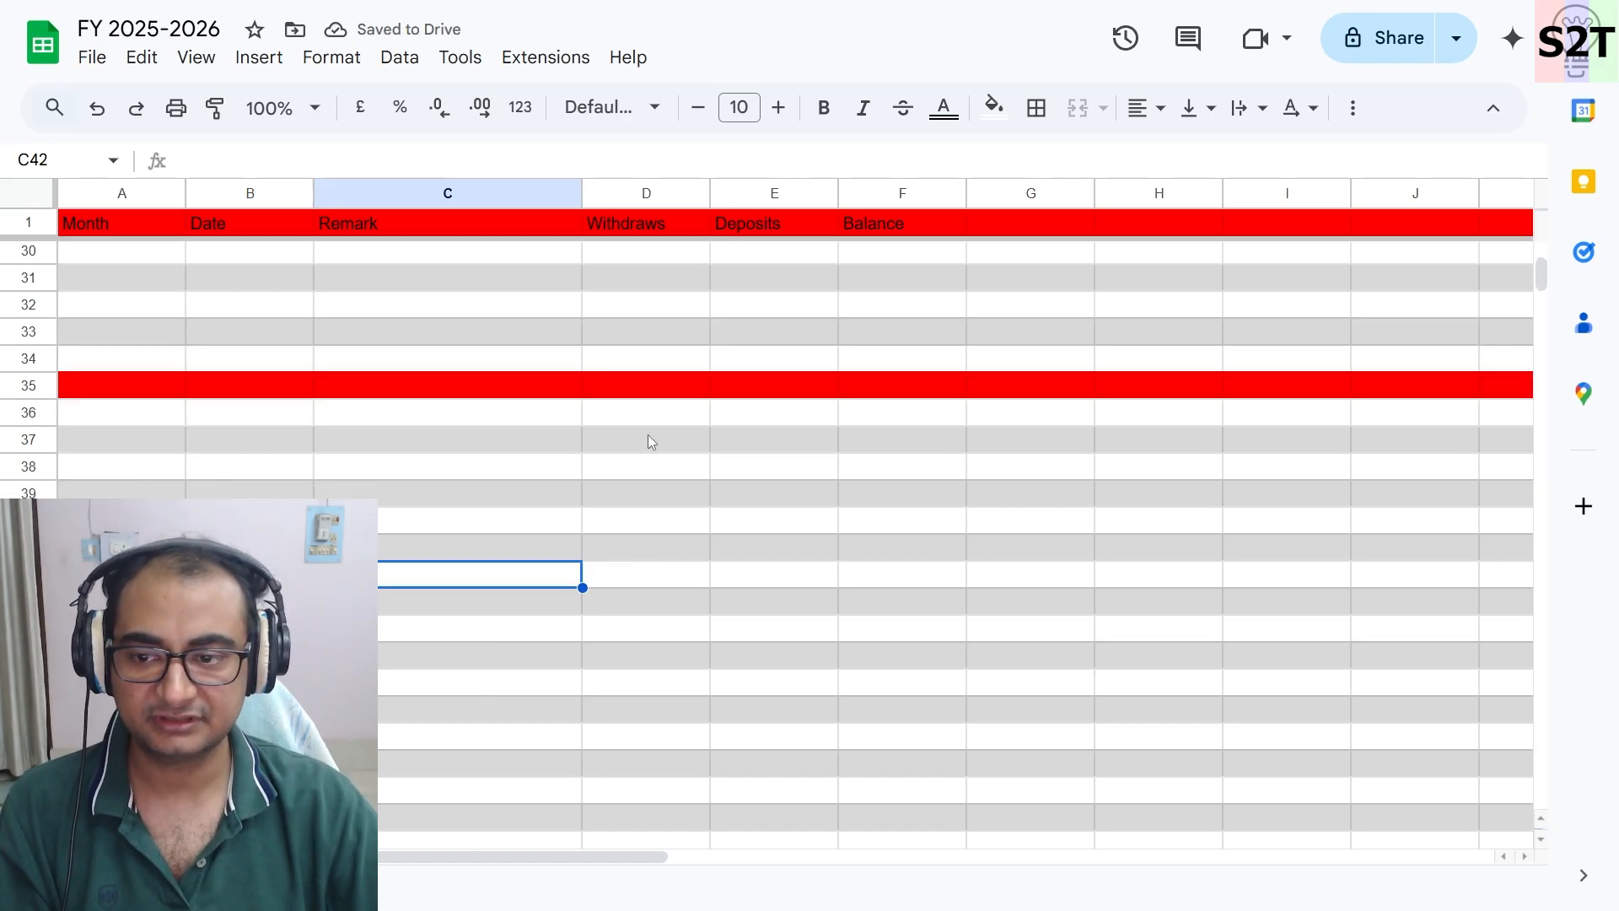
{"action": "scroll", "coordinate": [669, 533], "scroll_direction": "up", "scroll_amount": 9}
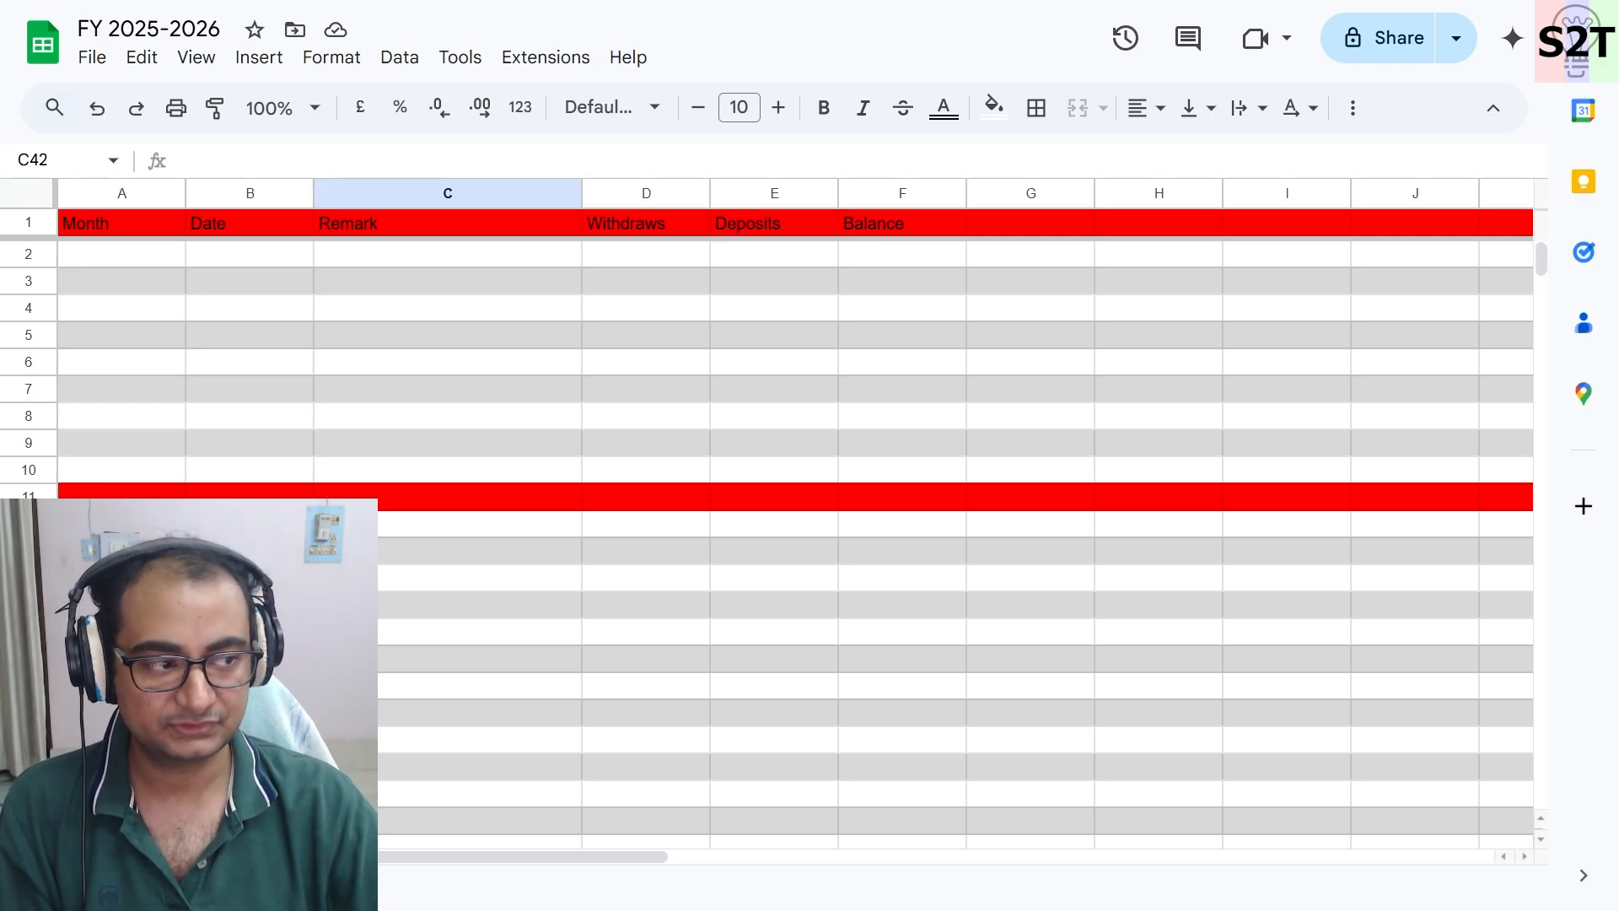
{"action": "left_click", "coordinate": [1161, 334]}
{"action": "left_click", "coordinate": [1037, 226]}
{"action": "type", "text": "Category"}
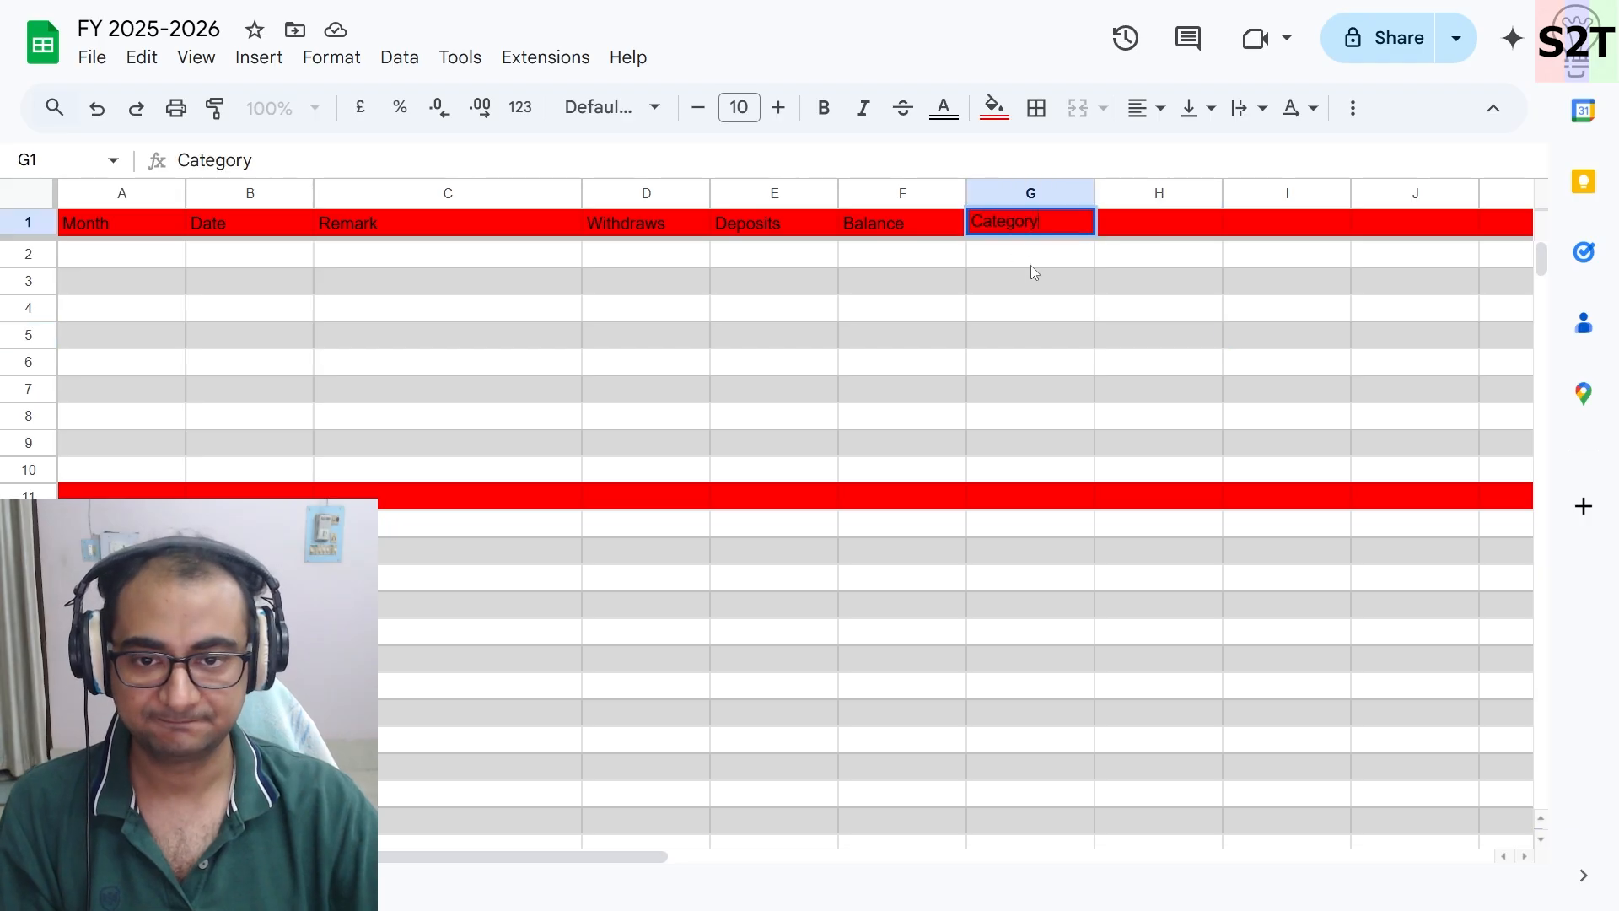
{"action": "key", "text": "Return"}
{"action": "left_click", "coordinate": [1042, 228]}
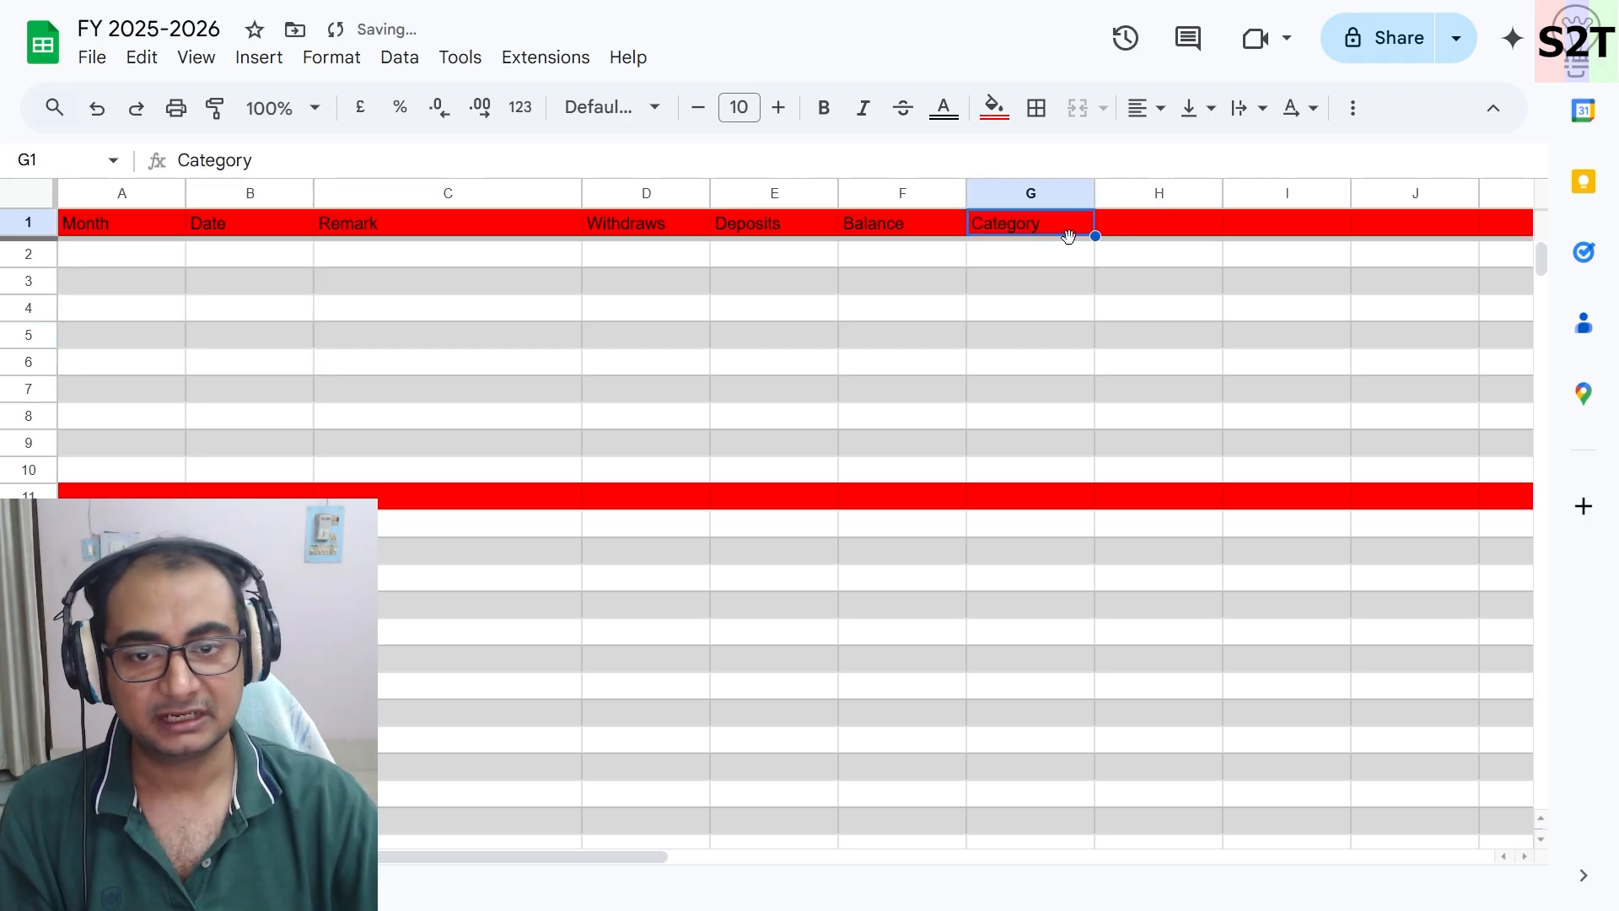
{"action": "left_click", "coordinate": [1161, 226]}
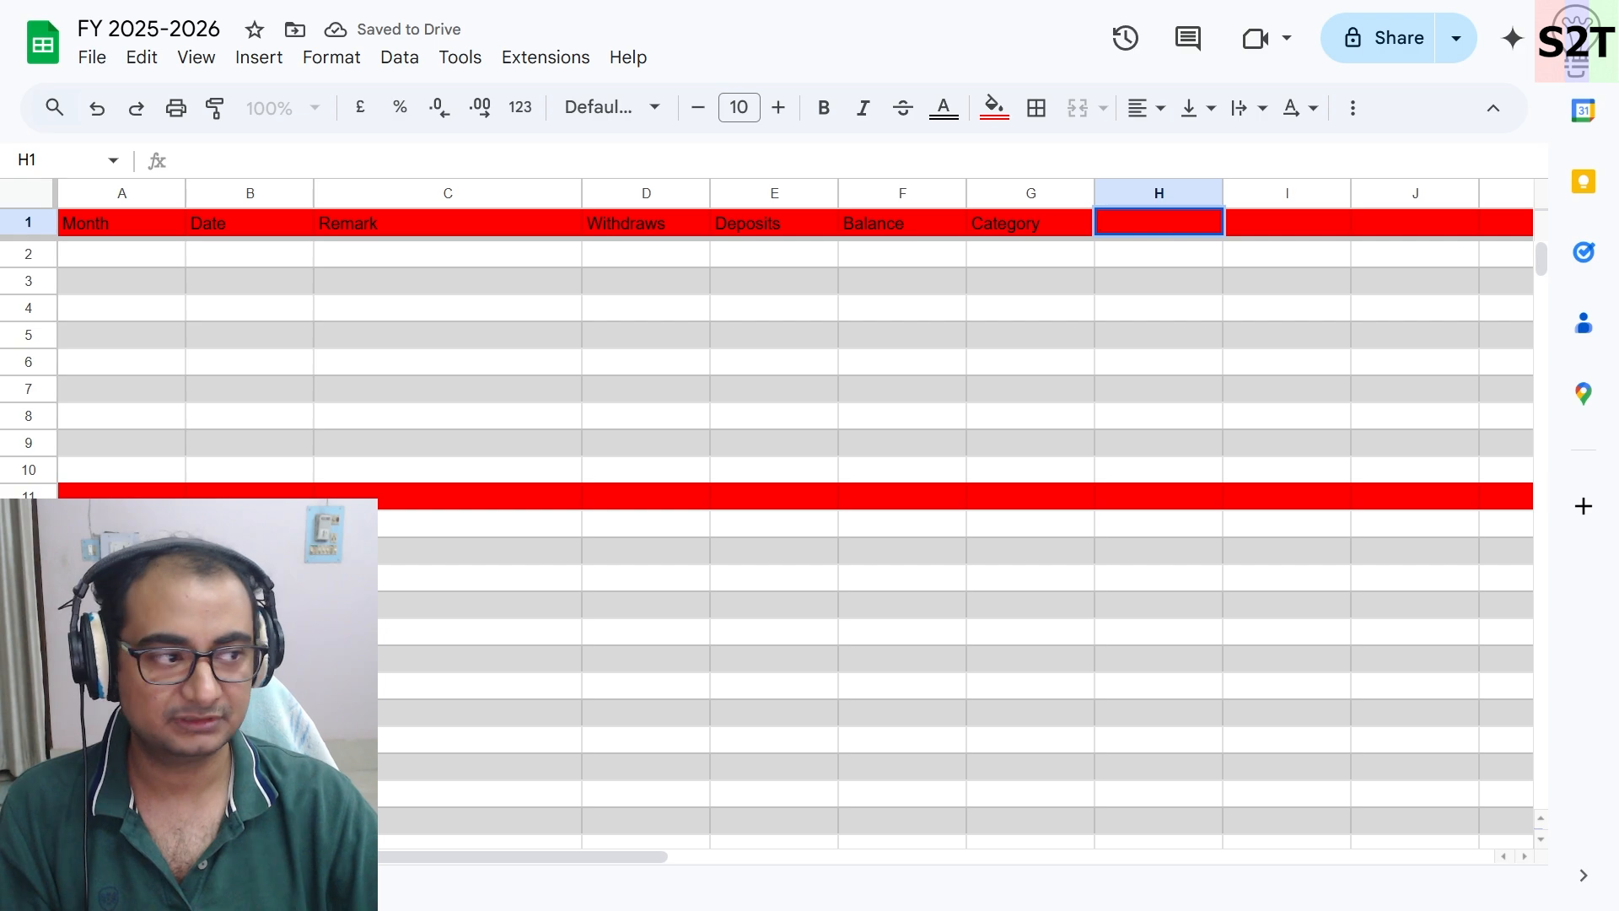
{"action": "type", "text": "Details"}
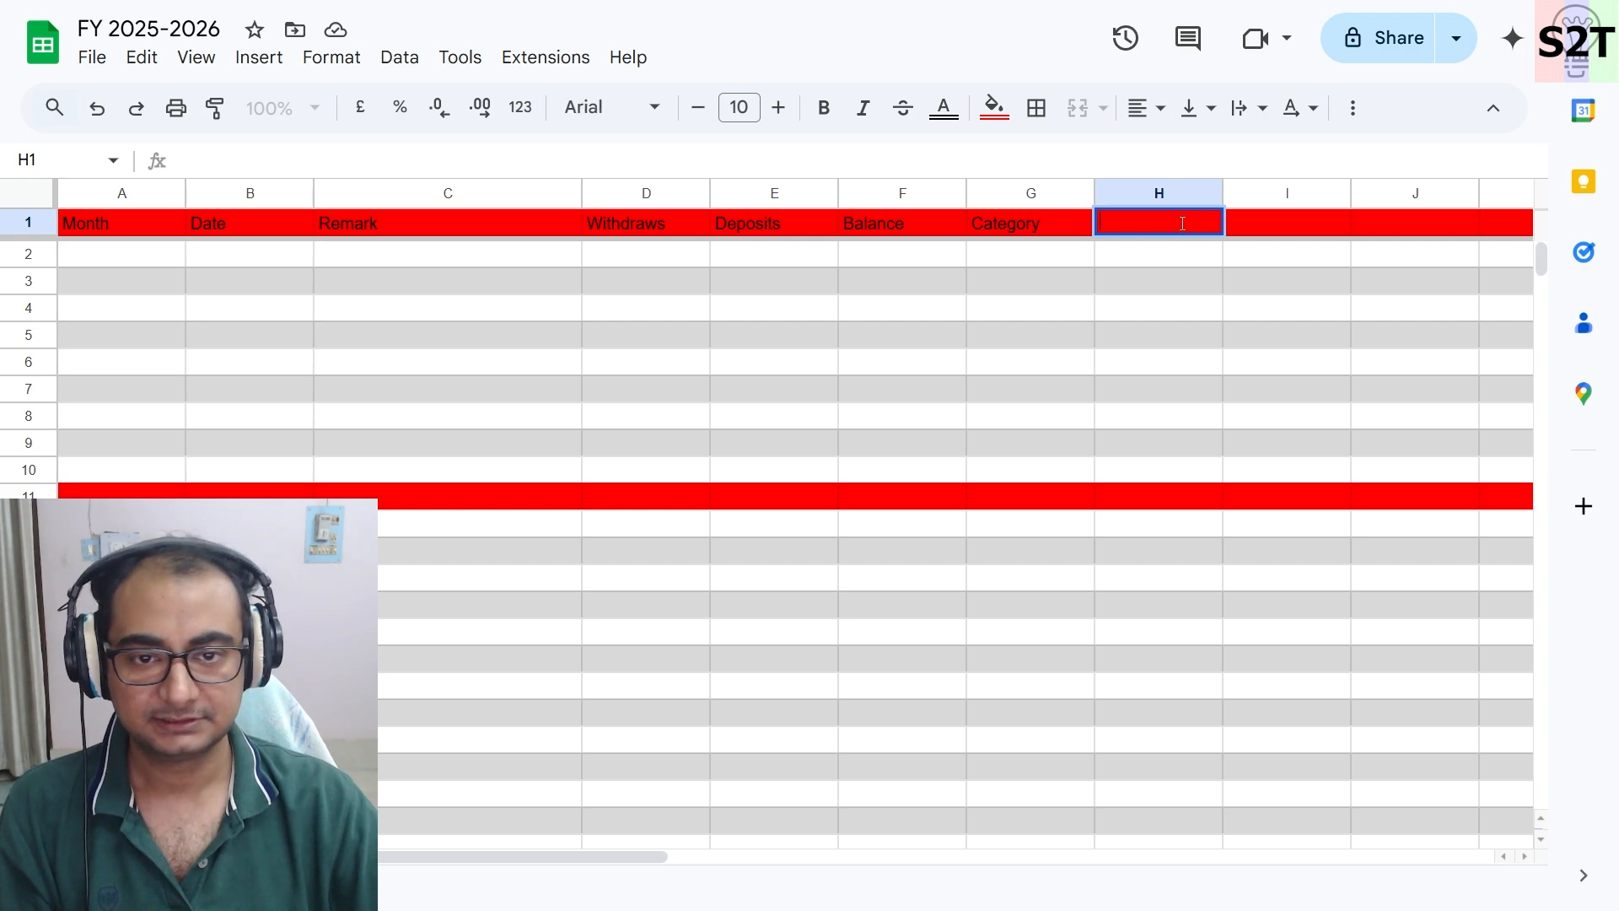
{"action": "key", "text": "Return"}
- Enter April as the month in cell A2
{"action": "left_click", "coordinate": [1025, 258]}
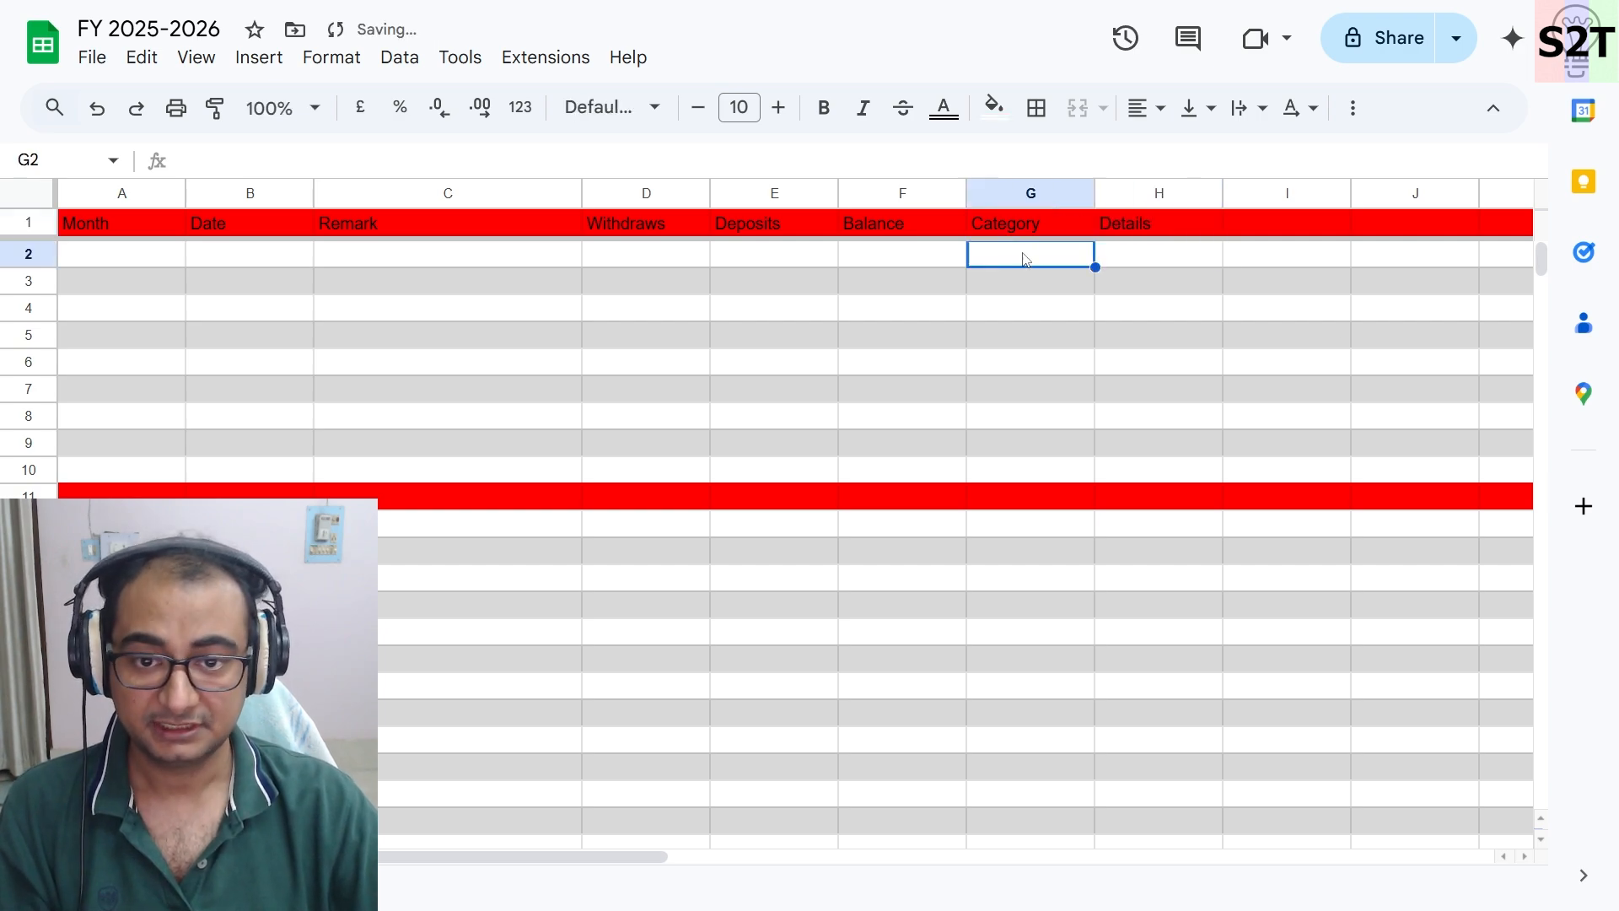
{"action": "left_click", "coordinate": [138, 254]}
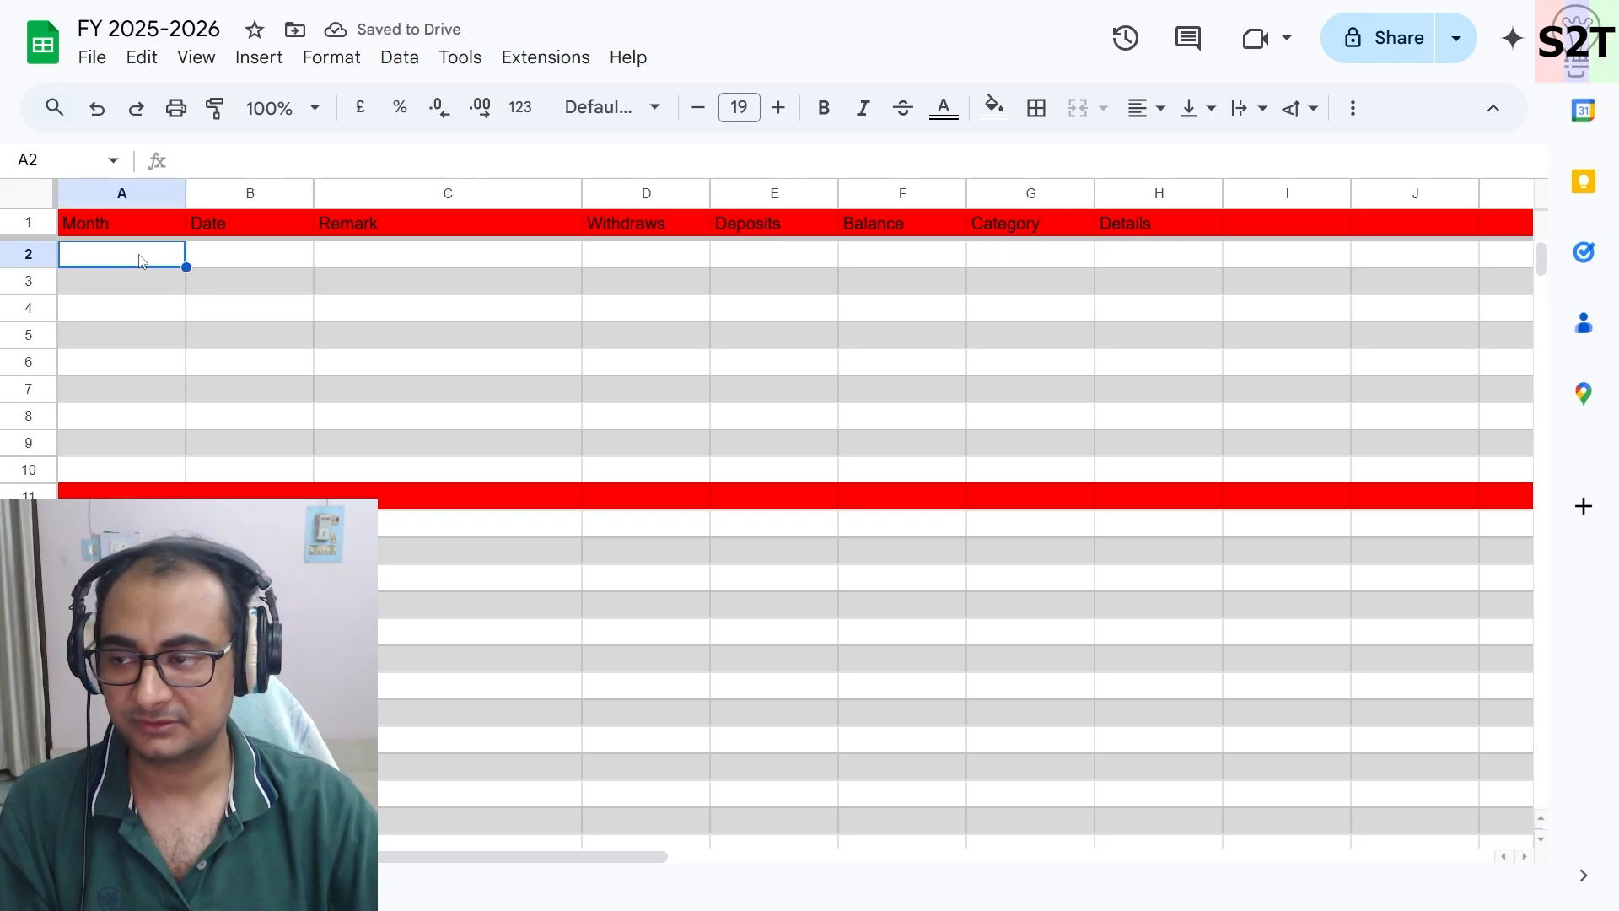
{"action": "double_click", "coordinate": [141, 254]}
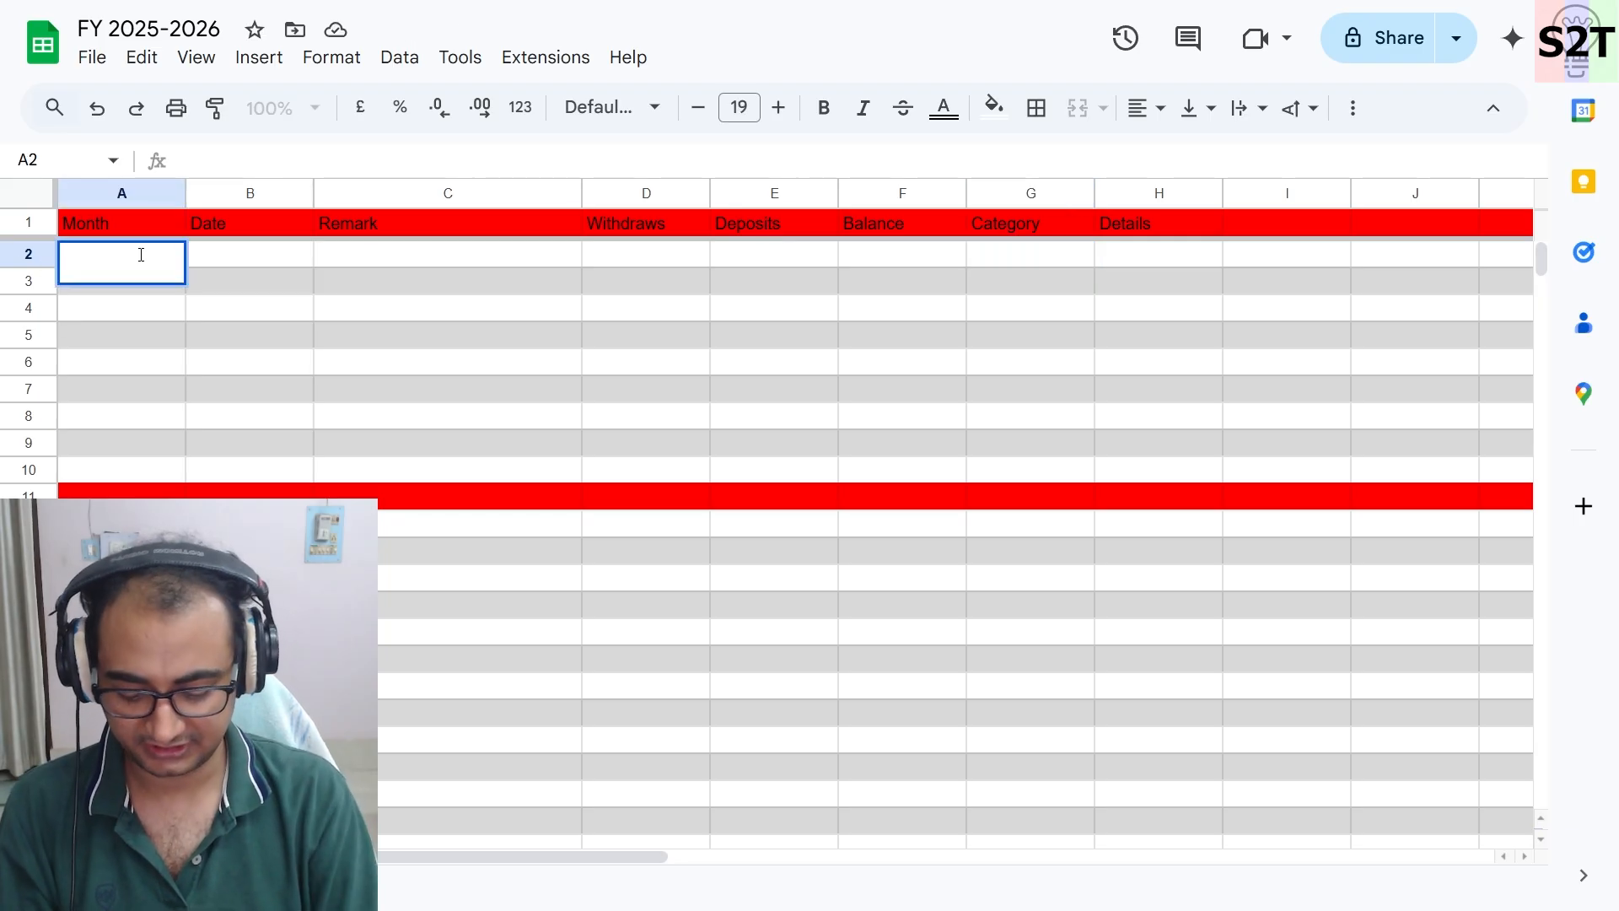
{"action": "type", "text": "April"}
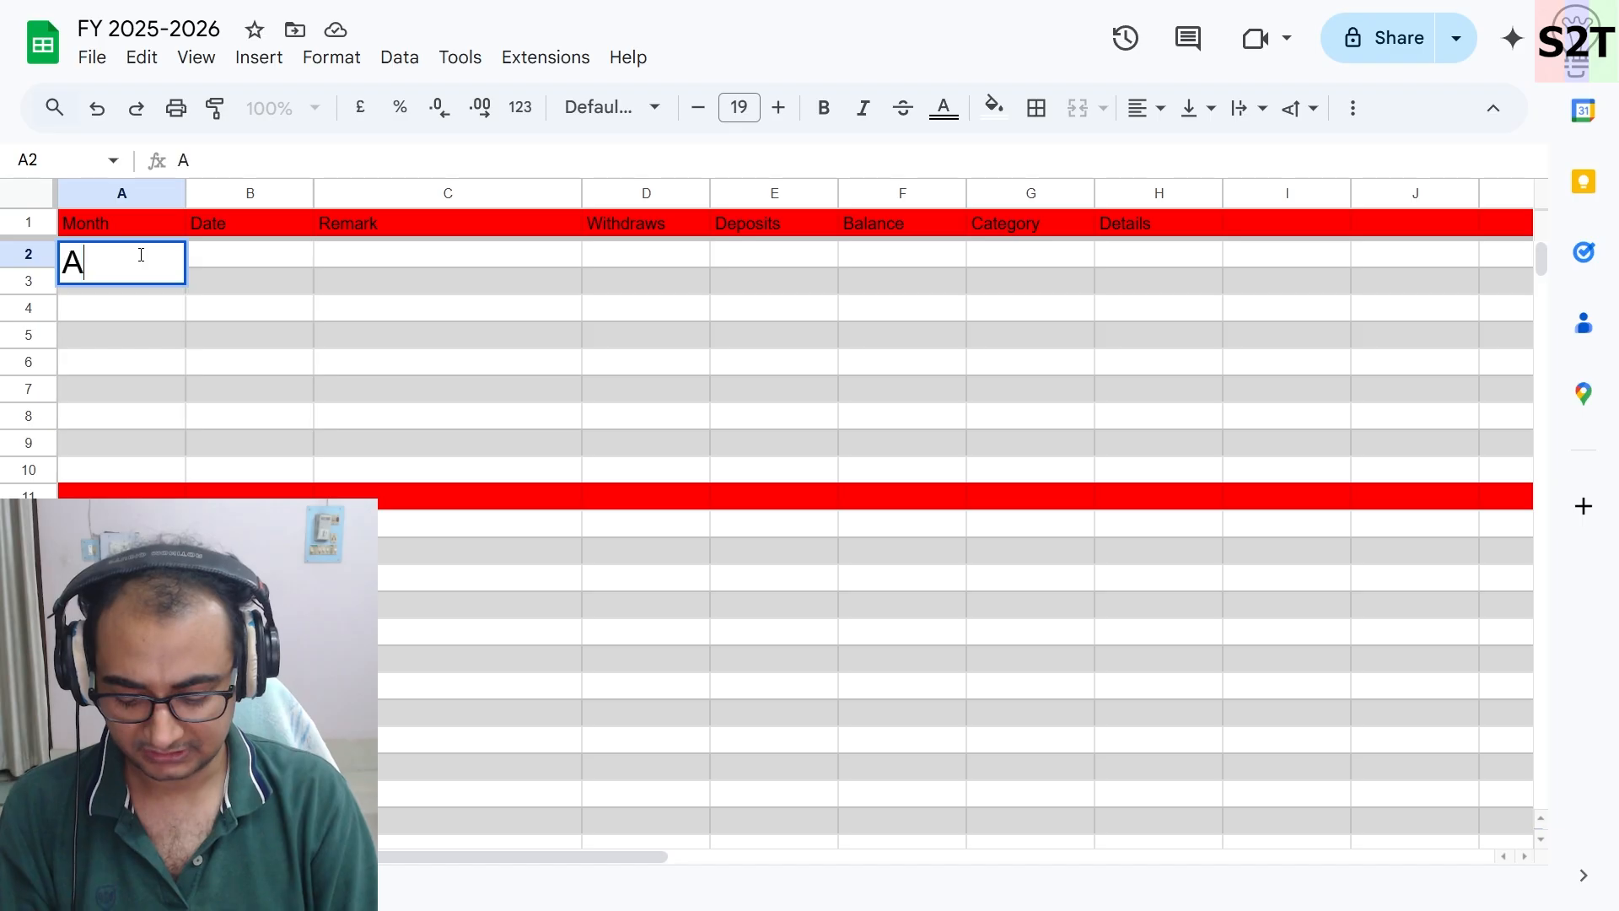
{"action": "left_click", "coordinate": [416, 415]}
{"action": "left_click", "coordinate": [158, 264]}
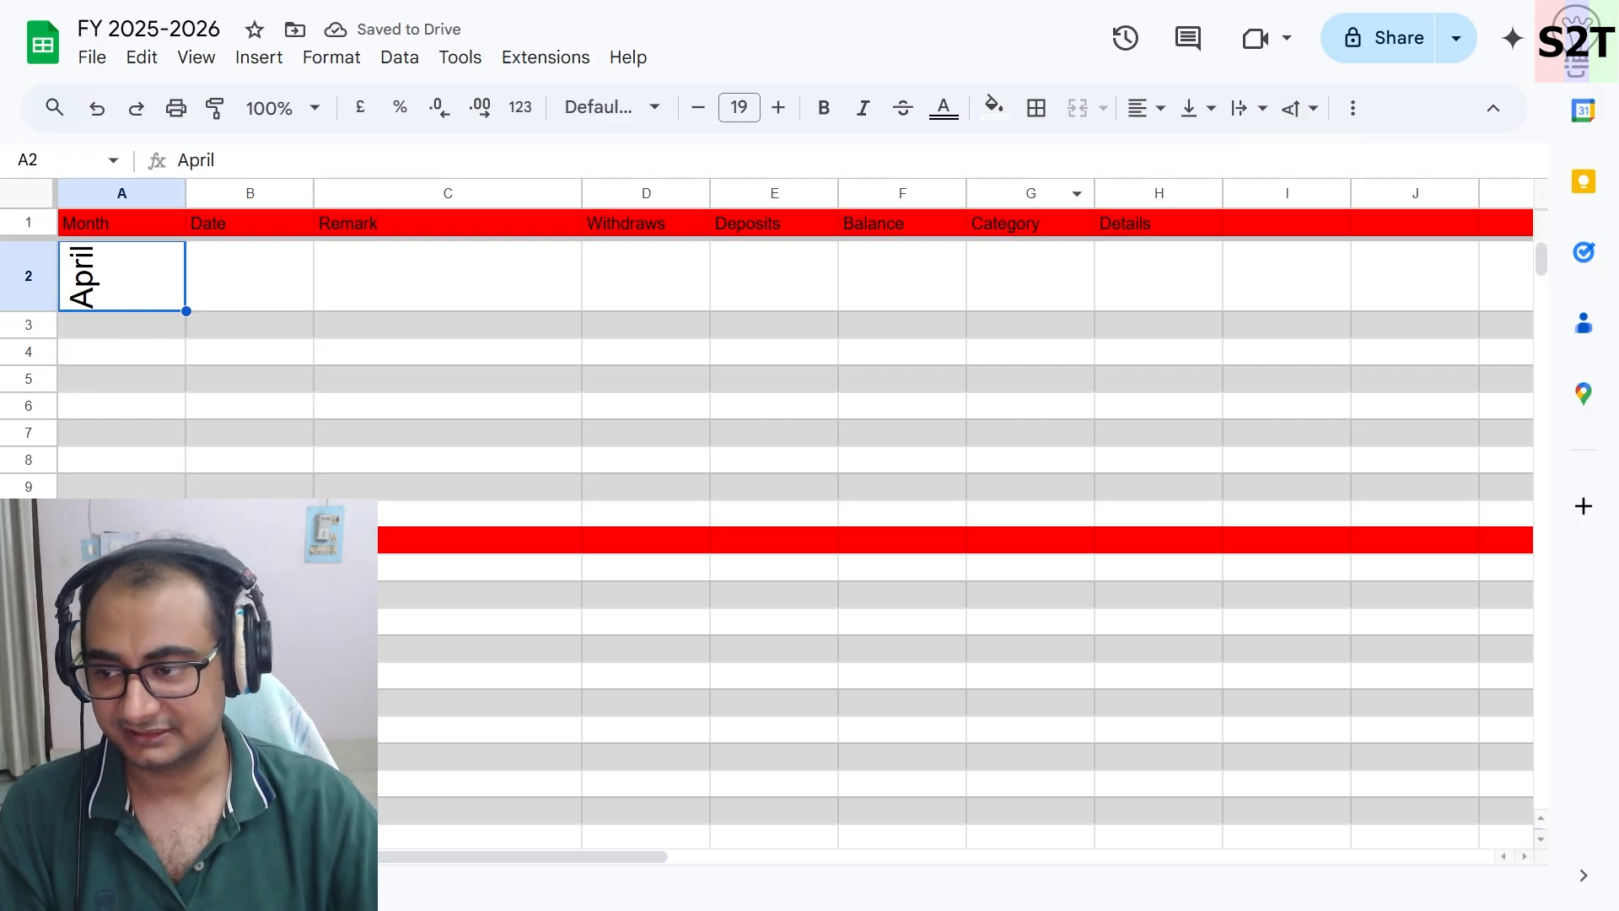
- Merge A2 to A10 and align the April label to the vertical middle
{"action": "left_click", "coordinate": [125, 512], "text": "shift"}
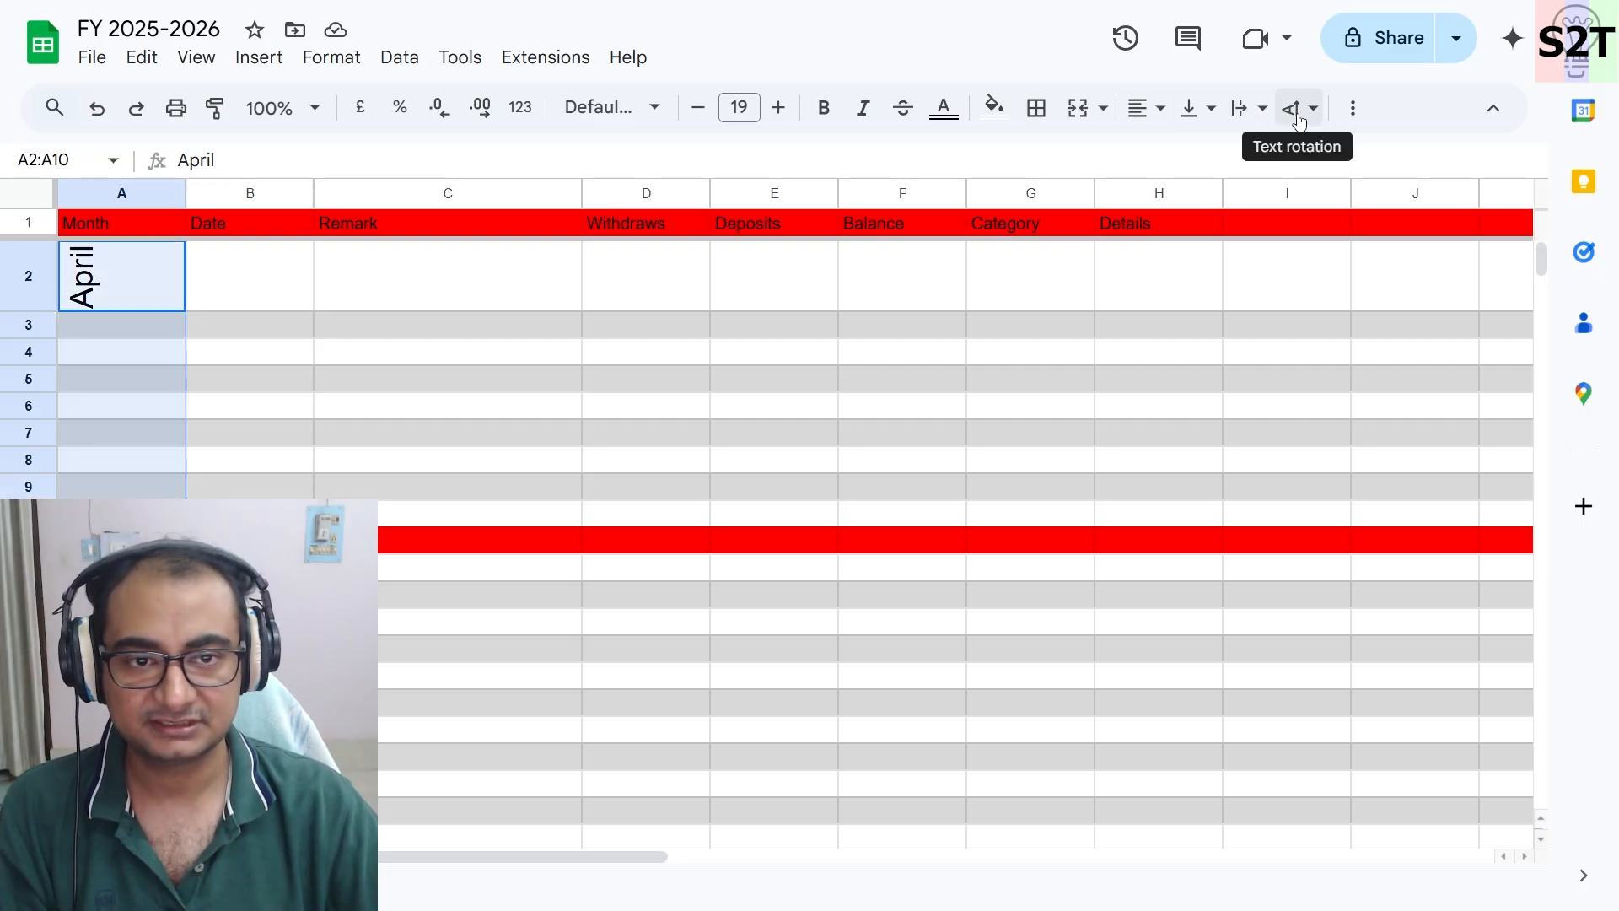
{"action": "left_click", "coordinate": [1081, 120]}
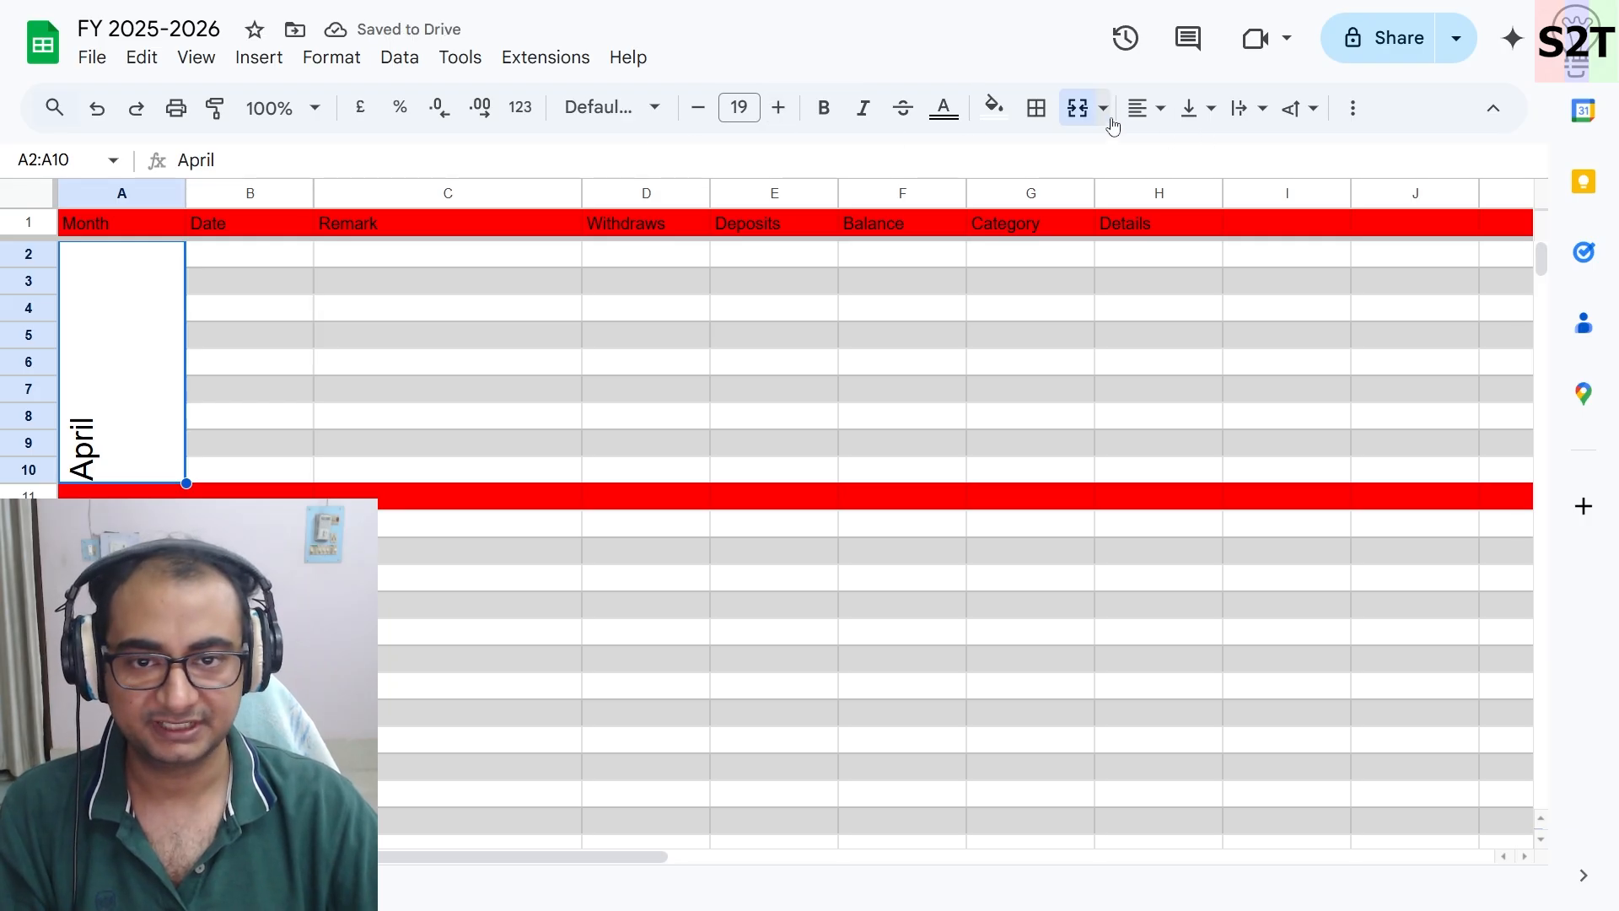
{"action": "left_click", "coordinate": [1214, 122]}
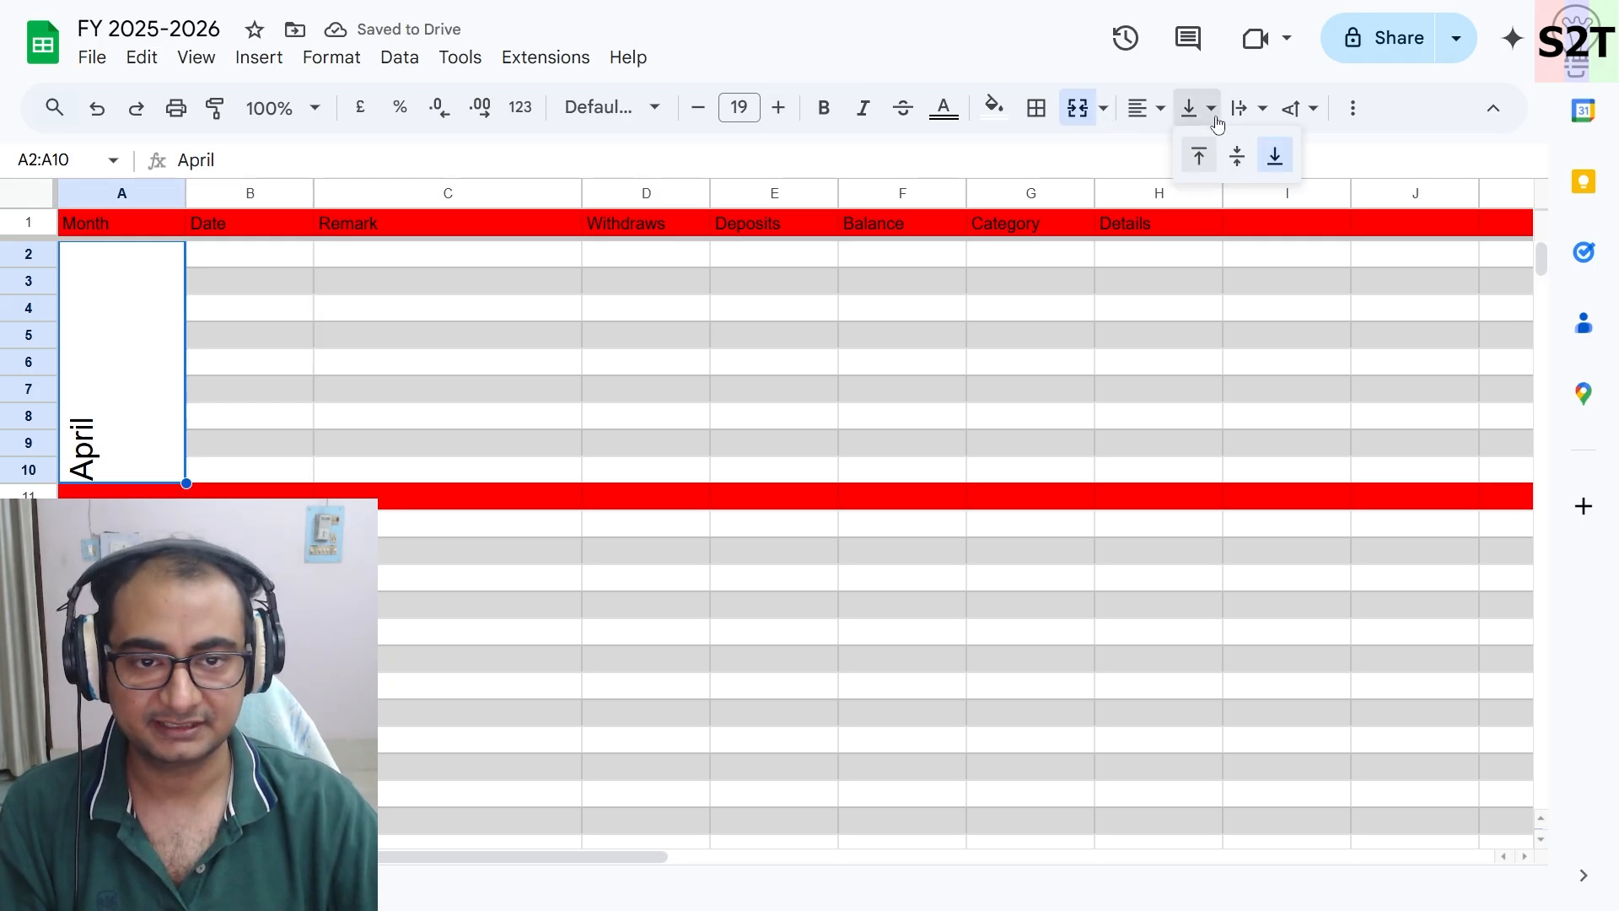
{"action": "left_click", "coordinate": [1237, 157]}
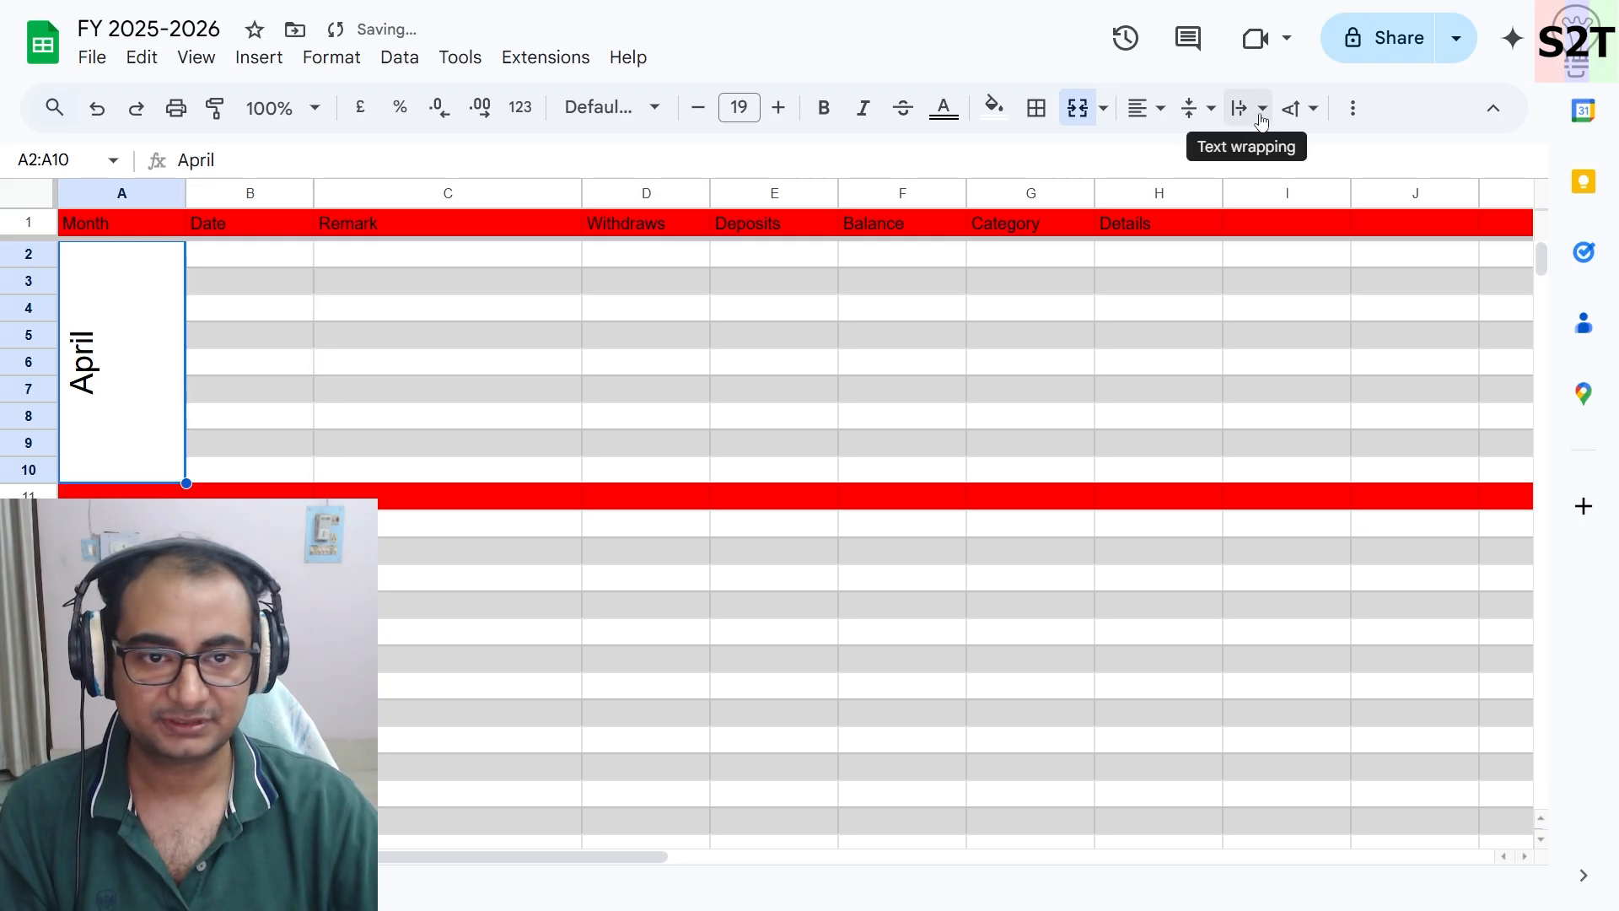
{"action": "left_click", "coordinate": [1262, 119]}
{"action": "left_click", "coordinate": [1296, 109]}
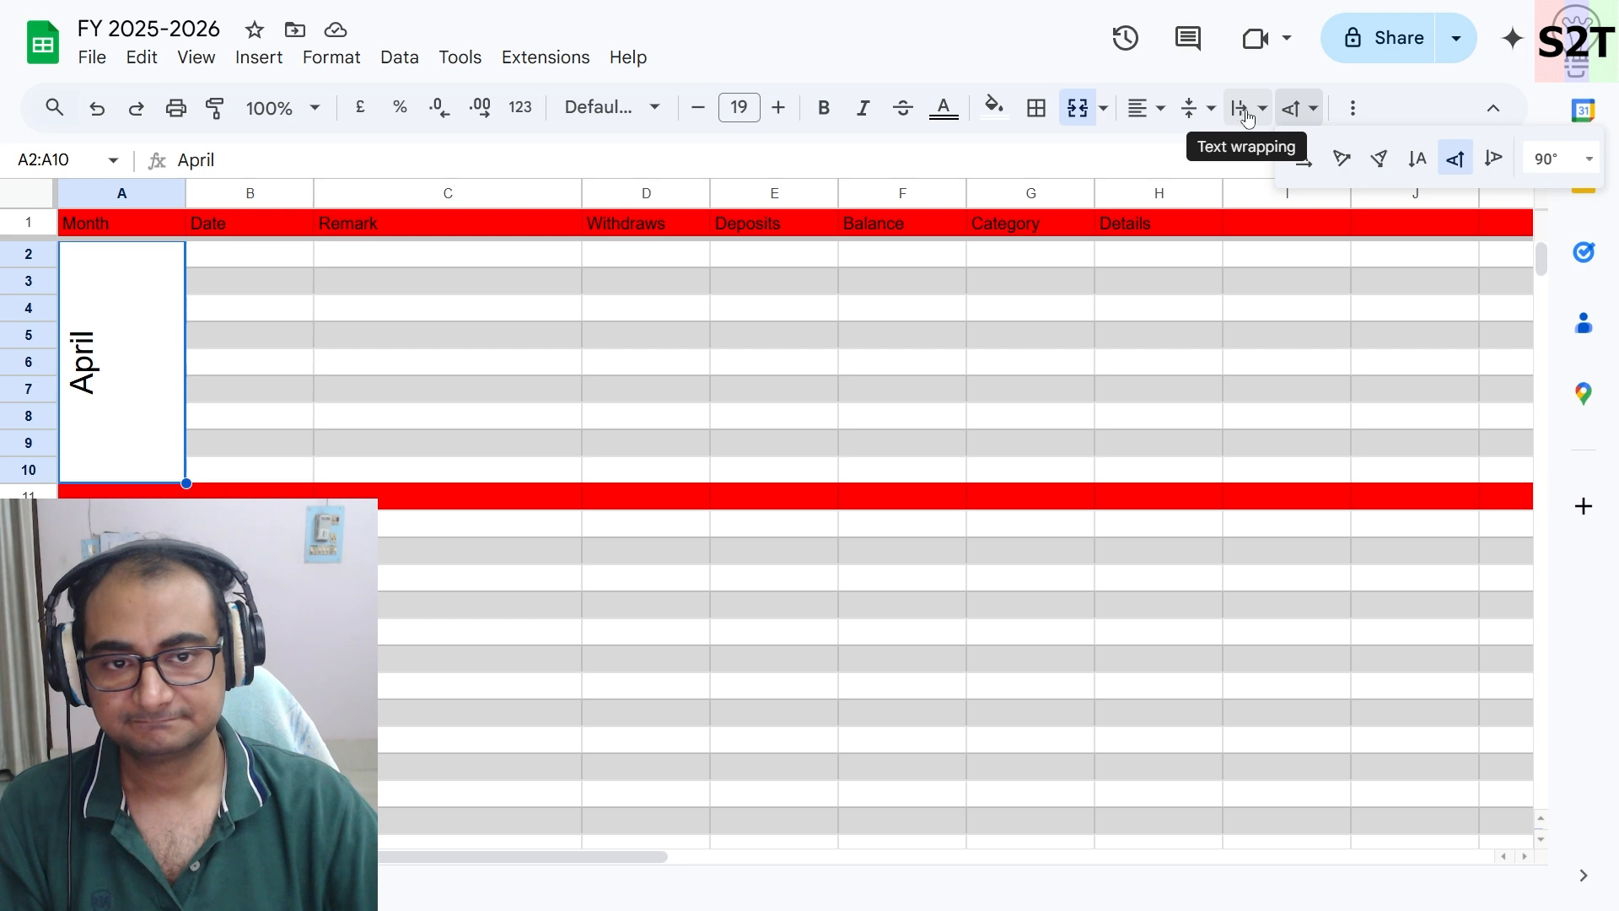
{"action": "left_click", "coordinate": [834, 371]}
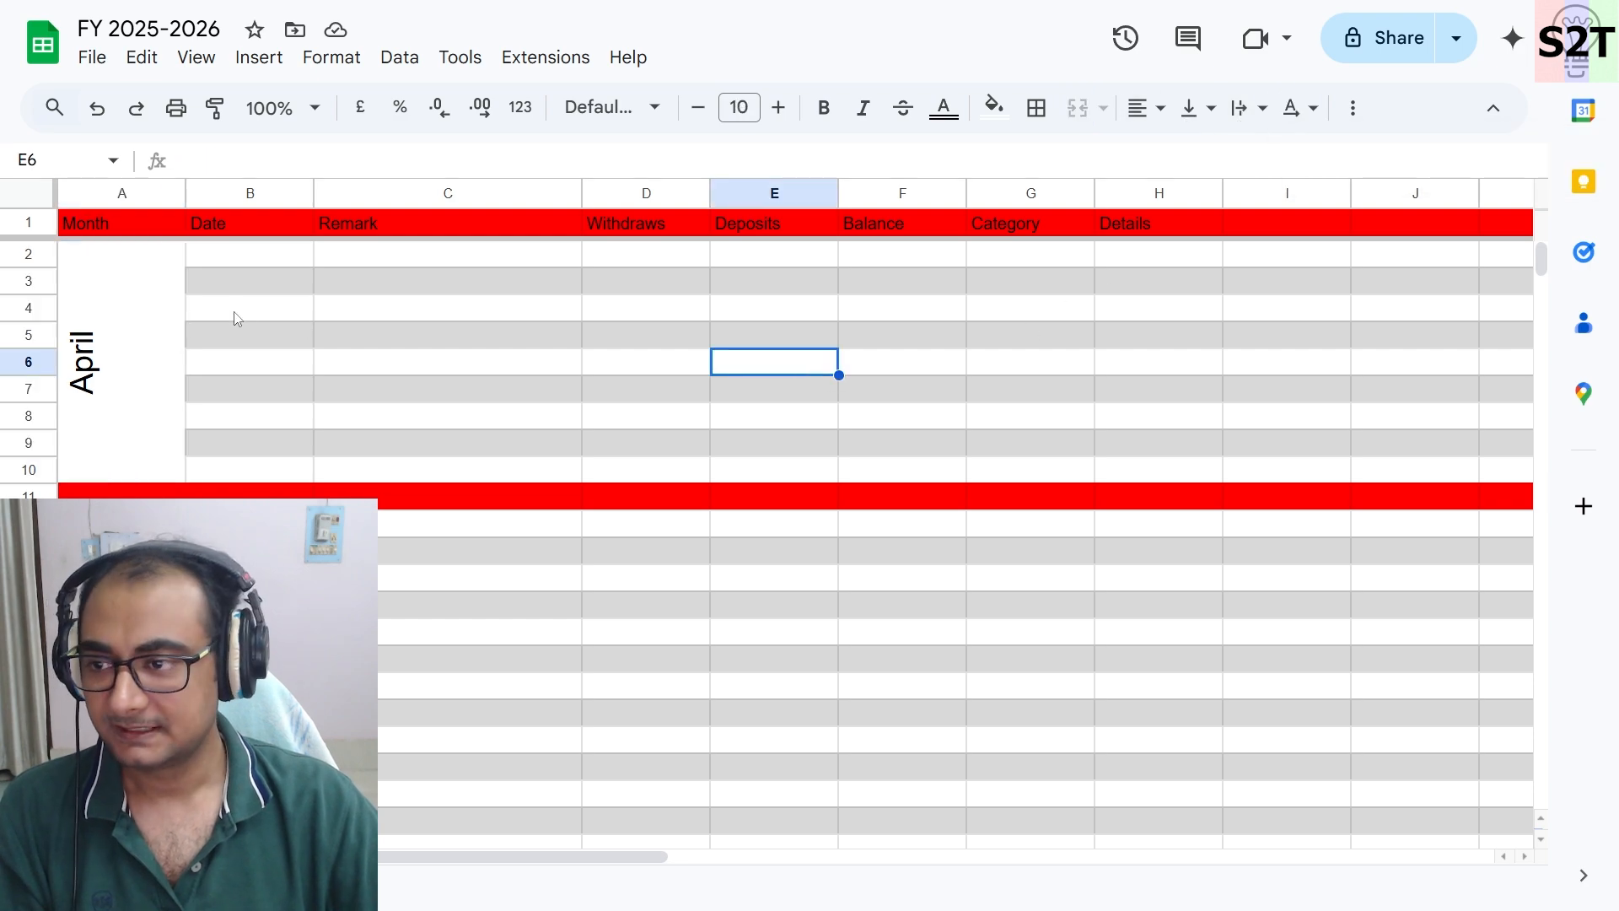
- Enter the date 01-04-2025 in cell B2
{"action": "left_click", "coordinate": [233, 256]}
{"action": "double_click", "coordinate": [271, 262]}
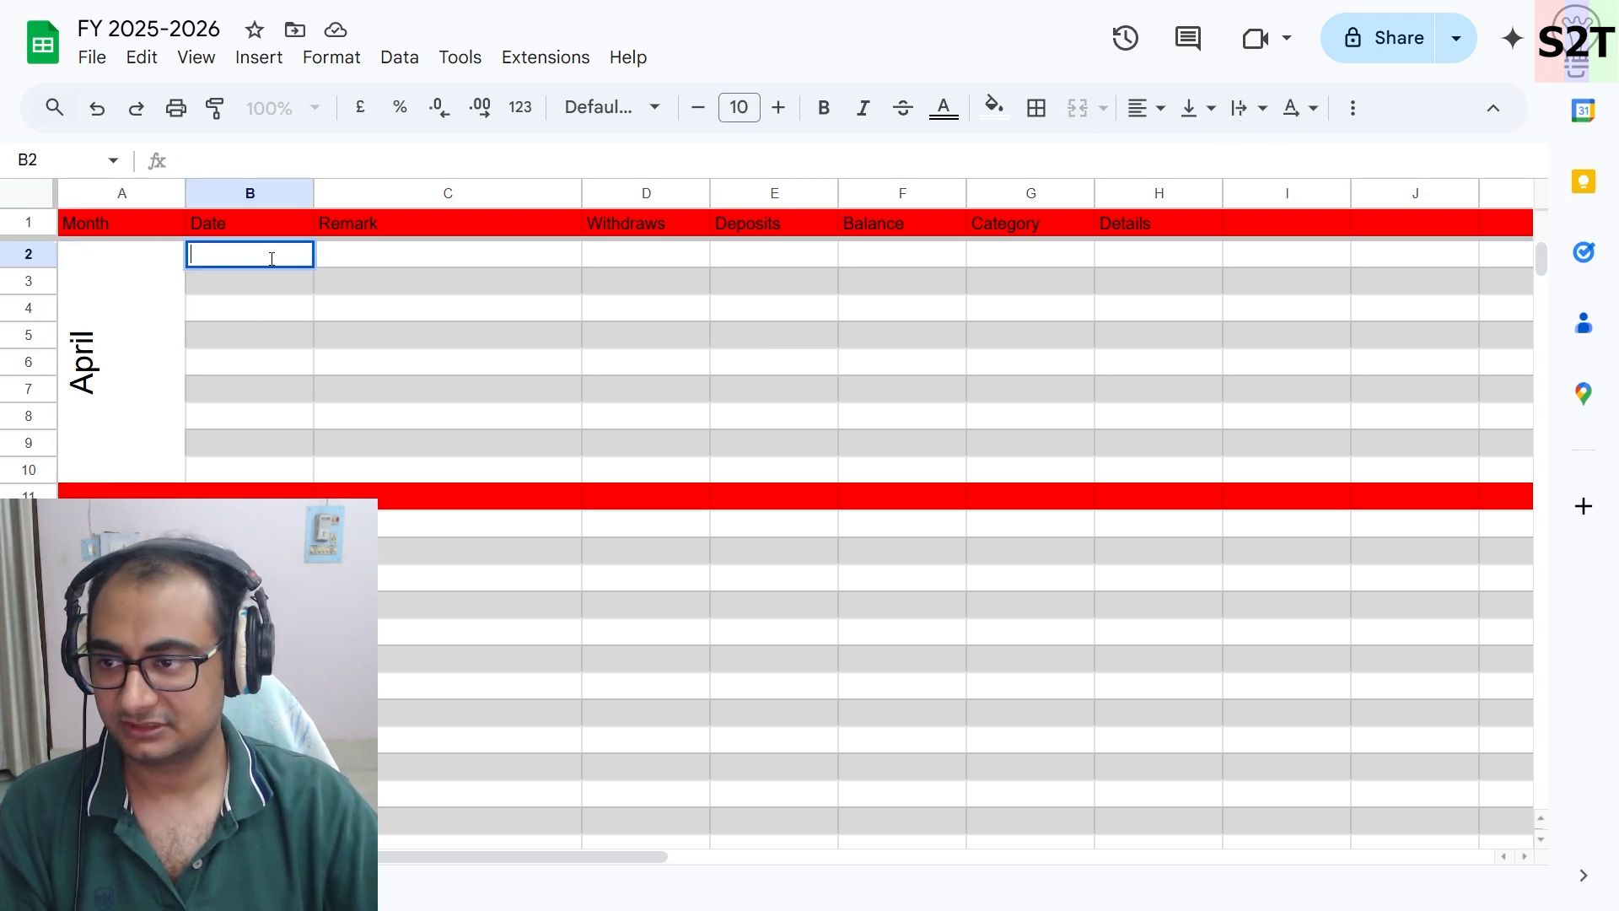
{"action": "type", "text": "01"}
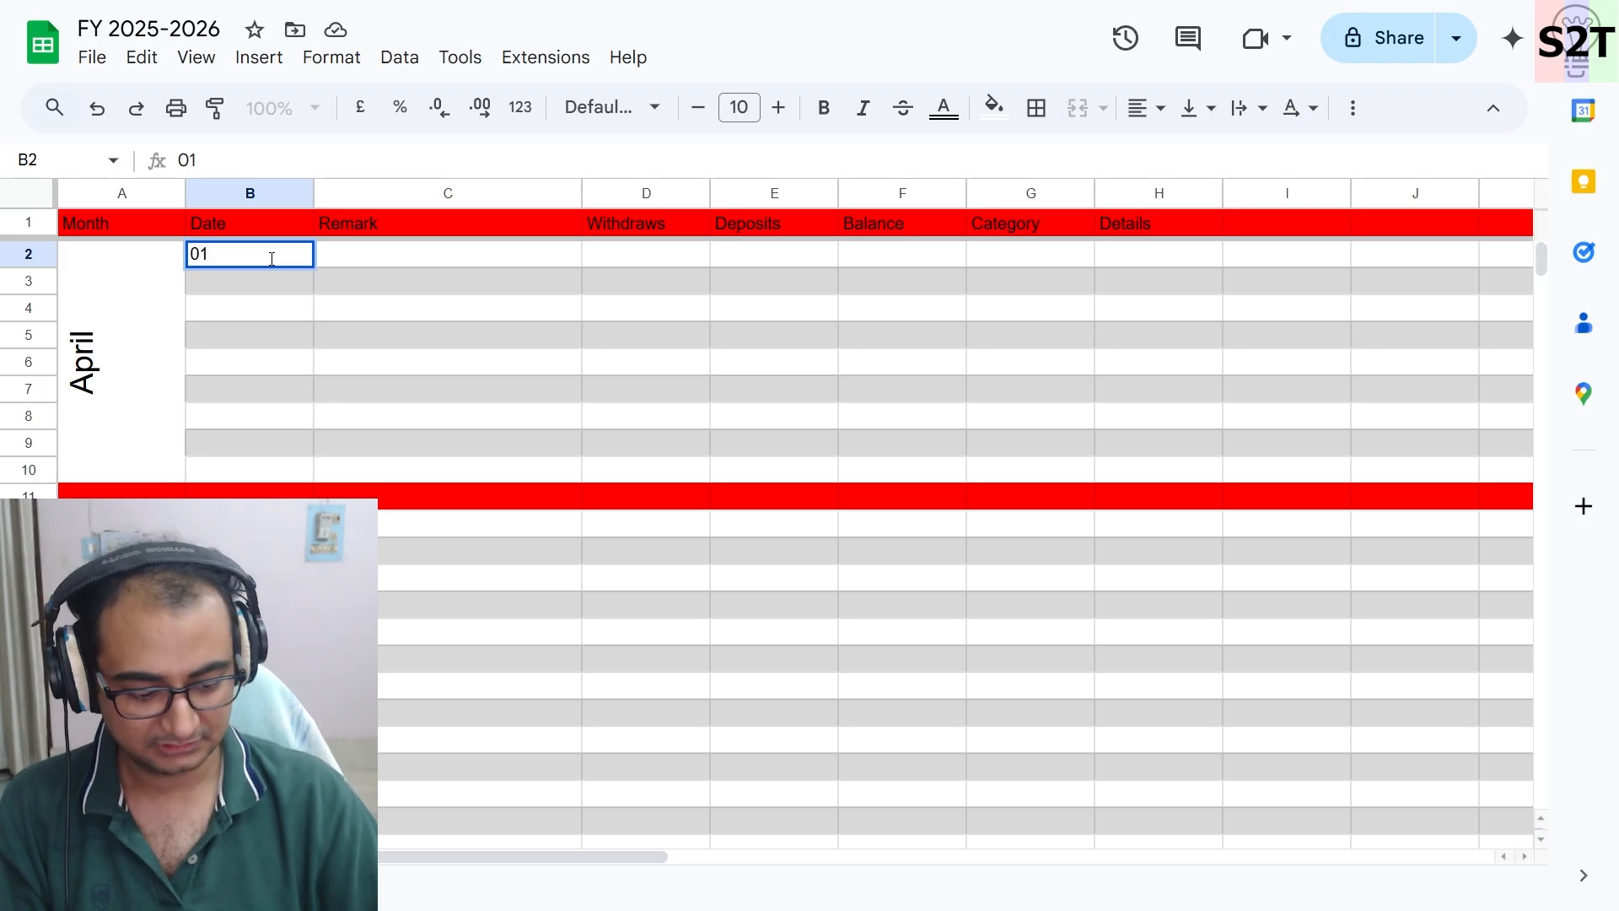
{"action": "type", "text": "-05"}
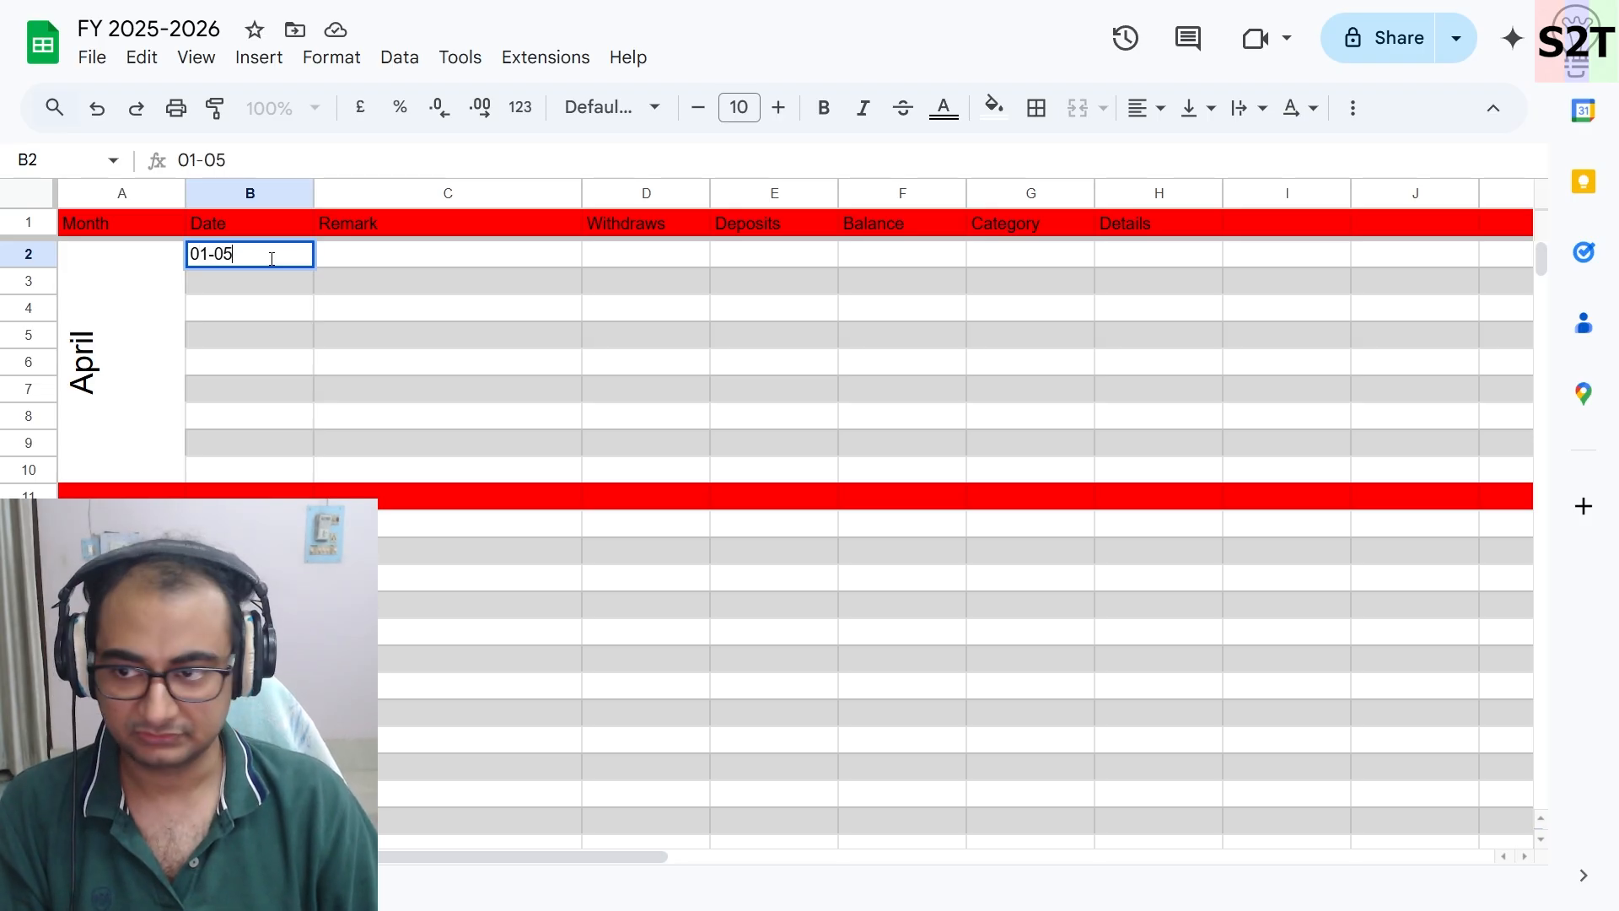
{"action": "key", "text": "BackSpace"}
{"action": "type", "text": "4-202"}
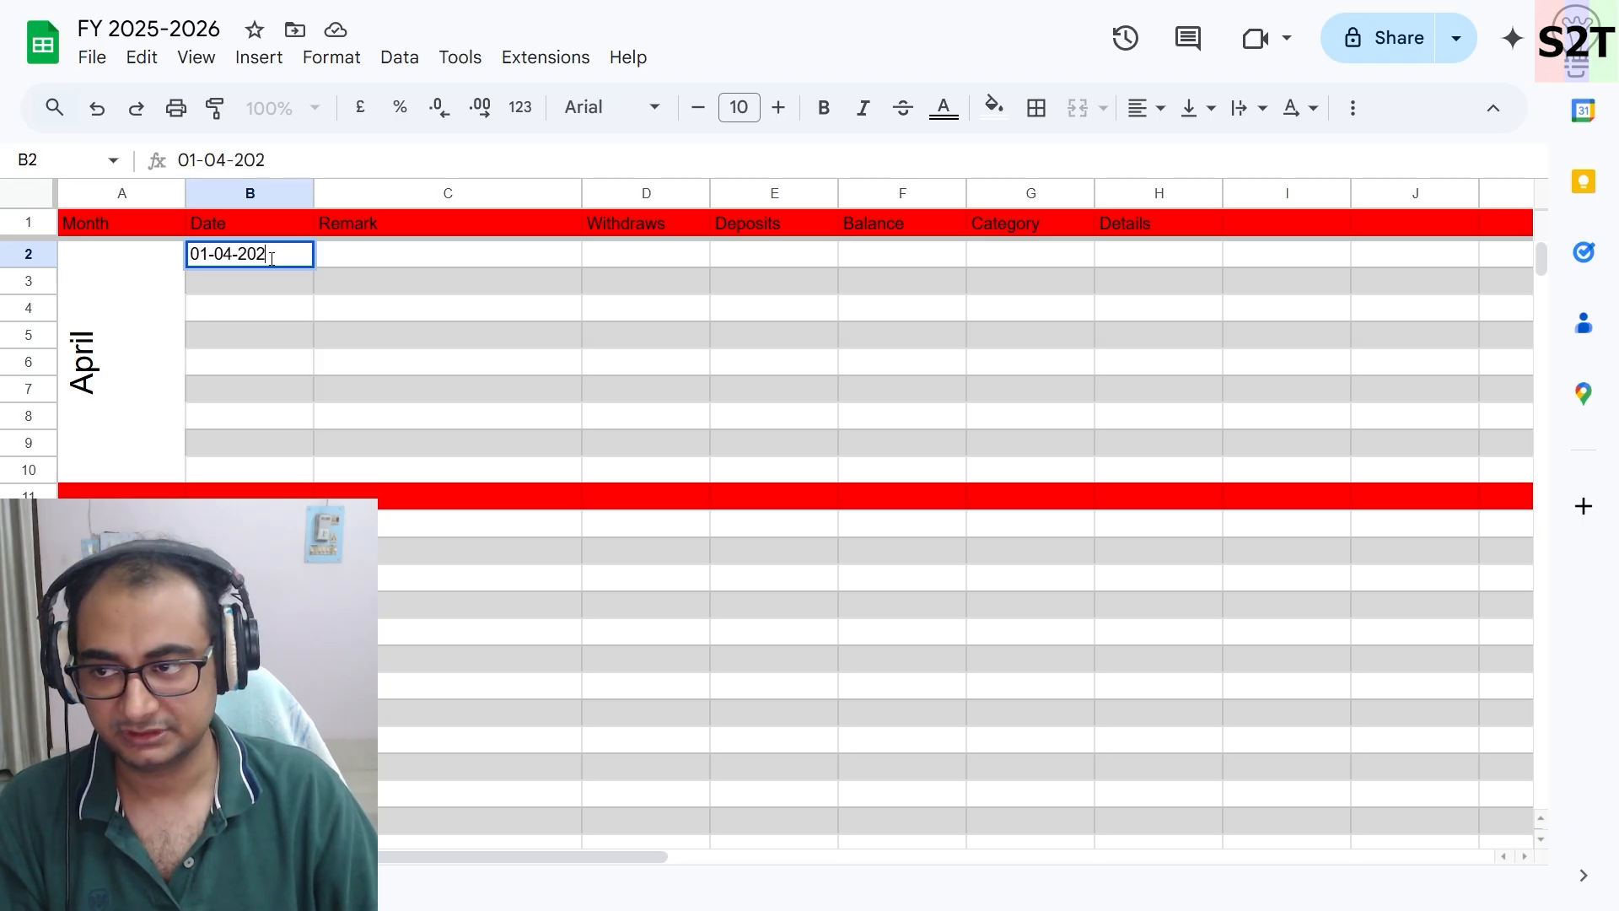
{"action": "type", "text": "5"}
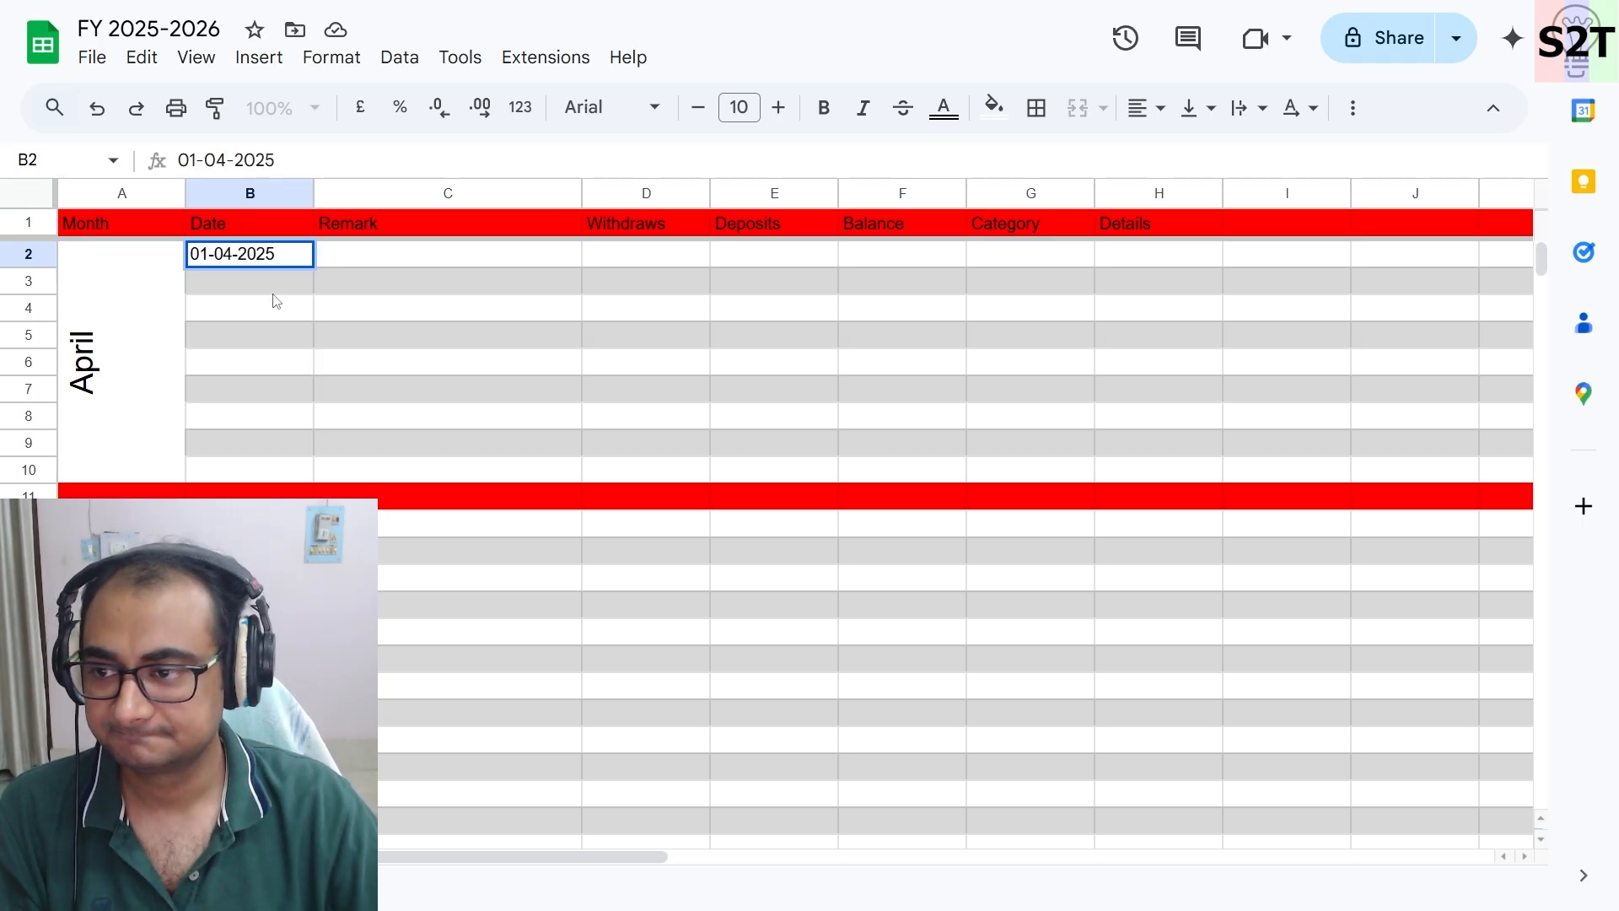
{"action": "key", "text": "Return"}
- Autofill the dates down the Date column through B9
{"action": "left_click", "coordinate": [301, 255]}
{"action": "left_click_drag", "start_coordinate": [313, 267], "coordinate": [300, 442]}
{"action": "left_click_drag", "start_coordinate": [301, 446], "coordinate": [302, 469]}
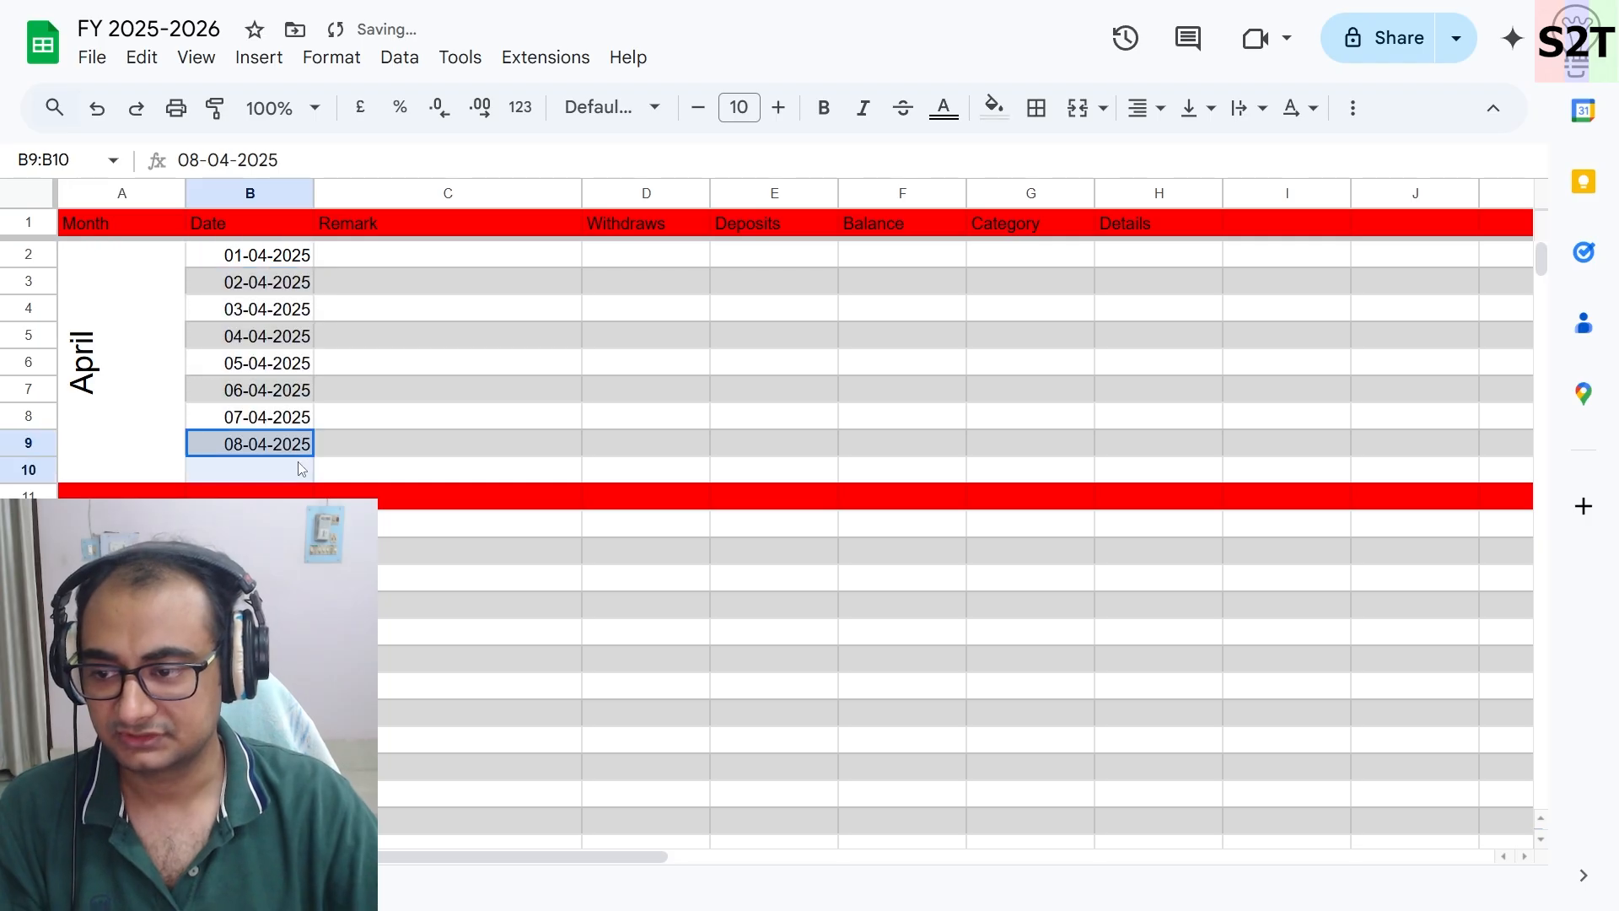
- Enter sample remarks daw cace, aebsabw, vaefrv and adw vaev in C2 to C5
{"action": "left_click", "coordinate": [397, 363]}
{"action": "left_click", "coordinate": [423, 264]}
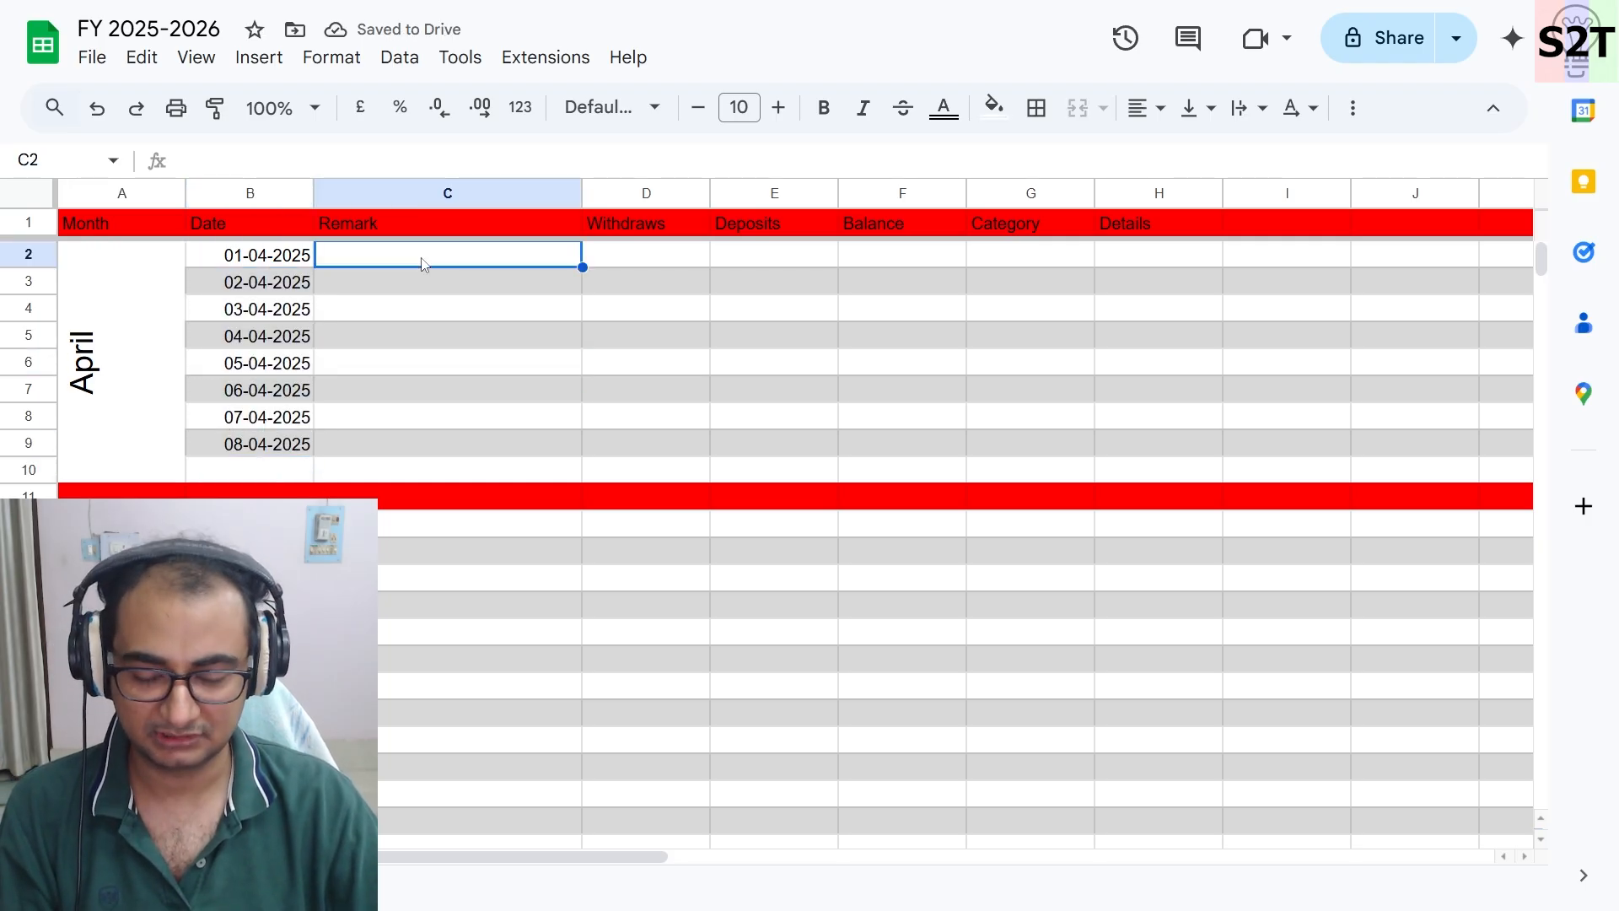
{"action": "type", "text": "daw cace"}
{"action": "key", "text": "Return"}
{"action": "type", "text": "aebsabw"}
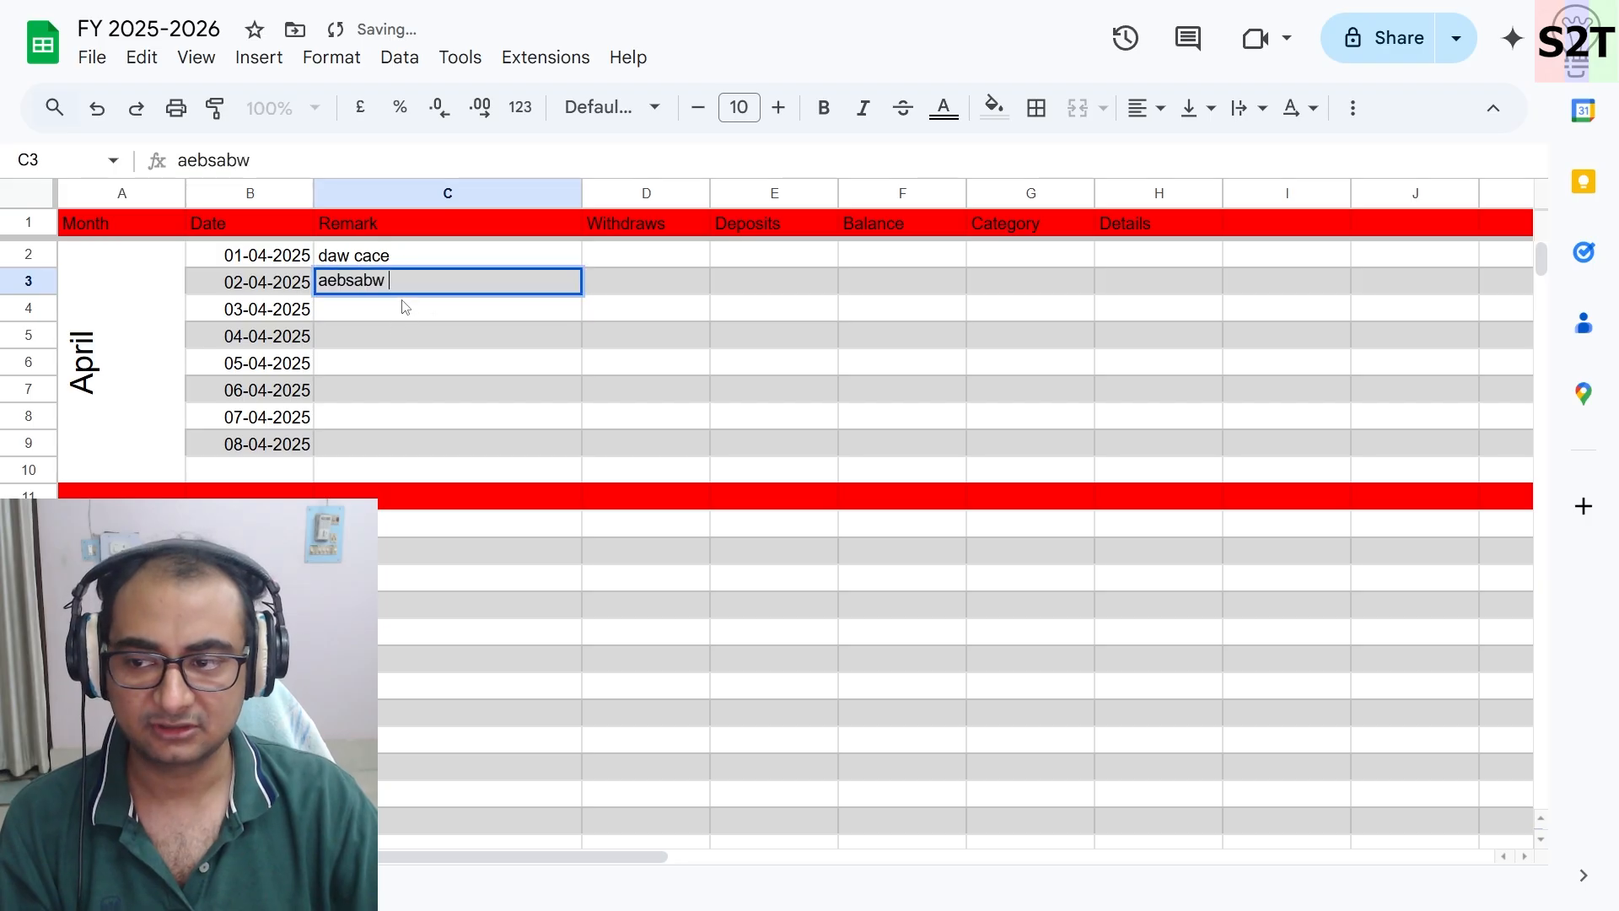
{"action": "key", "text": "Return"}
{"action": "type", "text": "vaefrv"}
{"action": "key", "text": "Return"}
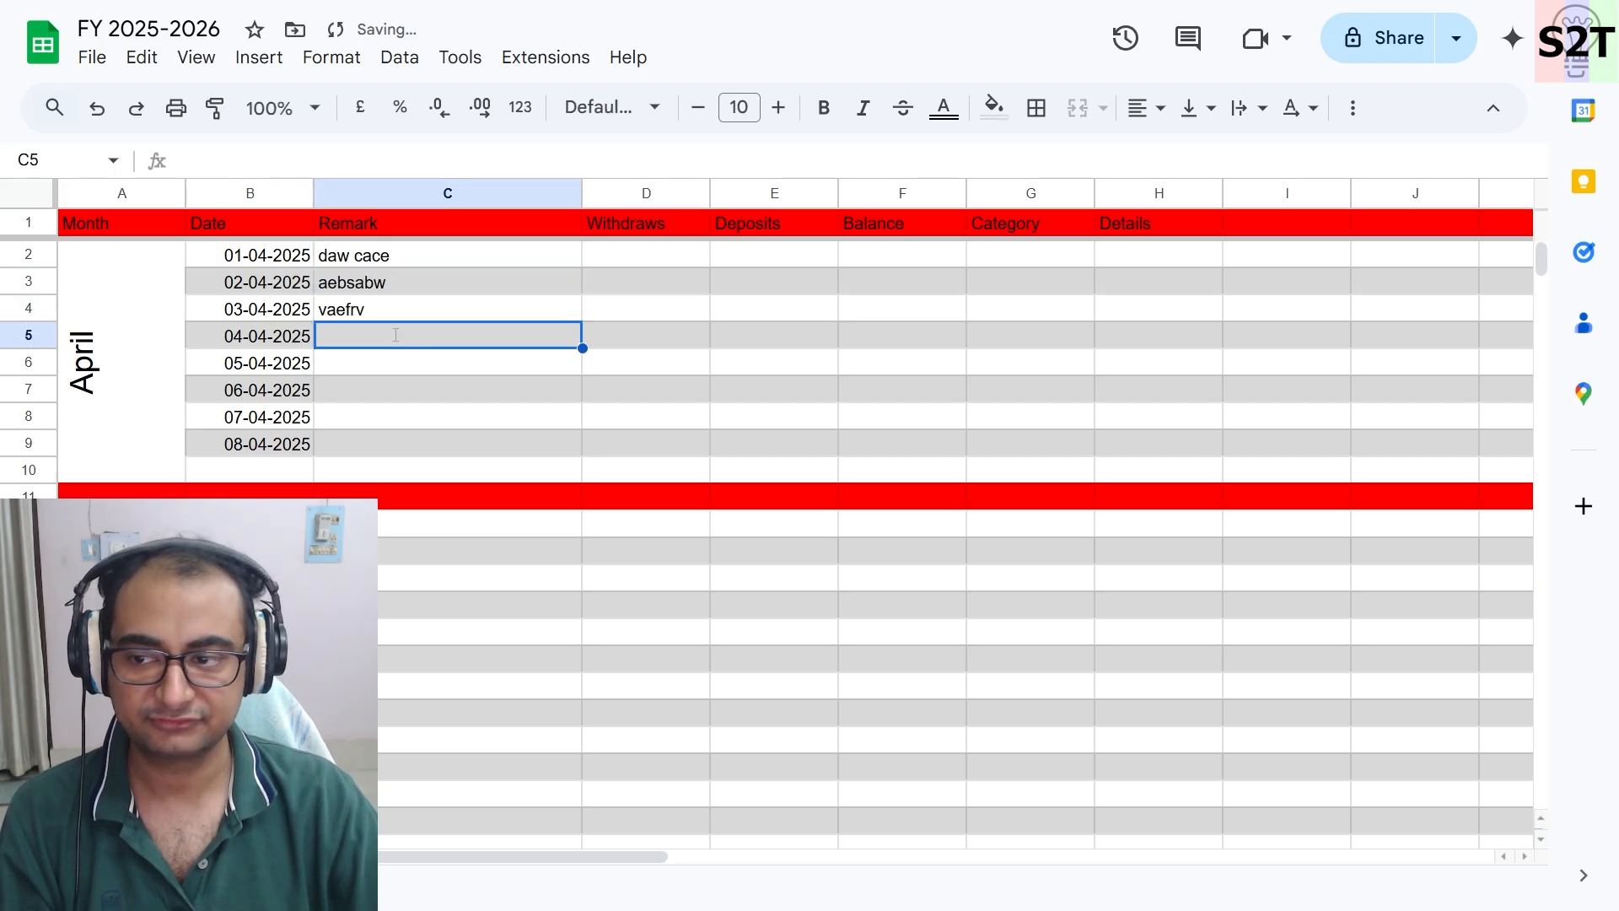
{"action": "type", "text": "adw vaev"}
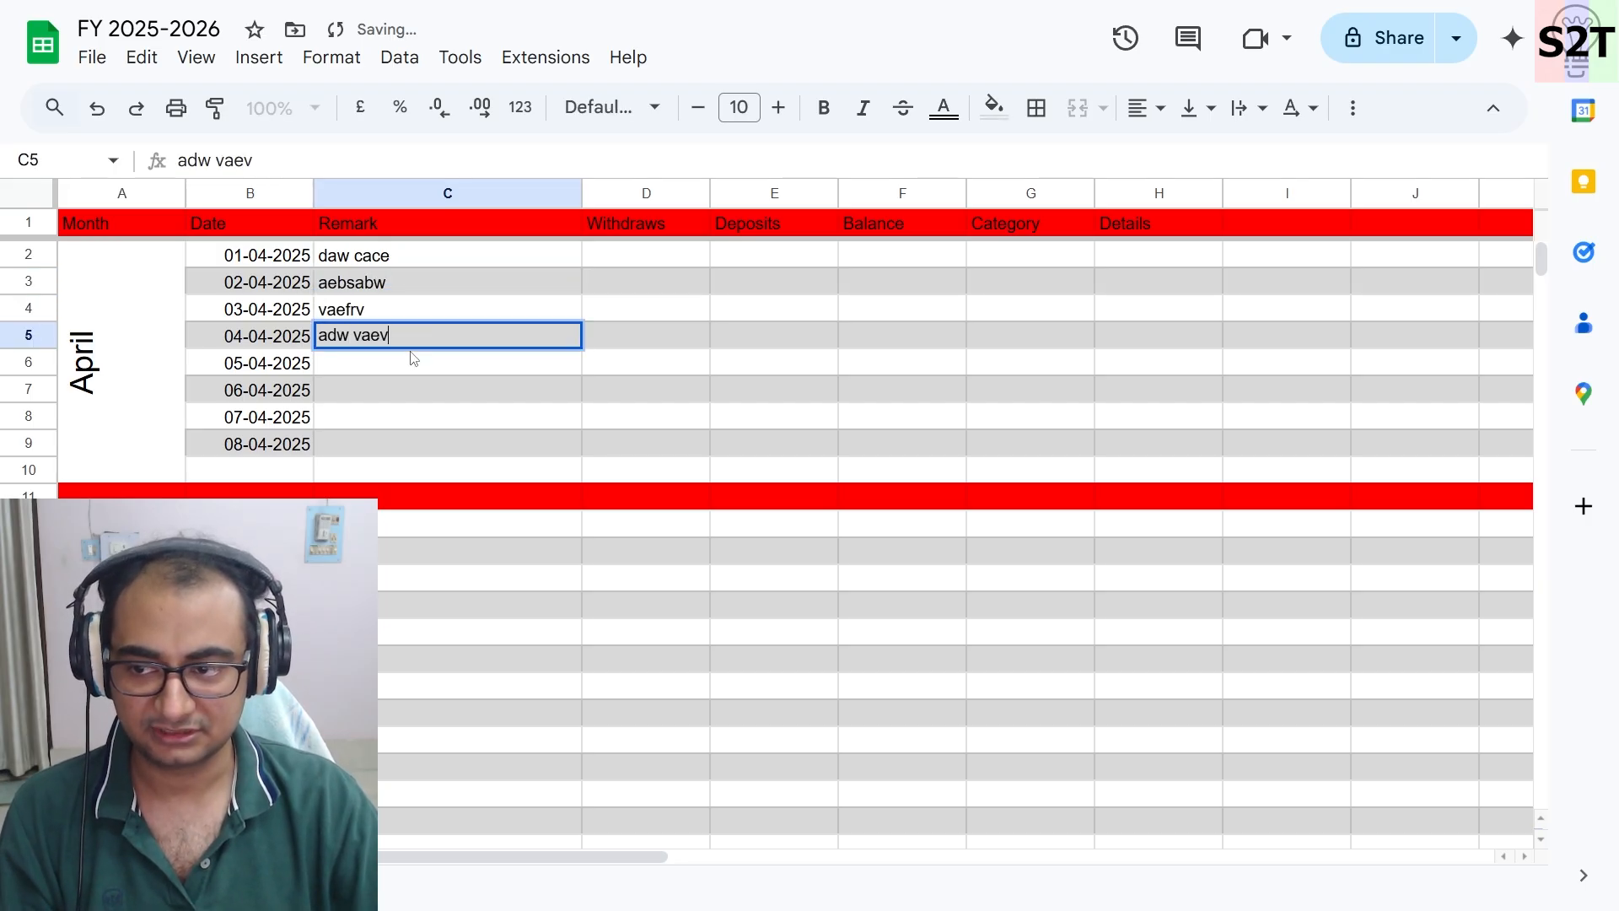
{"action": "key", "text": "Return"}
- Enter sample remarks awd, dawad, fa and a in C6 to C9
{"action": "left_click", "coordinate": [424, 401]}
{"action": "type", "text": "dawad"}
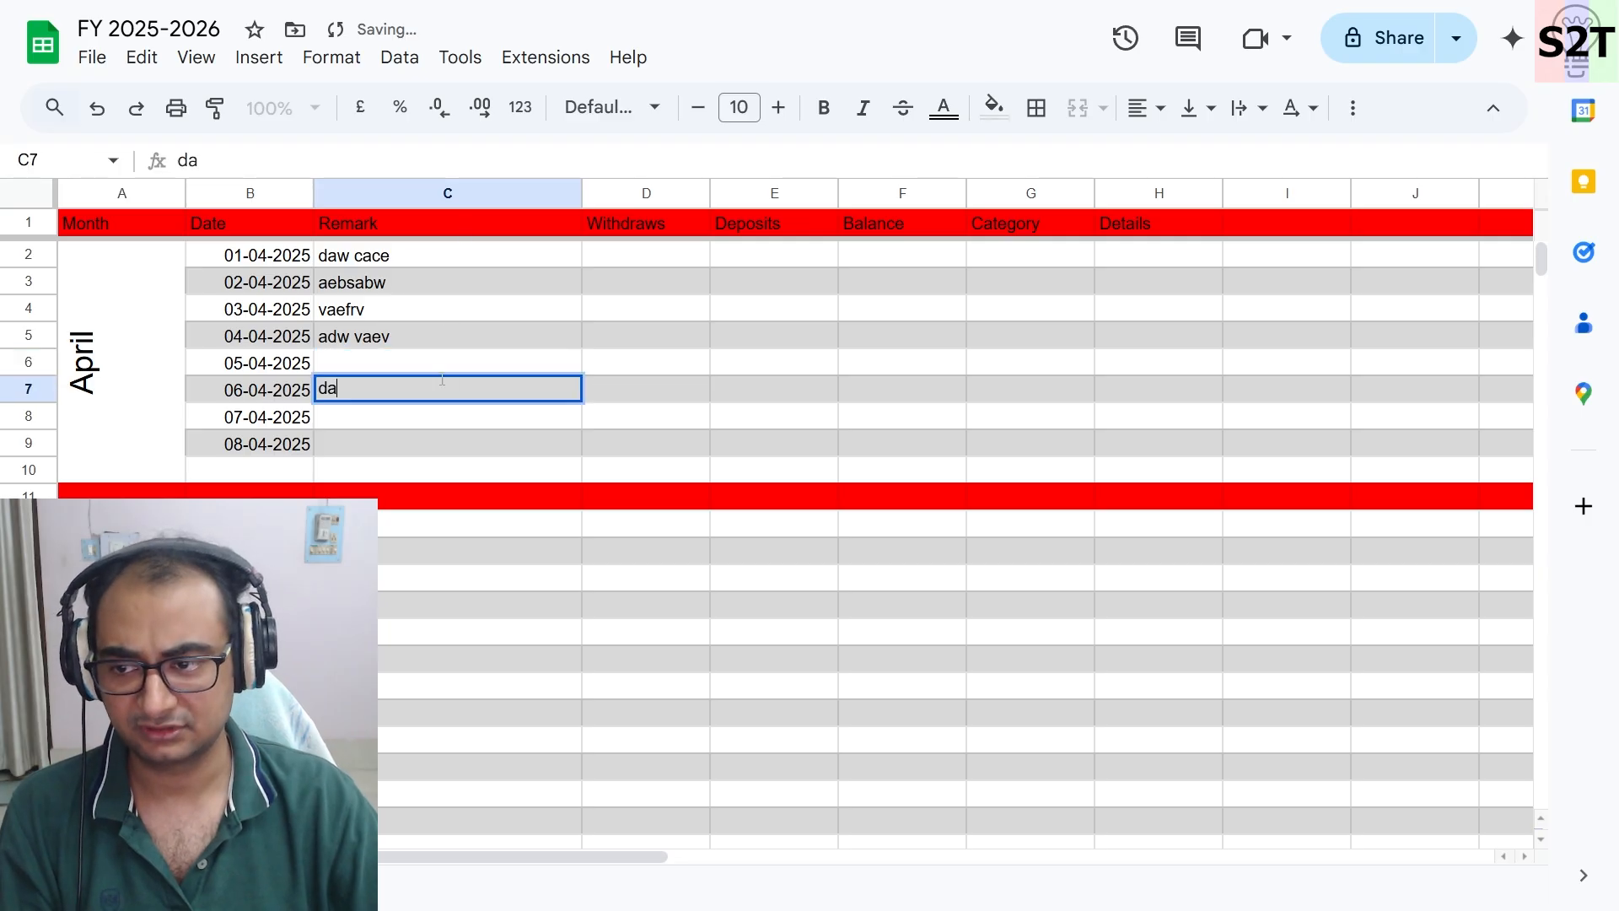
{"action": "left_click", "coordinate": [441, 365]}
{"action": "type", "text": "awd"}
{"action": "left_click", "coordinate": [423, 422]}
{"action": "type", "text": "fa"}
{"action": "left_click", "coordinate": [410, 450]}
{"action": "type", "text": "a"}
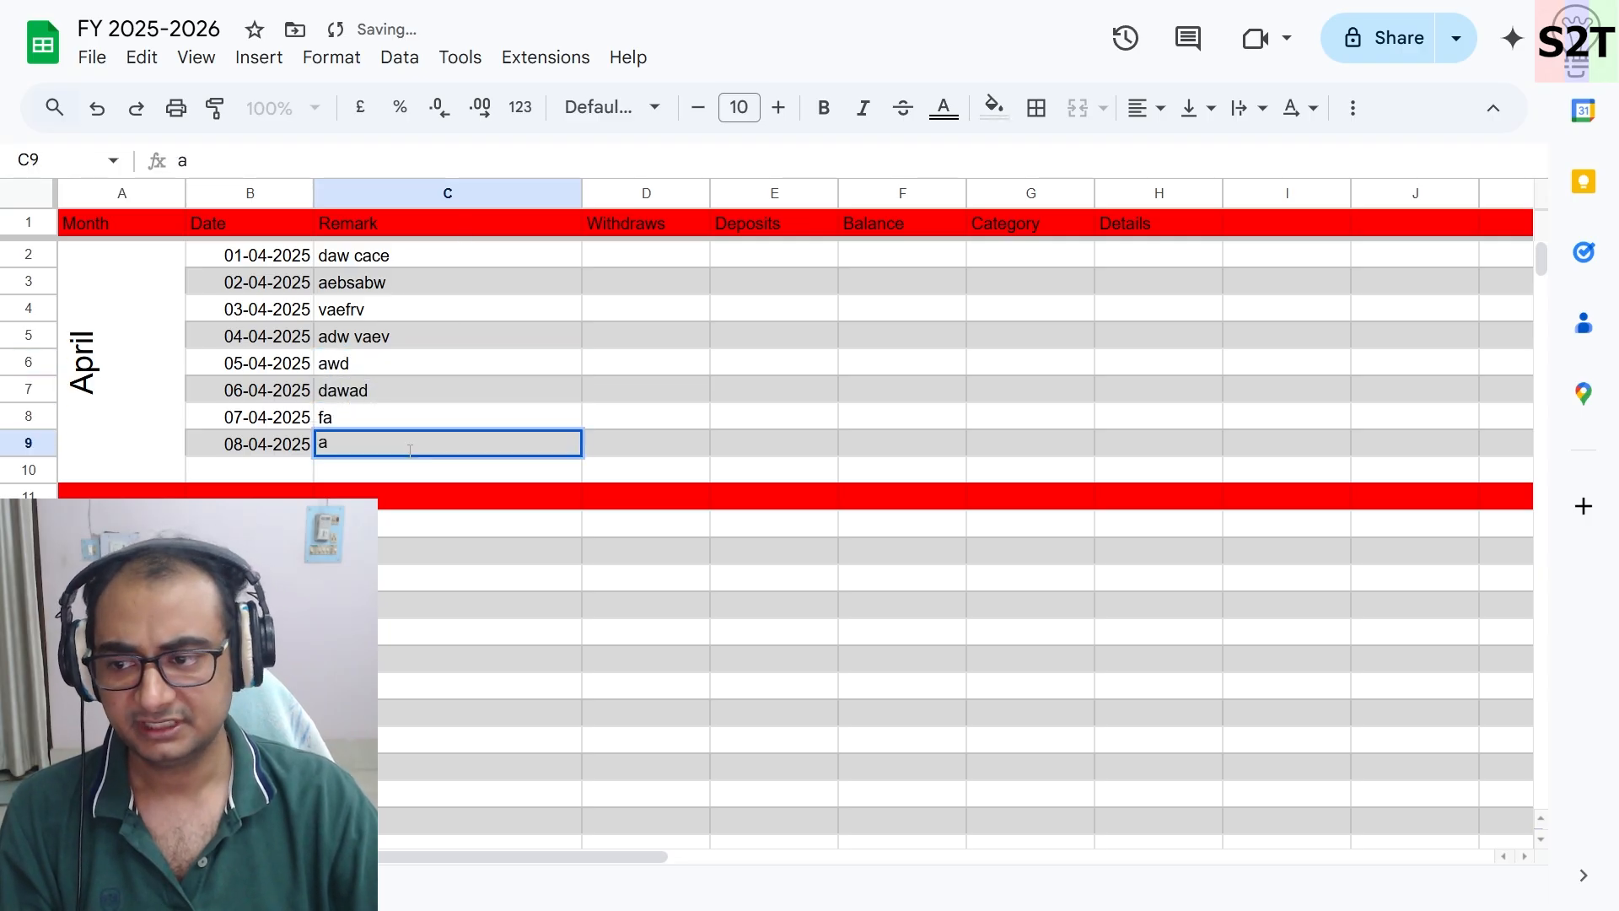
- Enter a withdrawal of 550 in D2 and a deposit of 5000 in E3
{"action": "left_click", "coordinate": [645, 285]}
{"action": "left_click", "coordinate": [663, 264]}
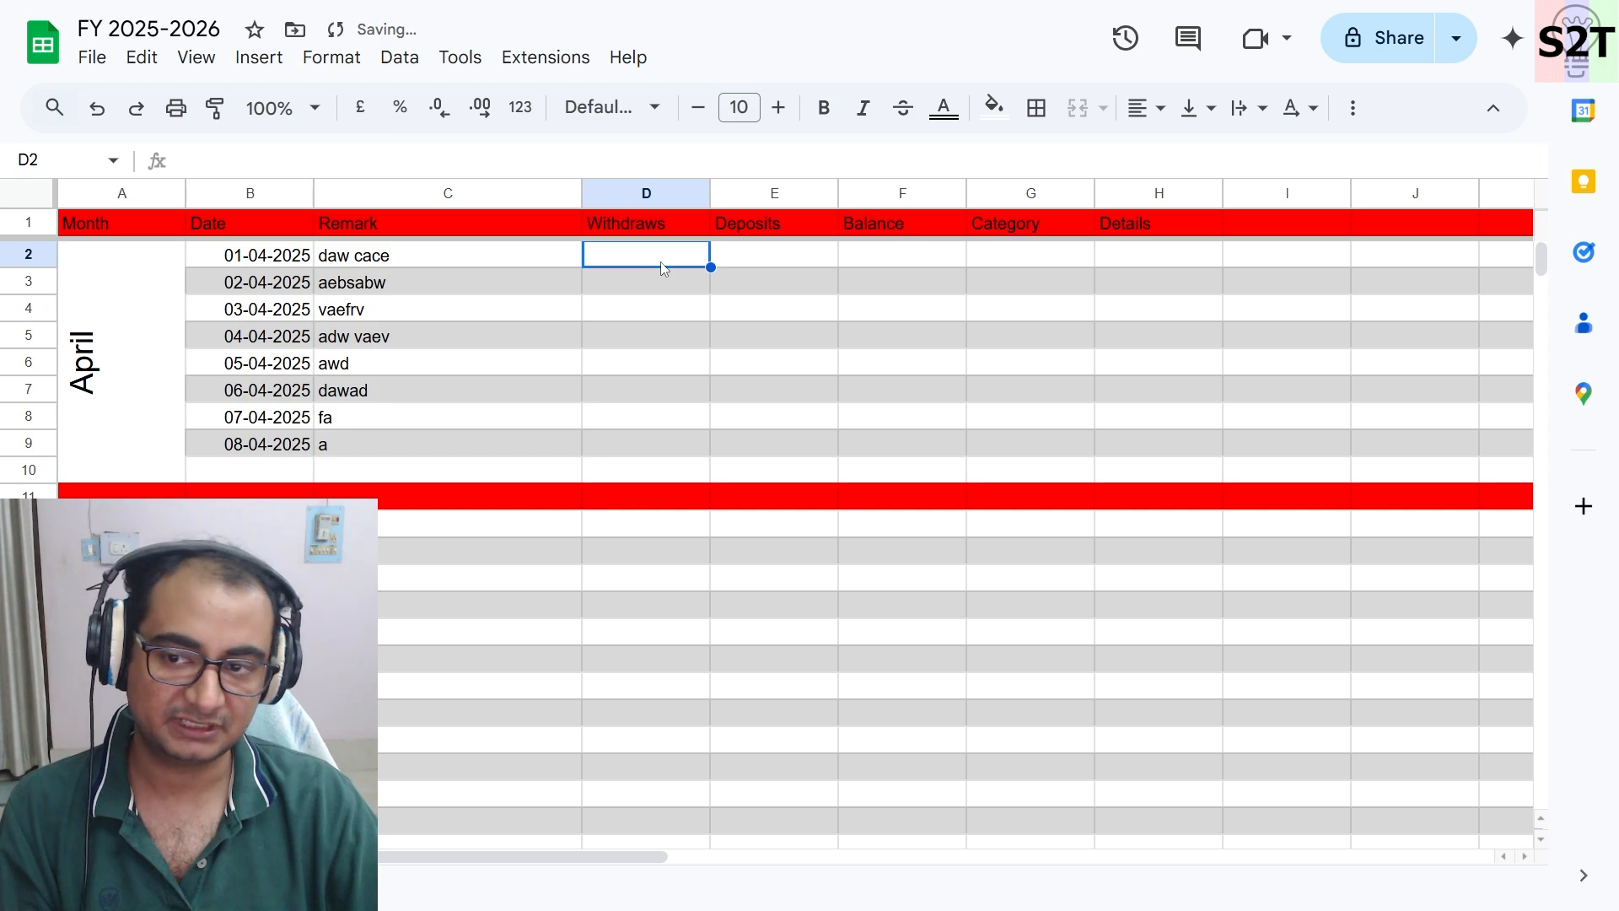
{"action": "type", "text": "550"}
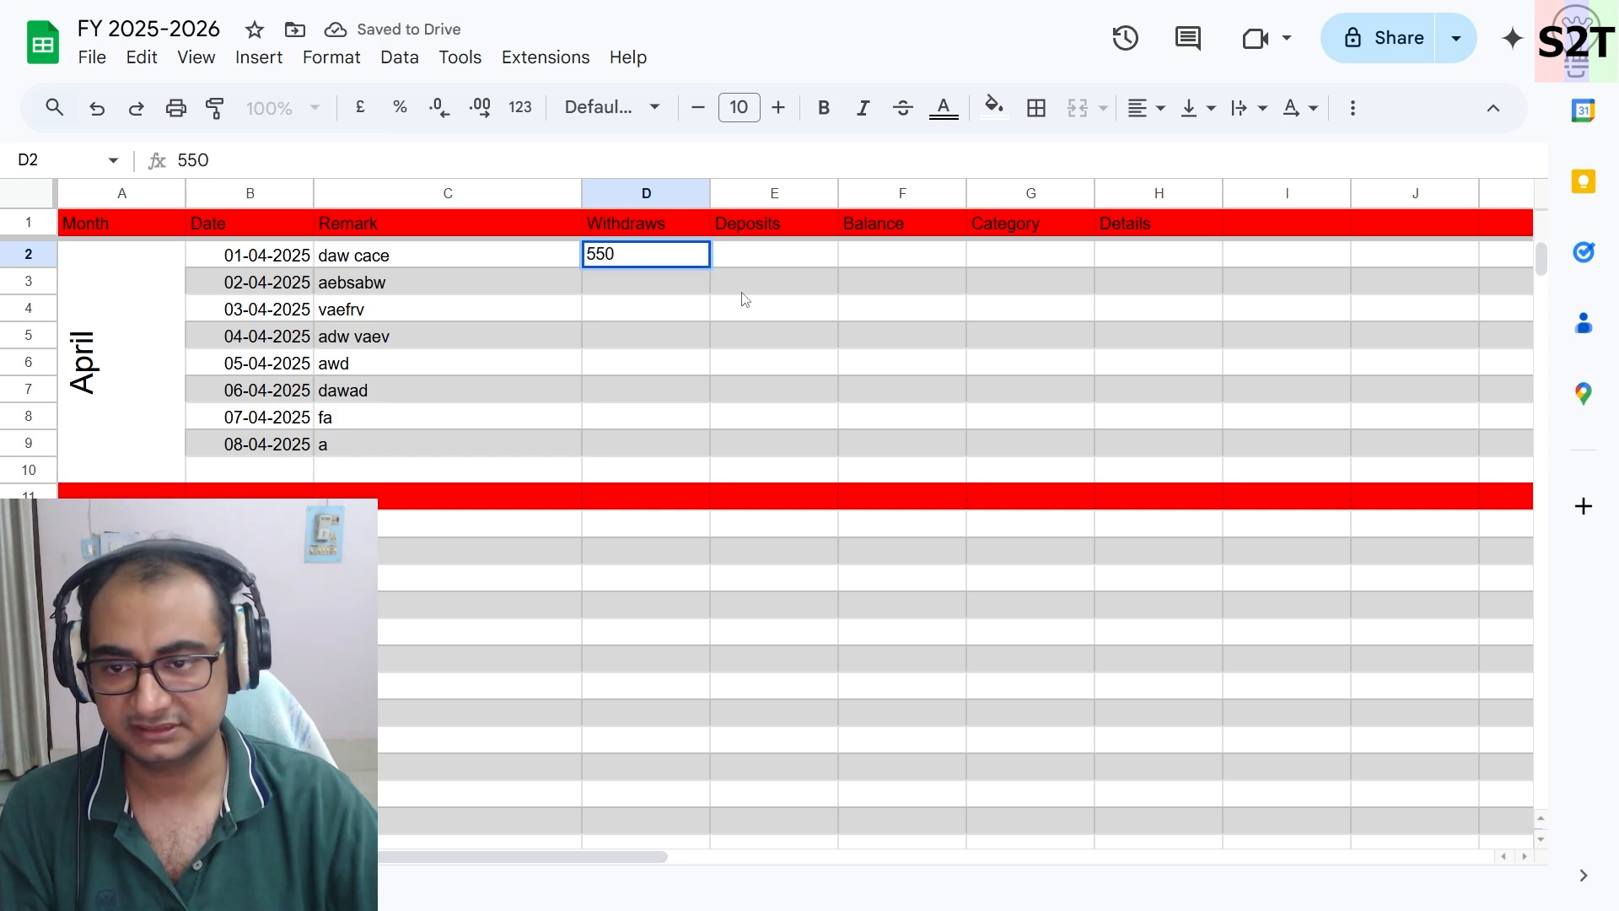
{"action": "left_click", "coordinate": [763, 285]}
{"action": "type", "text": "5000"}
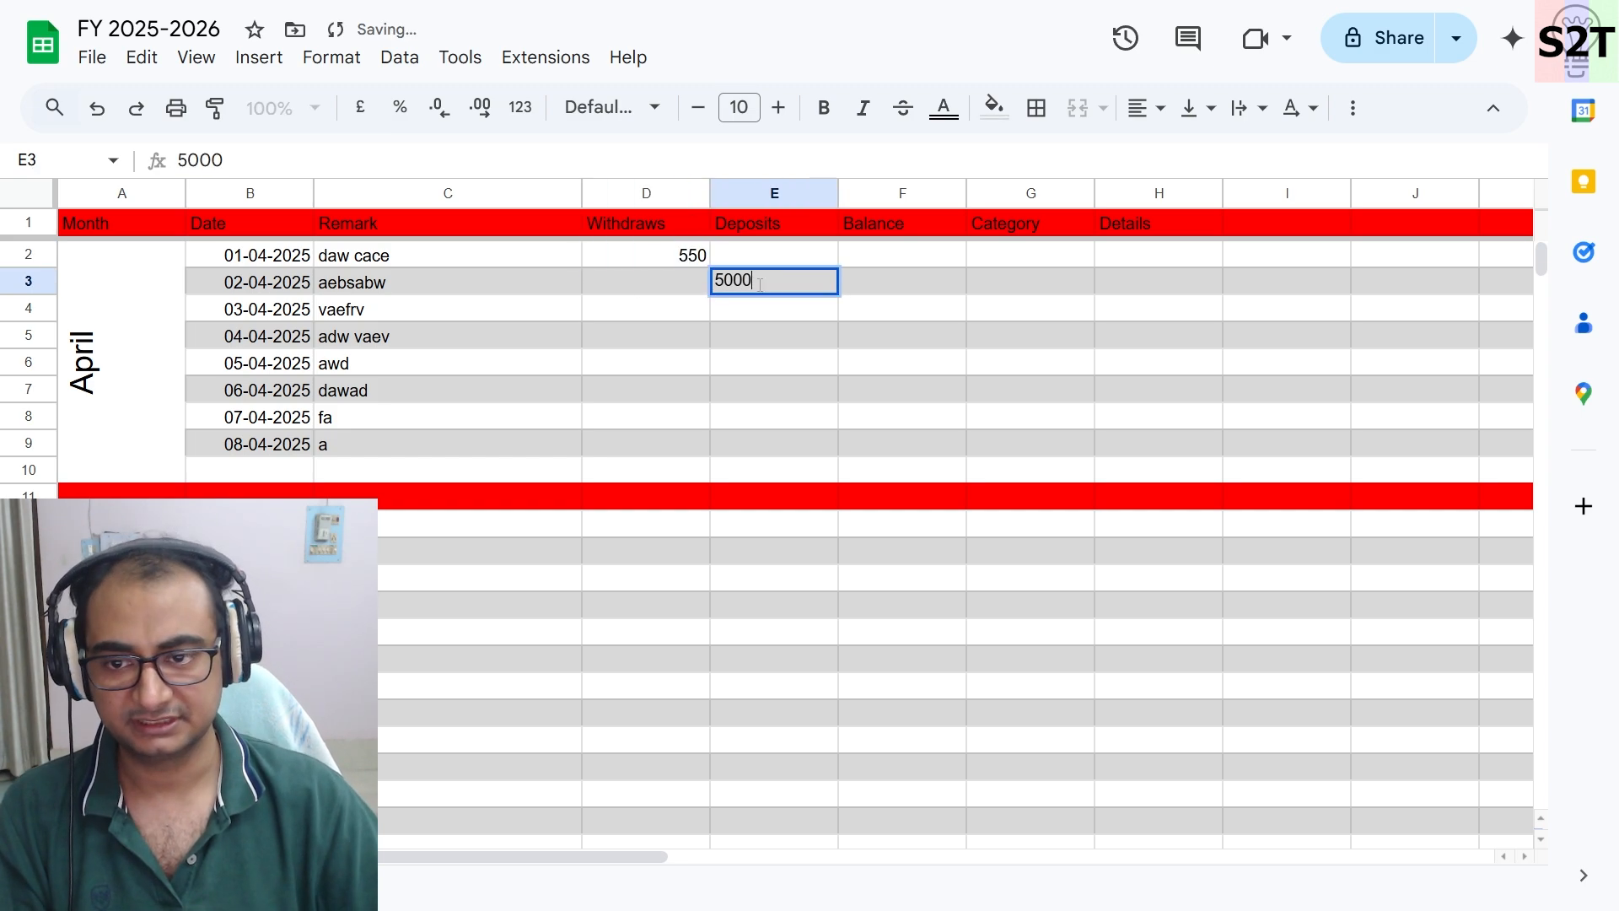
- Enter withdrawals of 60, 85465 and 1541 in D4 to D6
{"action": "left_click", "coordinate": [675, 288]}
{"action": "left_click", "coordinate": [685, 319]}
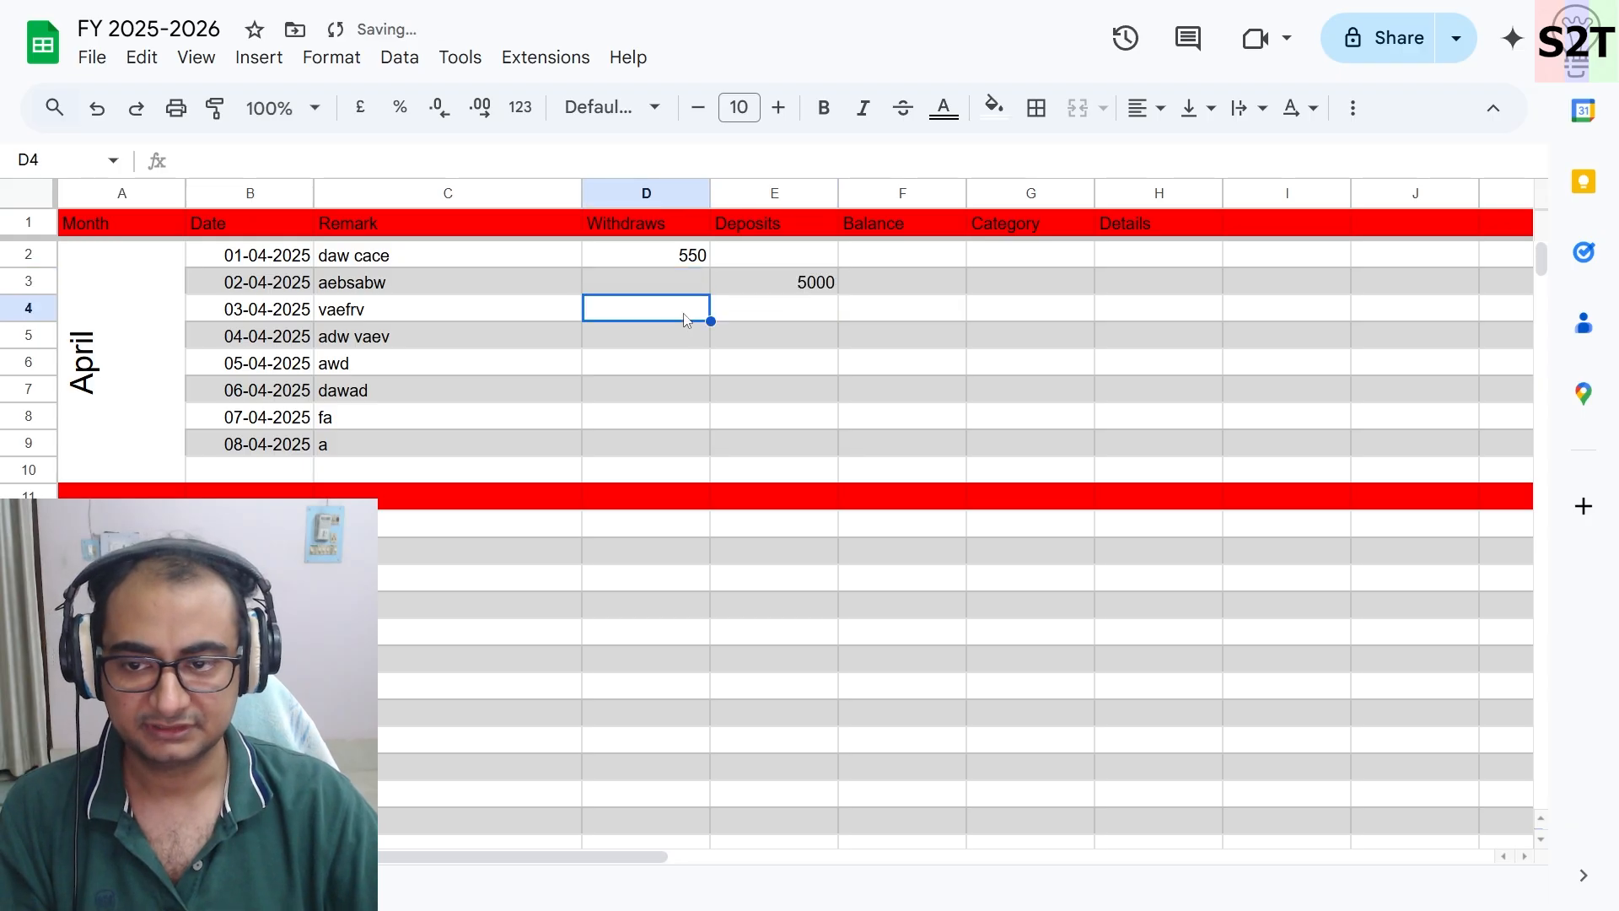
{"action": "type", "text": "60"}
{"action": "left_click", "coordinate": [679, 335]}
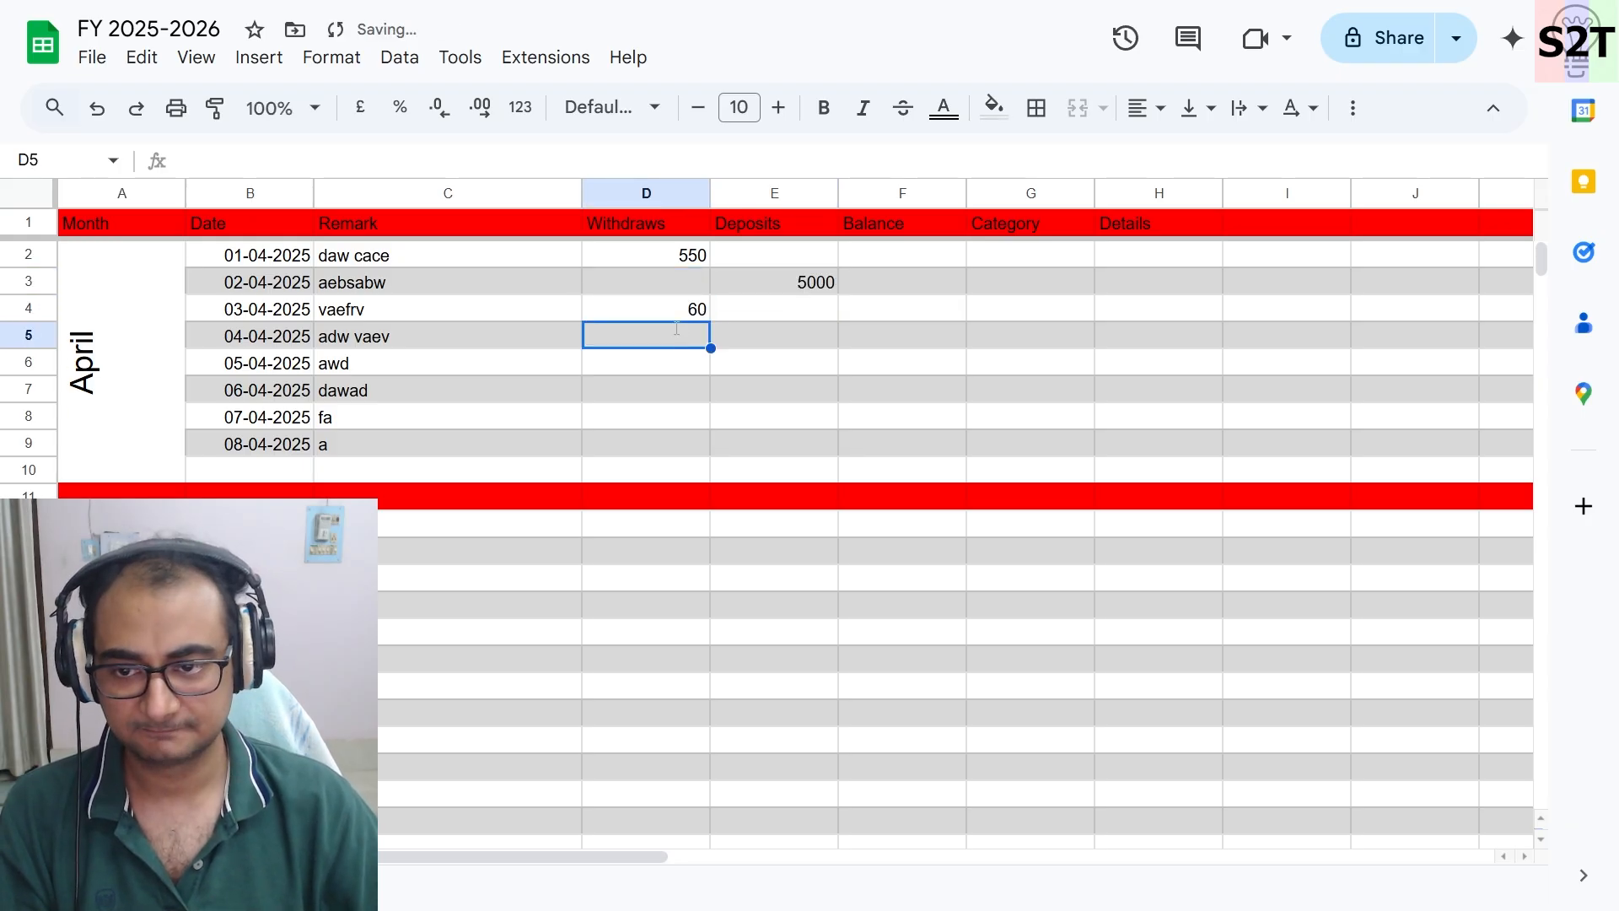
{"action": "type", "text": "85465+"}
{"action": "key", "text": "BackSpace"}
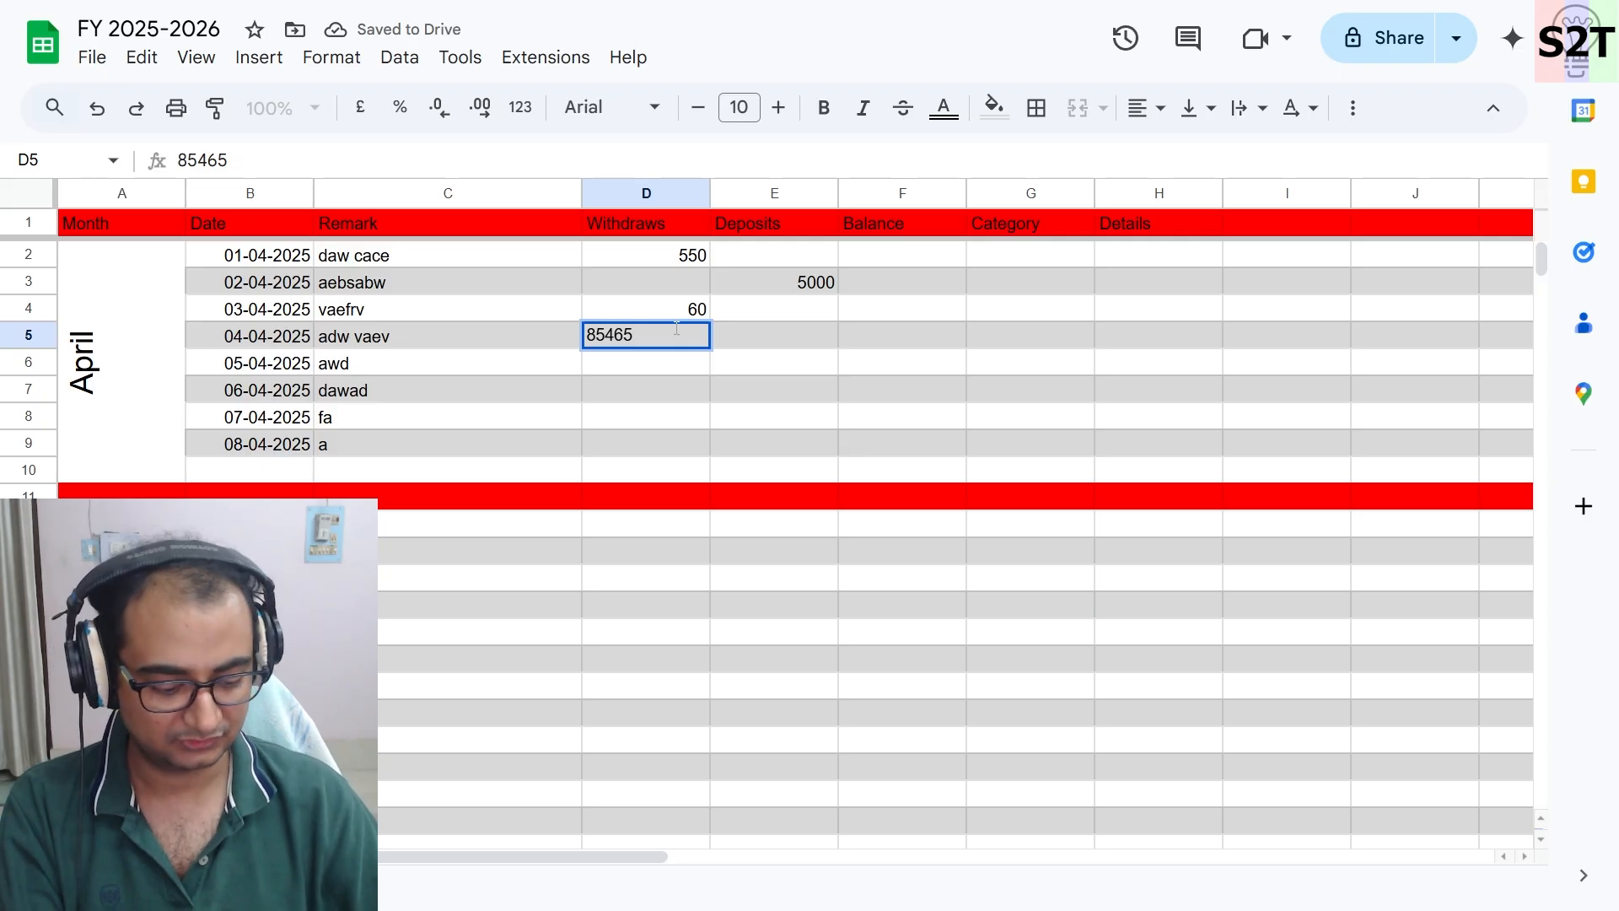
{"action": "key", "text": "Return"}
{"action": "type", "text": "1541"}
{"action": "key", "text": "Return"}
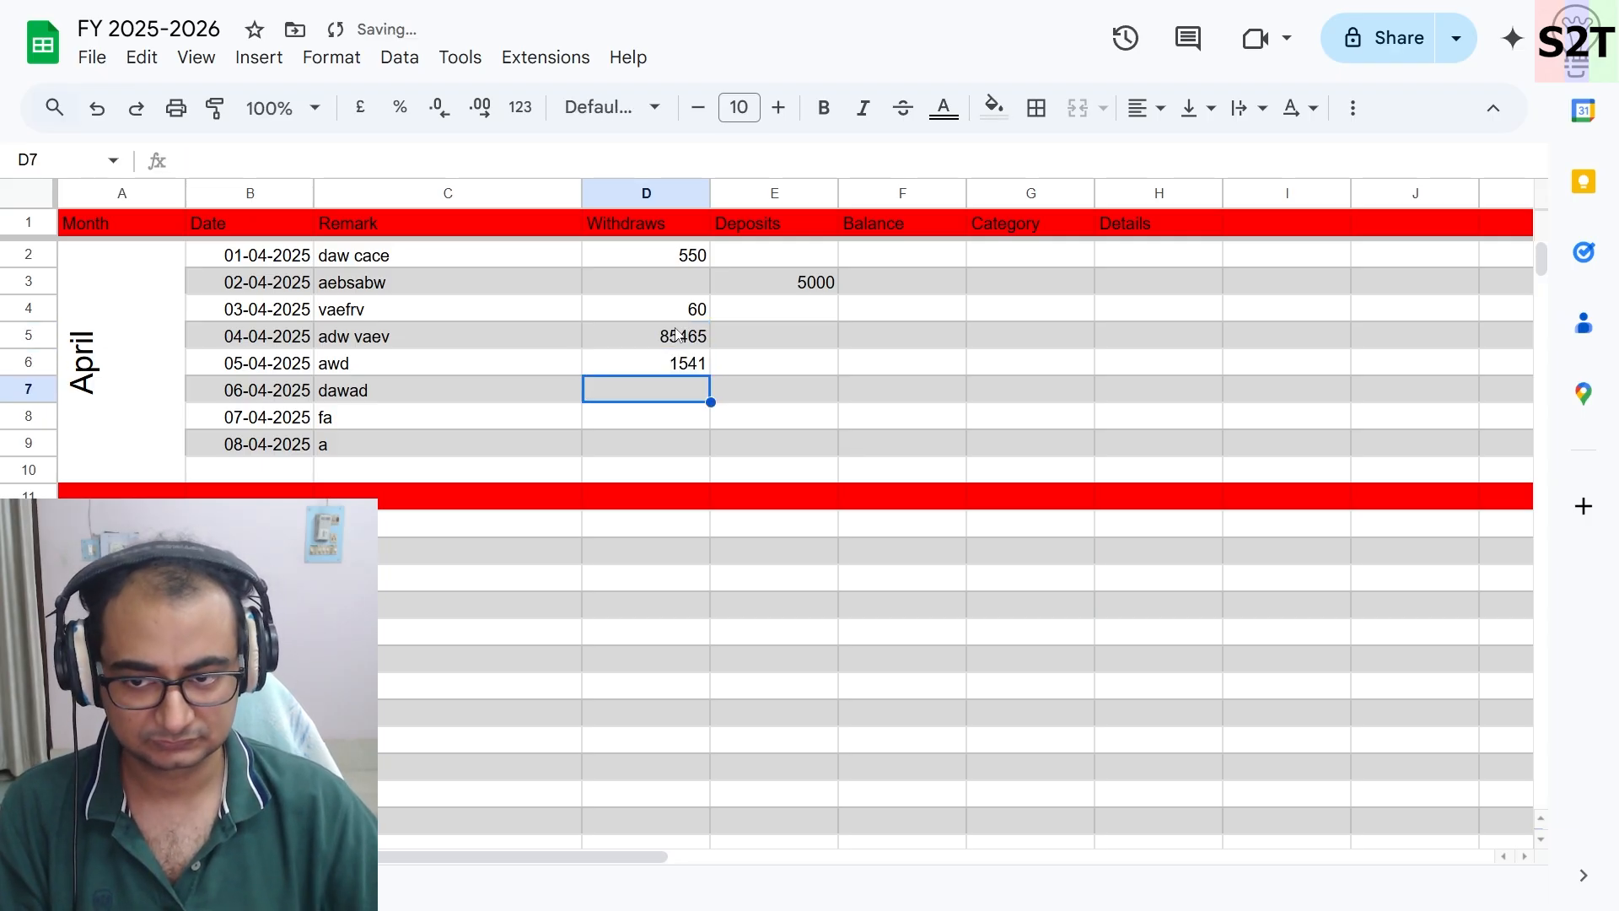
- Enter a deposit of 220 in E7, a withdrawal of 515 in D8 and a deposit of 55 in E9
{"action": "left_click", "coordinate": [759, 396]}
{"action": "type", "text": "220"}
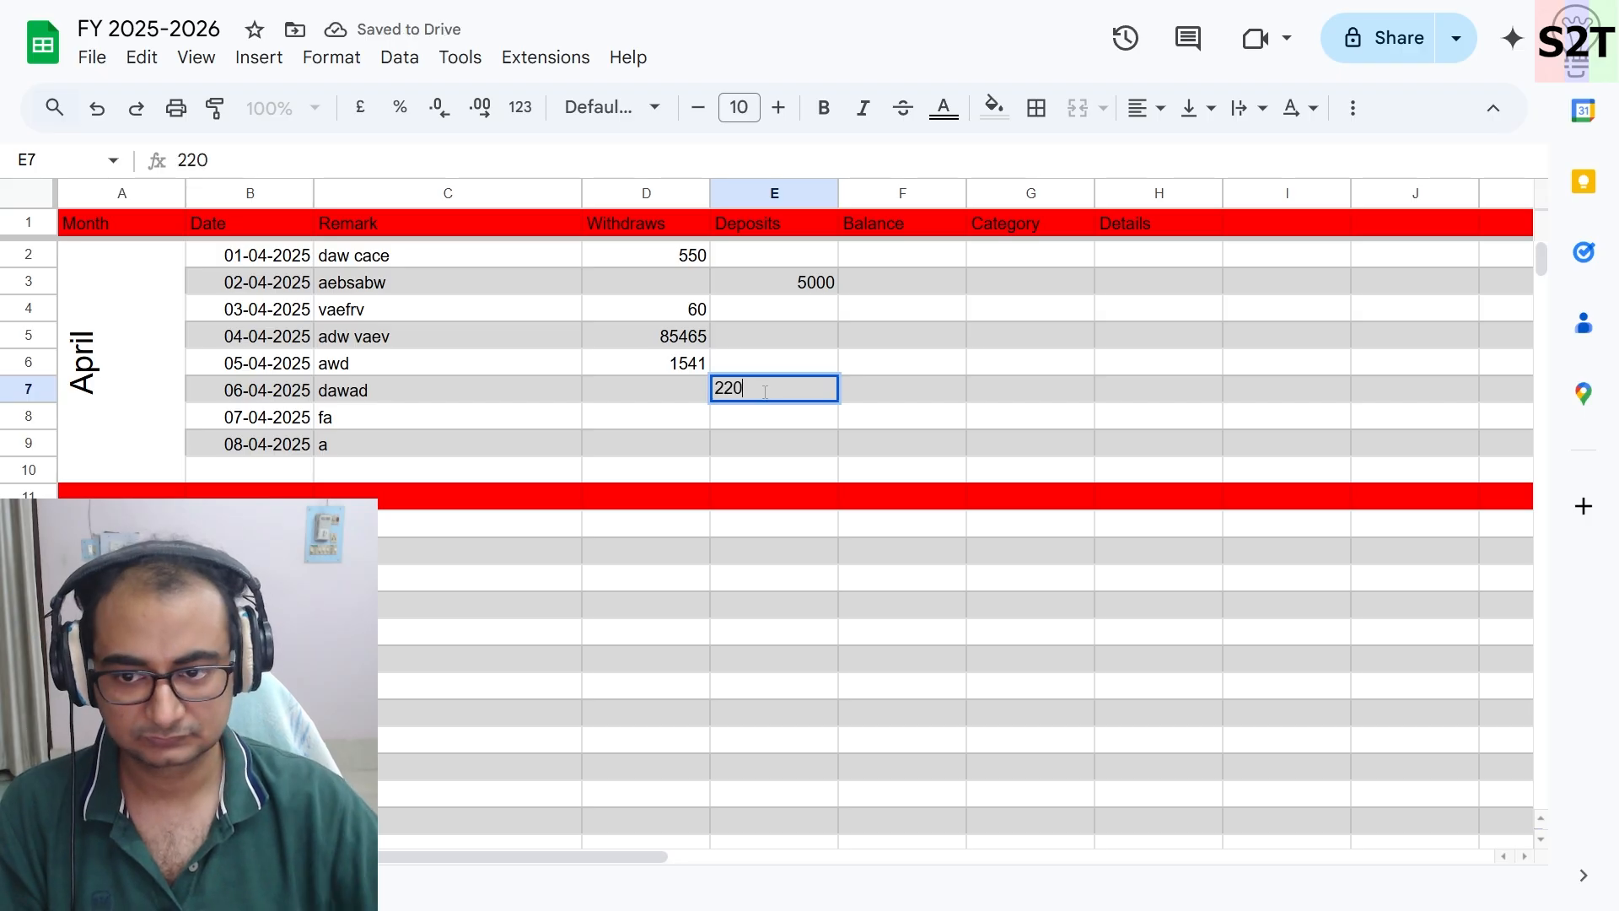
{"action": "left_click", "coordinate": [692, 417]}
{"action": "double_click", "coordinate": [681, 421]}
{"action": "type", "text": "515"}
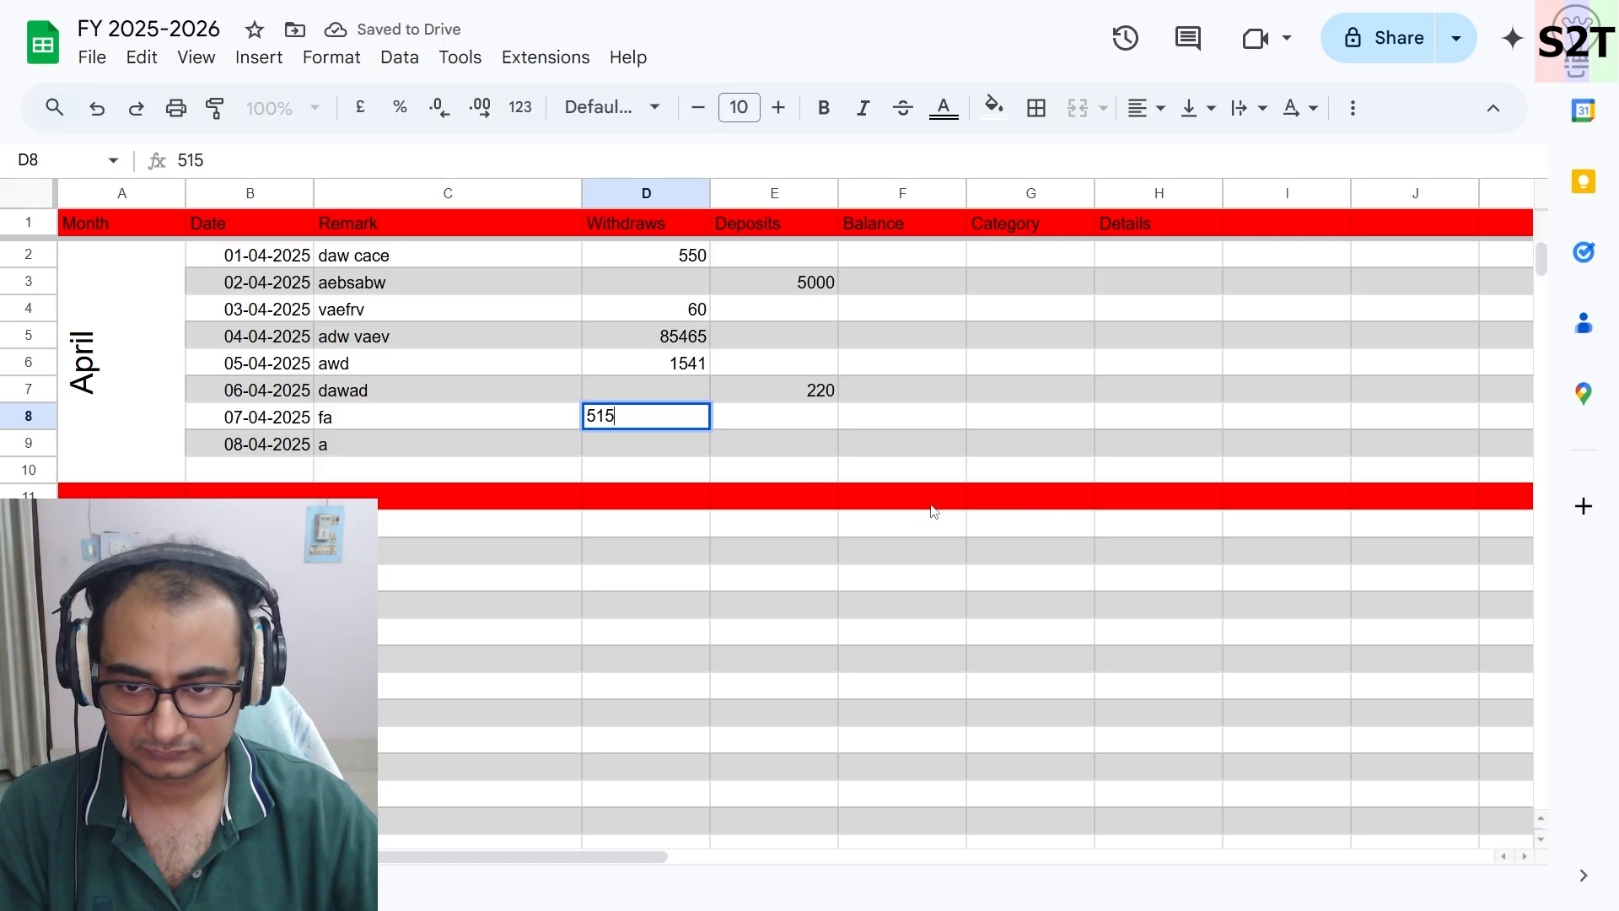
{"action": "left_click", "coordinate": [755, 449]}
{"action": "double_click", "coordinate": [756, 449]}
{"action": "type", "text": "55"}
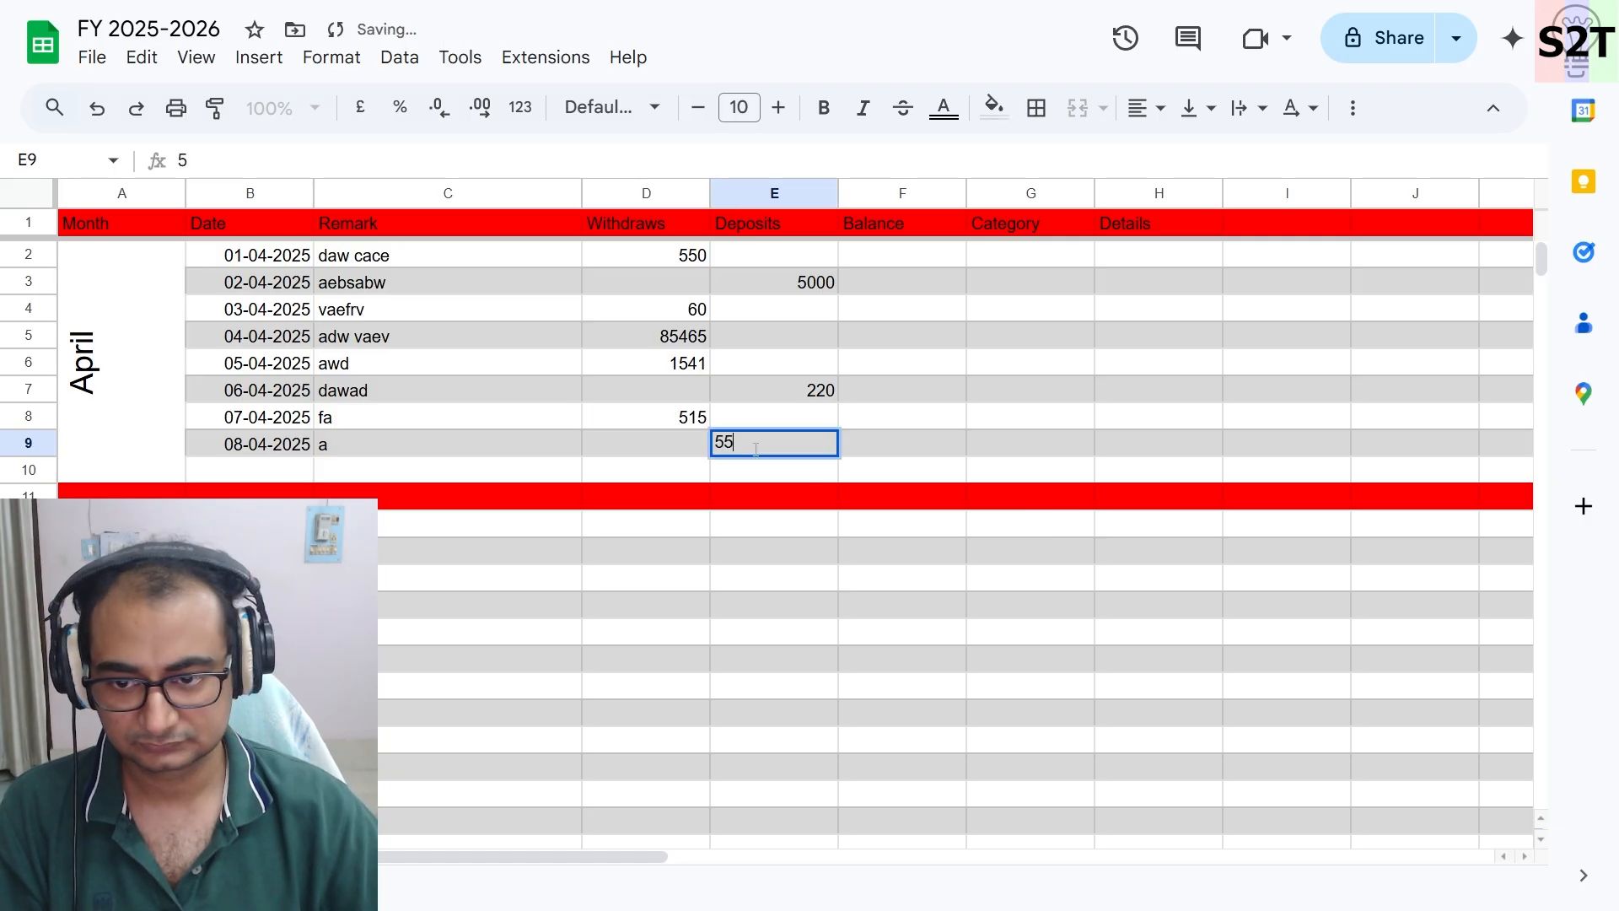
- Add a withdrawal of 522 in D10 and the remark afd in C10
{"action": "left_click", "coordinate": [648, 473]}
{"action": "double_click", "coordinate": [652, 472]}
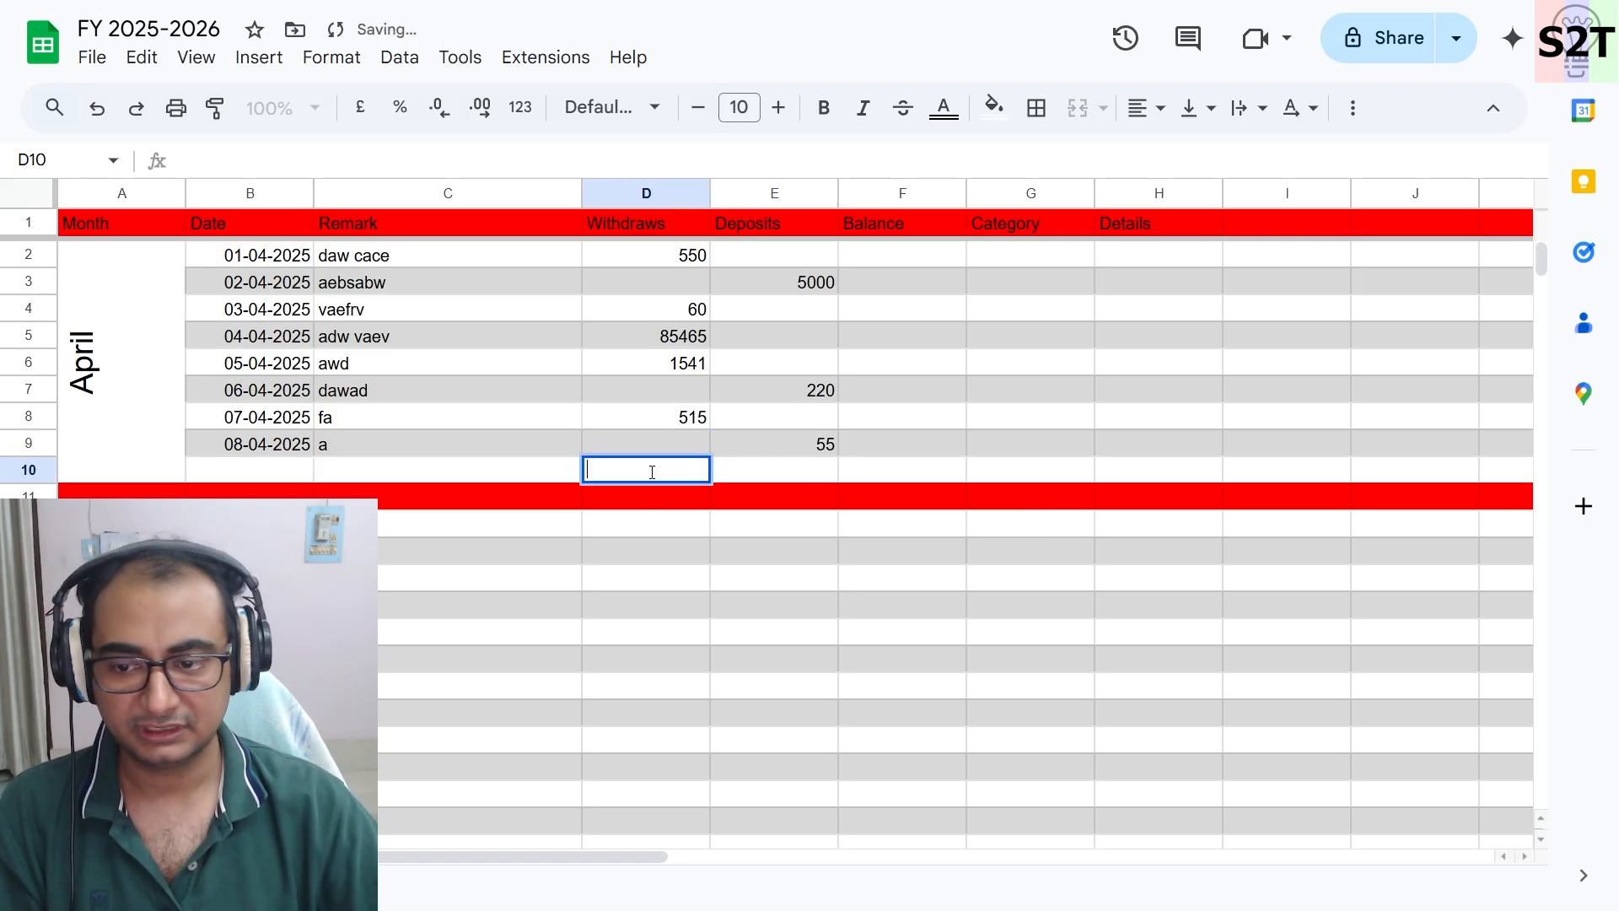
{"action": "type", "text": "522"}
{"action": "left_click", "coordinate": [377, 445]}
{"action": "left_click", "coordinate": [377, 472]}
{"action": "type", "text": "afd"}
- Extend the date series into B10 by autofilling from B9
{"action": "left_click", "coordinate": [270, 469]}
{"action": "left_click", "coordinate": [279, 452]}
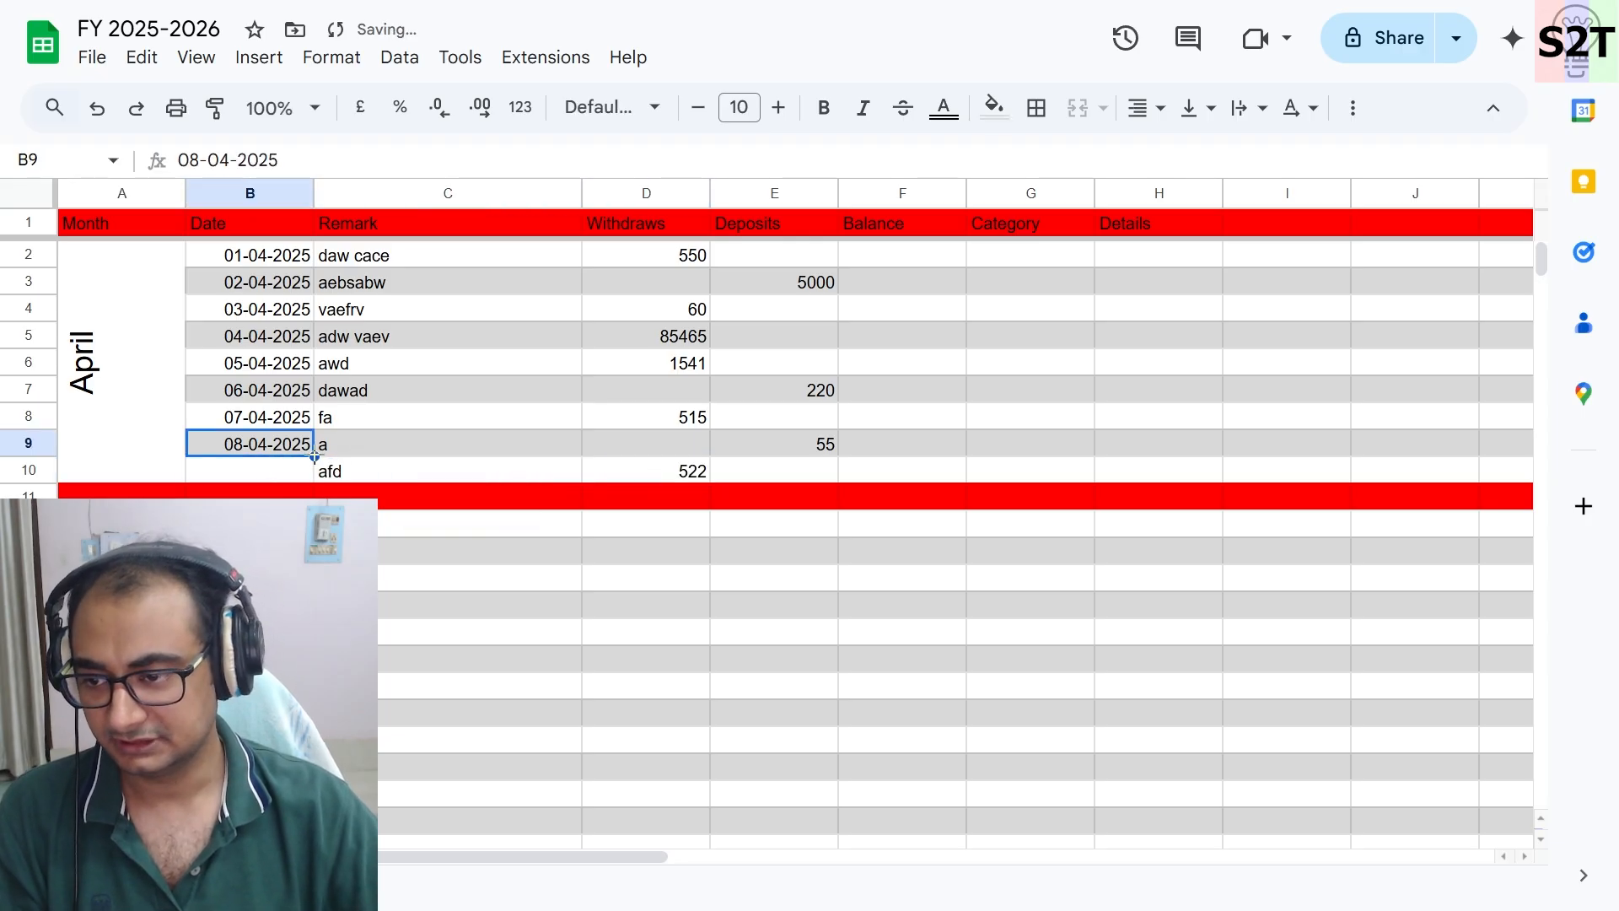
{"action": "left_click_drag", "start_coordinate": [314, 456], "coordinate": [313, 481]}
- Select the Withdraws and Deposits columns to check their combined total
{"action": "left_click", "coordinate": [382, 443]}
{"action": "left_click", "coordinate": [505, 590]}
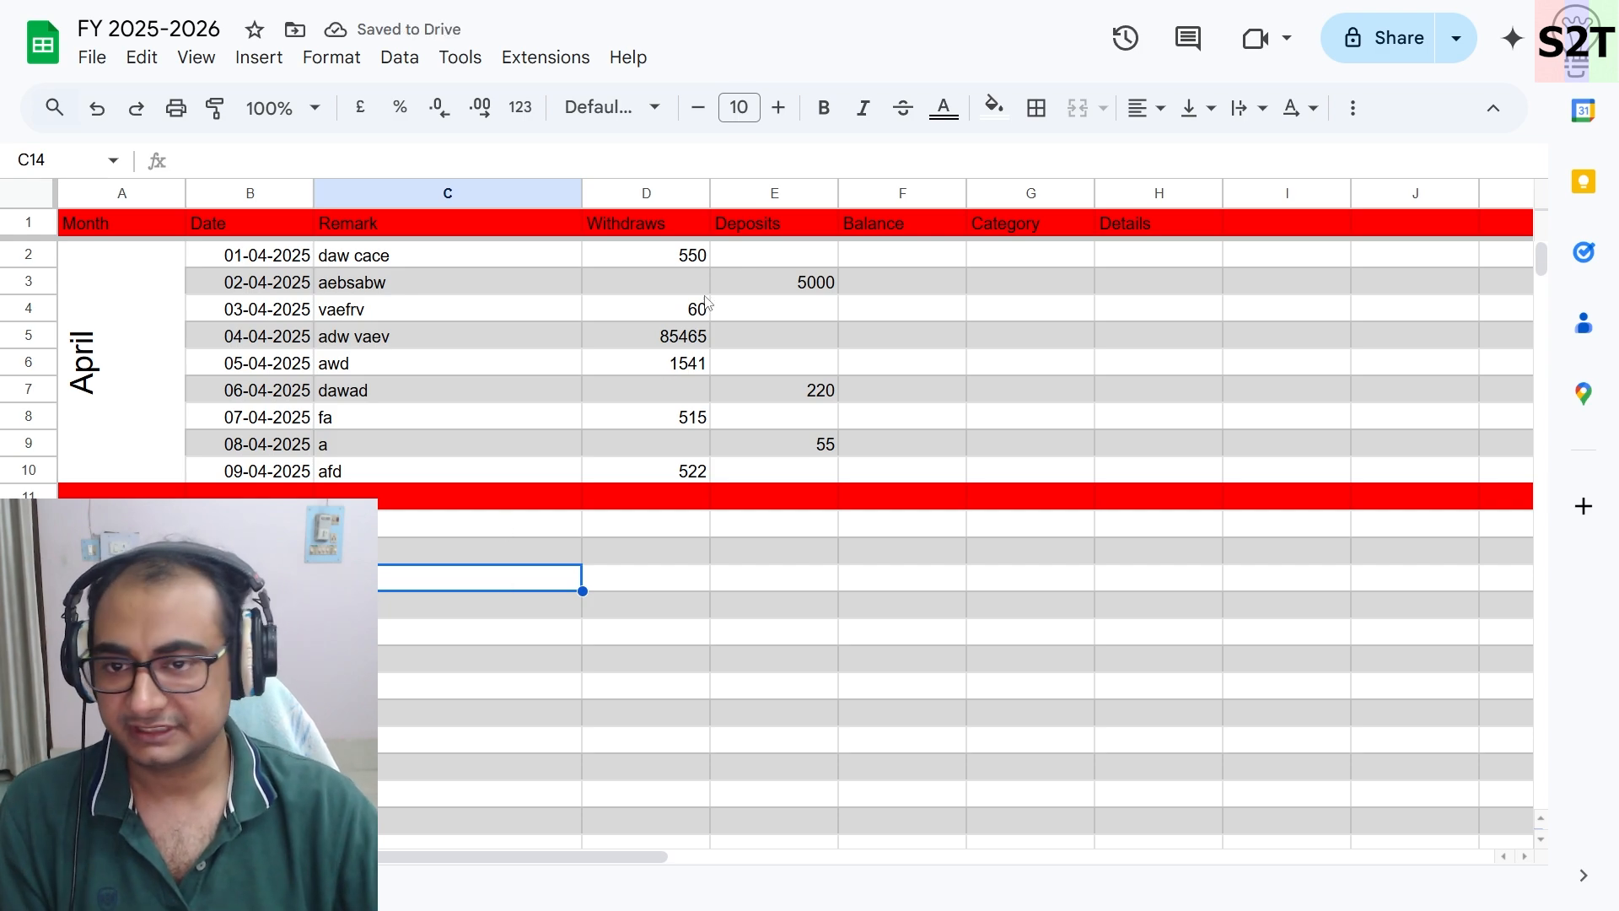
{"action": "left_click", "coordinate": [876, 256]}
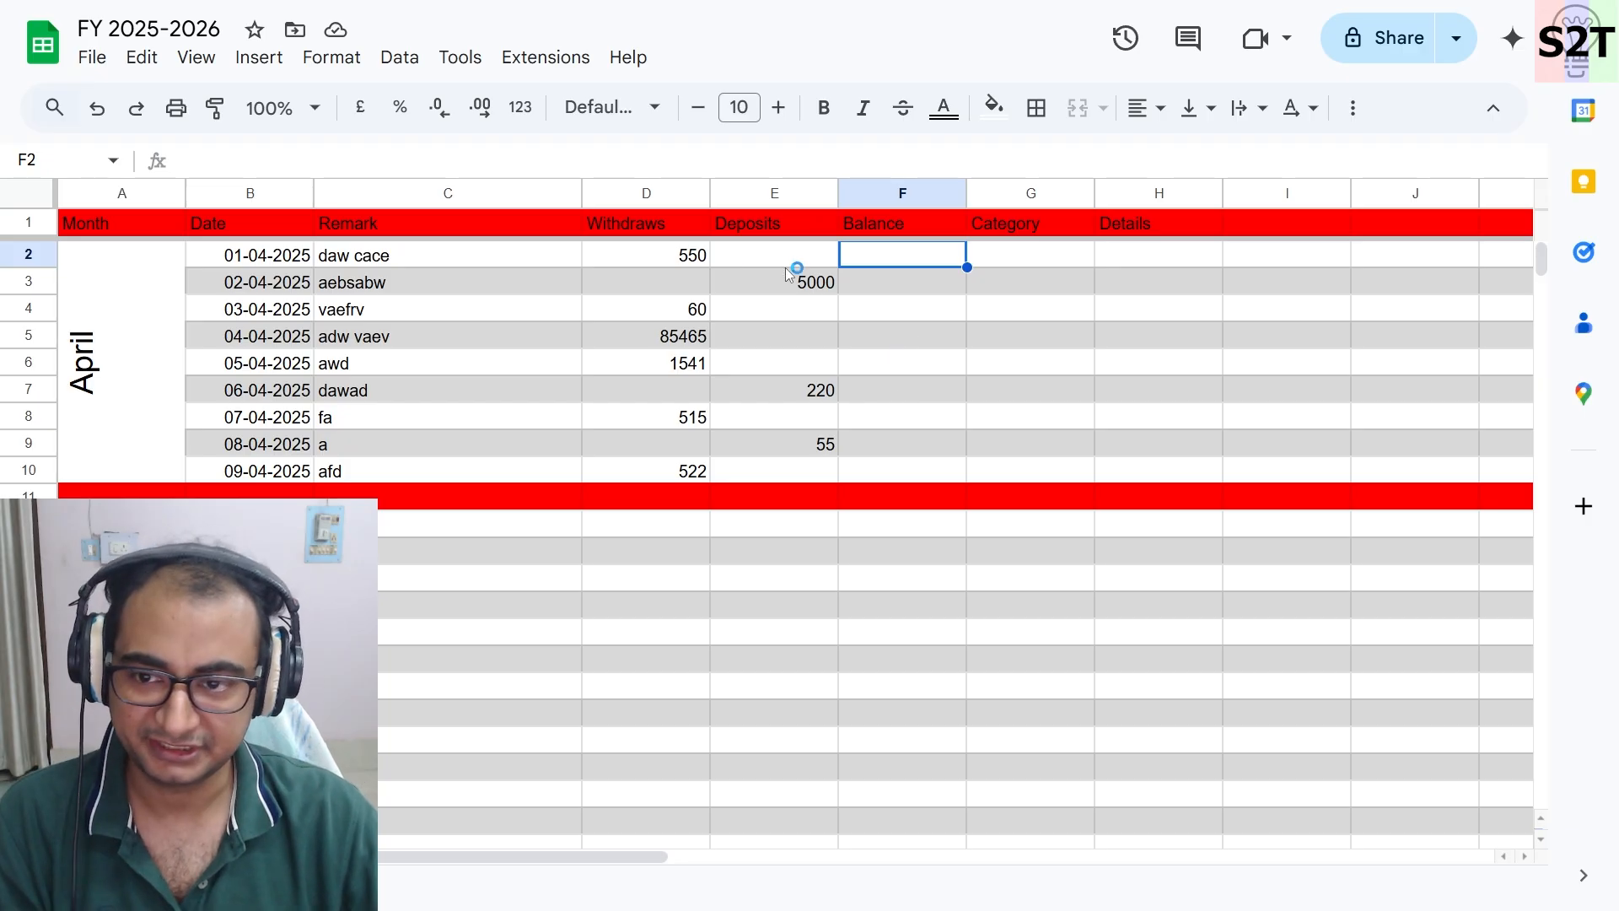
{"action": "left_click", "coordinate": [244, 259]}
{"action": "left_click", "coordinate": [668, 261]}
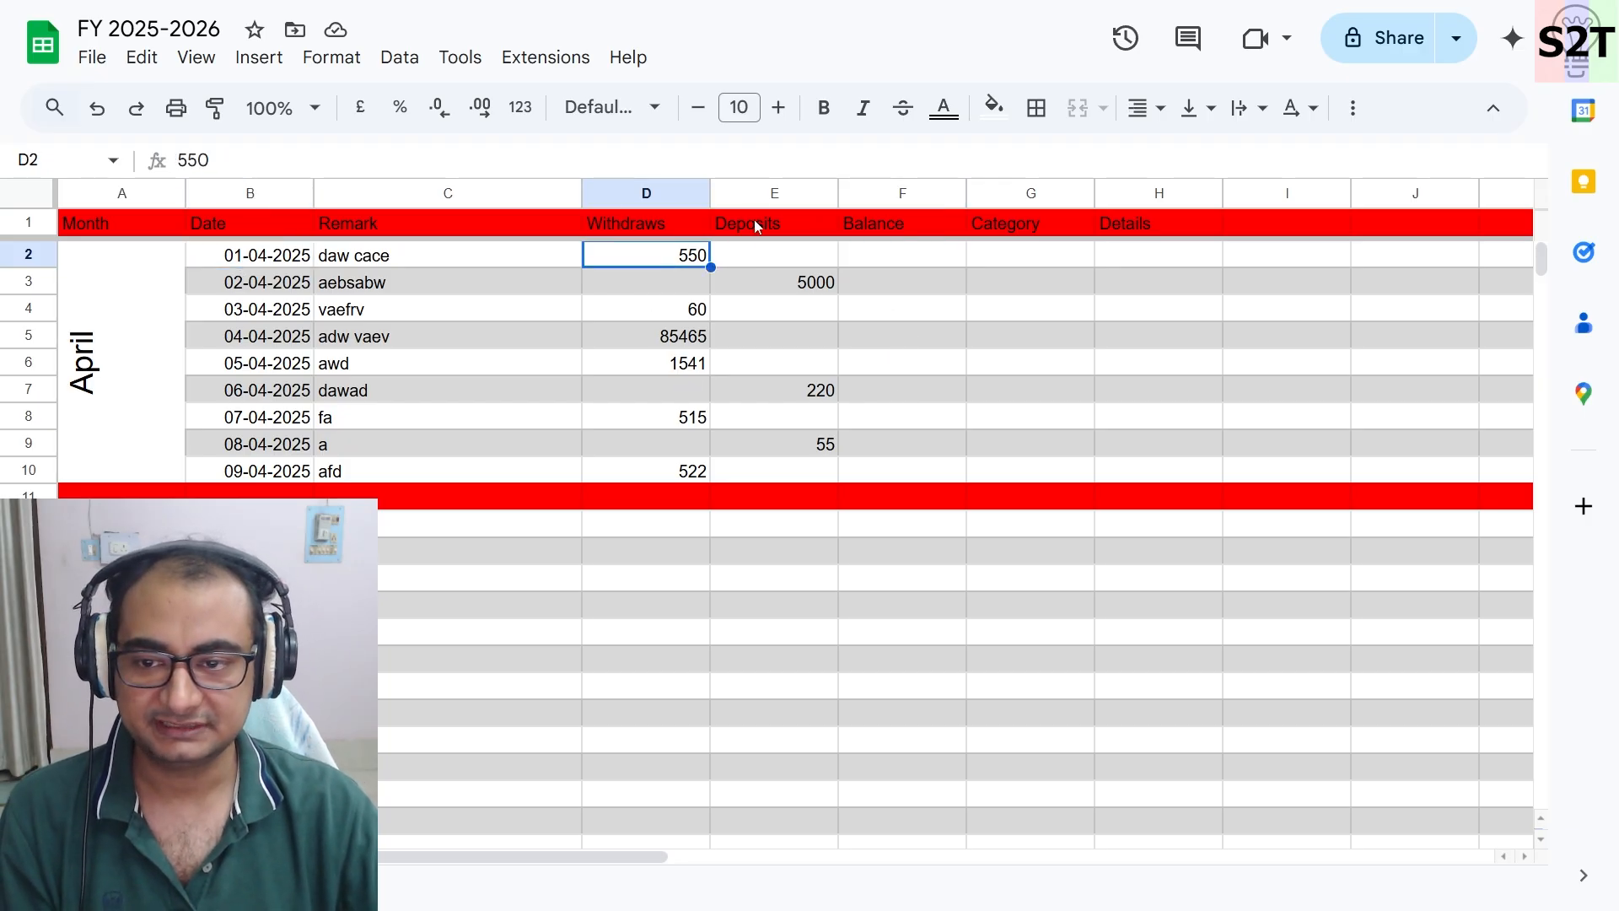
{"action": "left_click", "coordinate": [643, 193]}
{"action": "left_click", "coordinate": [749, 197], "text": "ctrl"}
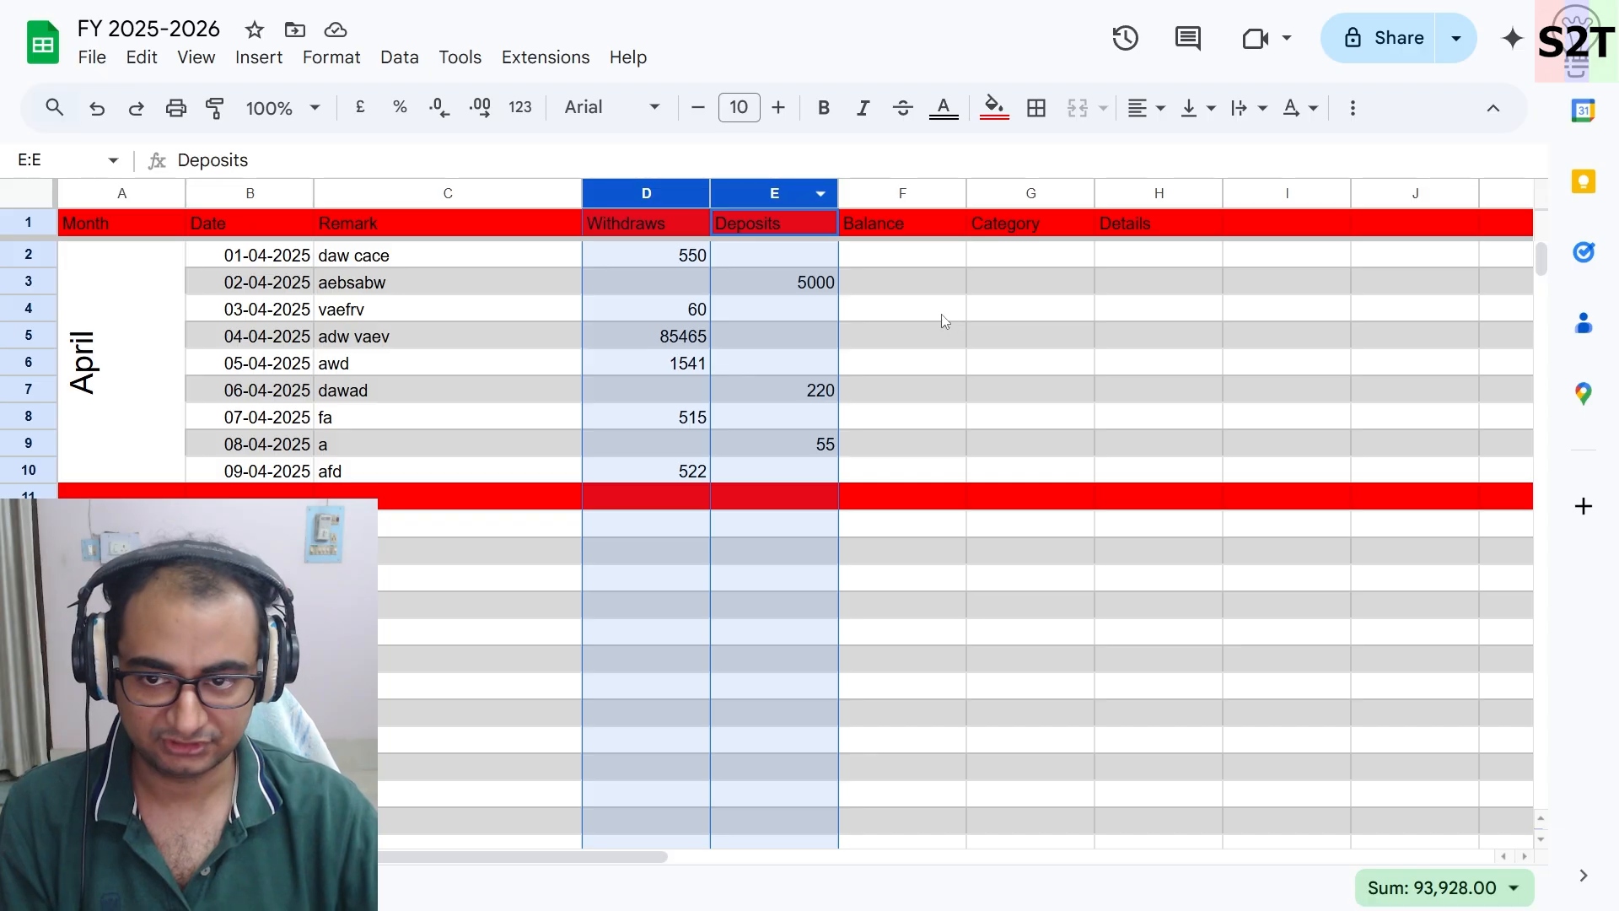
{"action": "left_click", "coordinate": [942, 319]}
{"action": "left_click", "coordinate": [919, 256]}
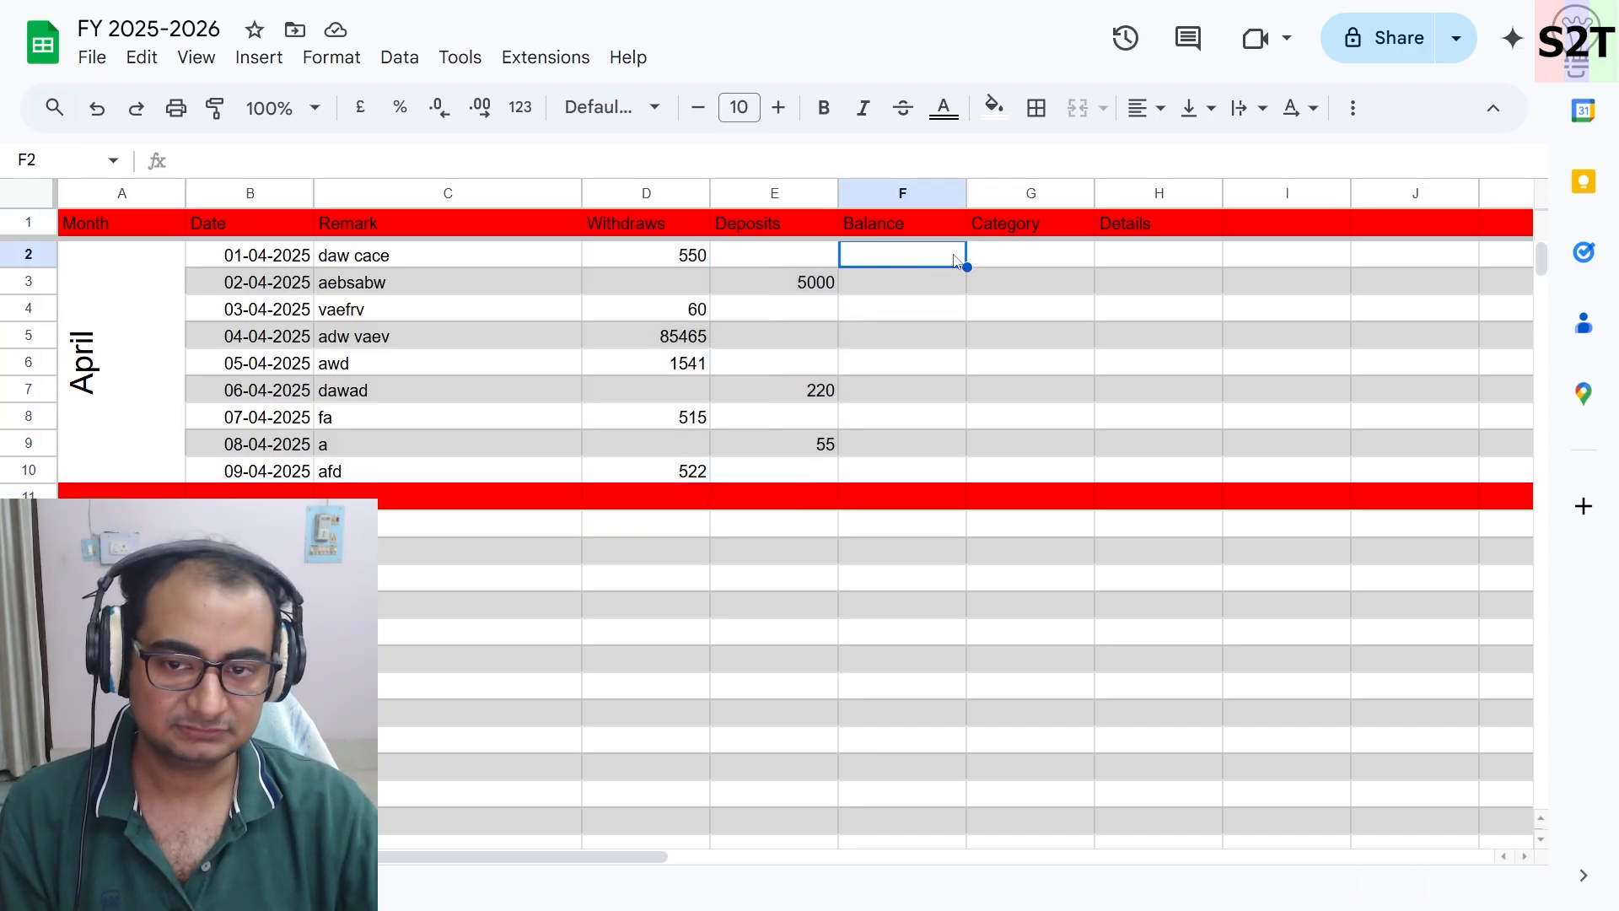
{"action": "left_click", "coordinate": [1020, 258]}
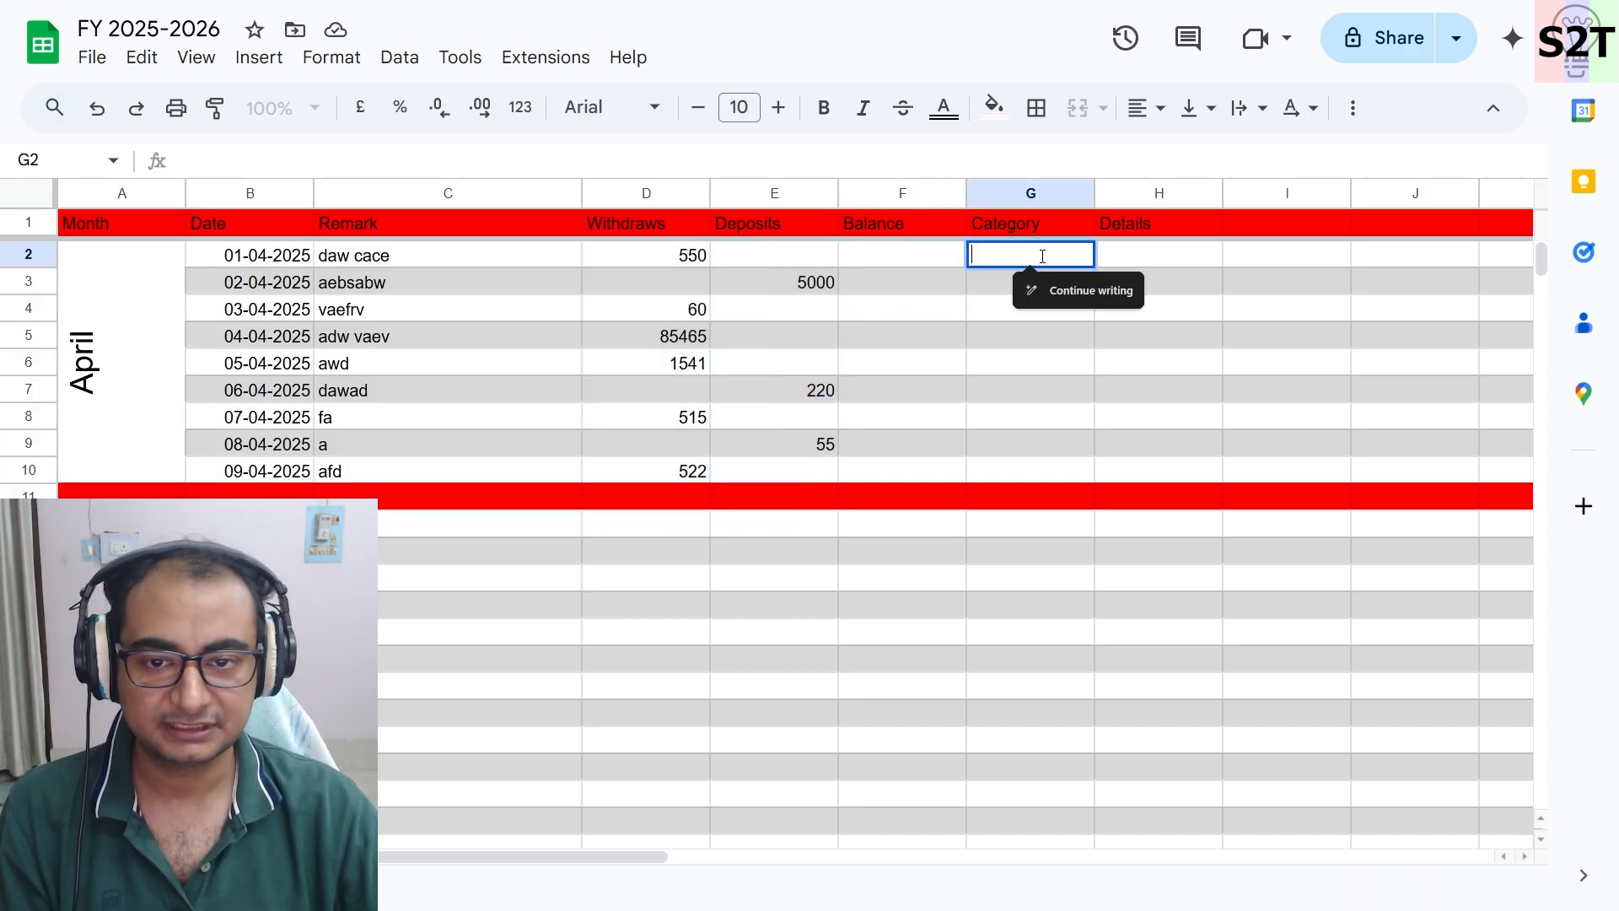
{"action": "right_click", "coordinate": [1046, 253]}
{"action": "double_click", "coordinate": [1030, 256]}
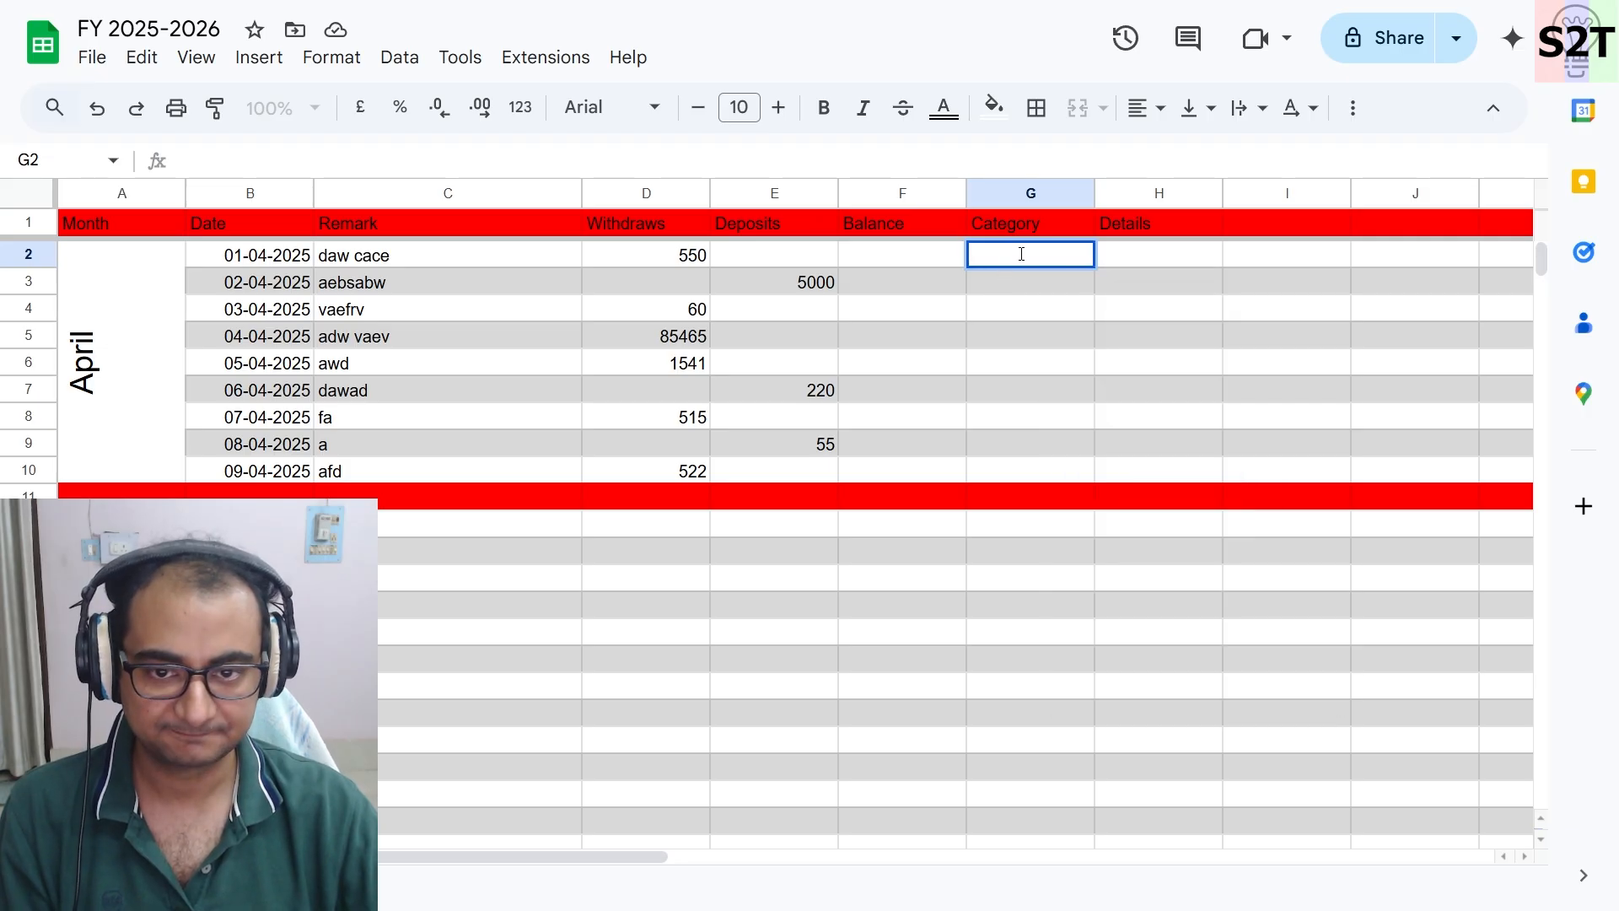
{"action": "right_click", "coordinate": [1025, 252]}
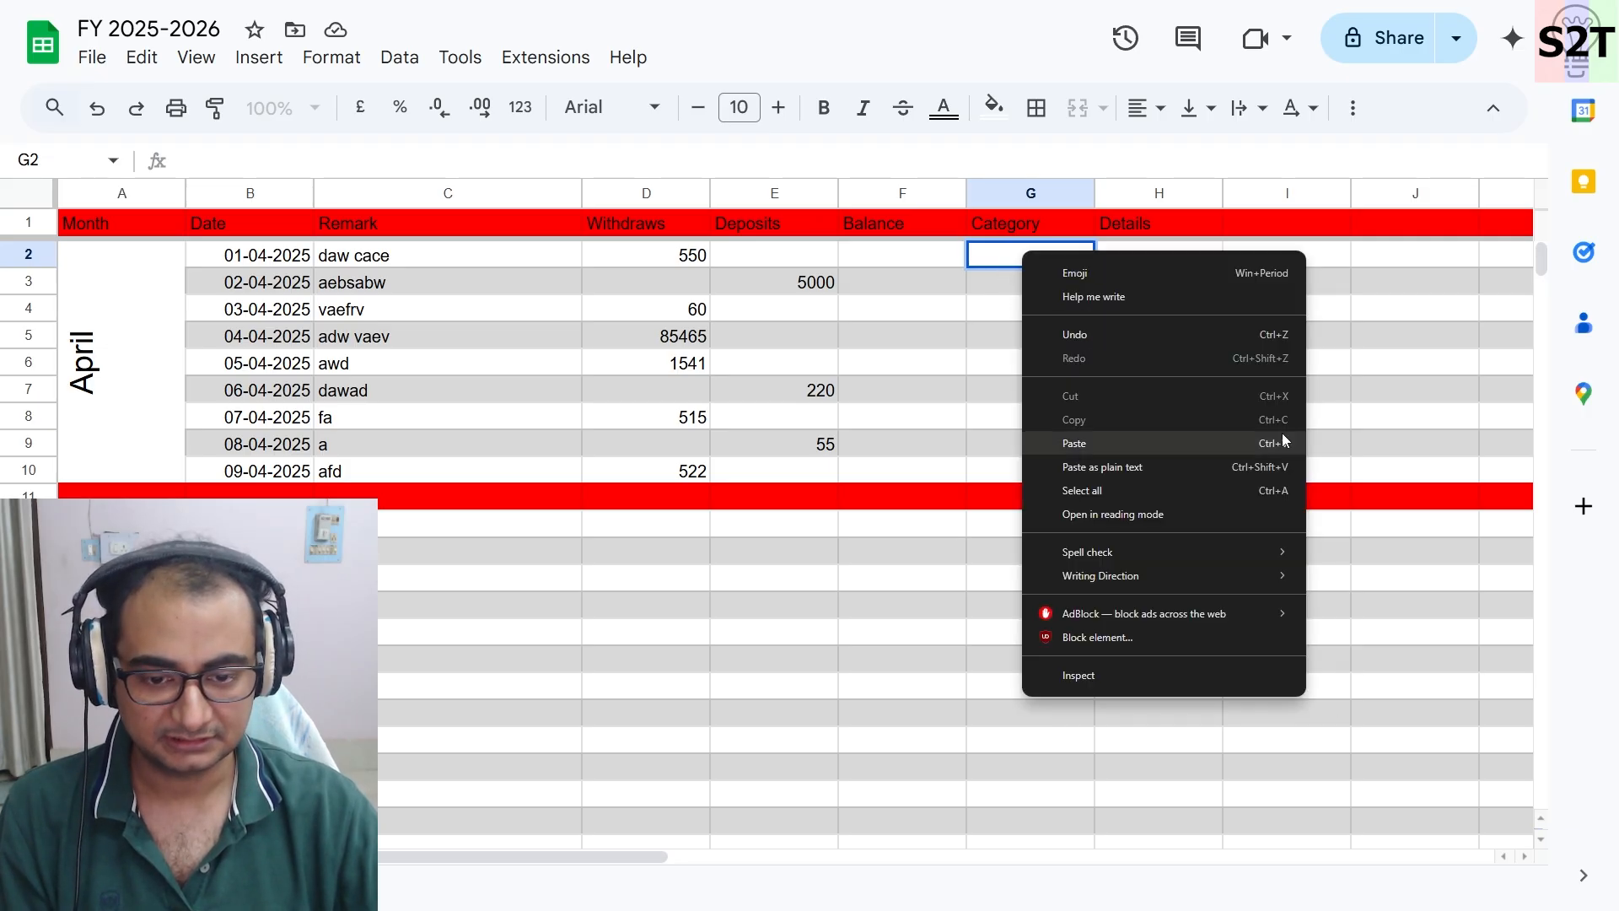
{"action": "left_click", "coordinate": [1383, 389]}
{"action": "left_click", "coordinate": [1070, 255]}
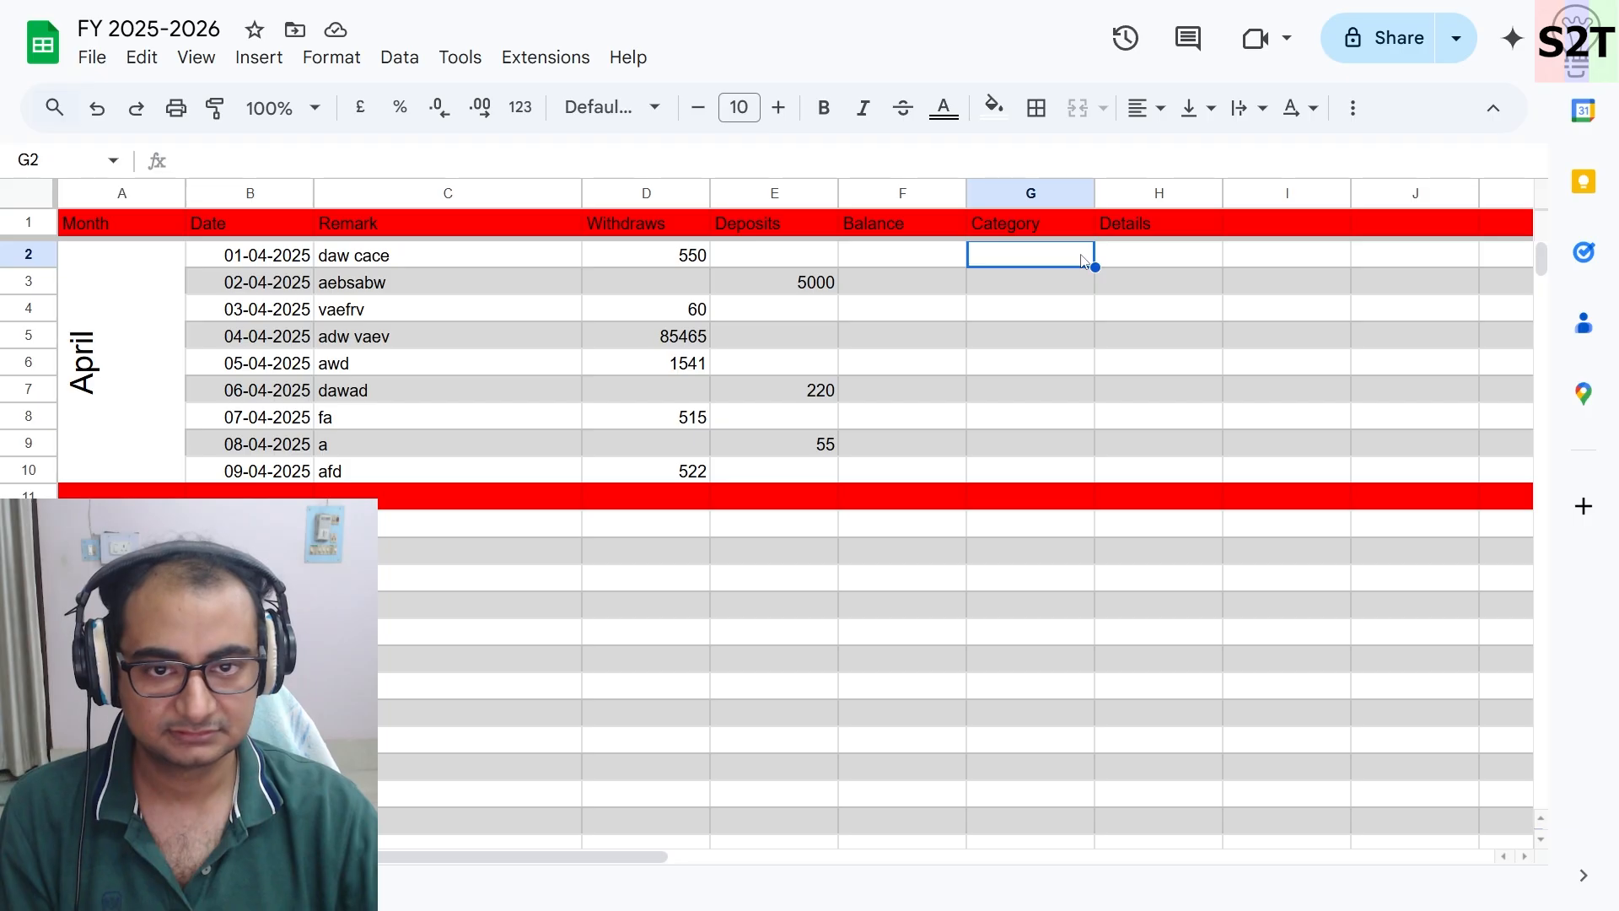
- Add a drop-down to G2 with the options FOOD and Health
{"action": "right_click", "coordinate": [1072, 256]}
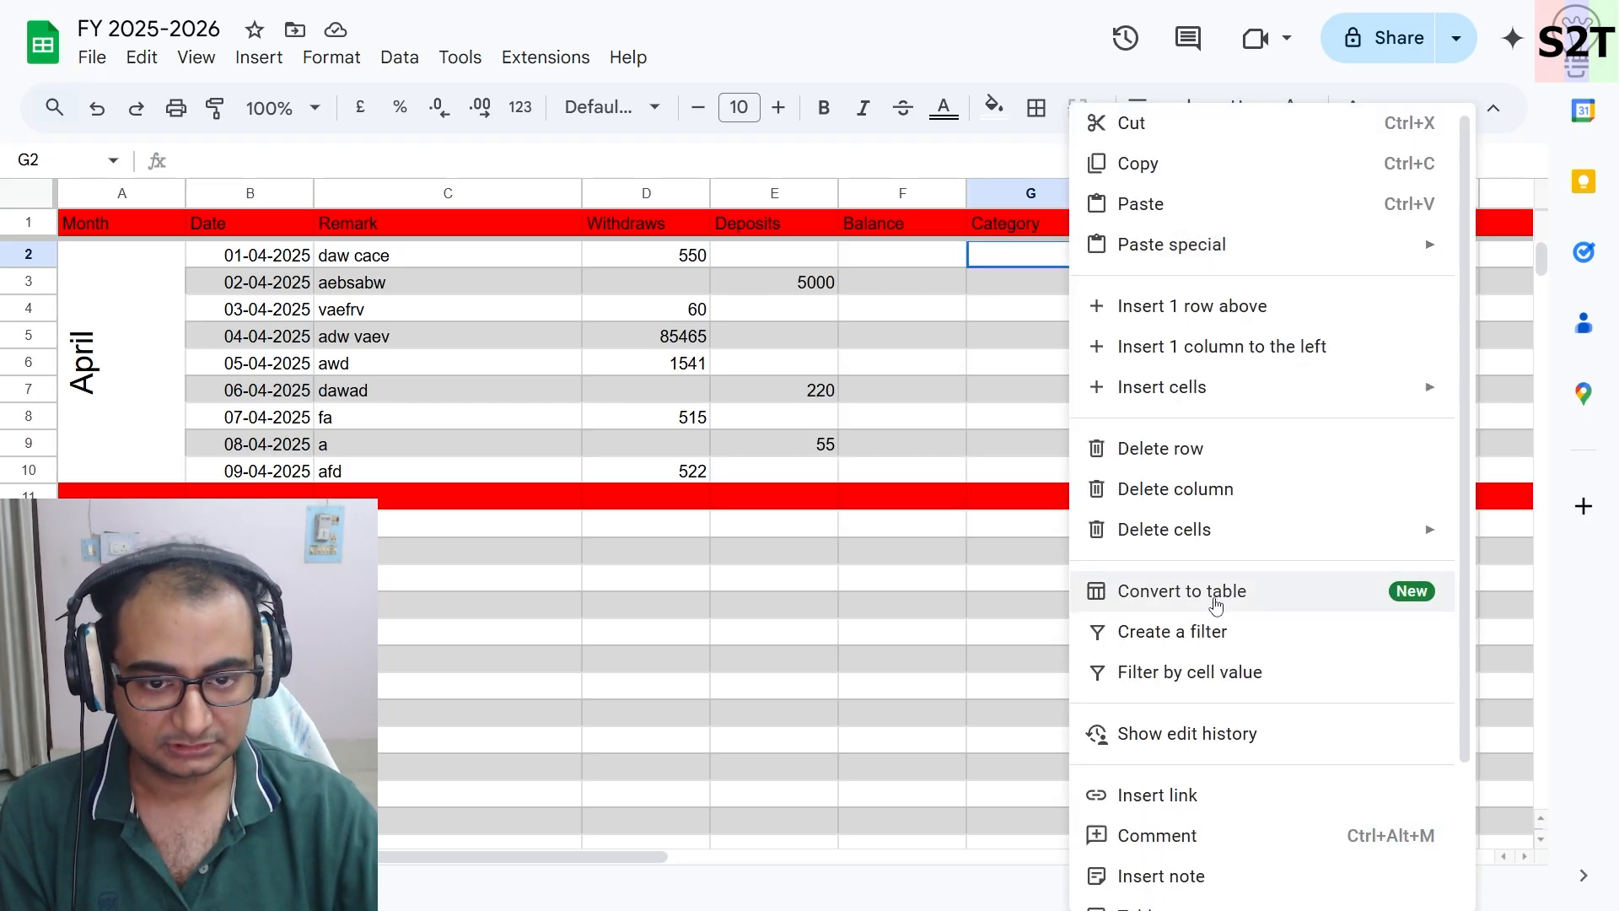
{"action": "scroll", "coordinate": [1215, 604], "scroll_direction": "down", "scroll_amount": 2}
{"action": "left_click", "coordinate": [1214, 780]}
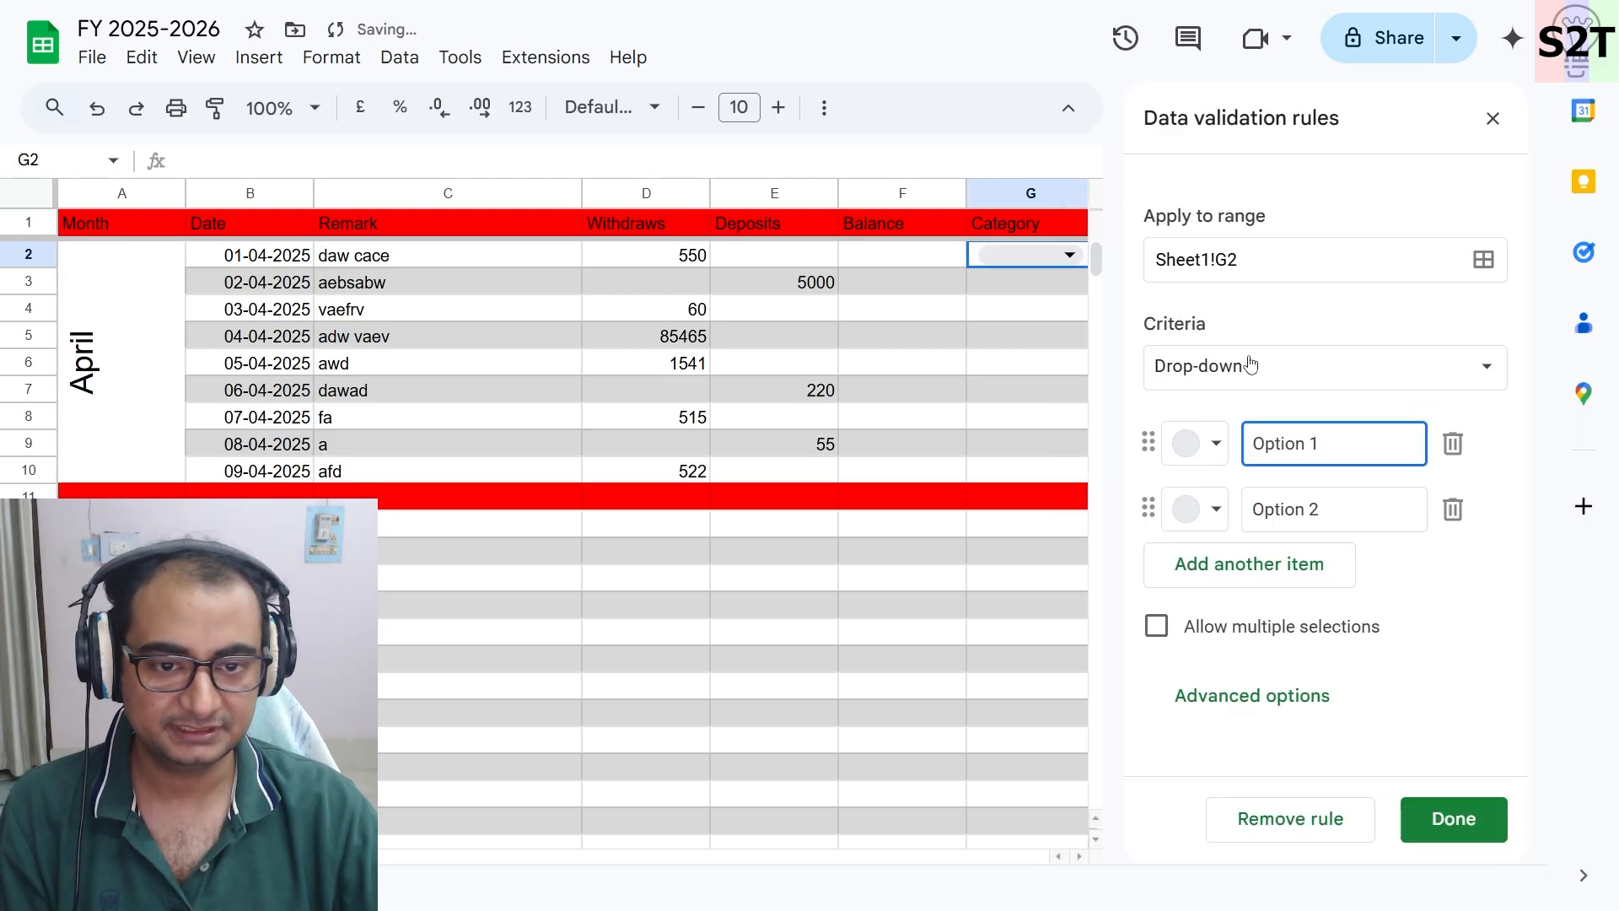
{"action": "triple_click", "coordinate": [1307, 443]}
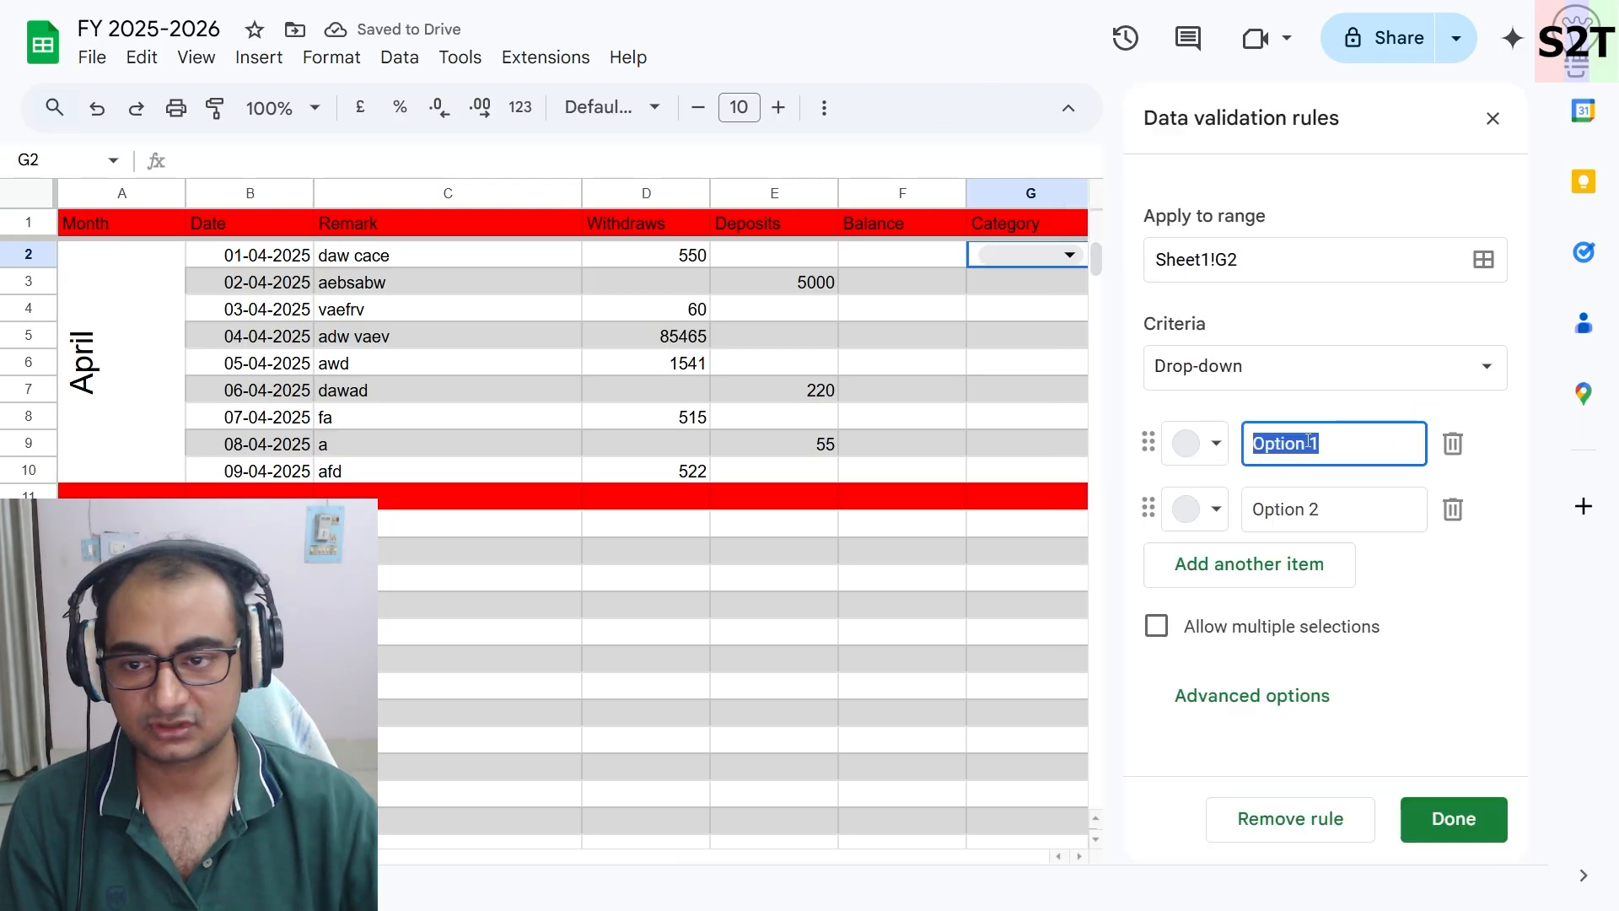
{"action": "type", "text": "F"}
{"action": "key", "text": "BackSpace"}
{"action": "type", "text": "FOOD"}
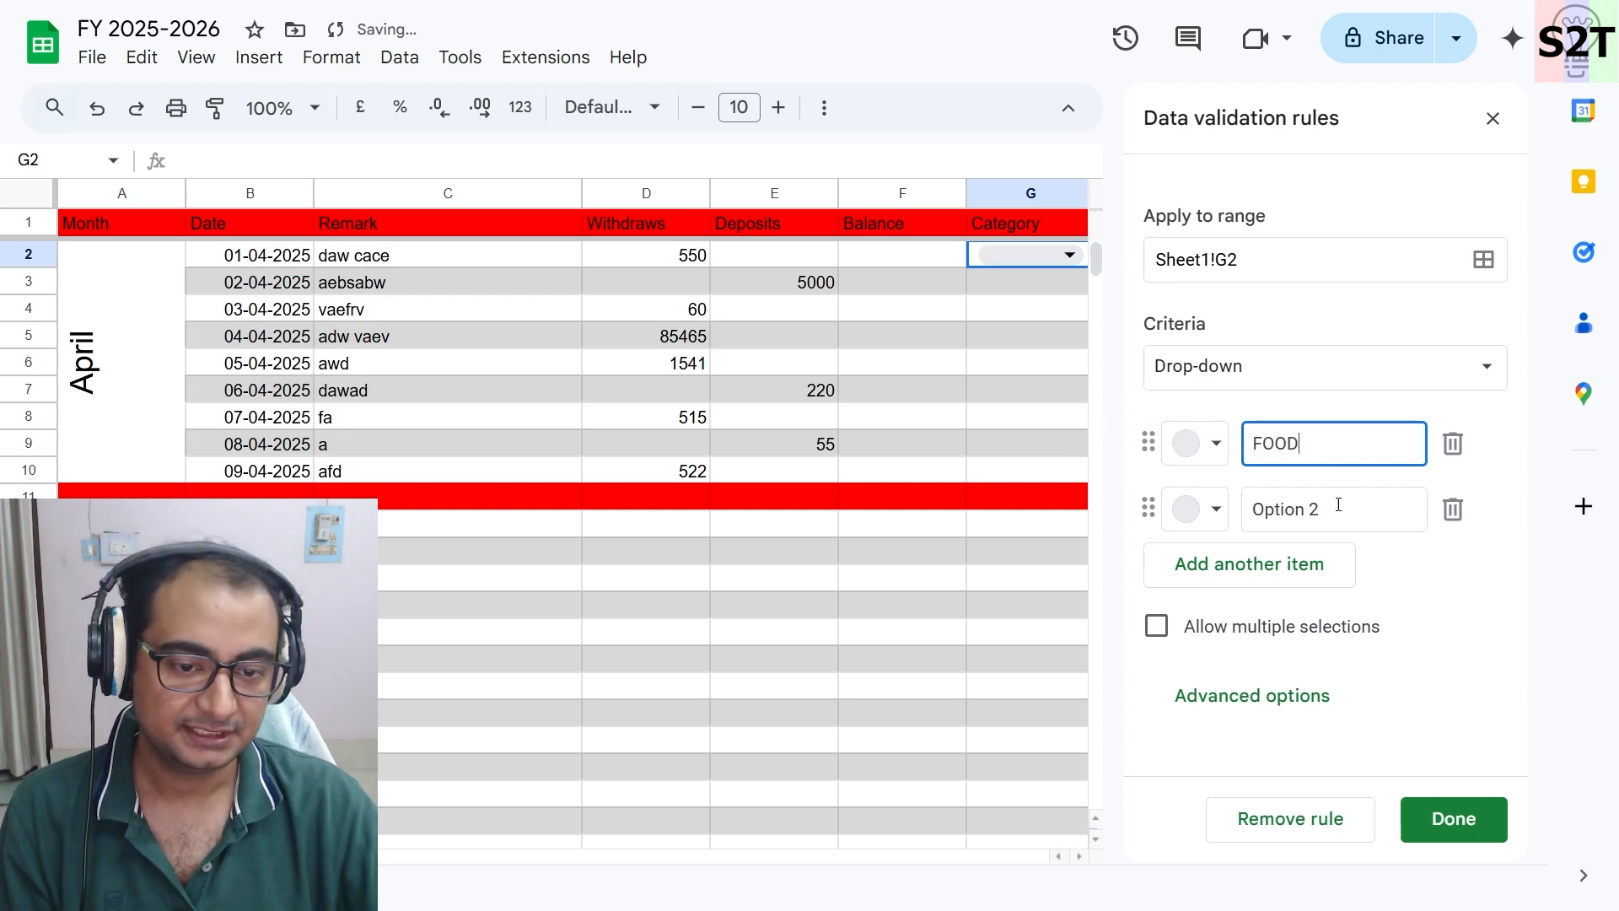
{"action": "left_click", "coordinate": [1338, 504]}
{"action": "type", "text": "Health"}
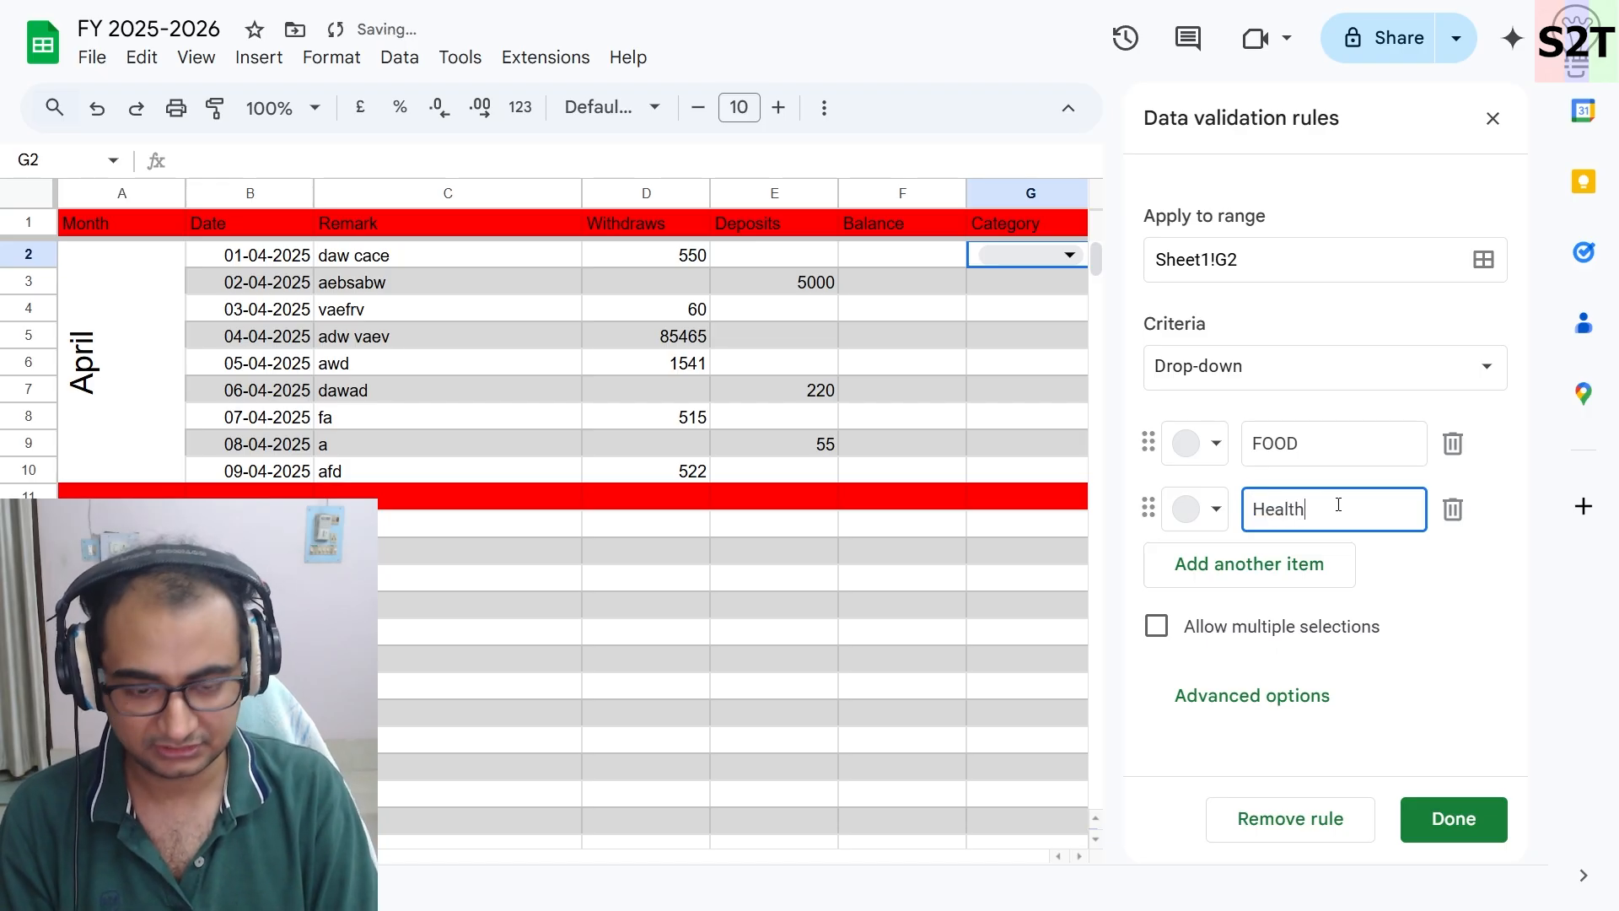
- Add a third drop-down option named Travel
{"action": "left_click", "coordinate": [1240, 573]}
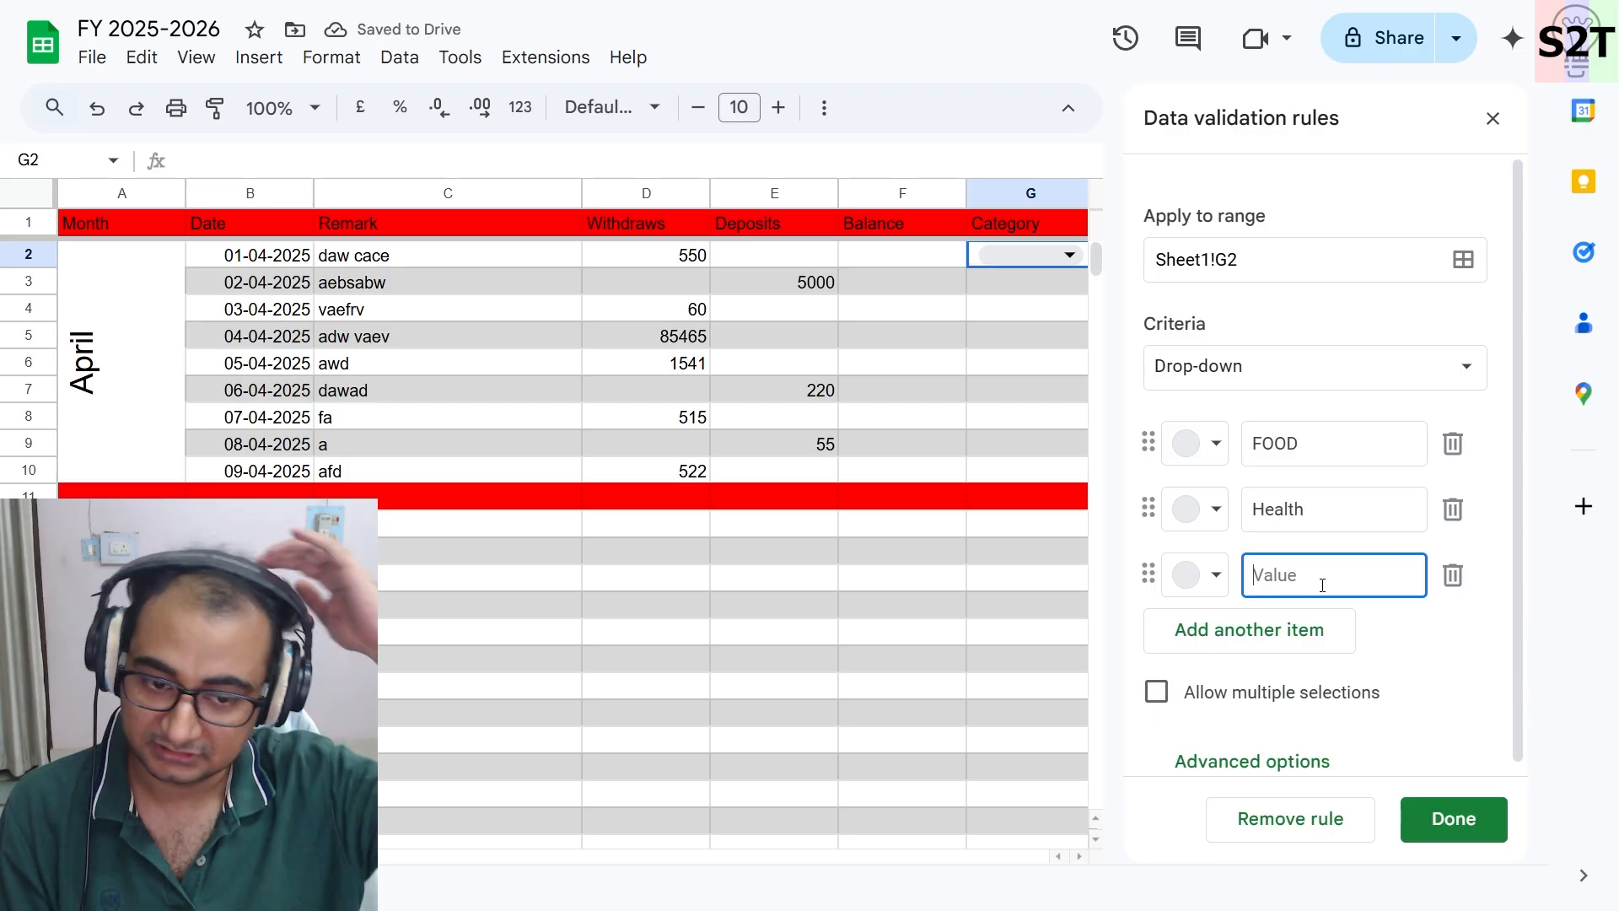
{"action": "type", "text": "travel"}
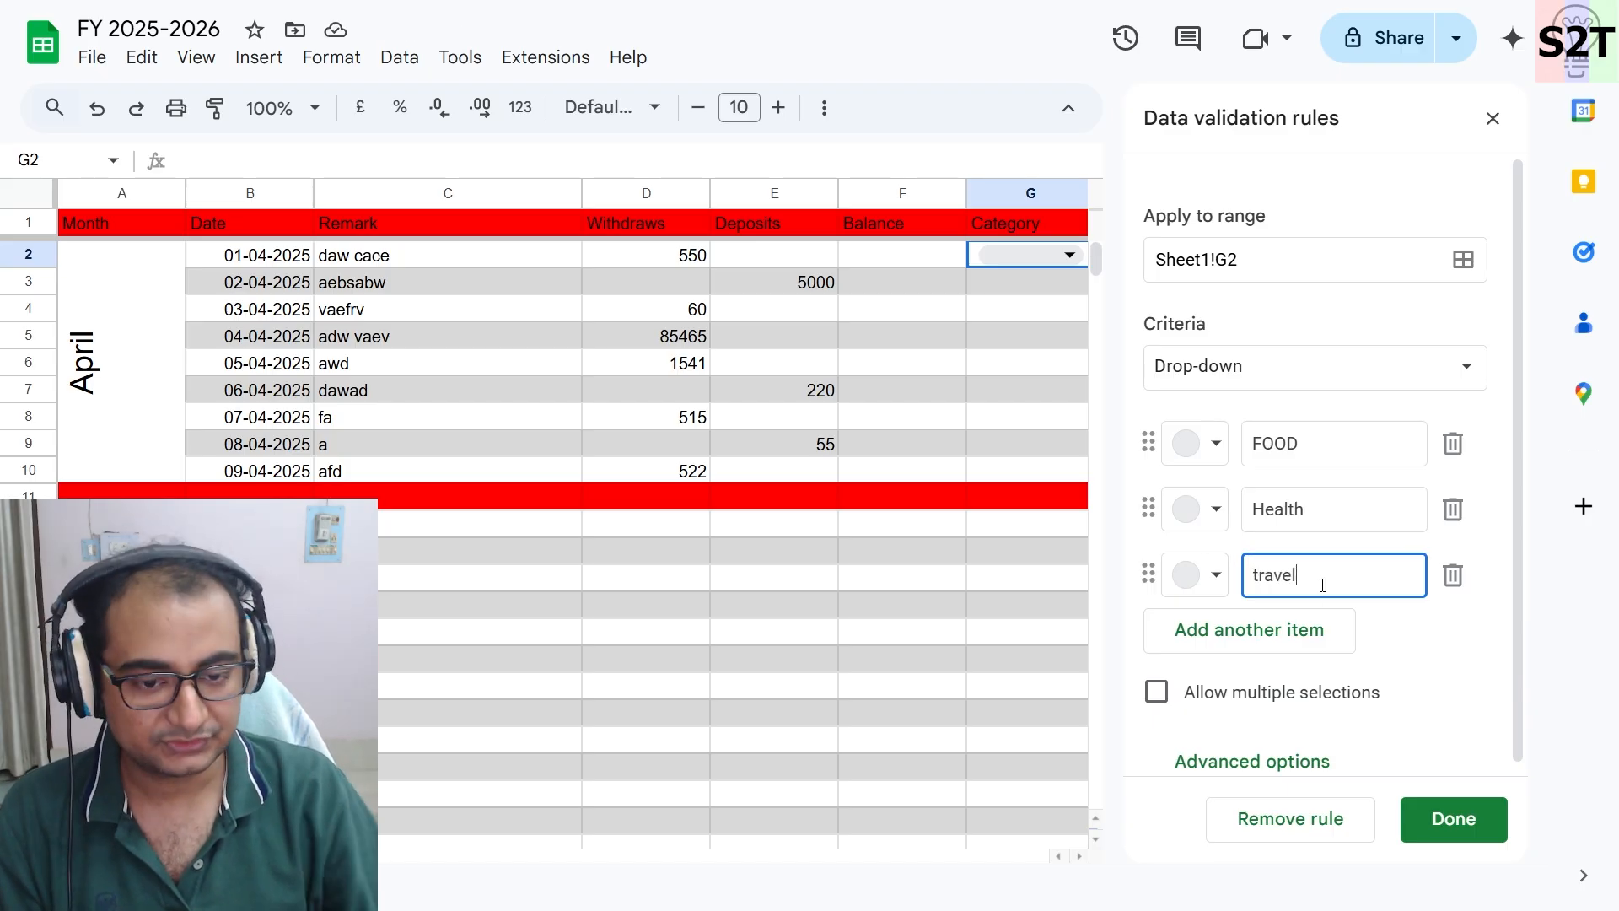
{"action": "left_click", "coordinate": [1292, 633]}
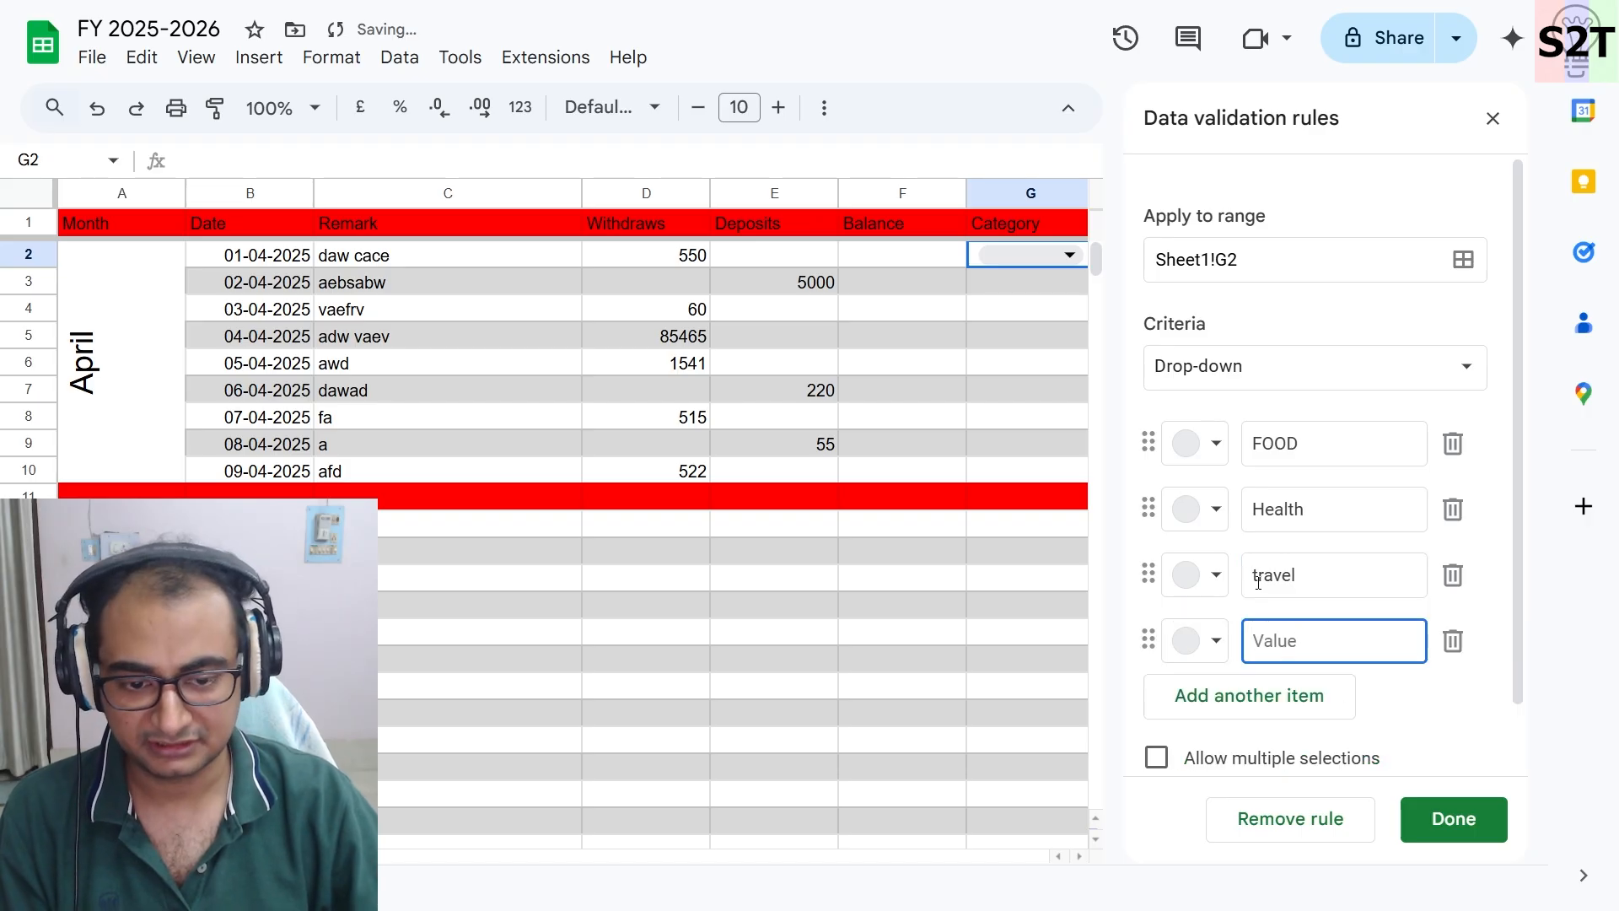
{"action": "left_click", "coordinate": [1258, 581]}
{"action": "key", "text": "Delete"}
{"action": "type", "text": "T"}
- Add the drop-down options Adsence and interest
{"action": "left_click", "coordinate": [1265, 640]}
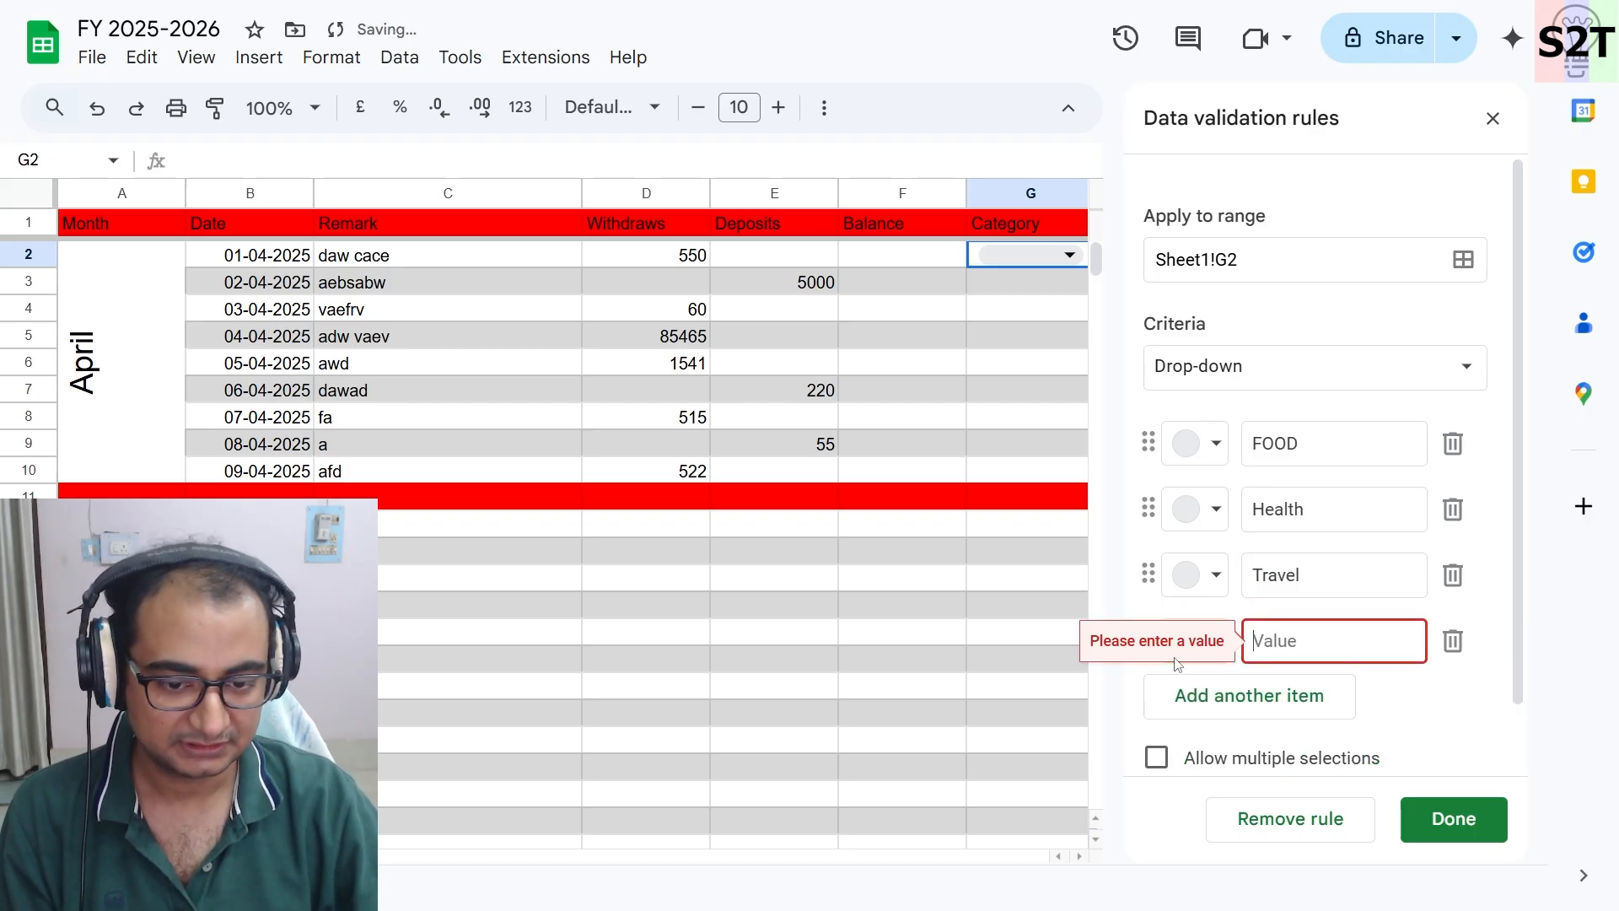
{"action": "type", "text": "Adsence"}
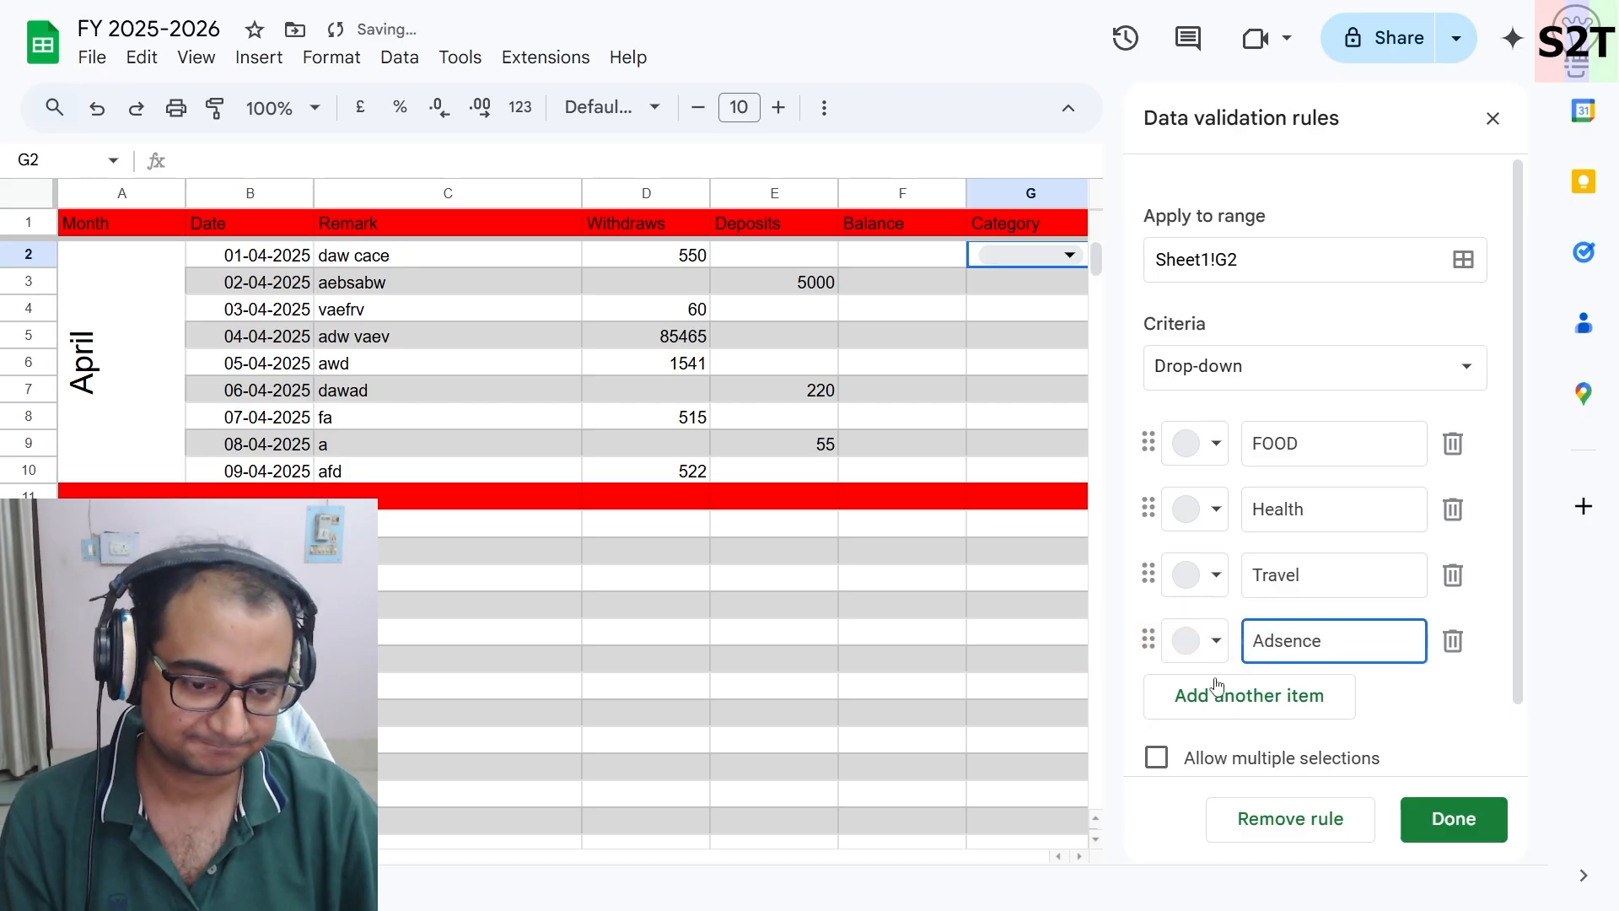
{"action": "left_click", "coordinate": [1216, 686]}
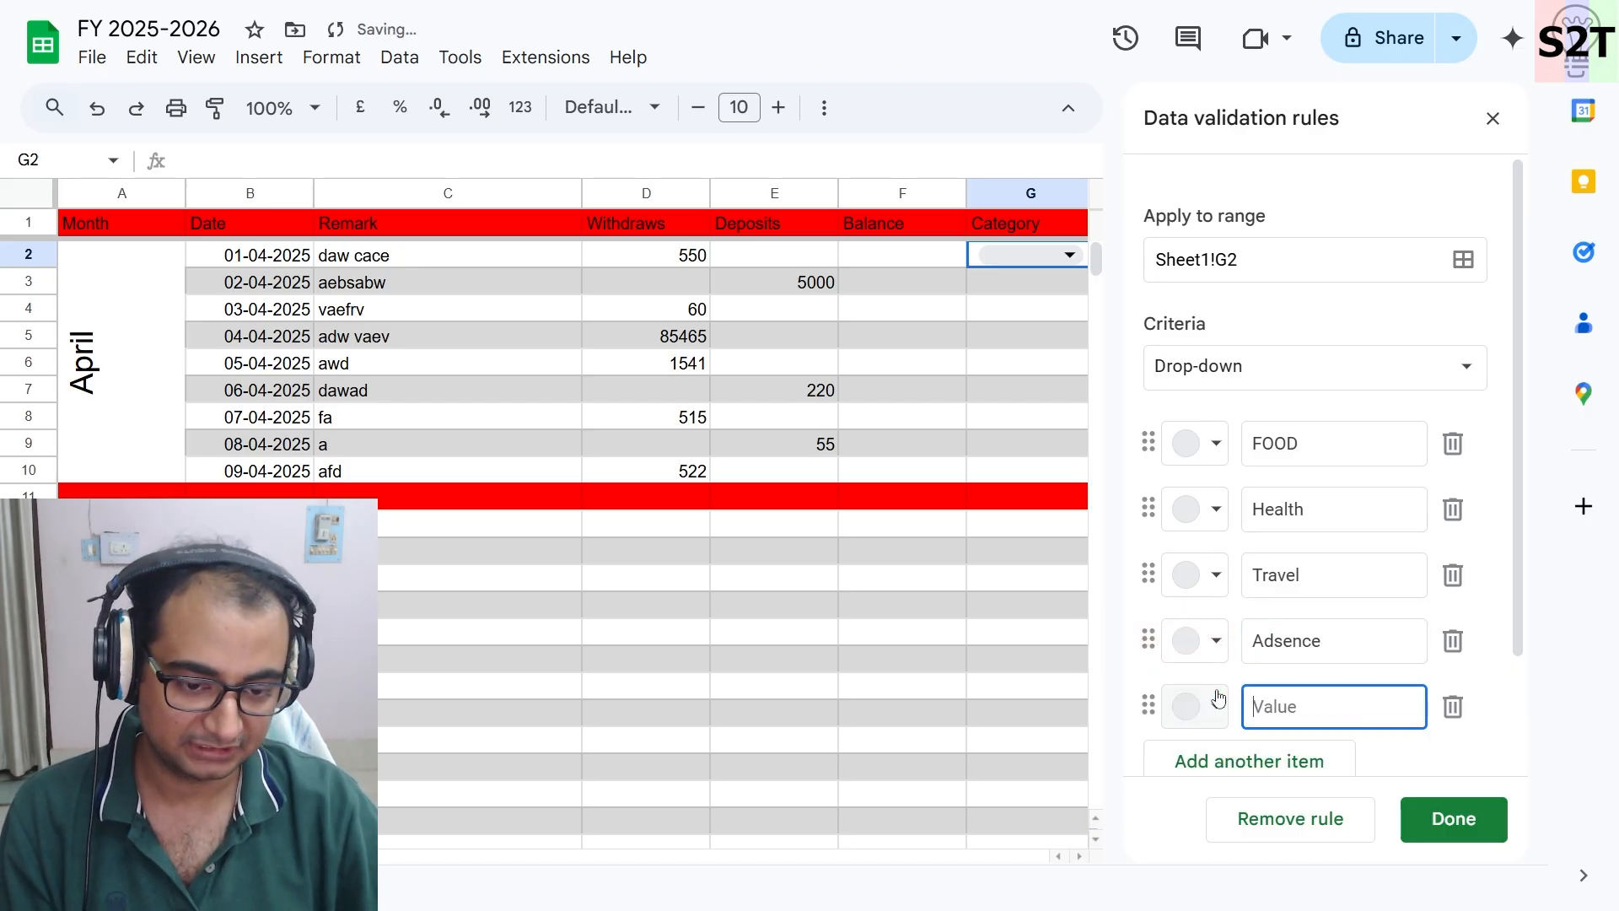
{"action": "type", "text": "interest"}
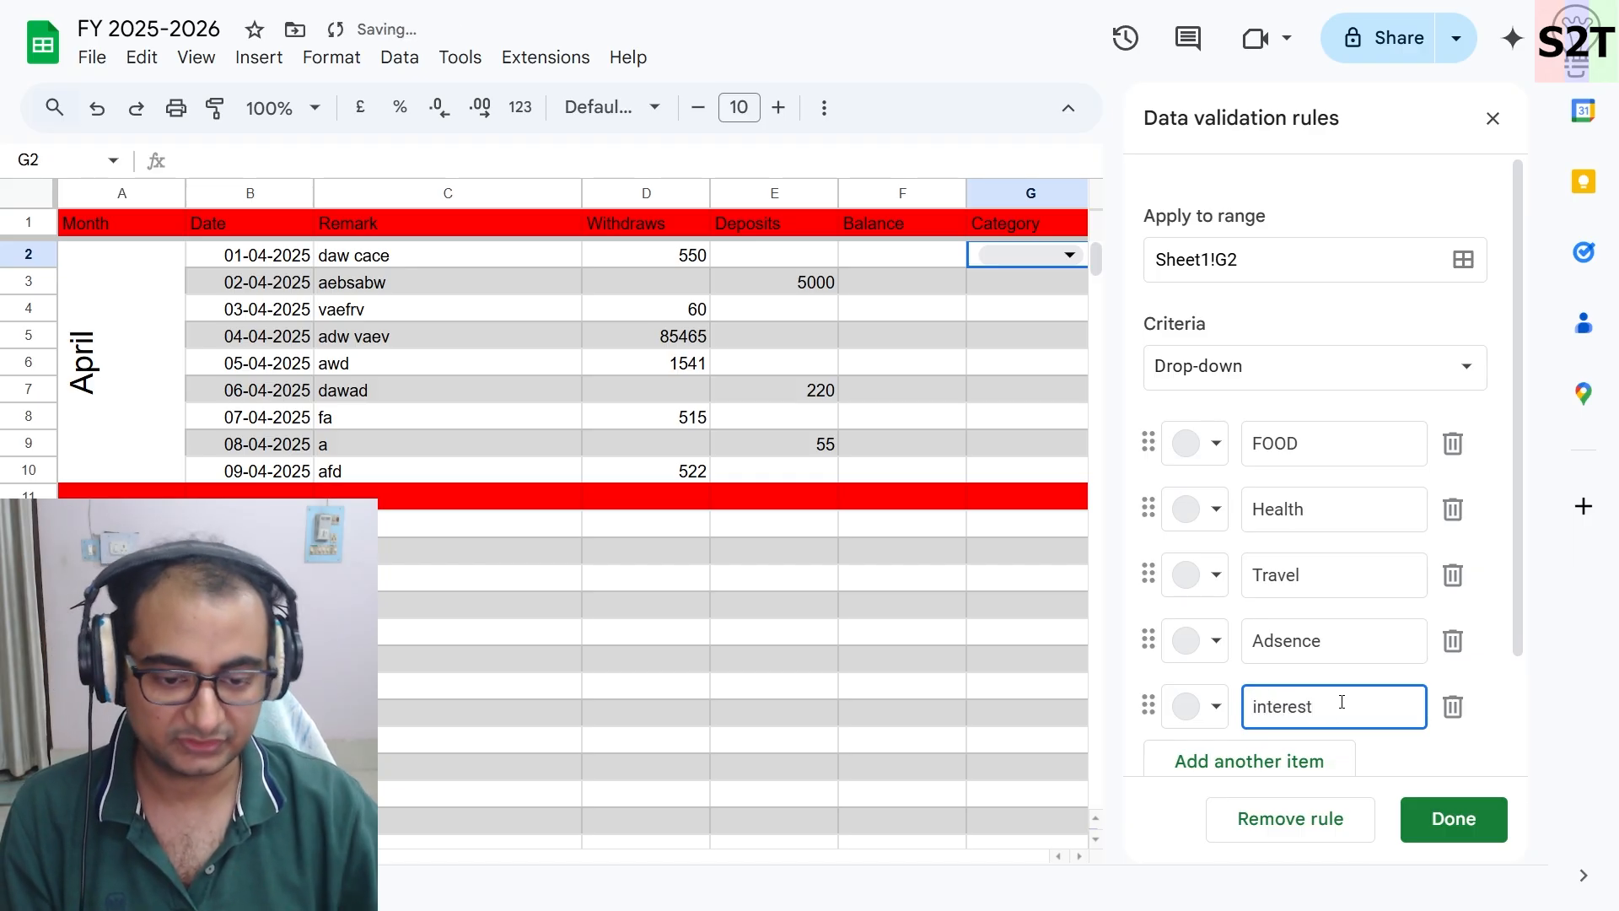
- Add a drop-down option named Return and capitalise the interest option to Interest
{"action": "left_click", "coordinate": [1312, 760]}
{"action": "type", "text": "return"}
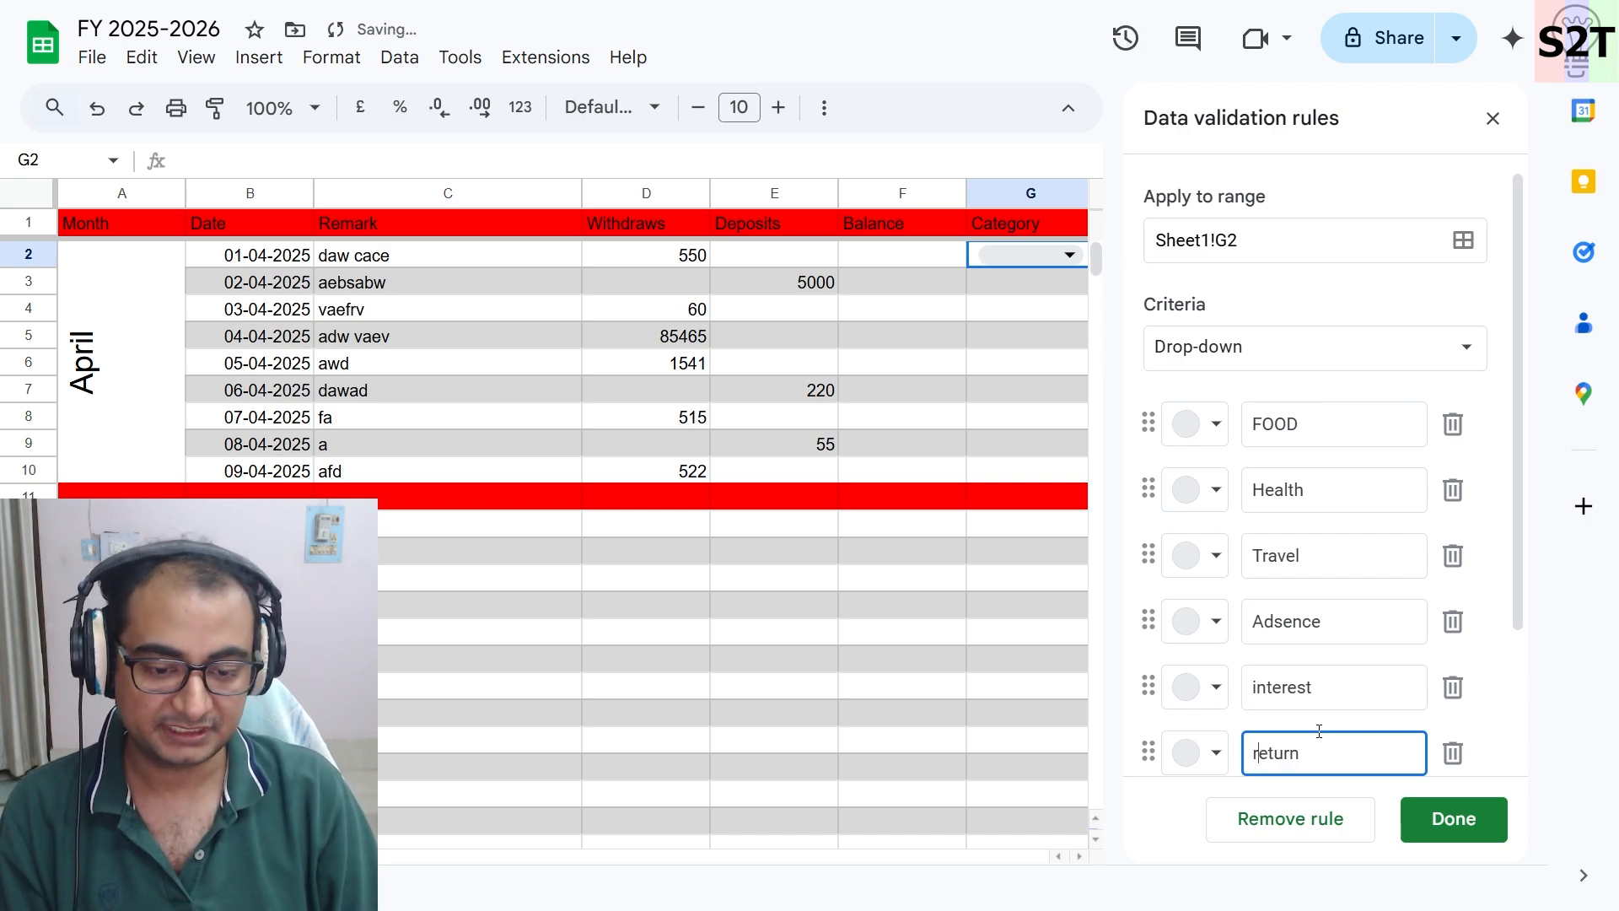
{"action": "key", "text": "Delete"}
{"action": "type", "text": "R"}
{"action": "left_click", "coordinate": [1254, 687]}
{"action": "key", "text": "Delete"}
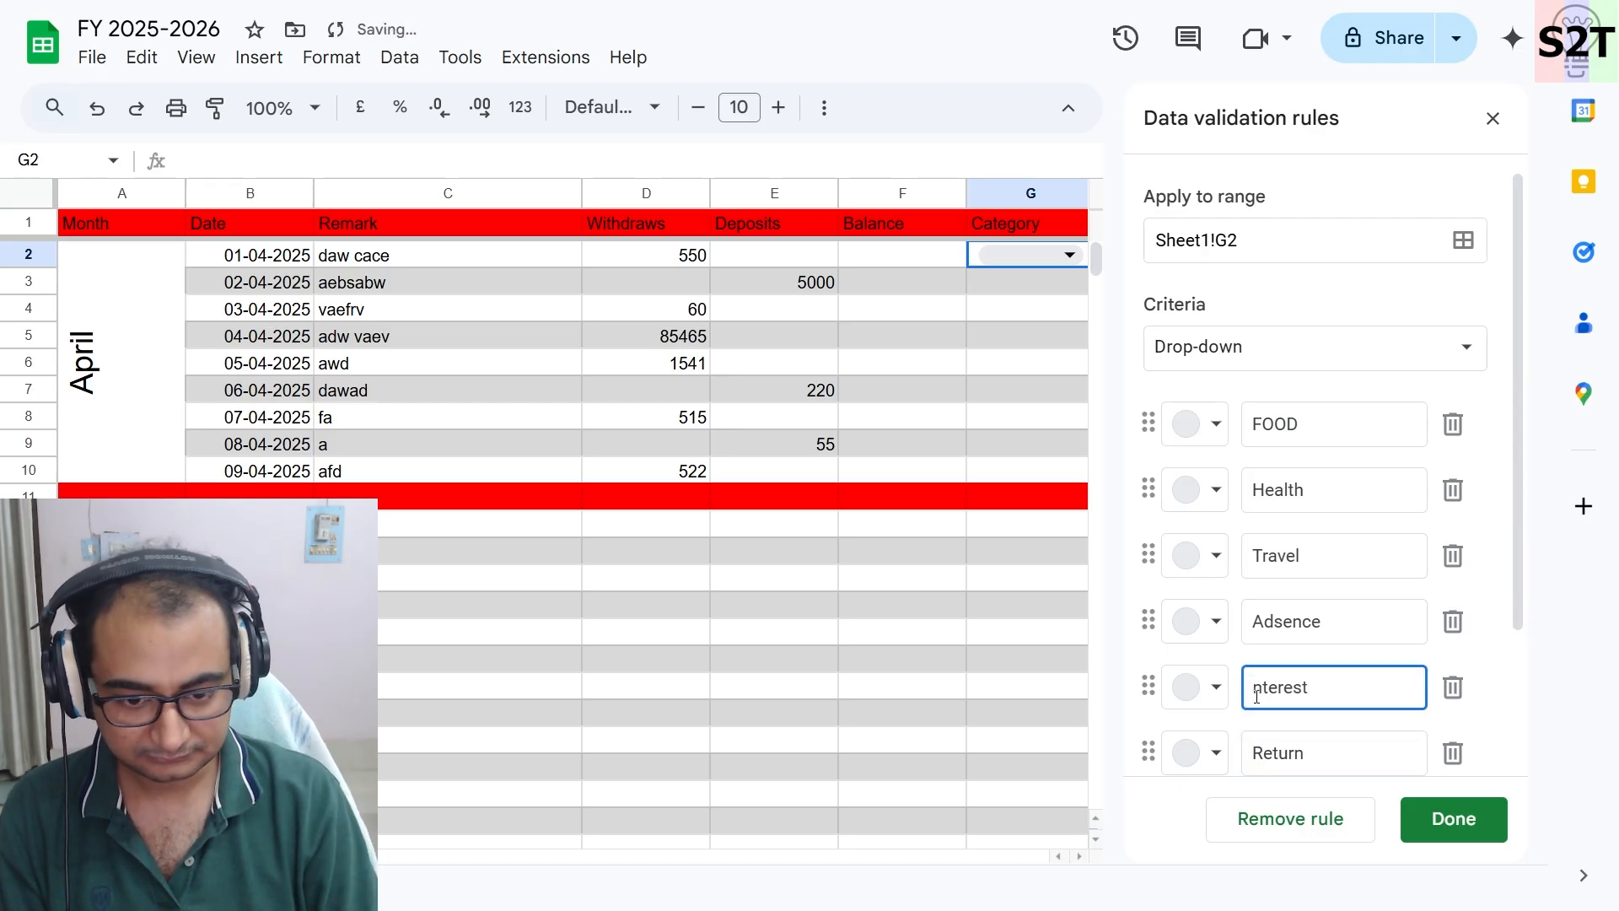
{"action": "type", "text": "I"}
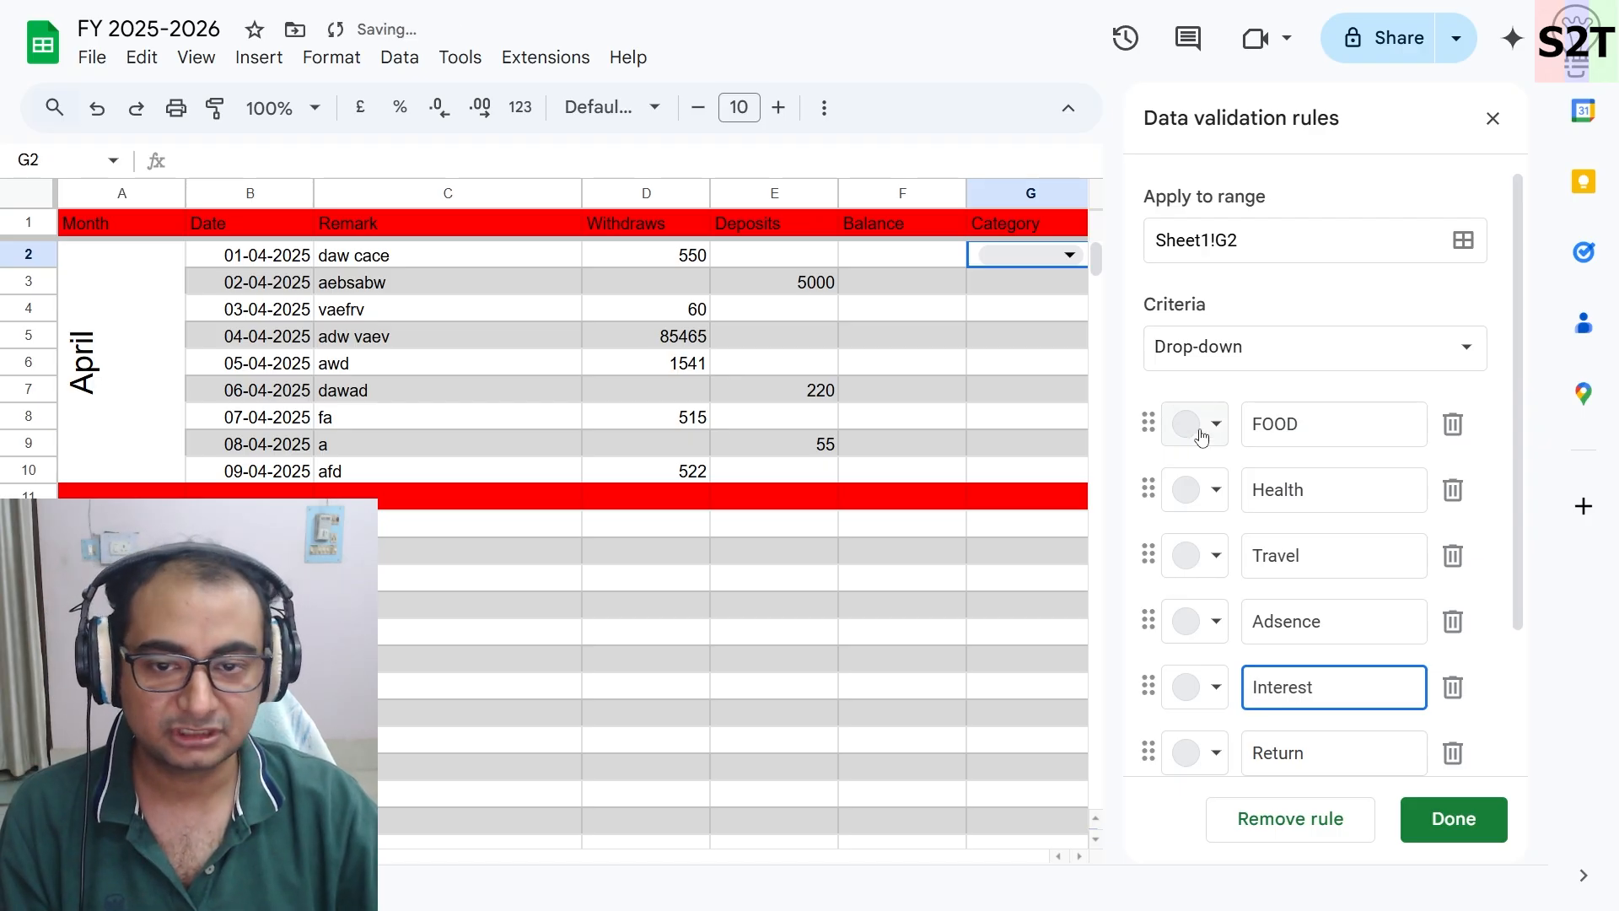
- Give the FOOD option a custom background colour of RGB 255, 0, 0
{"action": "left_click", "coordinate": [1201, 437]}
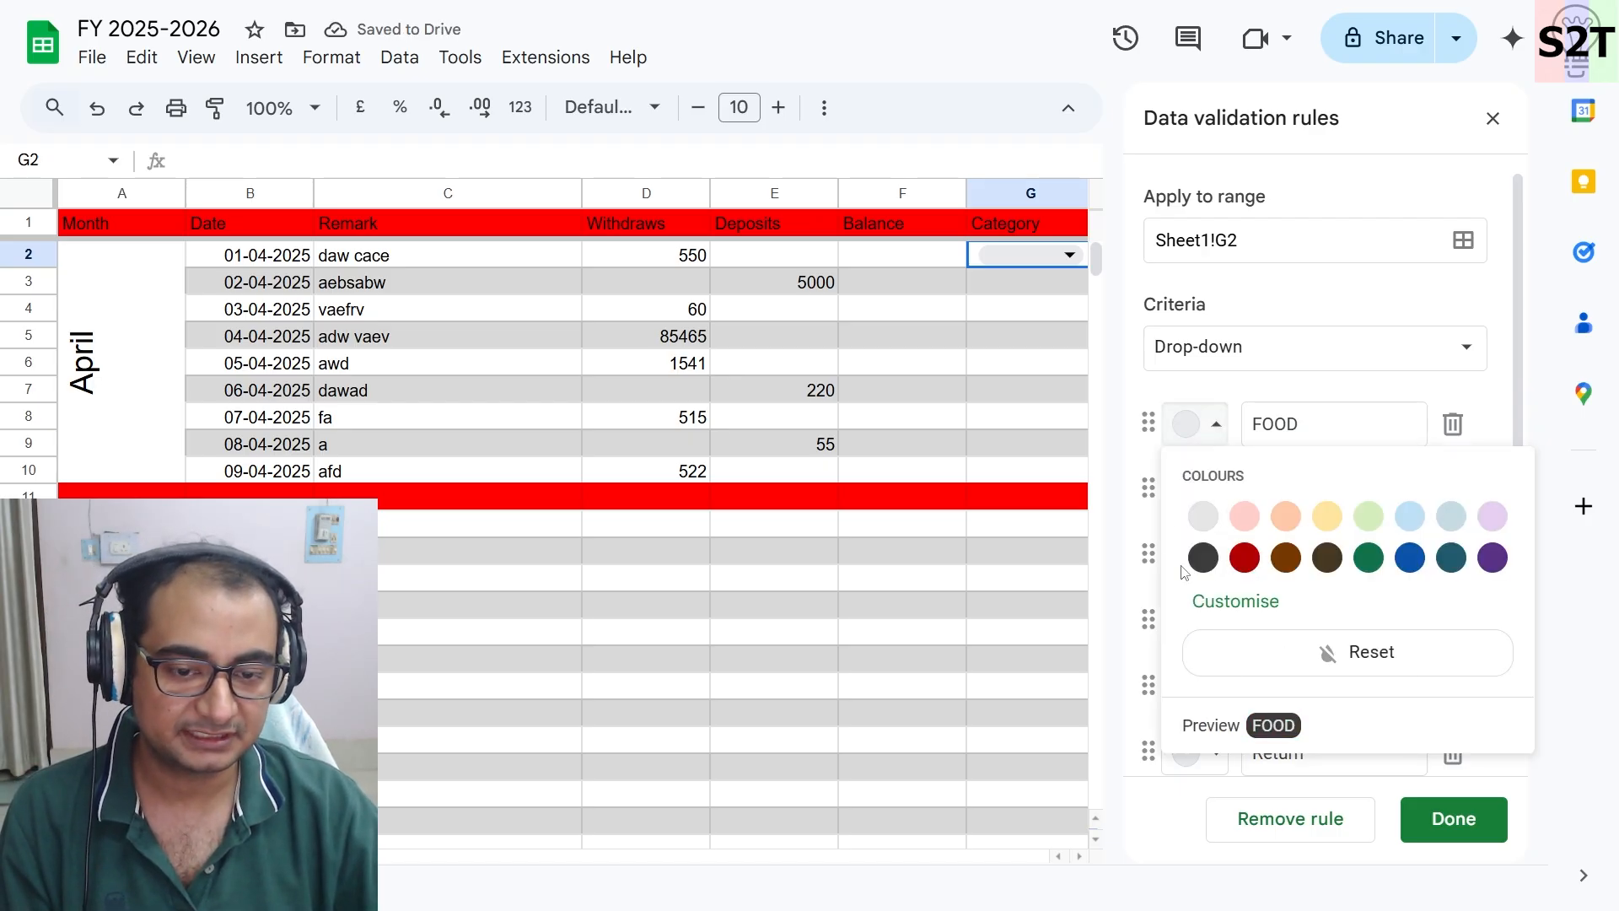
{"action": "left_click", "coordinate": [1260, 606]}
{"action": "left_click_drag", "start_coordinate": [1543, 705], "coordinate": [1478, 693]}
{"action": "left_click", "coordinate": [1308, 793]}
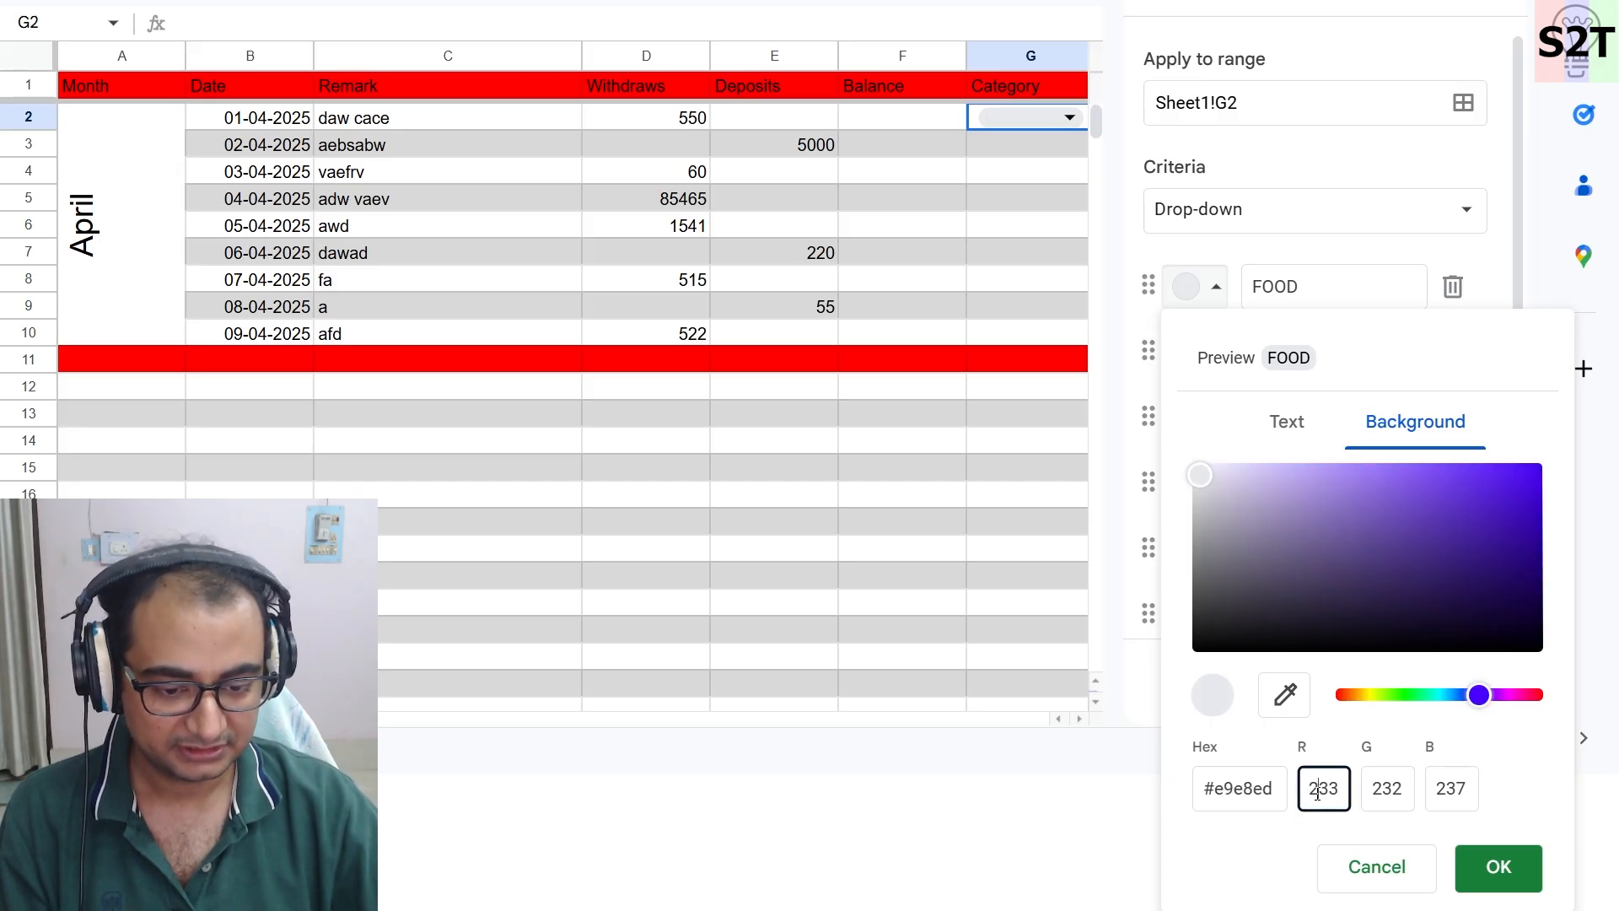
{"action": "double_click", "coordinate": [1318, 793]}
{"action": "type", "text": "255"}
{"action": "type", "text": "0"}
{"action": "key", "text": "Tab"}
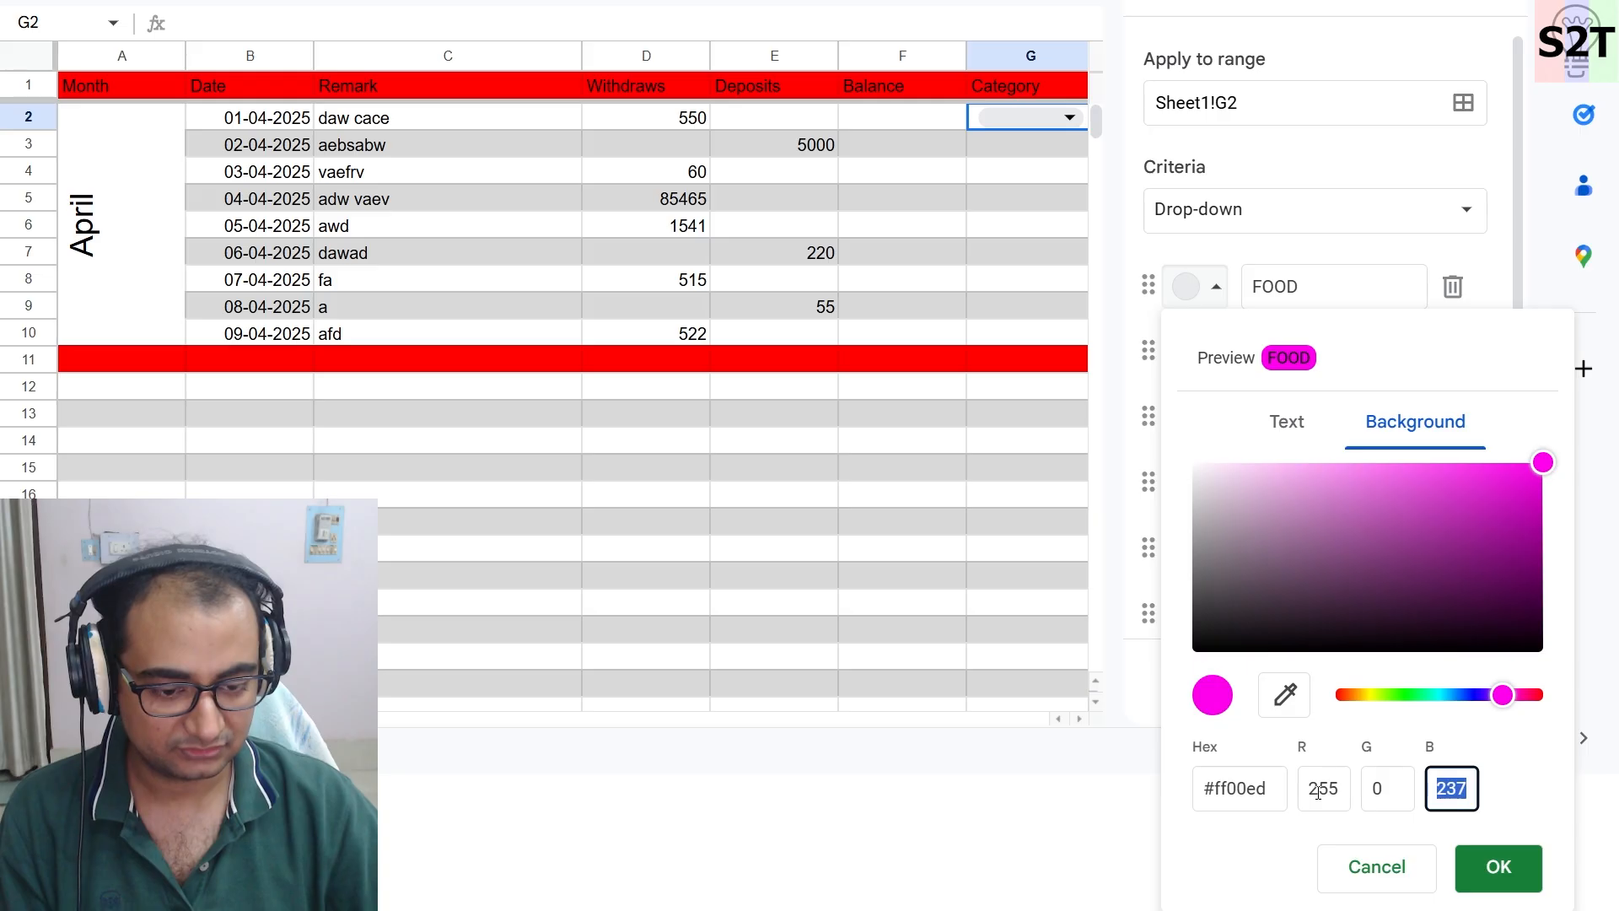
{"action": "type", "text": "0"}
{"action": "left_click", "coordinate": [1498, 867]}
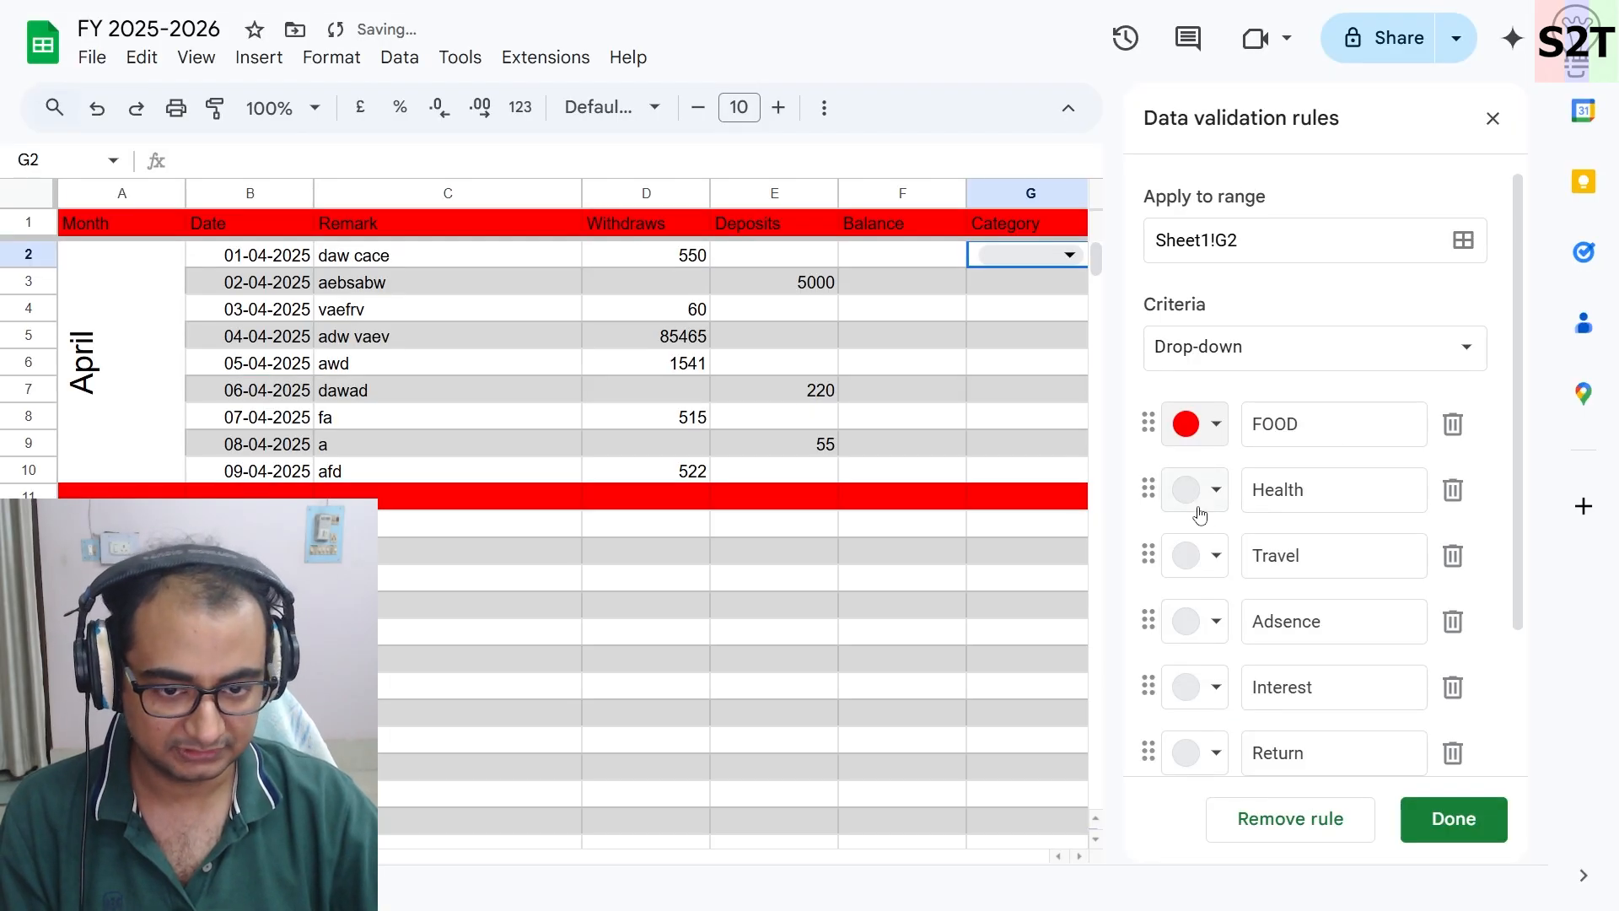
- Give the Health option a custom background colour of RGB 255, 50, 50
{"action": "left_click", "coordinate": [1197, 499]}
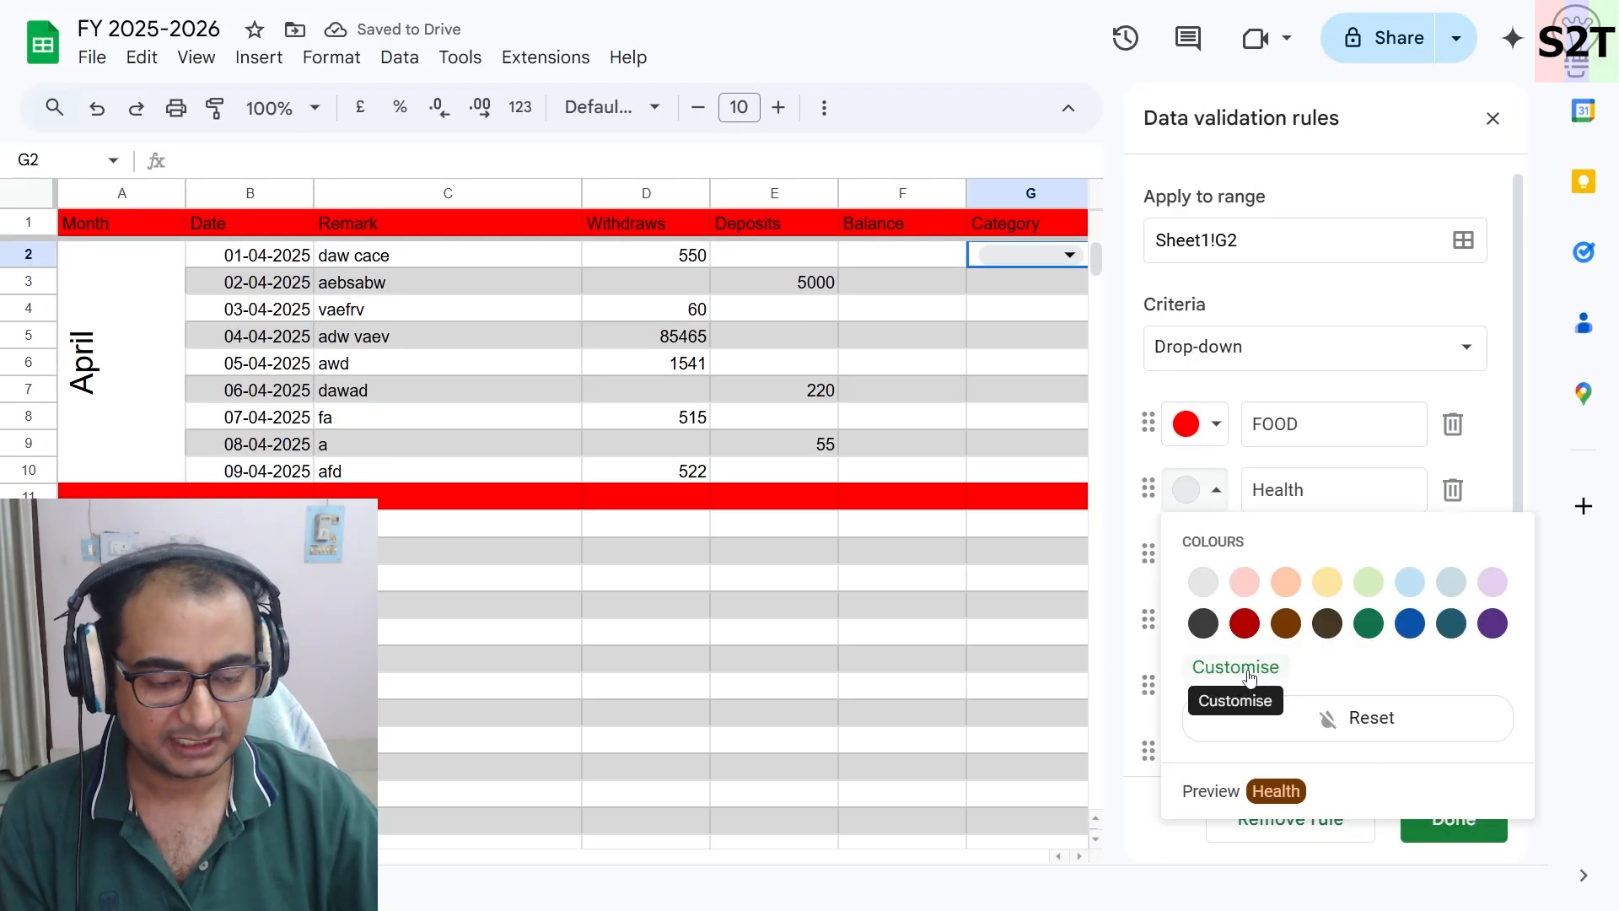
{"action": "left_click", "coordinate": [1250, 677]}
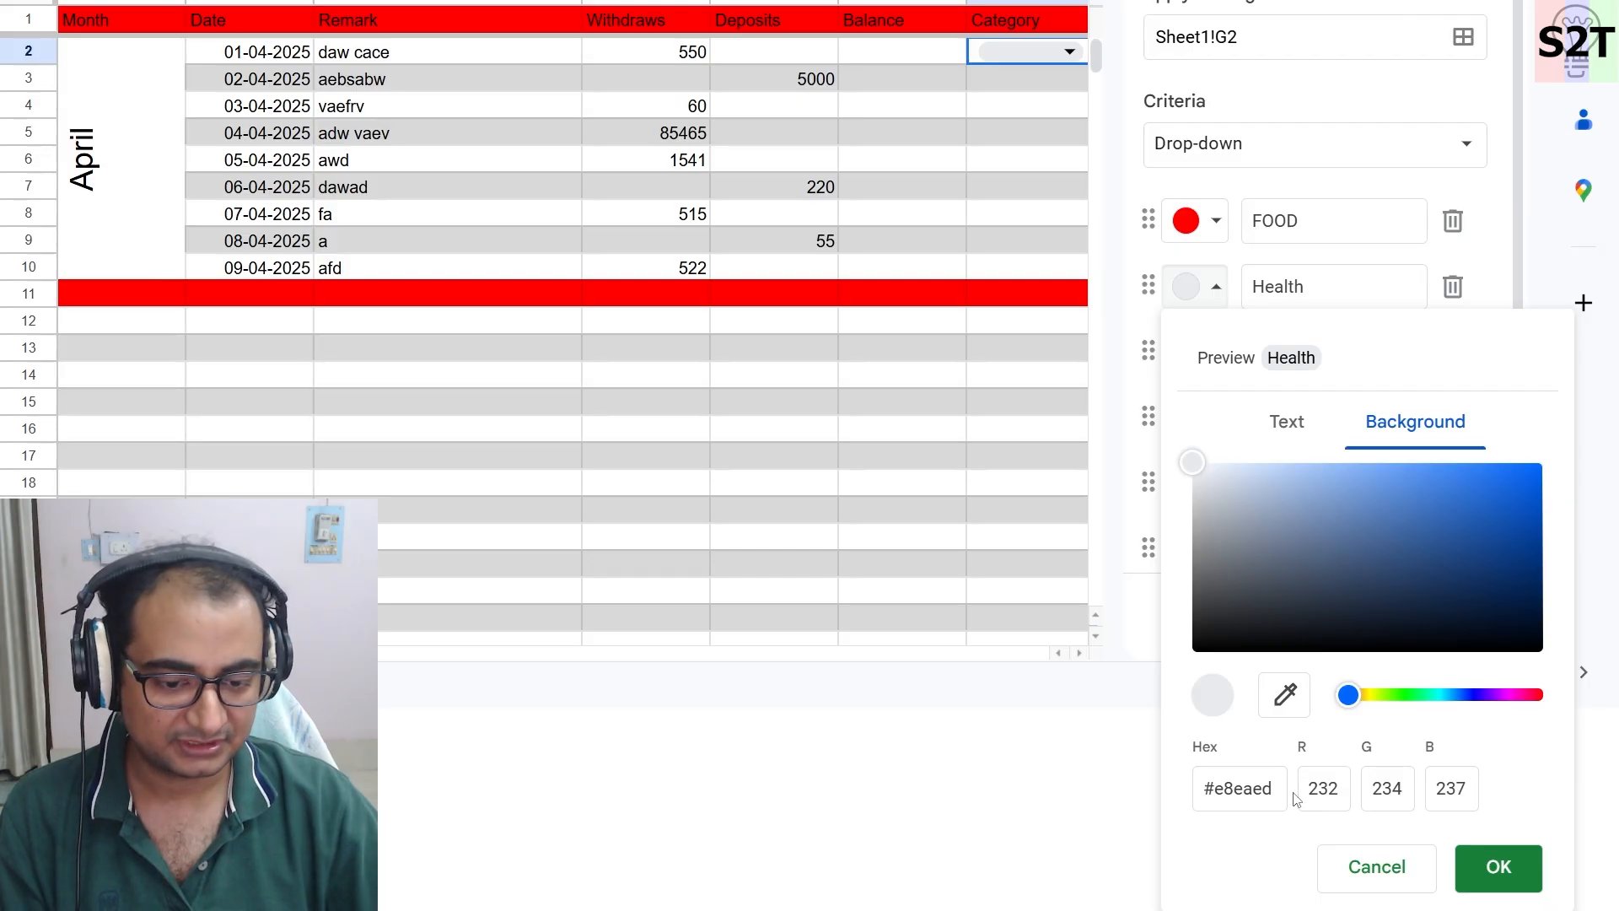
{"action": "left_click", "coordinate": [1321, 789]}
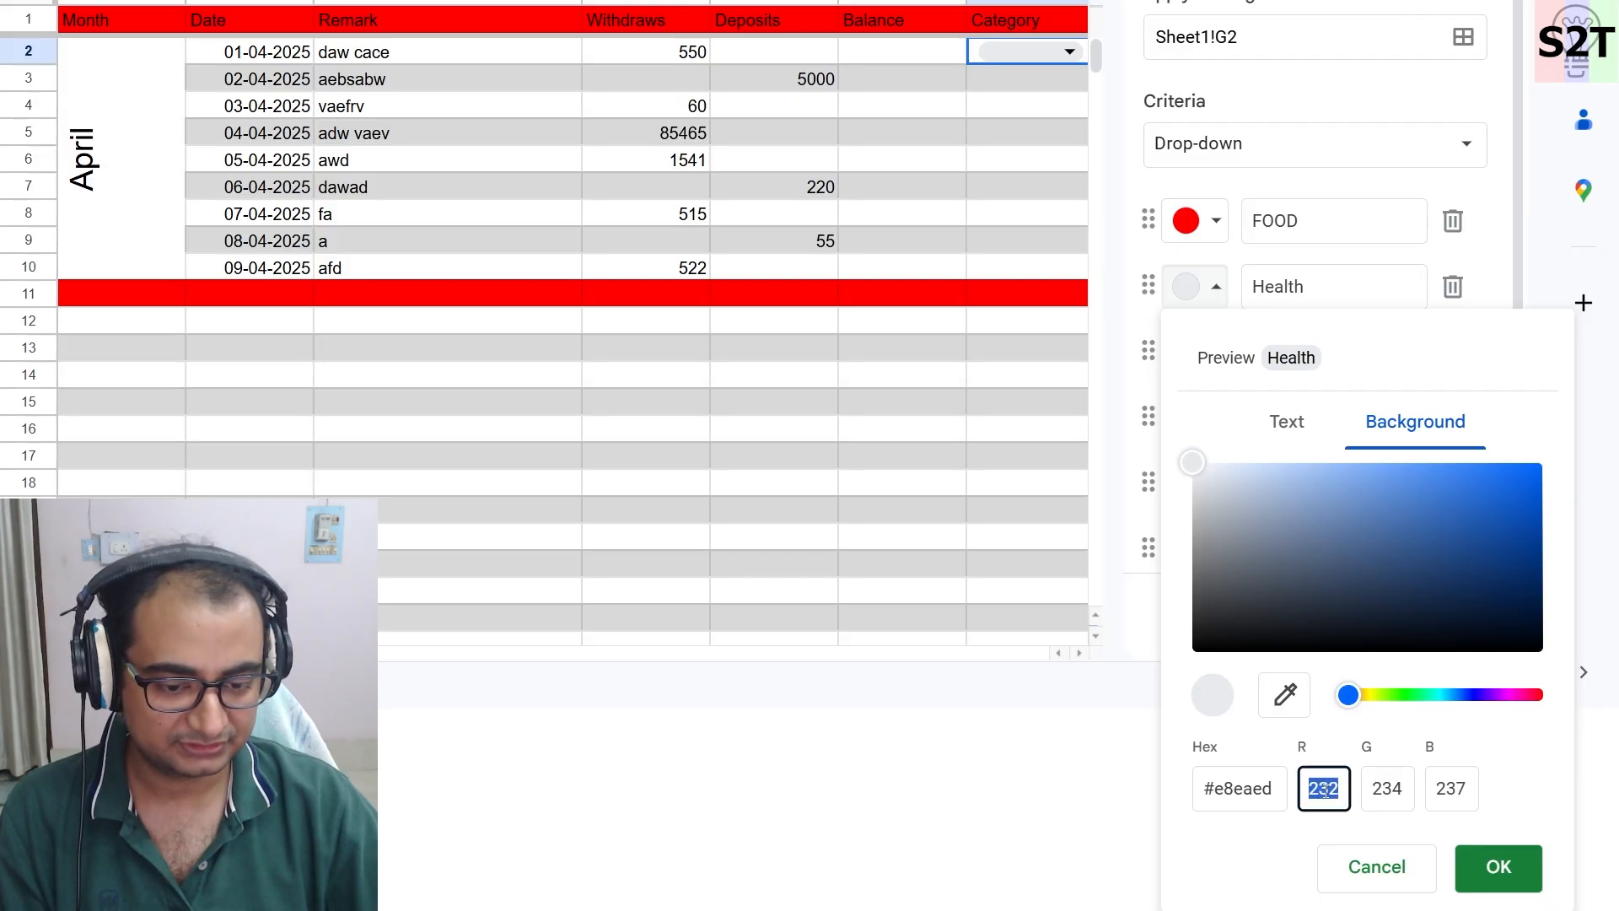
{"action": "type", "text": "255"}
{"action": "key", "text": "Tab"}
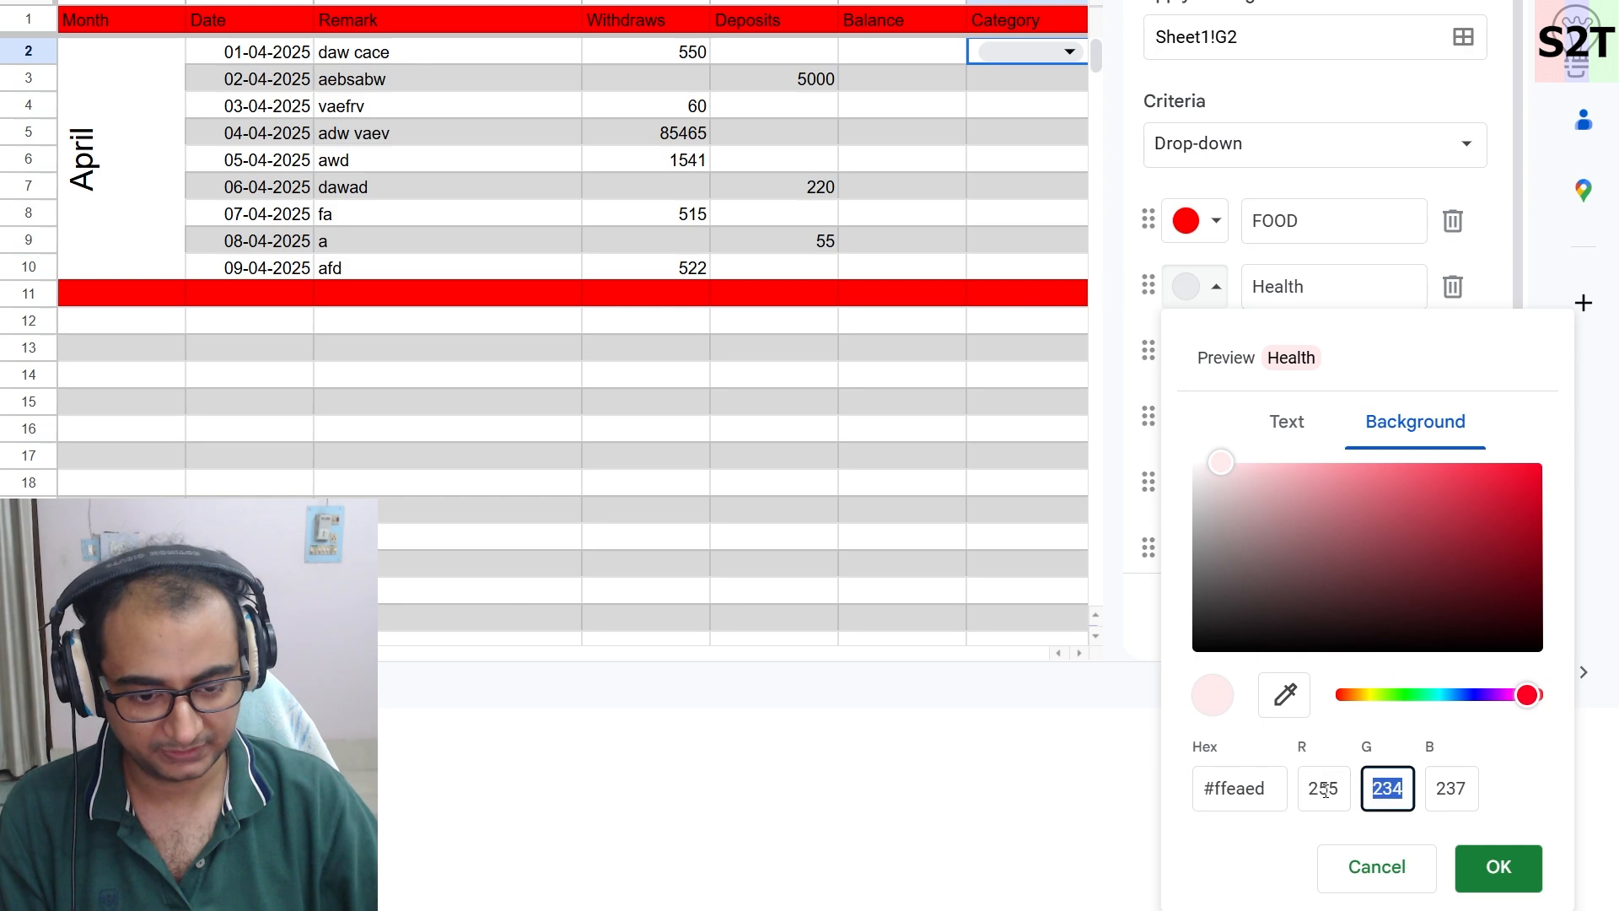
{"action": "type", "text": "50"}
{"action": "key", "text": "Tab"}
{"action": "type", "text": "50"}
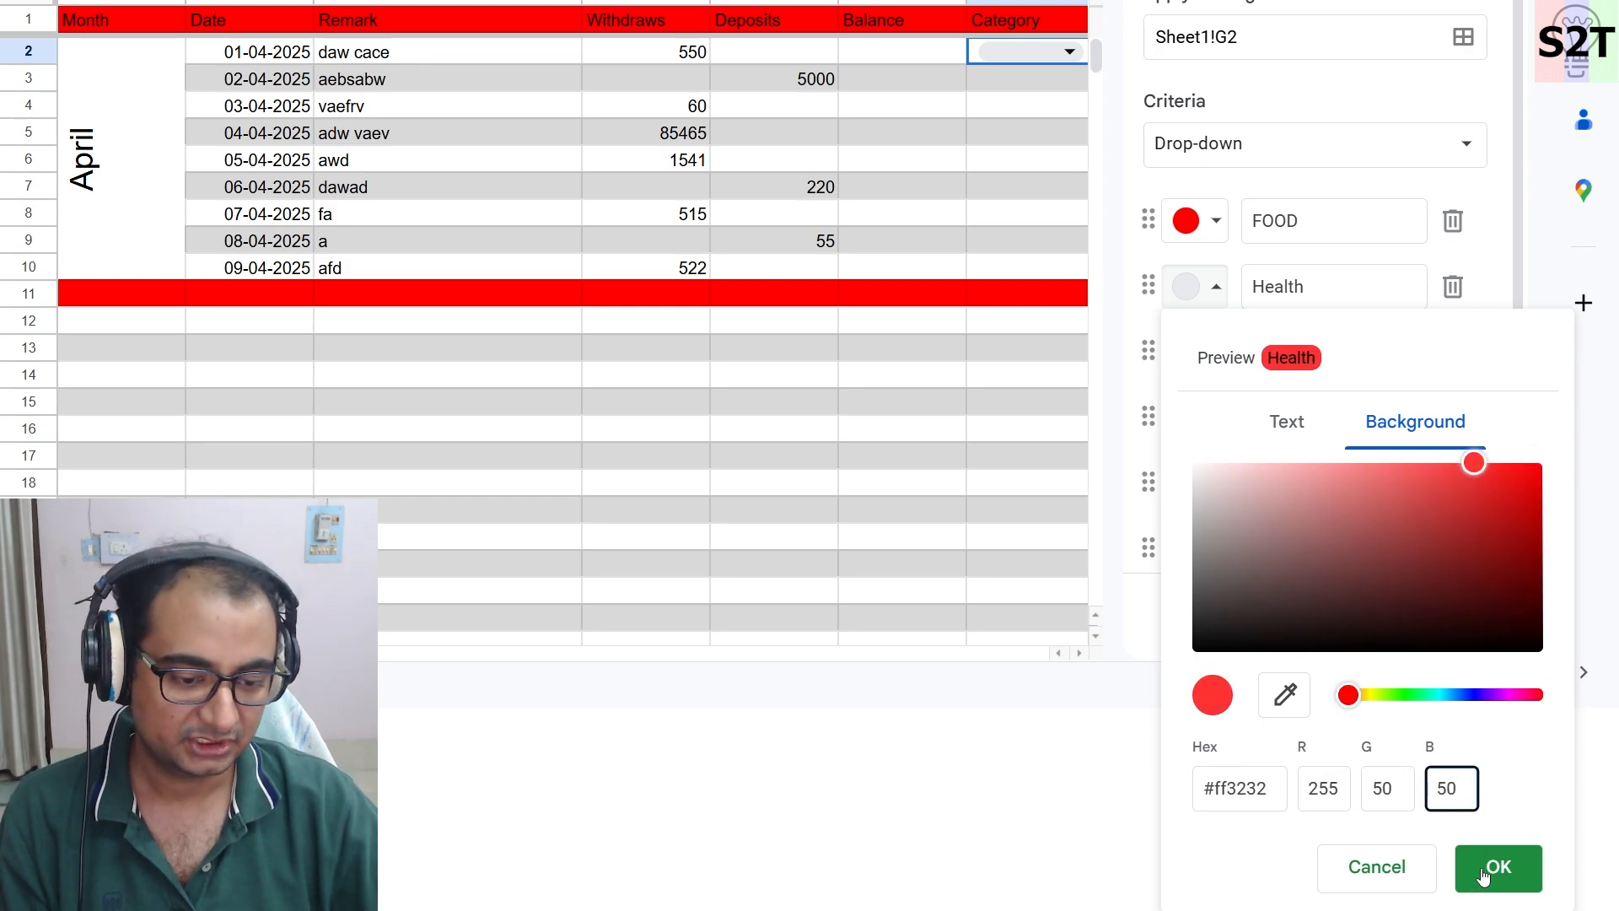
{"action": "left_click", "coordinate": [1483, 877]}
- Give the Travel option a custom background colour of RGB 255, 100, 100
{"action": "left_click", "coordinate": [1189, 555]}
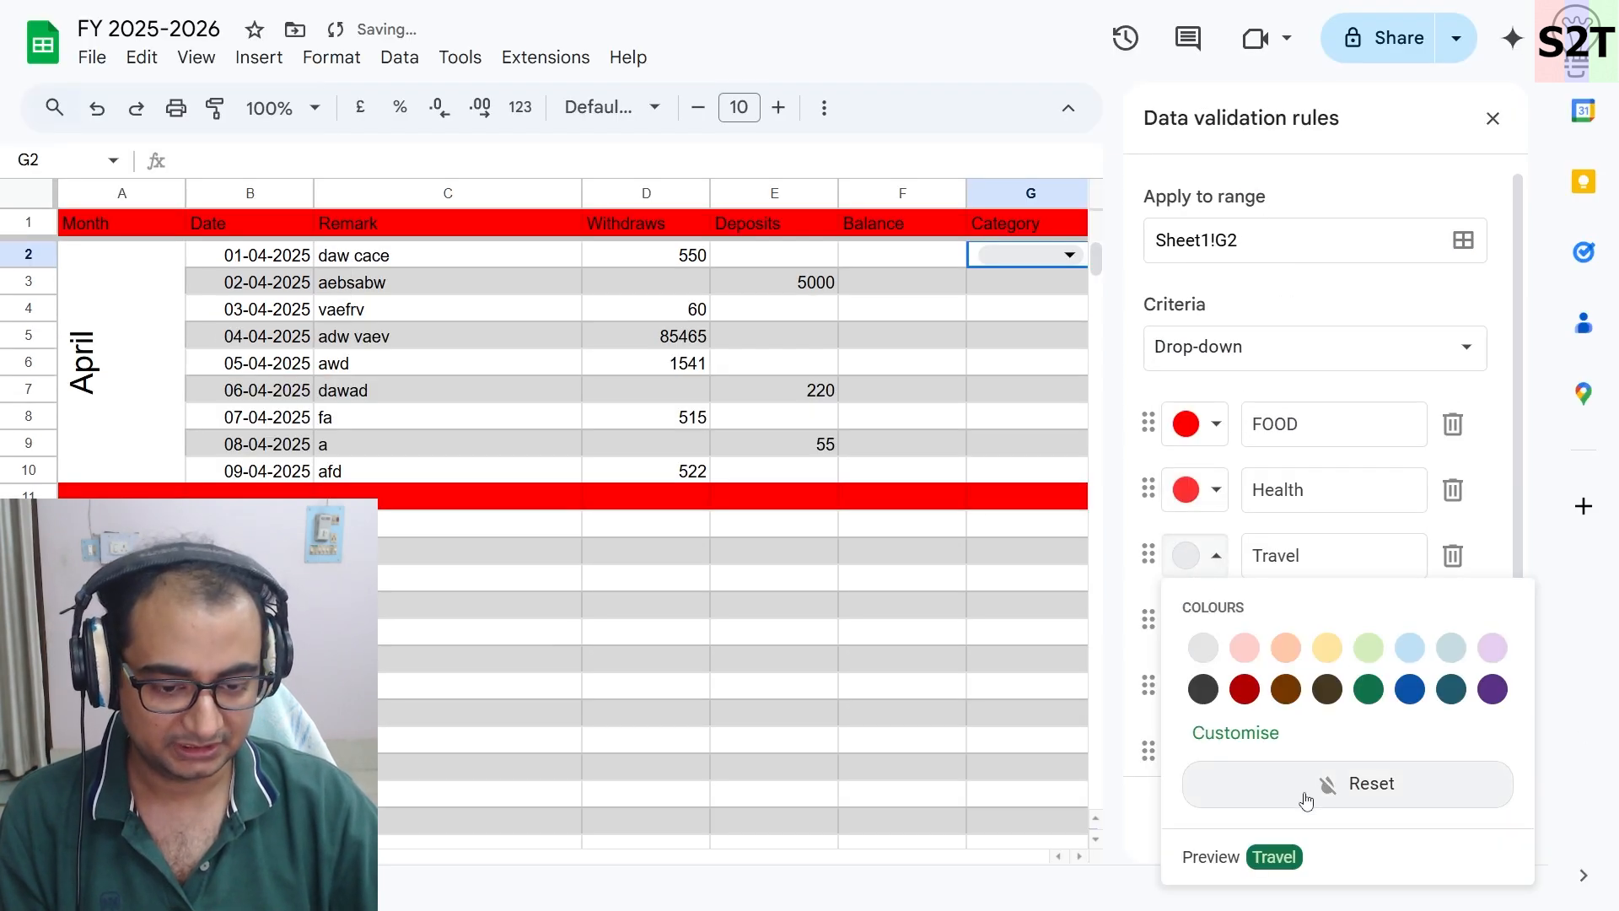
{"action": "left_click", "coordinate": [1234, 733]}
{"action": "double_click", "coordinate": [1319, 786]}
{"action": "type", "text": "255"}
{"action": "key", "text": "Tab"}
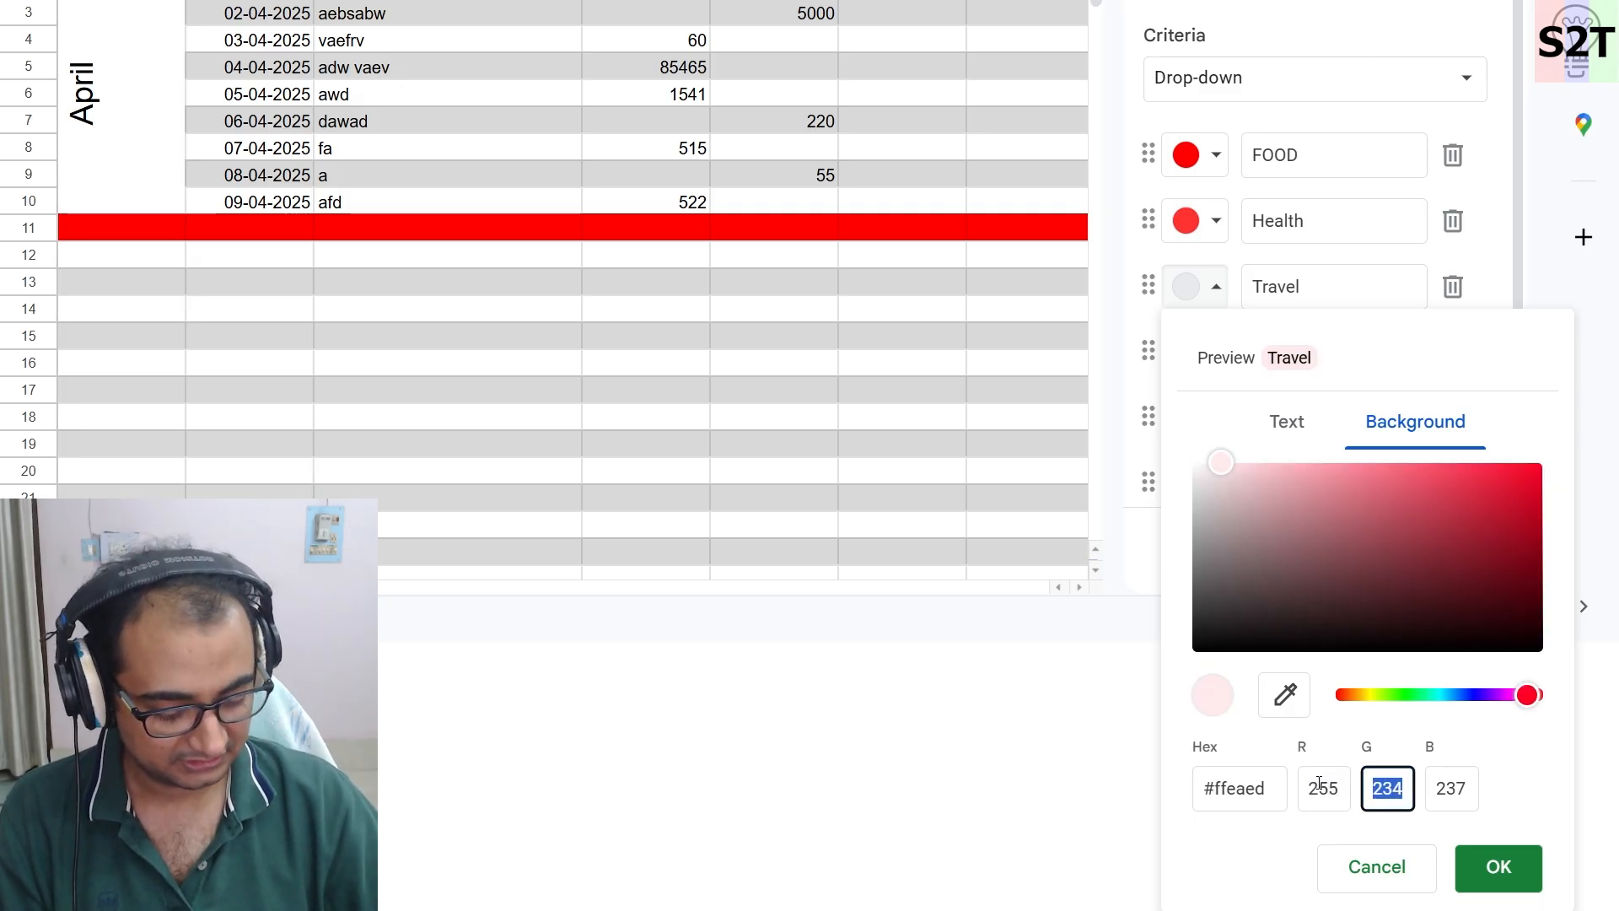
{"action": "type", "text": "100"}
{"action": "key", "text": "Tab"}
{"action": "type", "text": "100"}
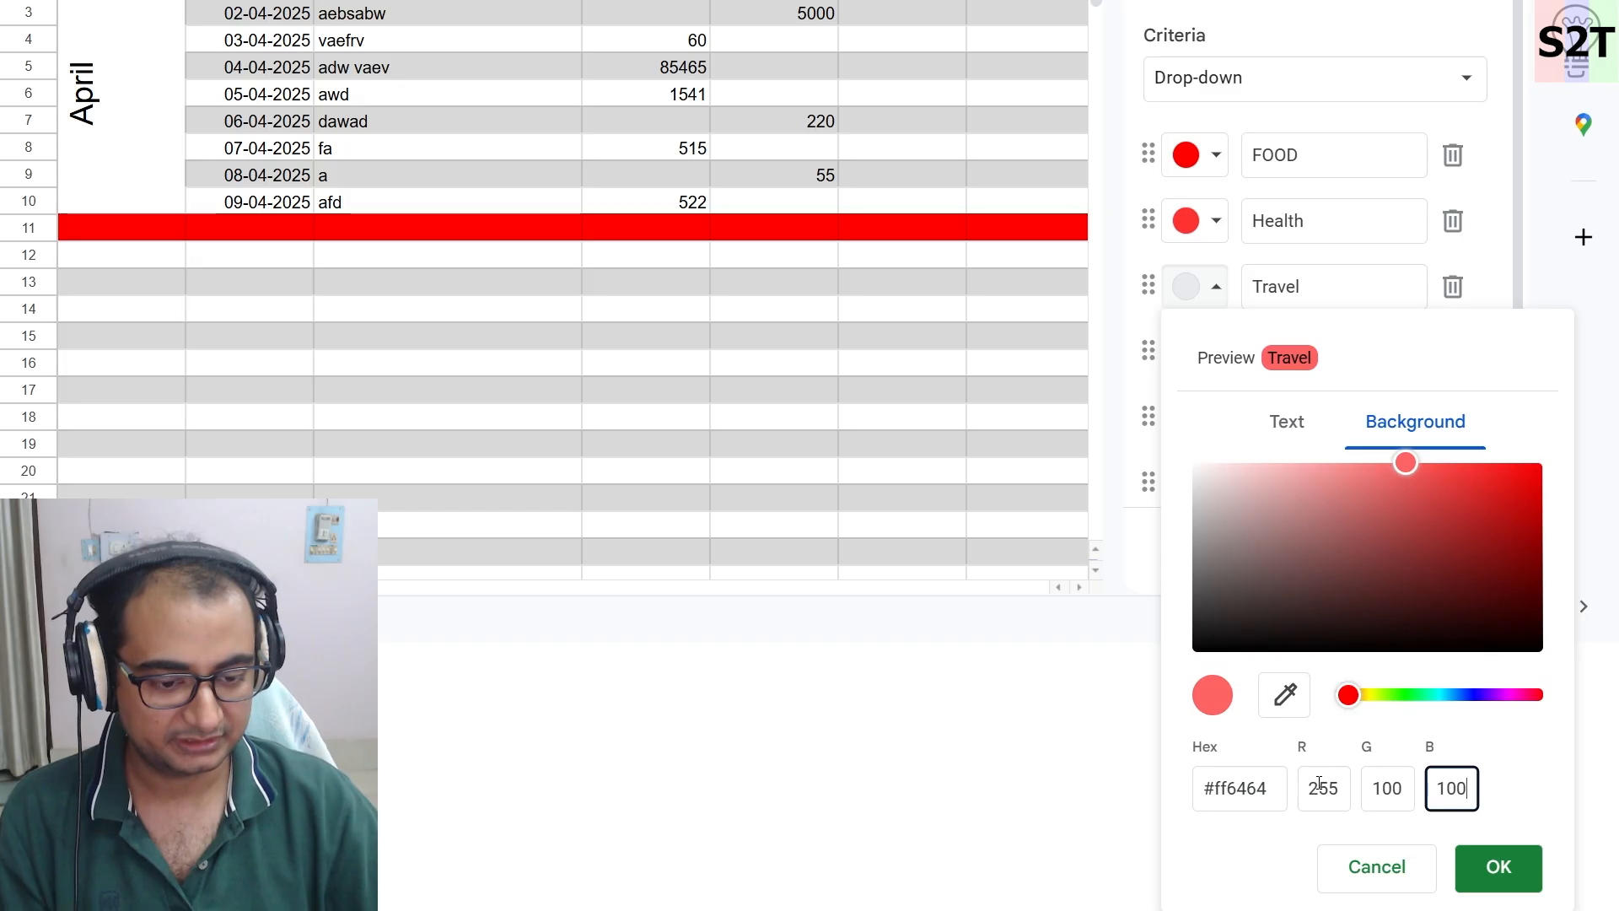
{"action": "left_click", "coordinate": [1498, 868]}
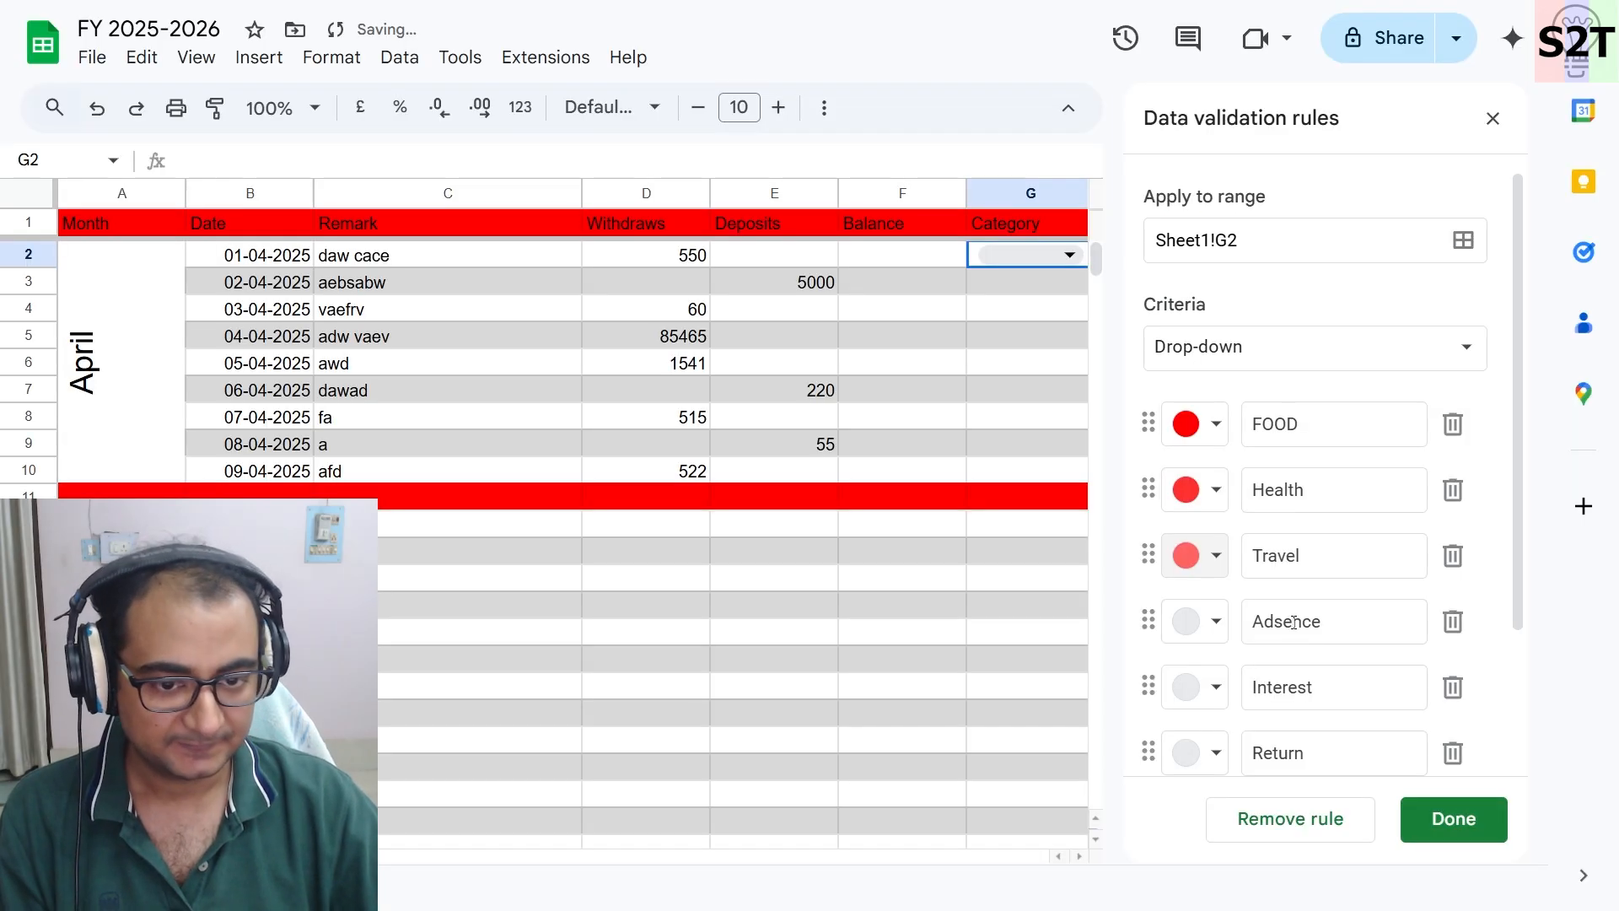
- Give the Adsence option a custom background colour of RGB 0, 255, 0
{"action": "left_click", "coordinate": [1191, 633]}
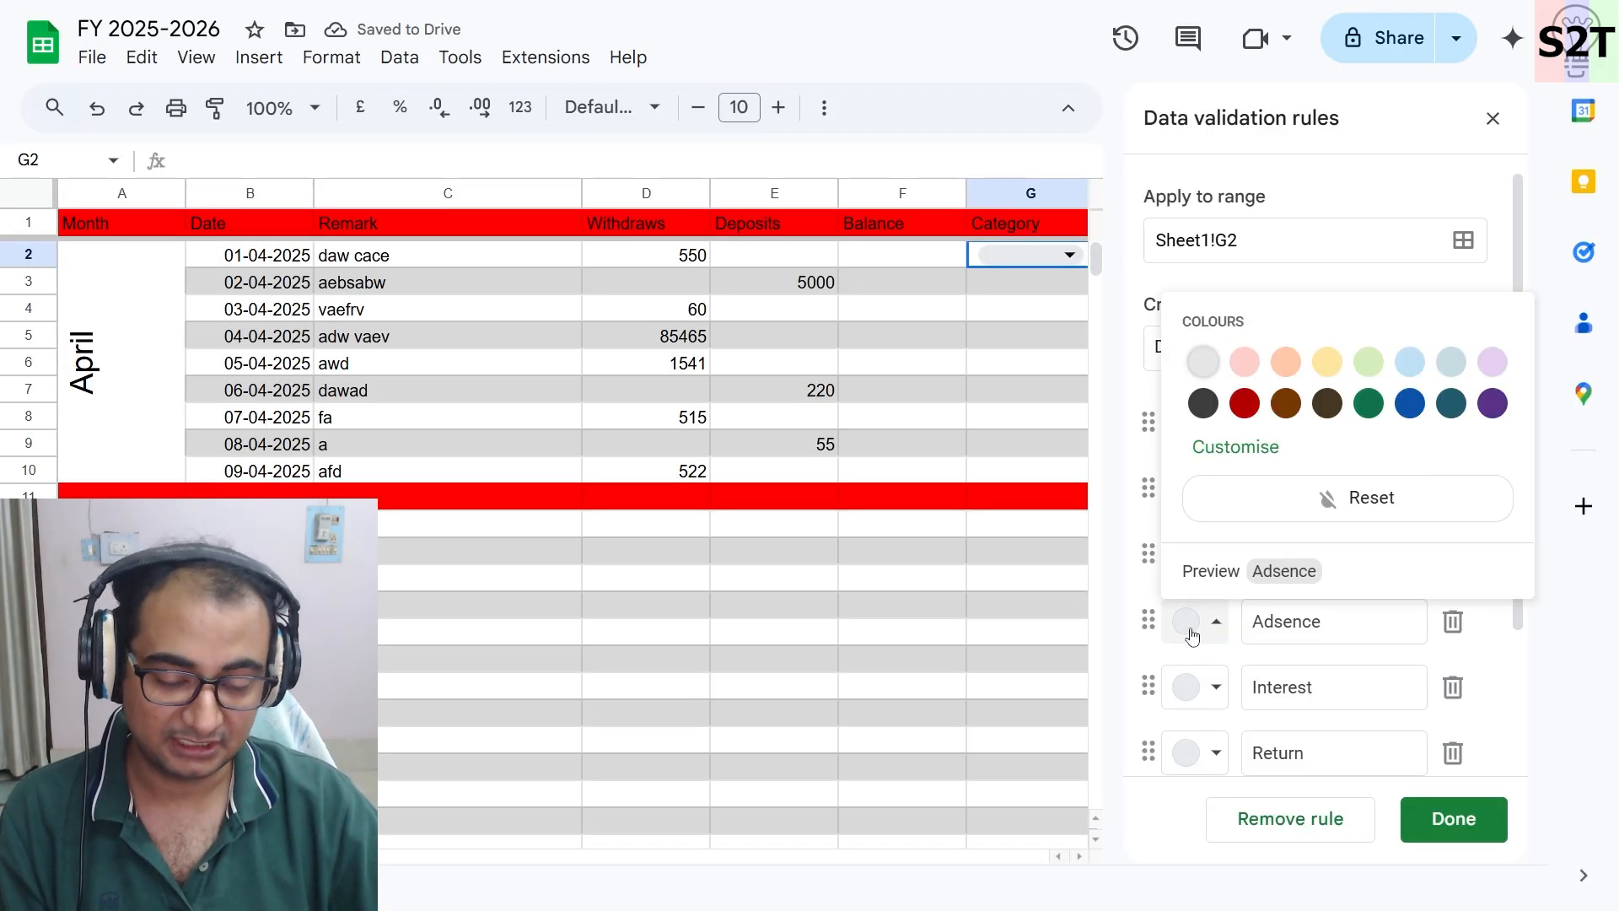
{"action": "left_click", "coordinate": [1273, 447]}
{"action": "left_click", "coordinate": [1387, 787]}
{"action": "left_click", "coordinate": [1320, 787]}
{"action": "double_click", "coordinate": [1319, 788]}
{"action": "type", "text": "0"}
{"action": "key", "text": "Tab"}
{"action": "type", "text": "255"}
{"action": "key", "text": "Tab"}
{"action": "type", "text": "0"}
{"action": "left_click", "coordinate": [1498, 867]}
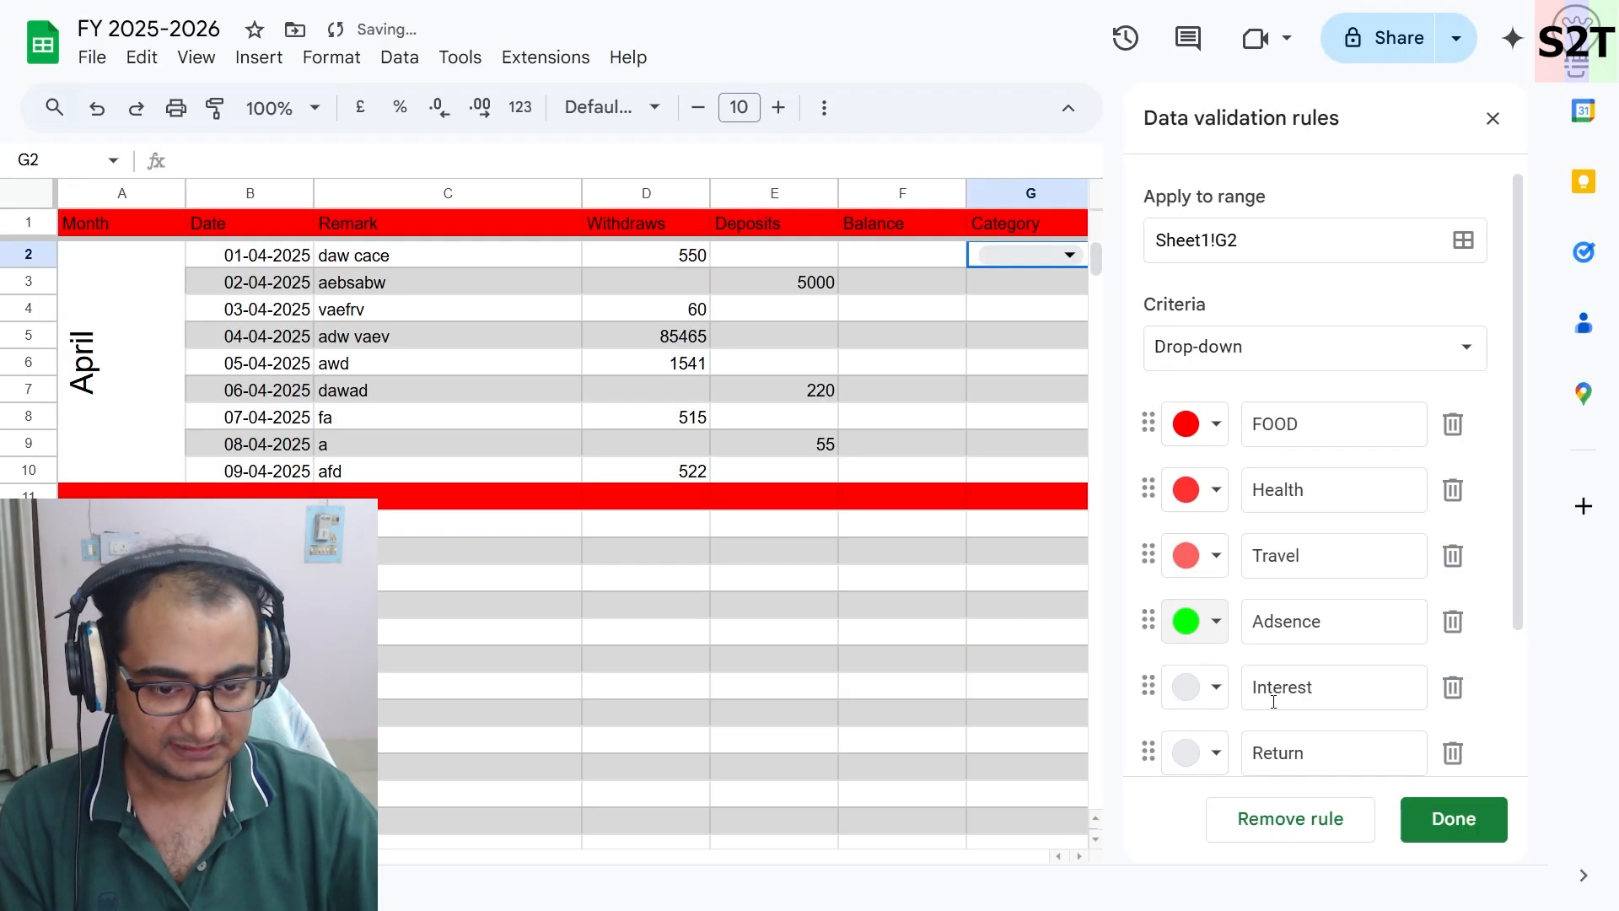
- Give the Interest option a custom background colour of RGB 25, 255, 25
{"action": "left_click", "coordinate": [1214, 690]}
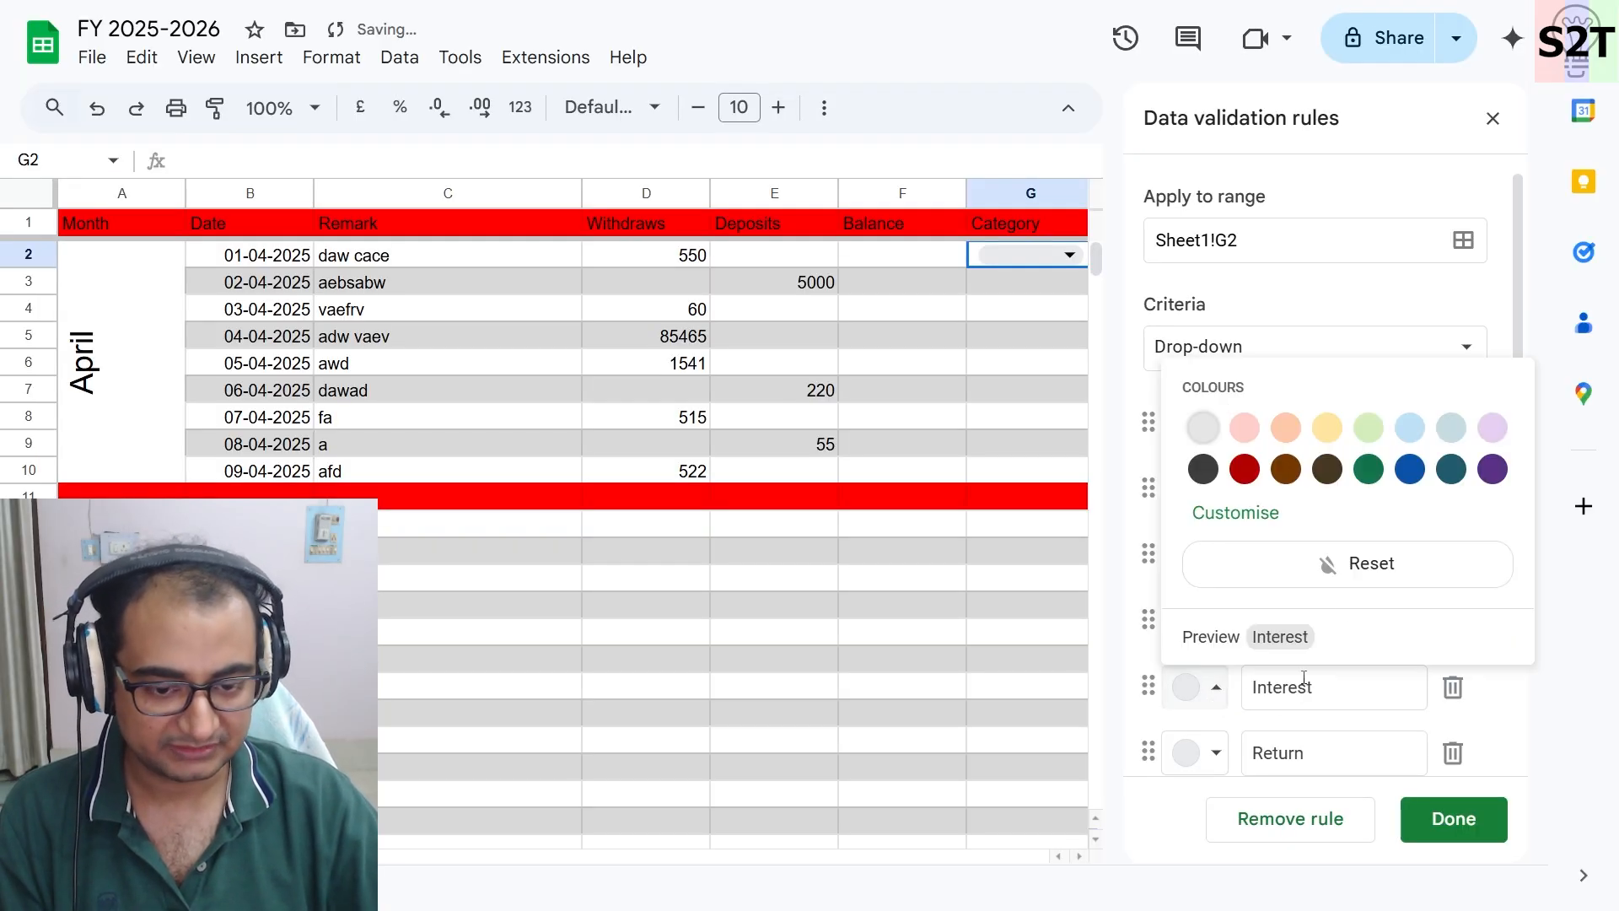
{"action": "left_click", "coordinate": [1247, 525]}
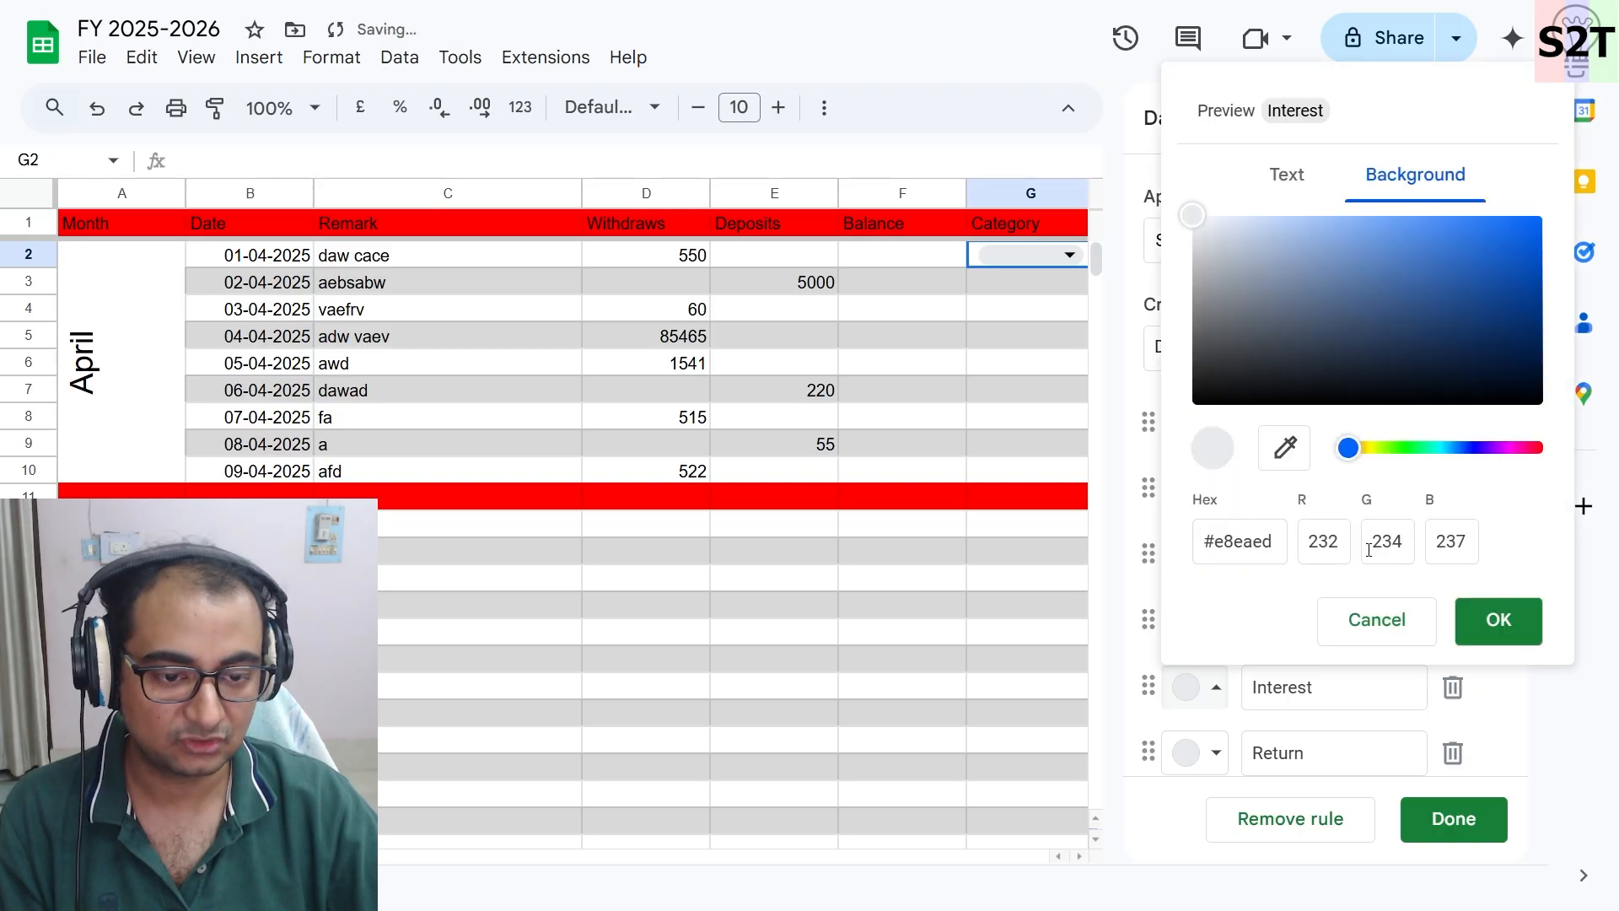
{"action": "left_click", "coordinate": [1315, 552]}
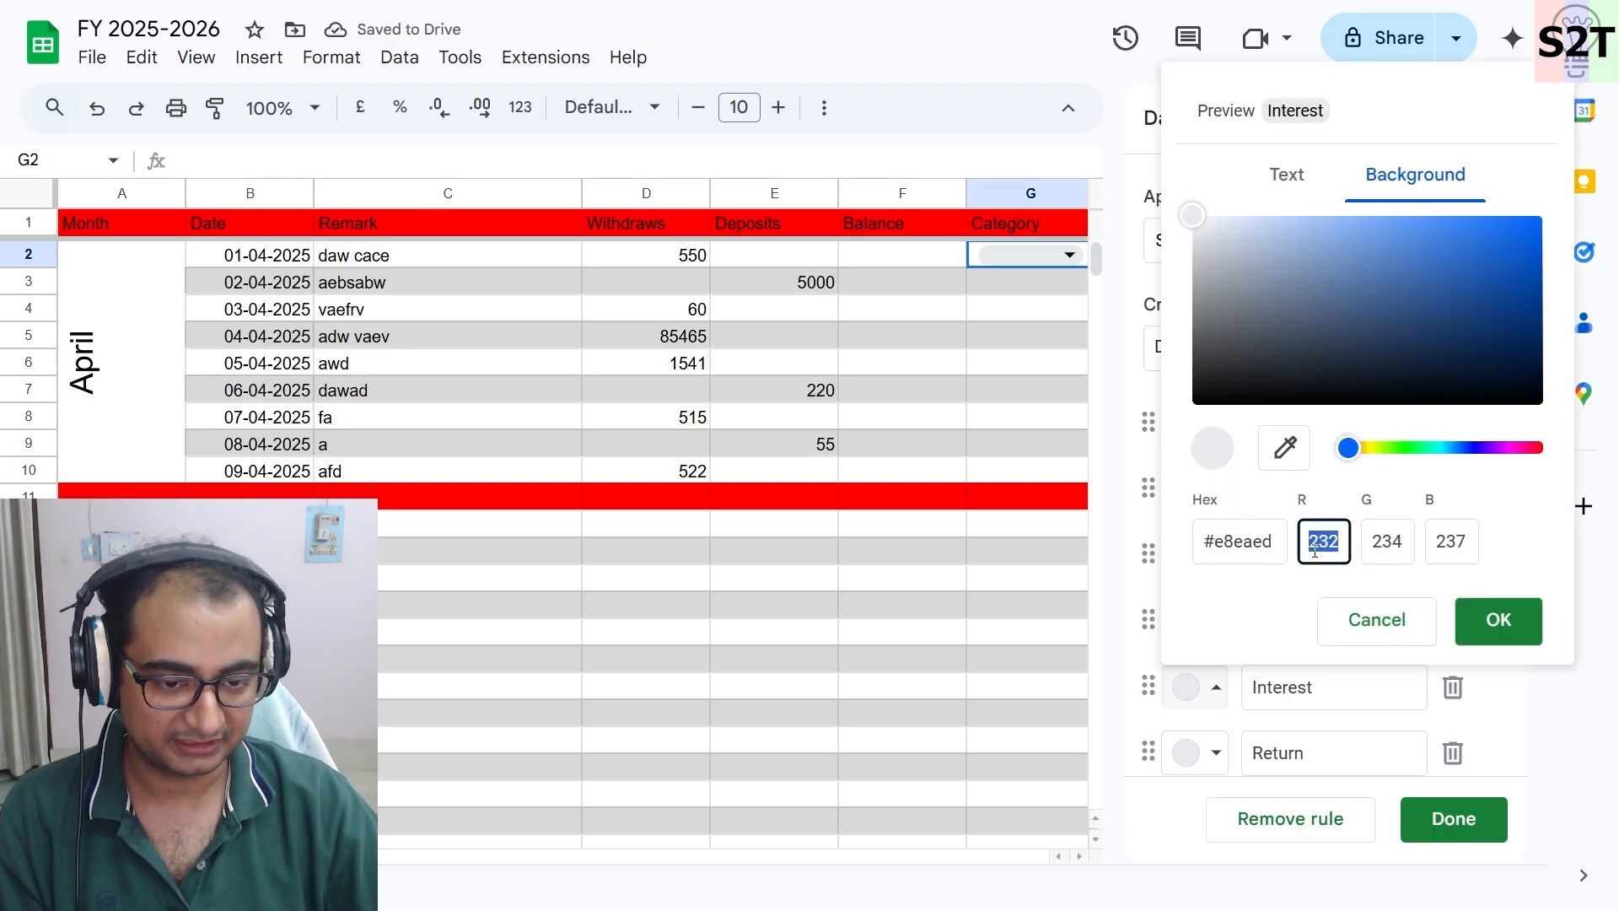
{"action": "type", "text": "25"}
{"action": "key", "text": "Tab"}
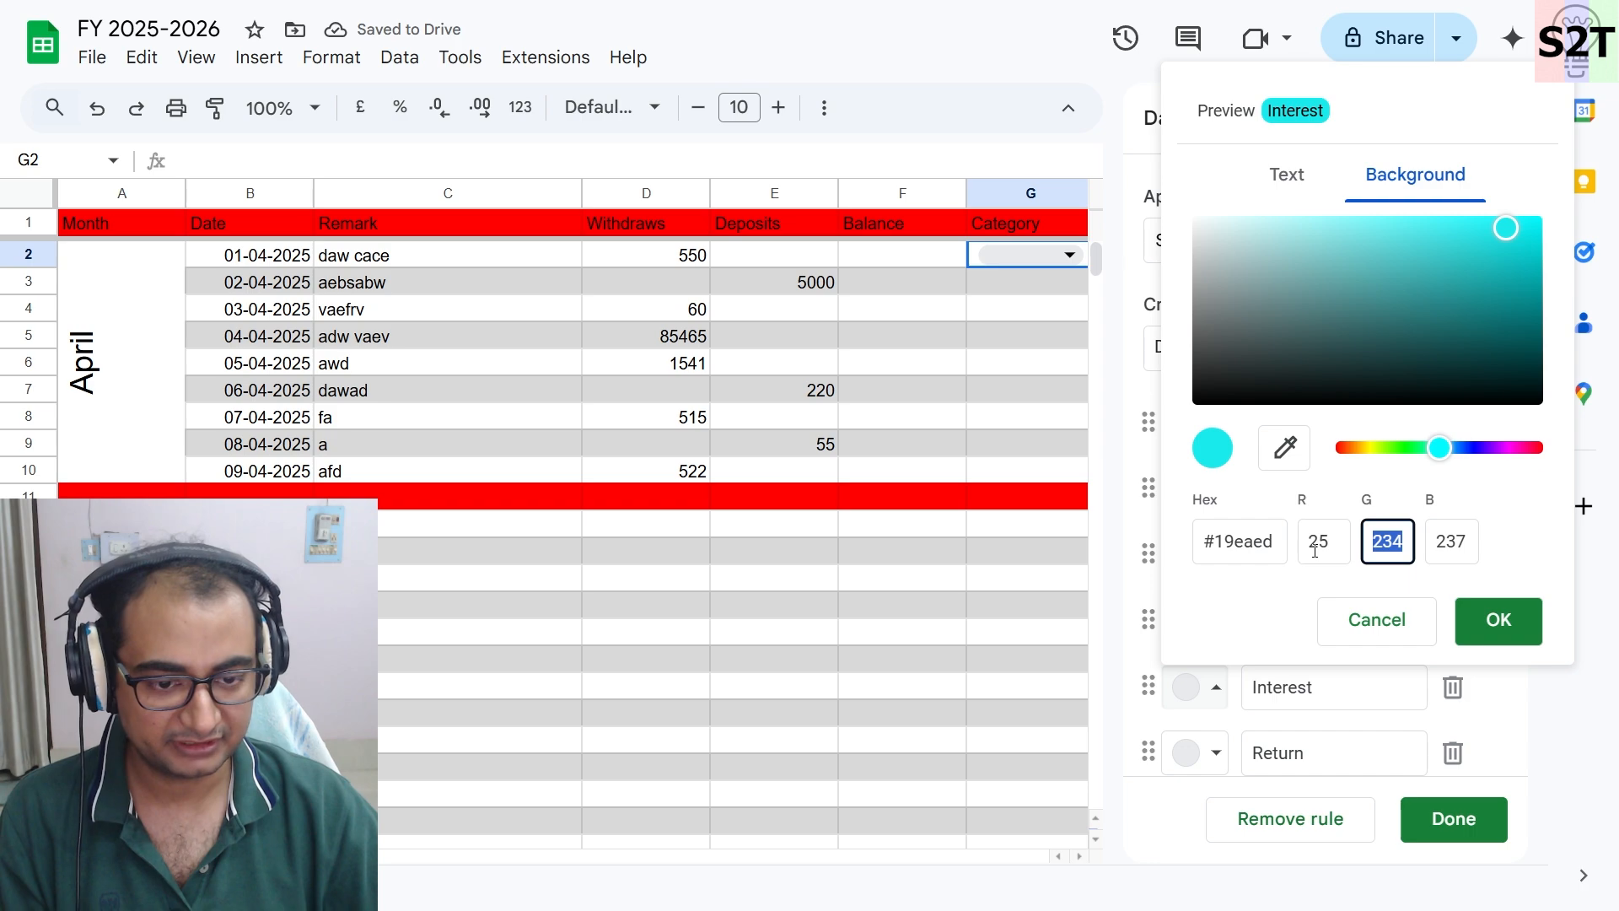
{"action": "type", "text": "255"}
{"action": "key", "text": "Tab"}
{"action": "type", "text": "25"}
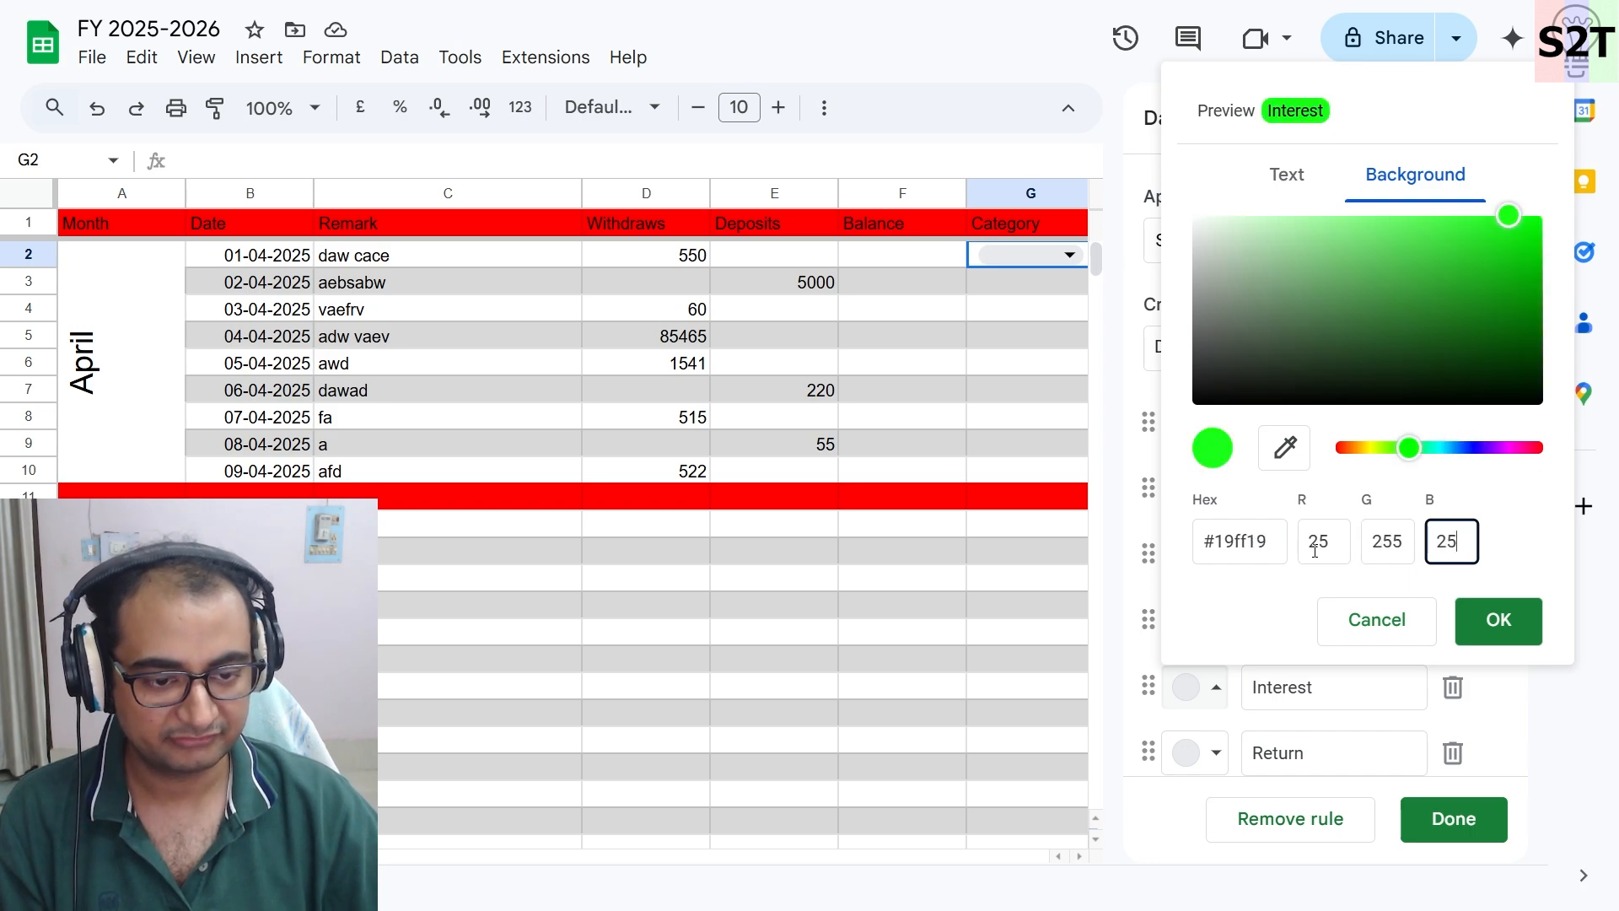
{"action": "left_click", "coordinate": [1472, 622]}
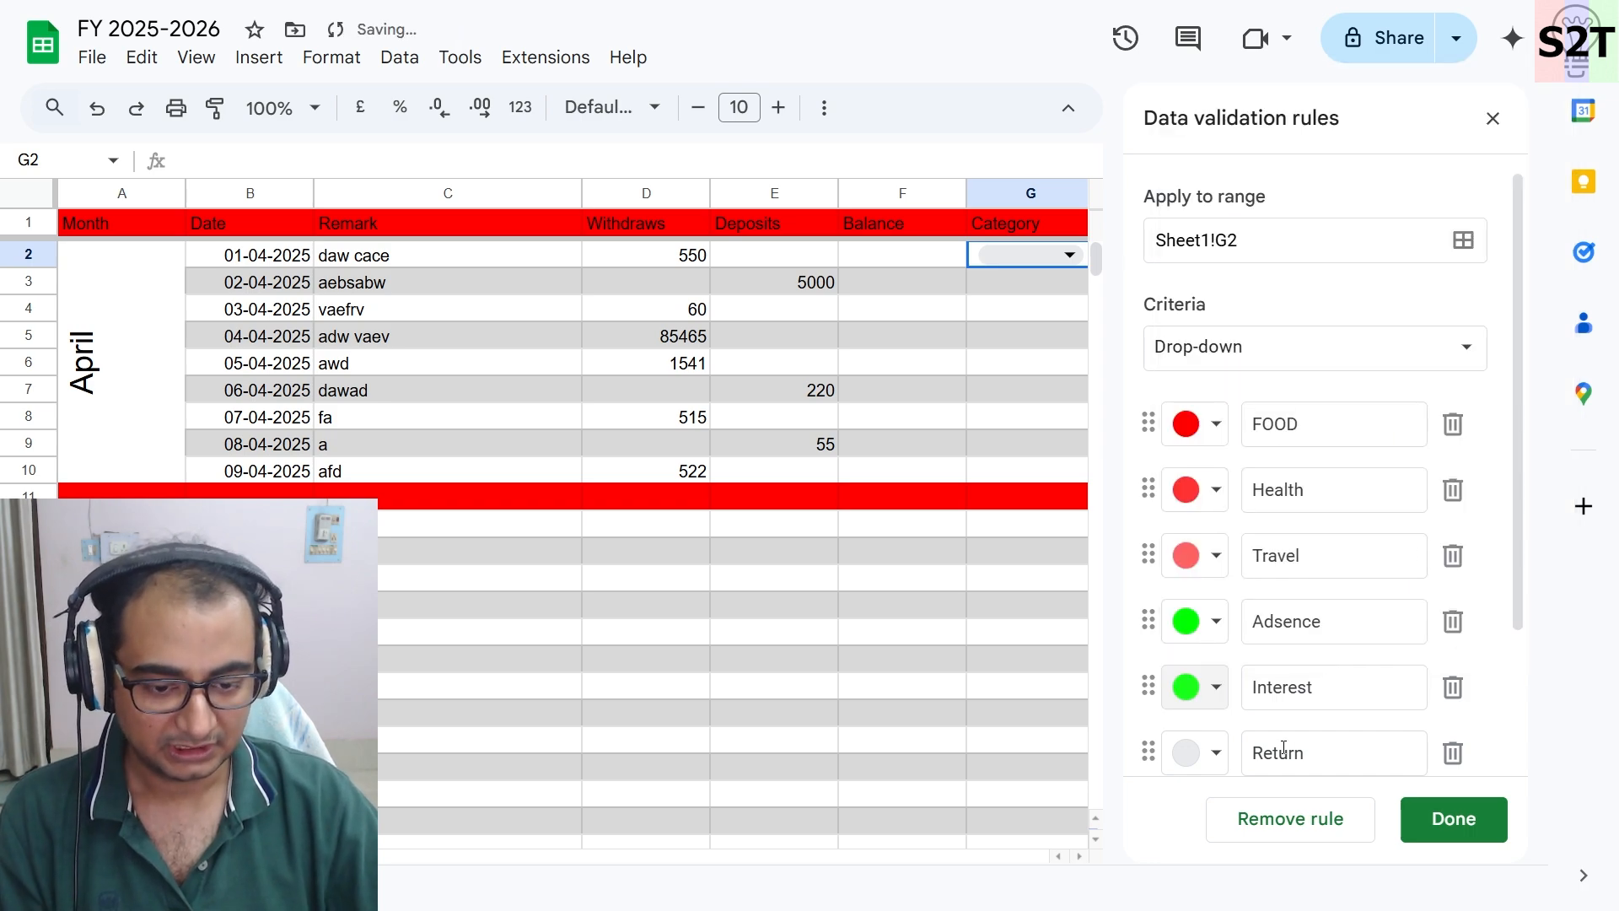
- Give the Return option a custom yellow background colour of RGB 255, 255, 0
{"action": "left_click", "coordinate": [1196, 752]}
{"action": "left_click", "coordinate": [1368, 535]}
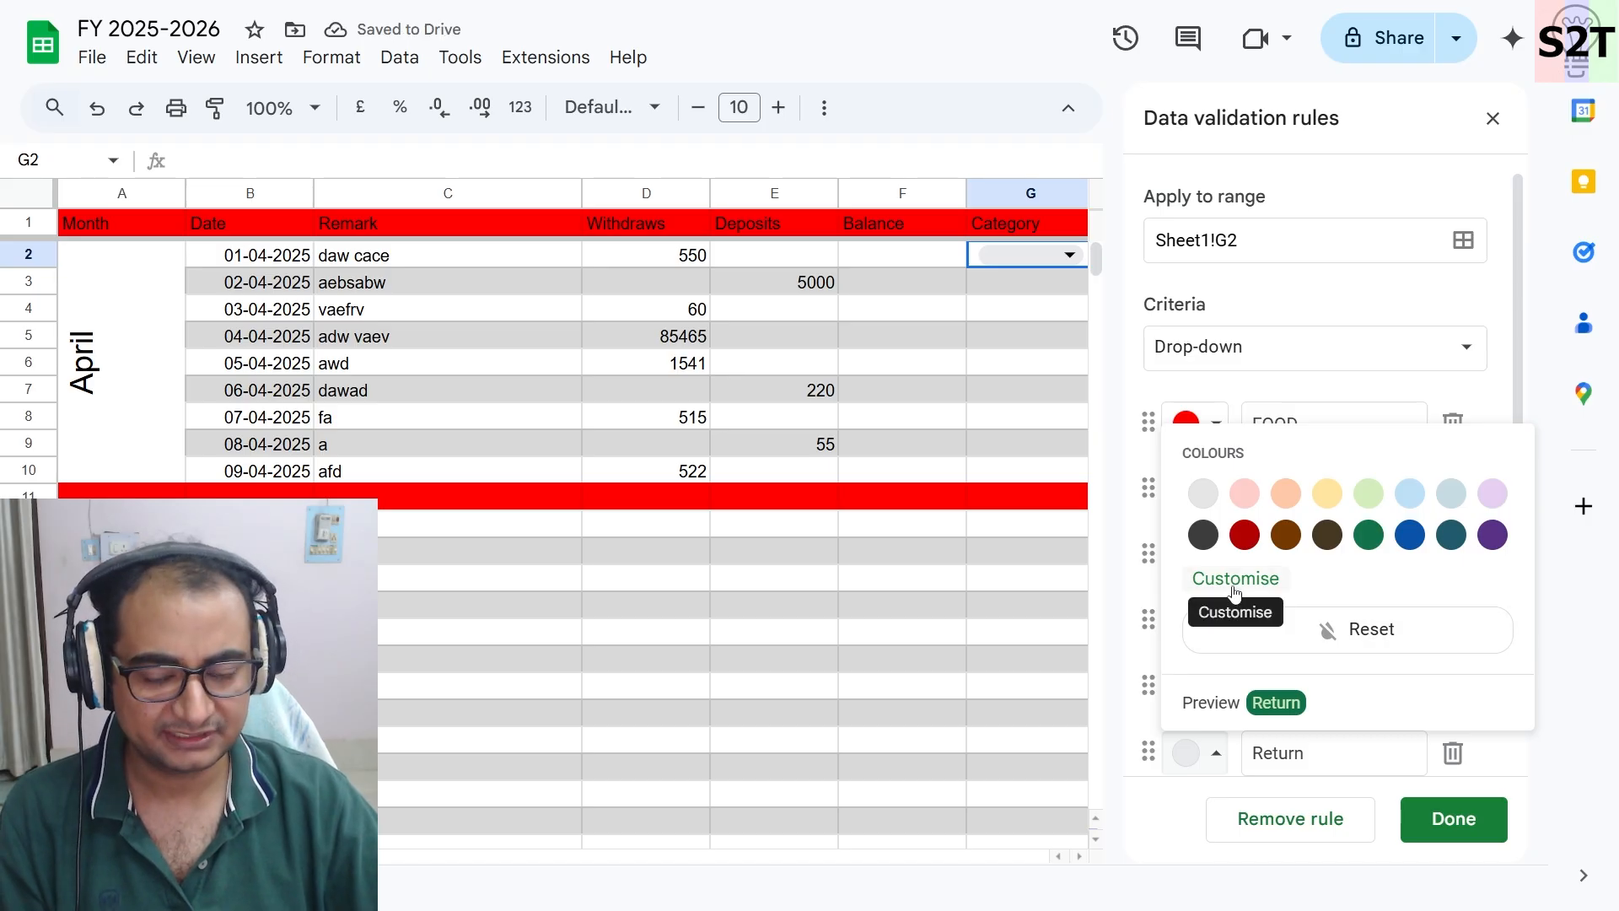
{"action": "left_click", "coordinate": [1267, 580]}
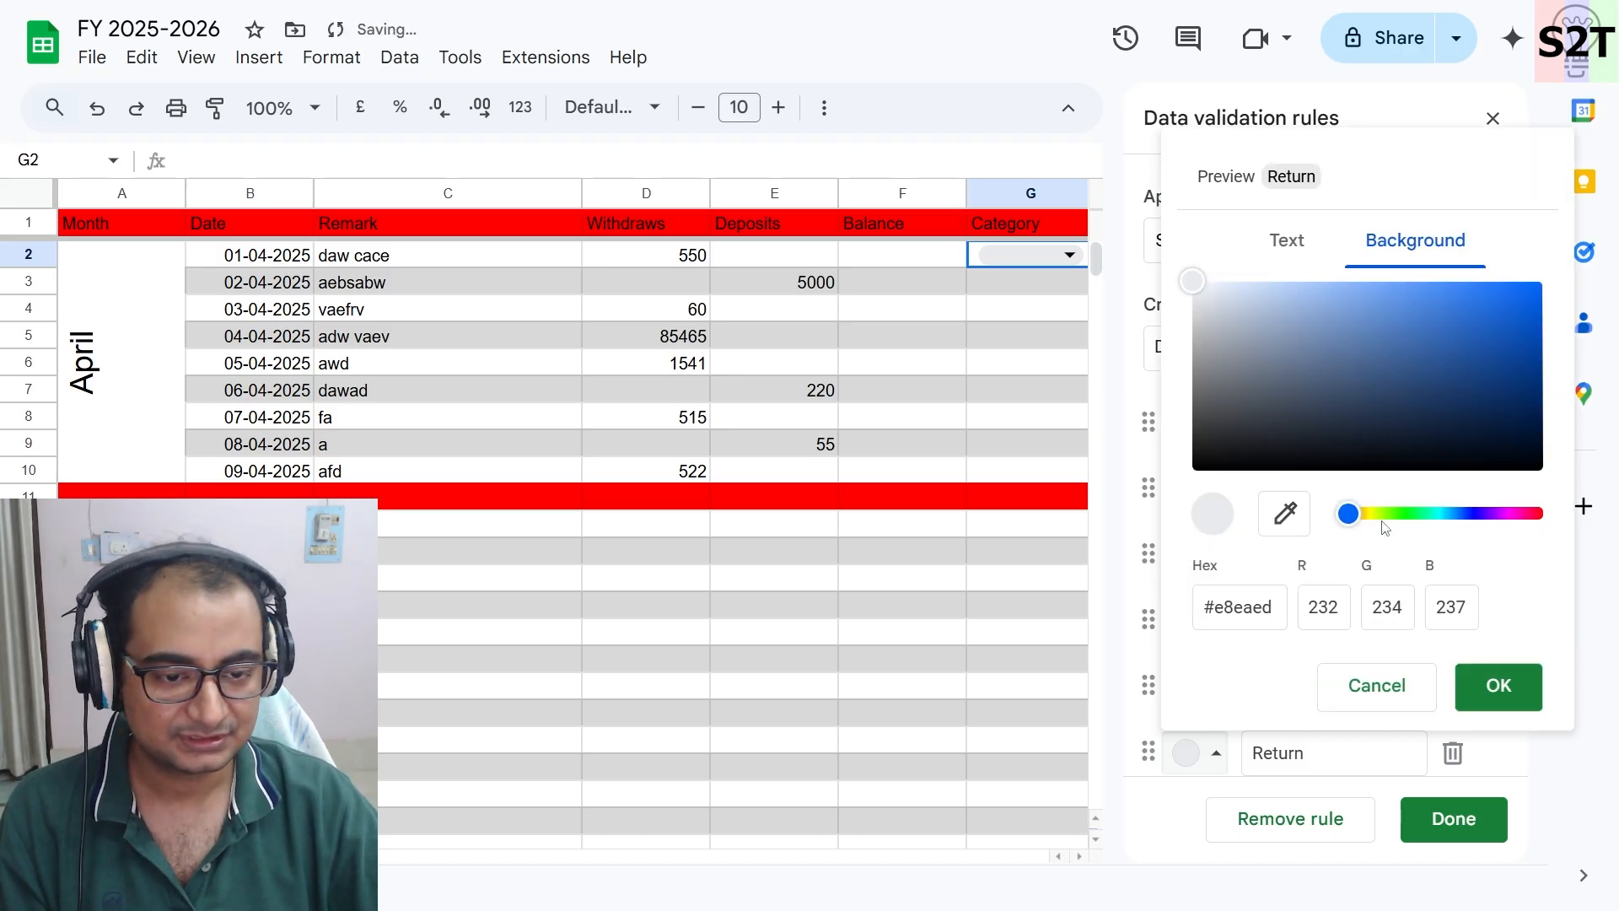
{"action": "left_click_drag", "start_coordinate": [1369, 517], "coordinate": [1388, 523]}
{"action": "double_click", "coordinate": [1387, 608]}
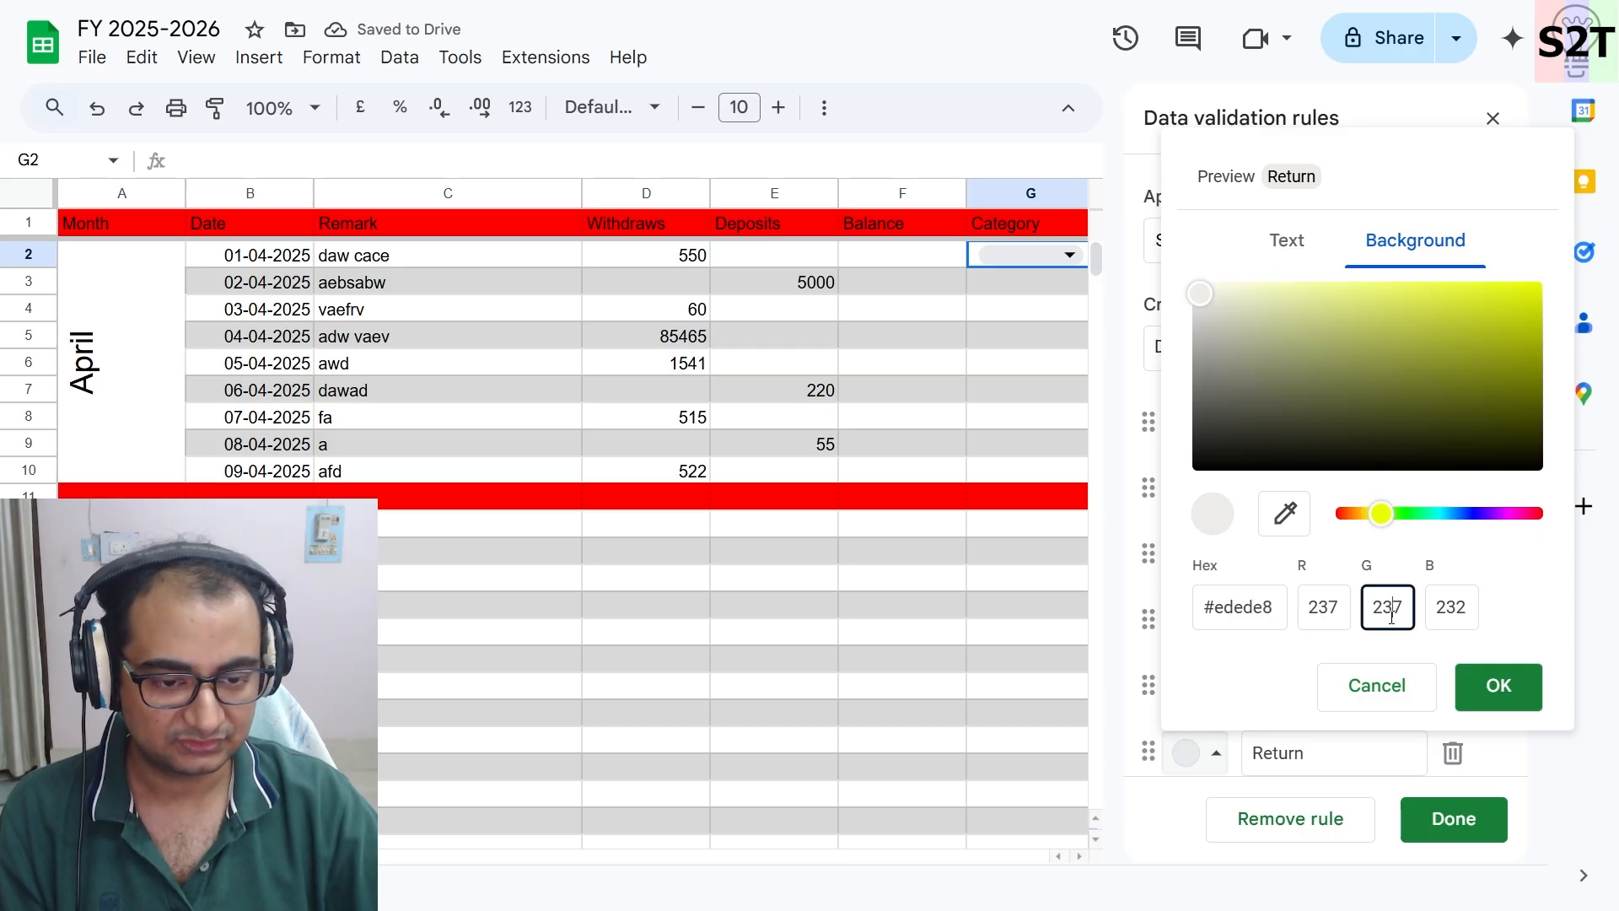
{"action": "type", "text": "255"}
{"action": "key", "text": "Tab"}
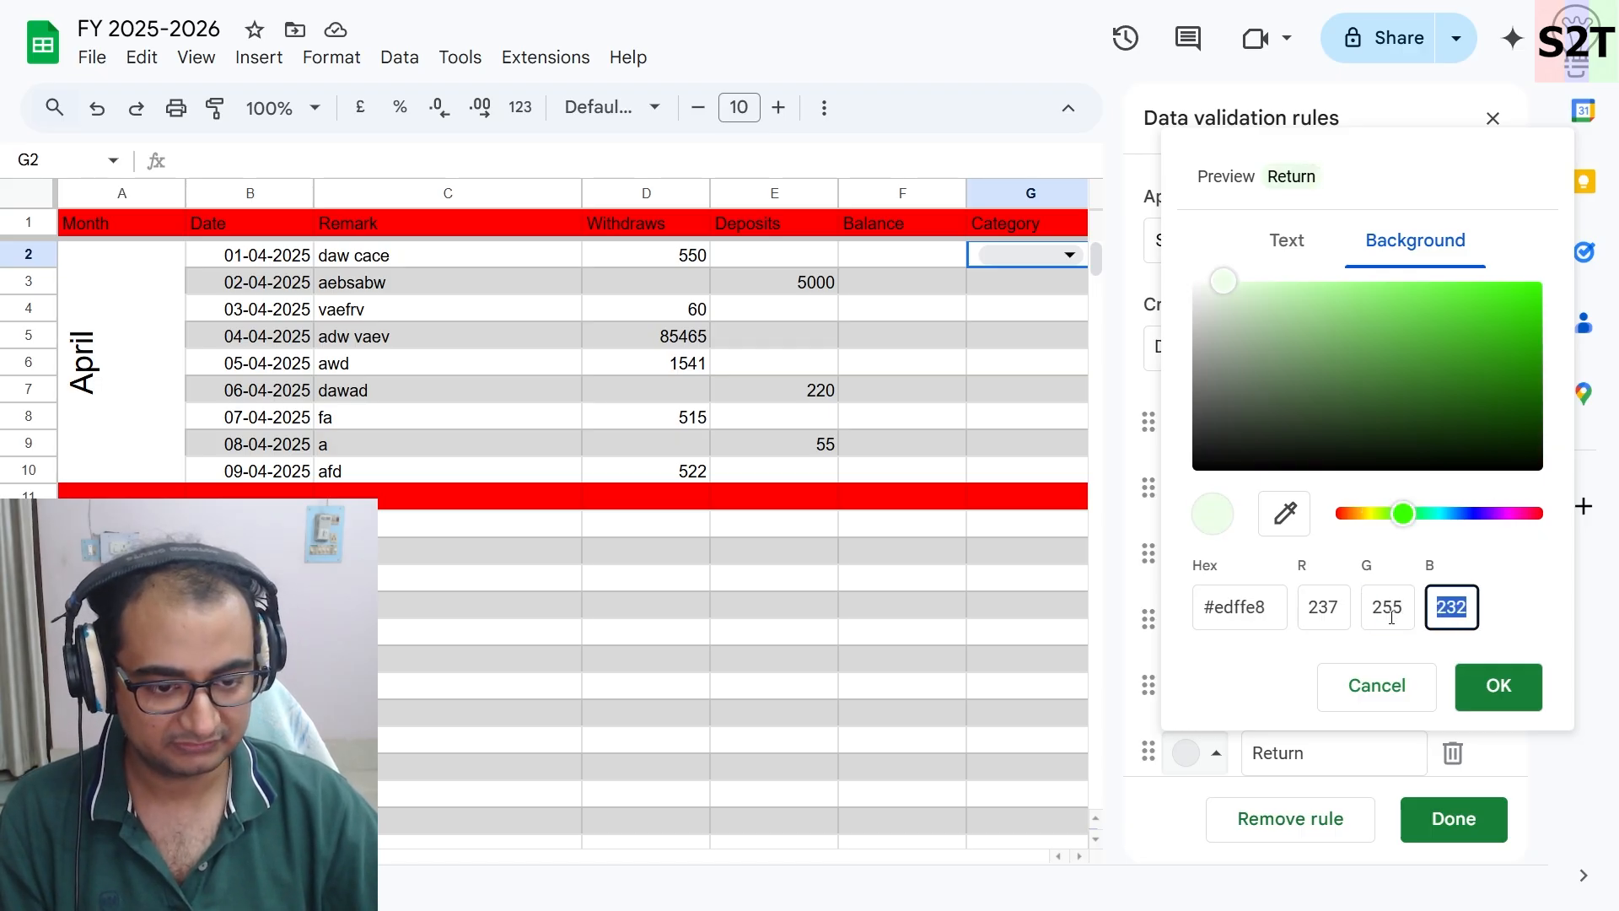
{"action": "type", "text": "0"}
{"action": "left_click", "coordinate": [1340, 603]}
{"action": "double_click", "coordinate": [1340, 604]}
{"action": "type", "text": "255"}
{"action": "left_click", "coordinate": [1495, 686]}
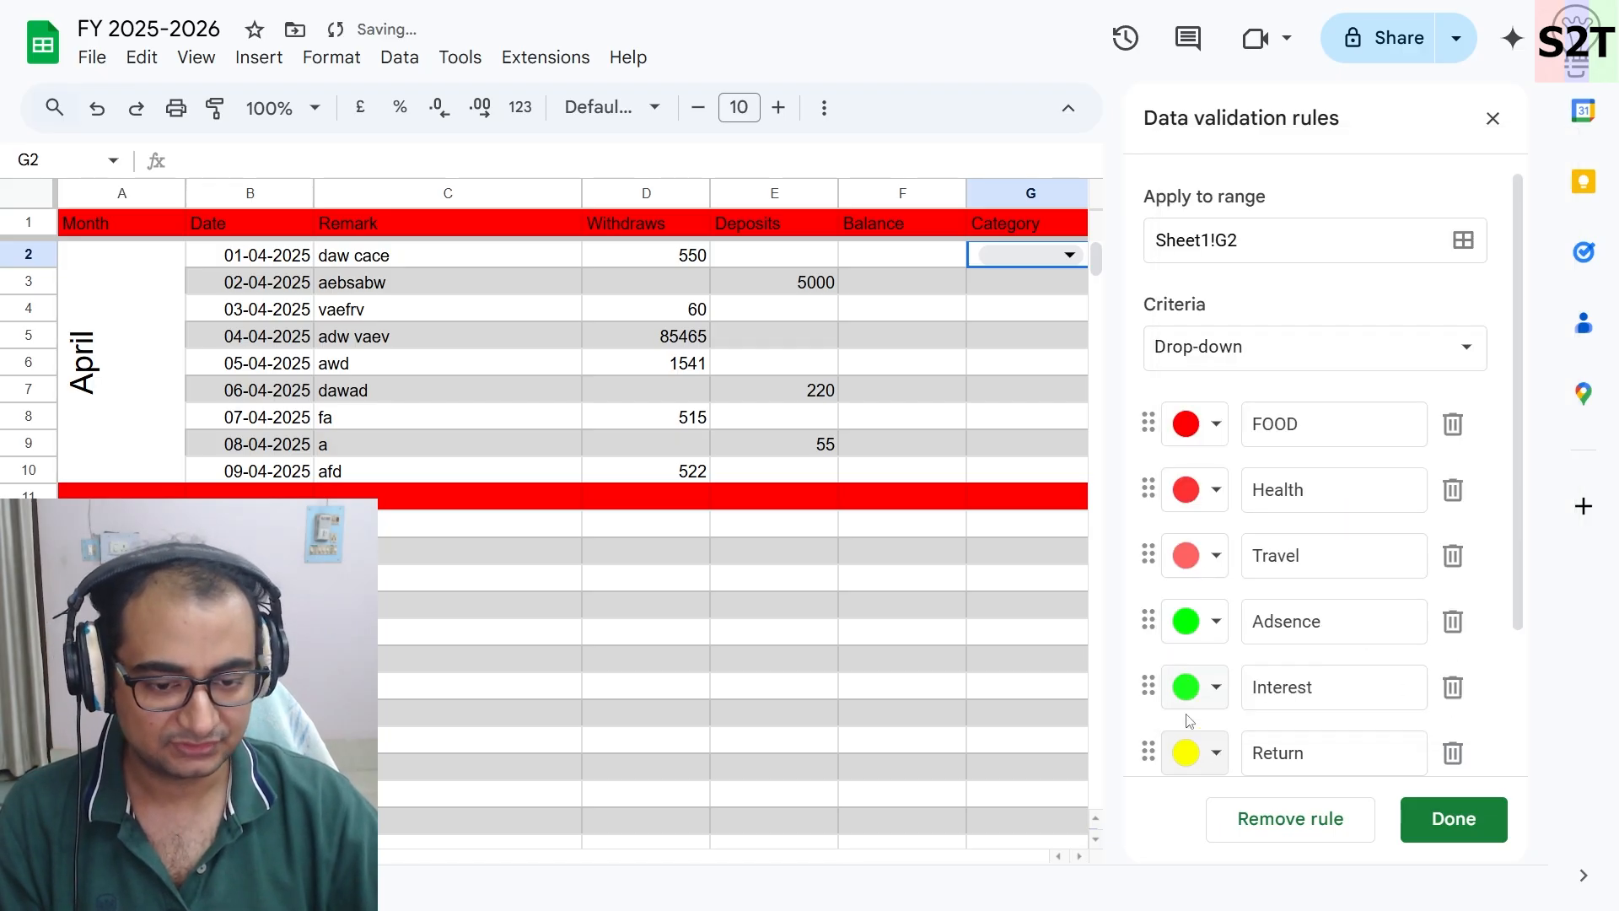
- Move the Return option up to sit after Travel and save the validation rule
{"action": "left_click", "coordinate": [1175, 677]}
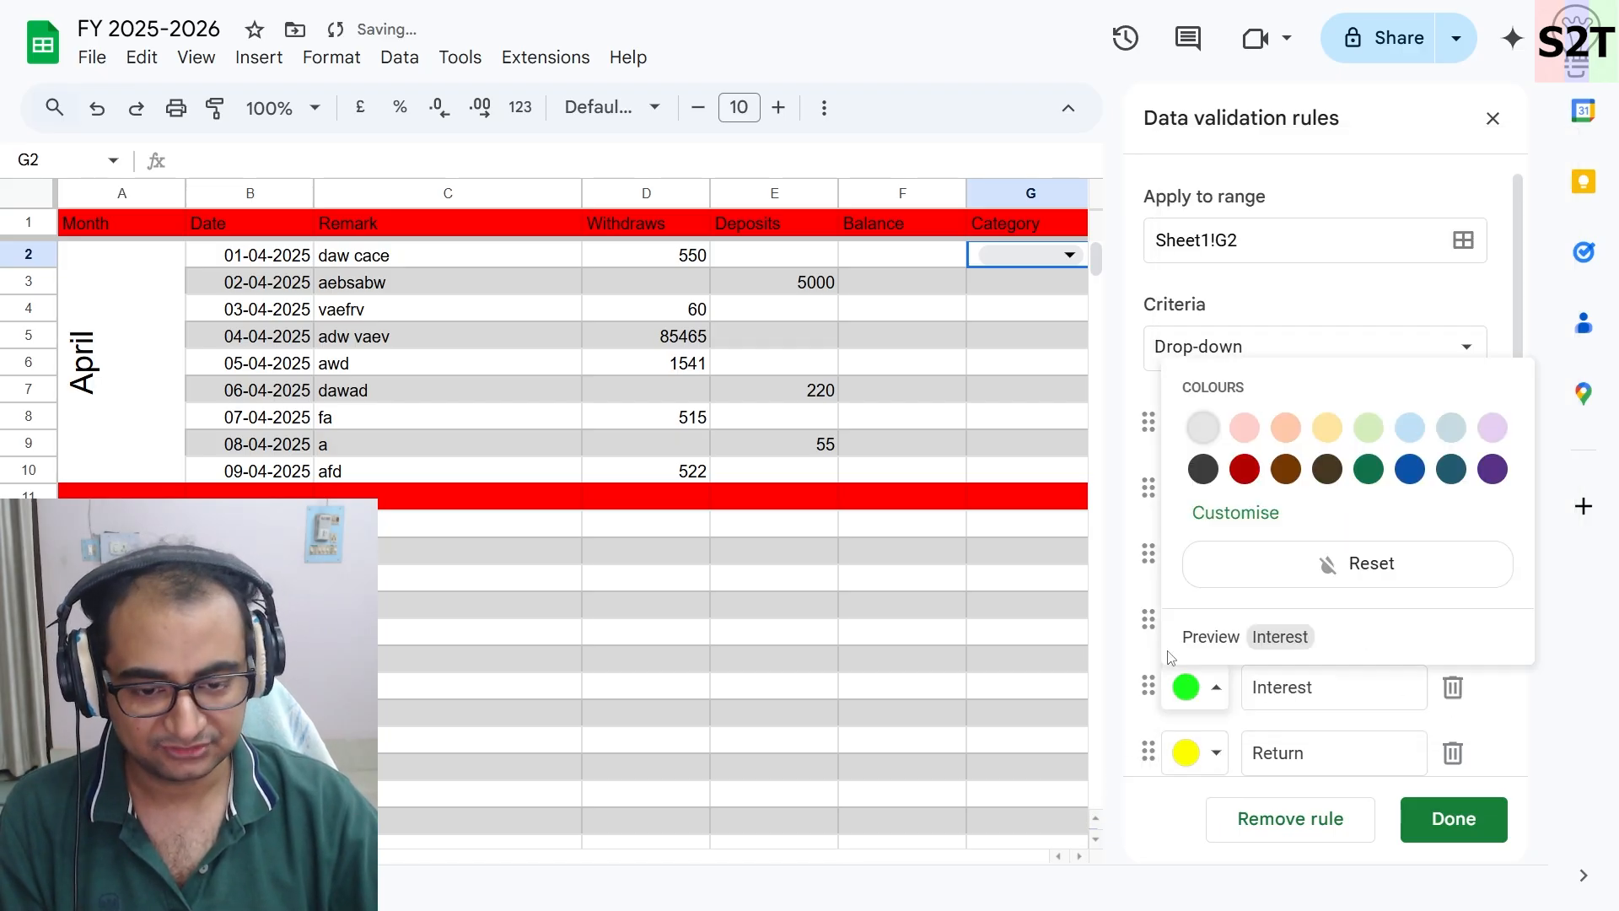
{"action": "left_click", "coordinate": [1122, 680]}
{"action": "left_click_drag", "start_coordinate": [1151, 756], "coordinate": [1146, 620]}
{"action": "left_click", "coordinate": [1474, 833]}
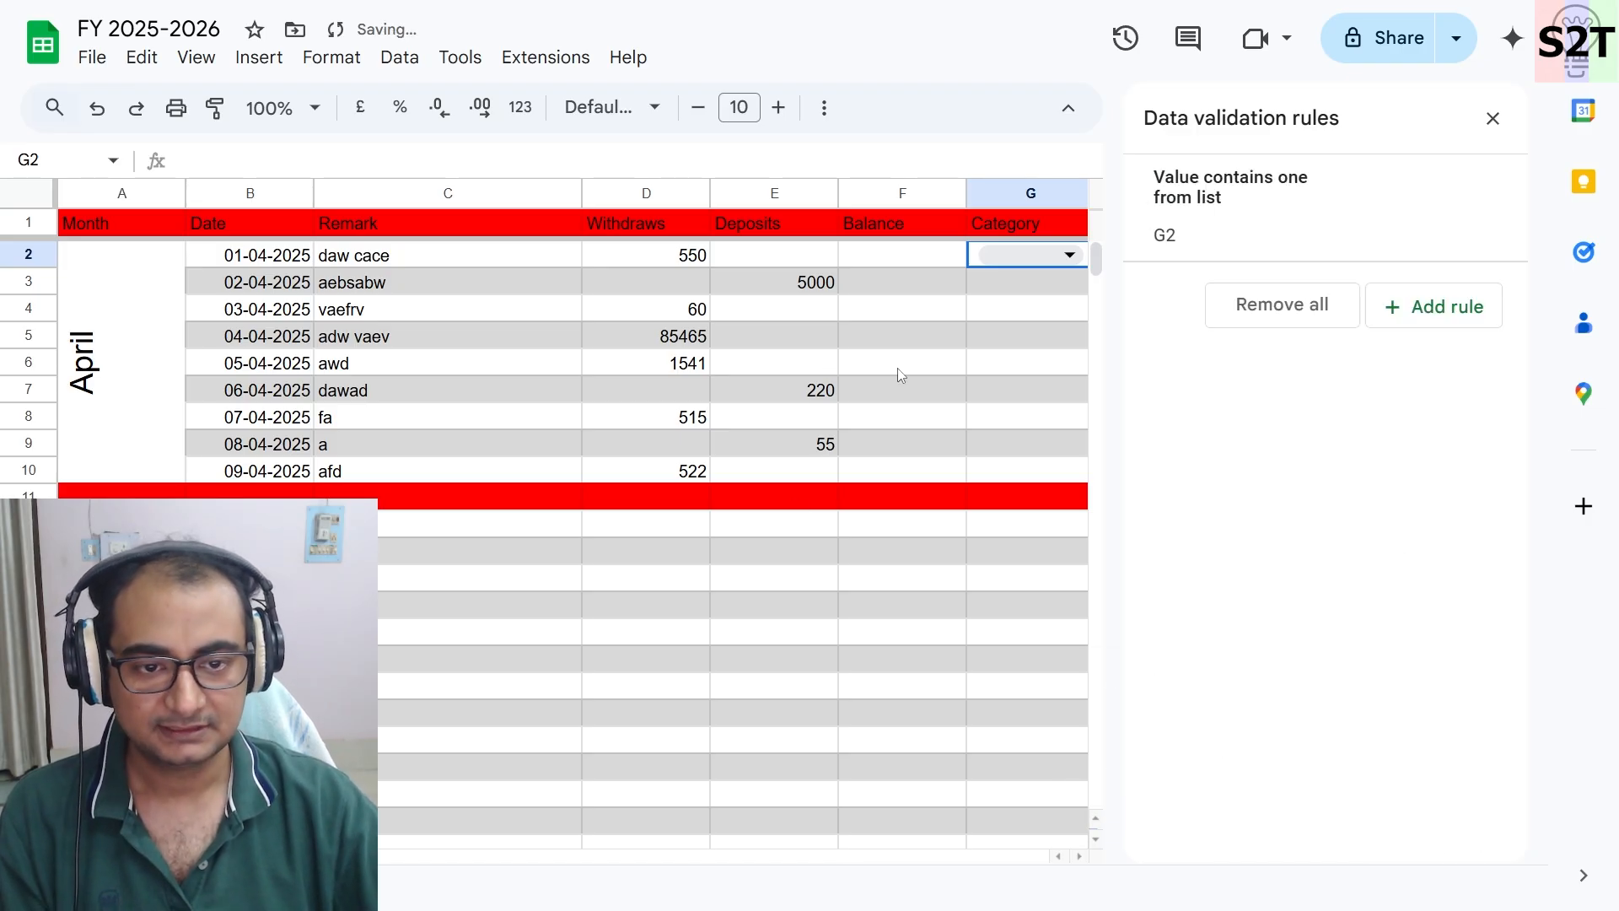
- Close the rules panel and copy the G2 drop-down down the Category column to G10
{"action": "left_click", "coordinate": [1491, 117]}
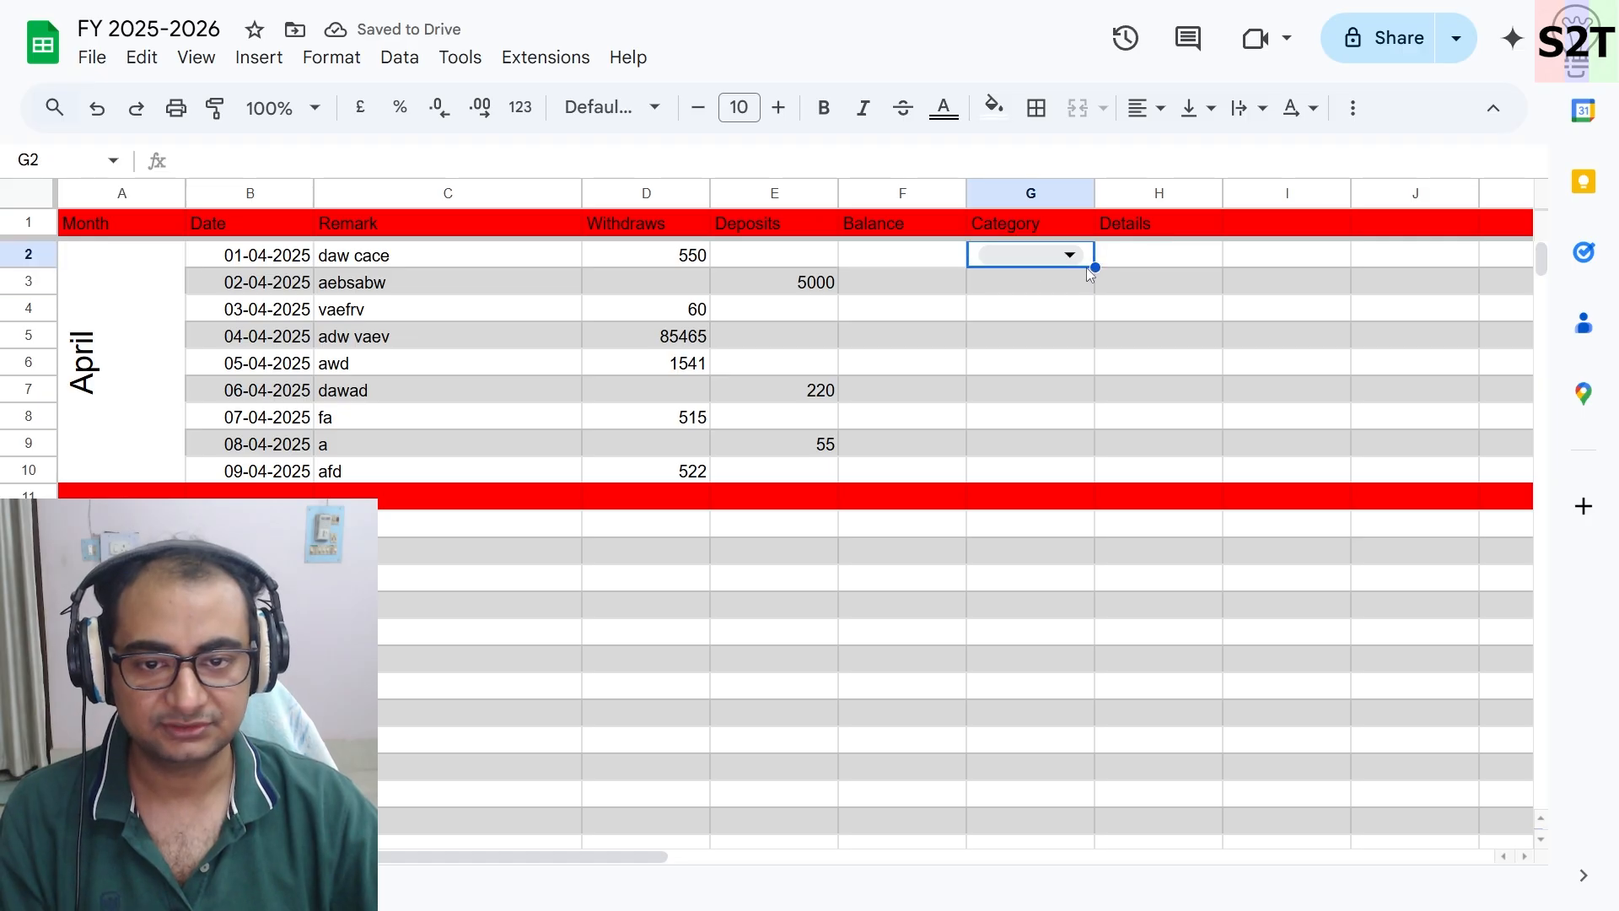
{"action": "left_click_drag", "start_coordinate": [1096, 306], "coordinate": [1089, 472]}
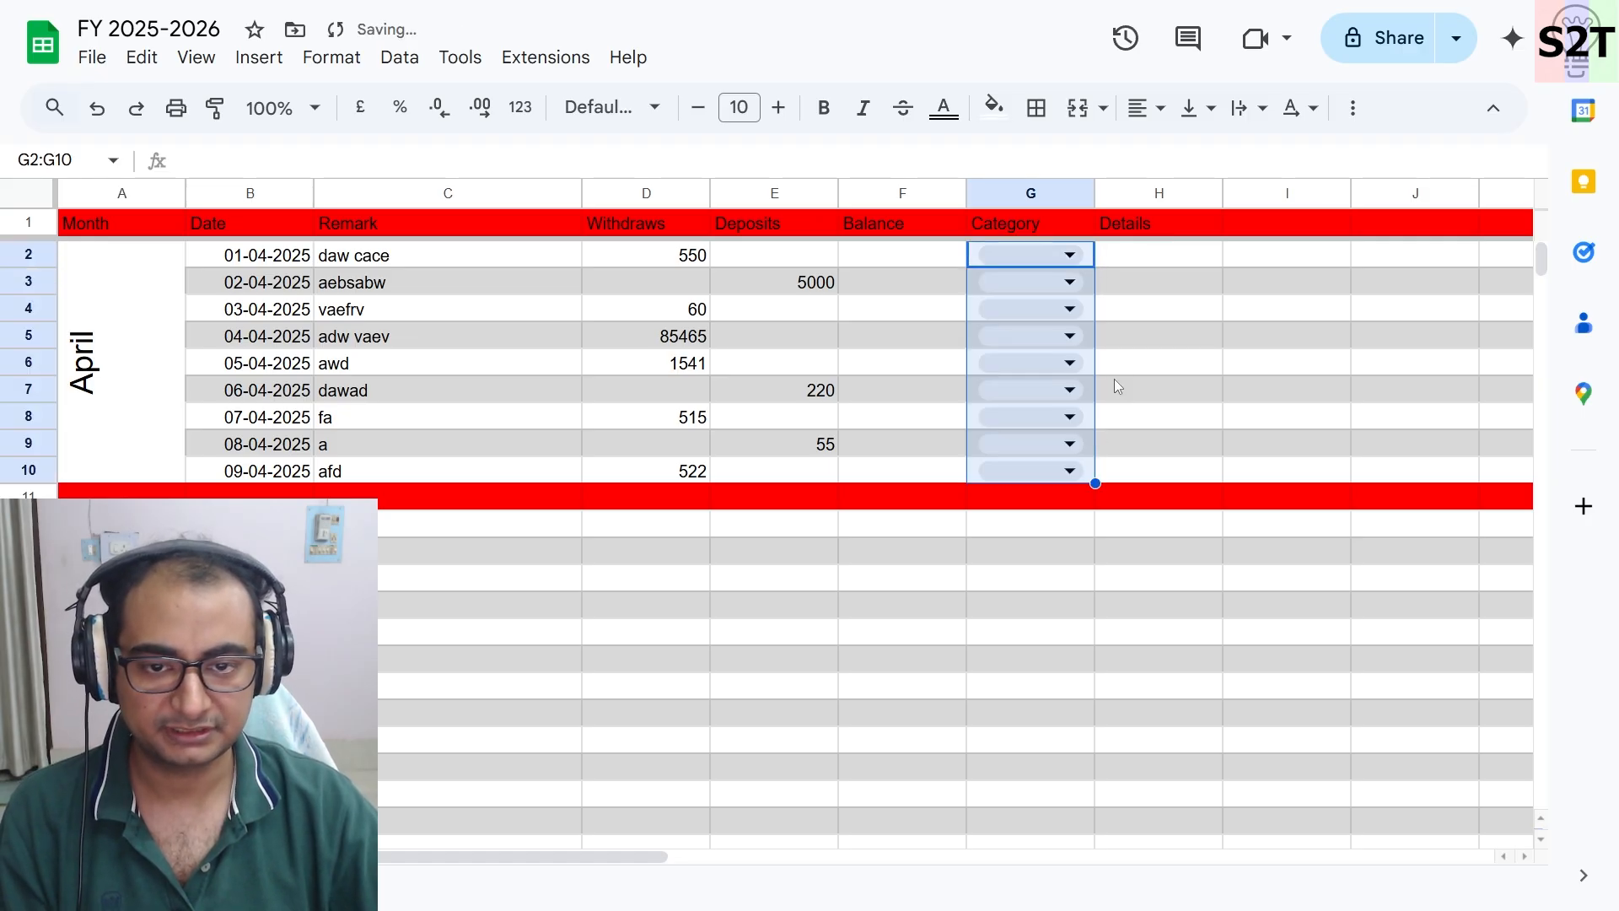
- Choose Health as the category for rows 4 and 5
{"action": "left_click", "coordinate": [1054, 310]}
{"action": "left_click", "coordinate": [1017, 385]}
{"action": "left_click", "coordinate": [1033, 336]}
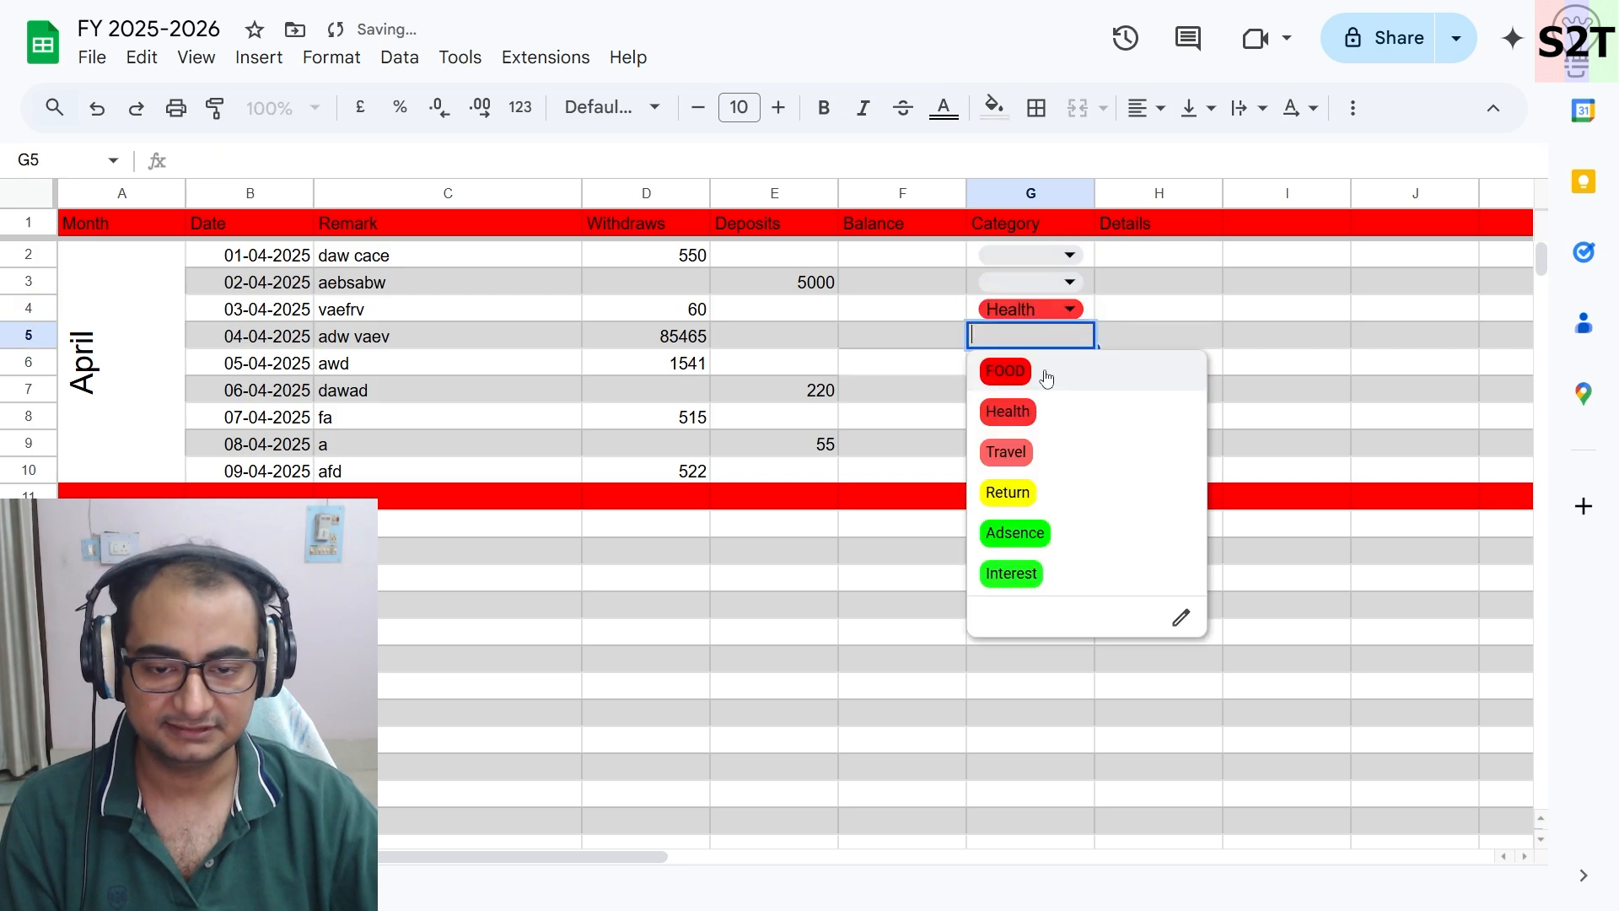
{"action": "left_click", "coordinate": [1016, 413]}
{"action": "left_click", "coordinate": [1179, 345]}
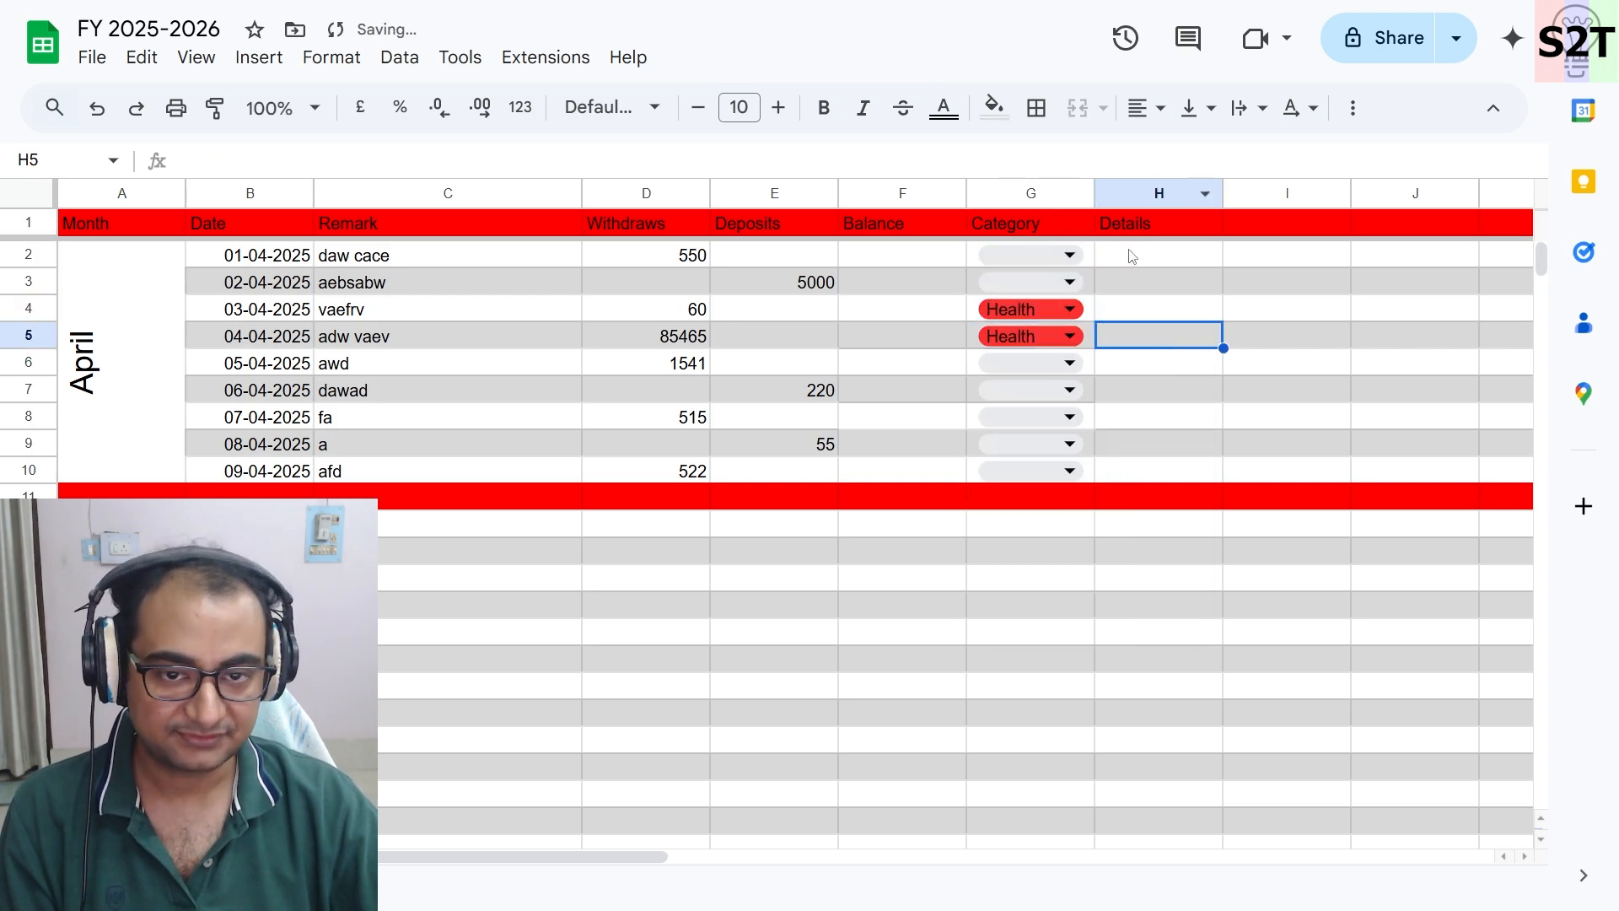
- Enter ENO as the details for the 03-04-2025 transaction in row 4
{"action": "left_click", "coordinate": [1132, 282]}
{"action": "double_click", "coordinate": [1134, 309]}
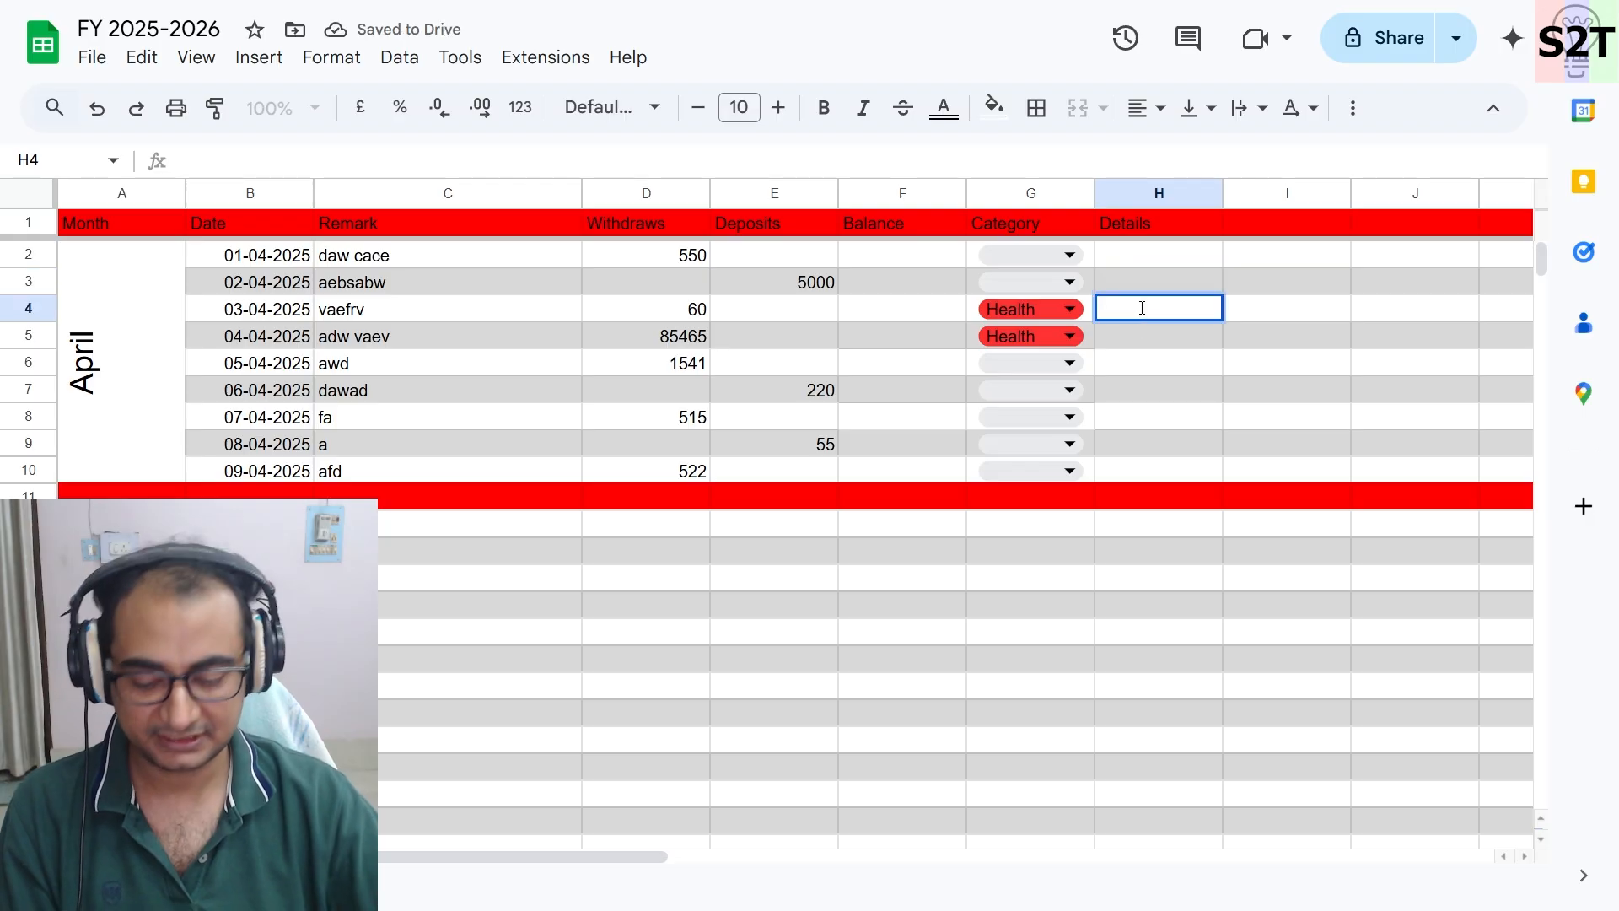
{"action": "type", "text": "ENO"}
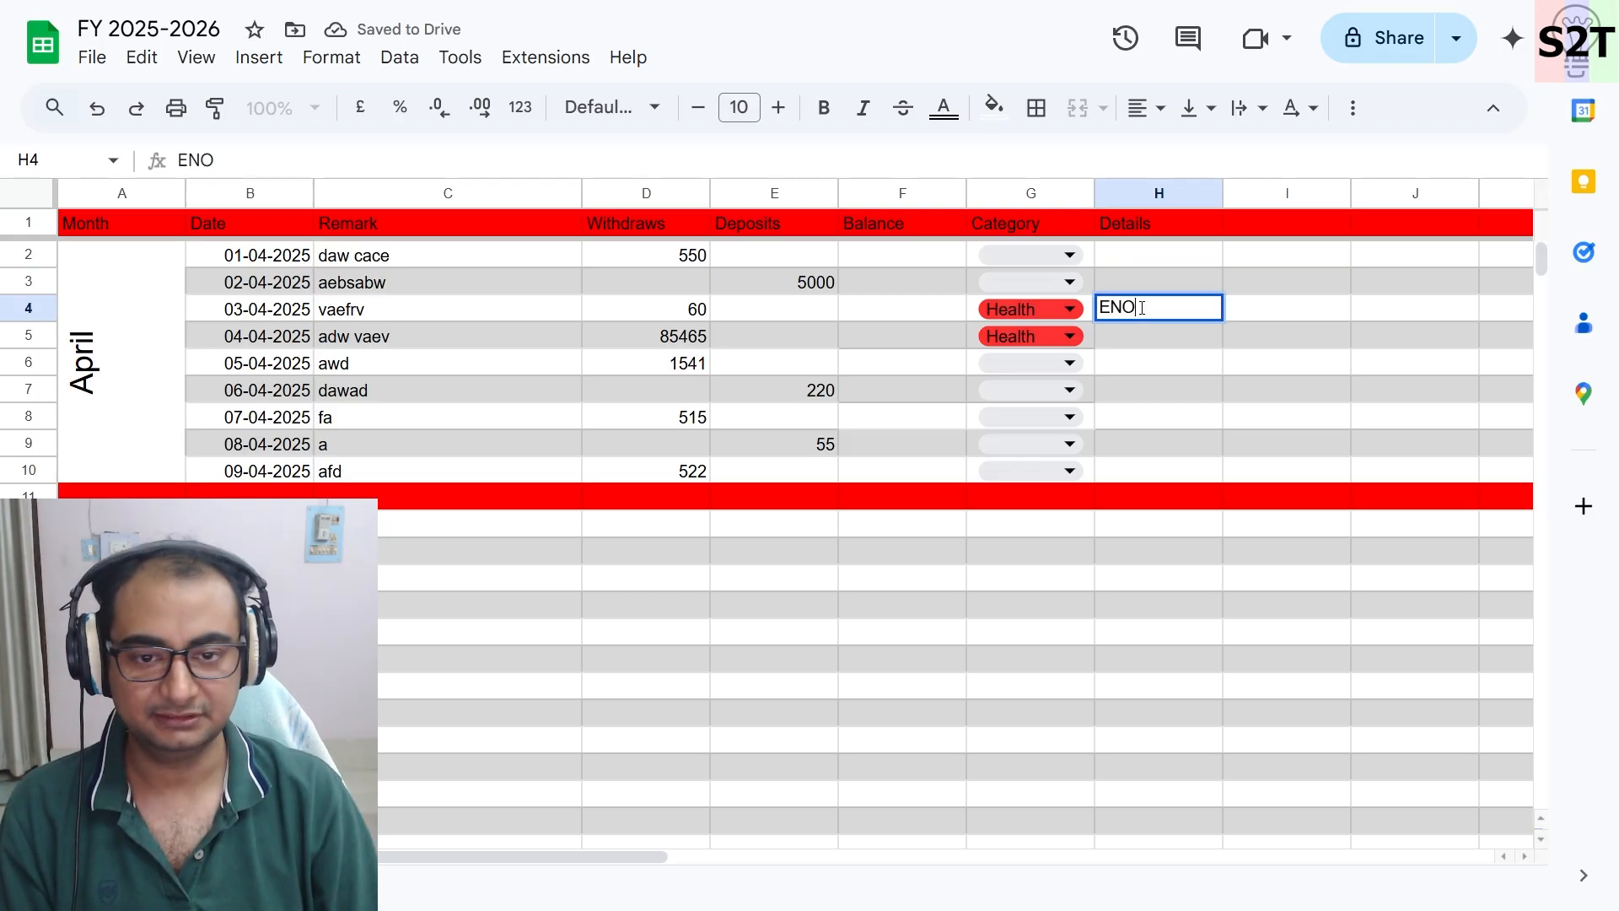
{"action": "key", "text": "Return"}
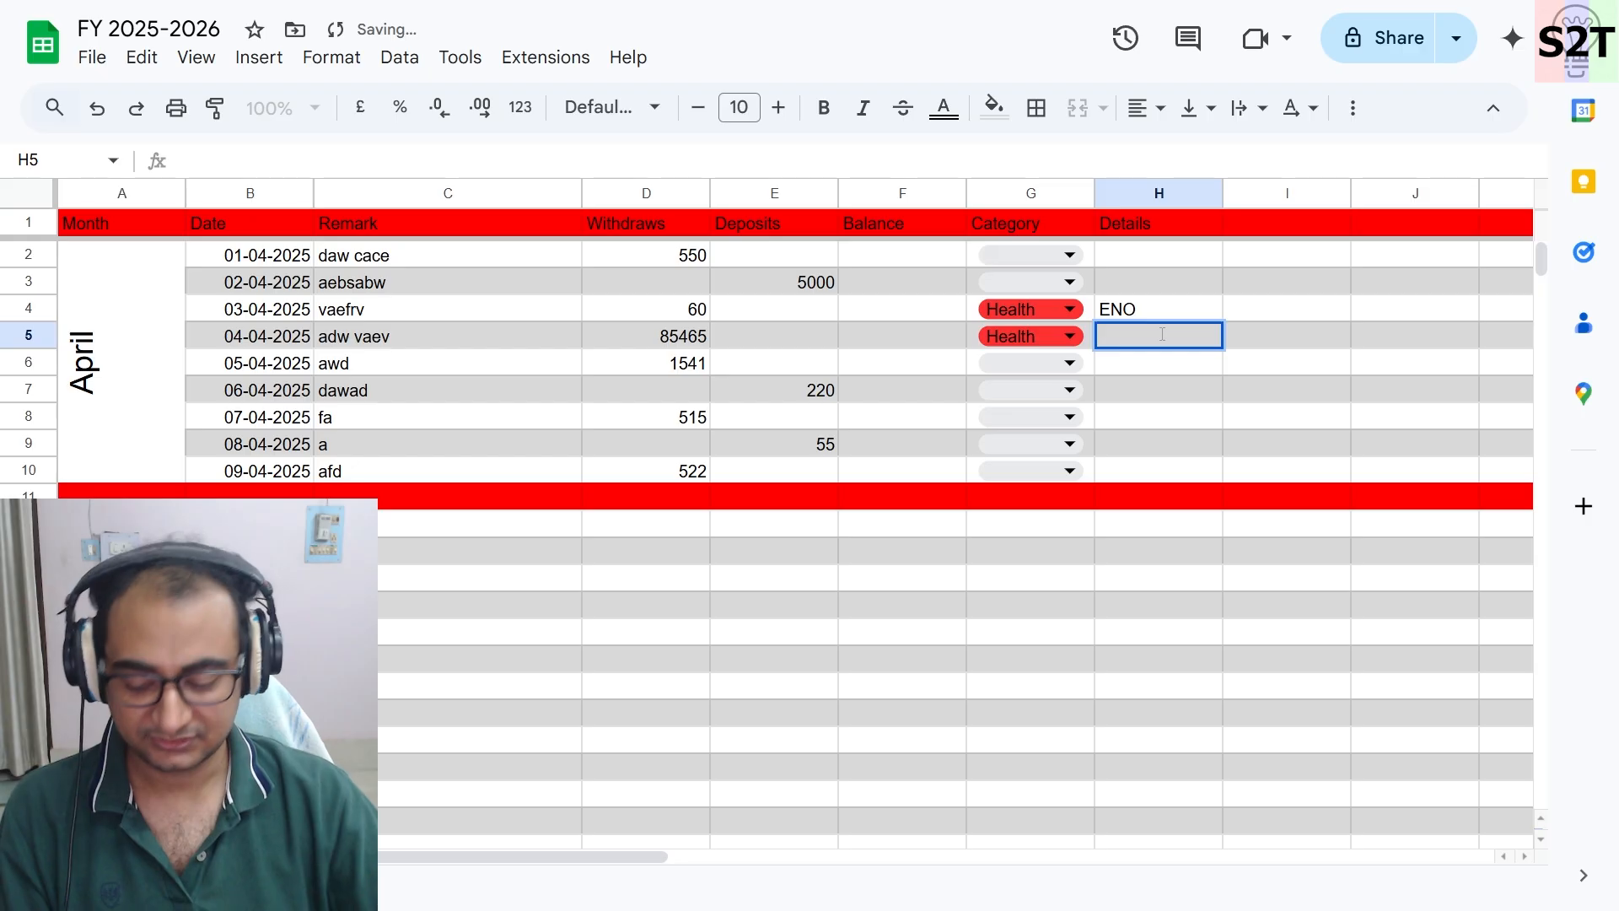
- Enter Spinal Drill as the details for the 04-04-2025 transaction in row 5
{"action": "type", "text": "Sinn"}
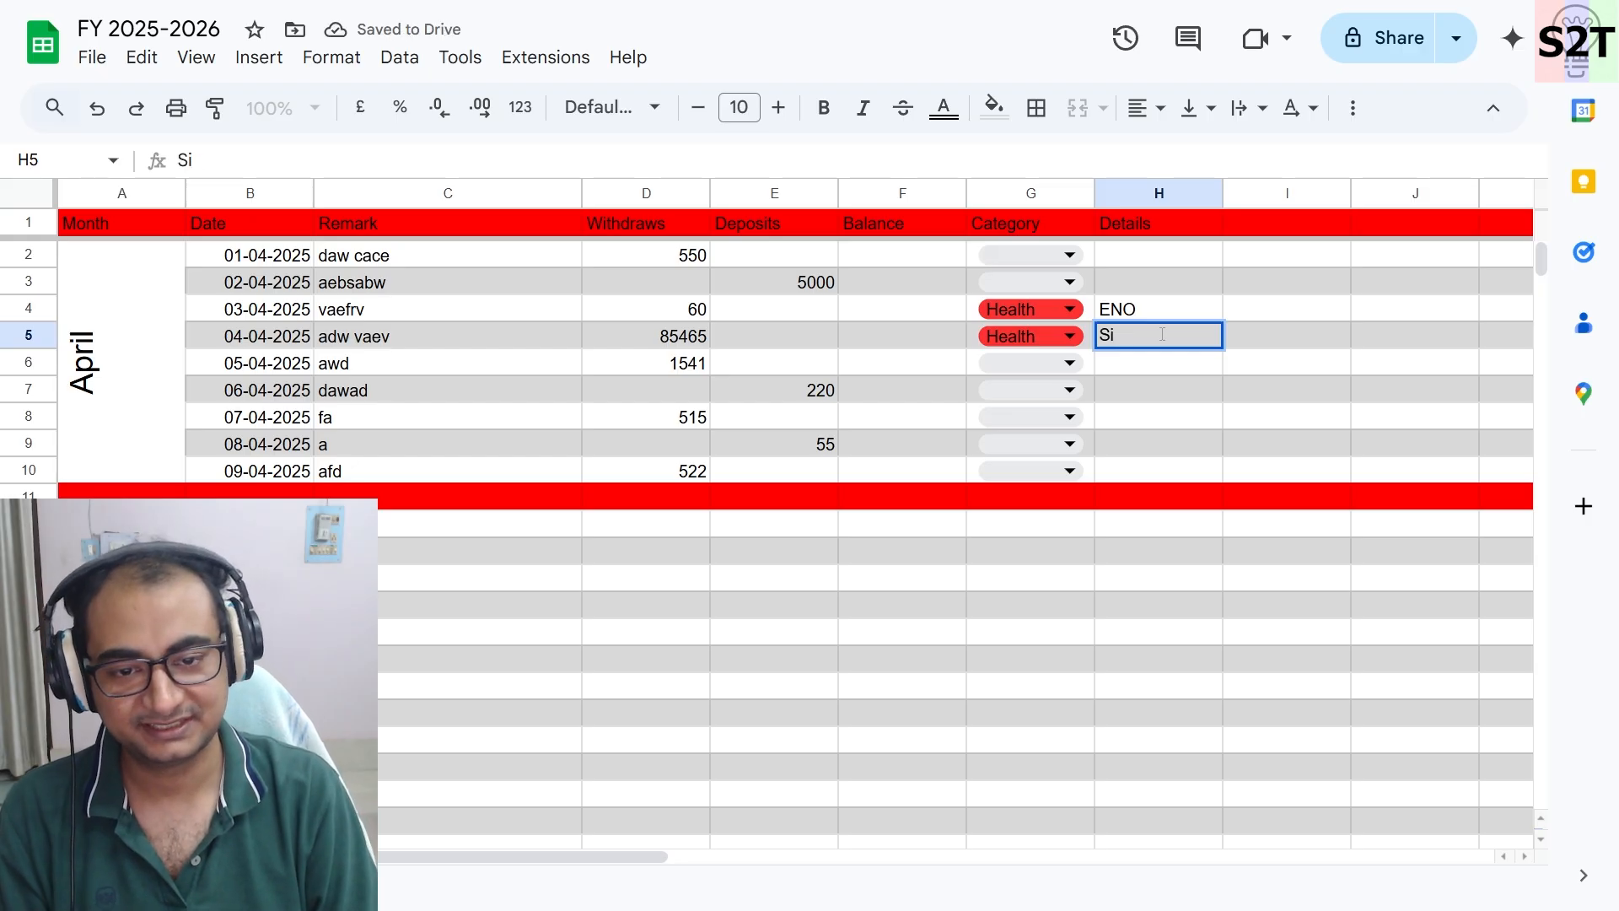
{"action": "key", "text": "BackSpace"}
{"action": "type", "text": "pinal Drill"}
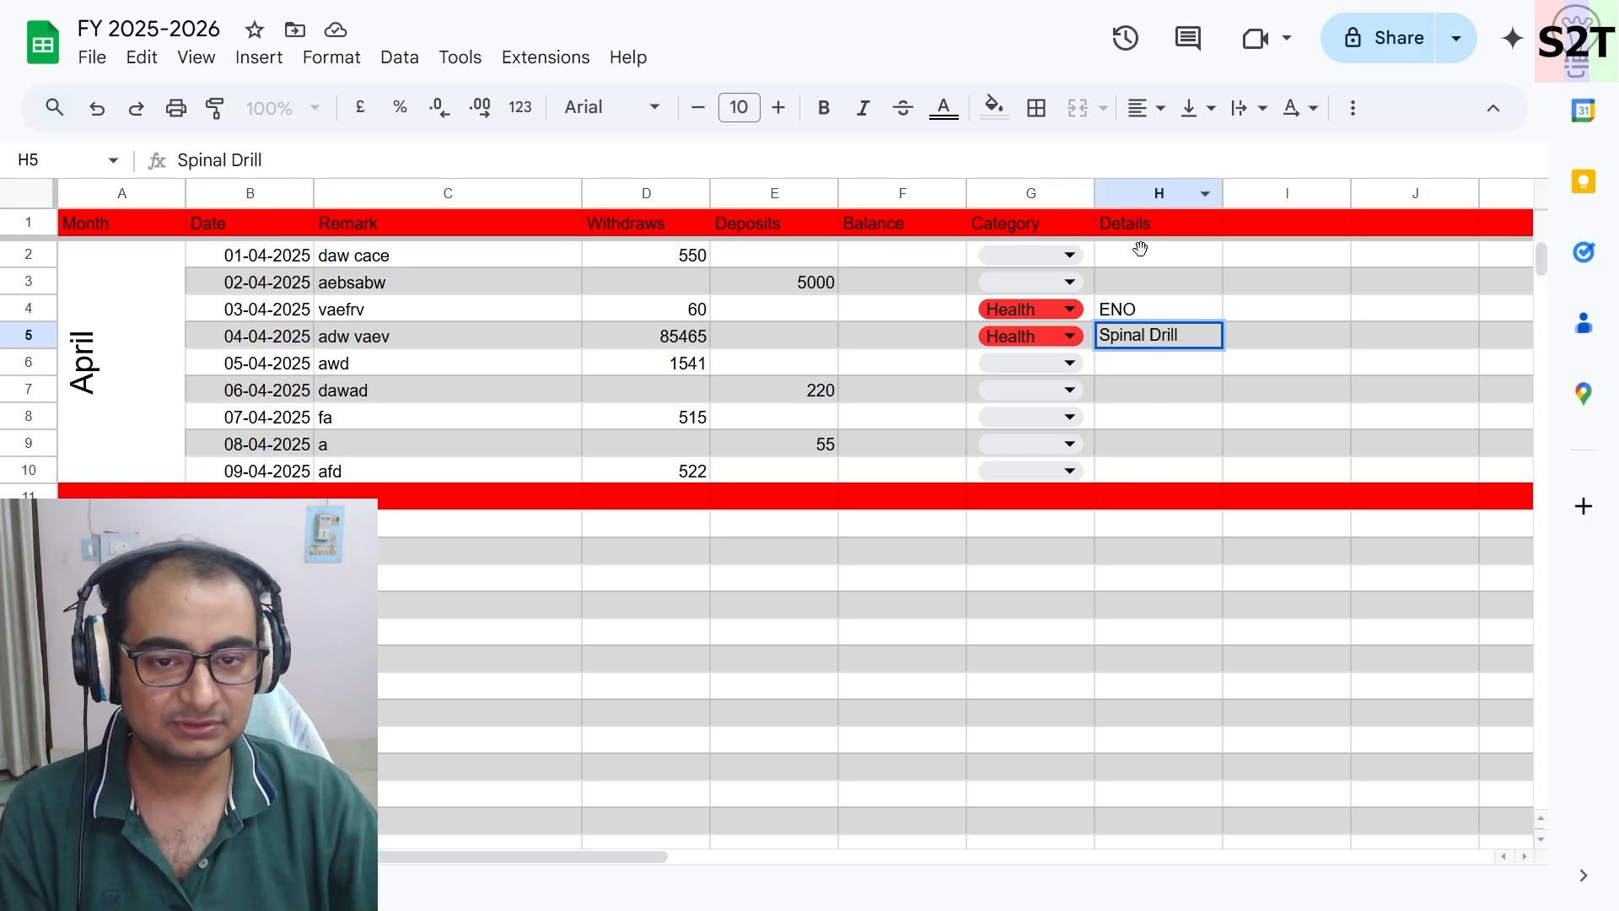
{"action": "left_click", "coordinate": [1142, 386]}
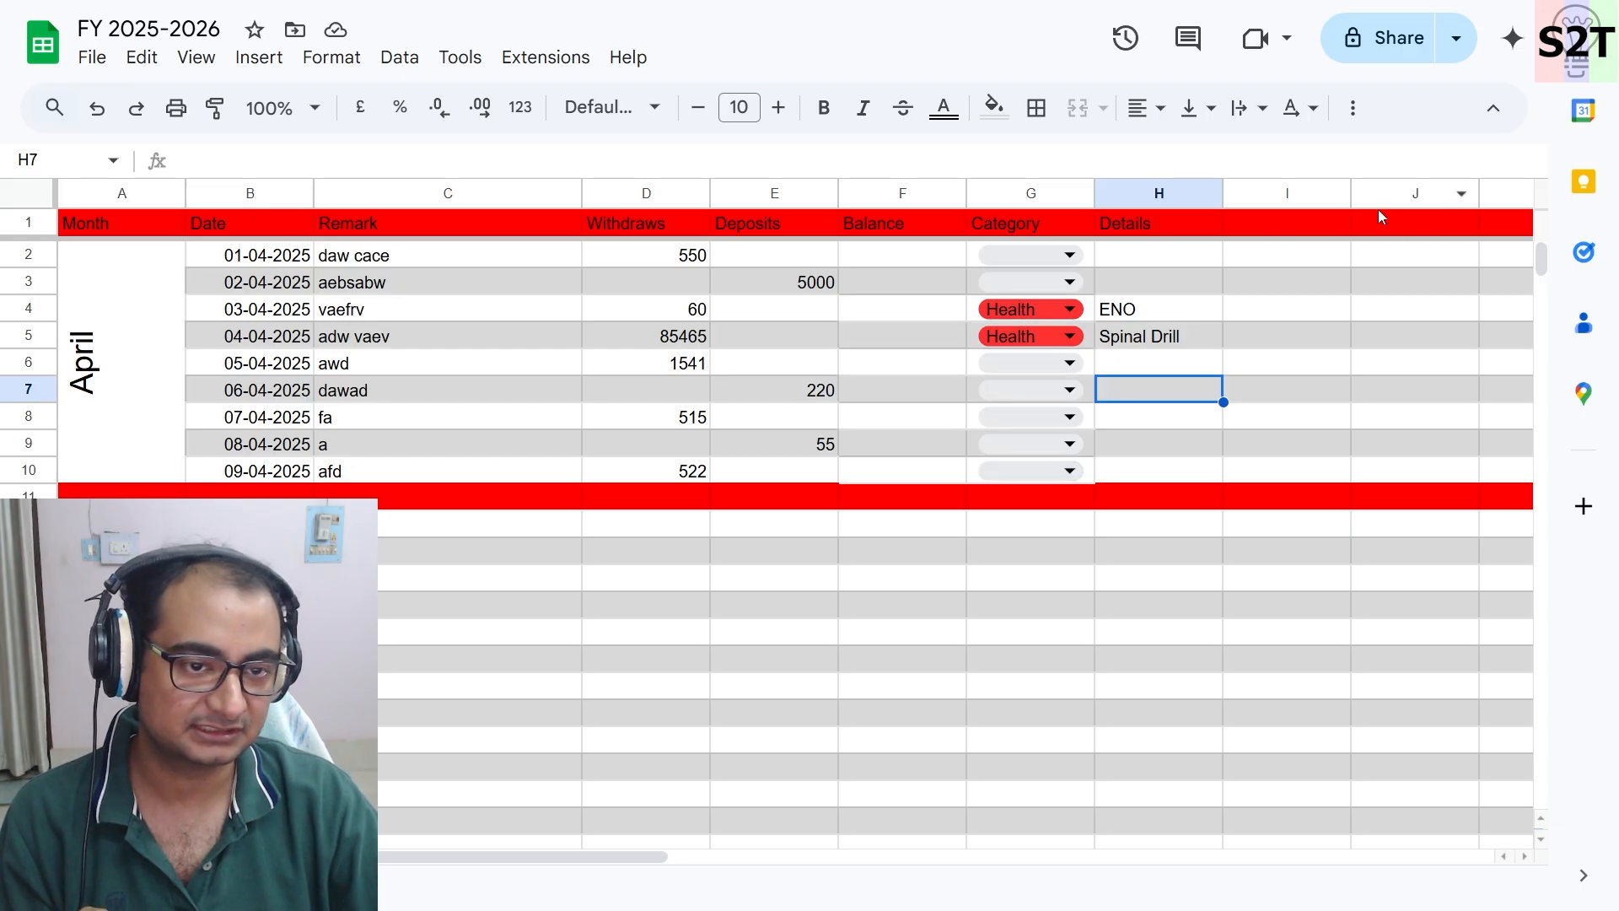
- Choose Travel as the category for row 2 and Adsence for row 3
{"action": "left_click", "coordinate": [1050, 255]}
{"action": "left_click", "coordinate": [1012, 369]}
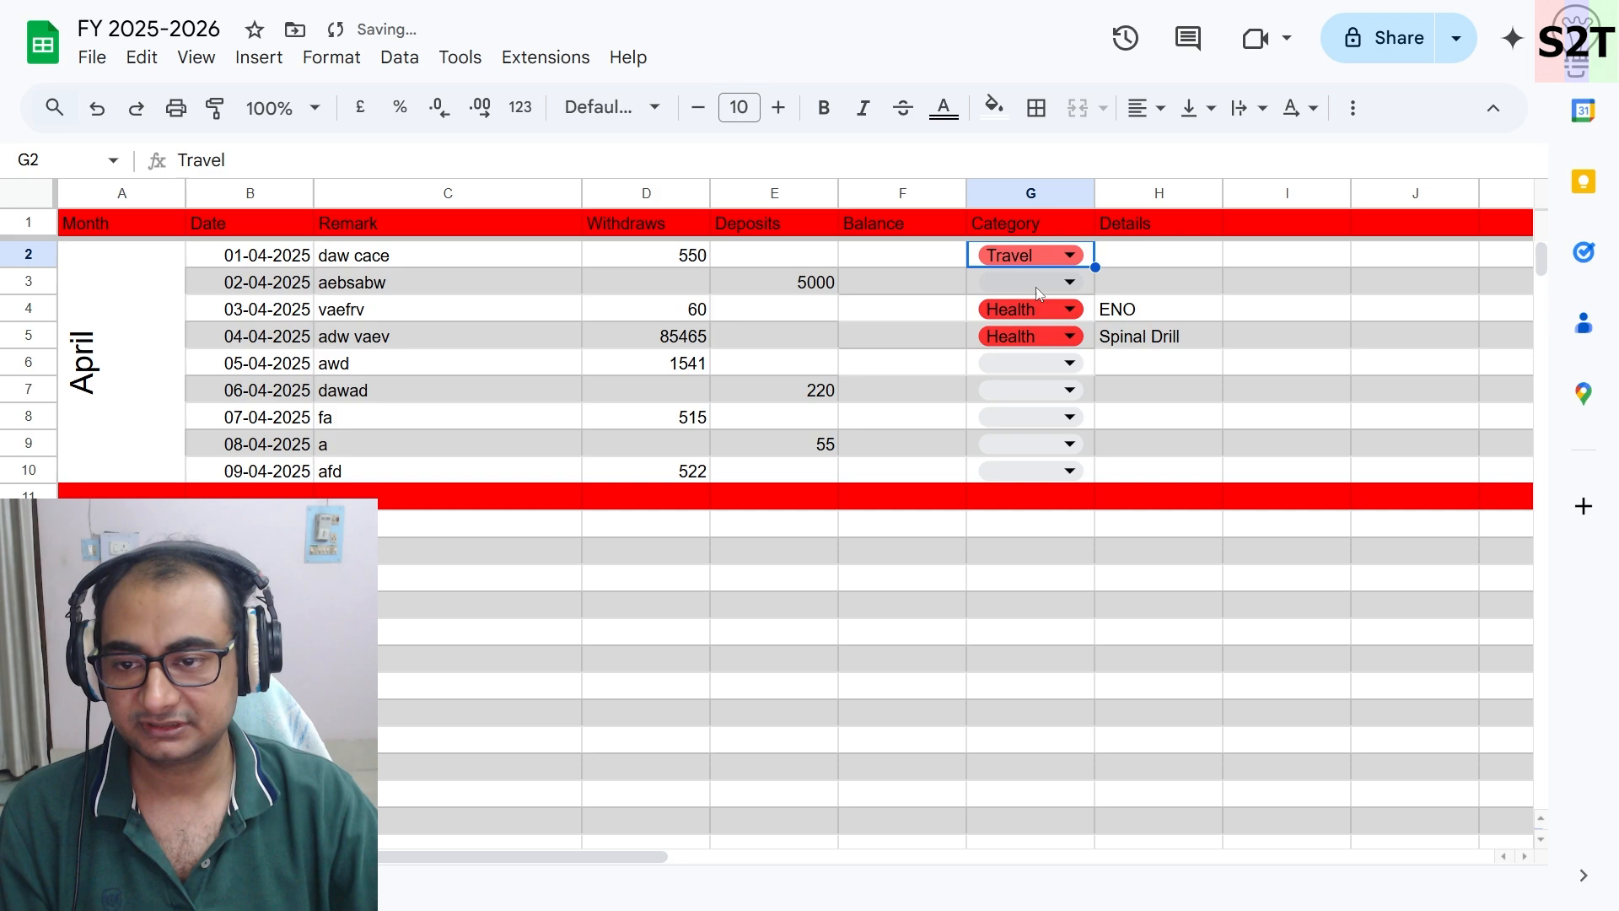
{"action": "left_click", "coordinate": [1039, 283]}
{"action": "left_click", "coordinate": [1015, 474]}
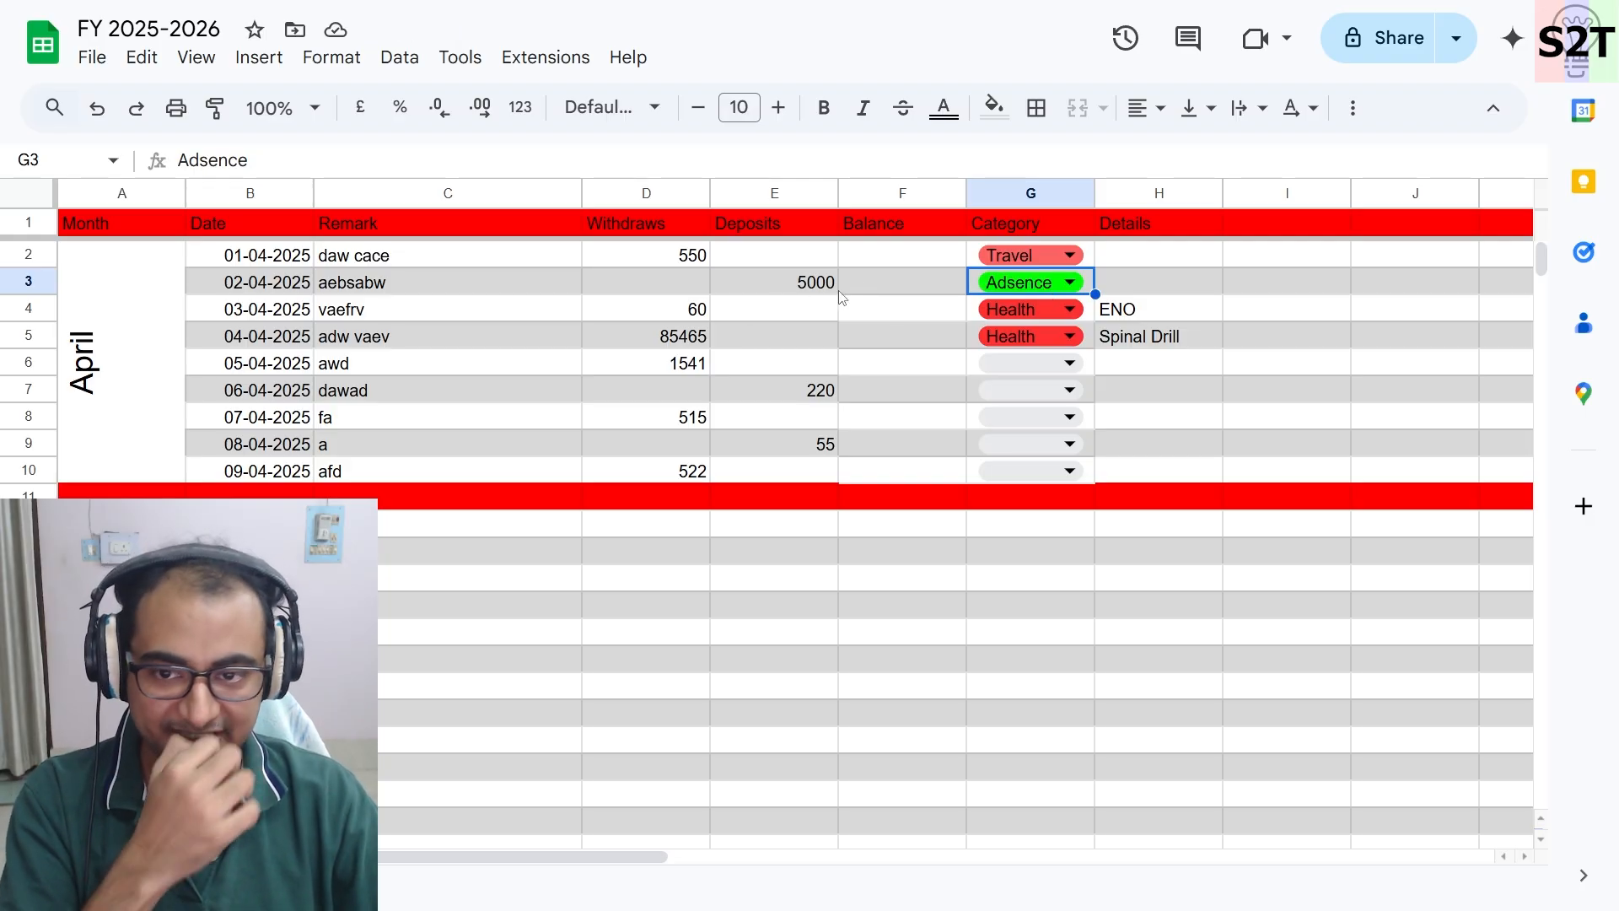
- Choose Return as the category for row 7 and FOOD for row 8
{"action": "left_click", "coordinate": [1035, 391]}
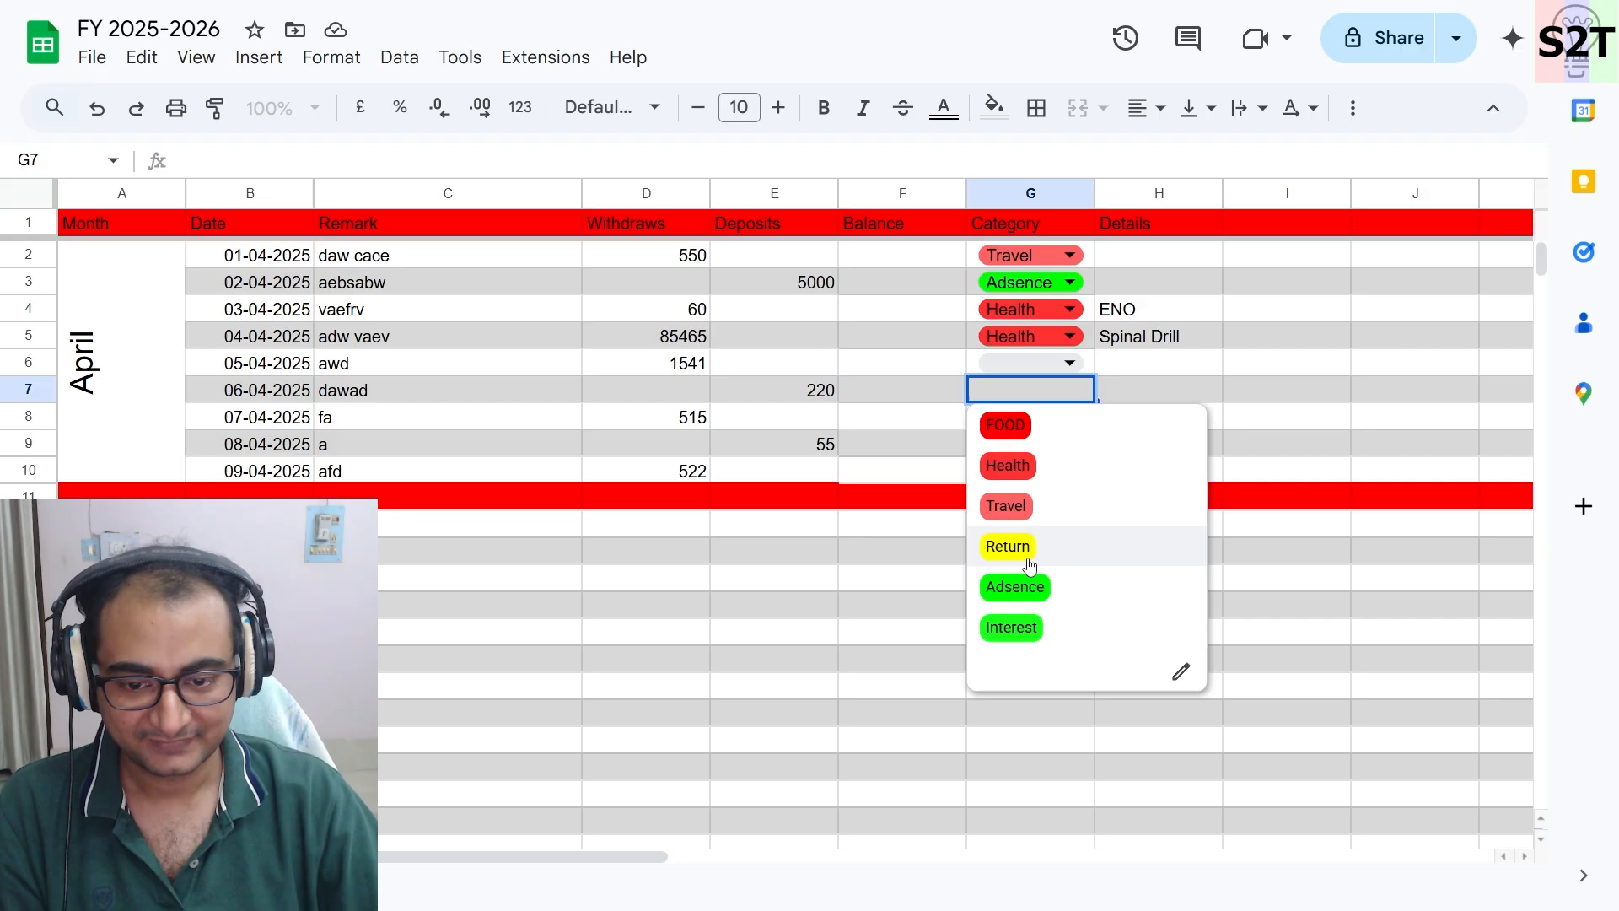
{"action": "left_click", "coordinate": [1030, 563]}
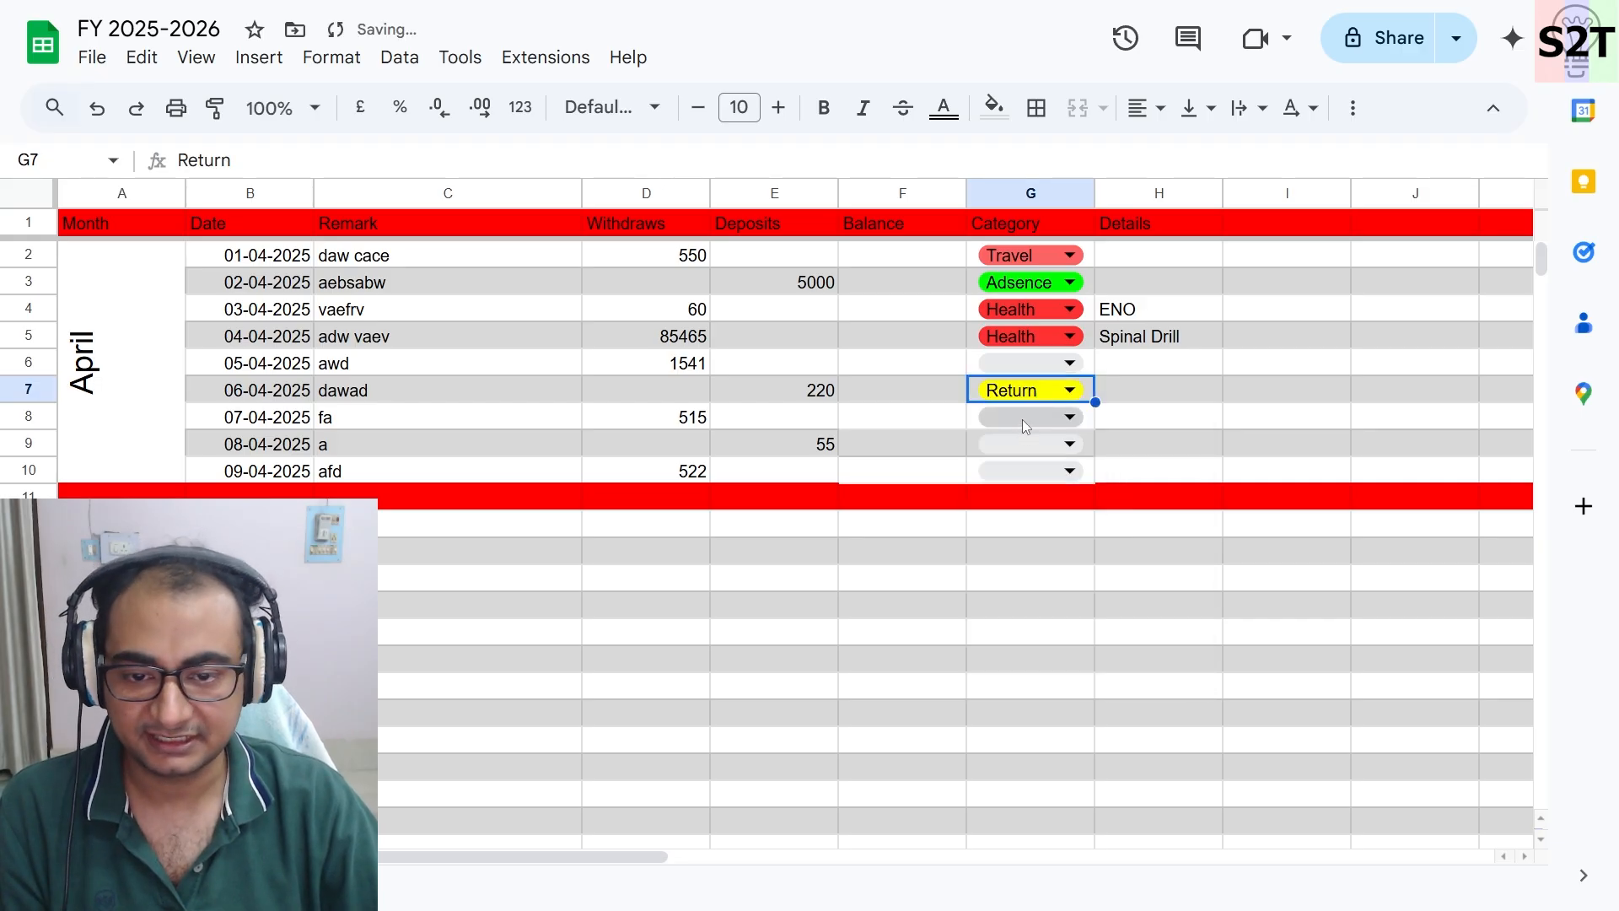
{"action": "left_click", "coordinate": [1022, 420]}
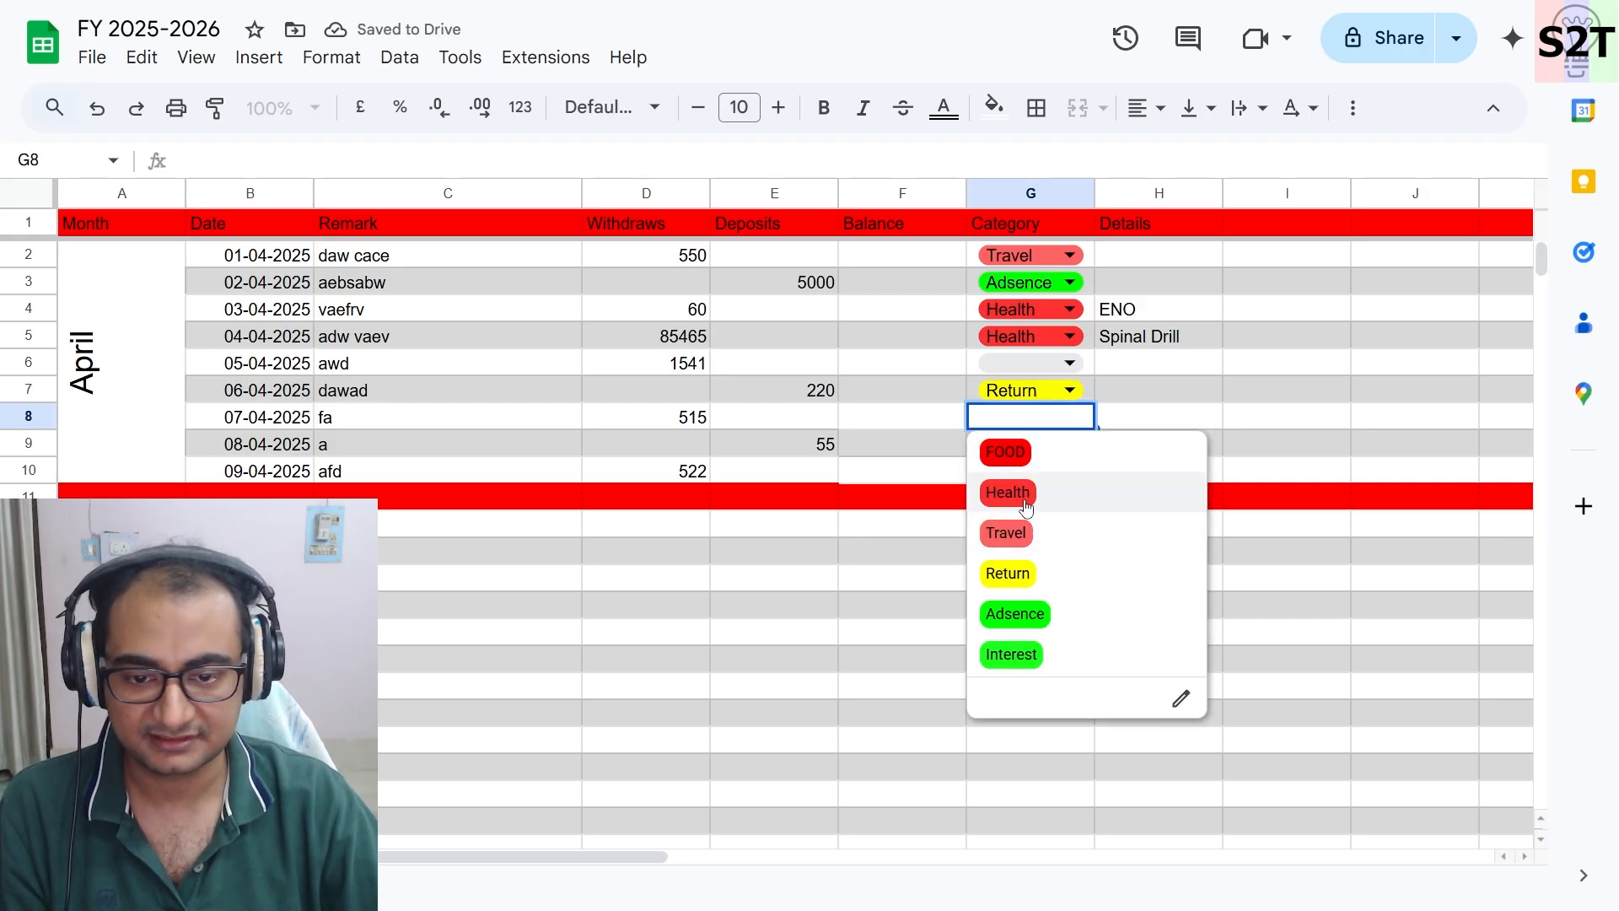
{"action": "left_click", "coordinate": [1021, 454]}
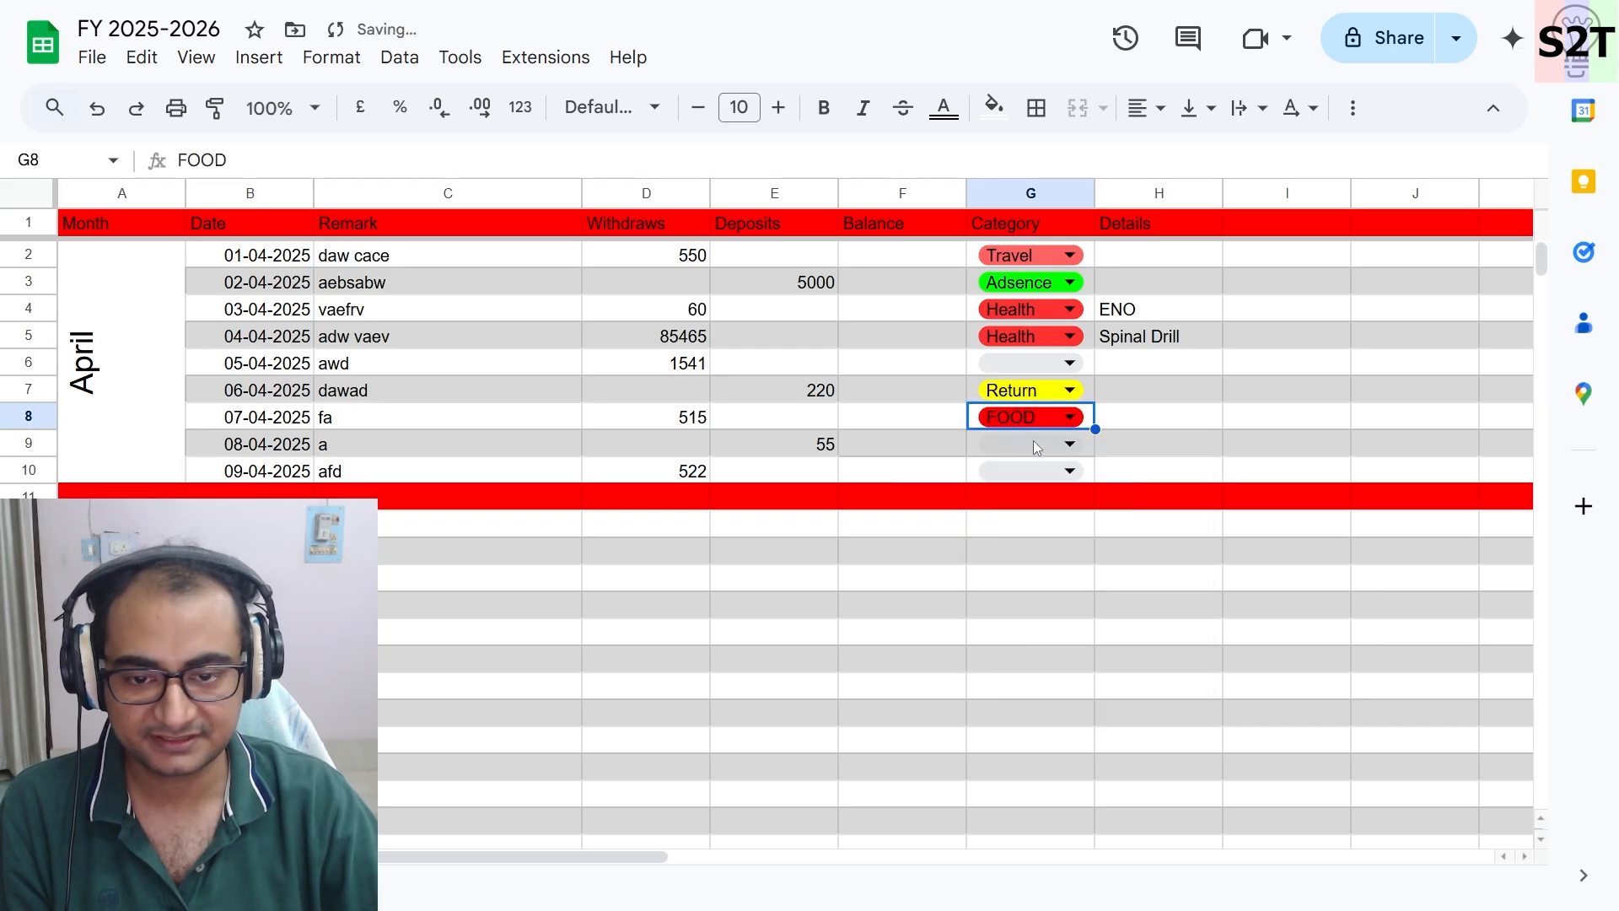
- Choose Interest as the category for row 9 and FOOD for row 10
{"action": "left_click", "coordinate": [1036, 446]}
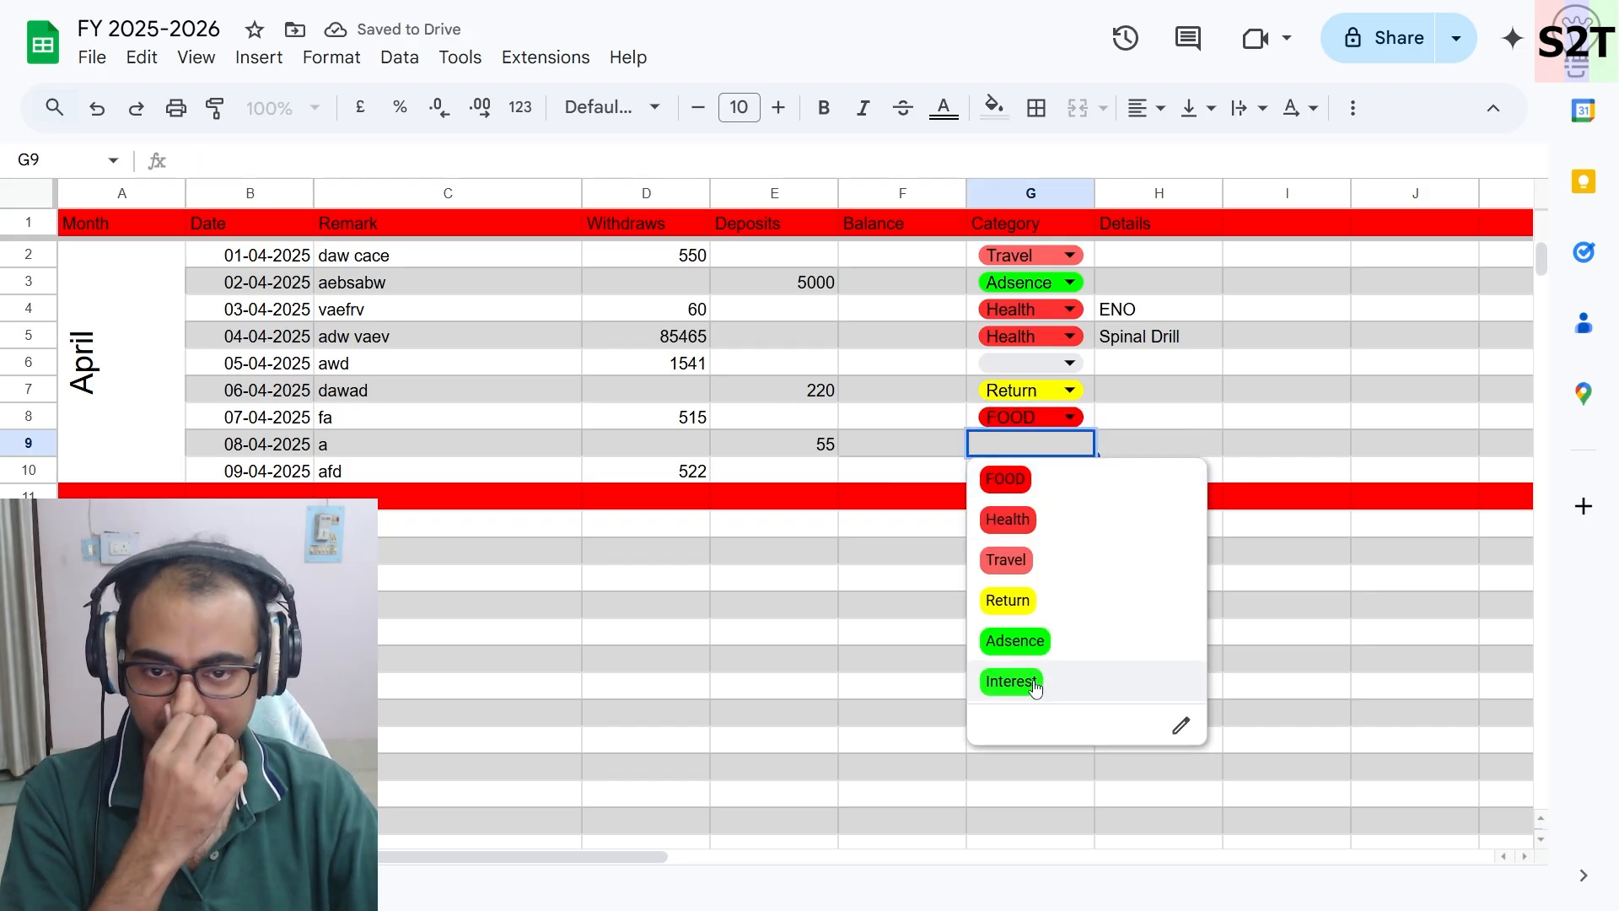
{"action": "left_click", "coordinate": [1035, 687]}
{"action": "left_click", "coordinate": [1034, 470]}
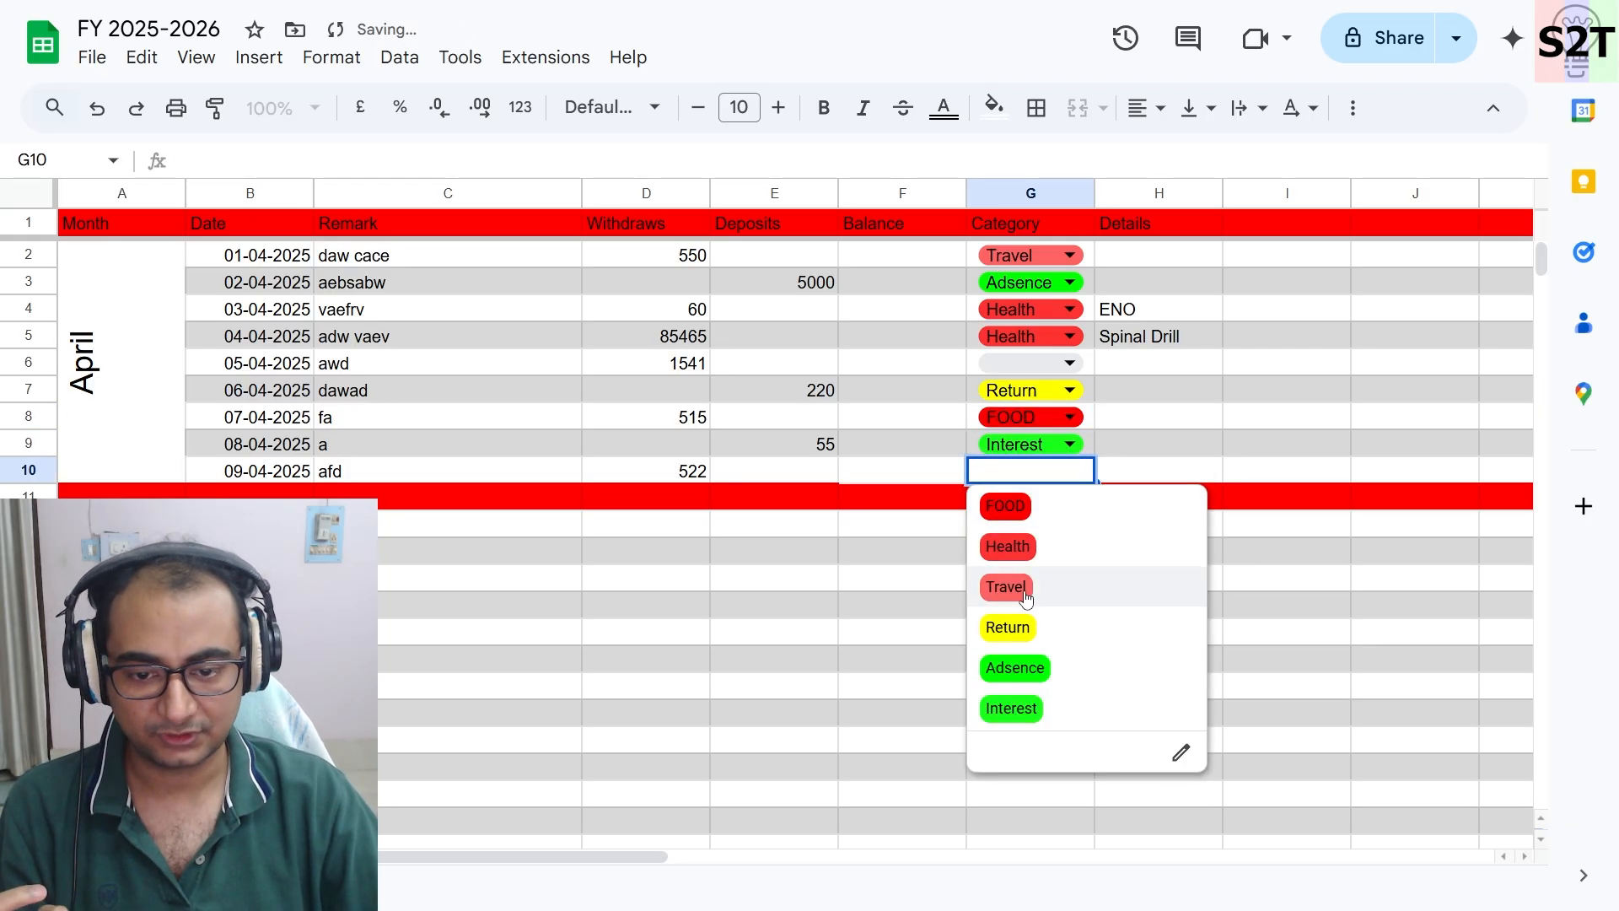
{"action": "left_click", "coordinate": [1008, 508]}
{"action": "left_click", "coordinate": [935, 611]}
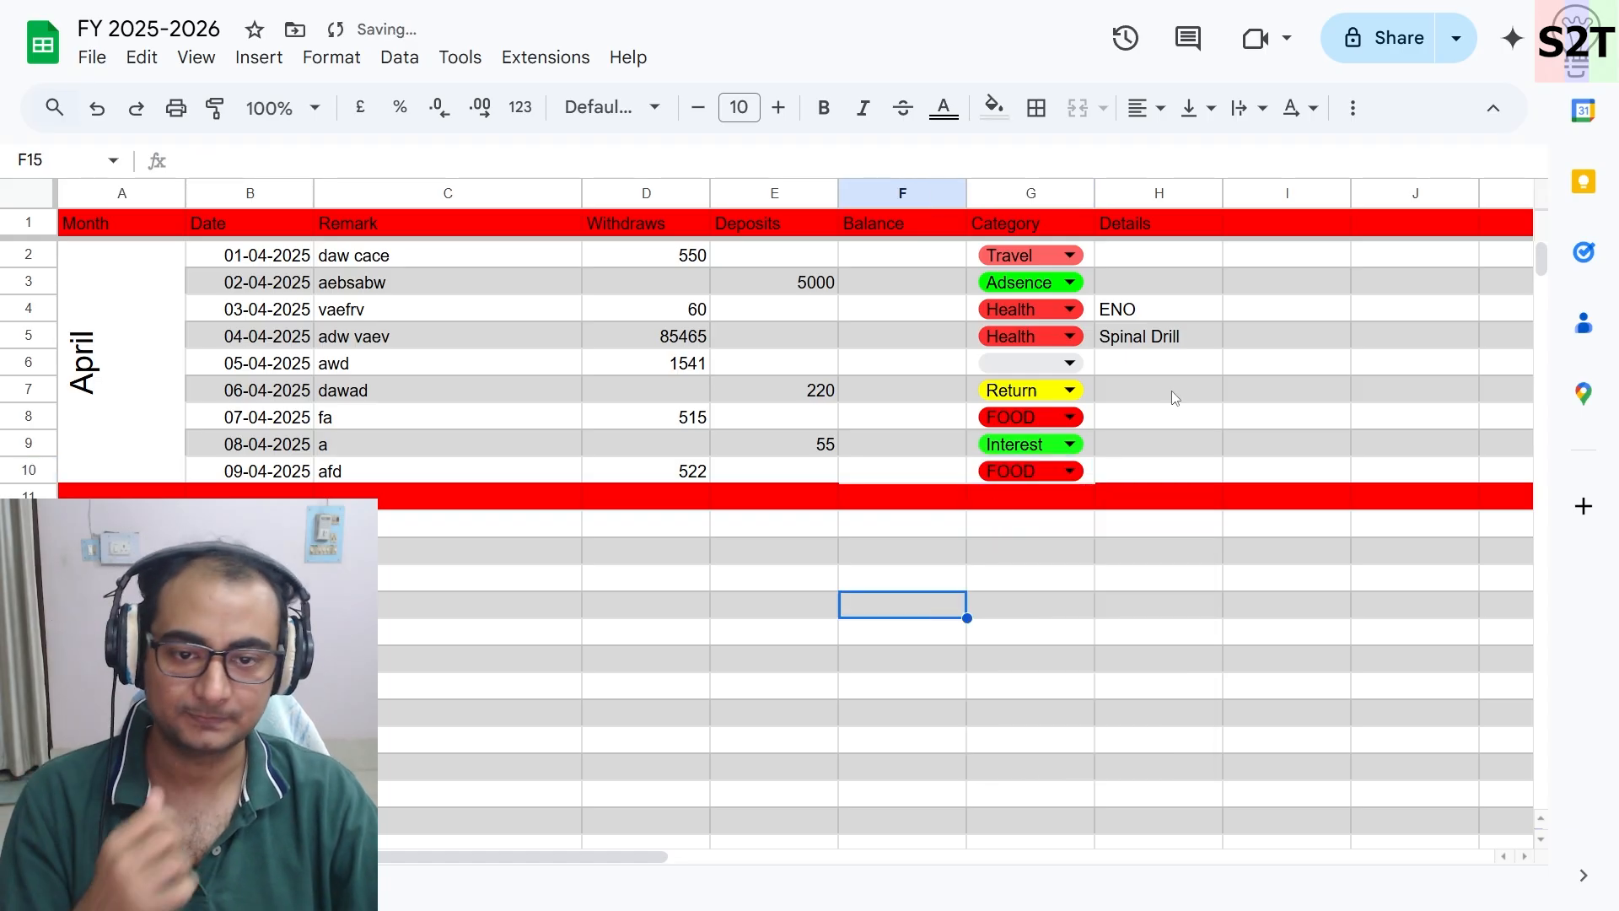
- Enter delhi as the details for the 01-04-2025 transaction in row 2
{"action": "left_click", "coordinate": [1165, 254]}
{"action": "double_click", "coordinate": [1165, 257]}
{"action": "type", "text": "delh"}
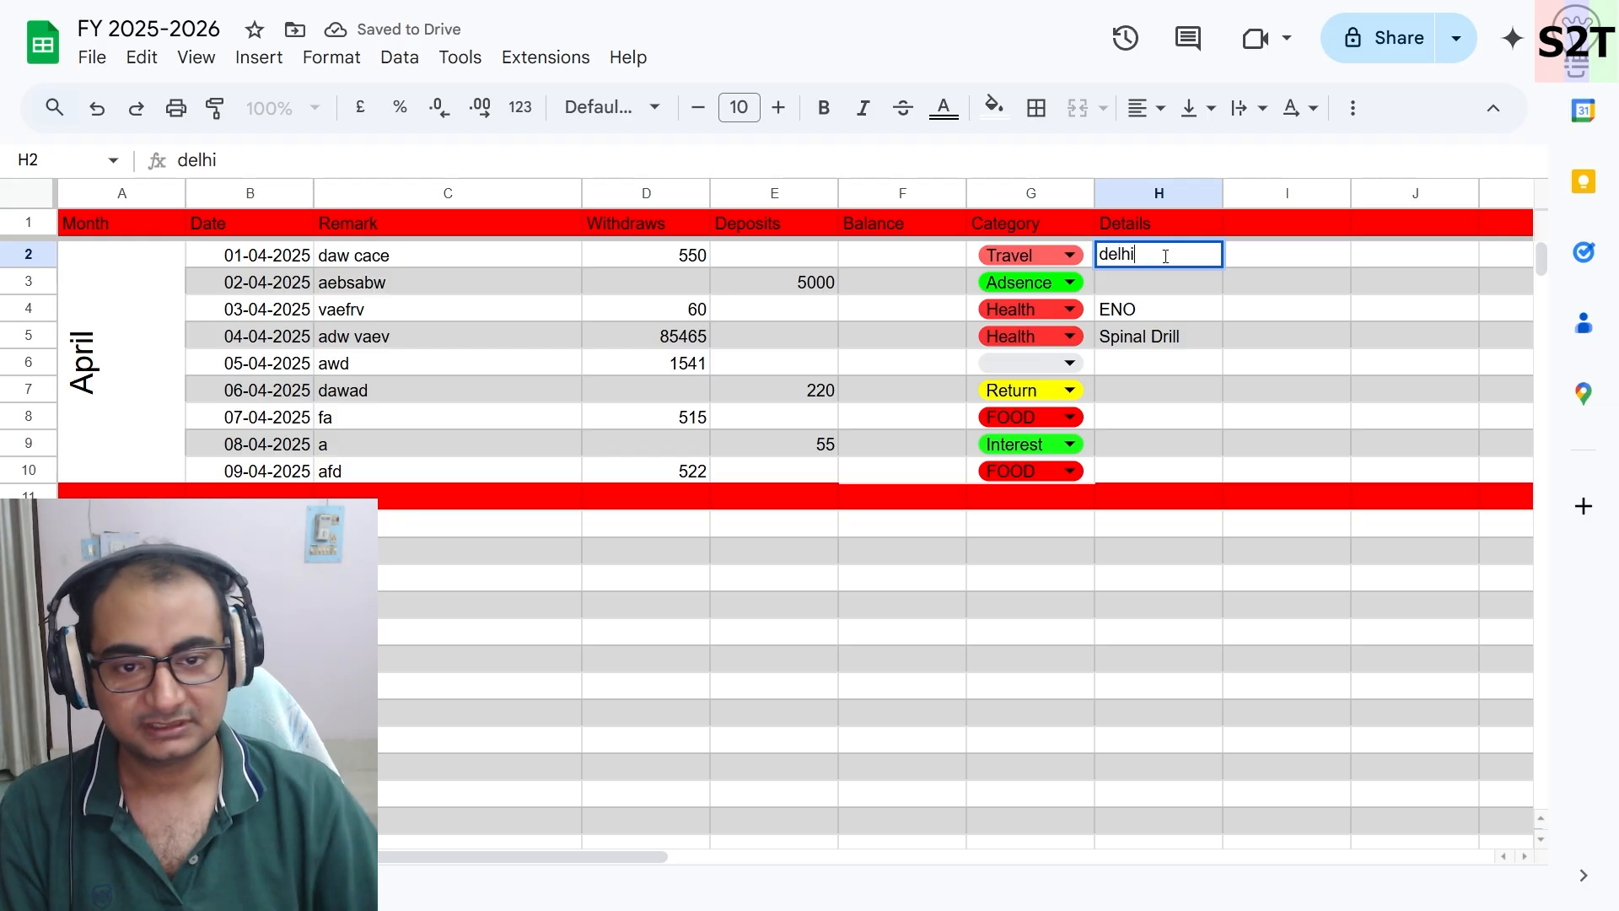
{"action": "type", "text": "i"}
{"action": "right_click", "coordinate": [1165, 257]}
{"action": "left_click", "coordinate": [1115, 281]}
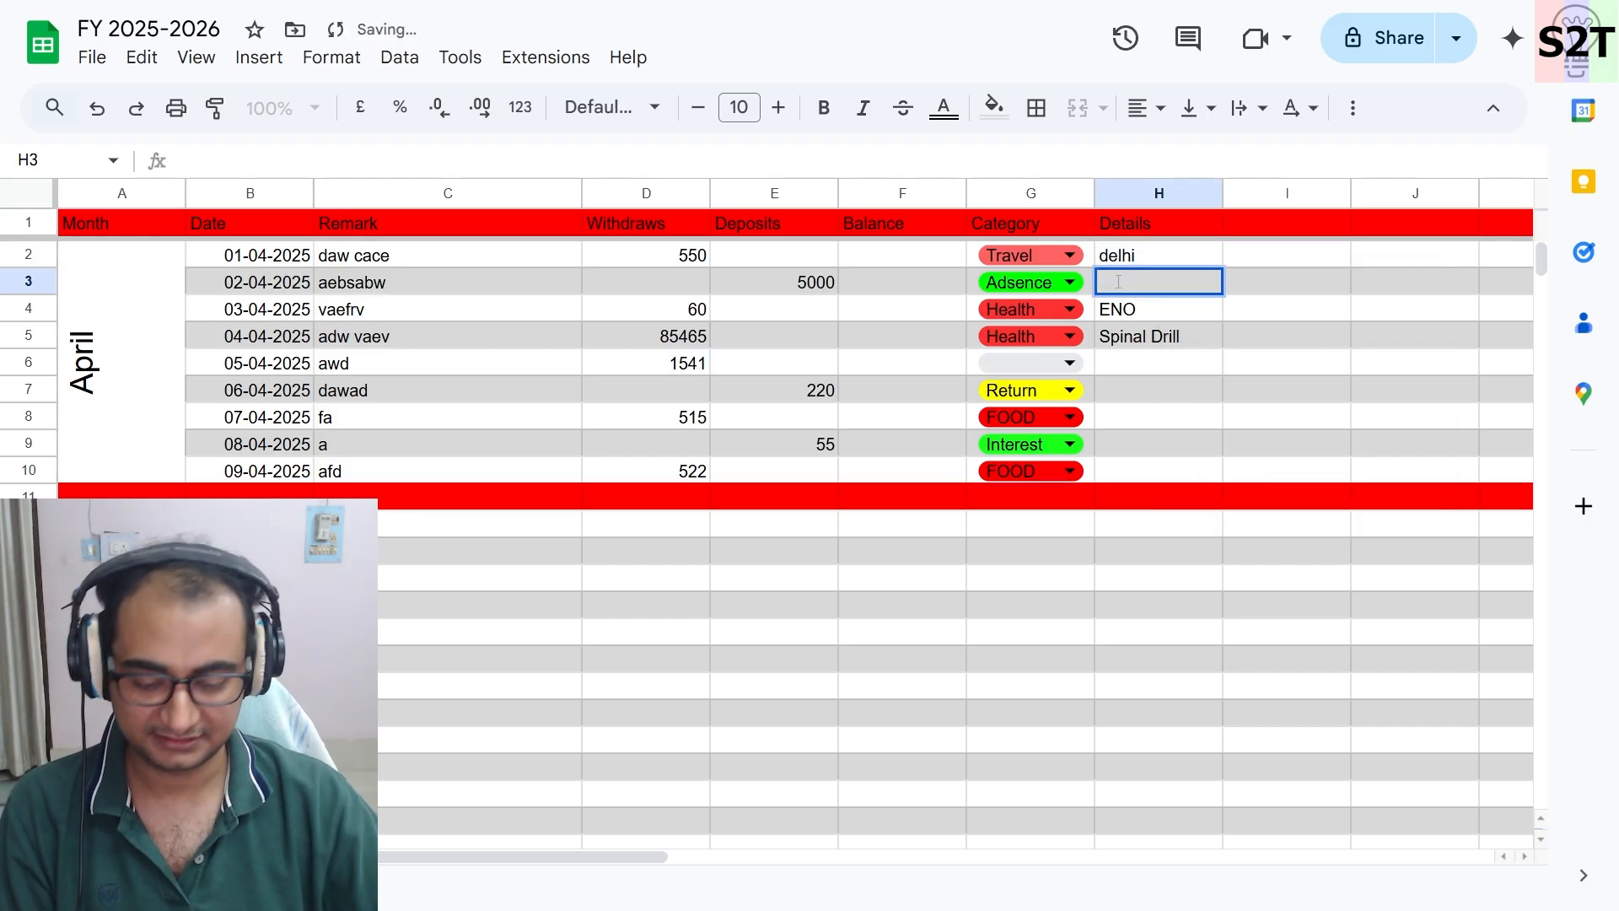
- Enter march as the details for the 02-04-2025 transaction in row 3
{"action": "type", "text": "mar"}
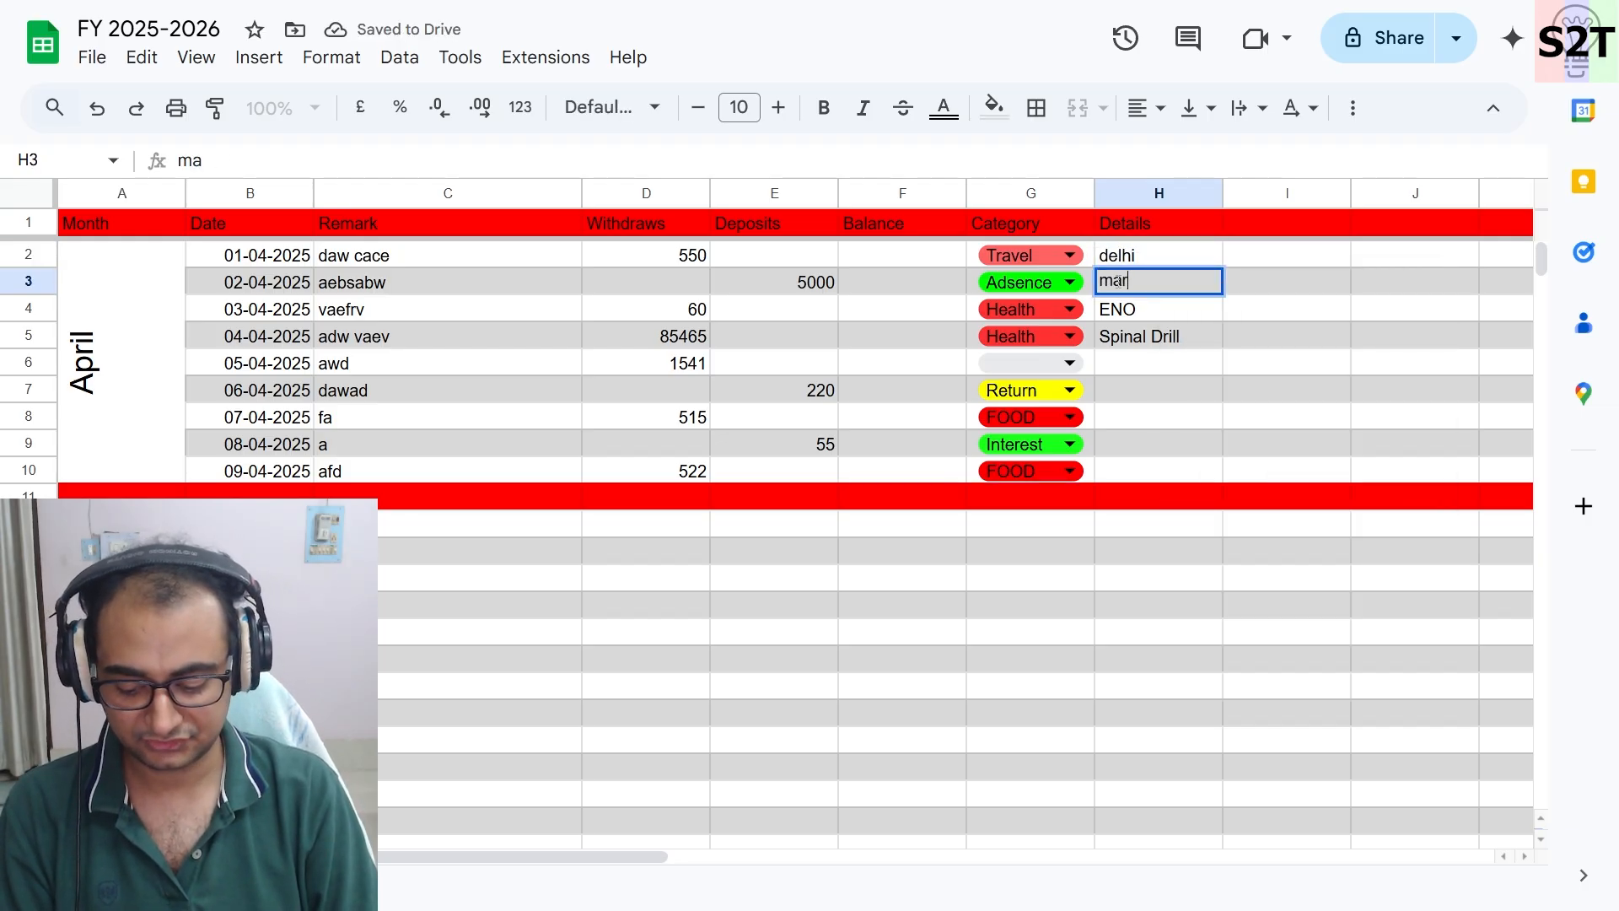
{"action": "key", "text": "BackSpace"}
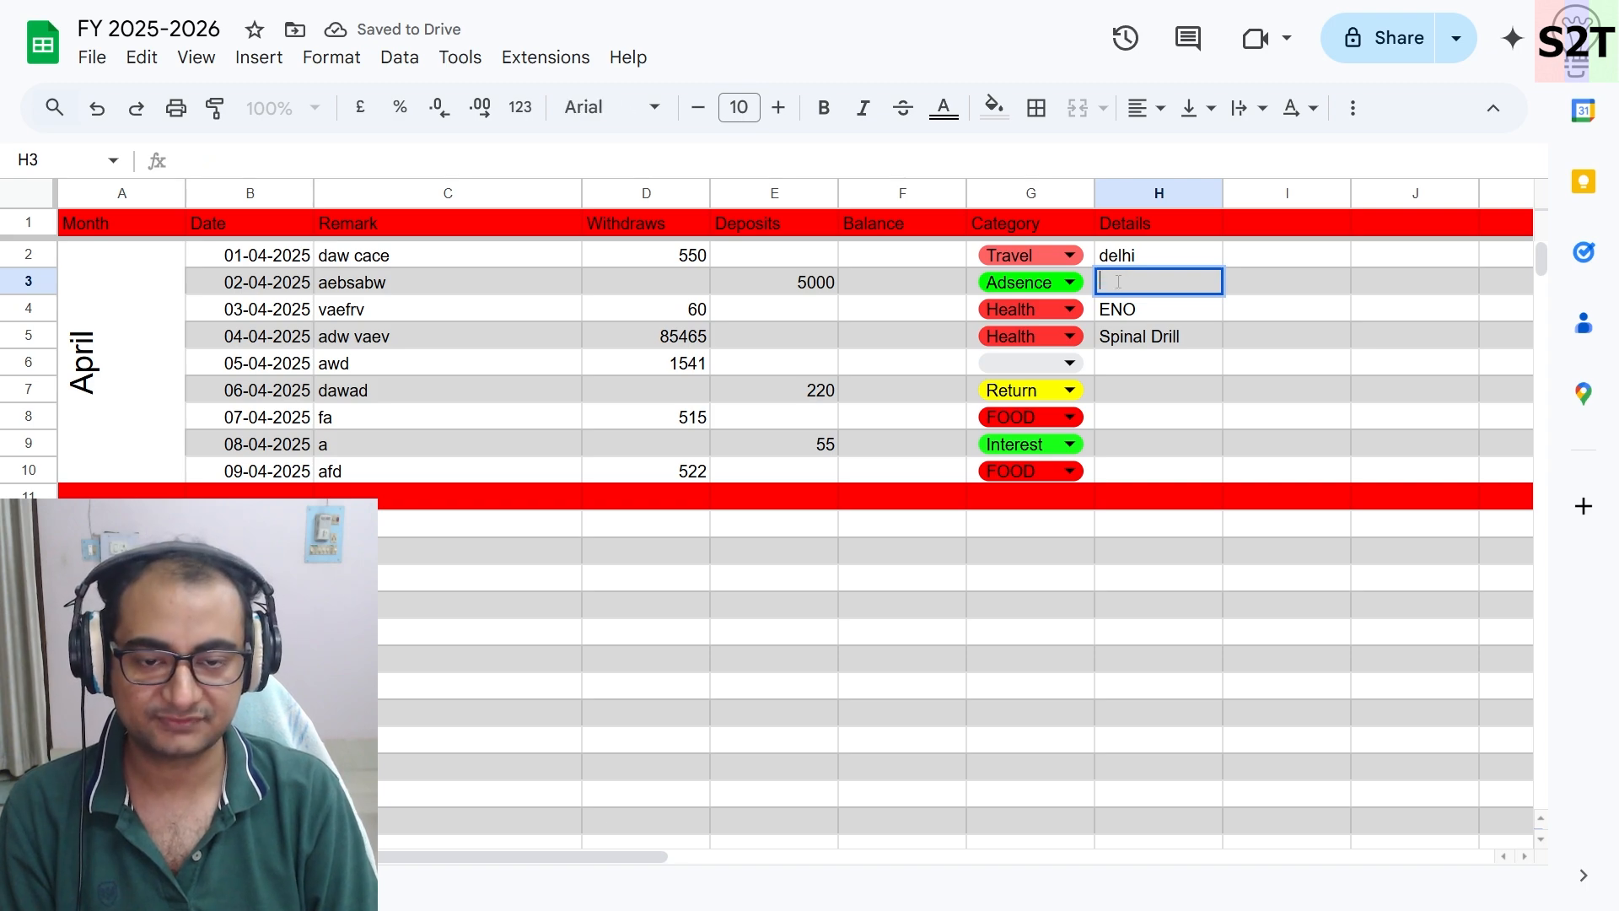
{"action": "type", "text": "march"}
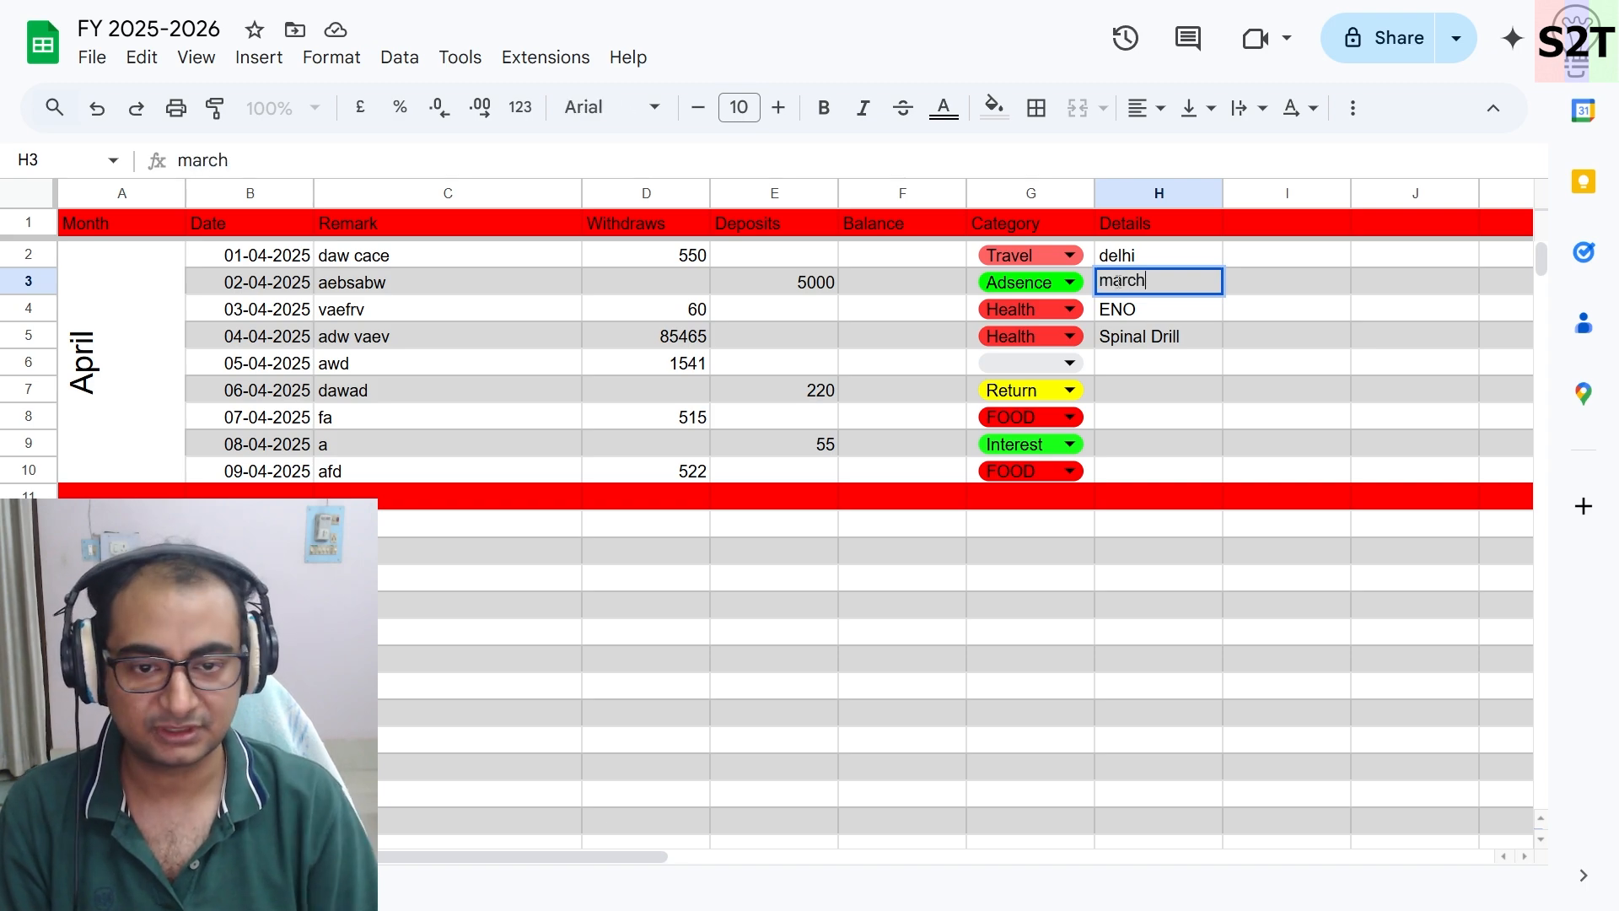
{"action": "left_click", "coordinate": [1179, 389]}
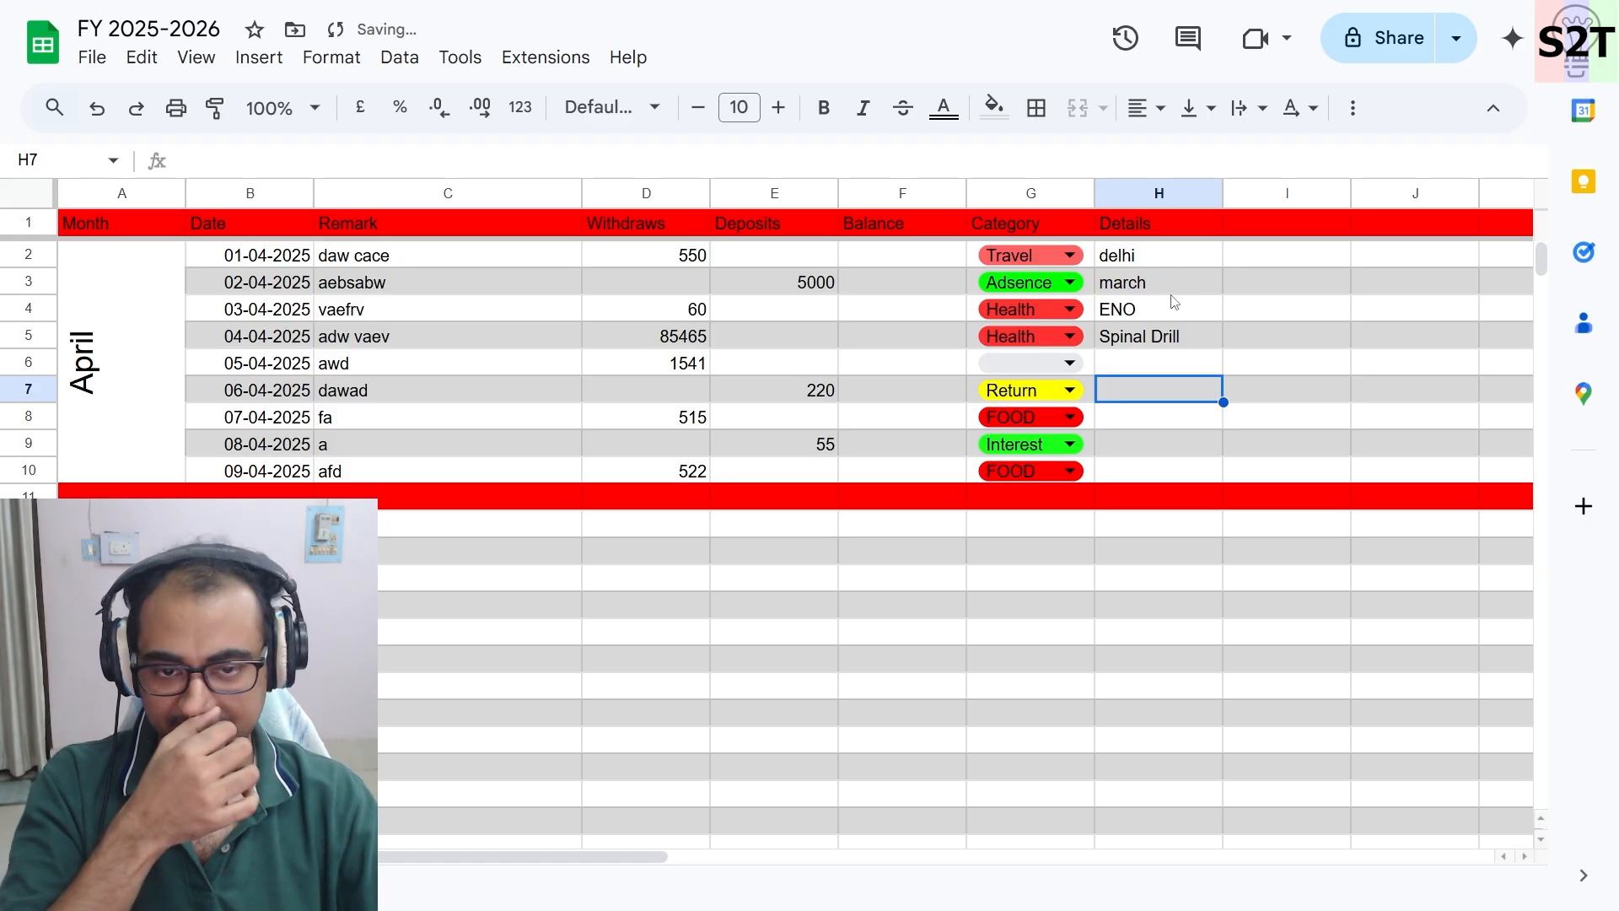
- Choose Travel as the category for the 05-04-2025 transaction in row 6
{"action": "left_click", "coordinate": [1166, 364]}
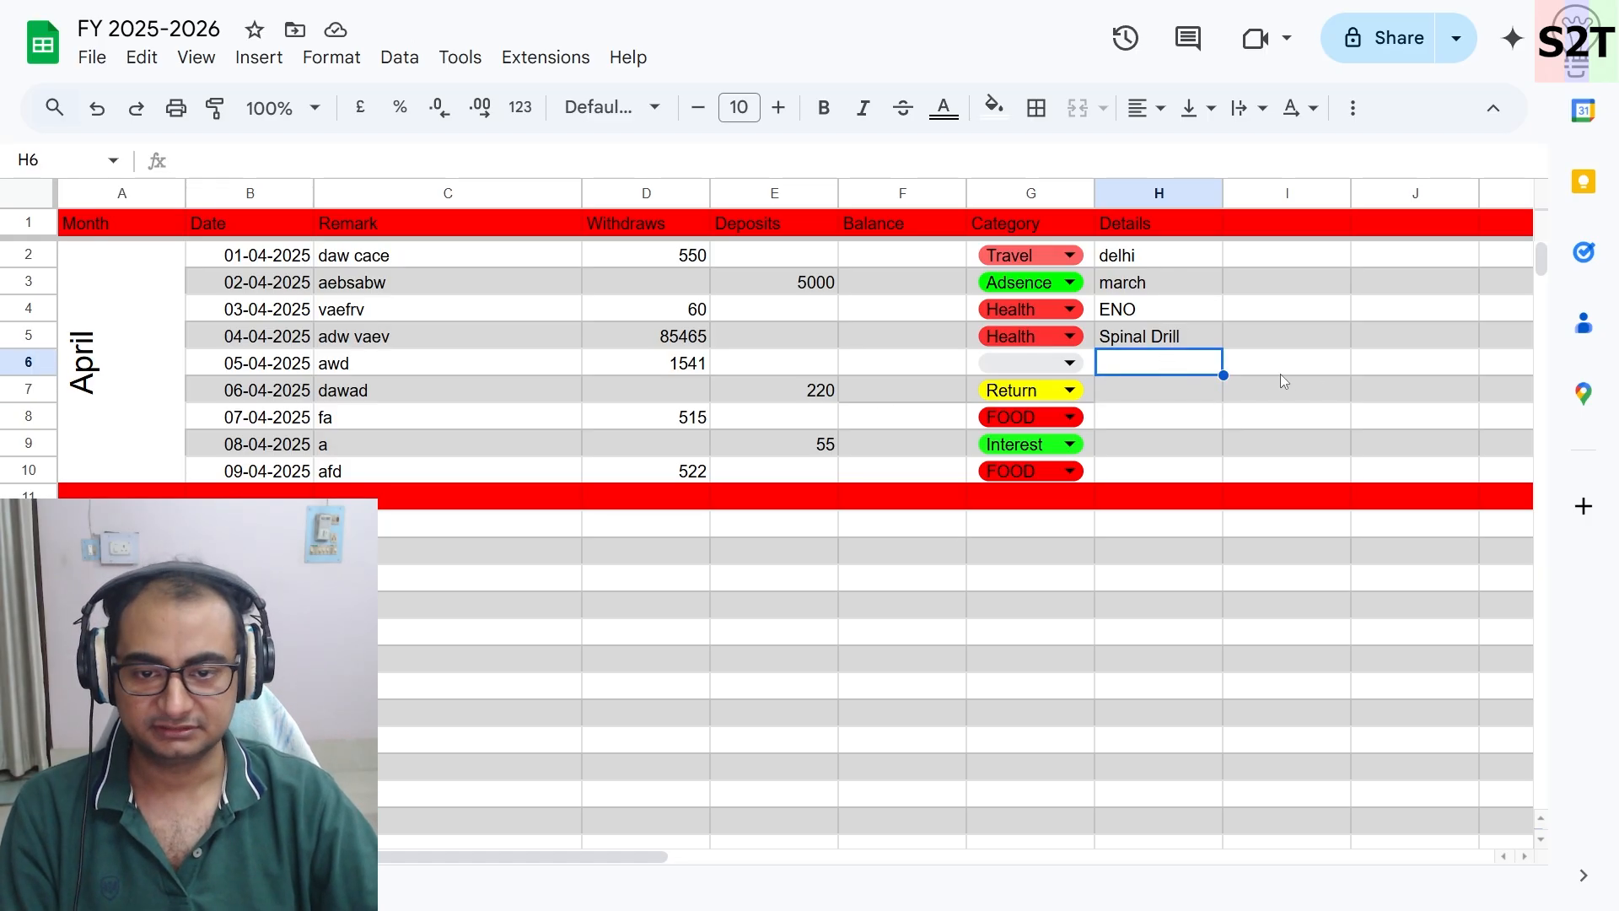
{"action": "left_click", "coordinate": [1062, 365]}
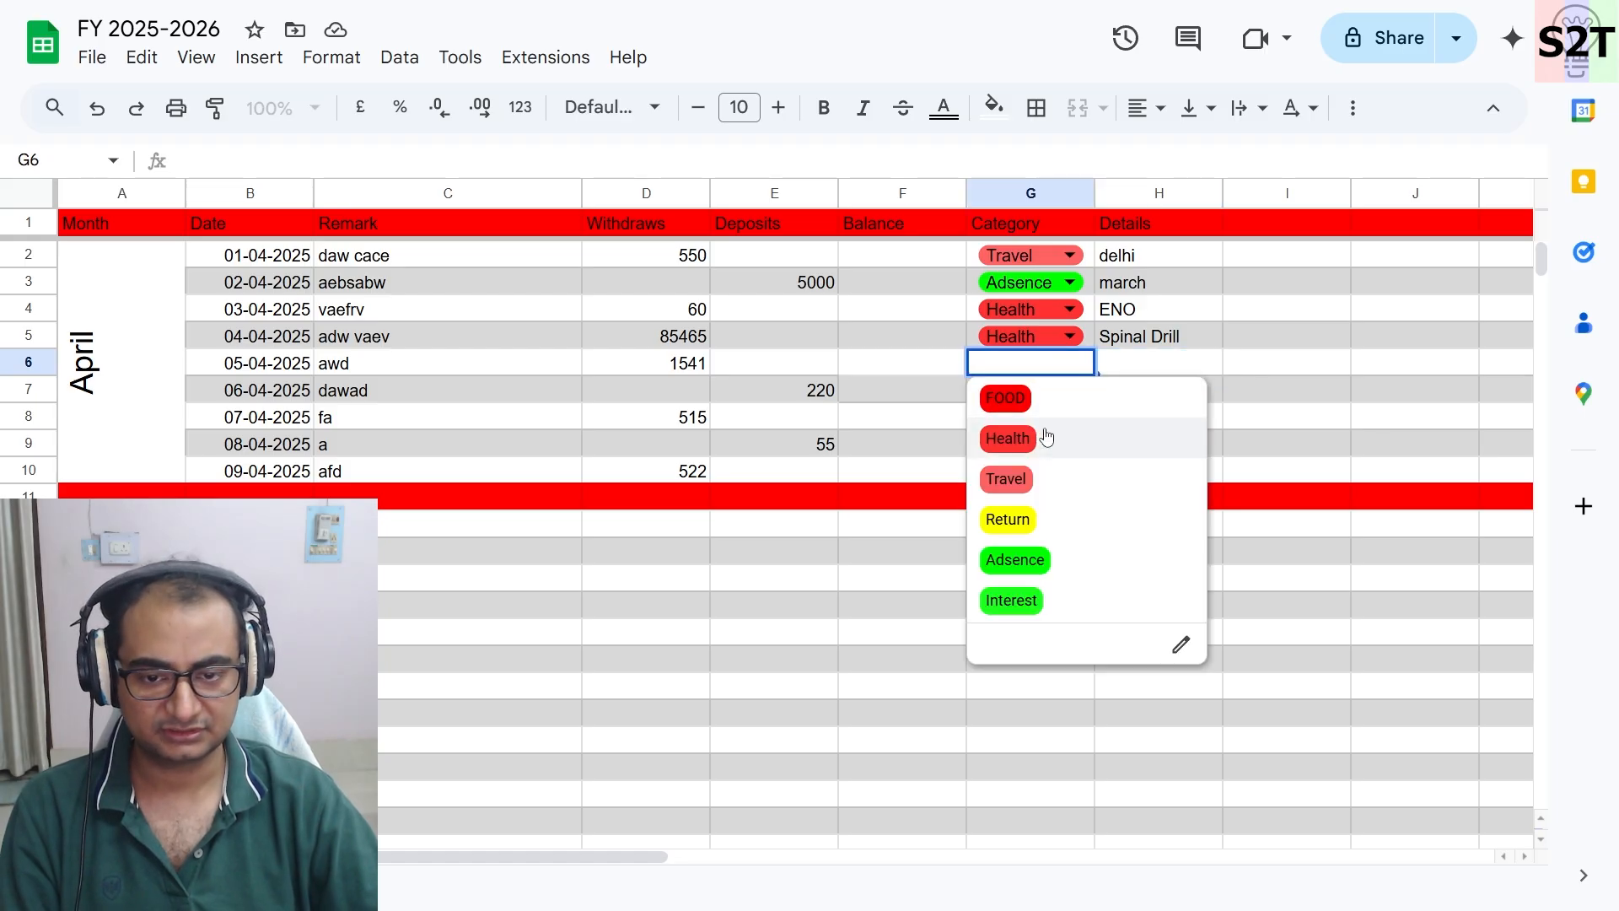
{"action": "left_click", "coordinate": [1018, 478]}
- Enter return tich as the details for the 05-04-2025 transaction in row 6
{"action": "left_click", "coordinate": [1168, 364]}
{"action": "double_click", "coordinate": [1149, 364]}
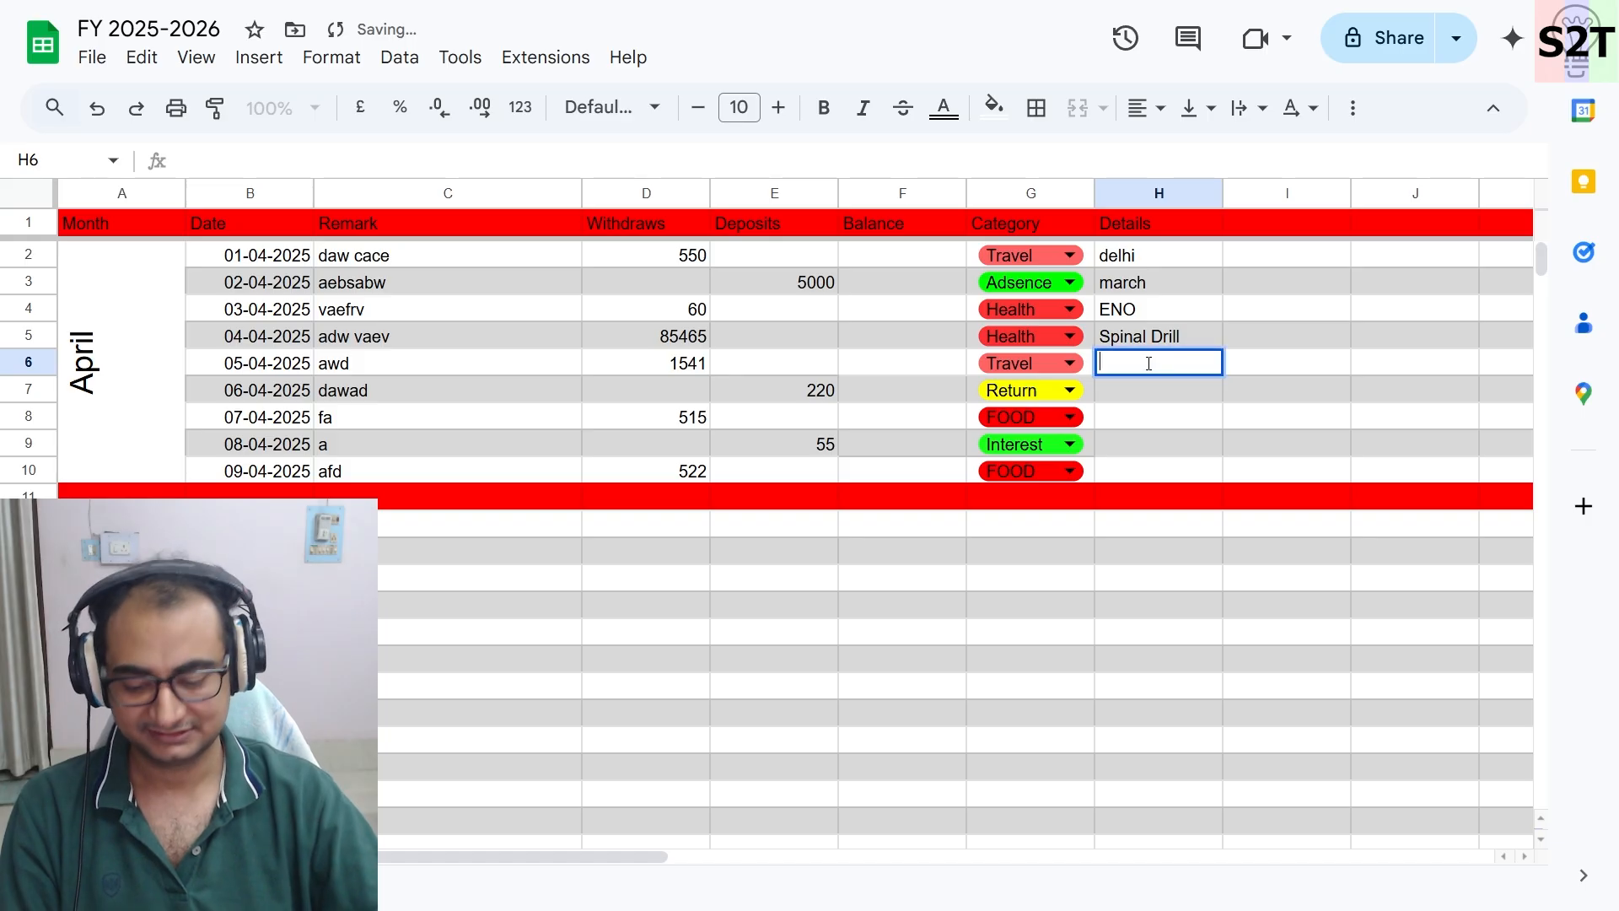
{"action": "type", "text": "return"}
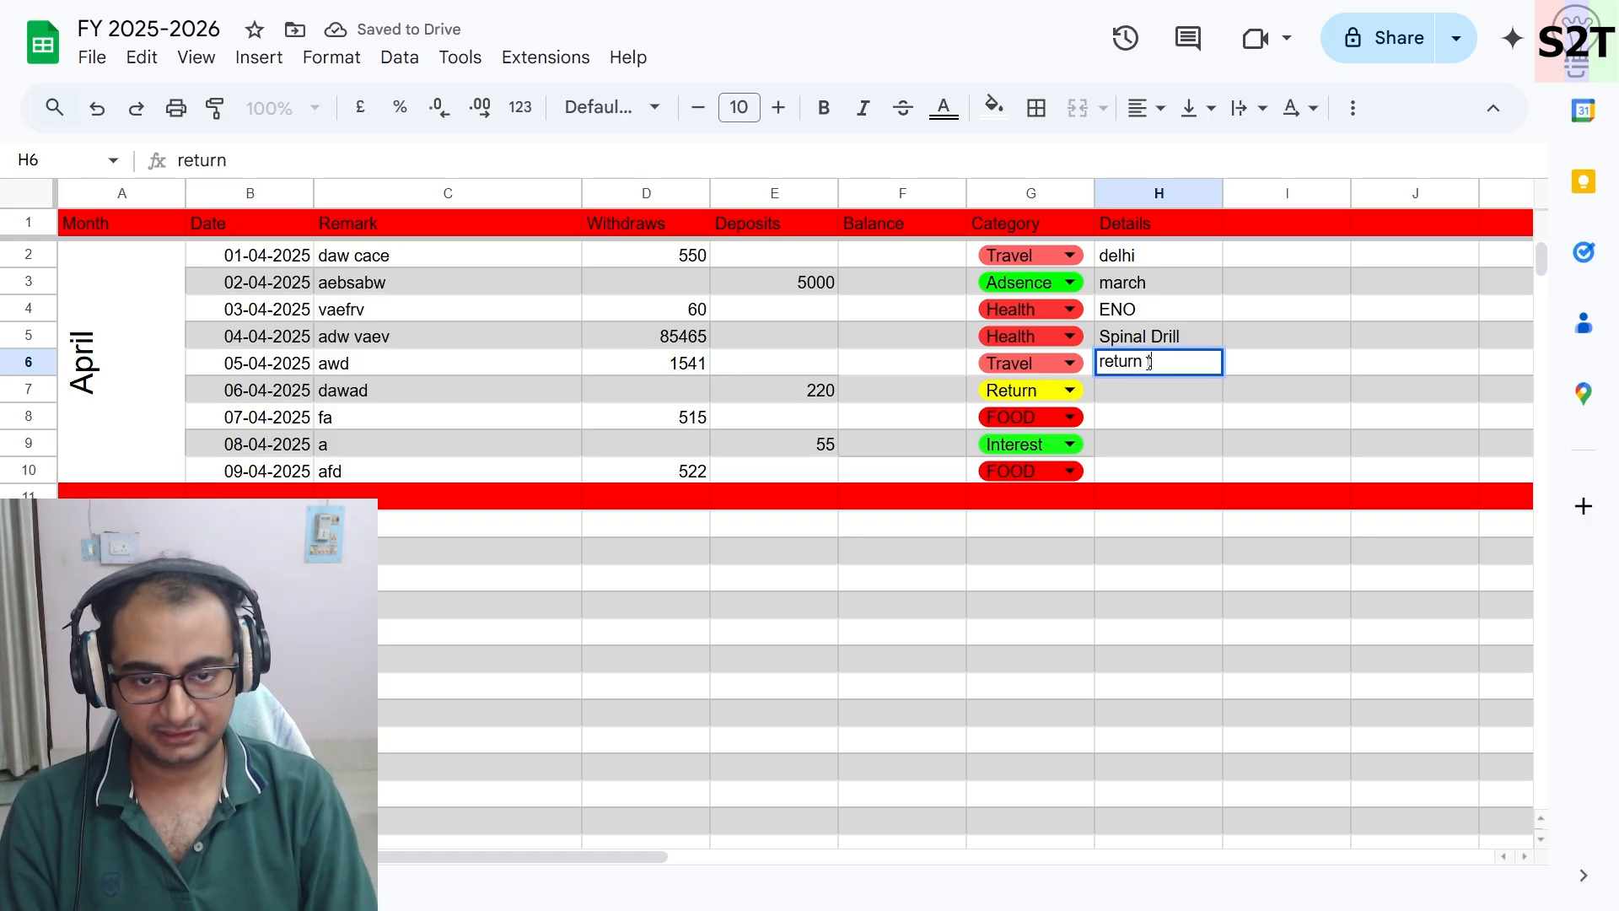
{"action": "type", "text": " tick"}
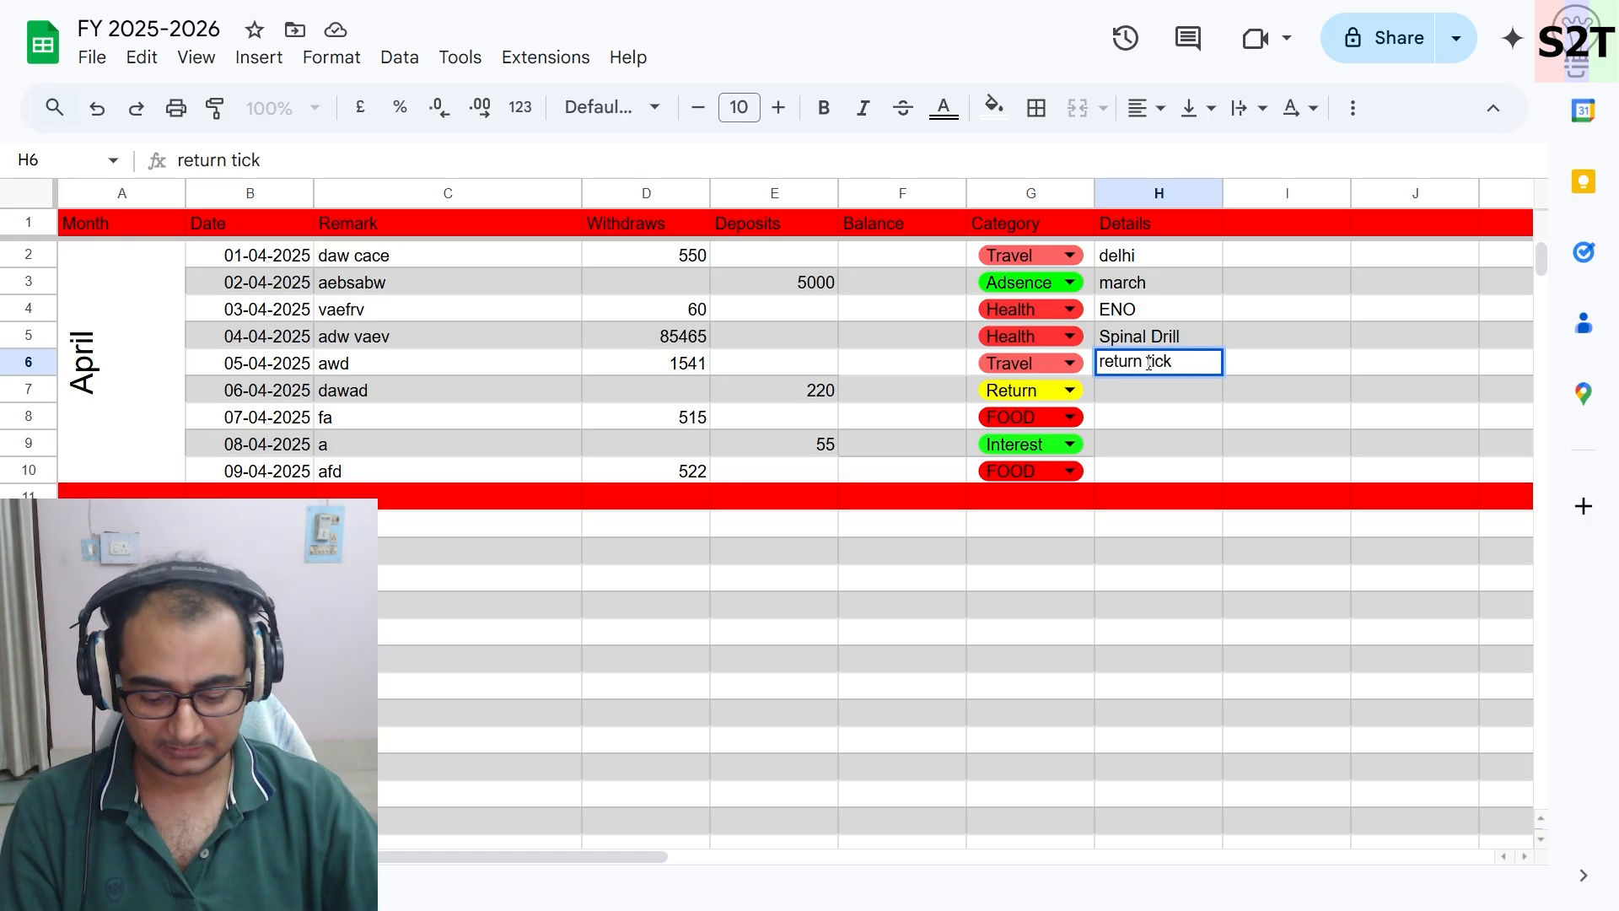
{"action": "key", "text": "BackSpace"}
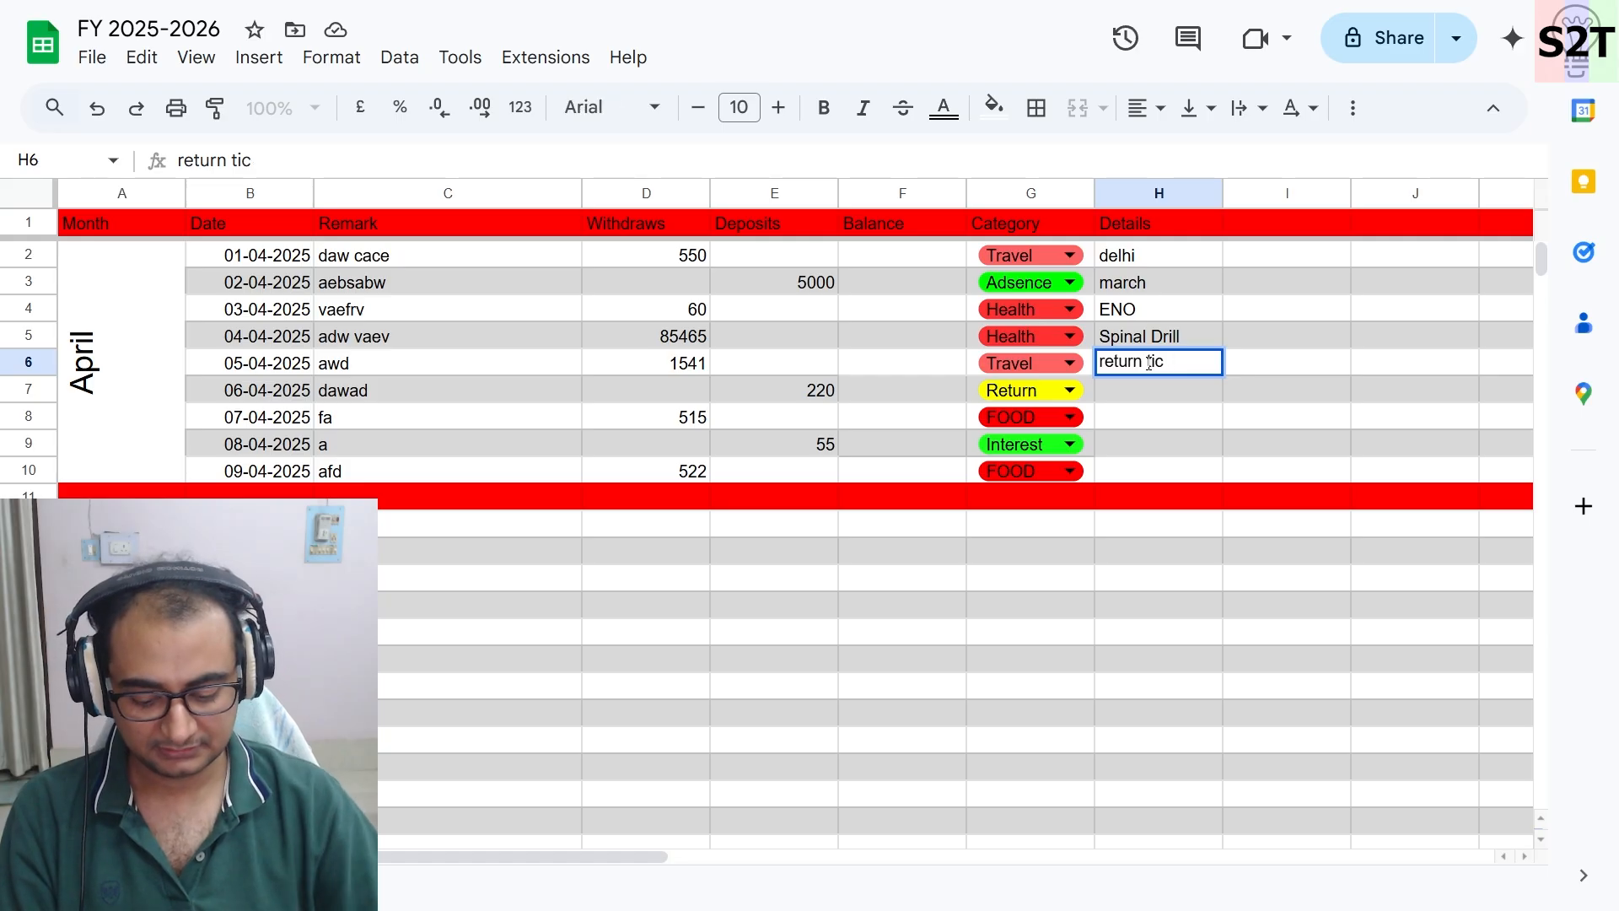
{"action": "left_click", "coordinate": [1155, 416]}
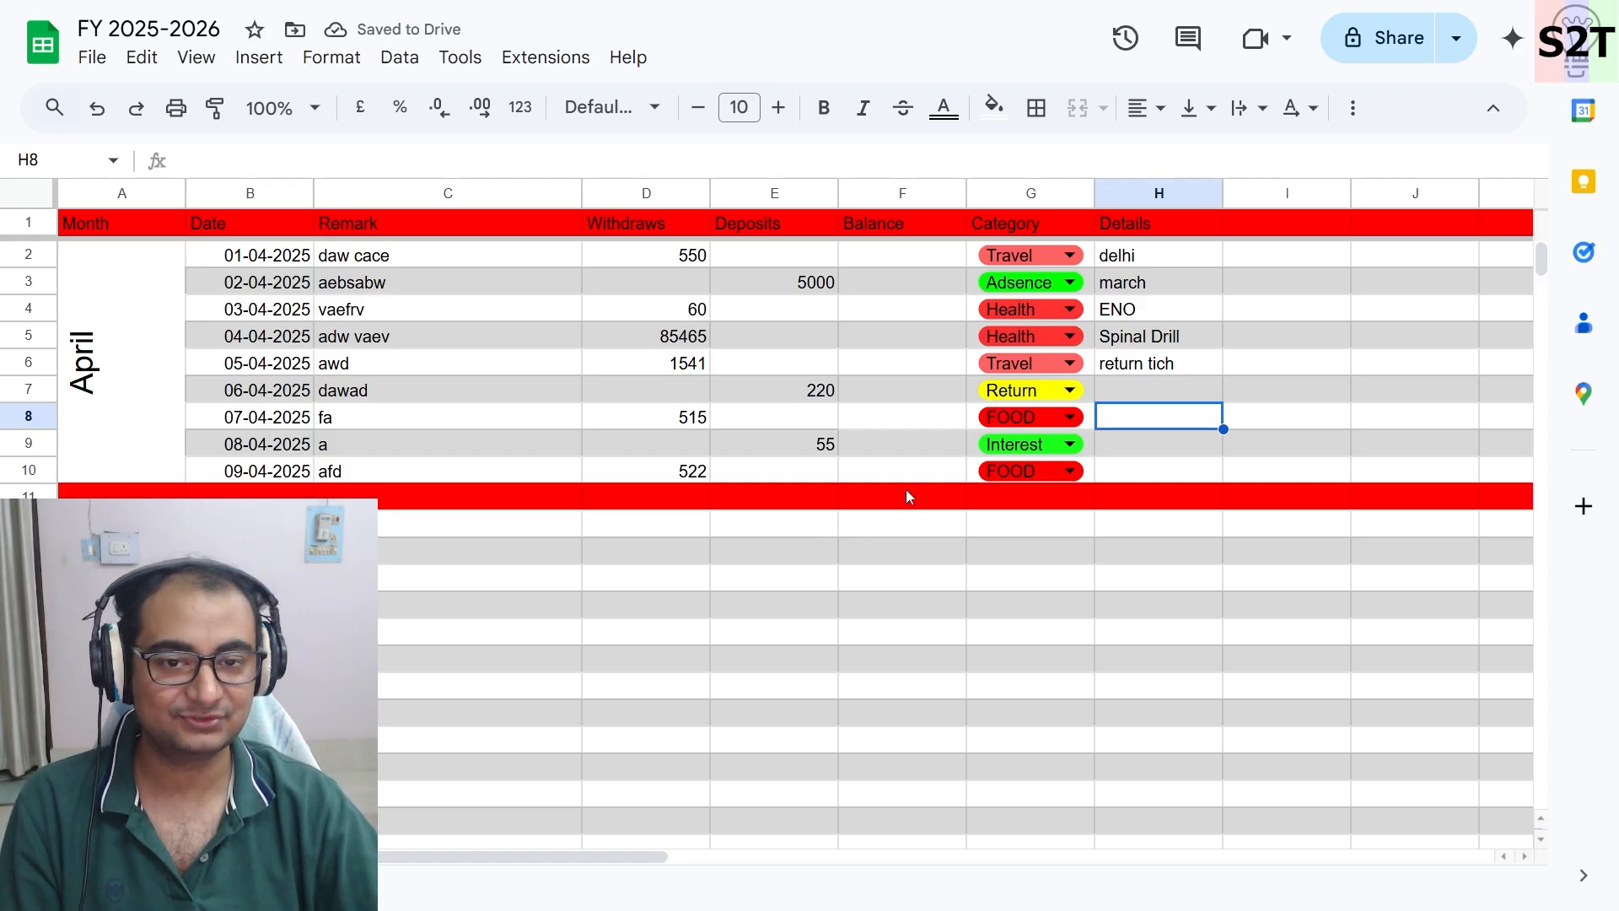
- Copy the Health label from the row 4 category cell into header cell I1
{"action": "scroll", "coordinate": [931, 421], "scroll_direction": "right", "scroll_amount": 2}
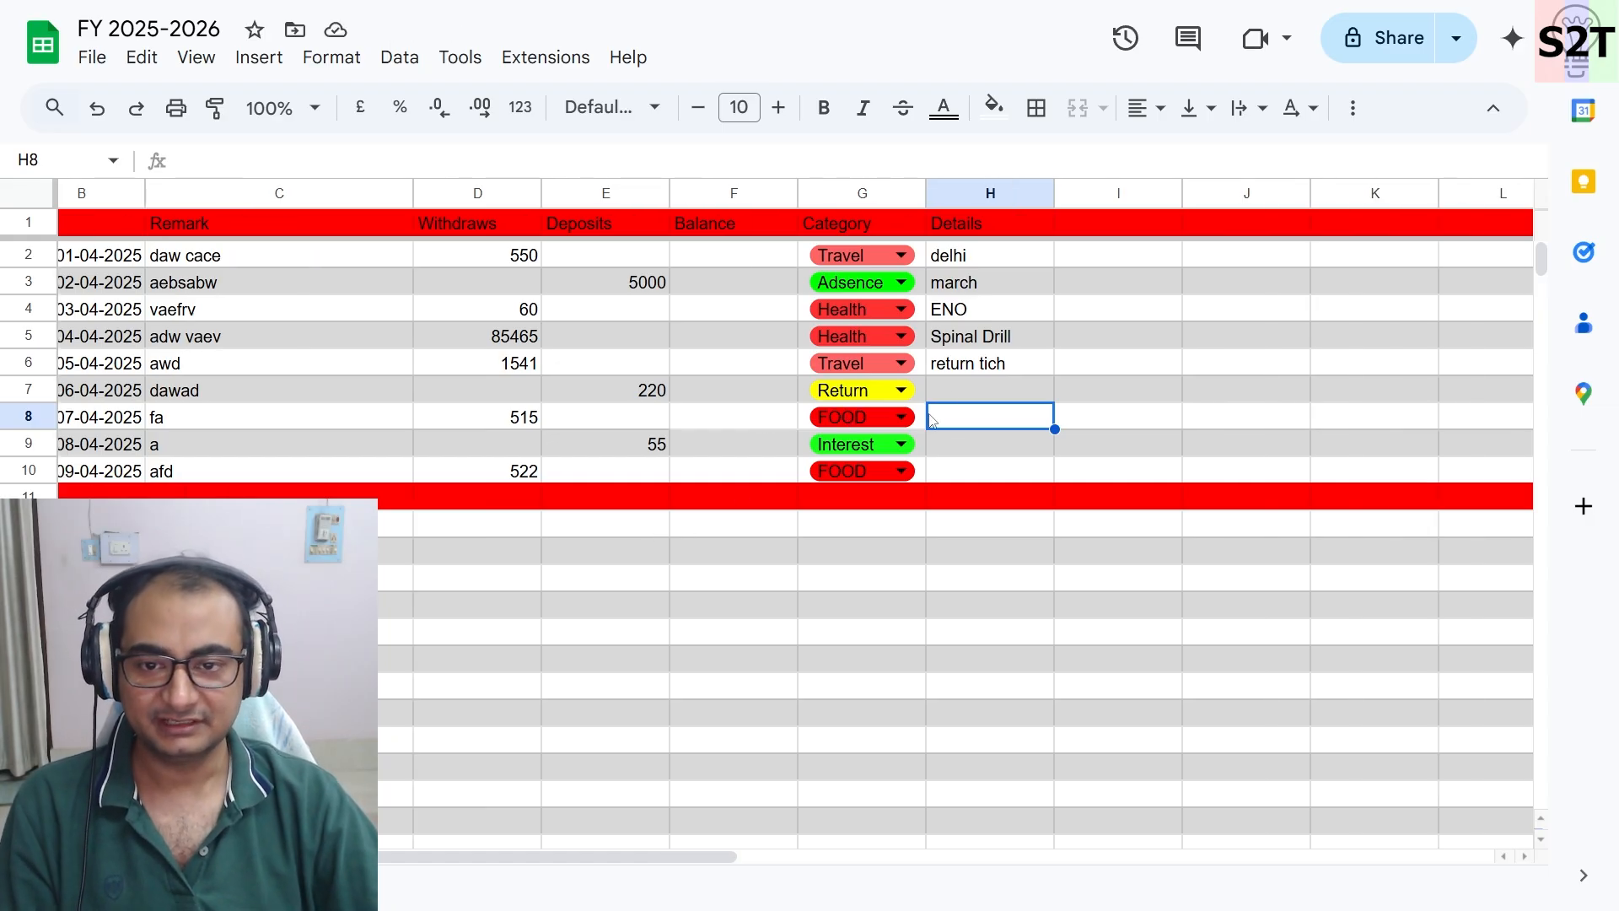
{"action": "left_click", "coordinate": [1108, 262]}
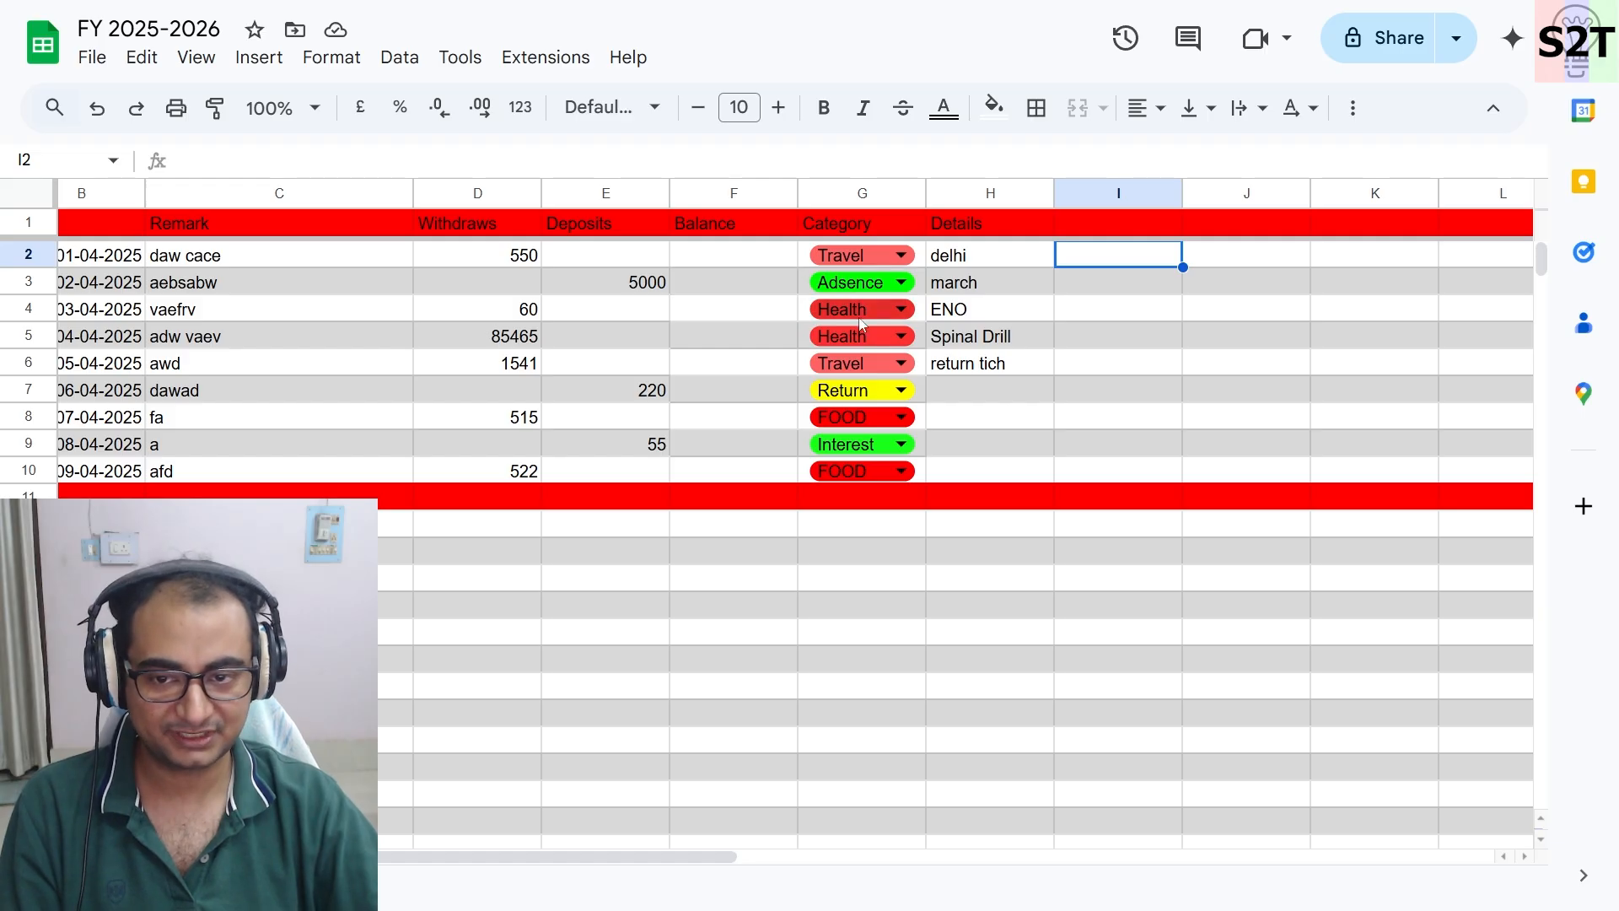
{"action": "left_click", "coordinate": [1134, 228]}
{"action": "double_click", "coordinate": [1134, 224]}
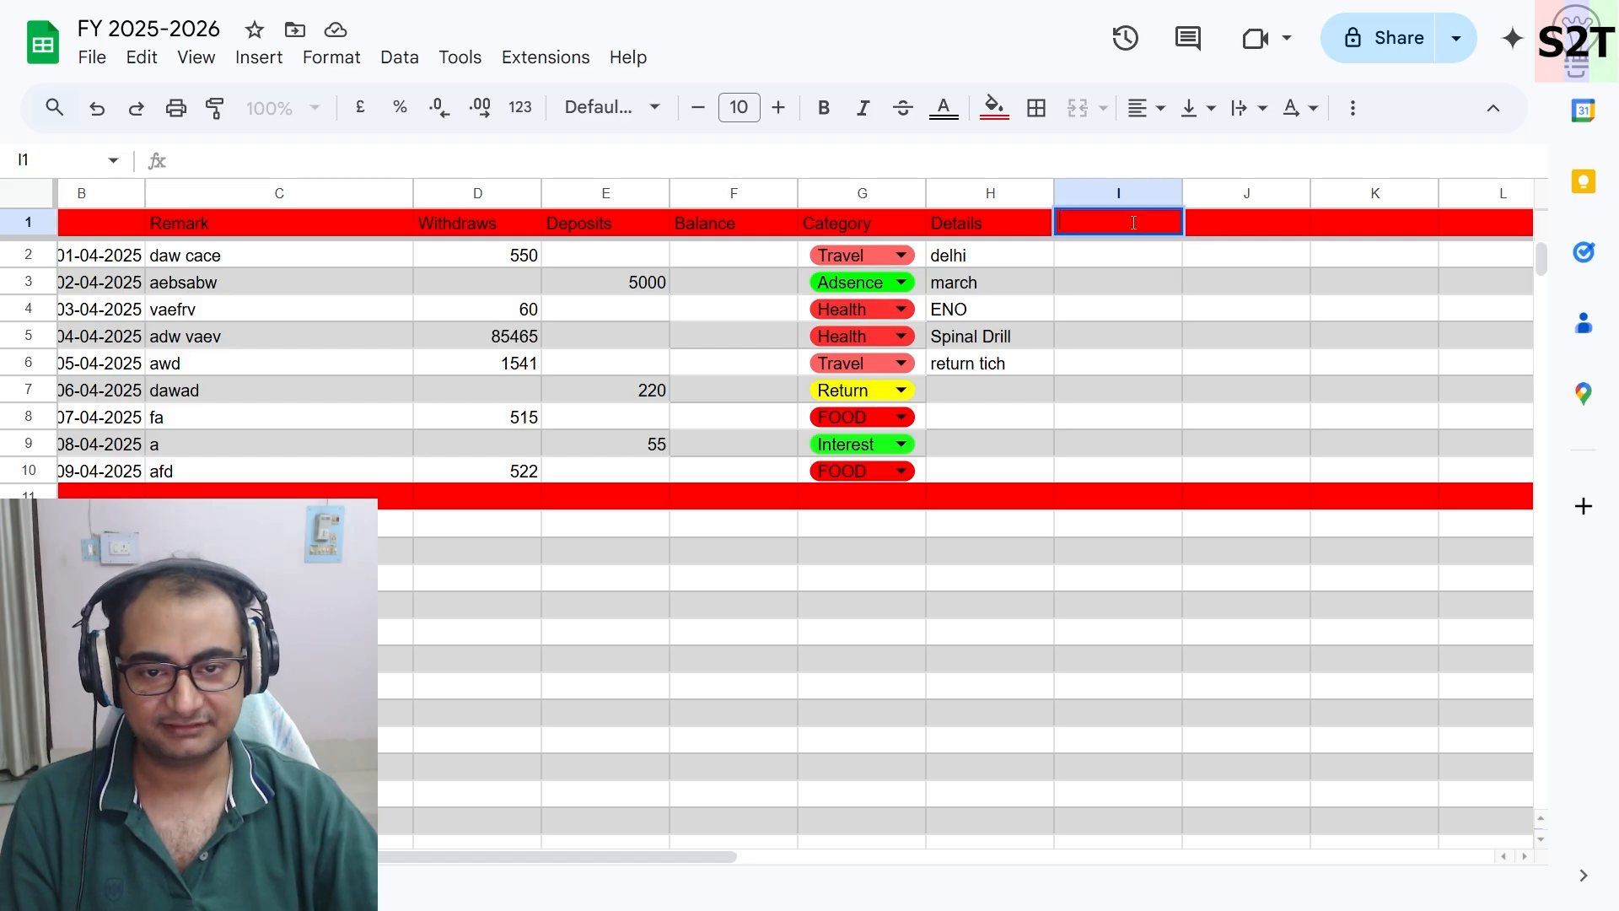
{"action": "double_click", "coordinate": [886, 308]}
{"action": "key", "text": "ctrl+c"}
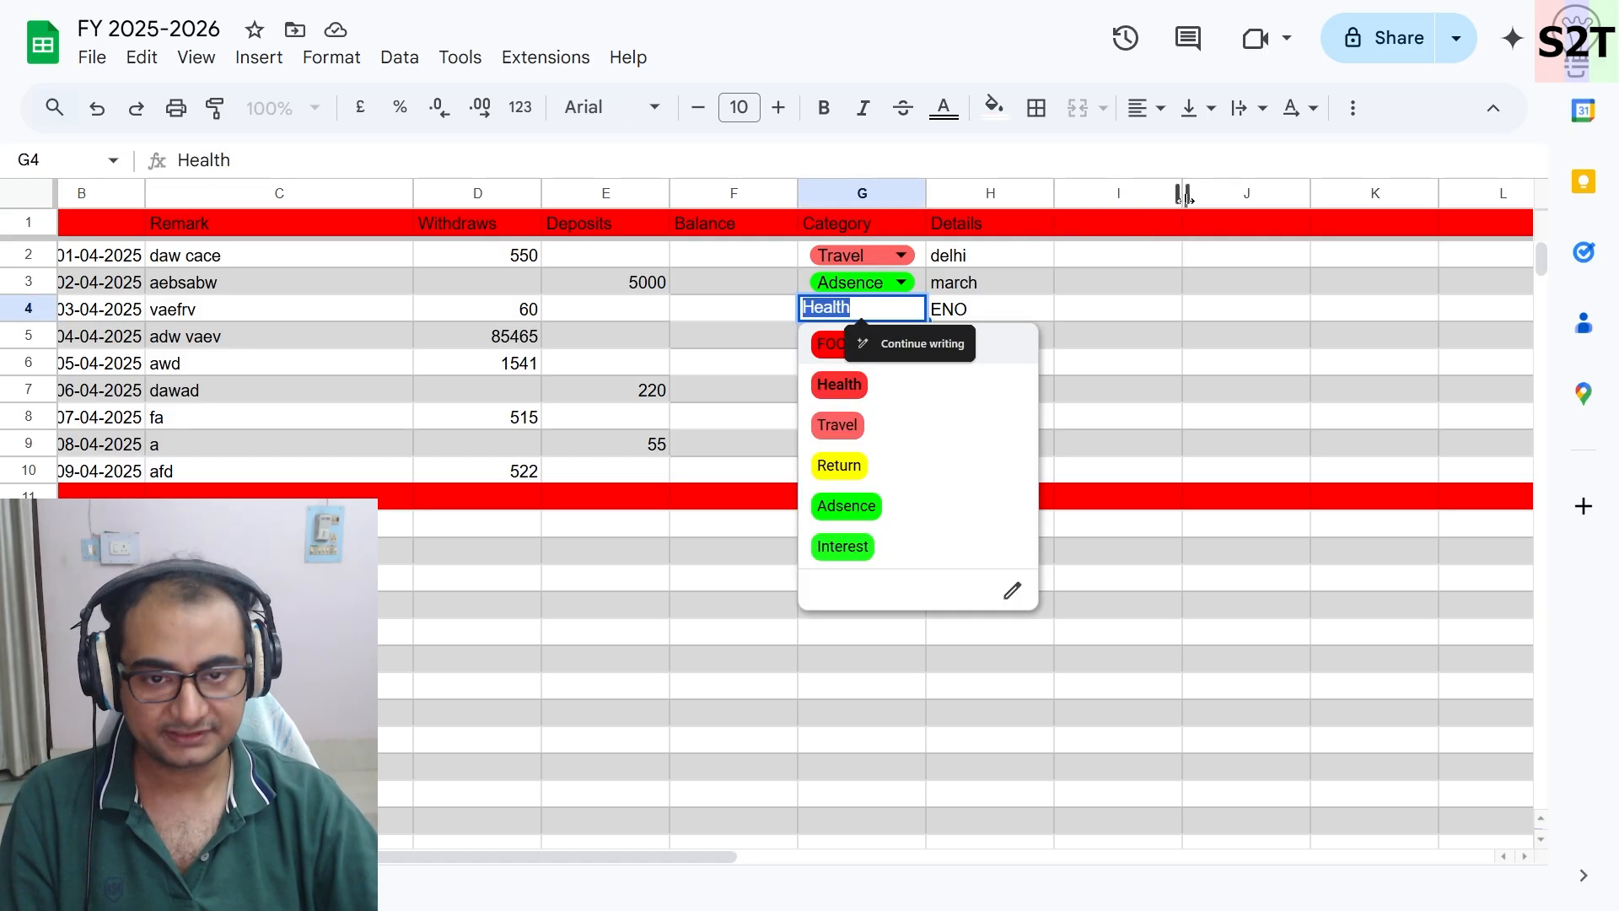
{"action": "left_click", "coordinate": [1117, 228]}
{"action": "key", "text": "ctrl+v"}
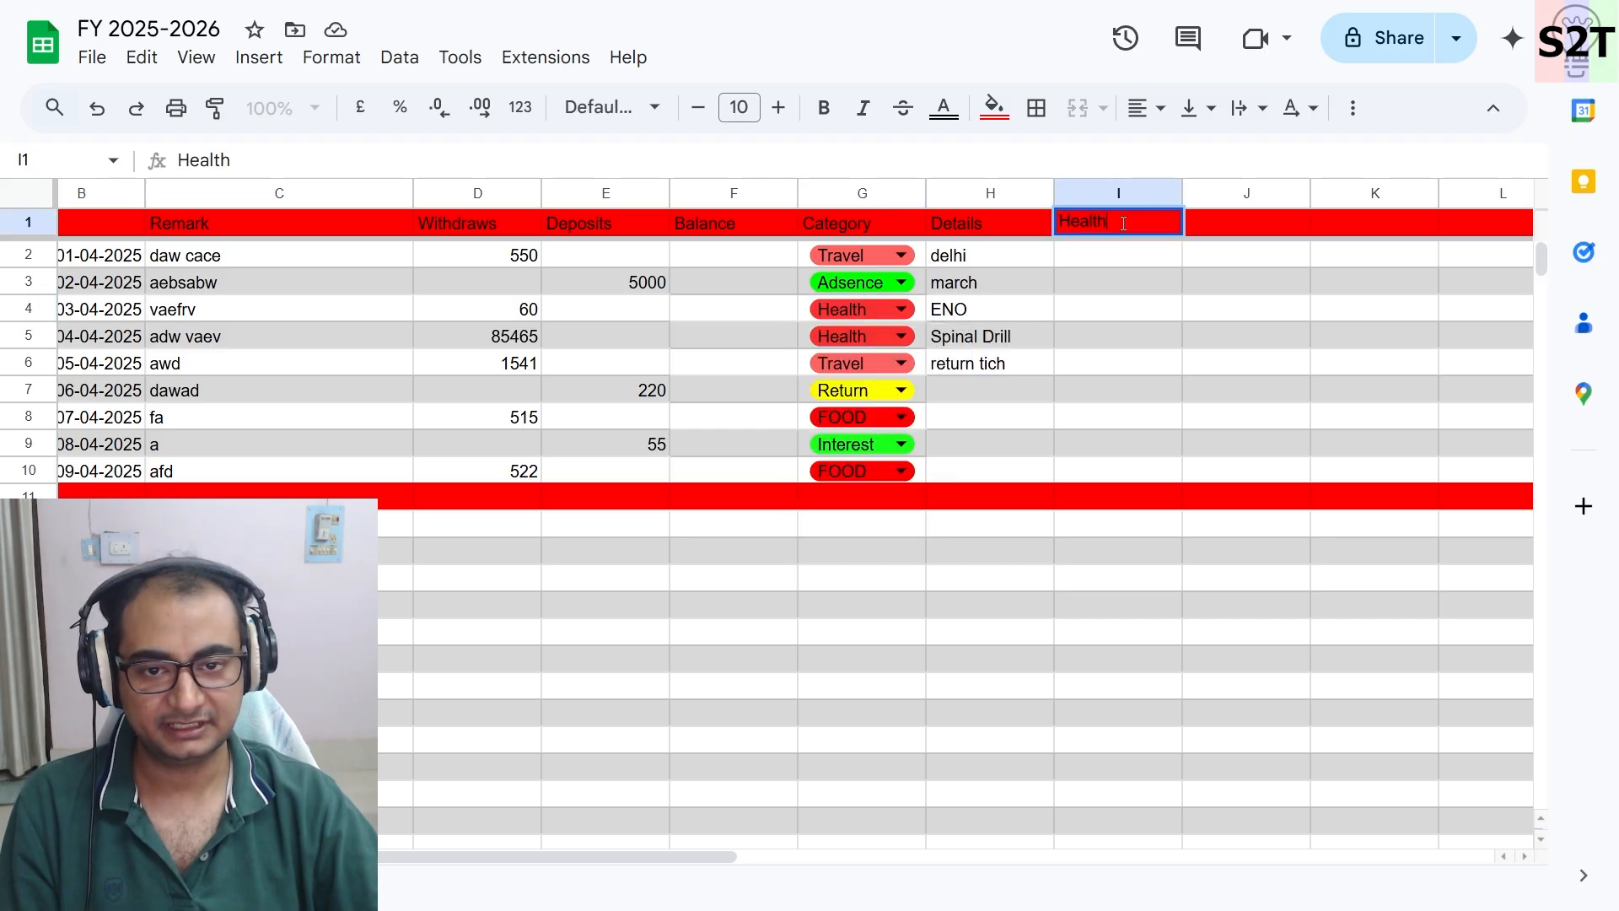
{"action": "left_click", "coordinate": [1124, 290]}
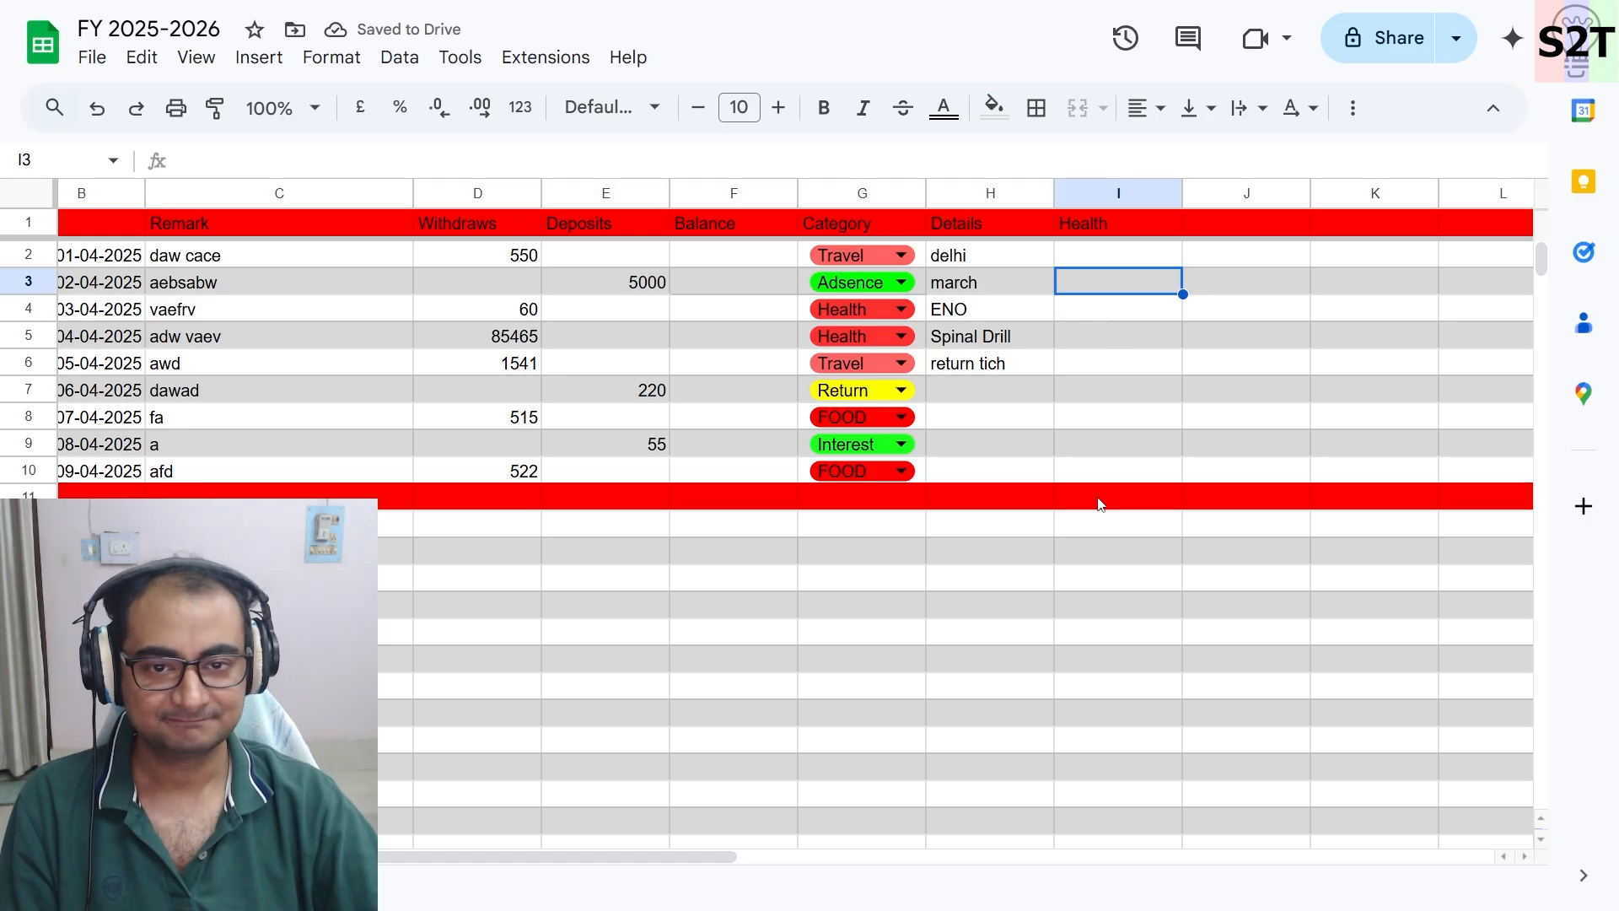
- Copy the Travel label from the row 2 category cell into header cell K1
{"action": "left_click", "coordinate": [1114, 195]}
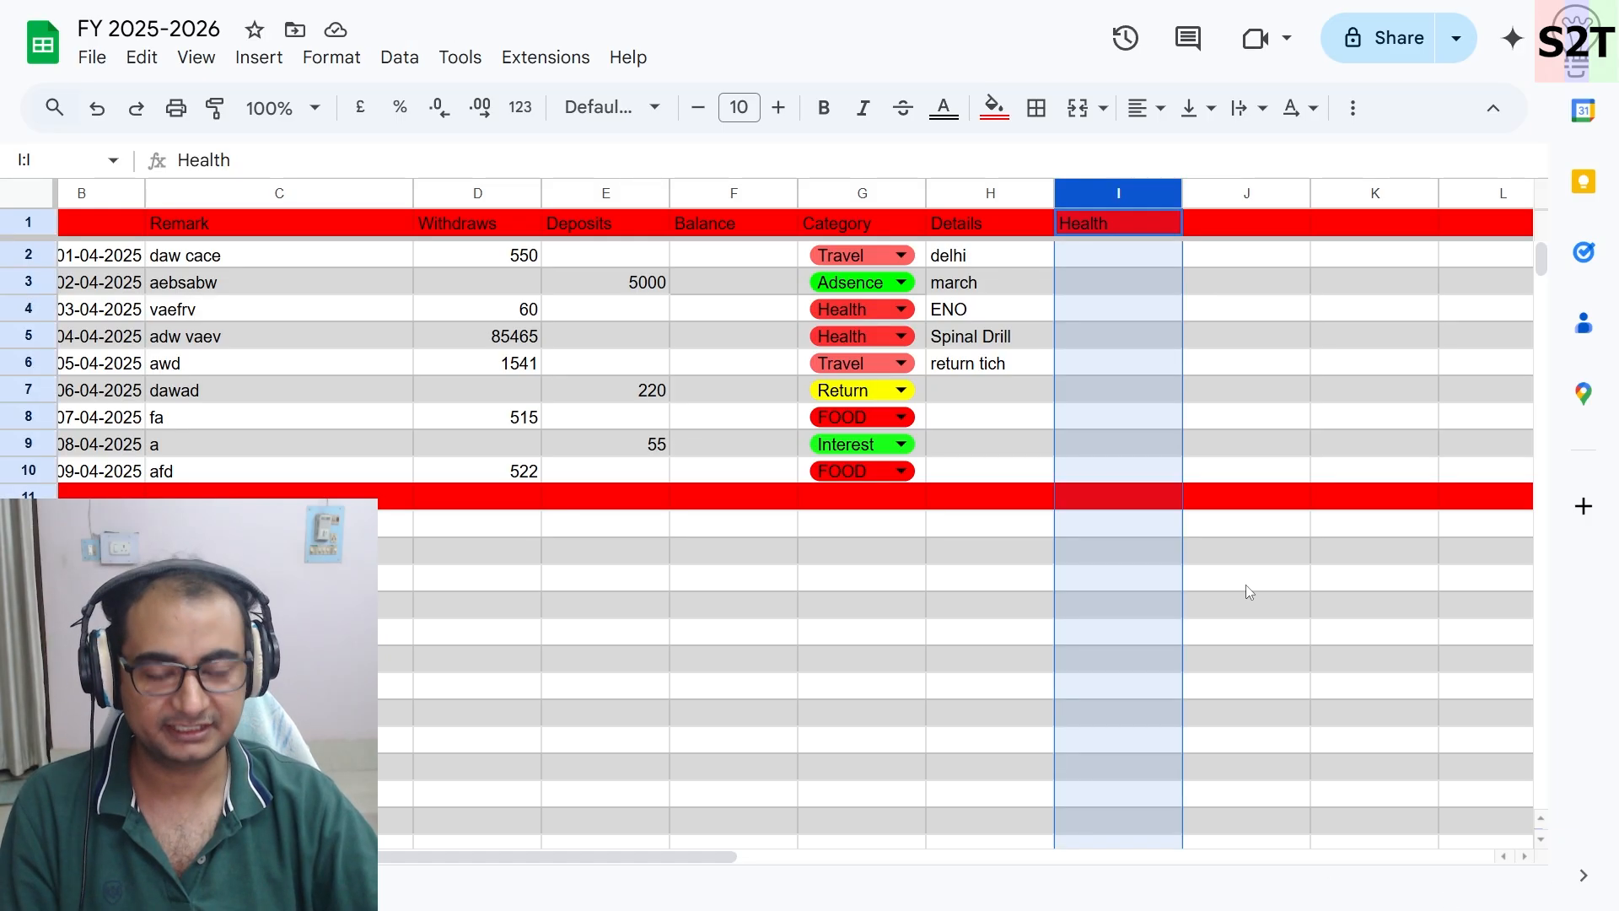
{"action": "left_click", "coordinate": [1334, 666]}
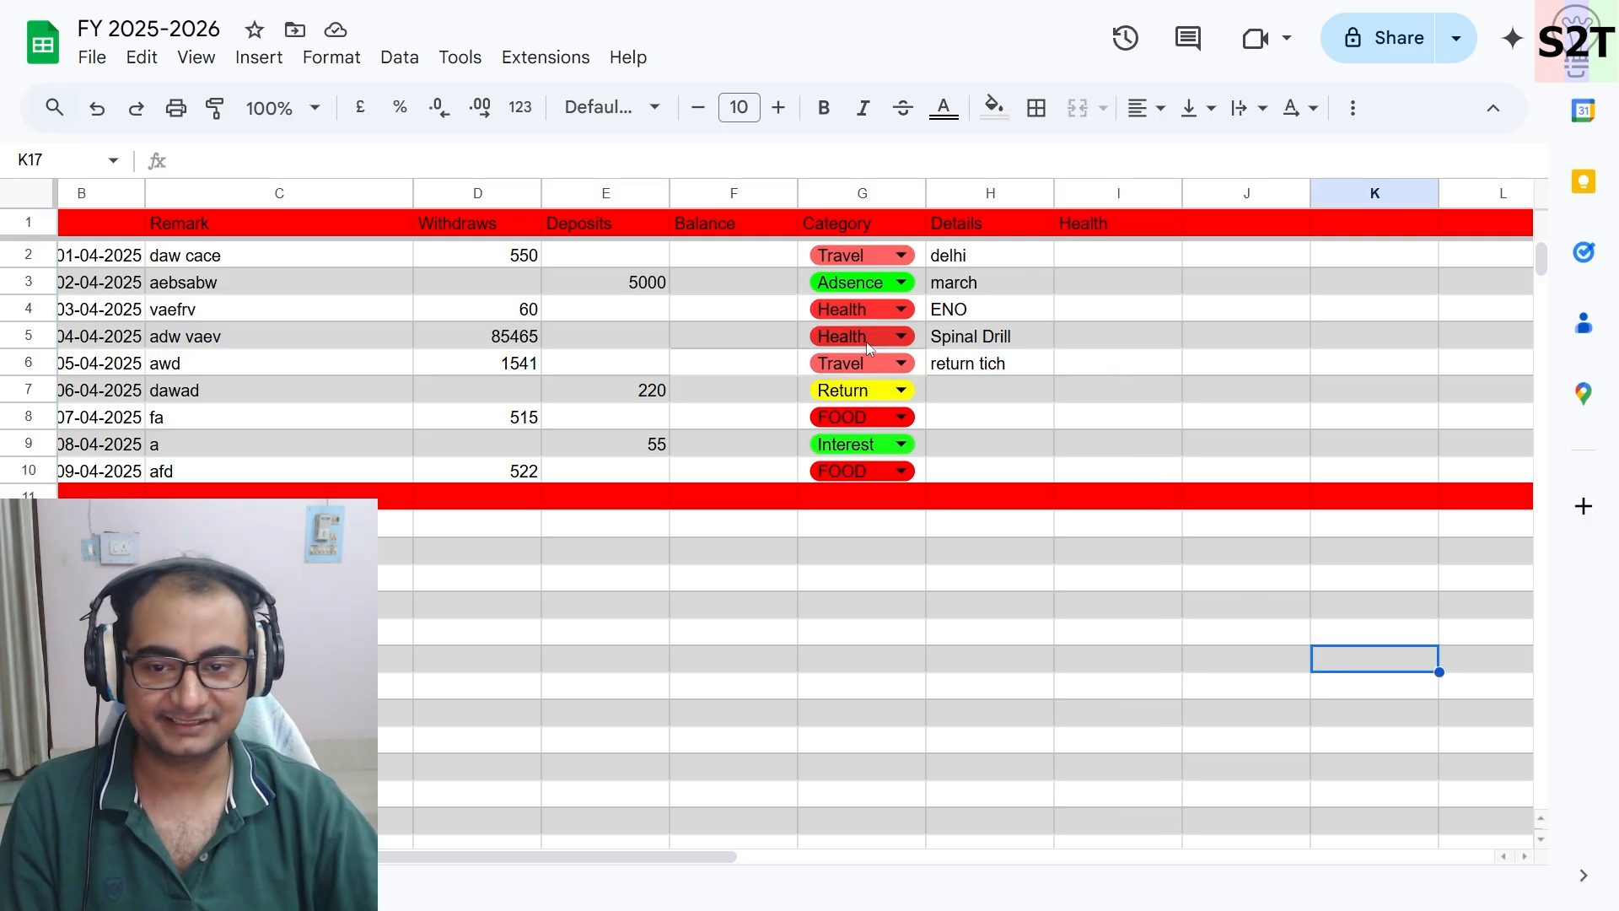
{"action": "double_click", "coordinate": [843, 254]}
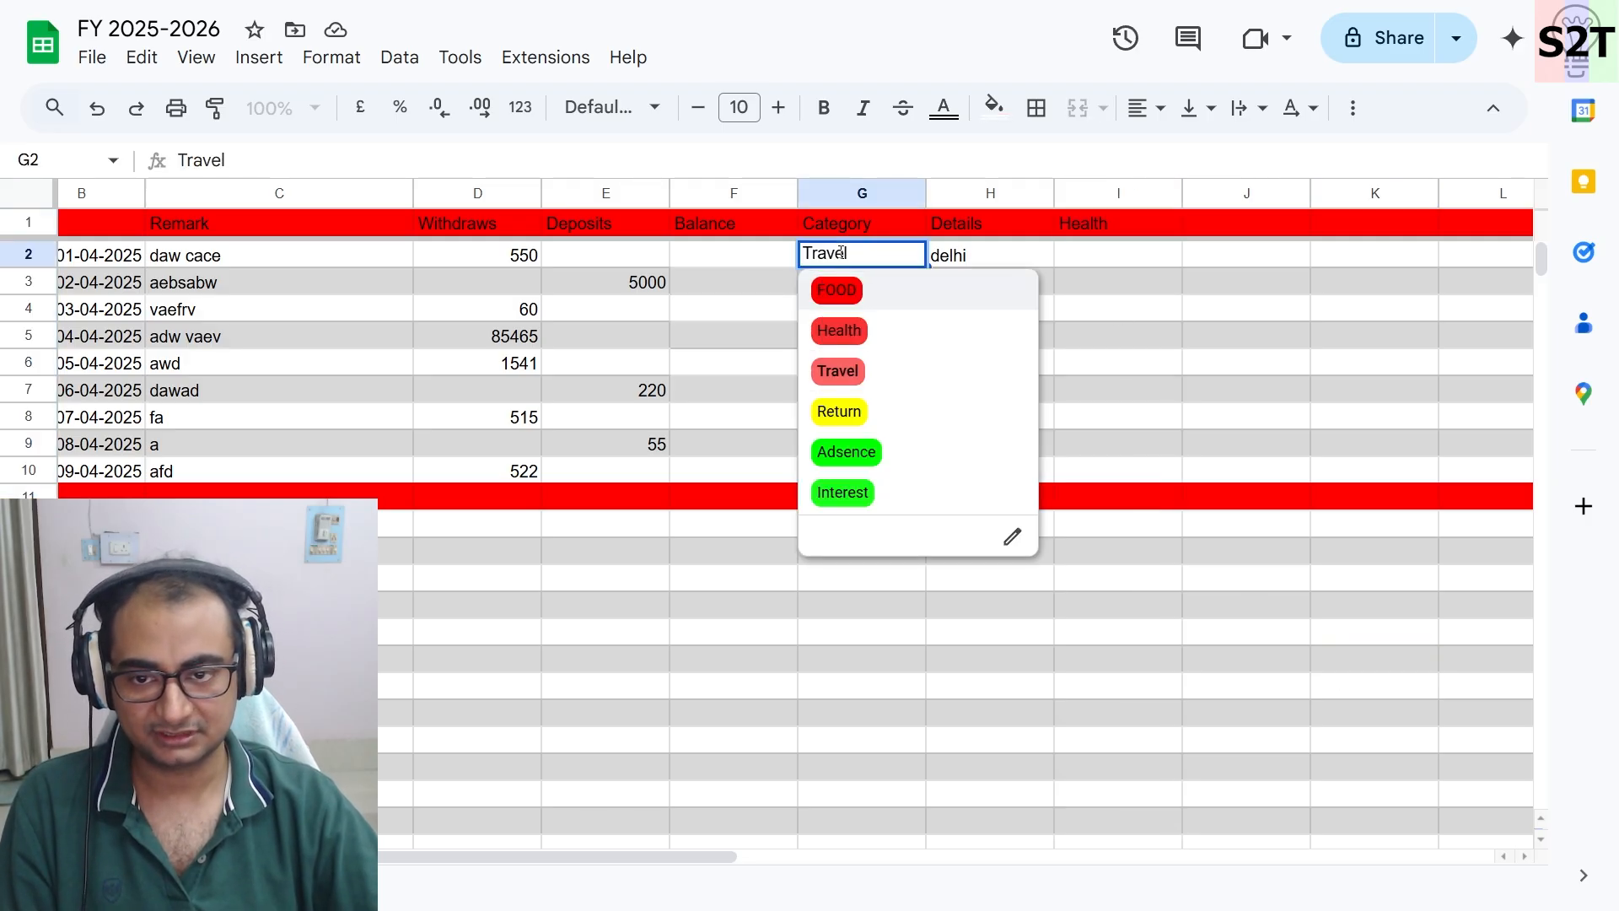
{"action": "double_click", "coordinate": [833, 251]}
{"action": "left_click", "coordinate": [1204, 261]}
{"action": "left_click", "coordinate": [1393, 221]}
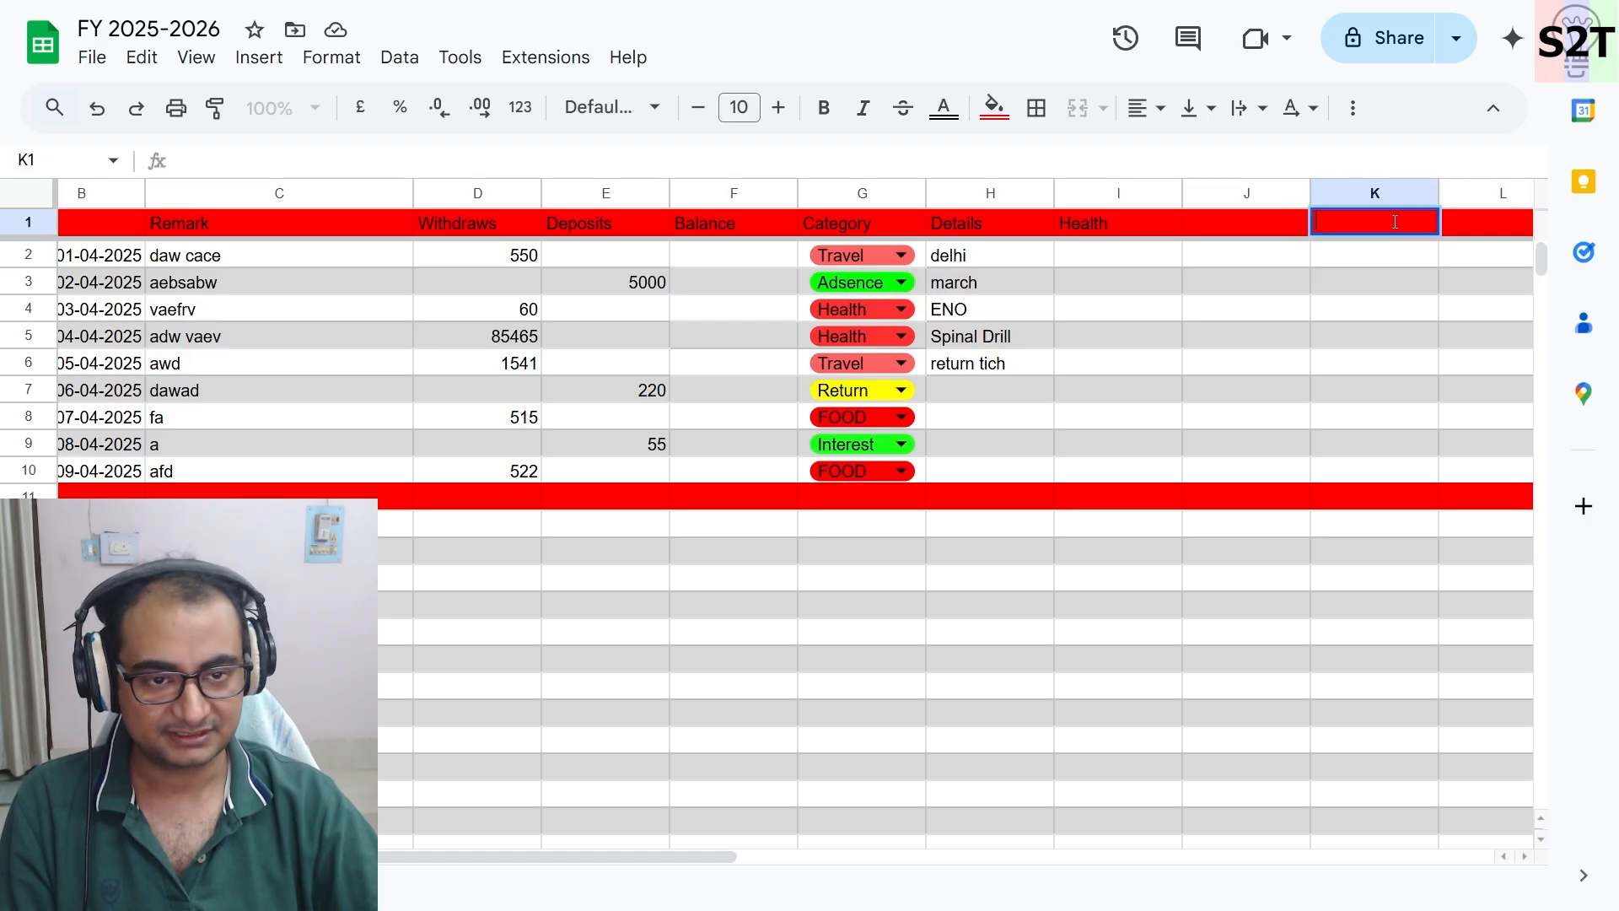
{"action": "type", "text": "Travel"}
- Enter FOOD as the header in cell J1
{"action": "left_click", "coordinate": [1375, 309]}
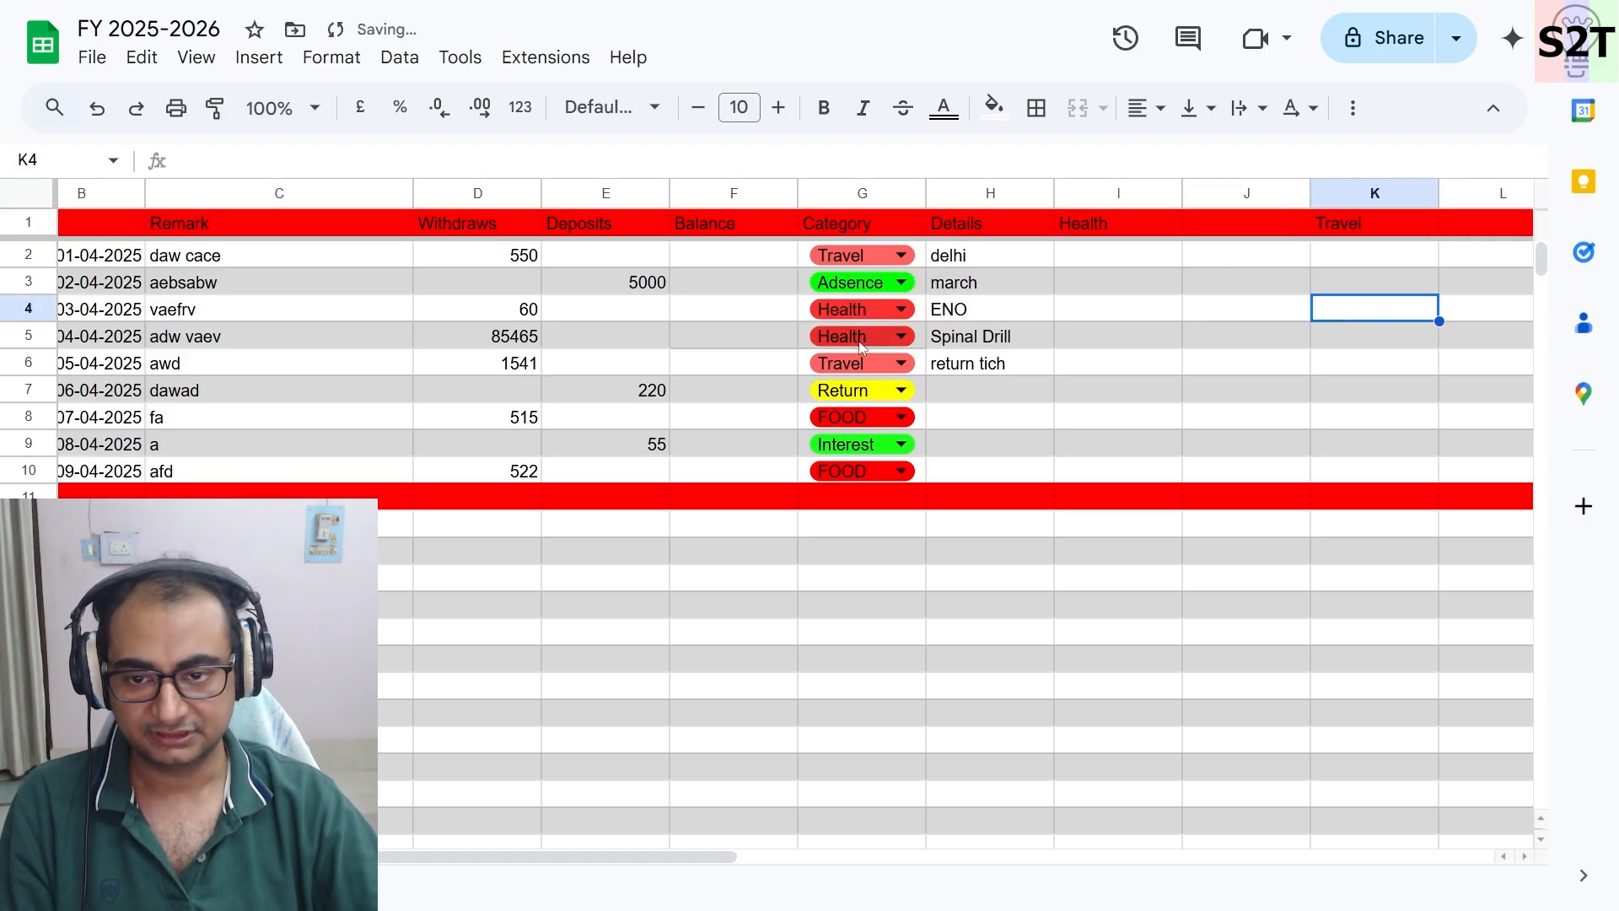
{"action": "left_click", "coordinate": [1251, 220]}
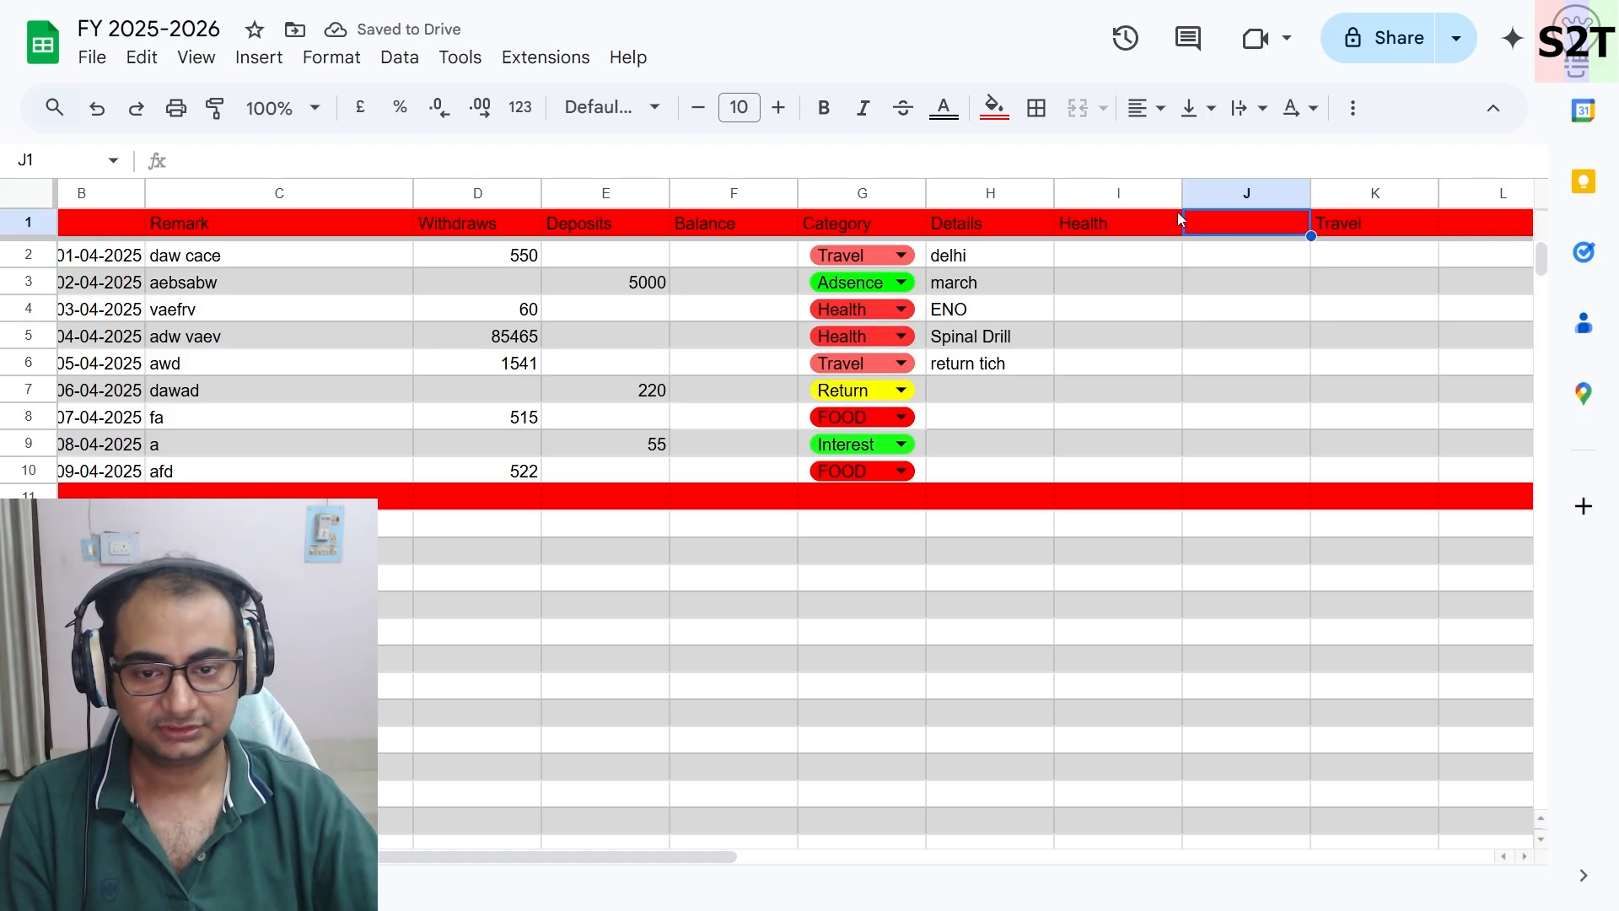
{"action": "double_click", "coordinate": [874, 419]}
{"action": "double_click", "coordinate": [815, 415]}
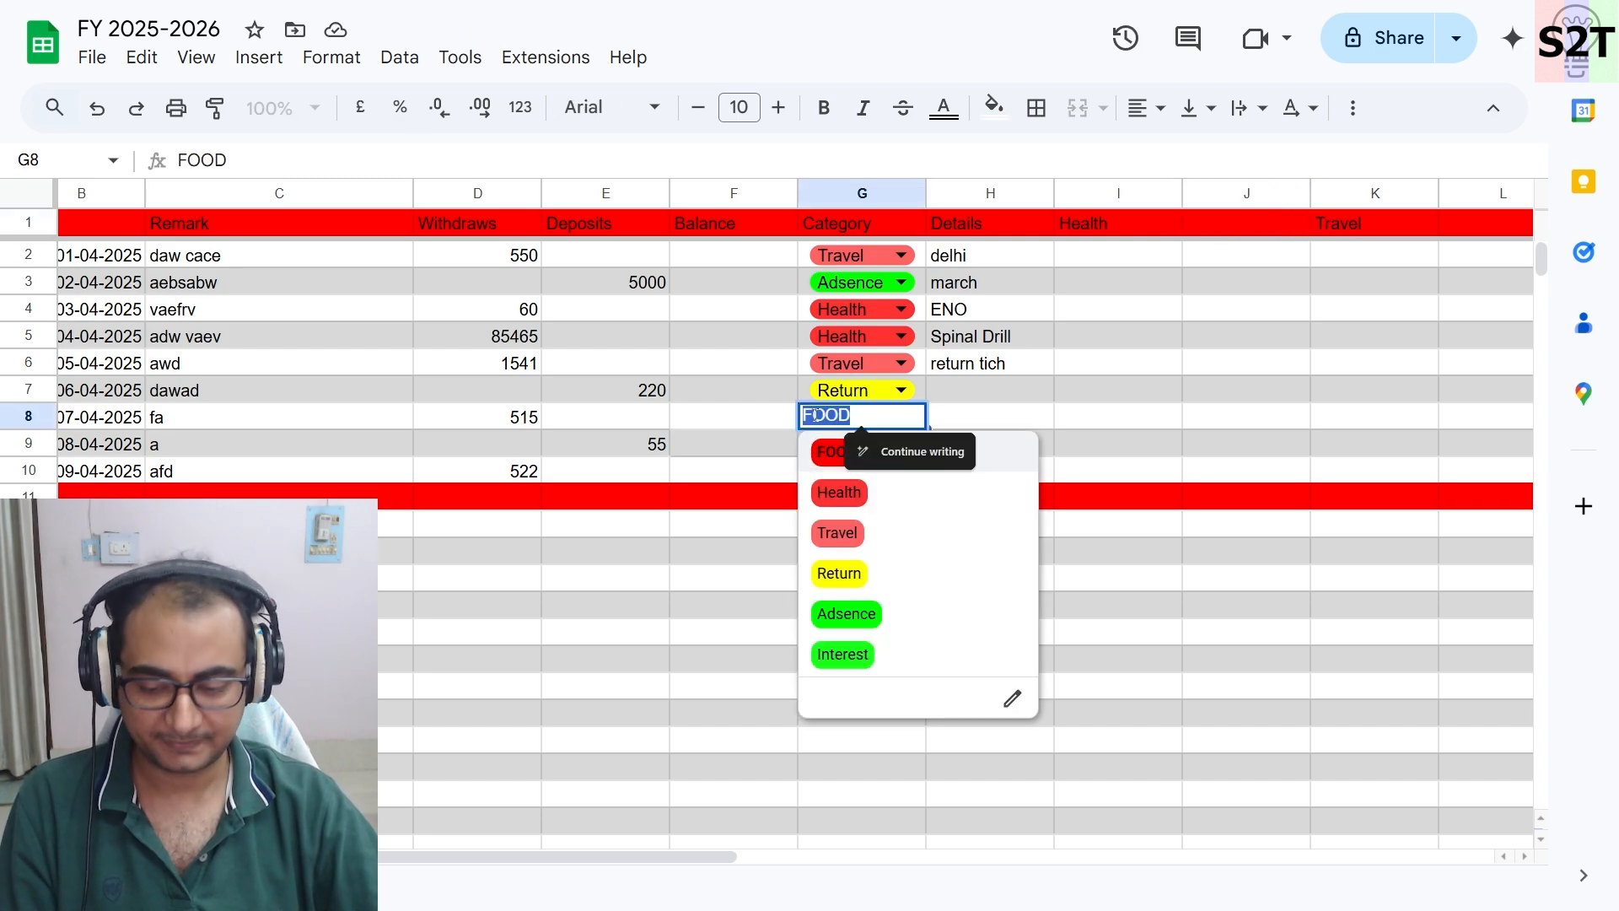
{"action": "left_click", "coordinate": [1270, 224]}
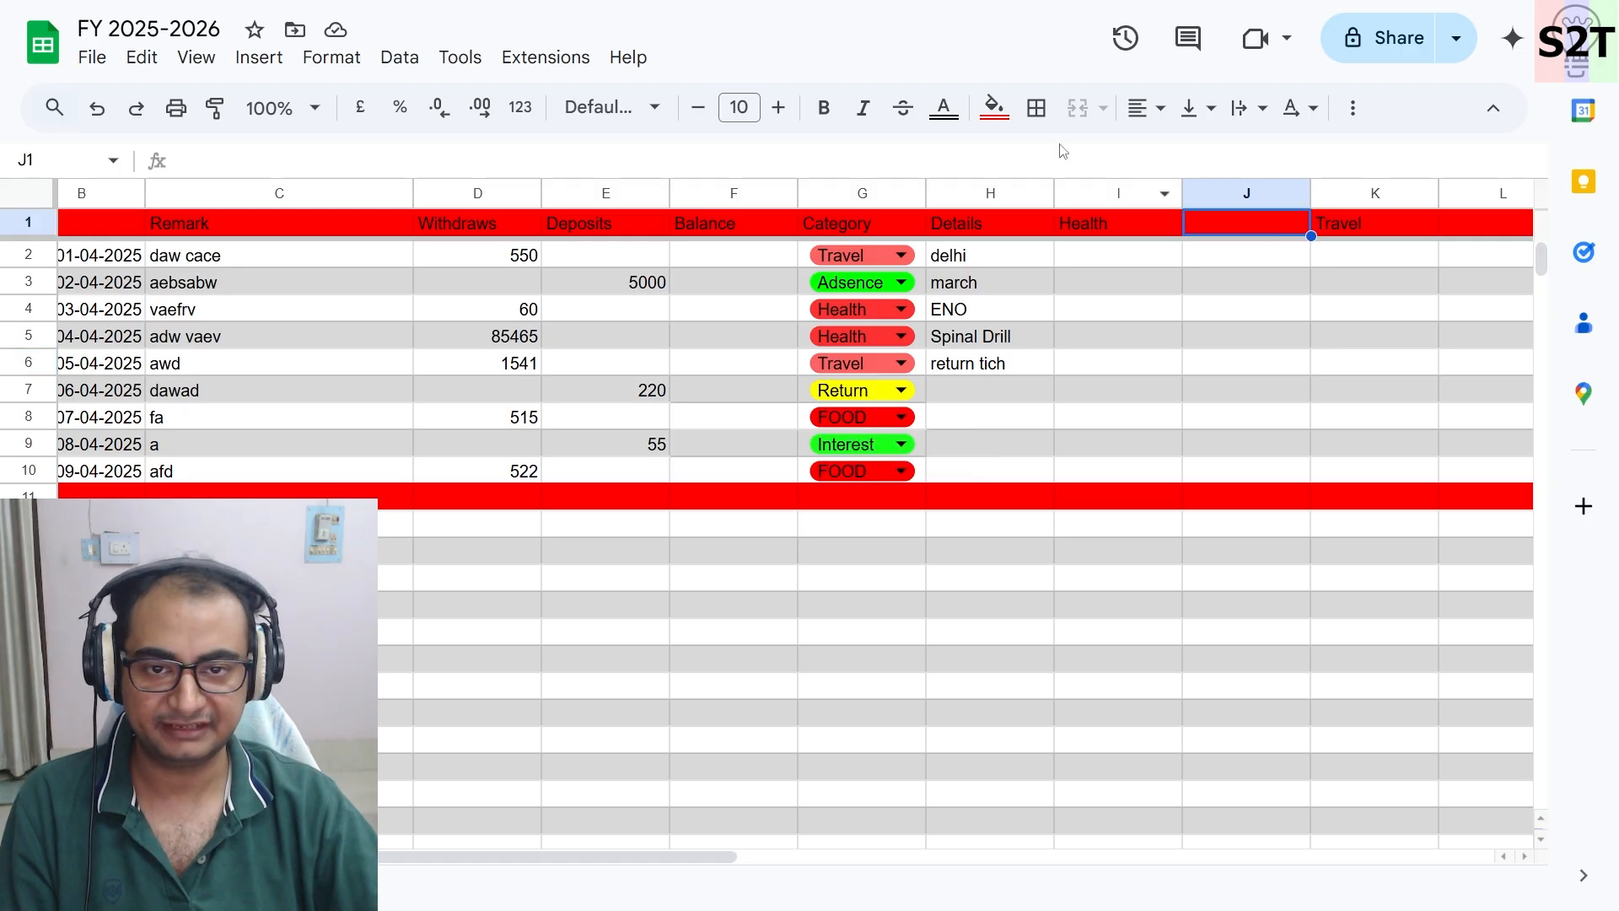
{"action": "type", "text": "FOOD"}
{"action": "left_click", "coordinate": [1217, 381]}
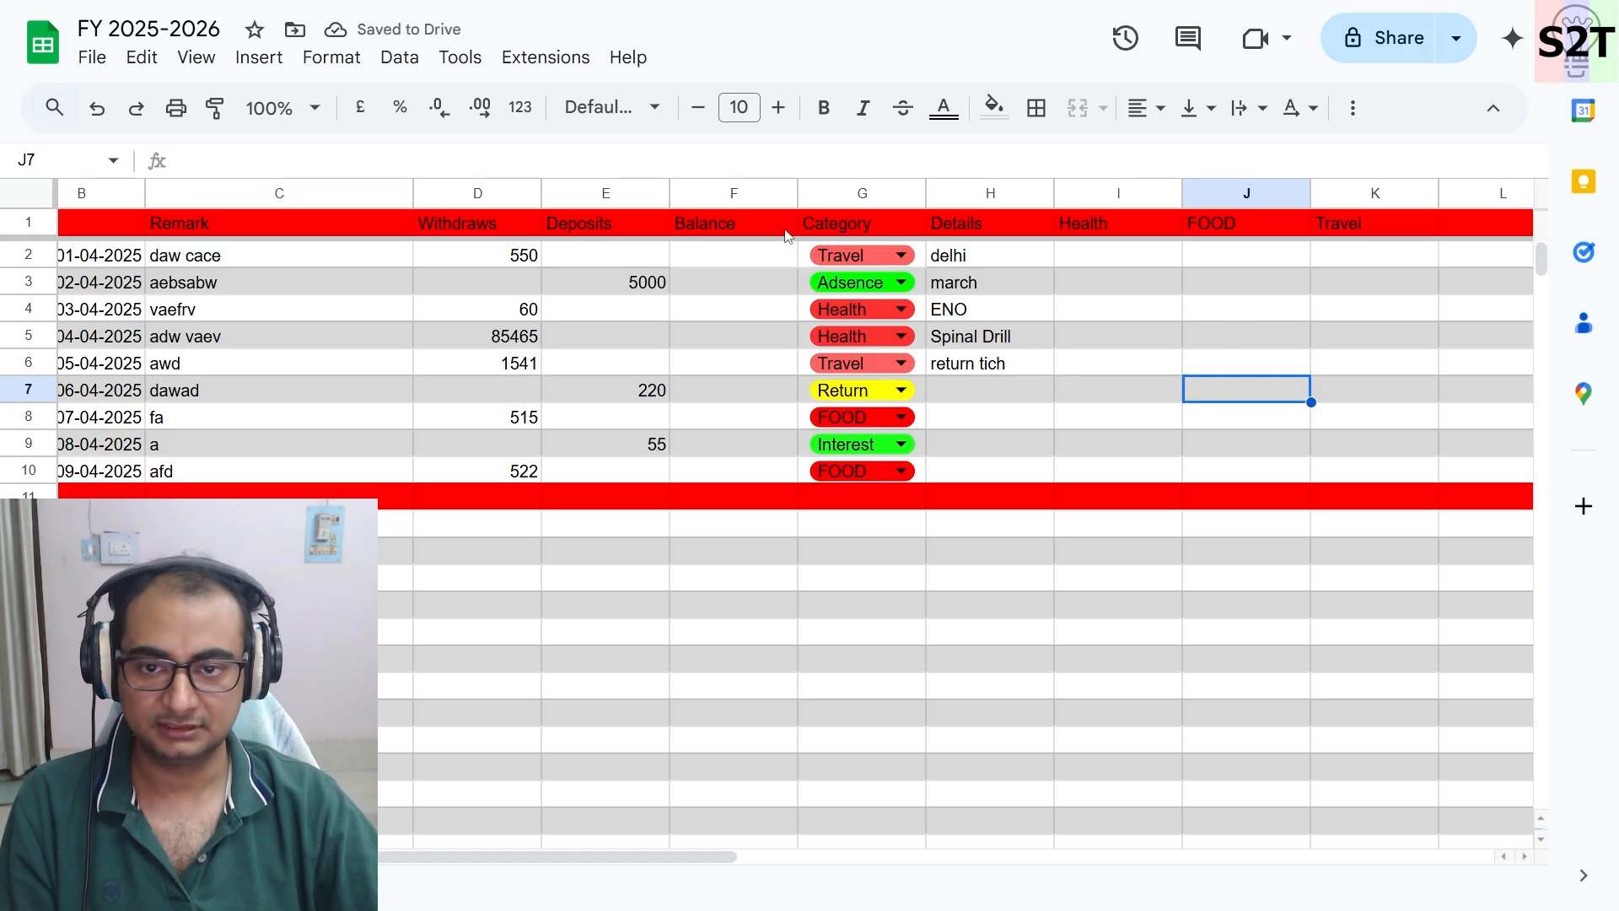
{"action": "left_click", "coordinate": [732, 161]}
{"action": "type", "text": "=IF(AND(D2>1, ISNUMBER(SEARCH(\"Health\", G2))), D2, \"\")"}
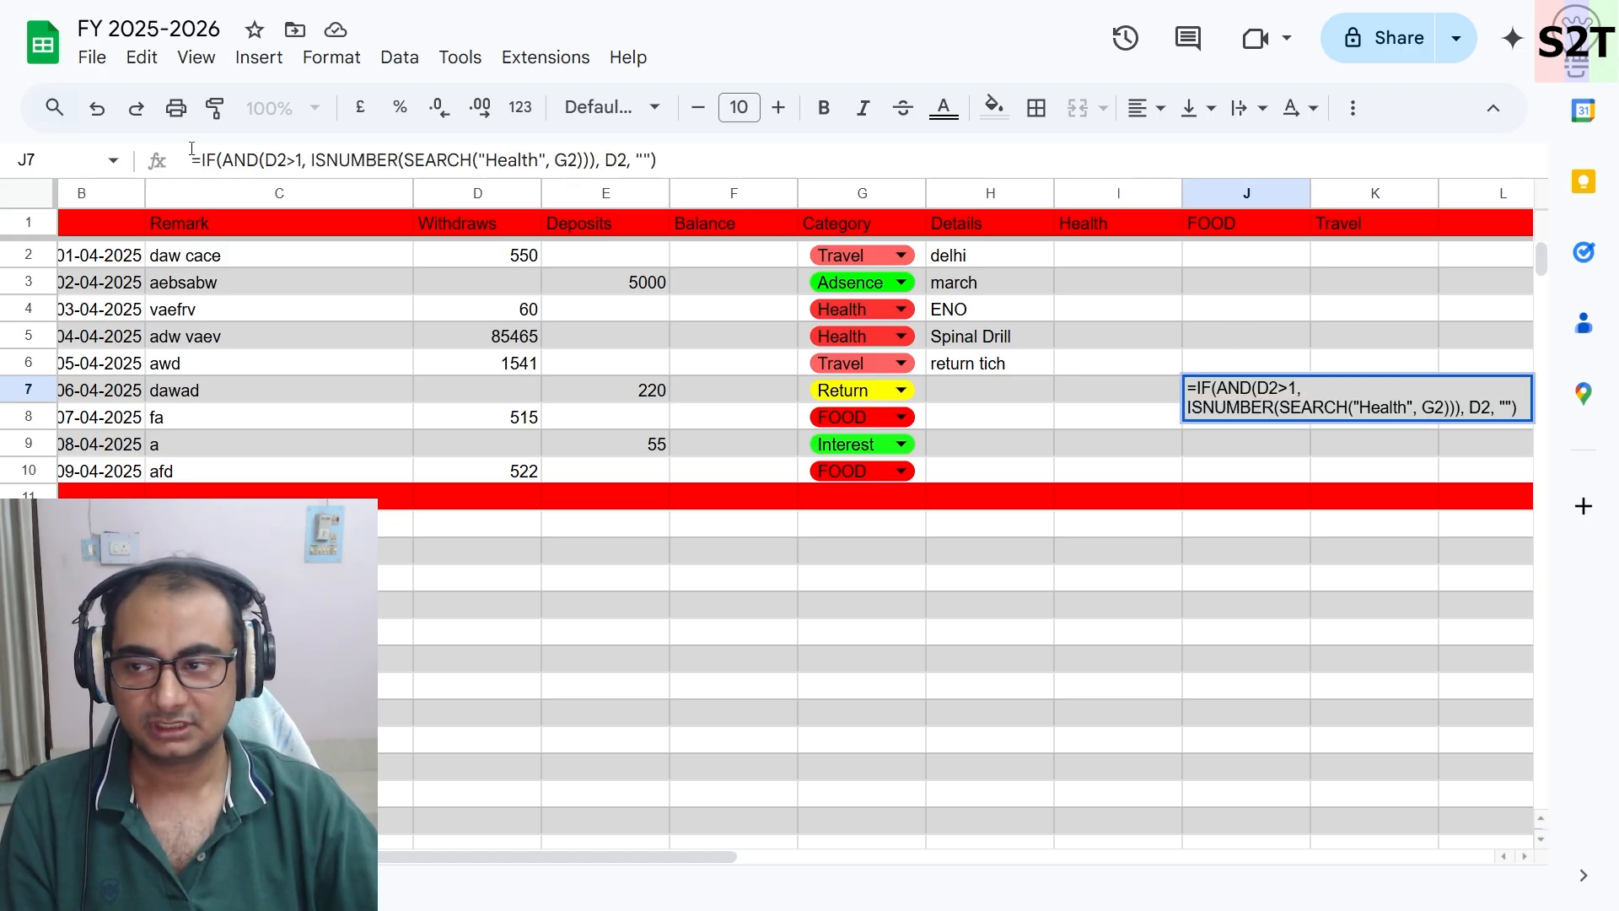
{"action": "left_click", "coordinate": [194, 161]}
{"action": "key", "text": "Delete"}
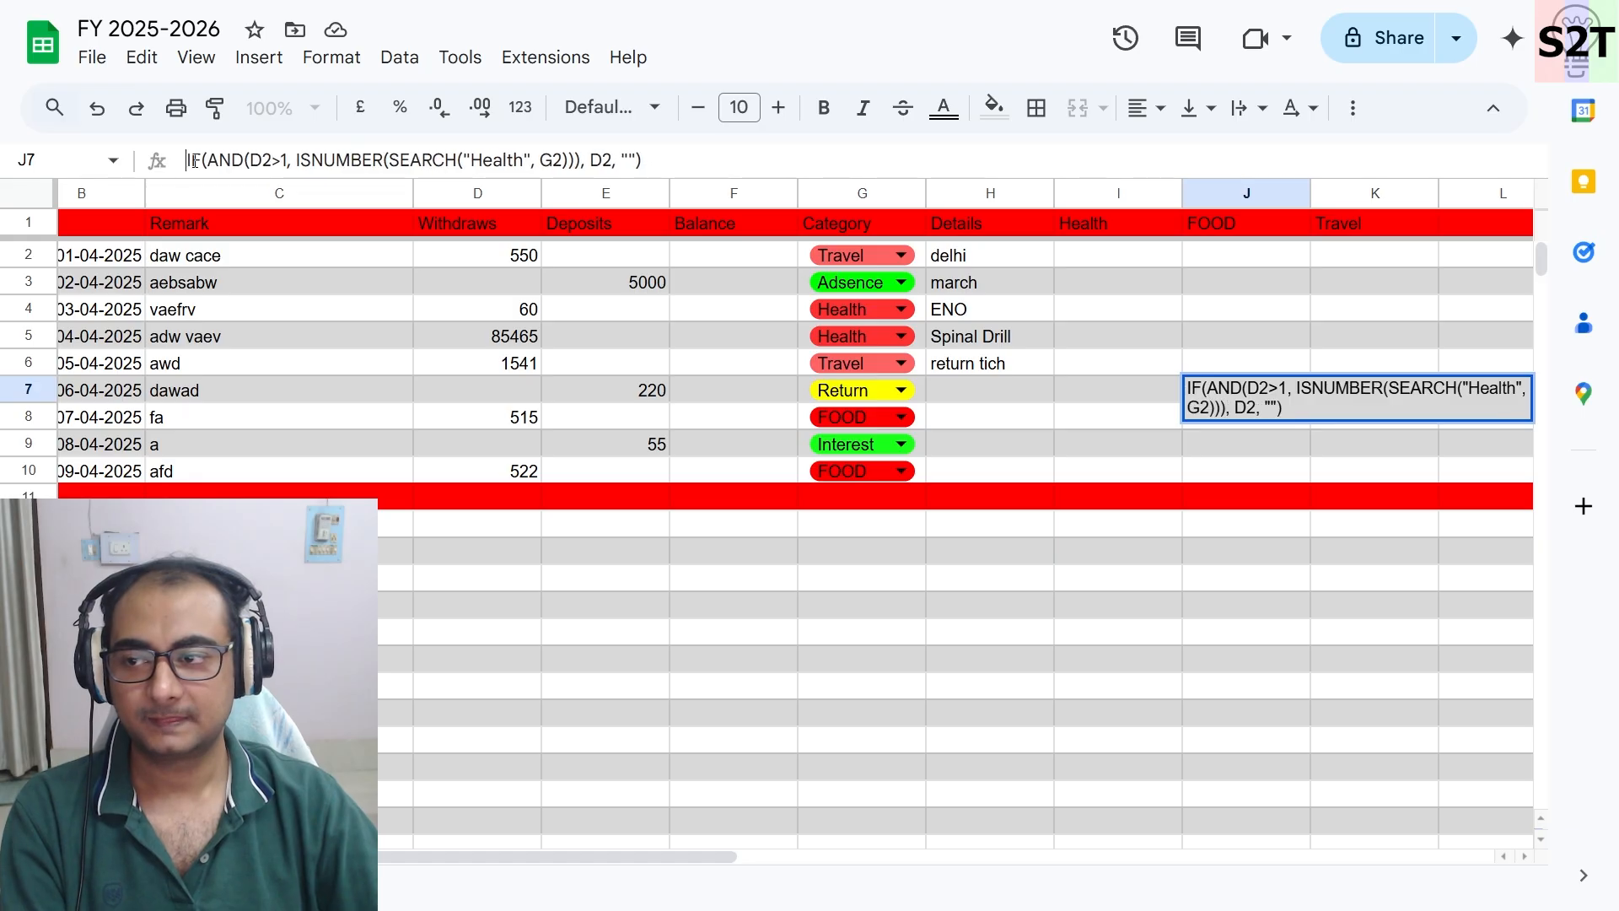
{"action": "type", "text": "="}
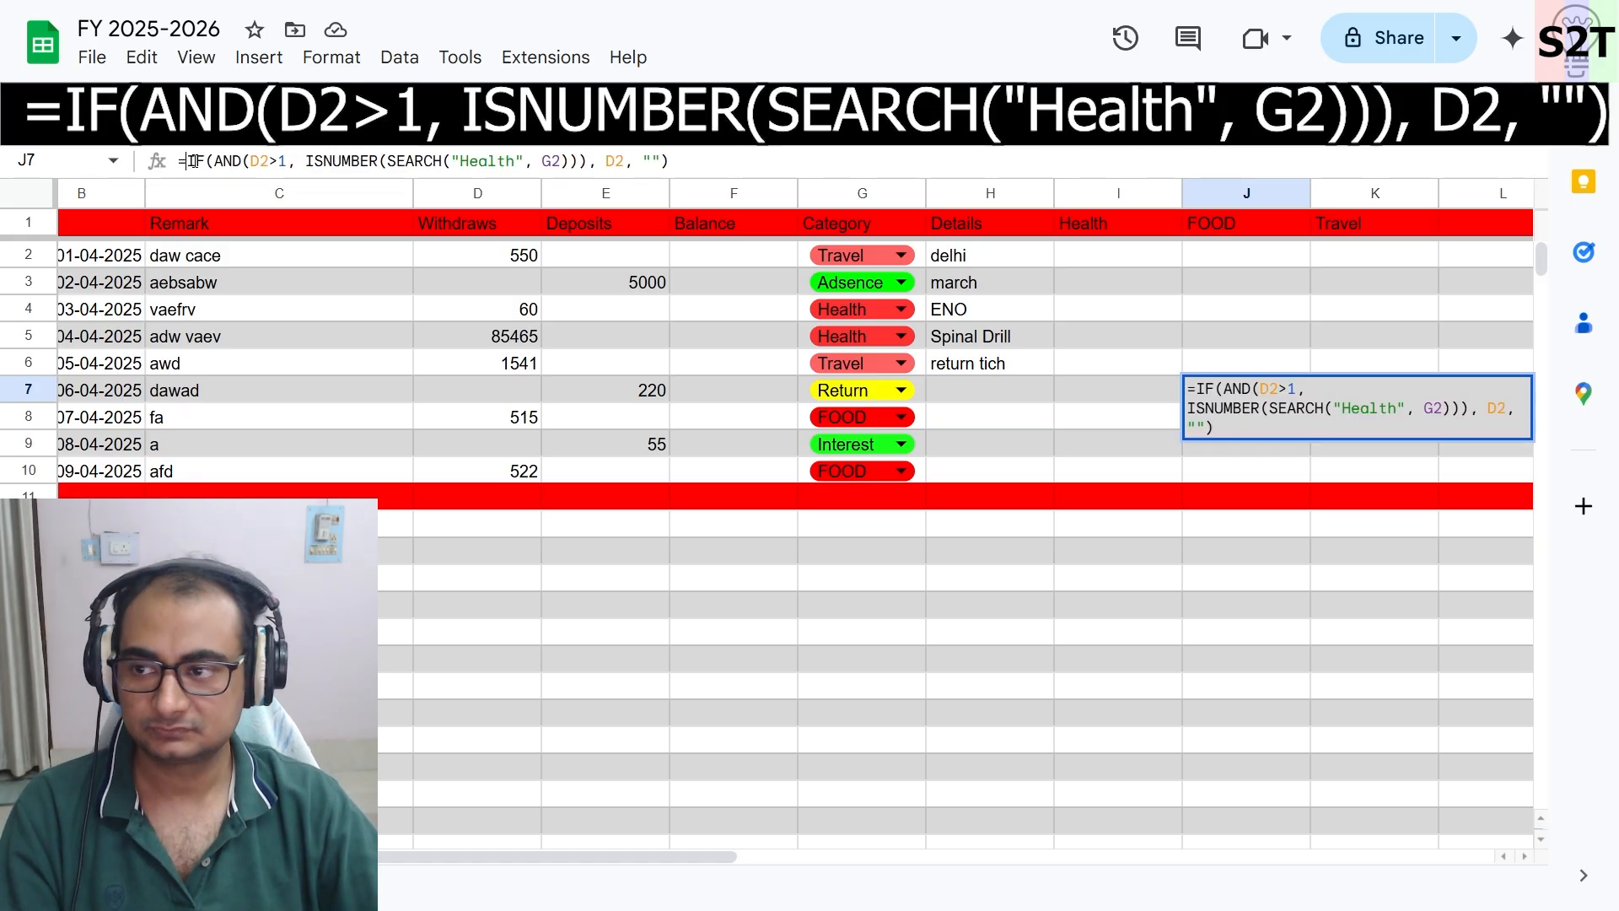
{"action": "left_click", "coordinate": [761, 166]}
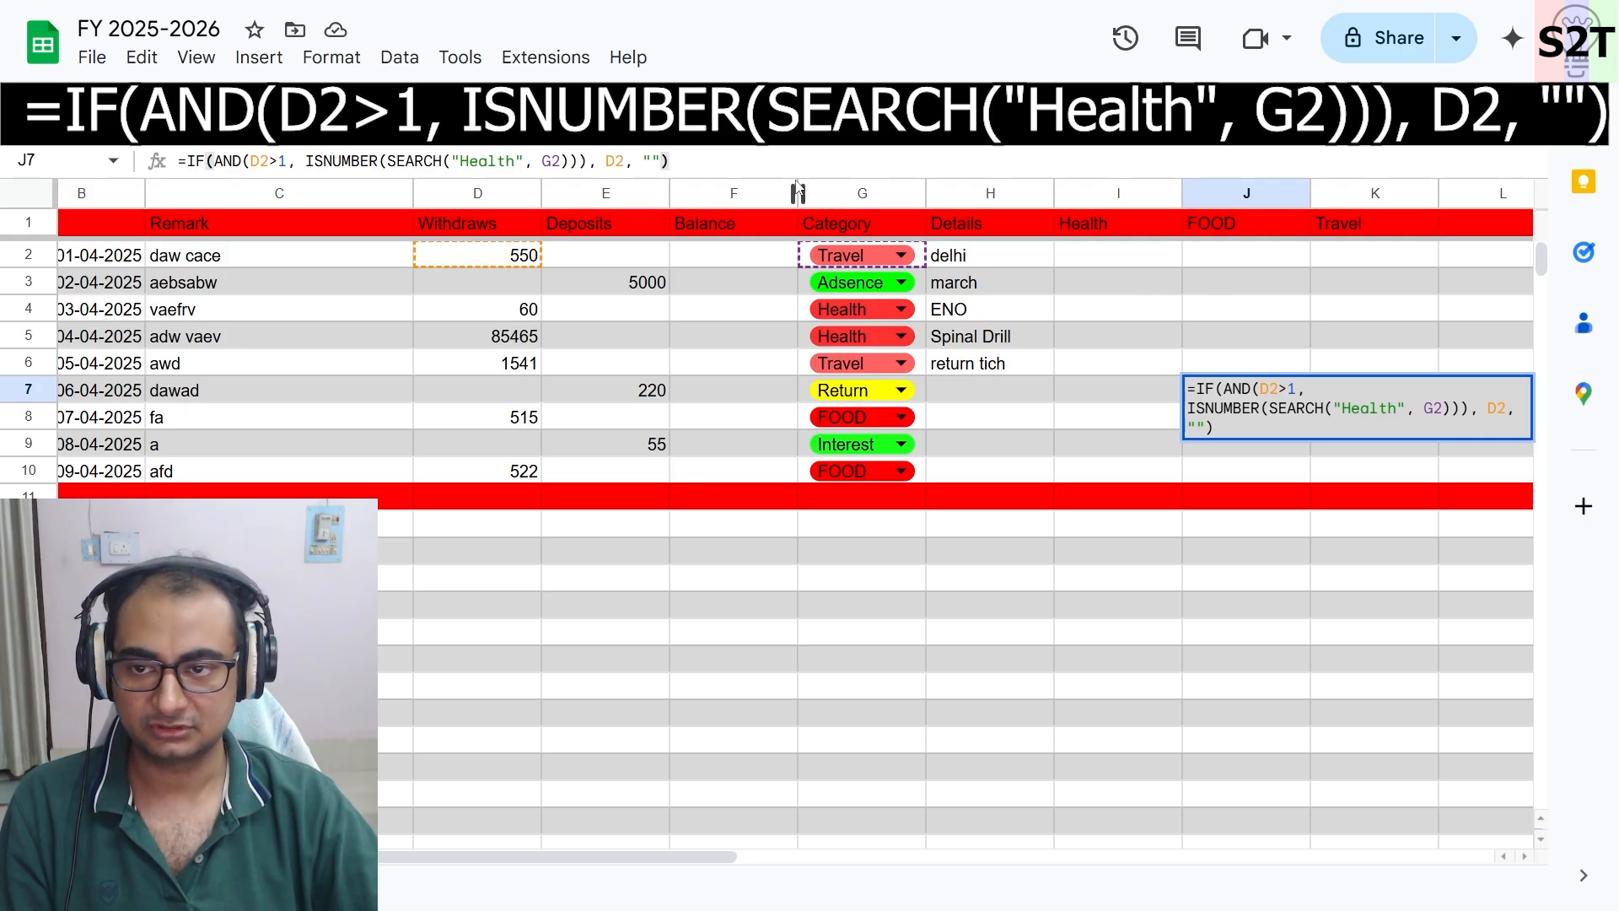
{"action": "key", "text": "ctrl+a"}
{"action": "key", "text": "ctrl+c"}
{"action": "key", "text": "Delete"}
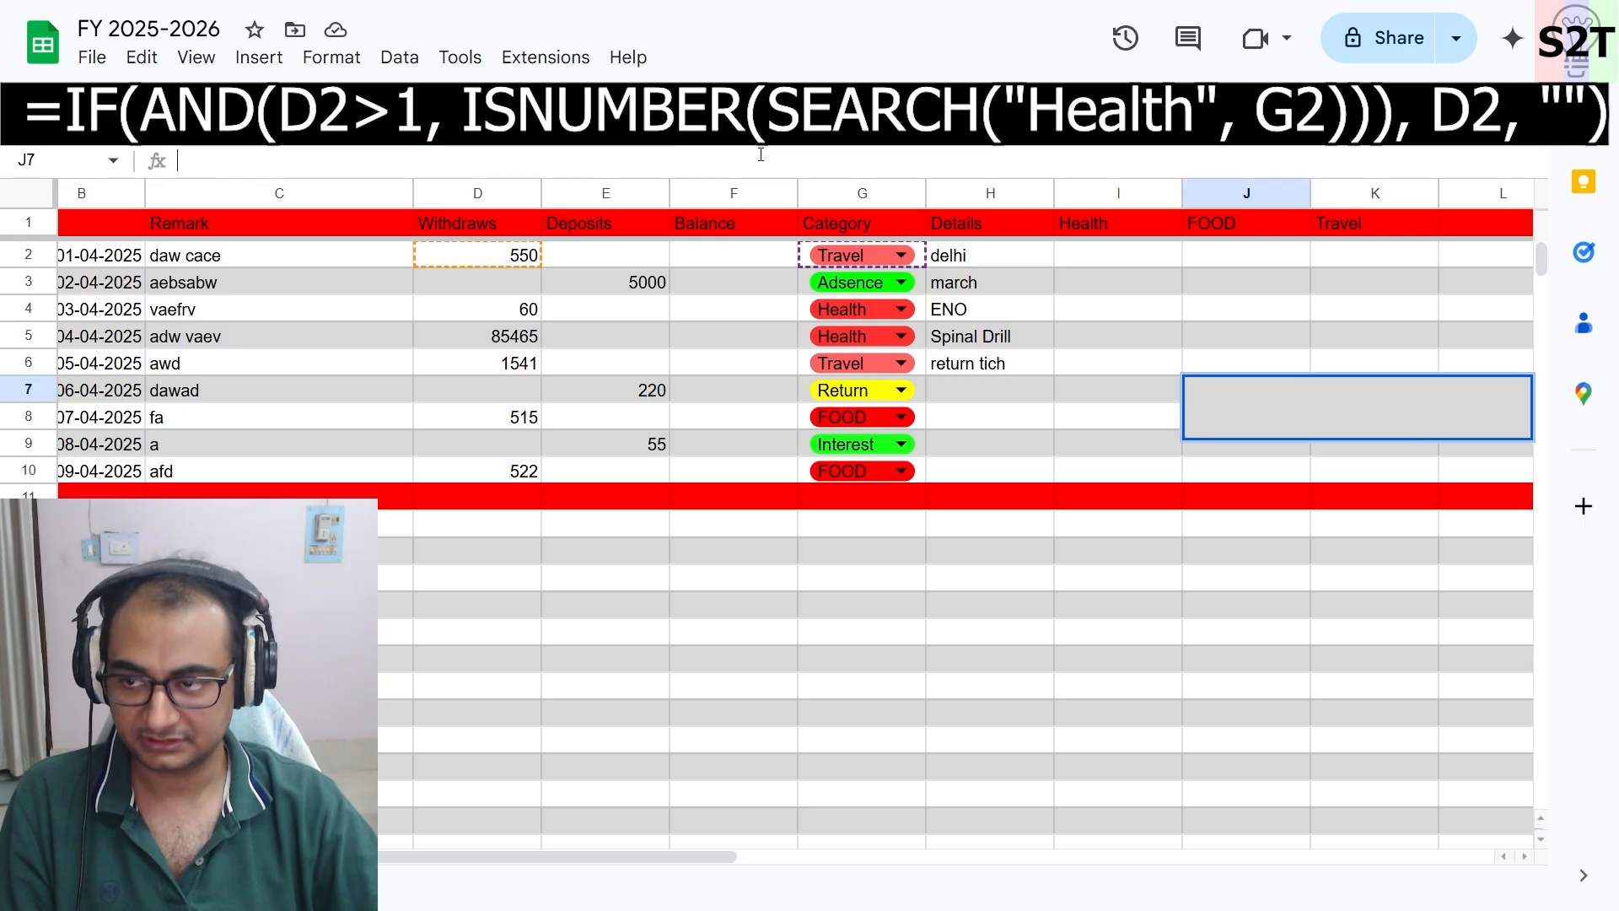
- Paste the formula =IF(AND(D2>1, ISNUMBER(SEARCH("Health", G2))), D2, "") into I2 and fill it down to I10
{"action": "left_click", "coordinate": [1135, 253]}
{"action": "left_click", "coordinate": [767, 163]}
{"action": "key", "text": "ctrl+v"}
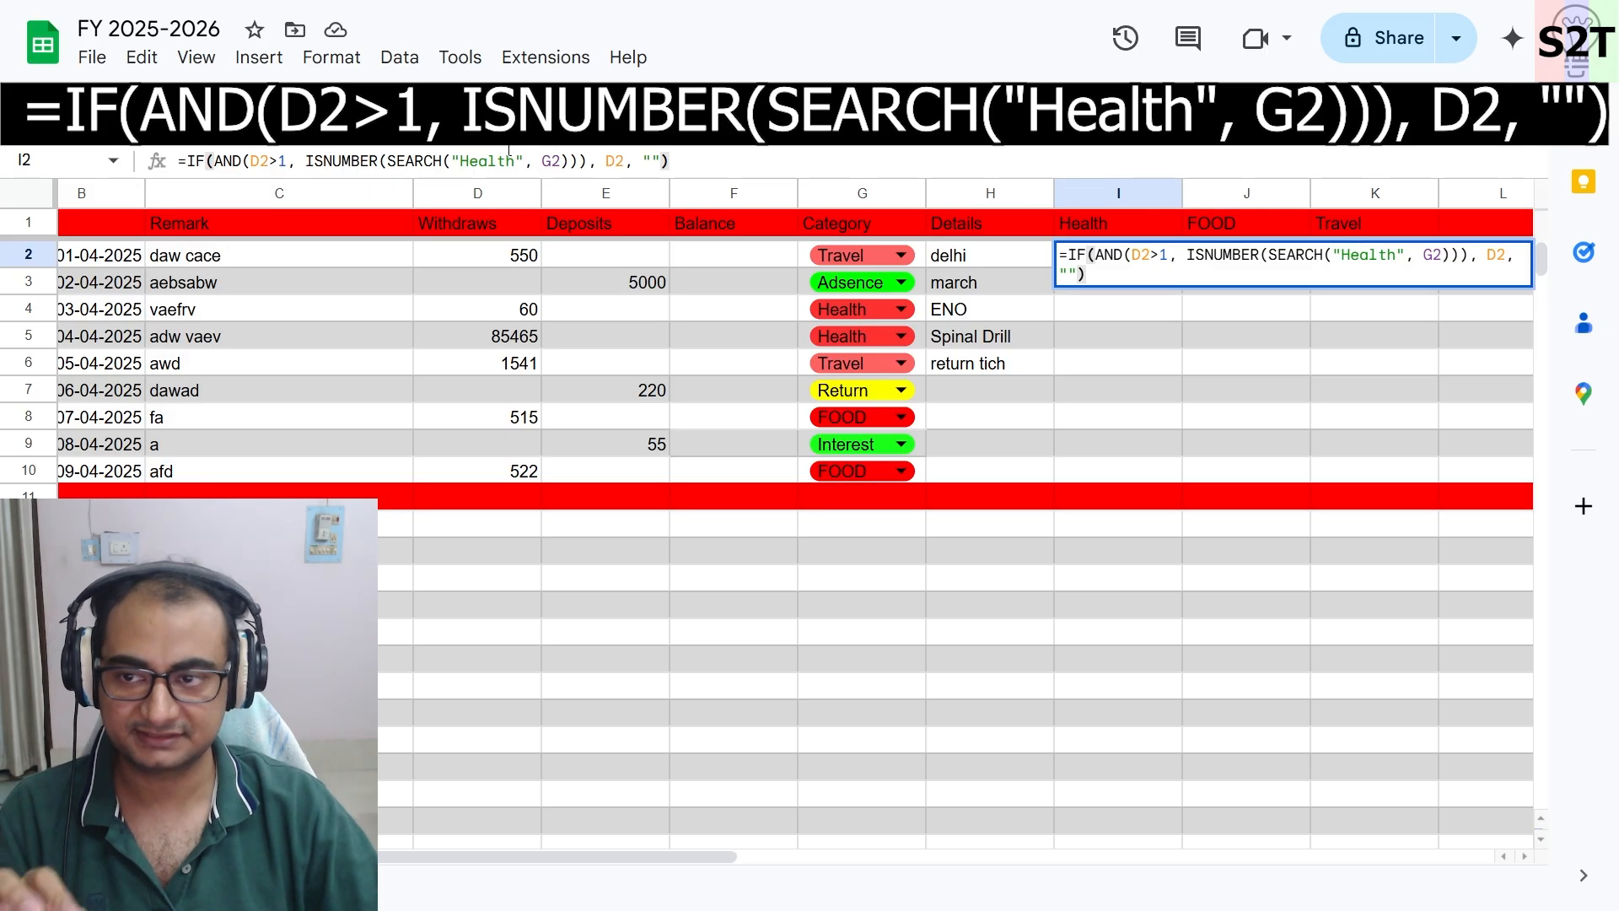
{"action": "left_click", "coordinate": [263, 161]}
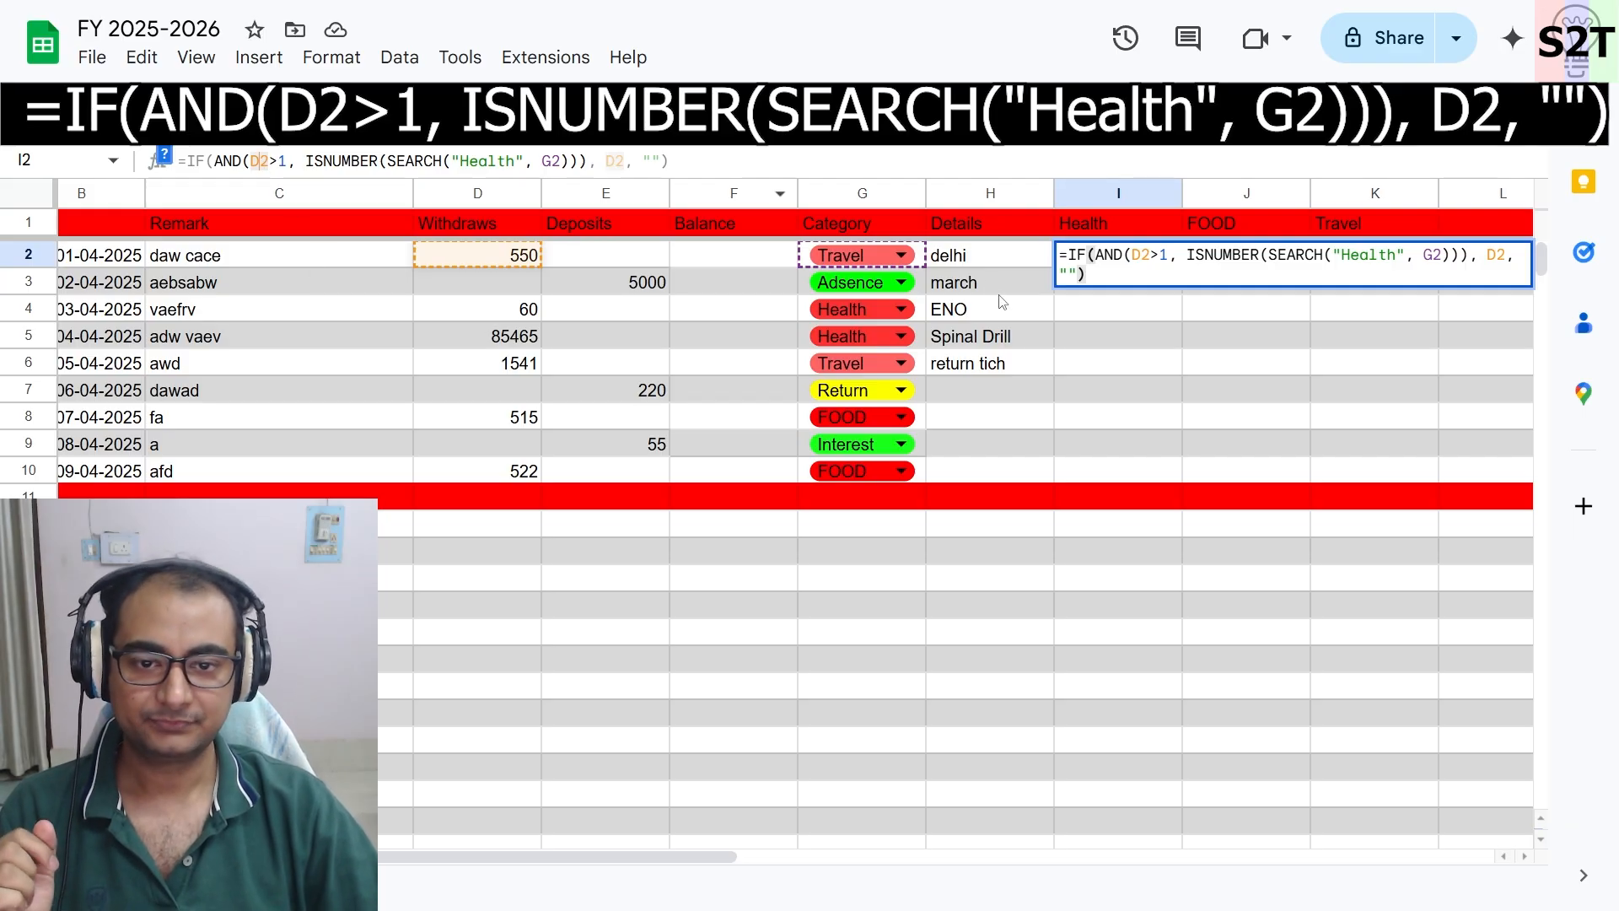
{"action": "key", "text": "Return"}
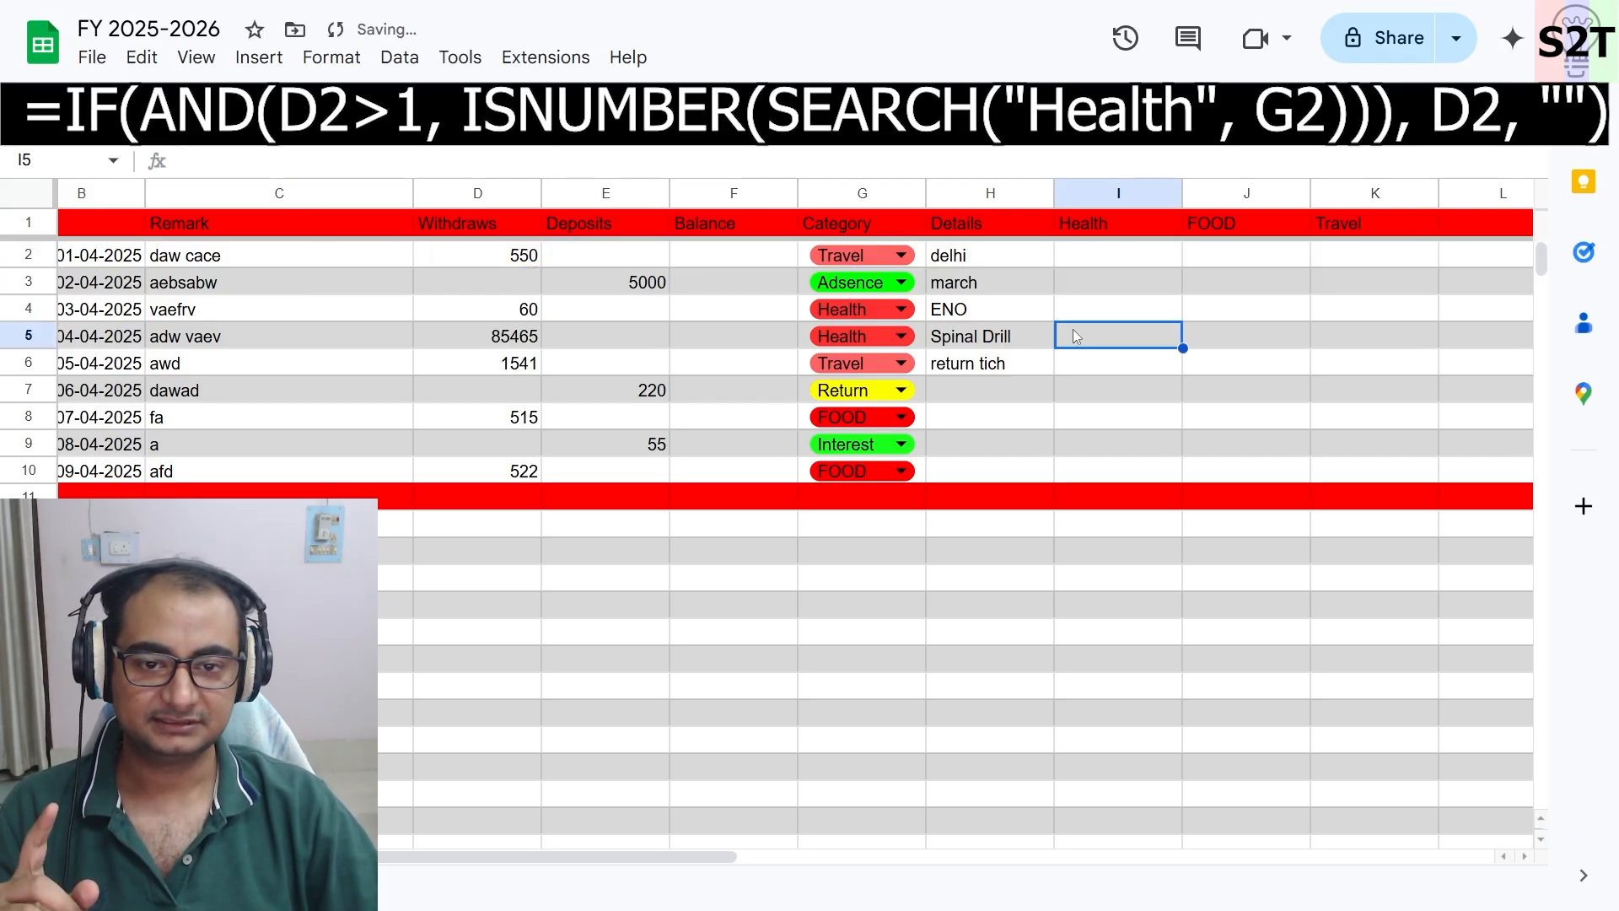
{"action": "left_click_drag", "start_coordinate": [1183, 266], "coordinate": [1185, 470]}
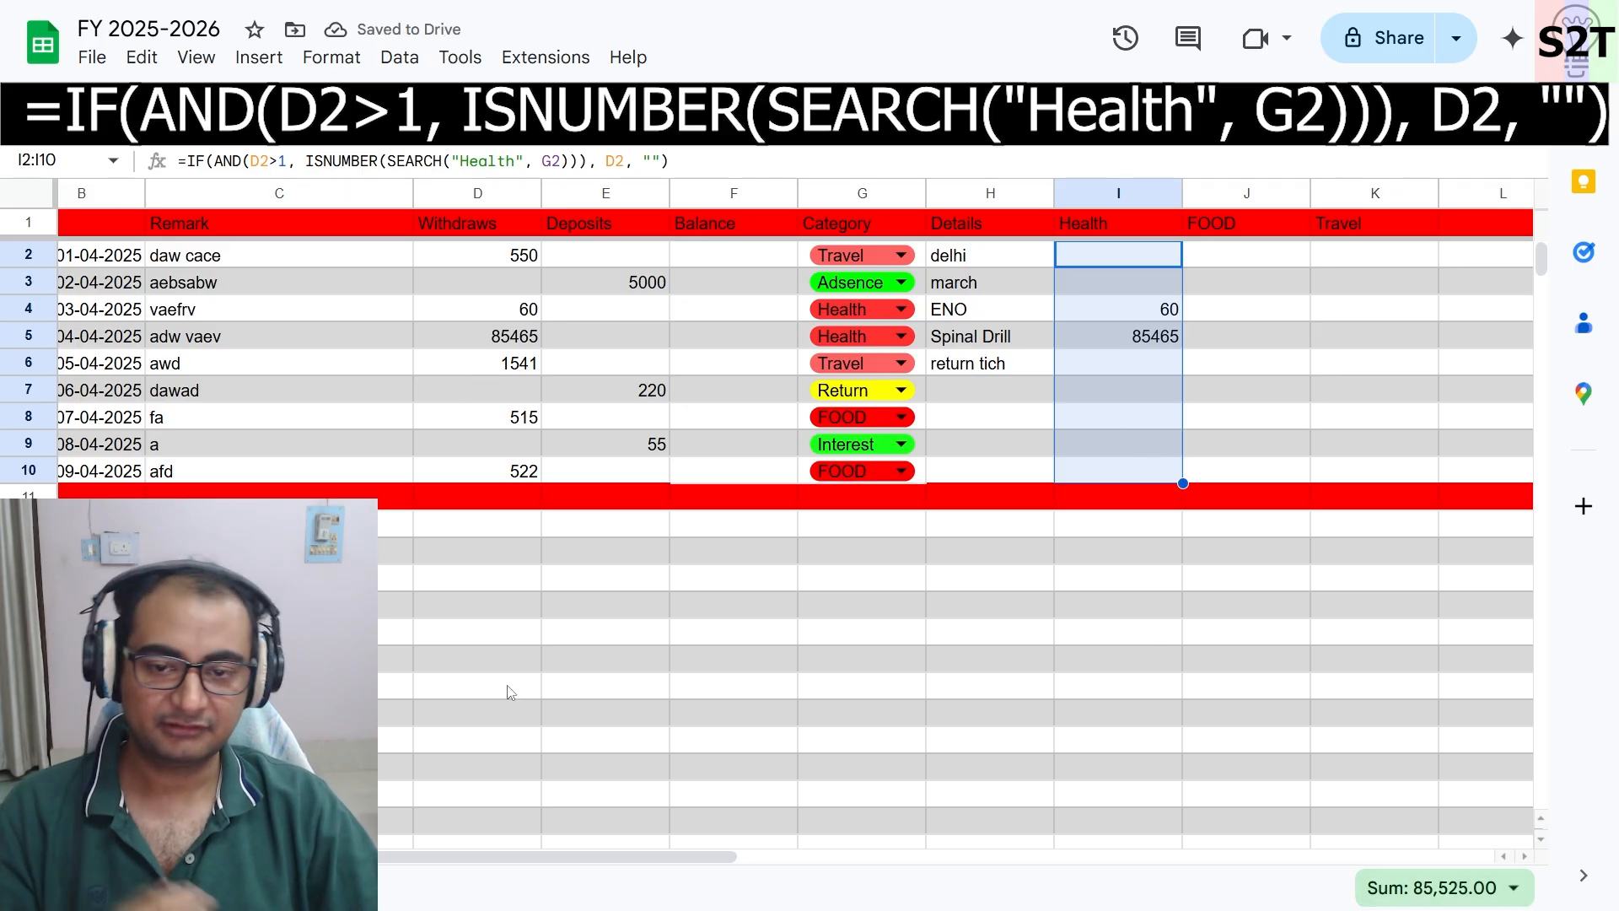
- Copy the Health formula from cell I2
{"action": "left_click", "coordinate": [1114, 193]}
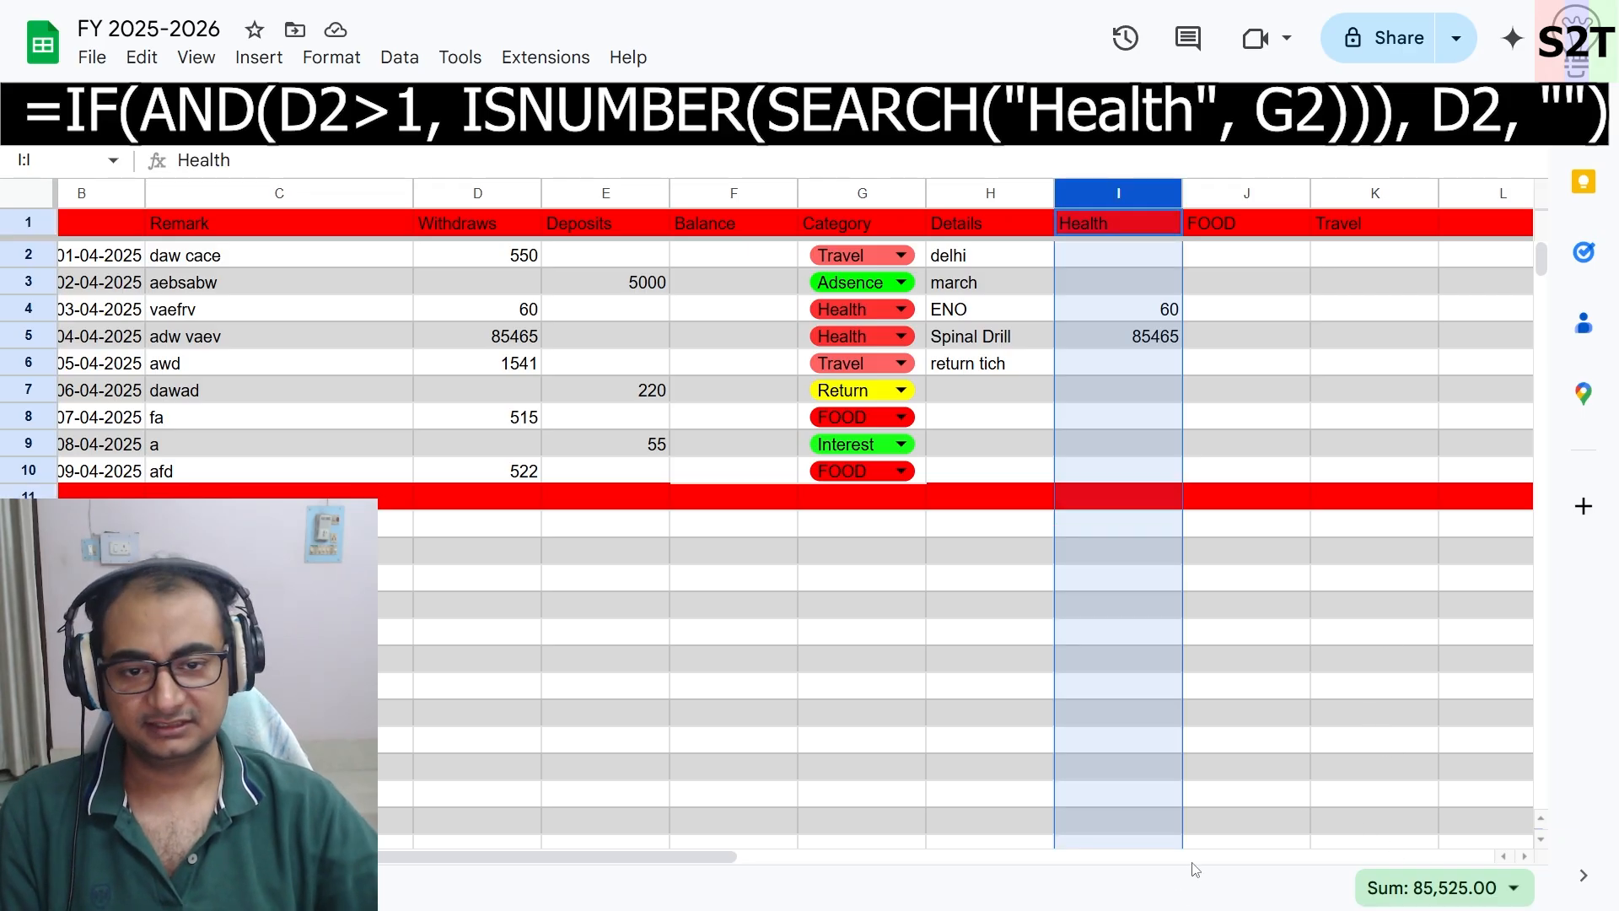
{"action": "left_click", "coordinate": [1357, 745]}
{"action": "left_click", "coordinate": [1138, 259]}
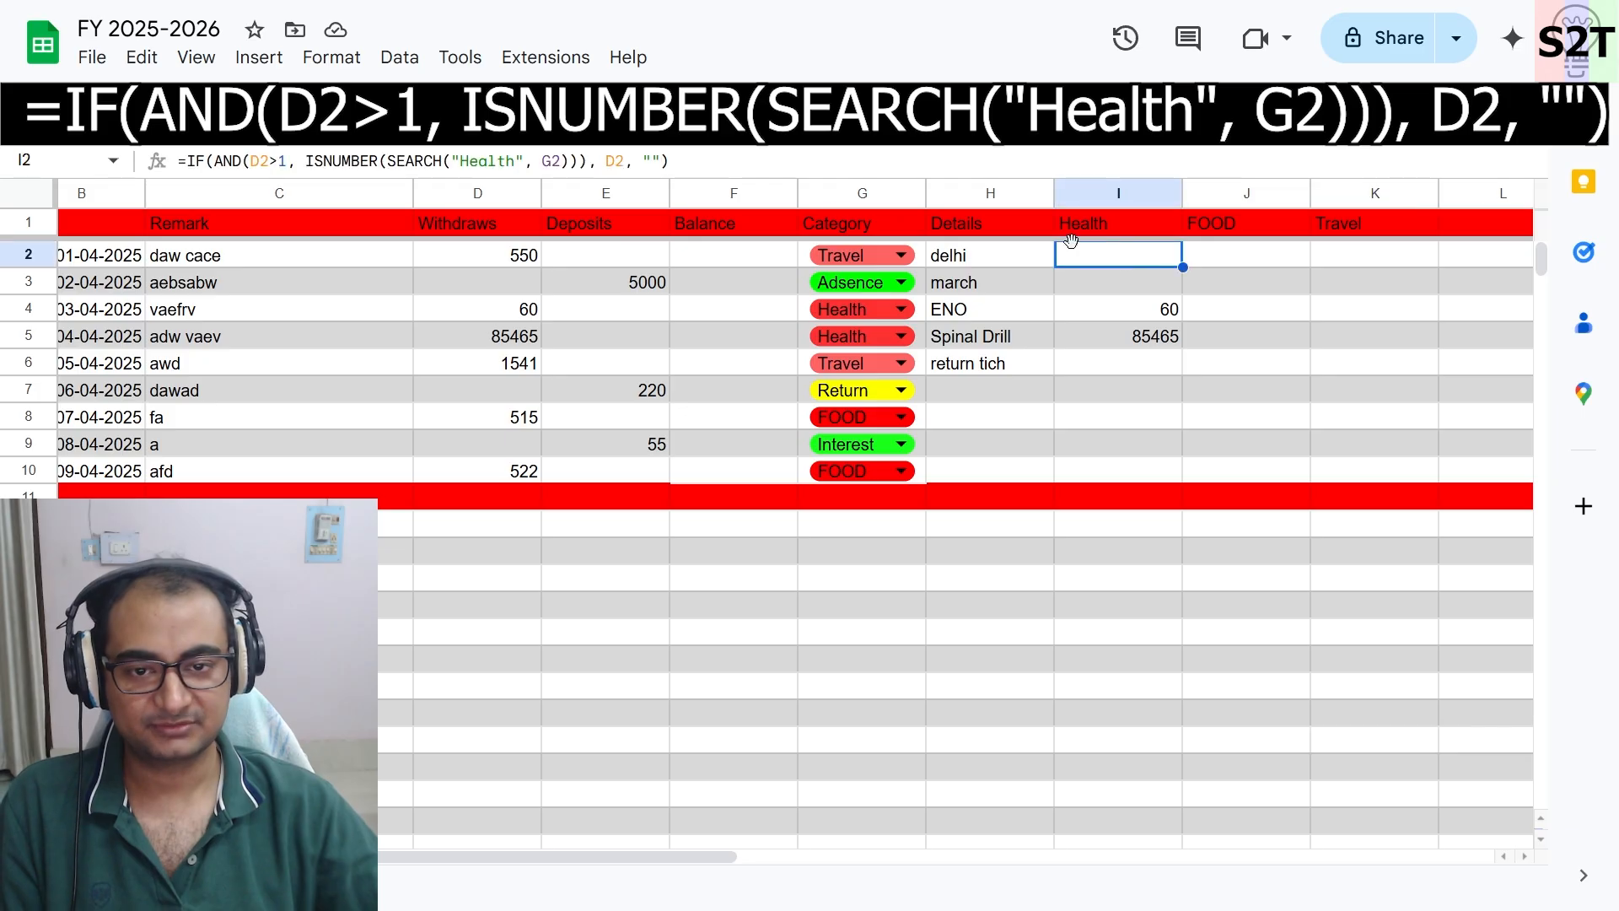
{"action": "left_click", "coordinate": [725, 164]}
{"action": "key", "text": "ctrl+a"}
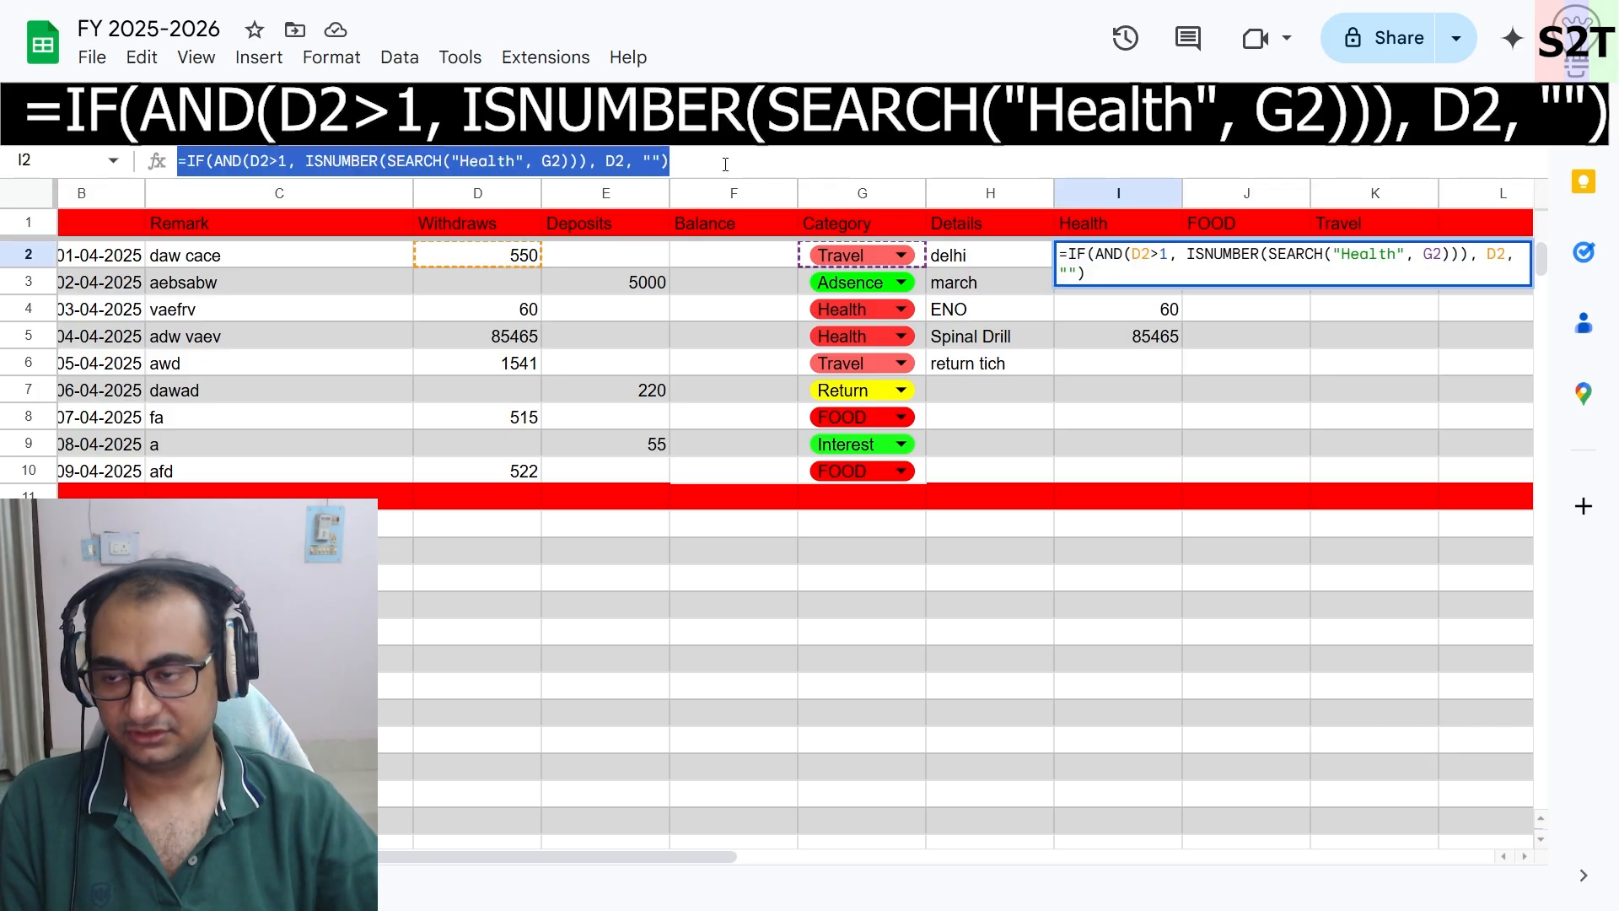
{"action": "key", "text": "ctrl+c"}
- Paste the formula into J2 with the search term changed to FOOD, and accept the suggested auto-fill down the column
{"action": "left_click", "coordinate": [1307, 366]}
{"action": "left_click", "coordinate": [1247, 255]}
{"action": "key", "text": "ctrl+v"}
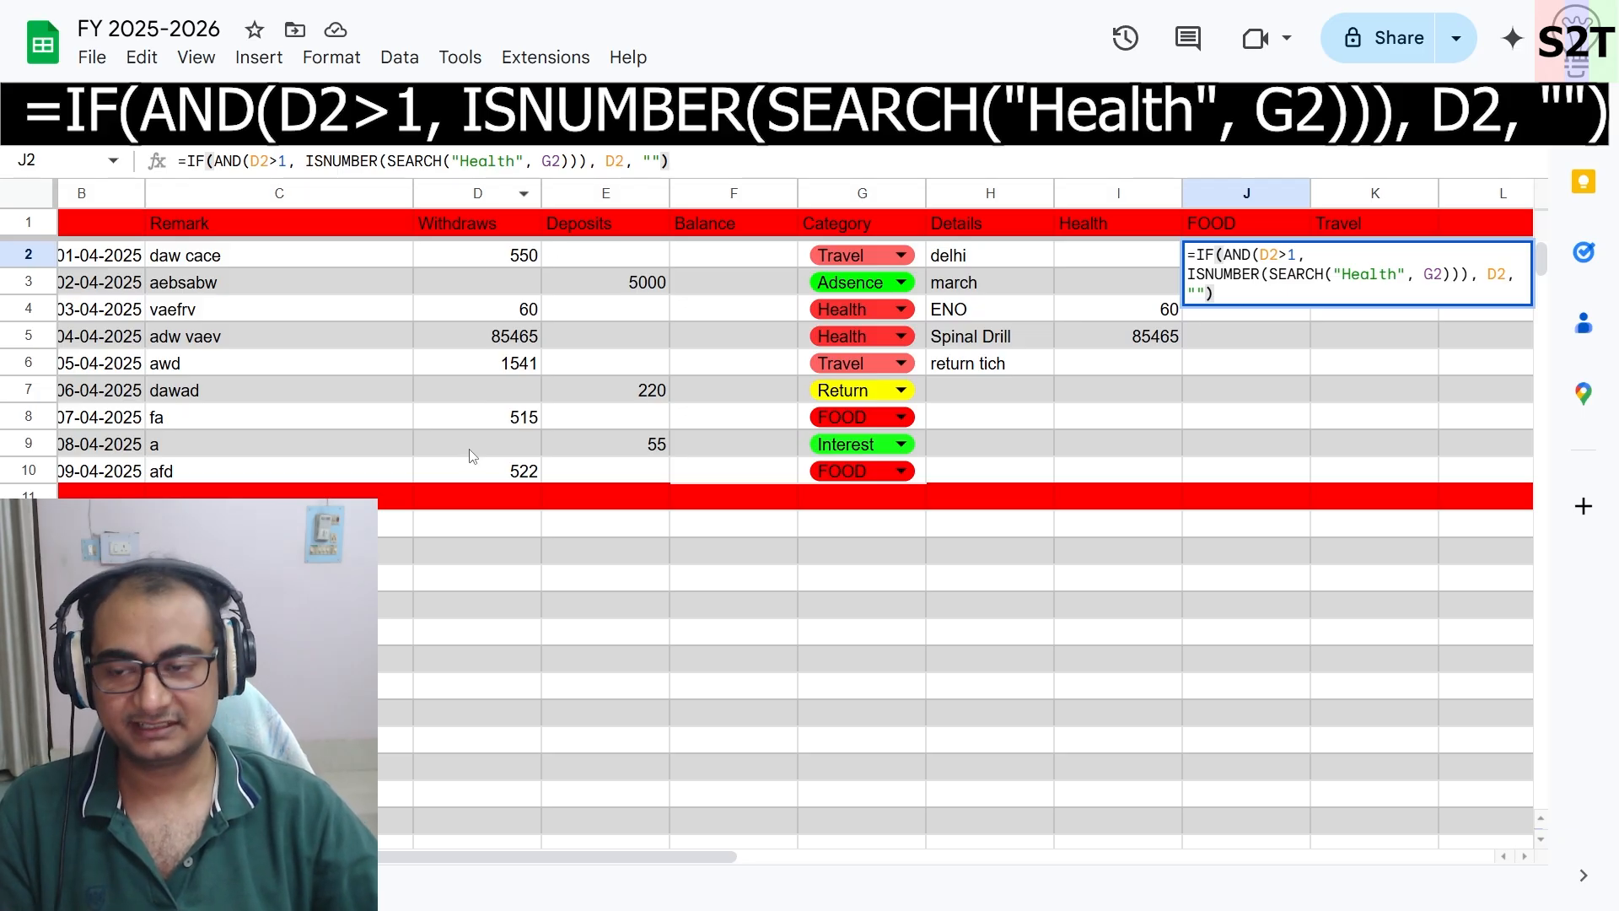
{"action": "left_click", "coordinate": [463, 160]}
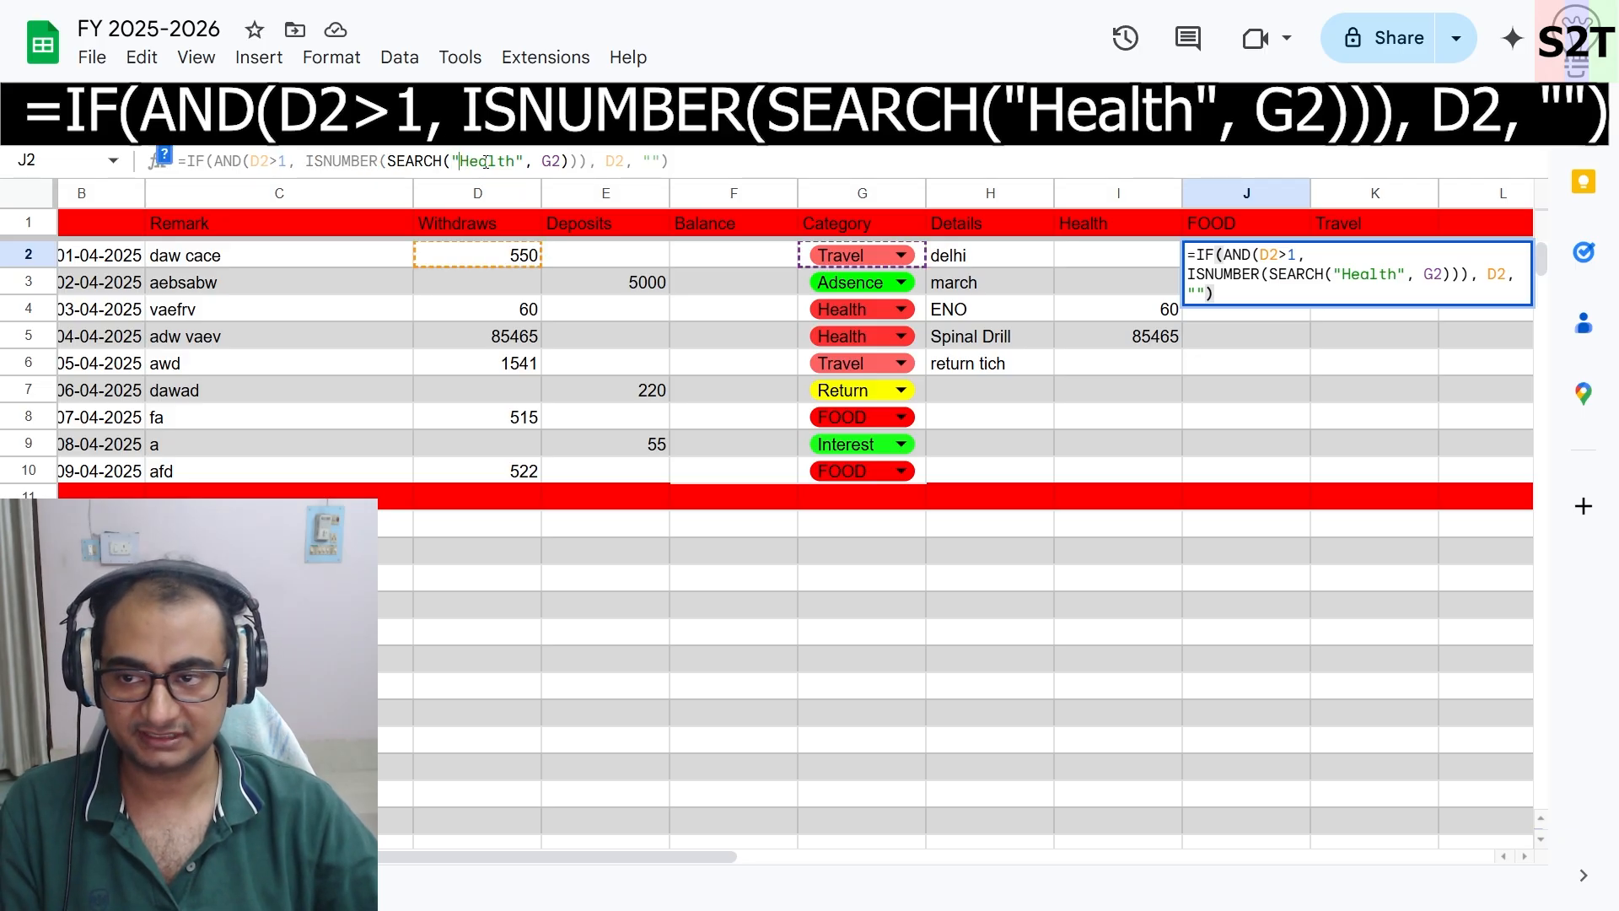
{"action": "key", "text": "BackSpace"}
{"action": "key", "text": "BackSpace"}
{"action": "key", "text": "BackSpace"}
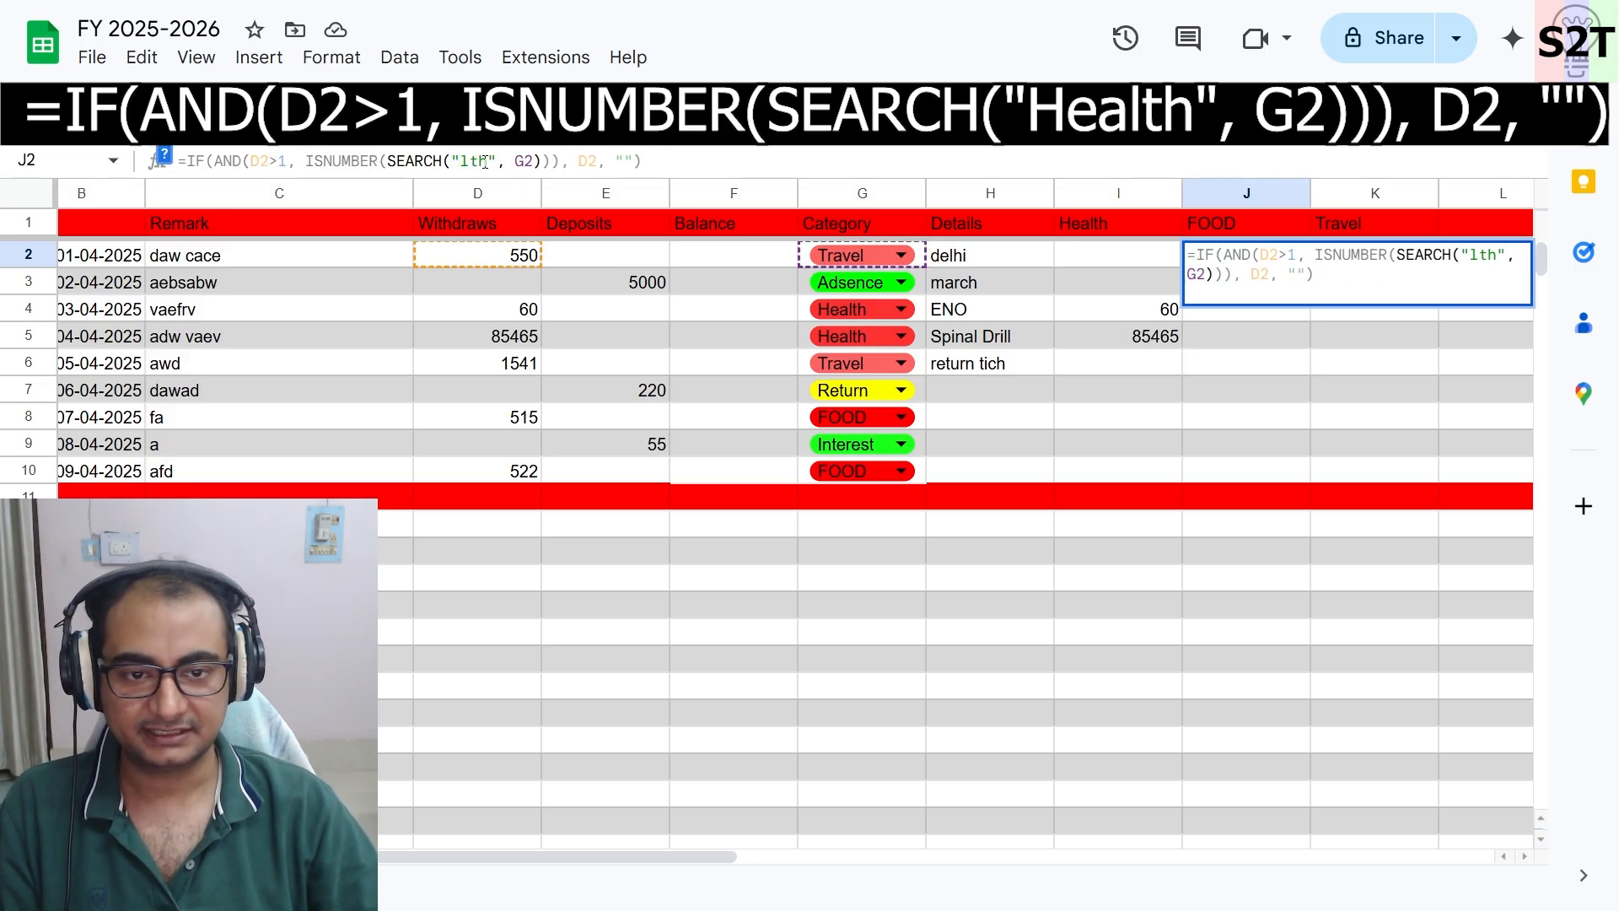
{"action": "key", "text": "BackSpace"}
{"action": "key", "text": "BackSpace"}
{"action": "key", "text": "BackSpace"}
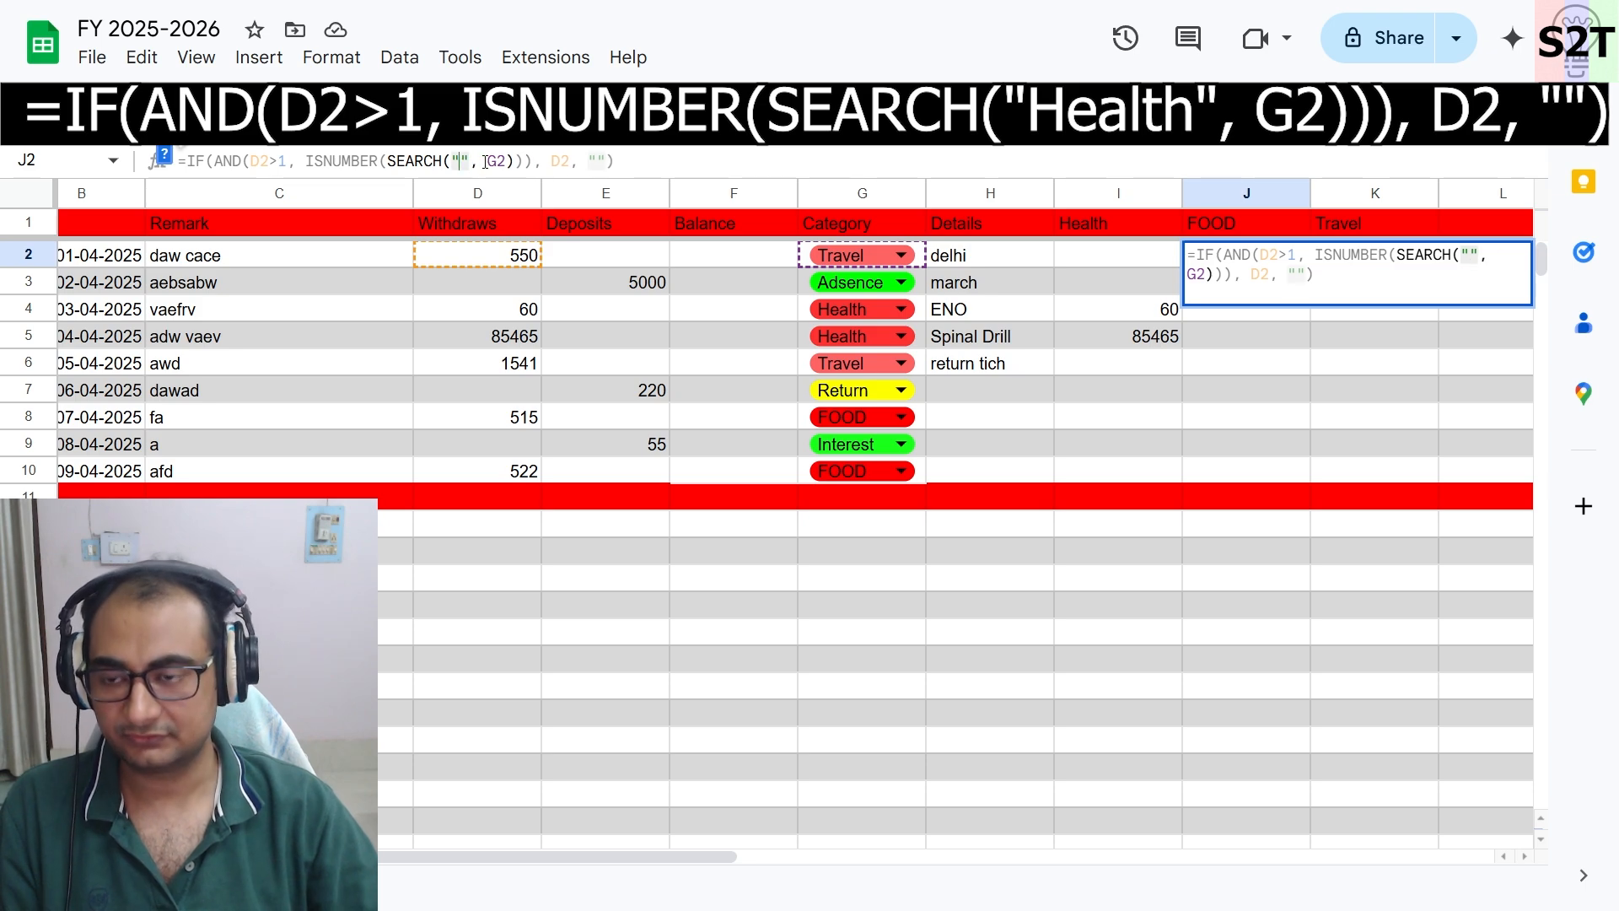
{"action": "type", "text": "FOOD"}
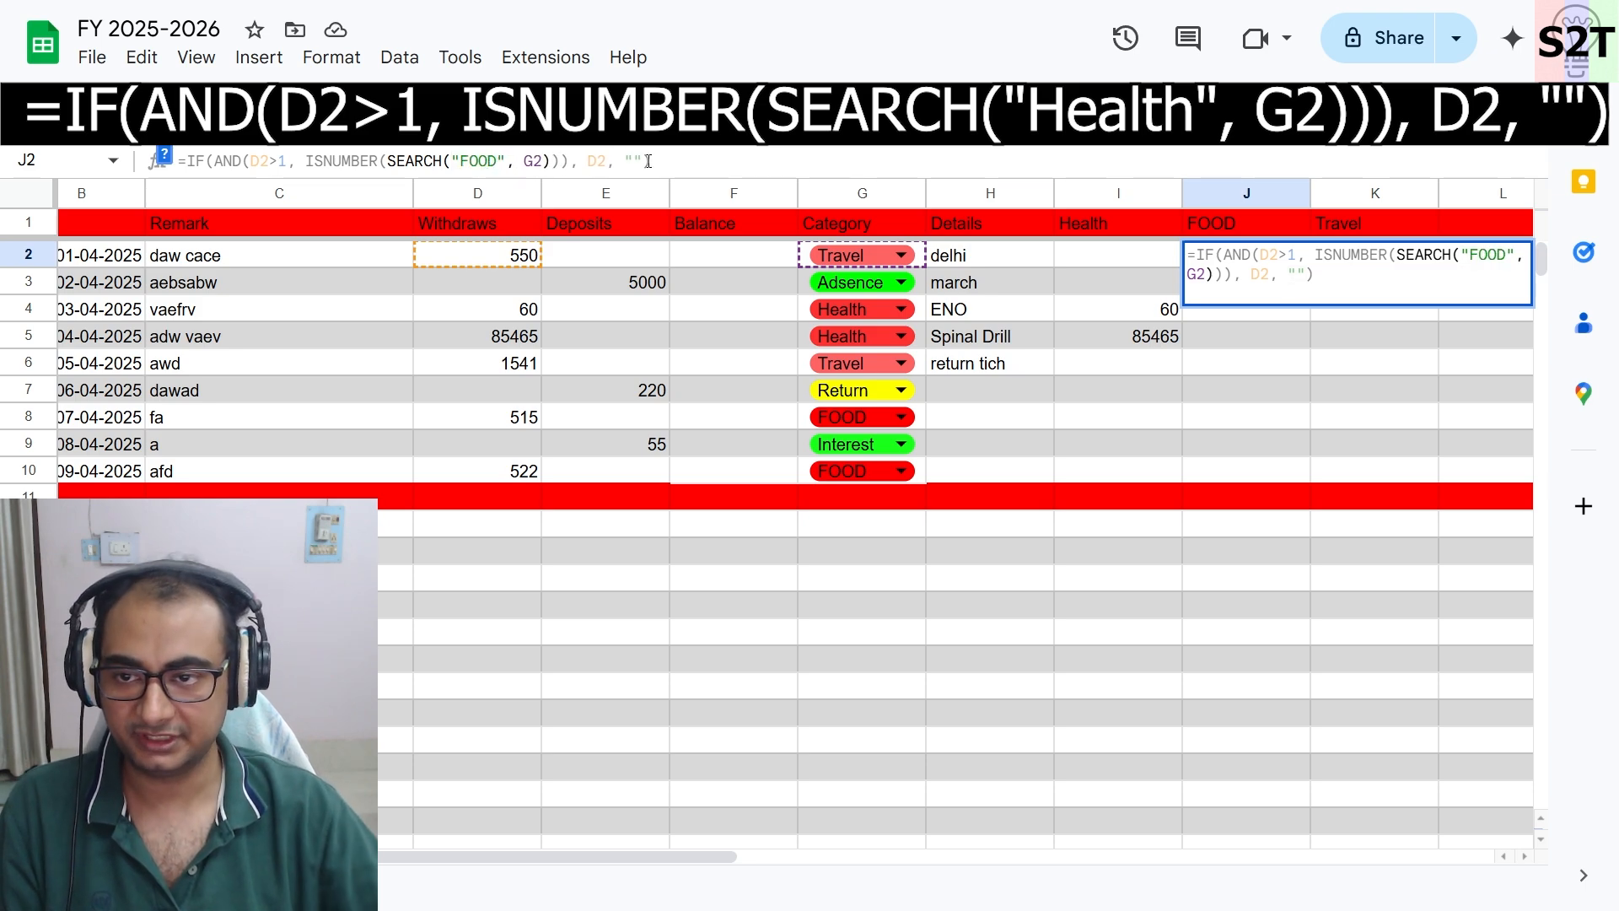
{"action": "left_click", "coordinate": [679, 159]}
{"action": "key", "text": "Return"}
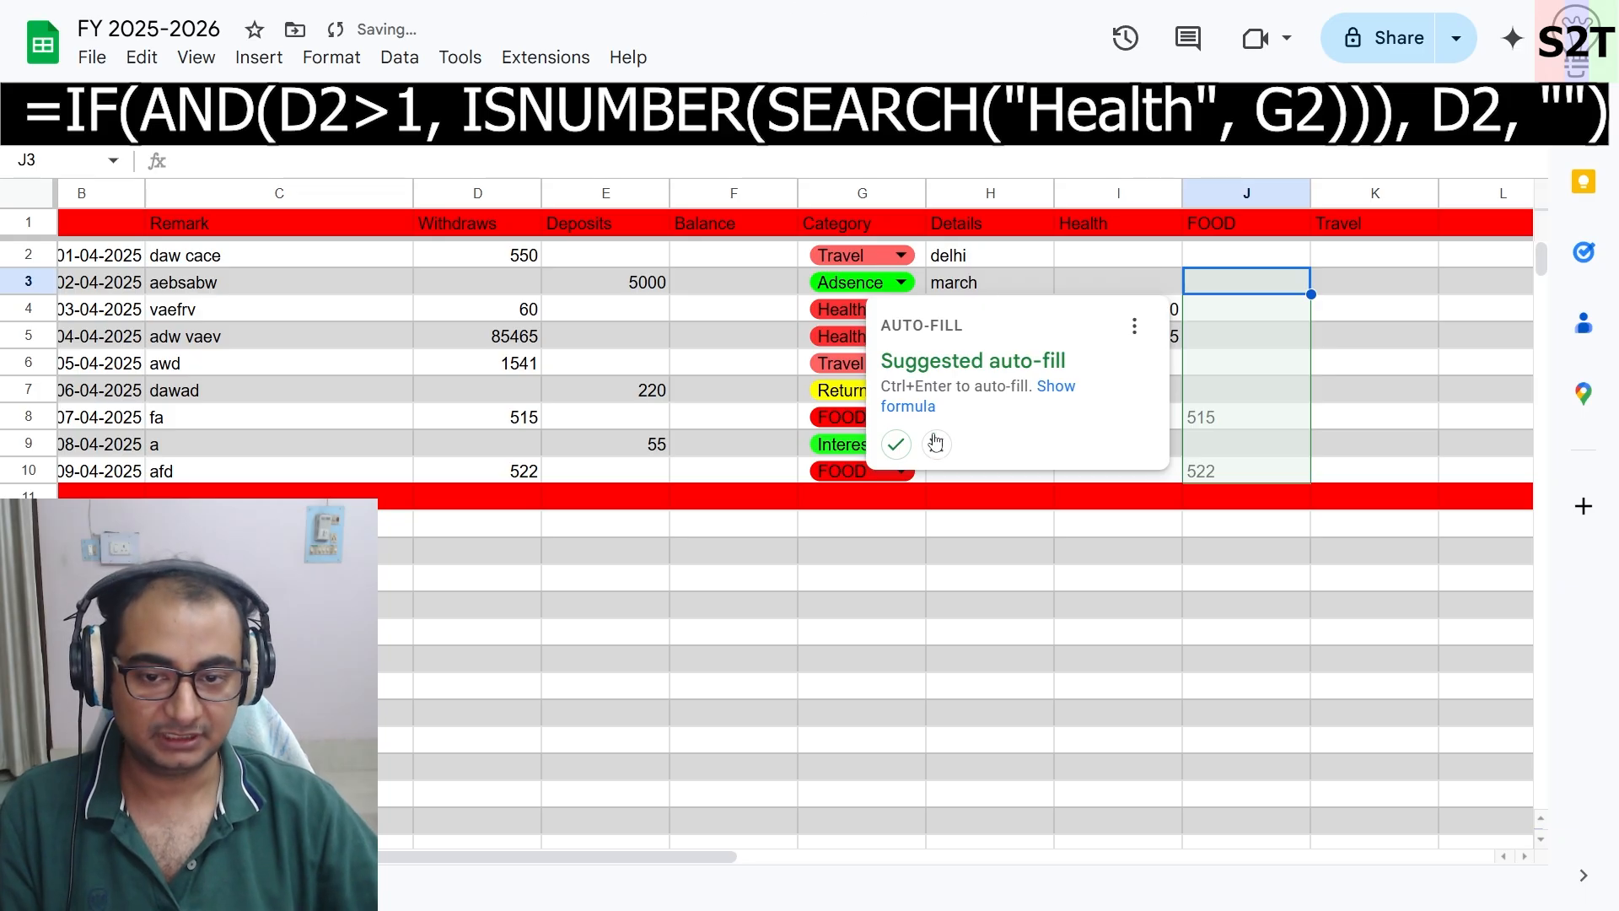
{"action": "left_click", "coordinate": [899, 446]}
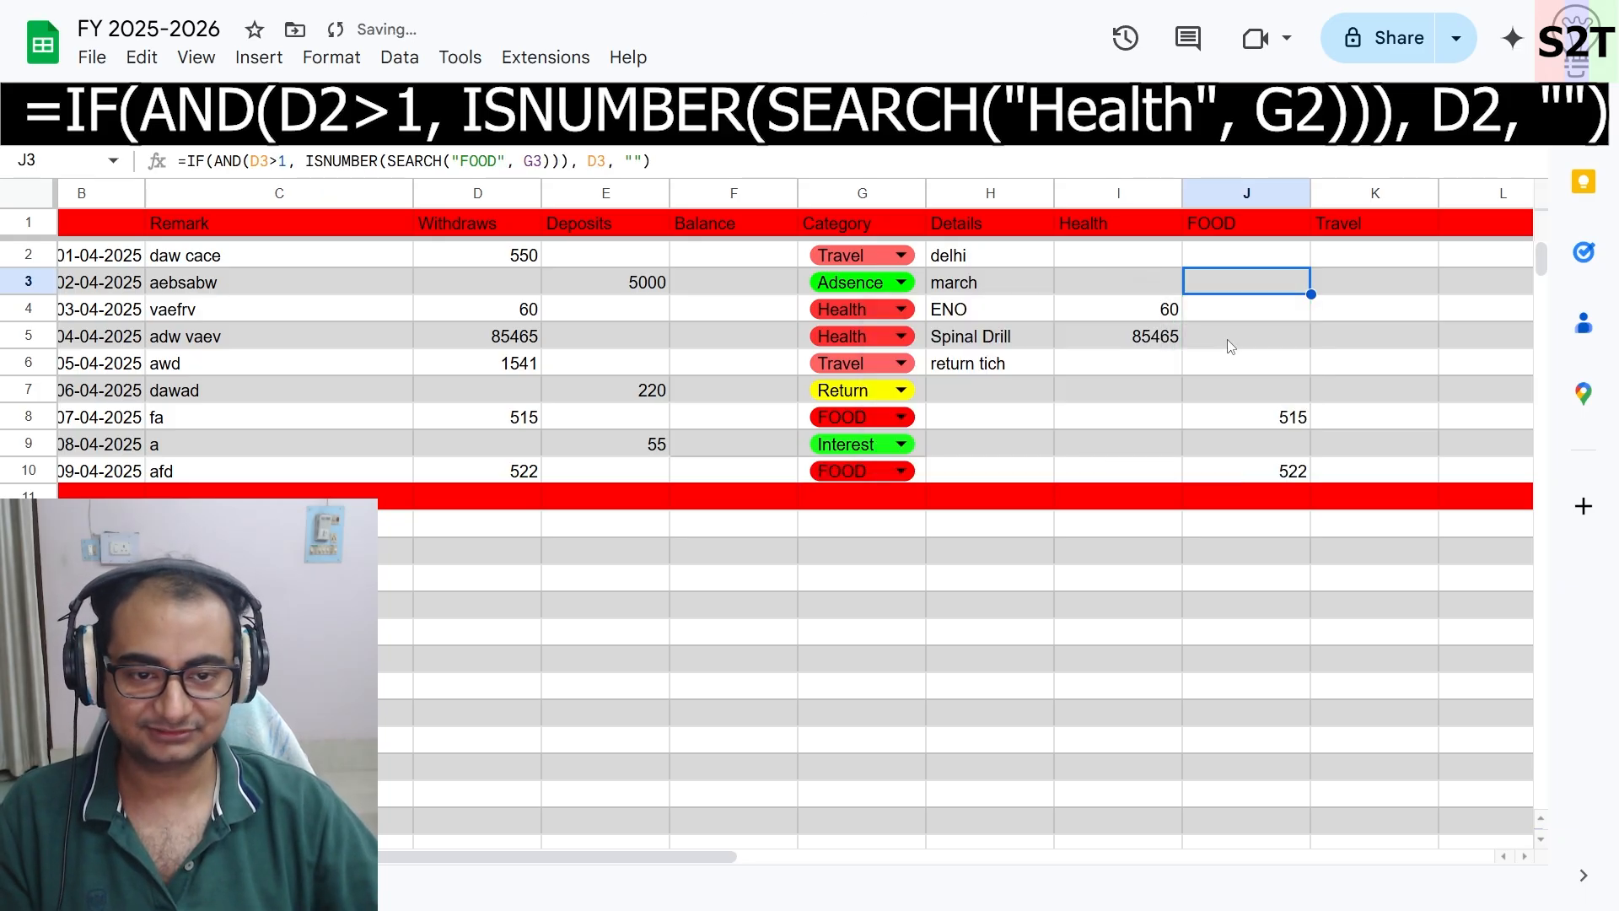
- Review the Health and FOOD formulas in row 2 of the summary columns
{"action": "left_click", "coordinate": [1254, 199]}
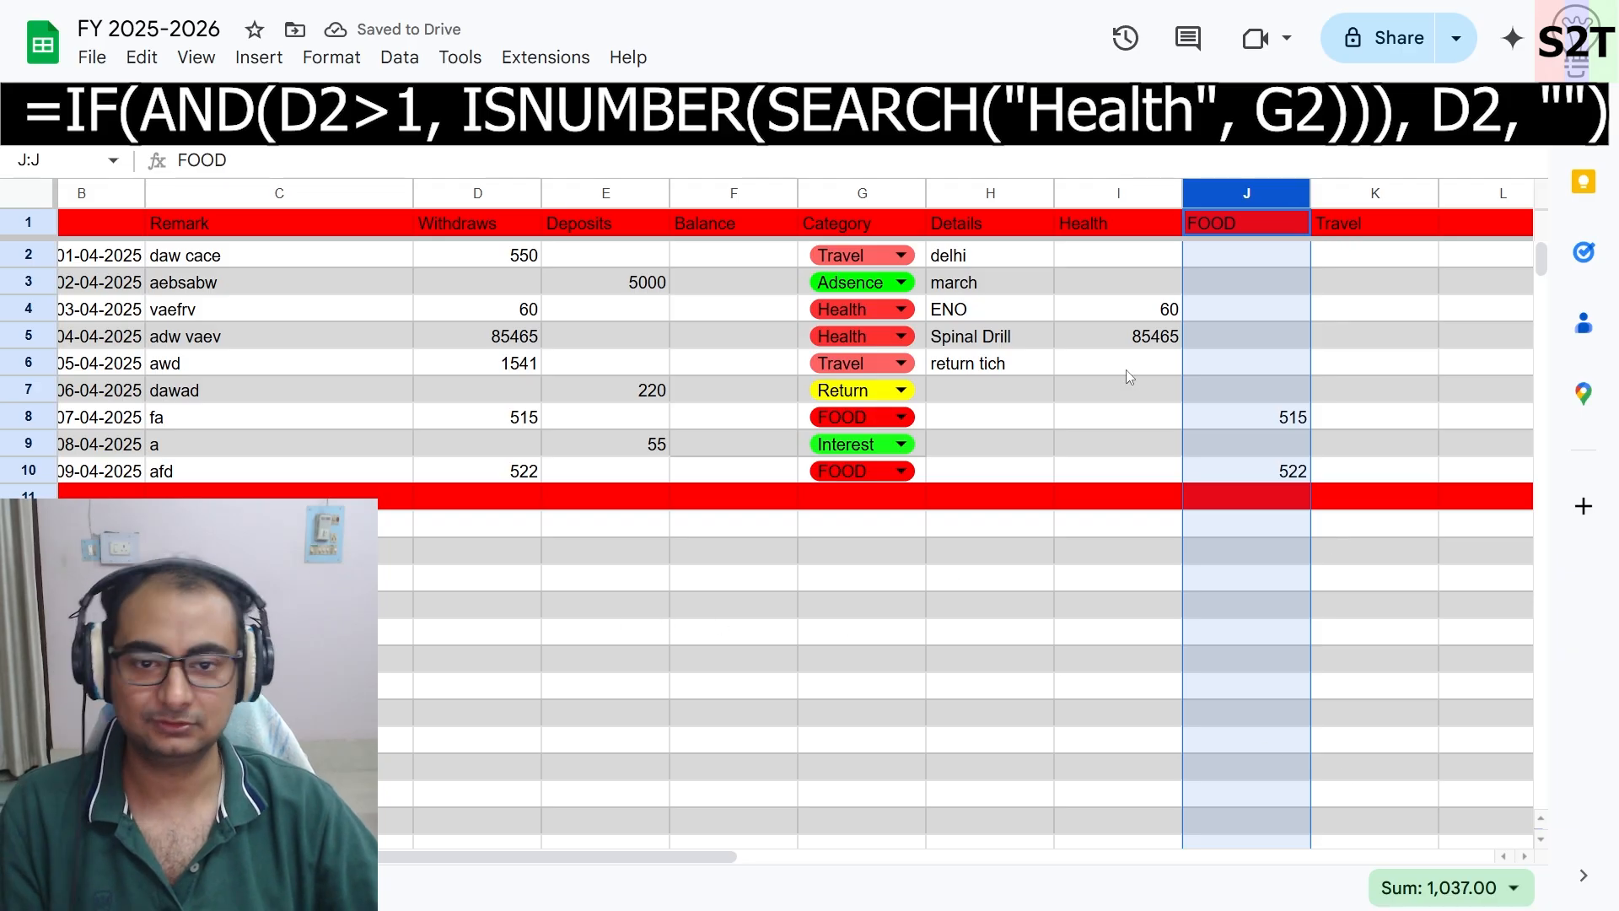
{"action": "left_click", "coordinate": [1087, 257]}
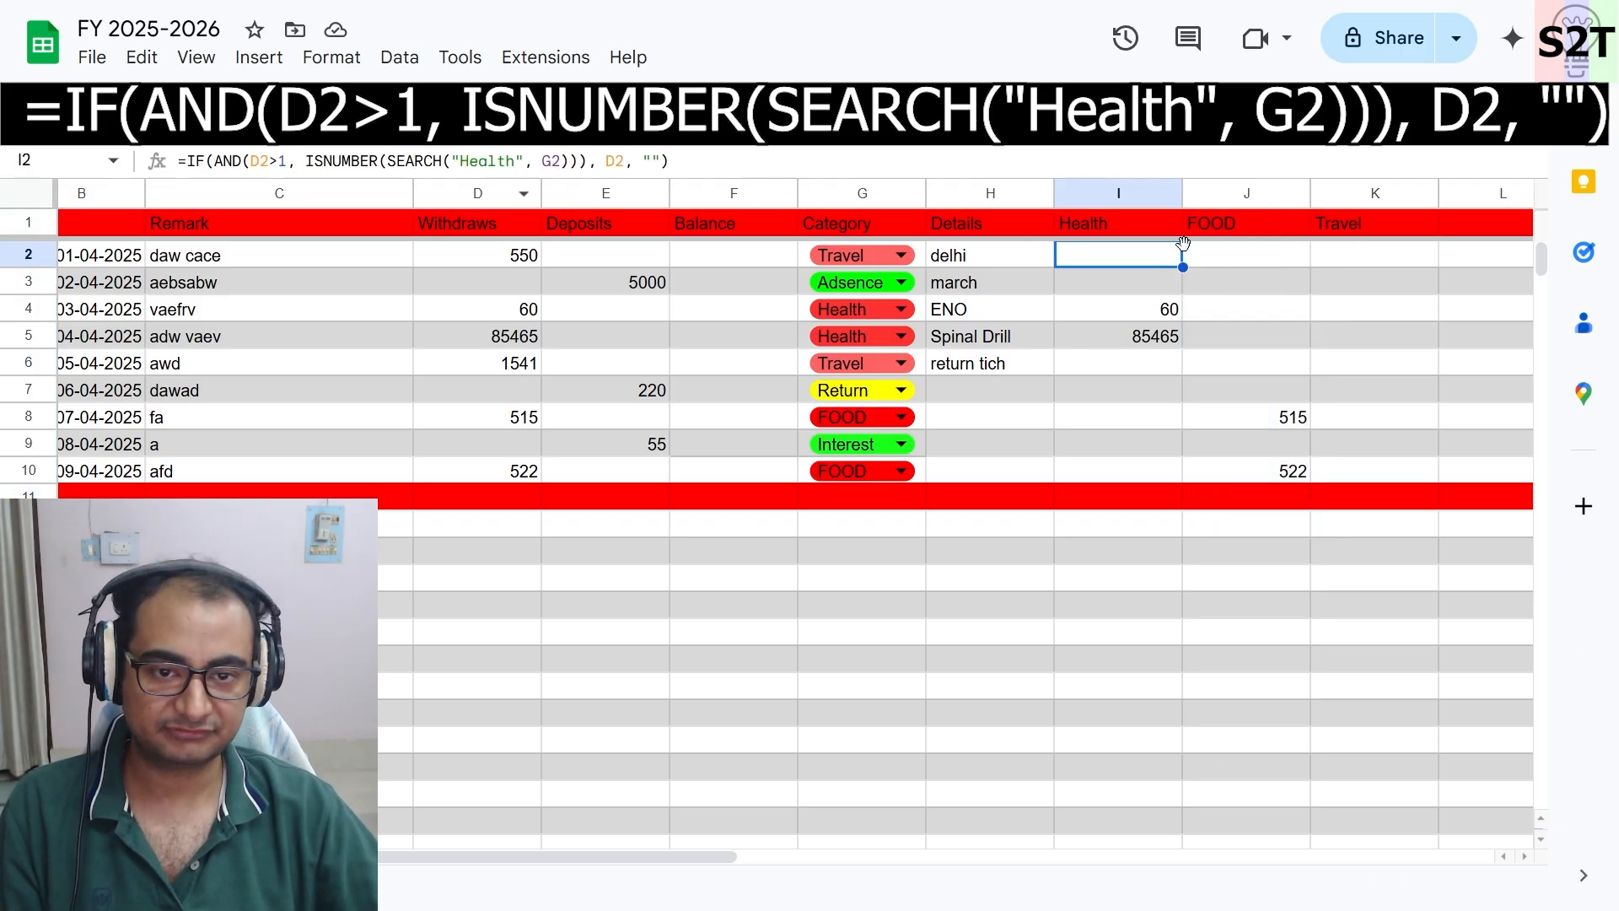
{"action": "left_click", "coordinate": [1242, 260]}
{"action": "left_click", "coordinate": [25, 255]}
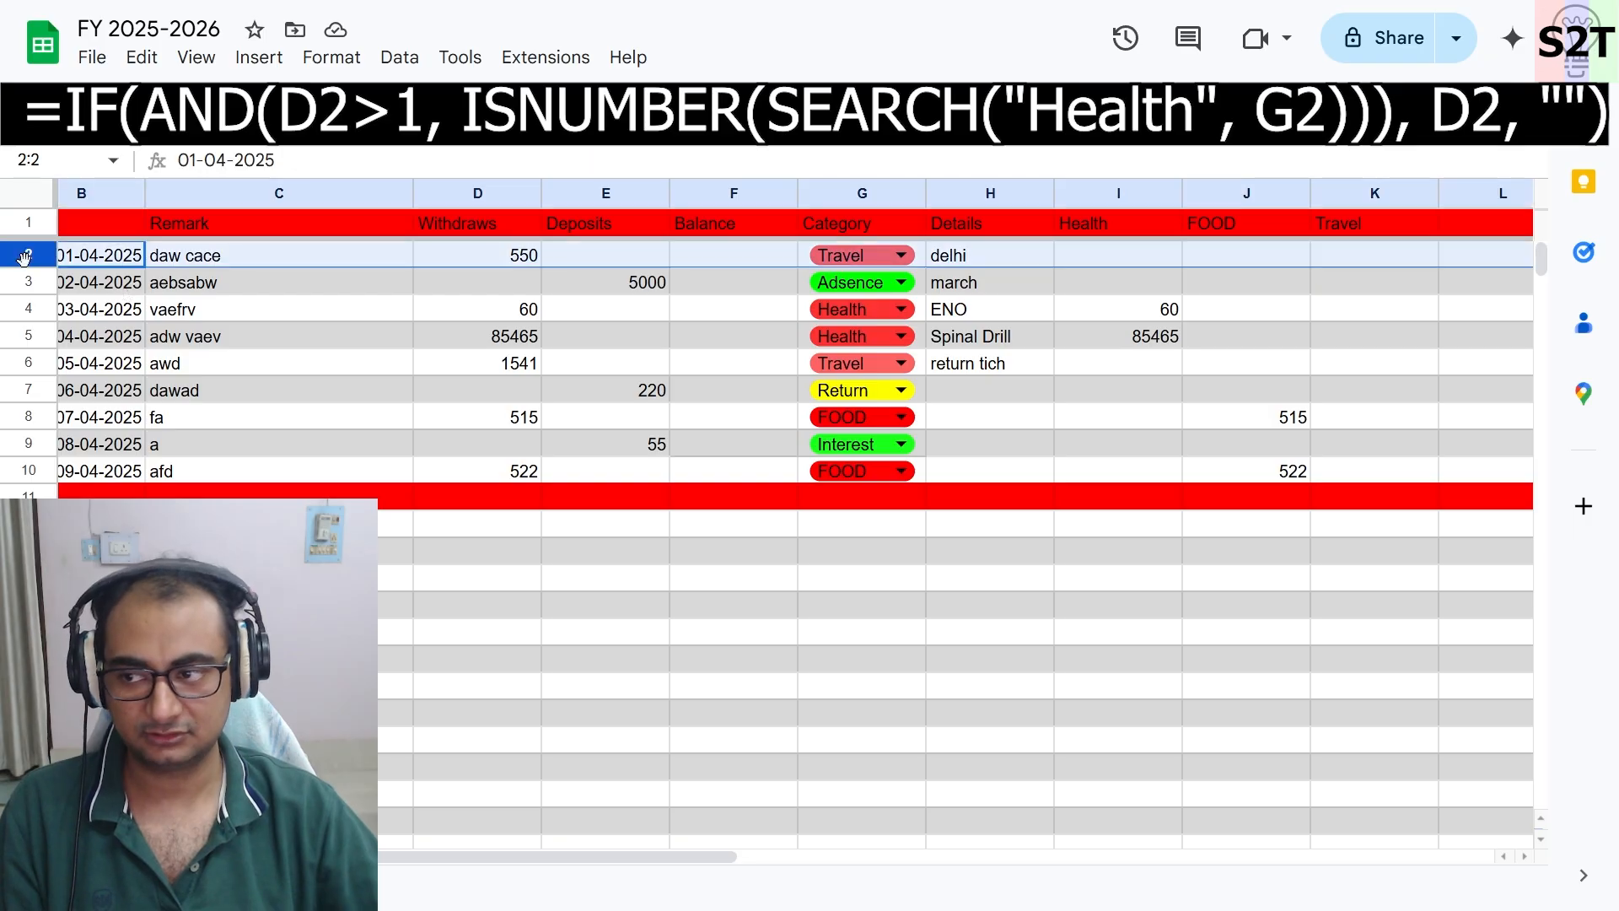
{"action": "left_click", "coordinate": [1132, 262]}
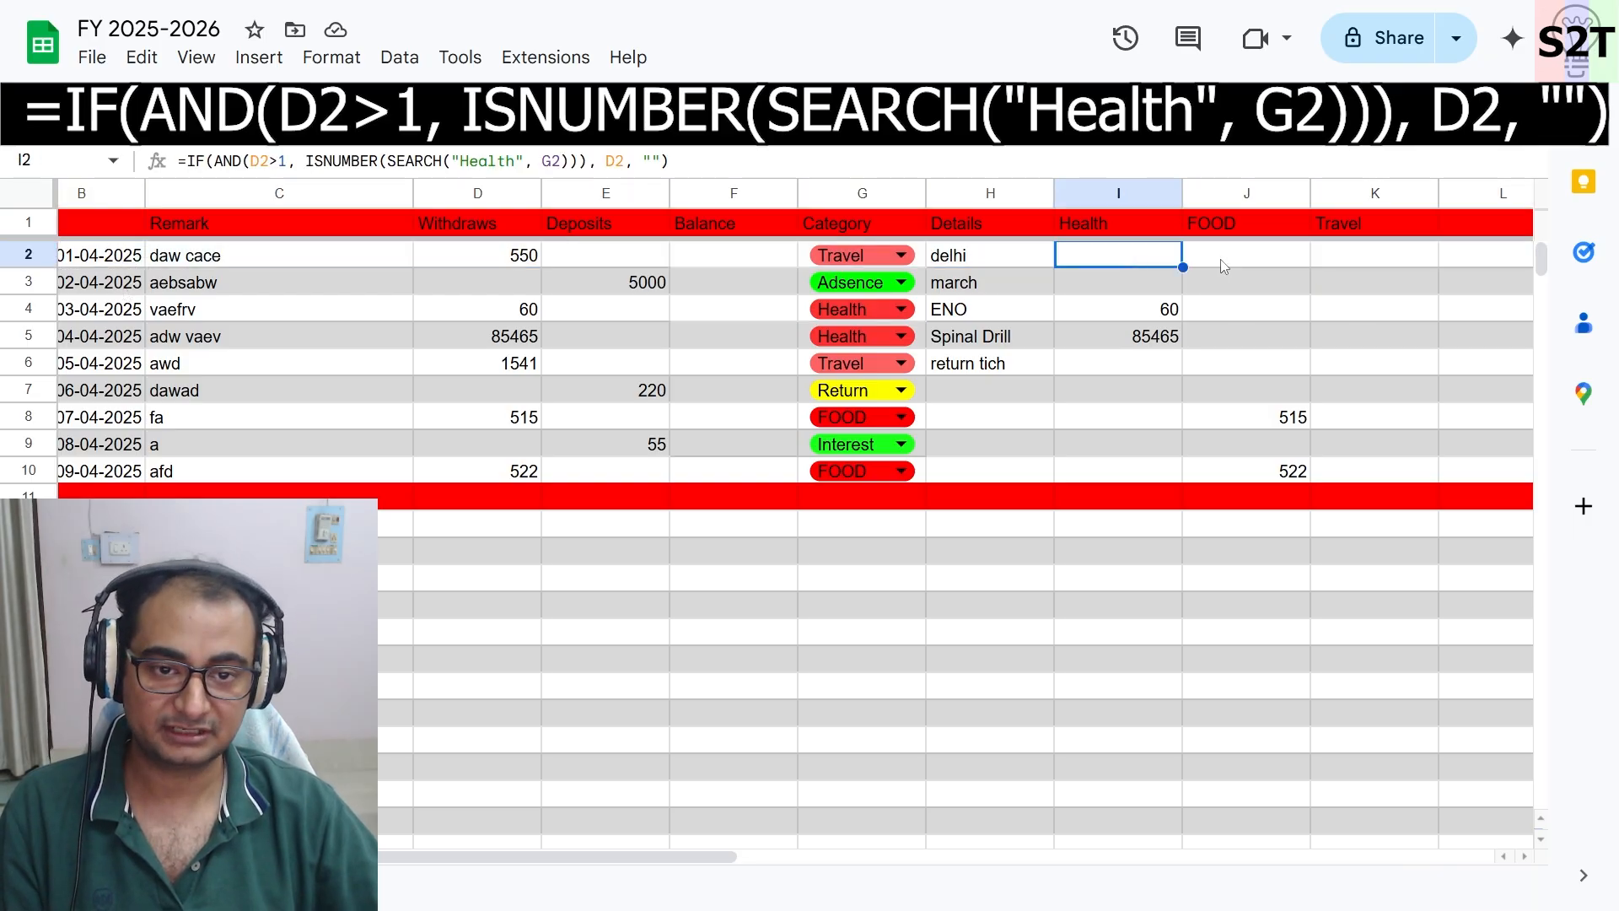
{"action": "left_click", "coordinate": [1224, 265]}
{"action": "left_click", "coordinate": [1344, 258]}
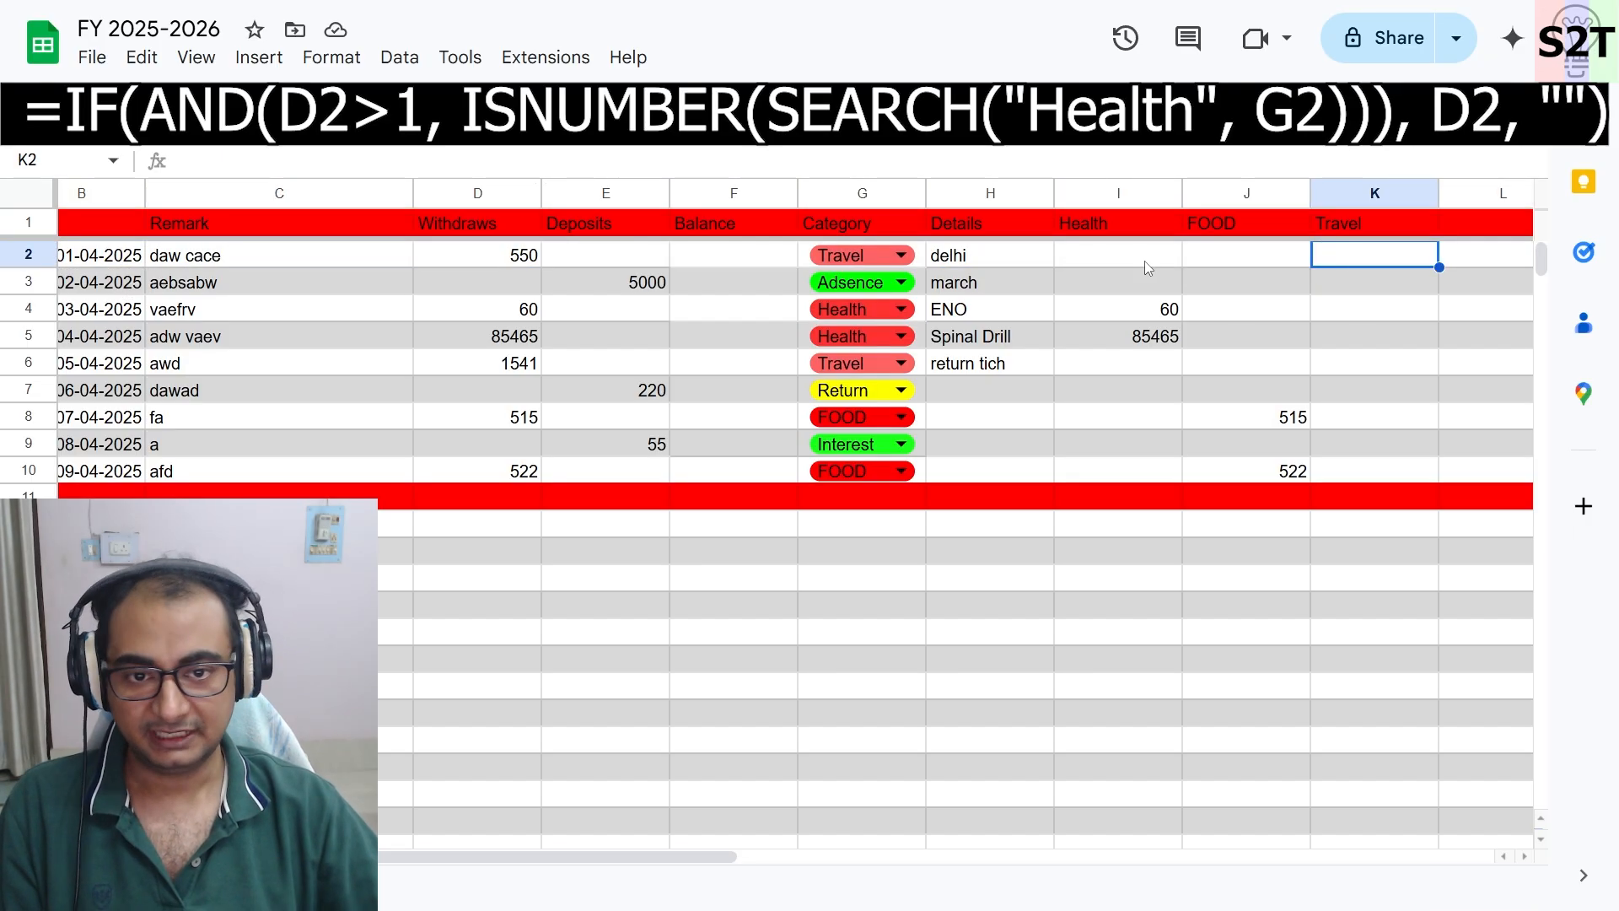
{"action": "left_click", "coordinate": [1234, 255]}
- Paste the FOOD formula into K2 with the search term changed to Travel, and accept the suggested auto-fill down the column
{"action": "left_click", "coordinate": [660, 149]}
{"action": "key", "text": "ctrl+a"}
{"action": "key", "text": "ctrl+c"}
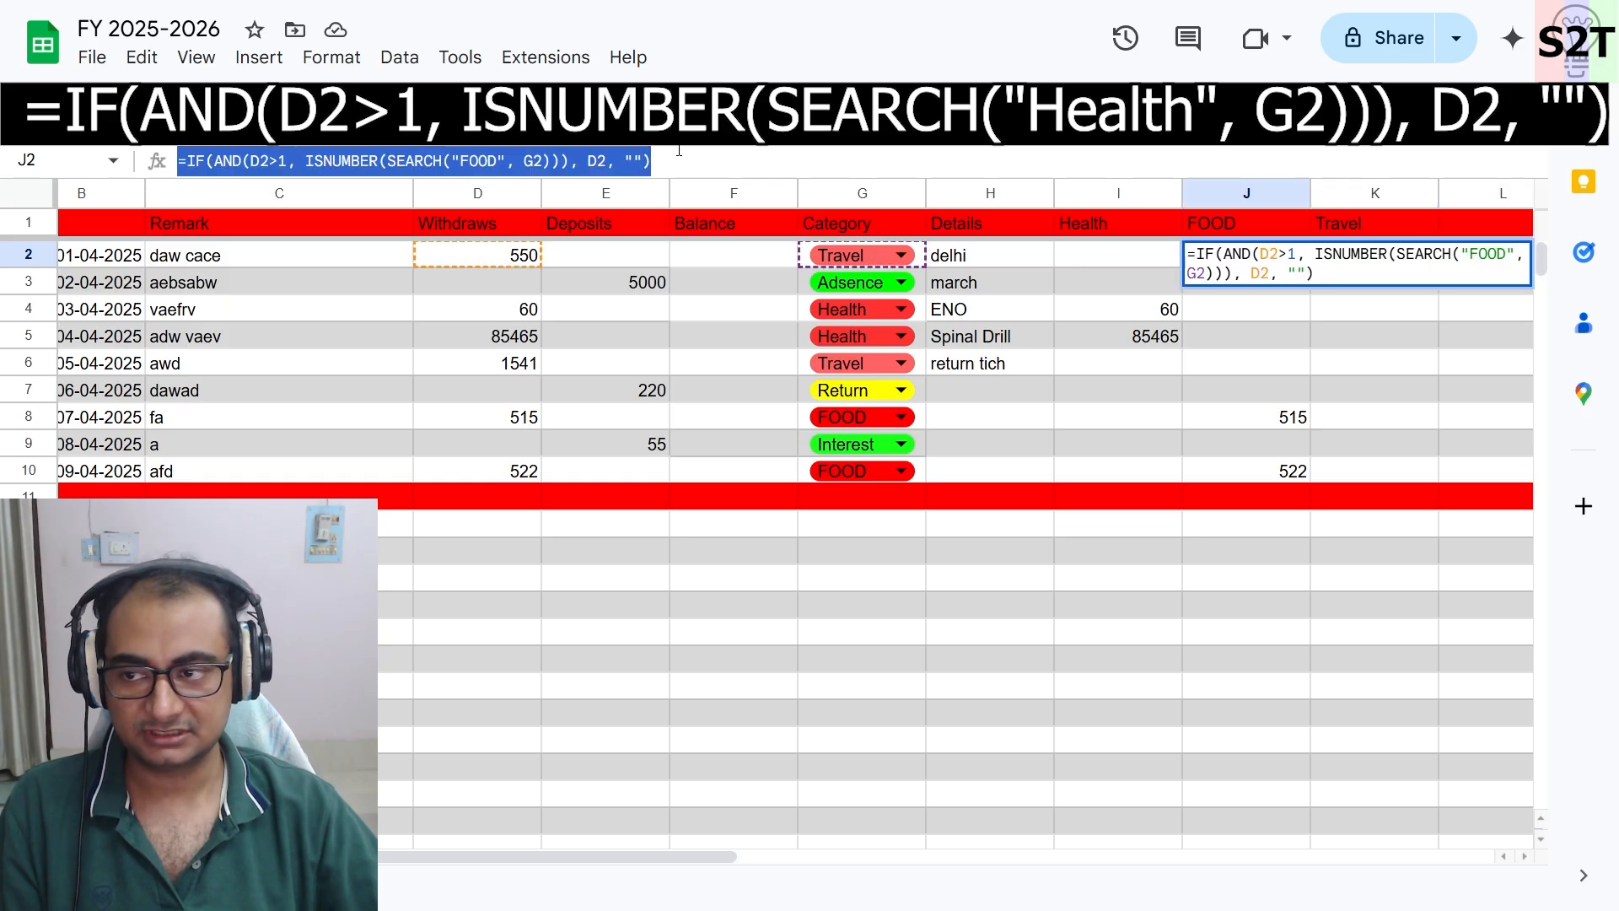
{"action": "left_click", "coordinate": [1376, 361]}
{"action": "left_click", "coordinate": [1354, 257]}
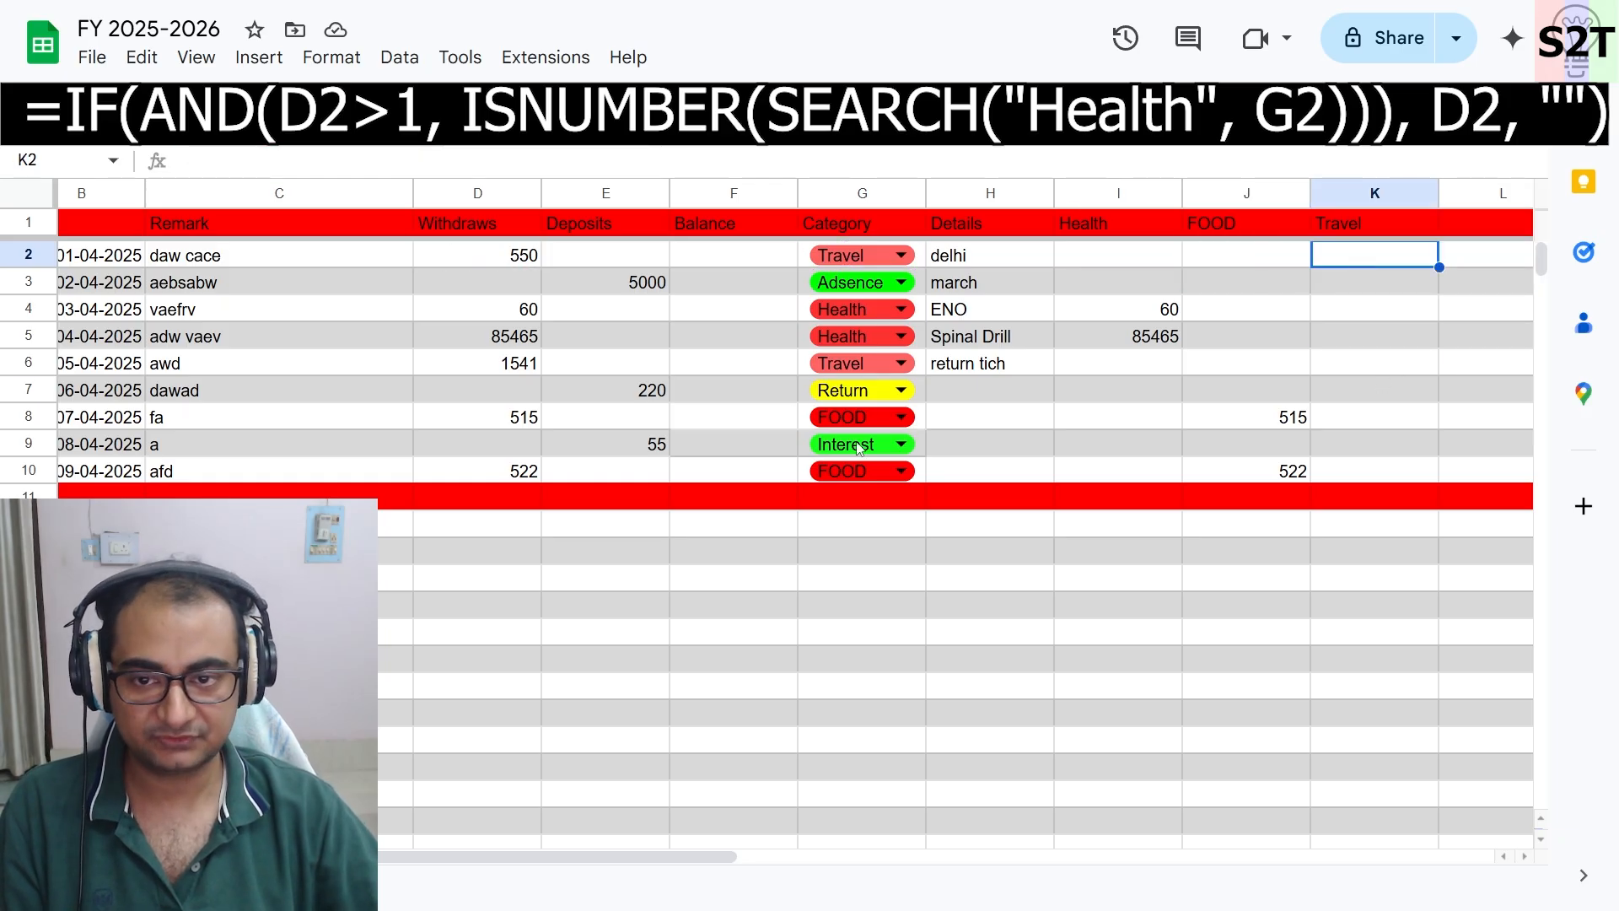
{"action": "double_click", "coordinate": [1387, 259]}
{"action": "key", "text": "ctrl+v"}
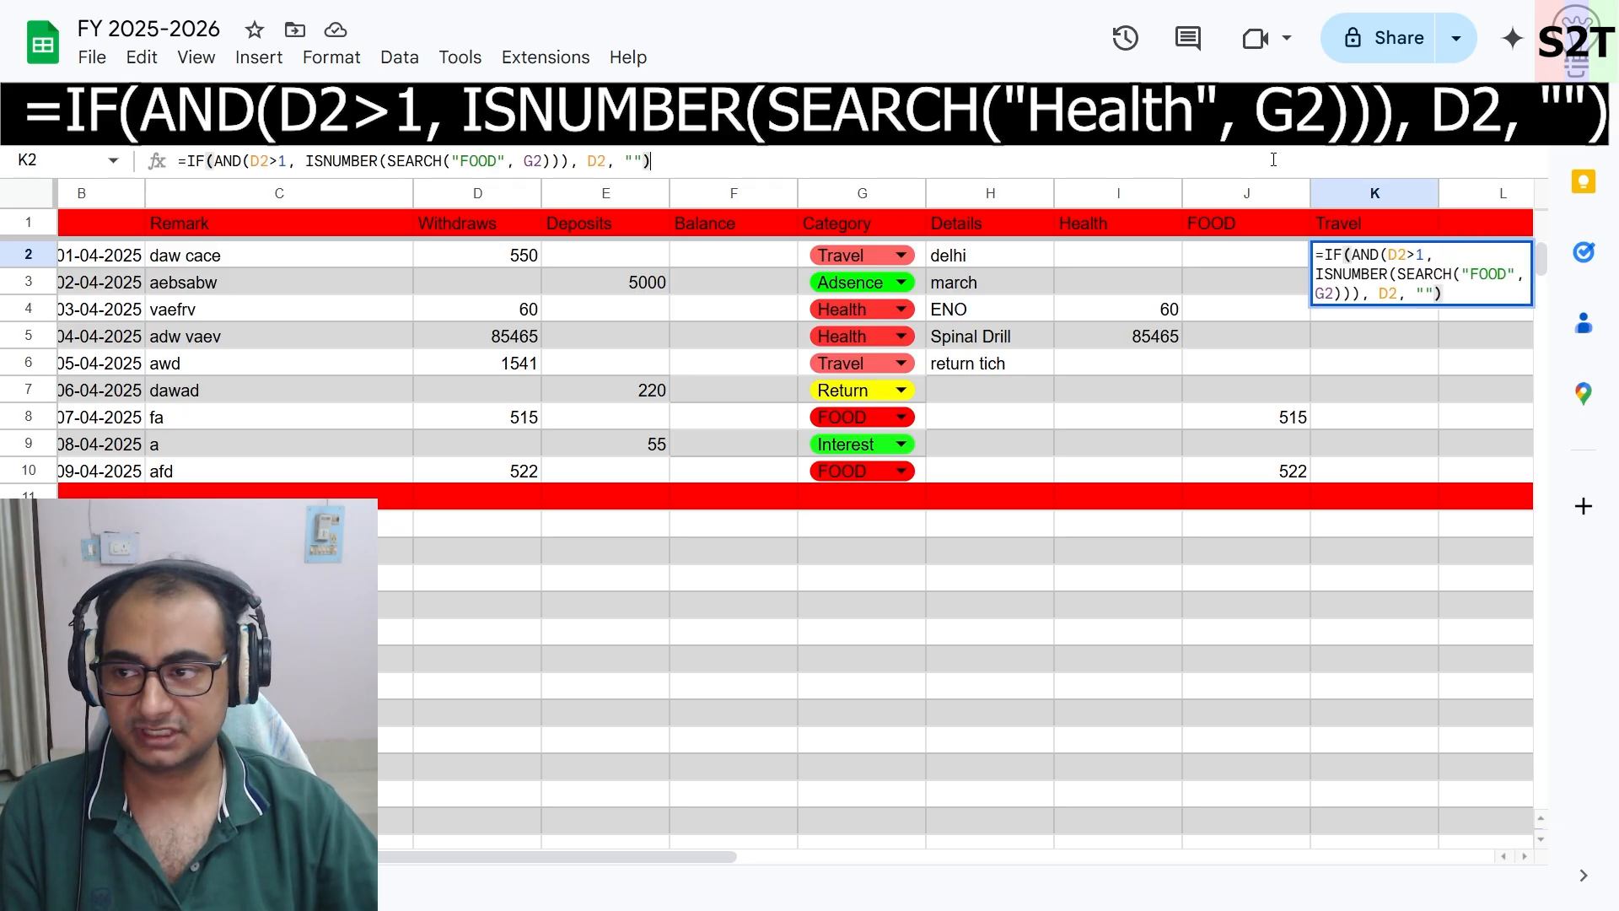
{"action": "left_click", "coordinate": [721, 167]}
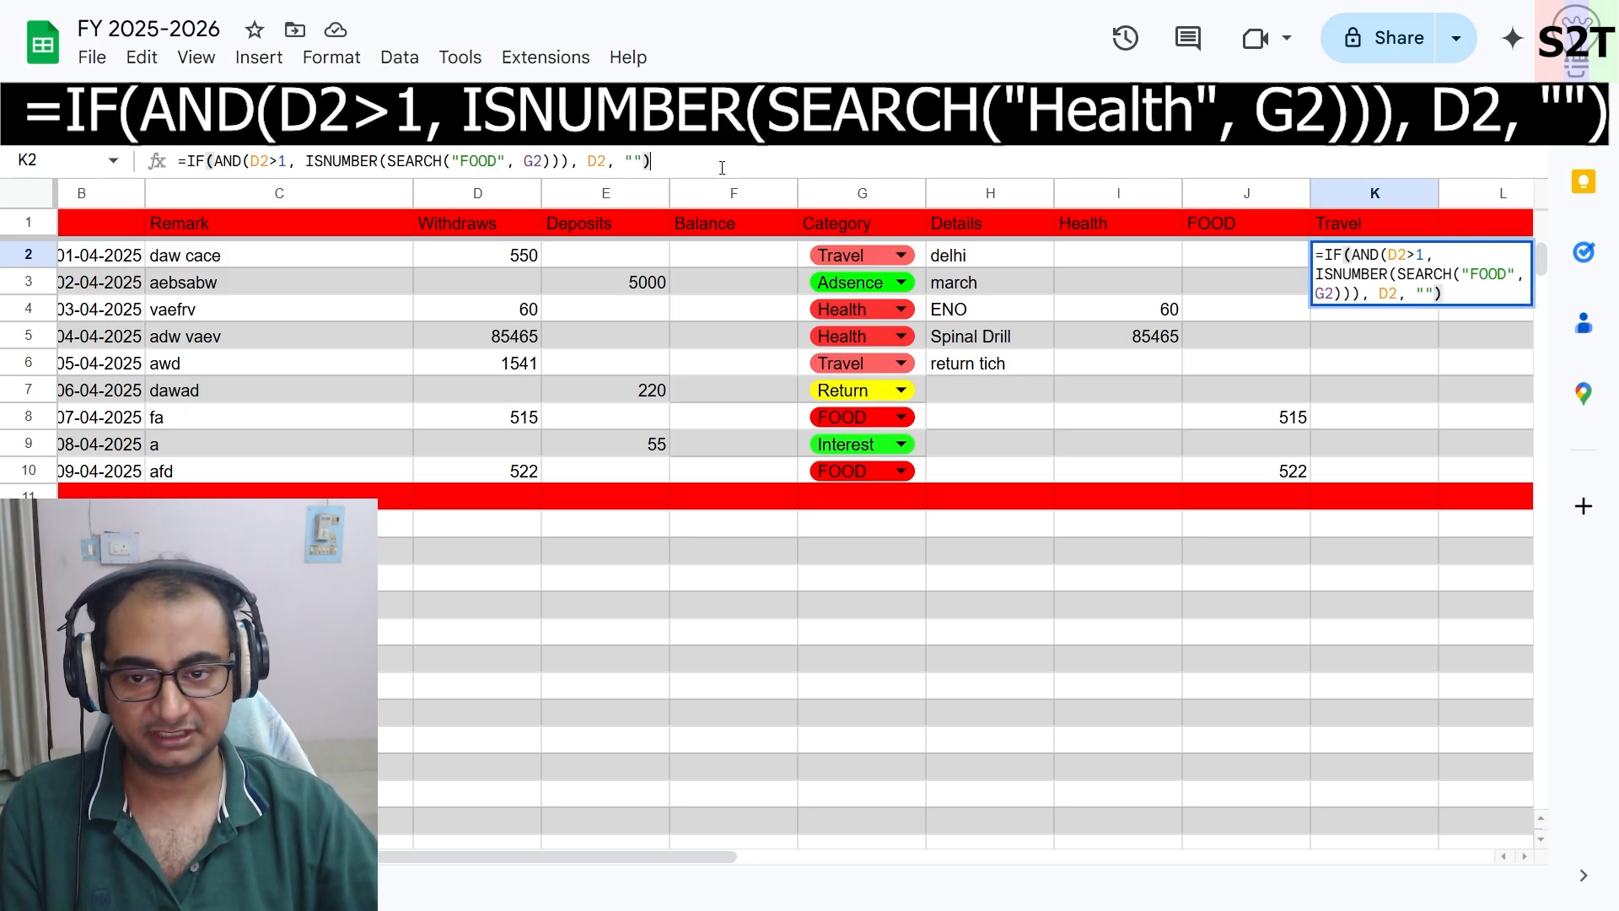
{"action": "left_click", "coordinate": [459, 160]}
{"action": "left_click_drag", "start_coordinate": [459, 160], "coordinate": [500, 160]}
{"action": "type", "text": "Trav"}
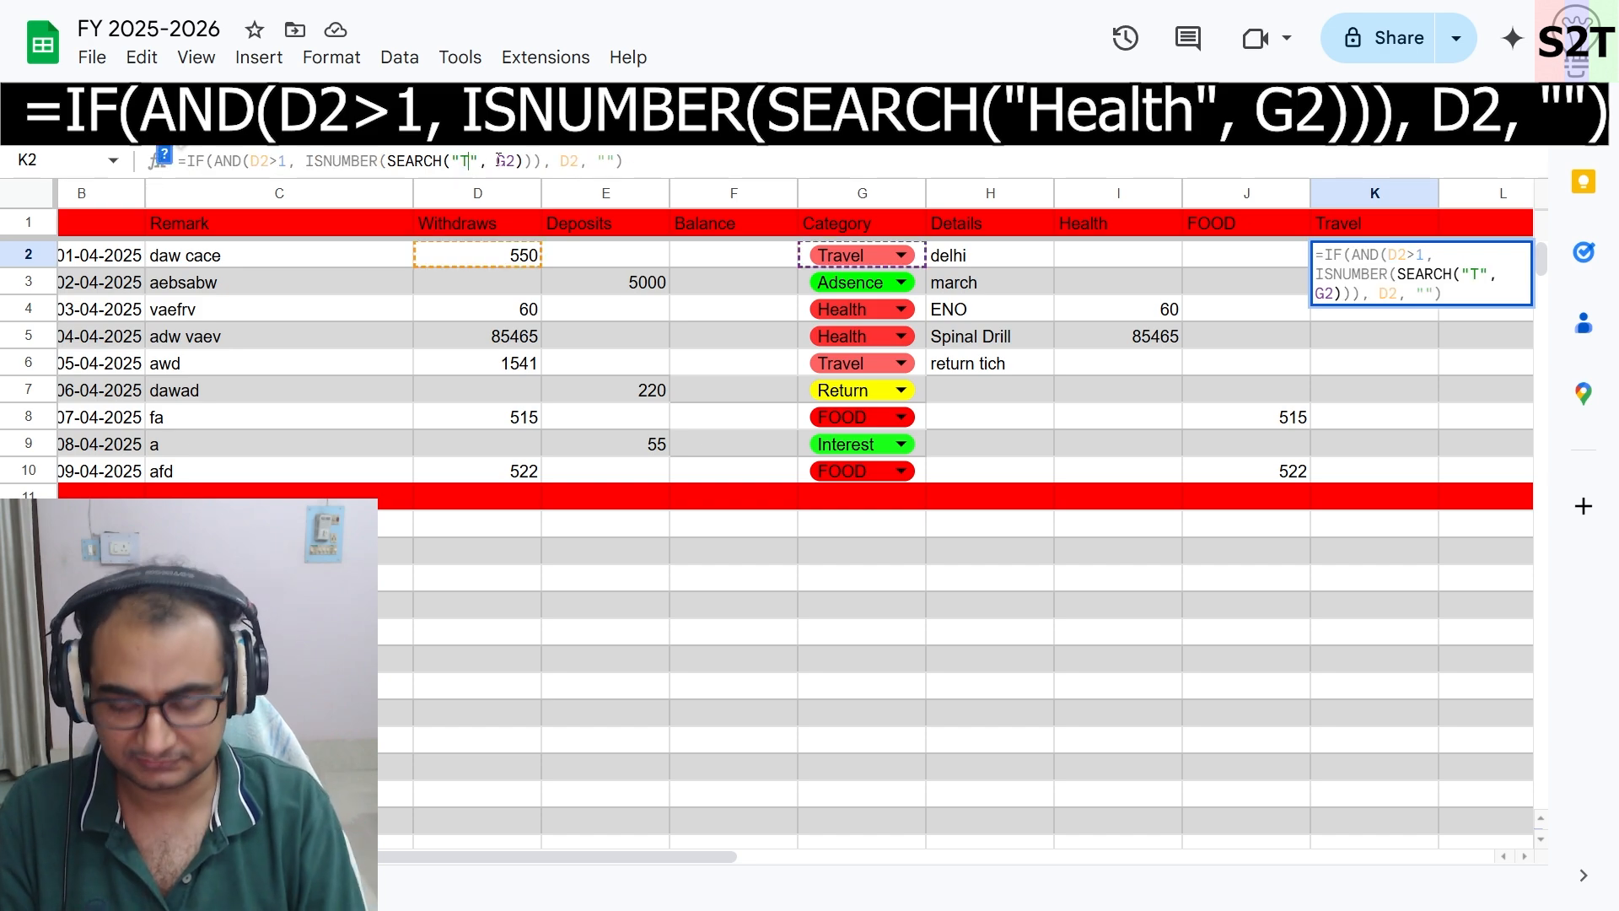
{"action": "type", "text": "el"}
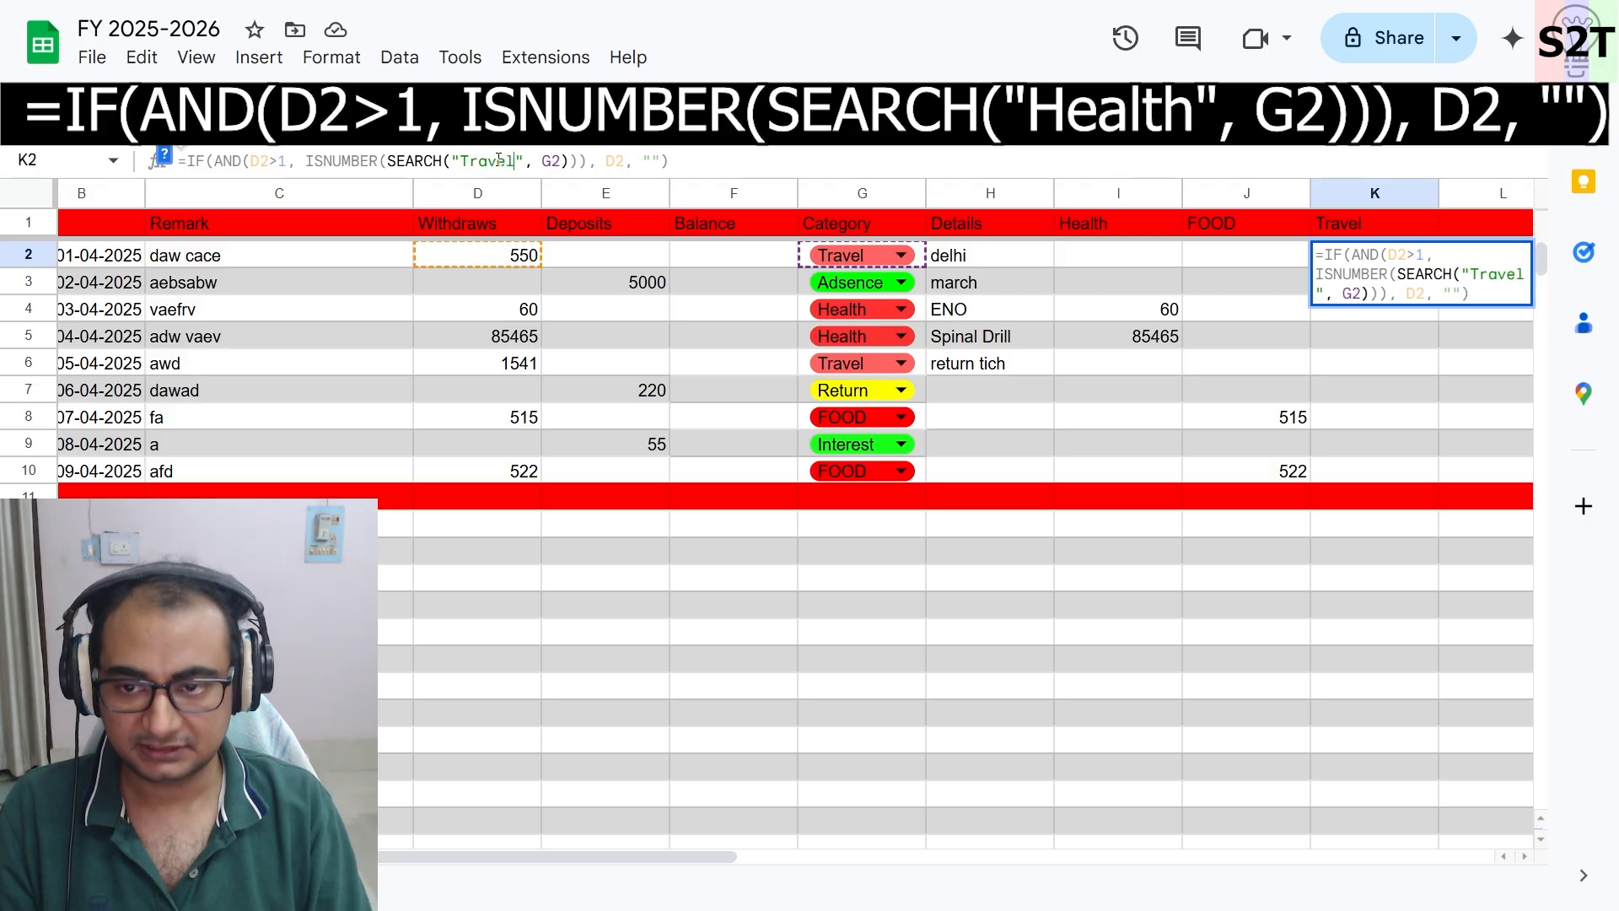
{"action": "left_click", "coordinate": [693, 158]}
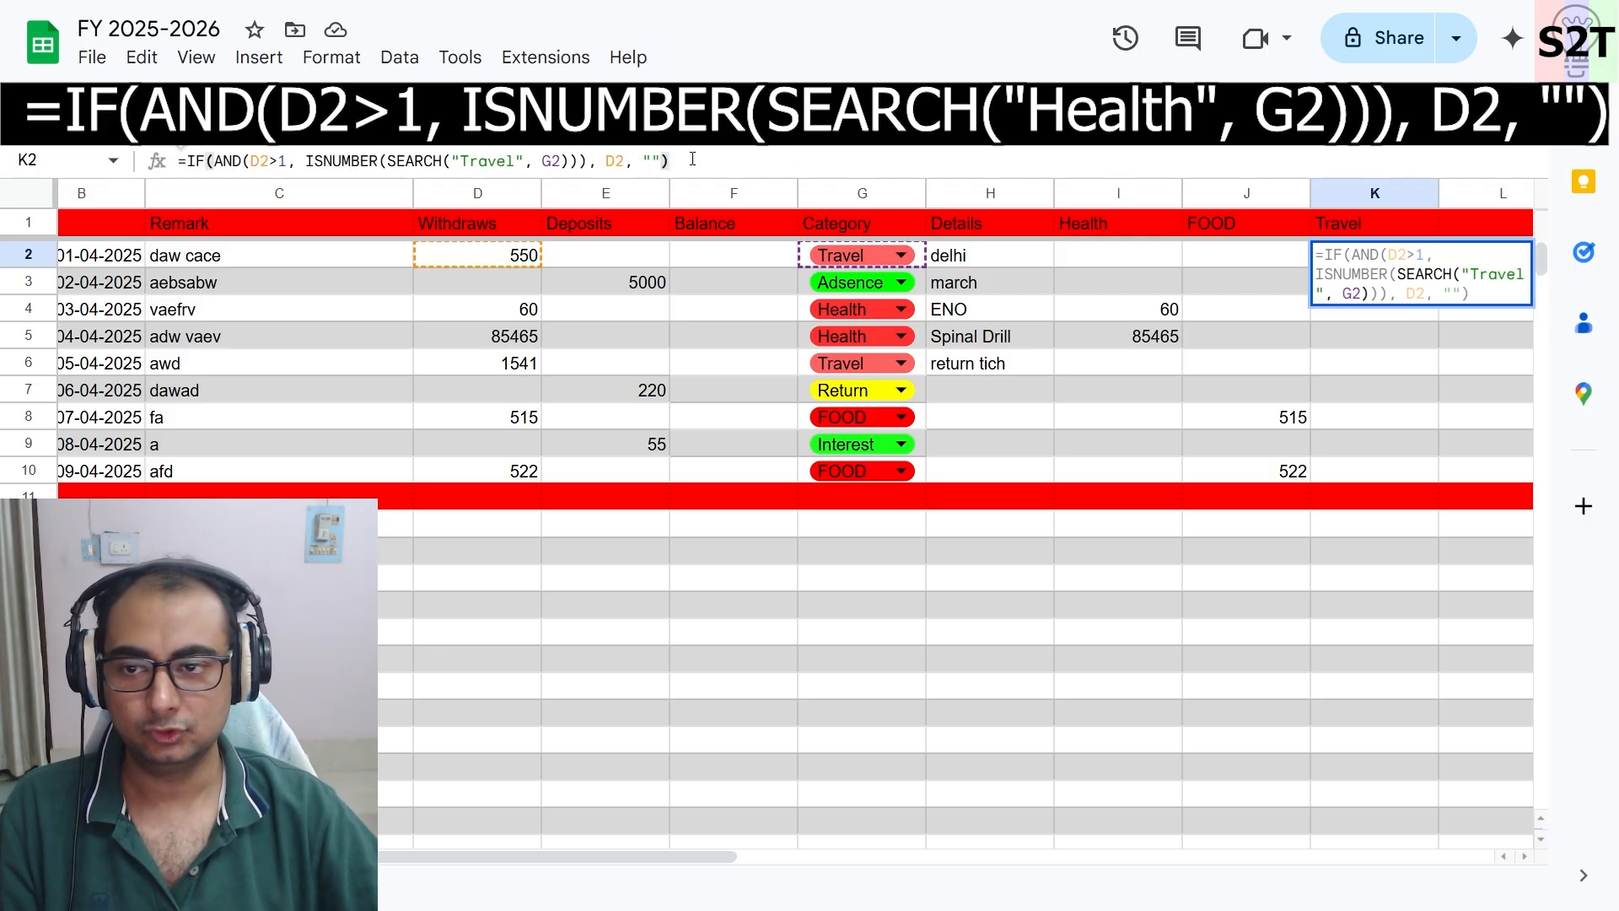
{"action": "key", "text": "Return"}
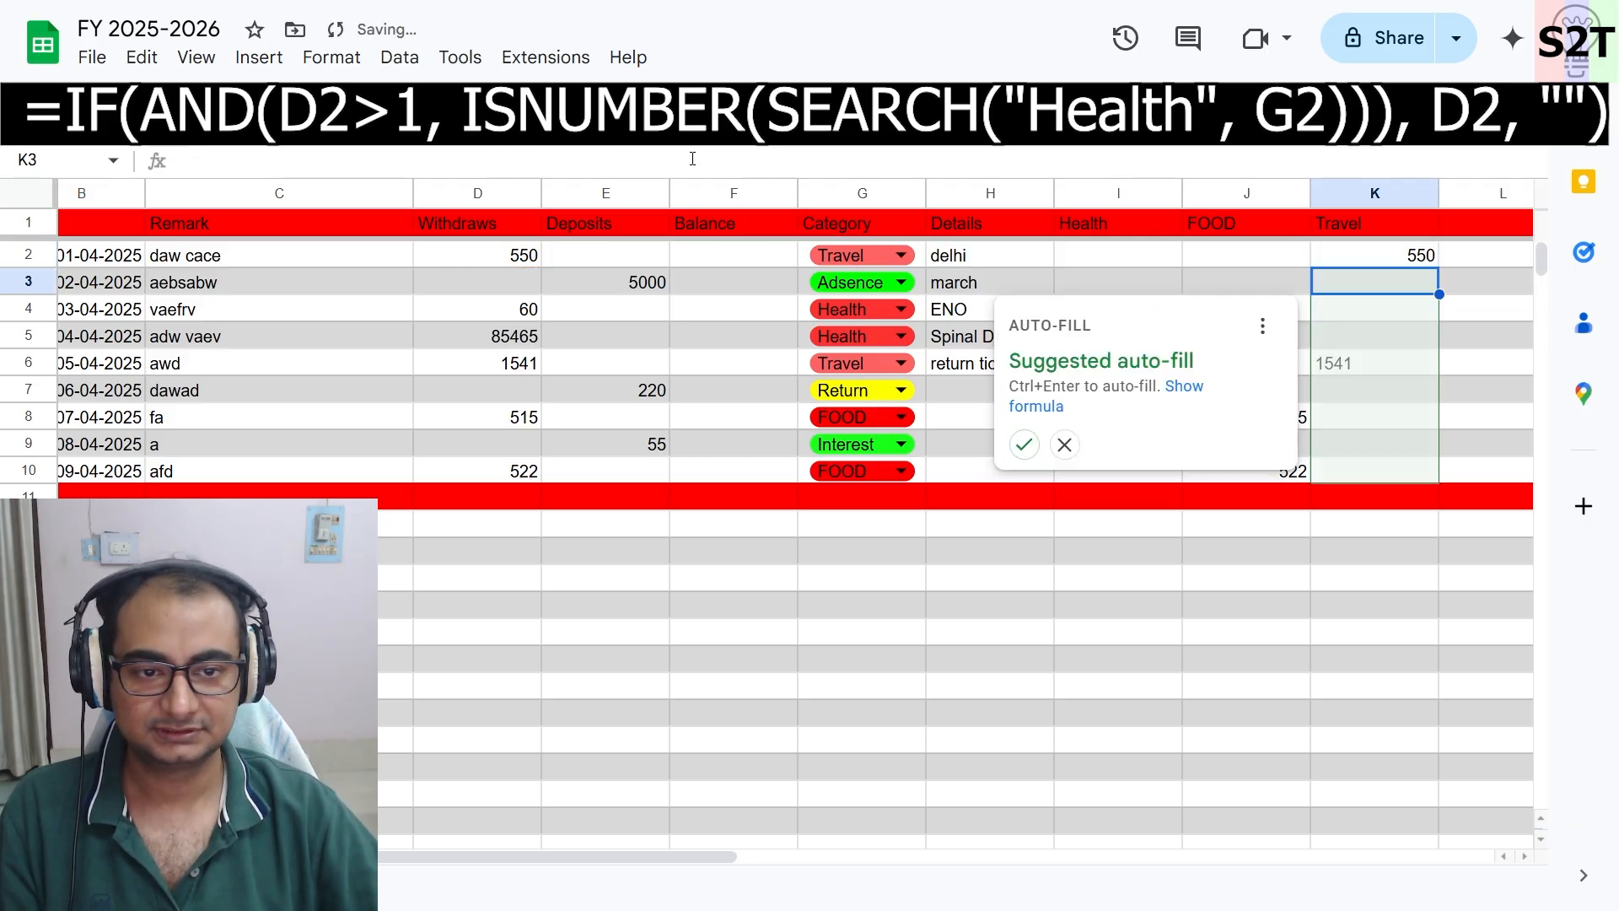
{"action": "left_click", "coordinate": [1023, 443]}
{"action": "scroll", "coordinate": [1366, 287], "scroll_direction": "right", "scroll_amount": 2}
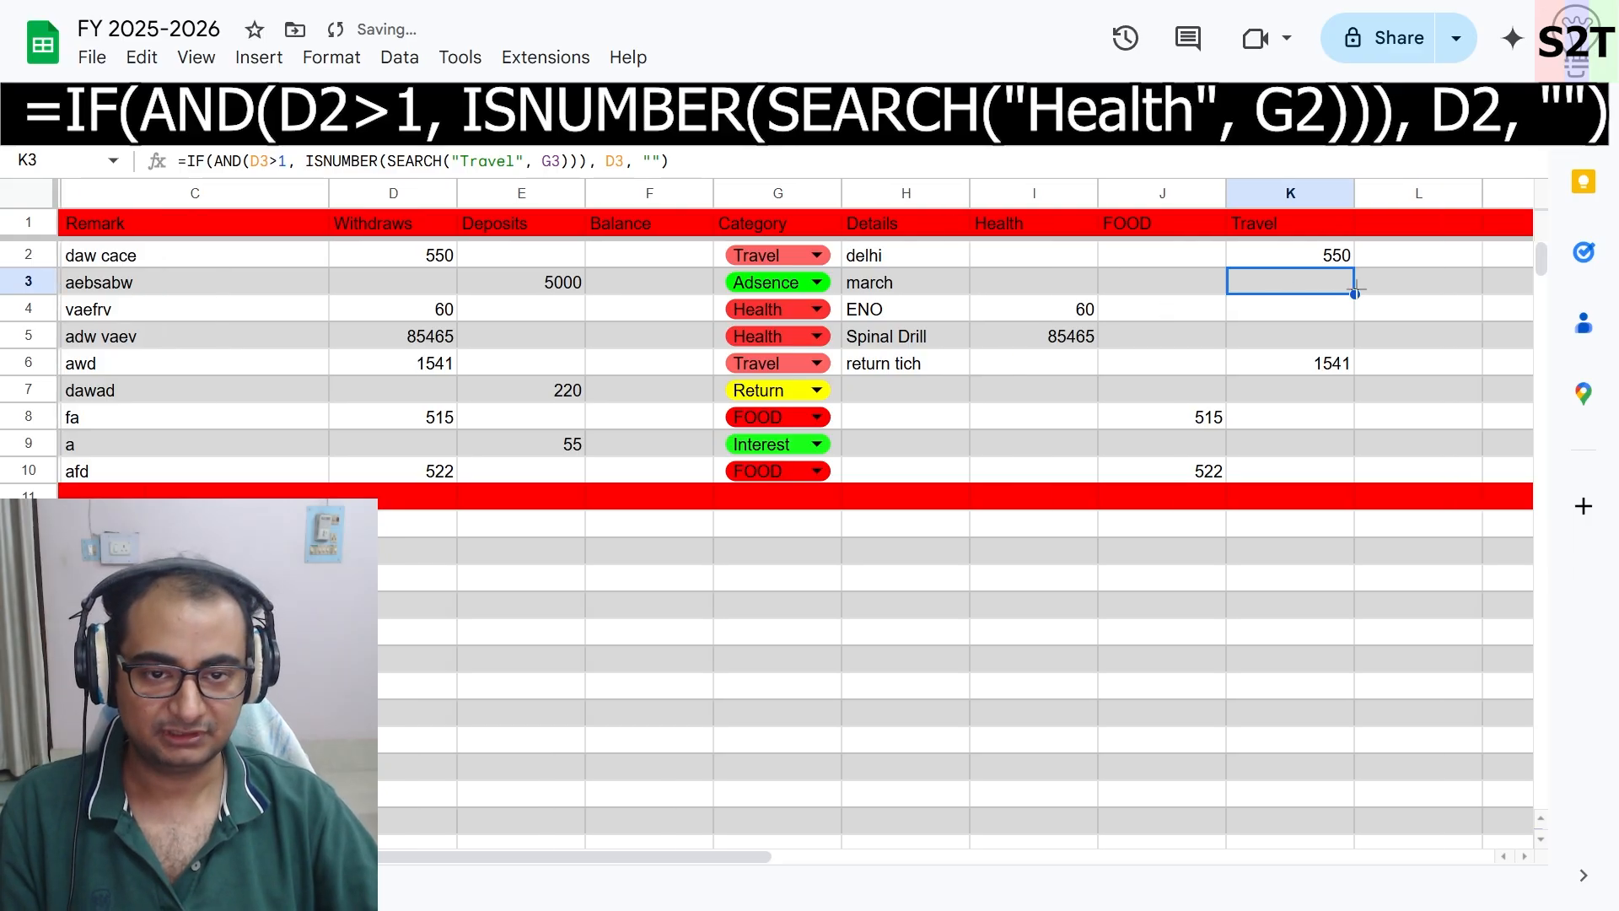
- Add the header Adsence in L1 and give it a green fill
{"action": "left_click", "coordinate": [1403, 258]}
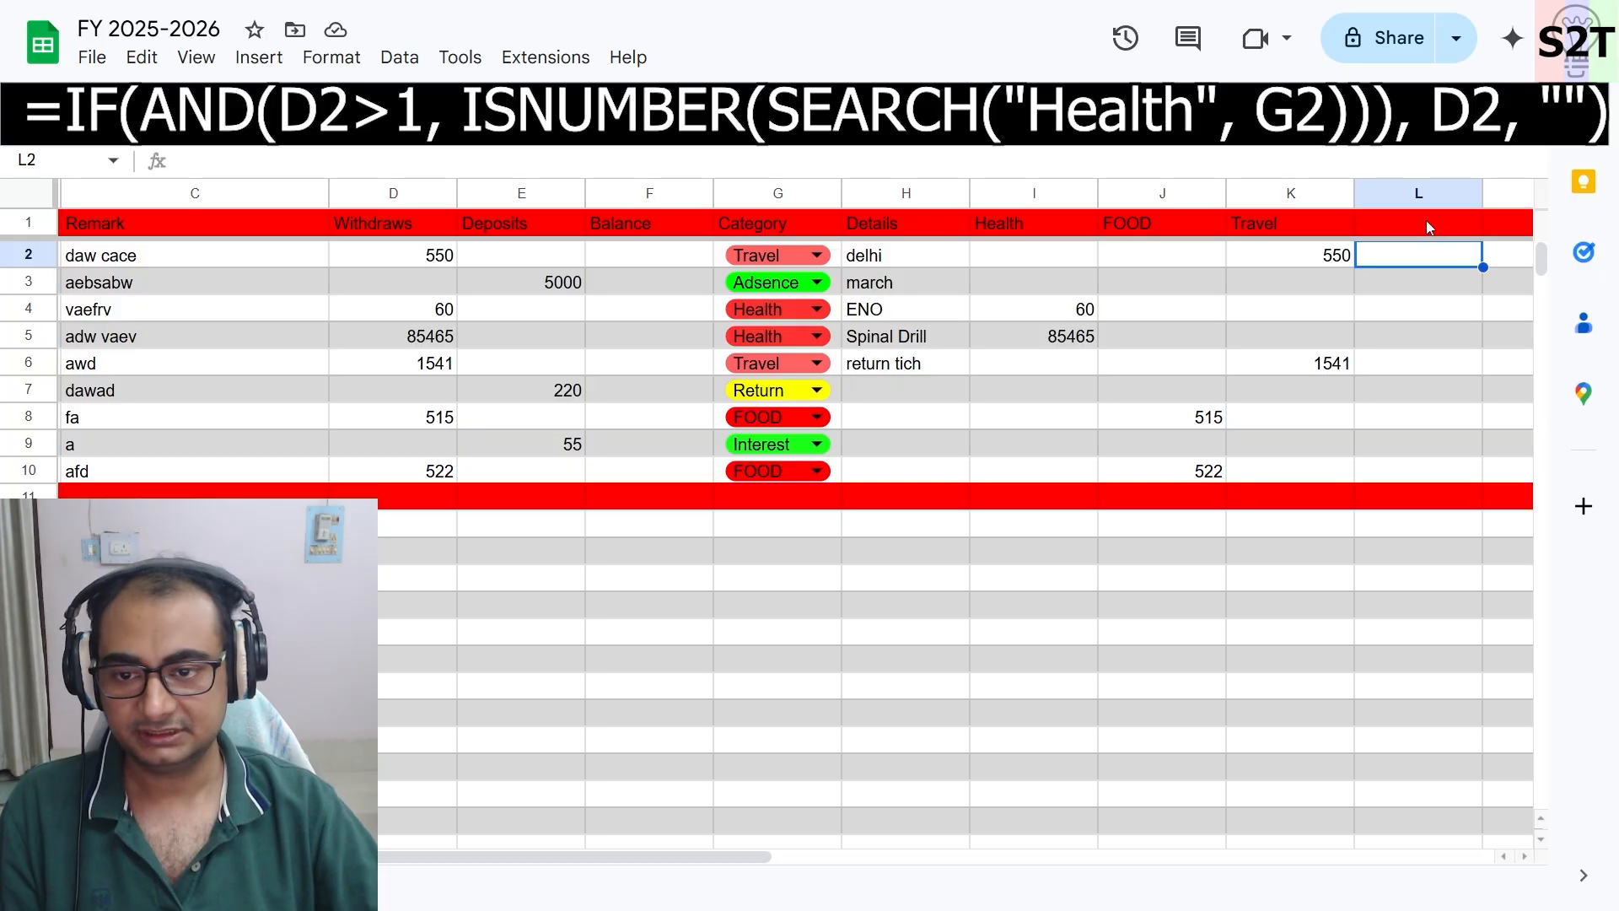
{"action": "double_click", "coordinate": [1426, 224]}
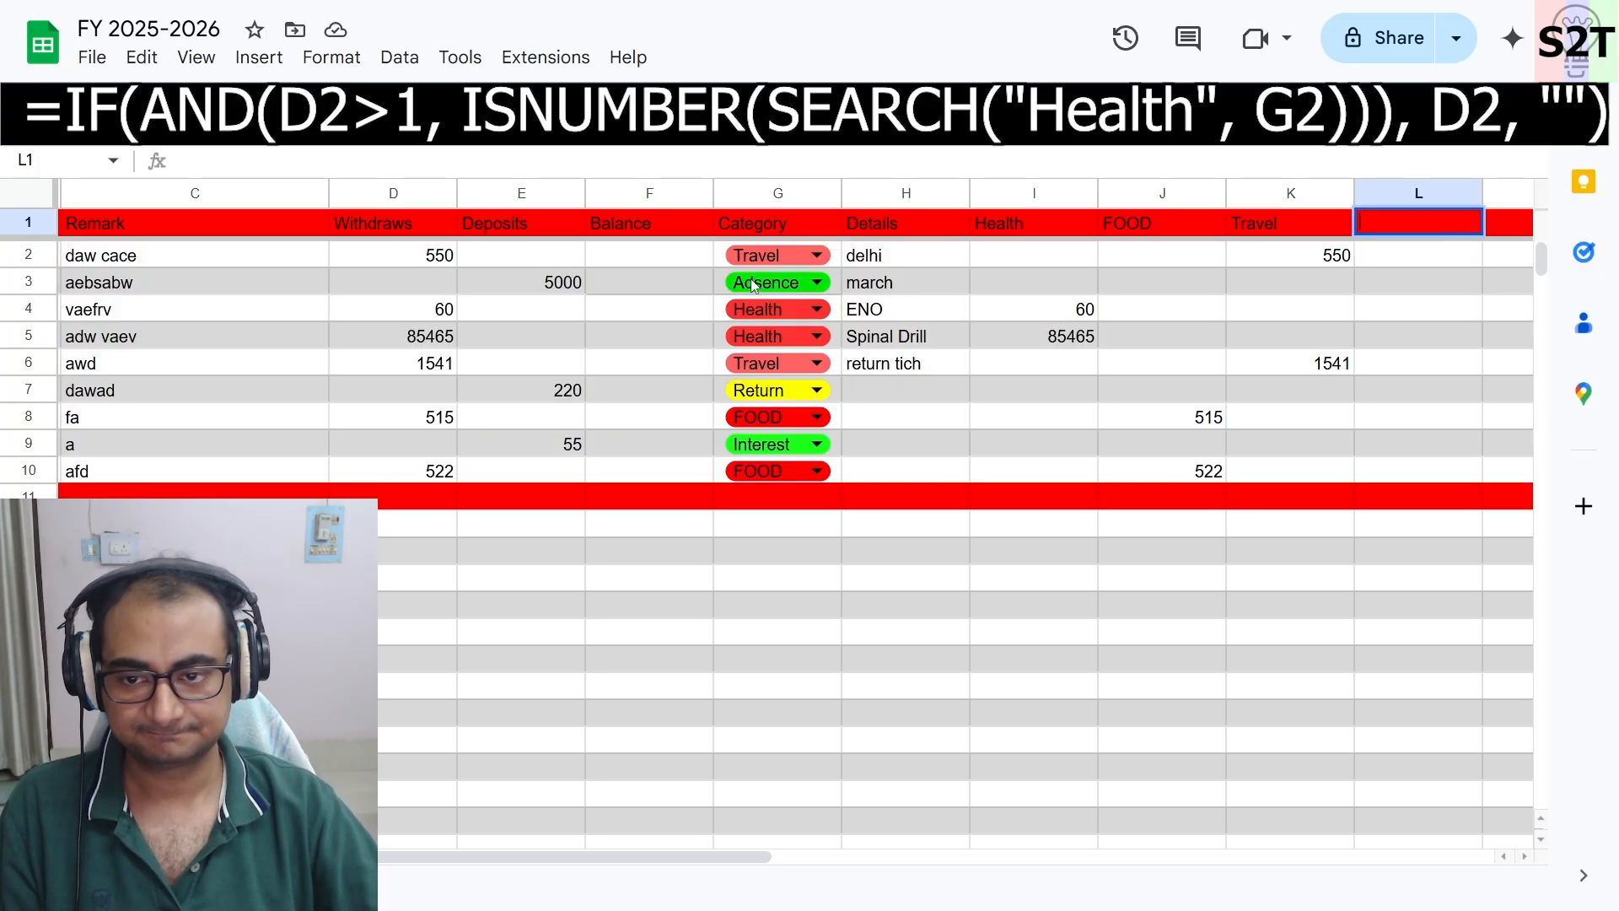
{"action": "double_click", "coordinate": [762, 281]}
{"action": "double_click", "coordinate": [761, 282]}
{"action": "key", "text": "ctrl+c"}
{"action": "left_click", "coordinate": [1428, 220]}
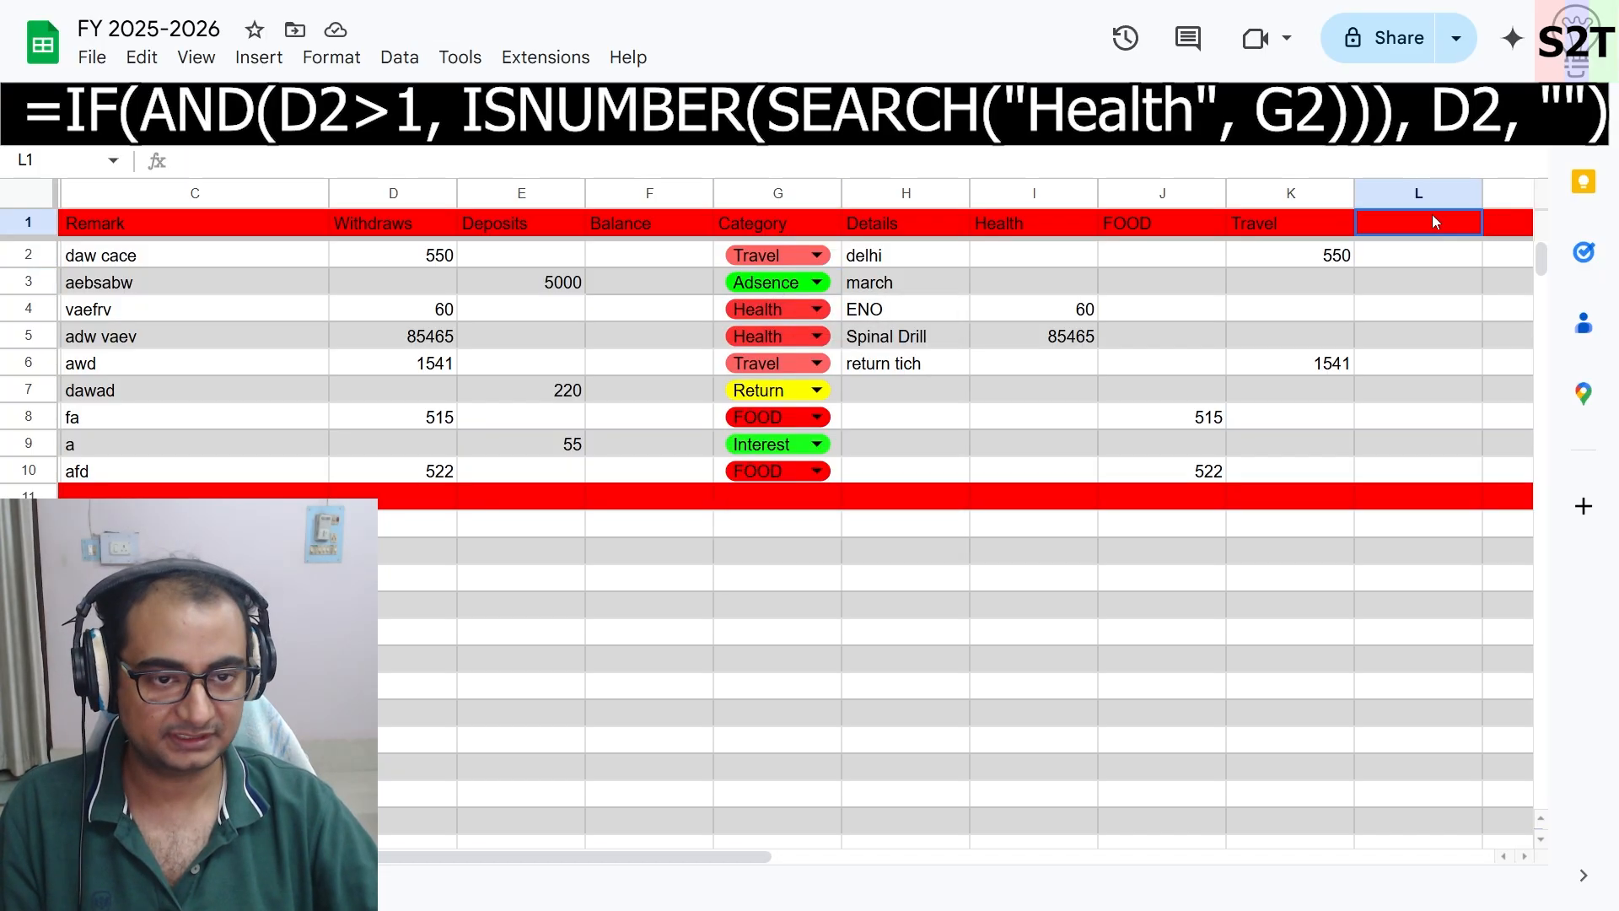
{"action": "double_click", "coordinate": [1401, 222]}
{"action": "key", "text": "ctrl+v"}
{"action": "left_click", "coordinate": [1431, 256]}
{"action": "left_click", "coordinate": [1430, 228]}
{"action": "left_click", "coordinate": [993, 114]}
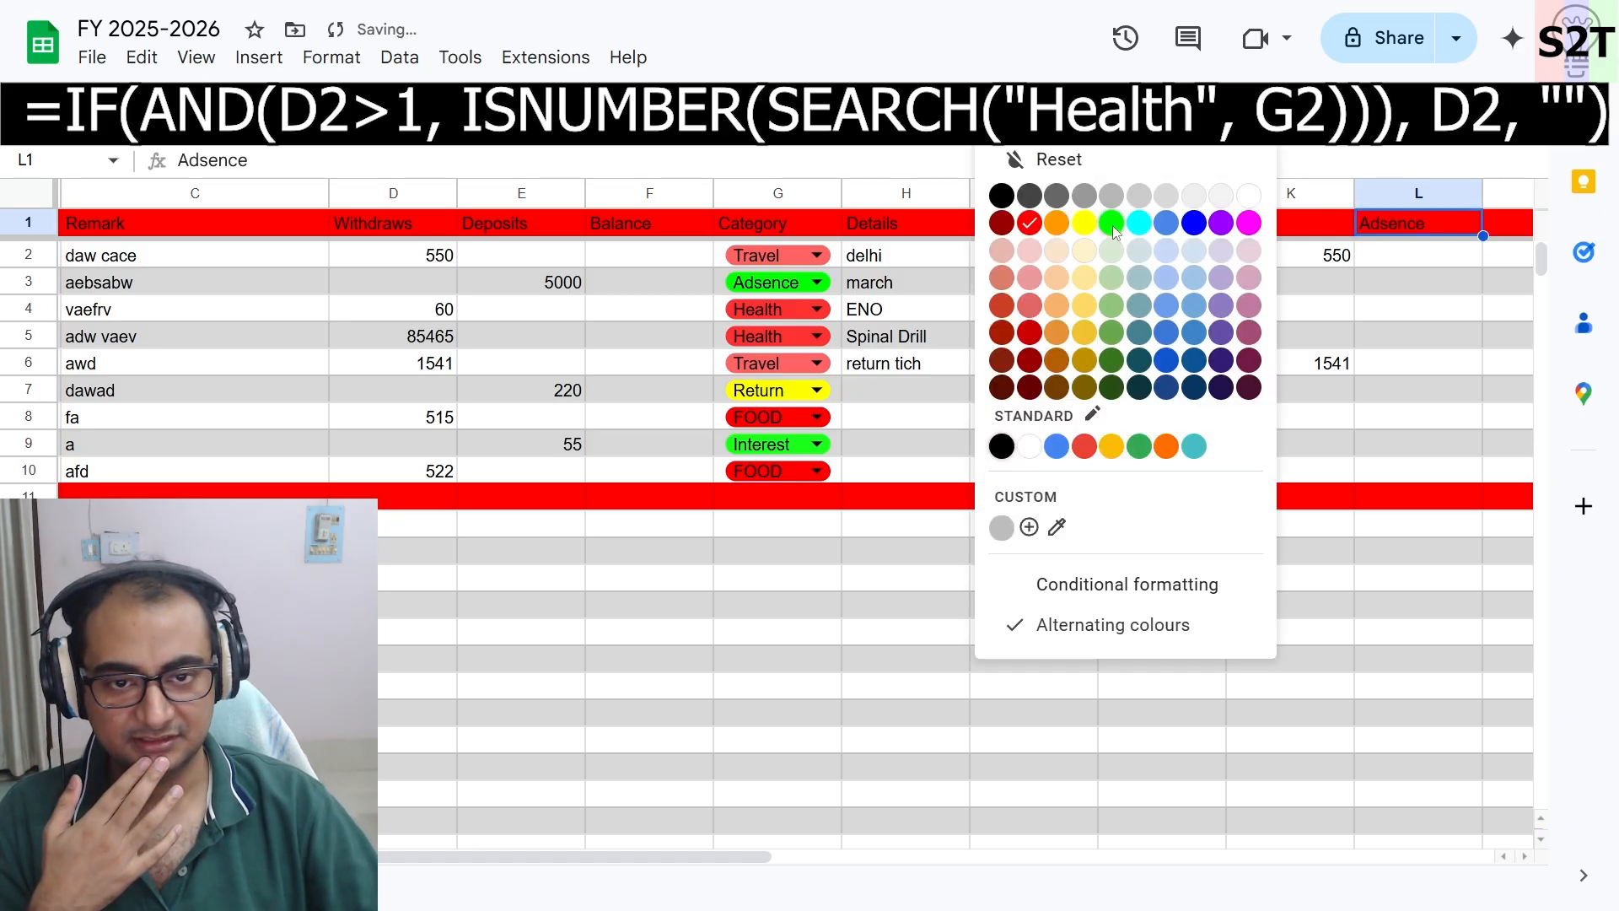
{"action": "left_click", "coordinate": [1111, 222]}
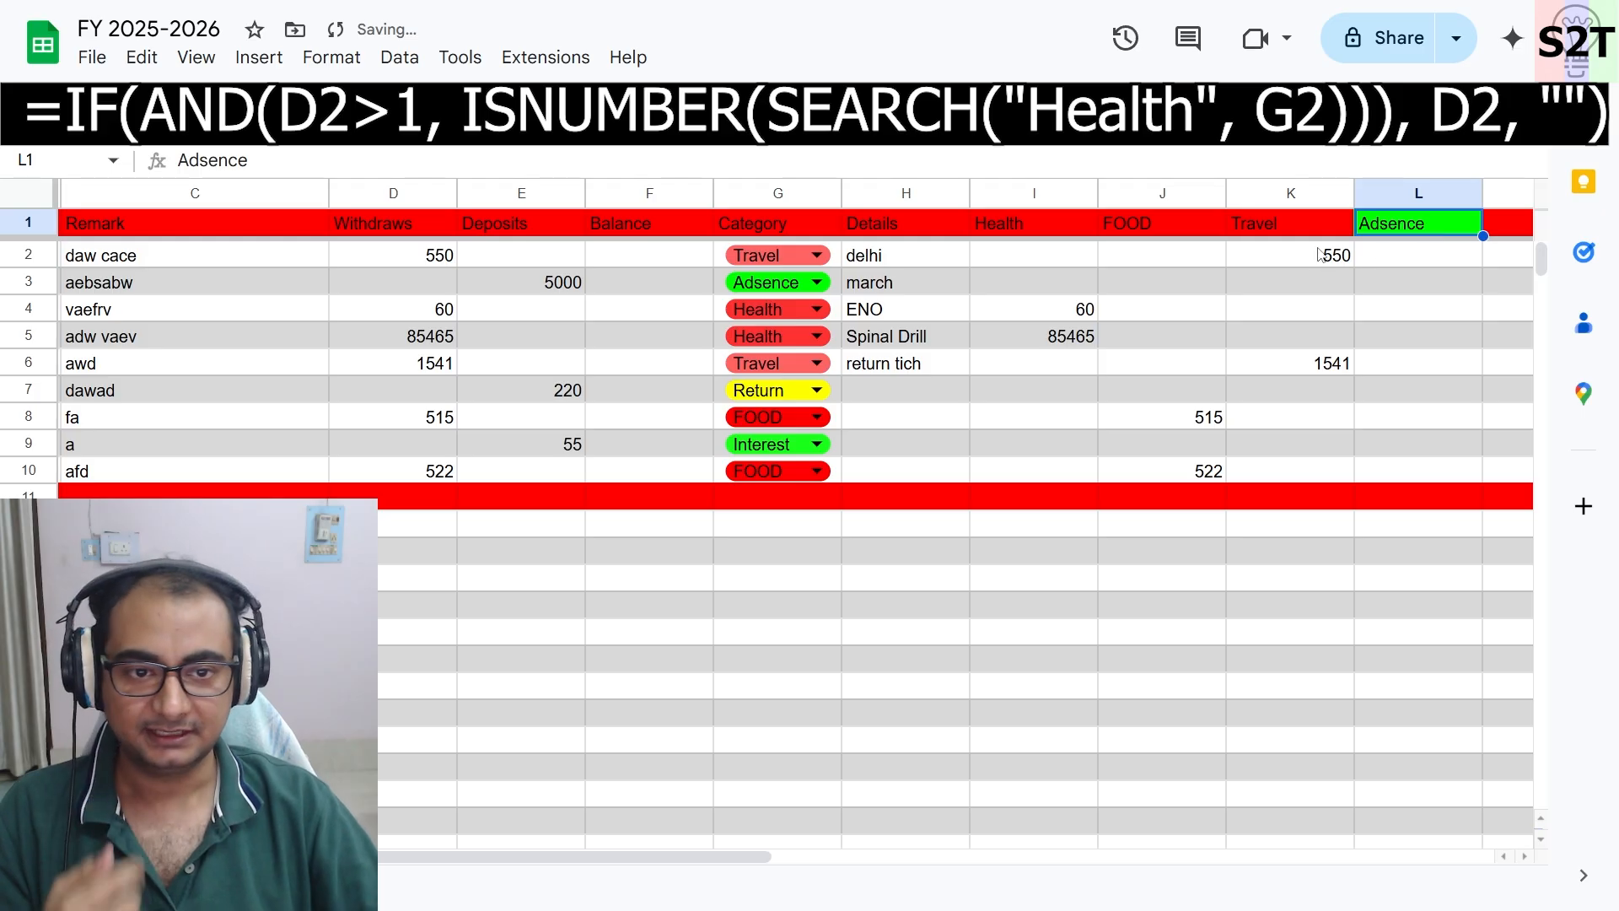
- Try to adapt the Travel formula in L2 to check column E for Adsence, then undo the attempt
{"action": "left_click", "coordinate": [1290, 254]}
{"action": "left_click", "coordinate": [705, 156]}
{"action": "key", "text": "ctrl+a"}
{"action": "key", "text": "ctrl+c"}
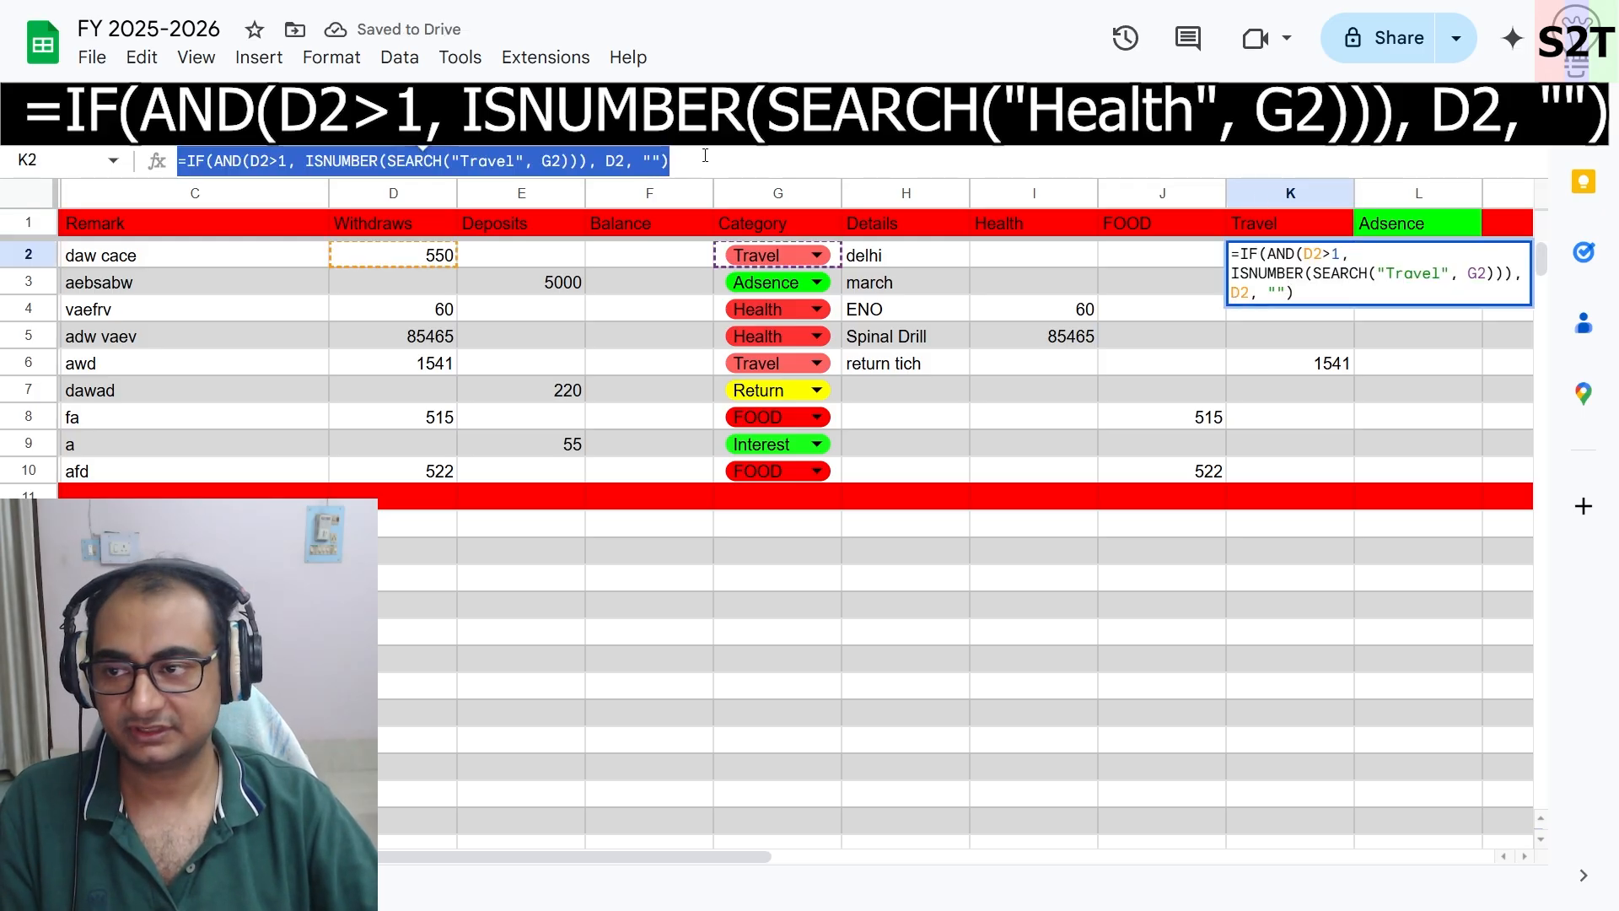
{"action": "left_click", "coordinate": [1416, 400]}
{"action": "left_click", "coordinate": [1413, 266]}
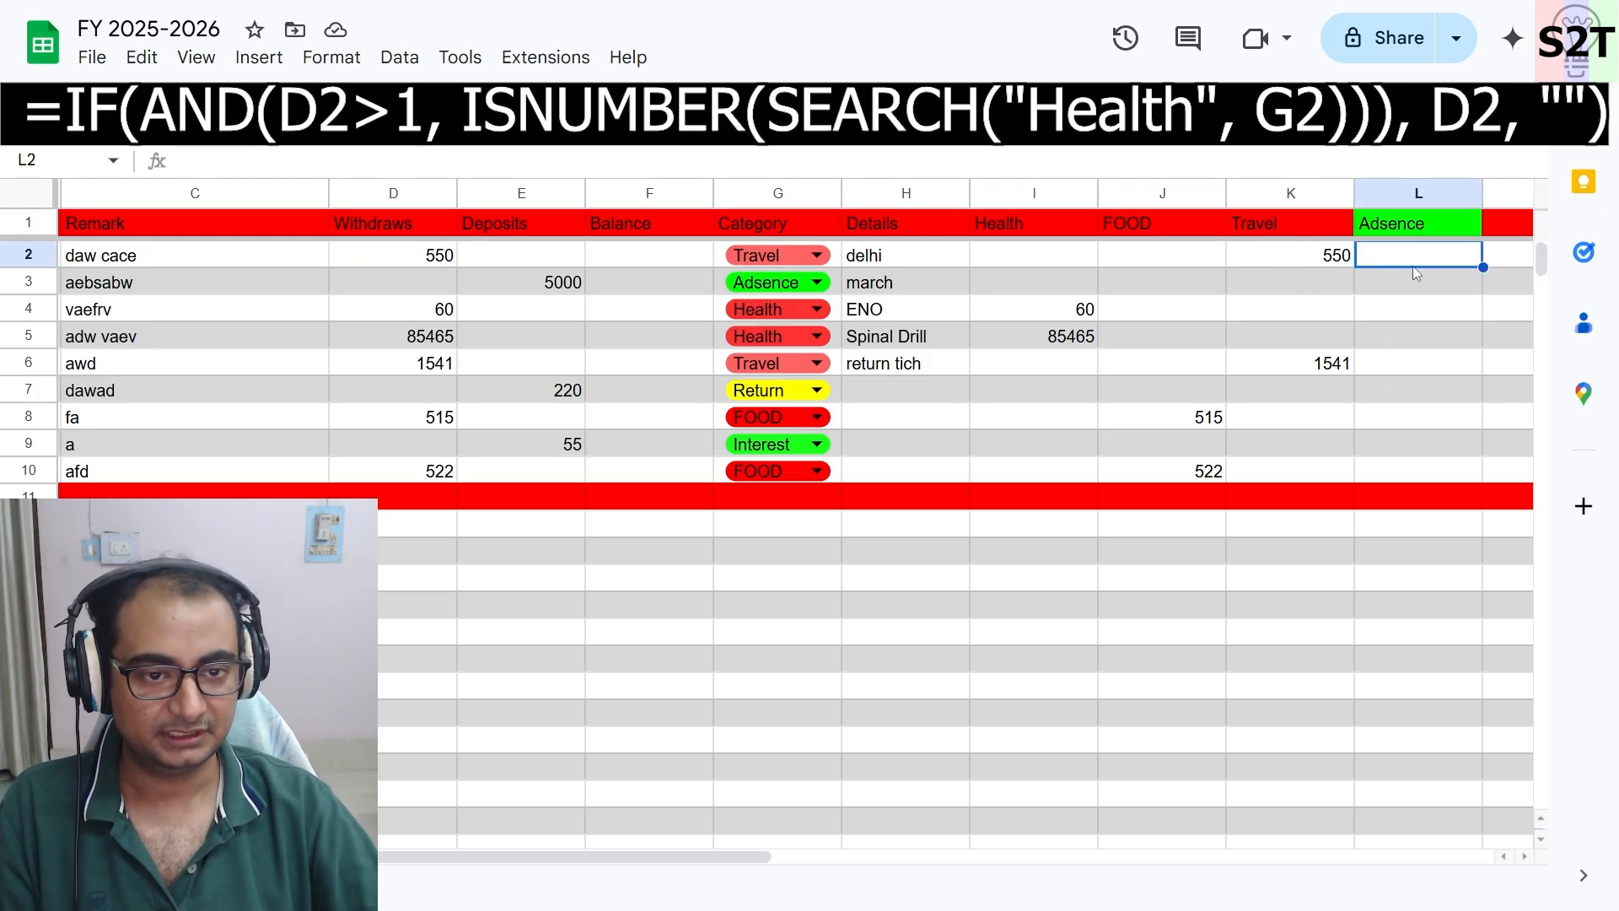
{"action": "left_click", "coordinate": [289, 162]}
{"action": "key", "text": "ctrl+v"}
{"action": "left_click", "coordinate": [260, 162]}
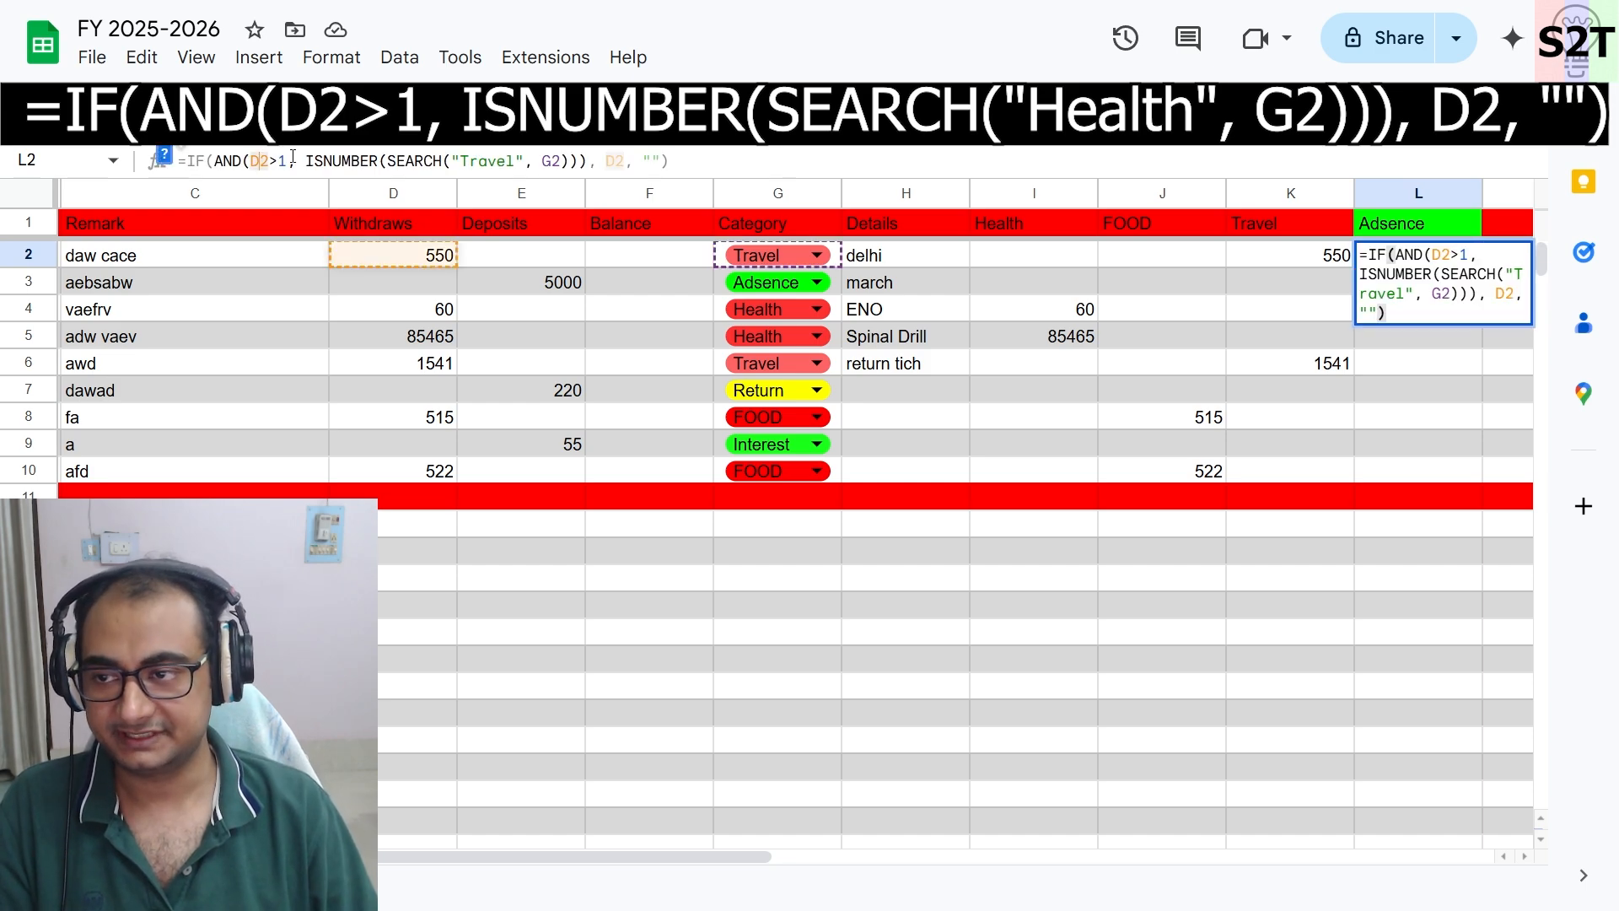
{"action": "key", "text": "Delete"}
{"action": "type", "text": "E"}
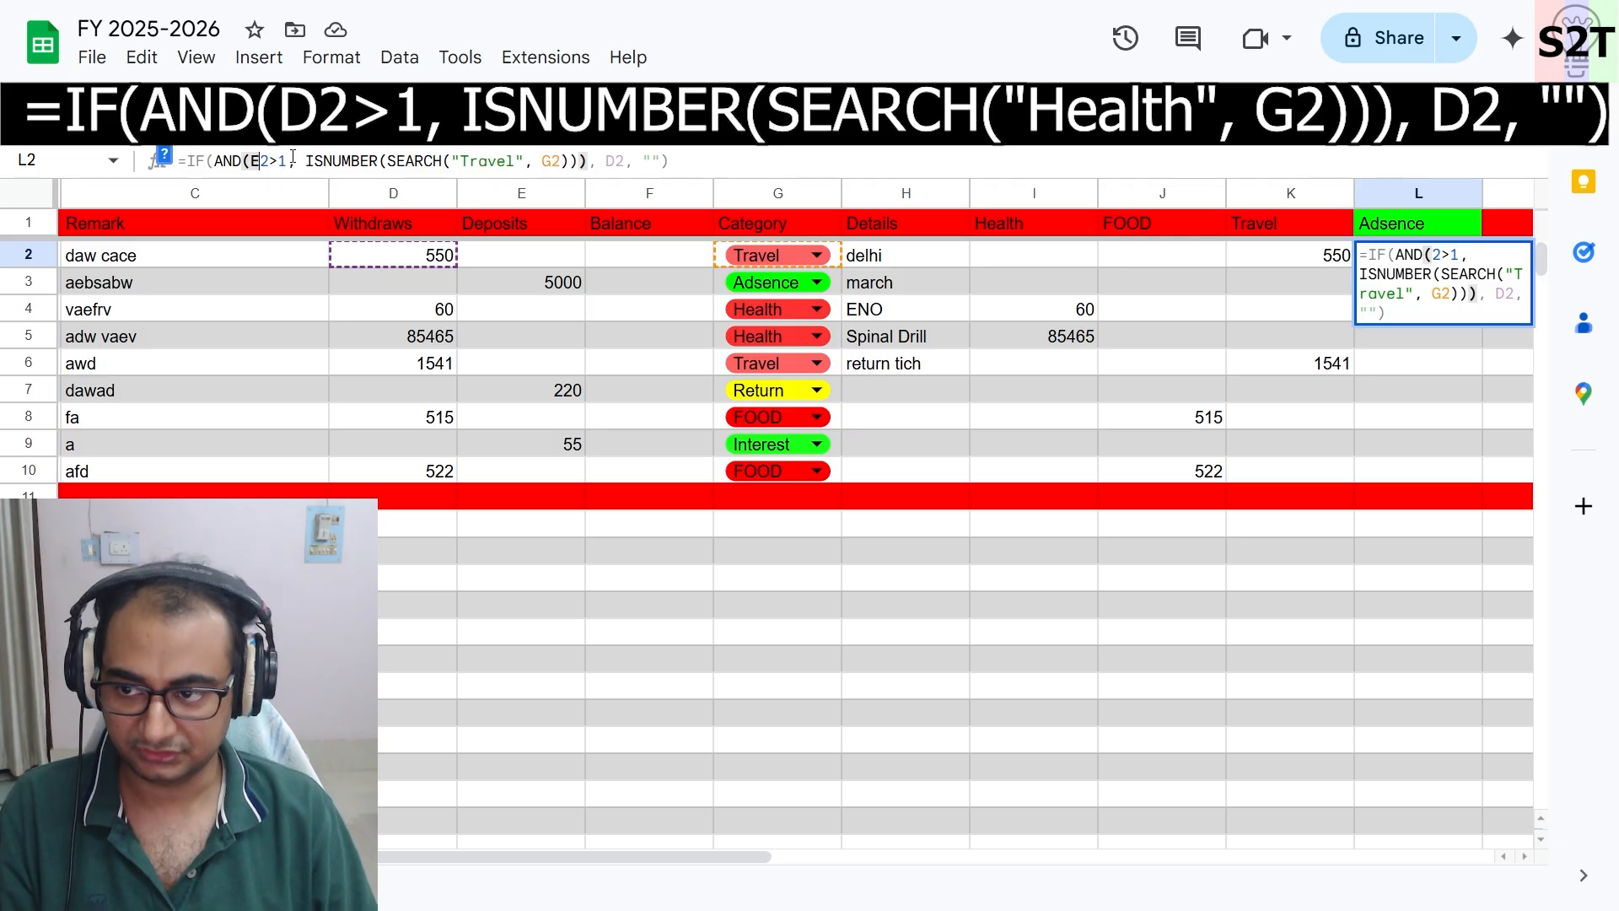
{"action": "key", "text": "Right"}
{"action": "key", "text": "Right"}
{"action": "key", "text": "Right"}
{"action": "key", "text": "Right"}
{"action": "key", "text": "Right"}
{"action": "key", "text": "Right"}
{"action": "key", "text": "Right"}
{"action": "key", "text": "Right"}
{"action": "key", "text": "Right"}
{"action": "key", "text": "Right"}
{"action": "key", "text": "Right"}
{"action": "key", "text": "Right"}
{"action": "key", "text": "Right"}
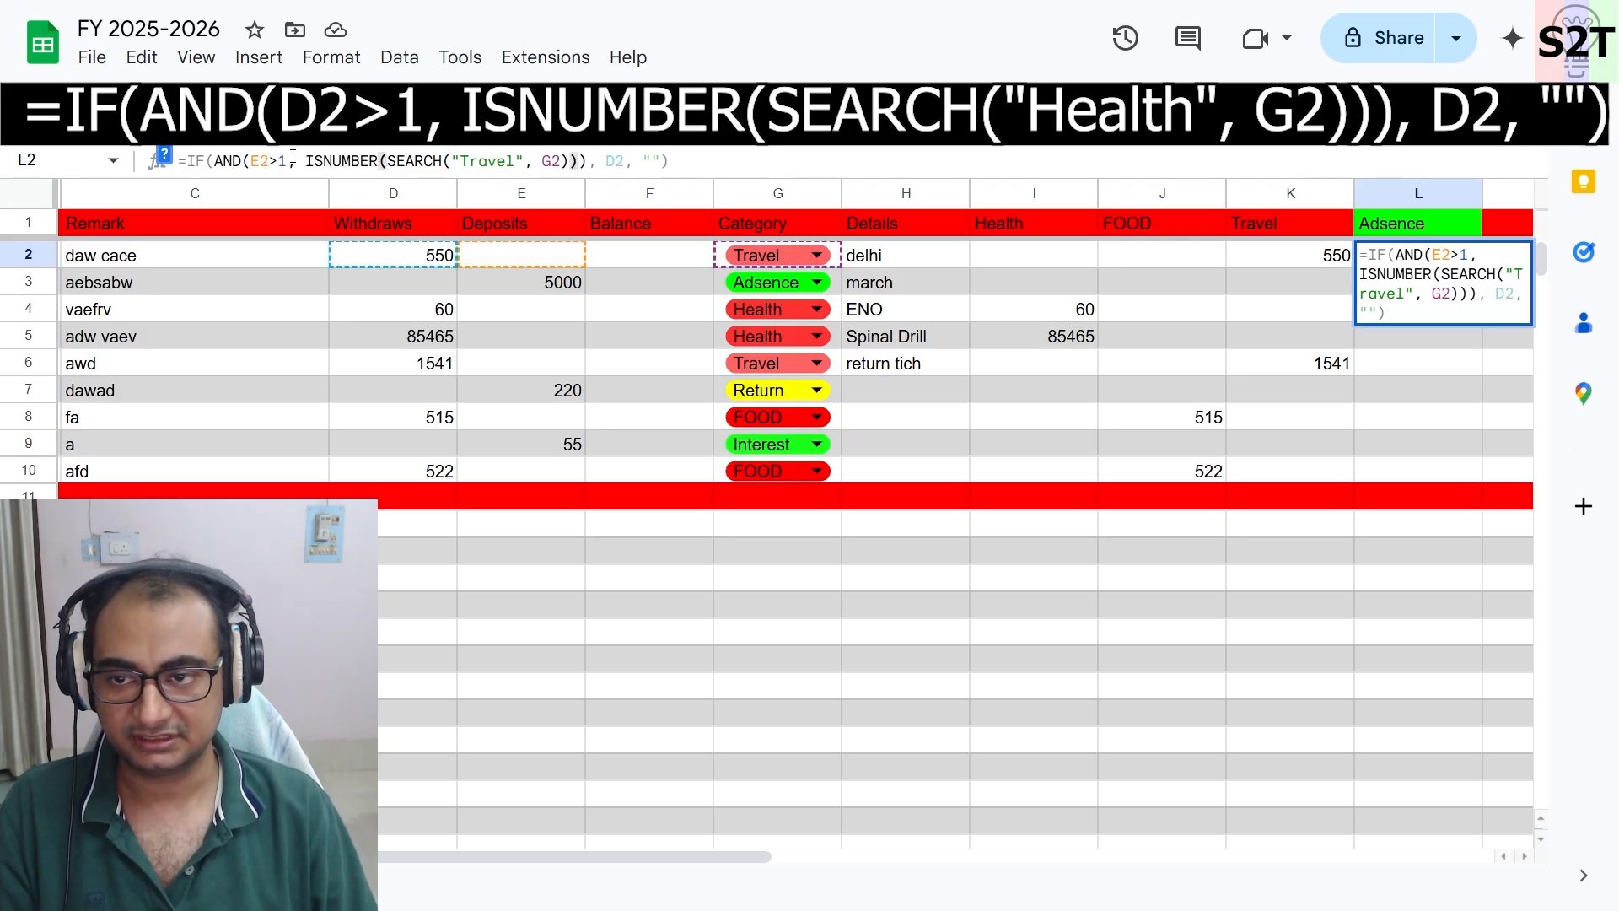
{"action": "key", "text": "Delete"}
{"action": "type", "text": "E"}
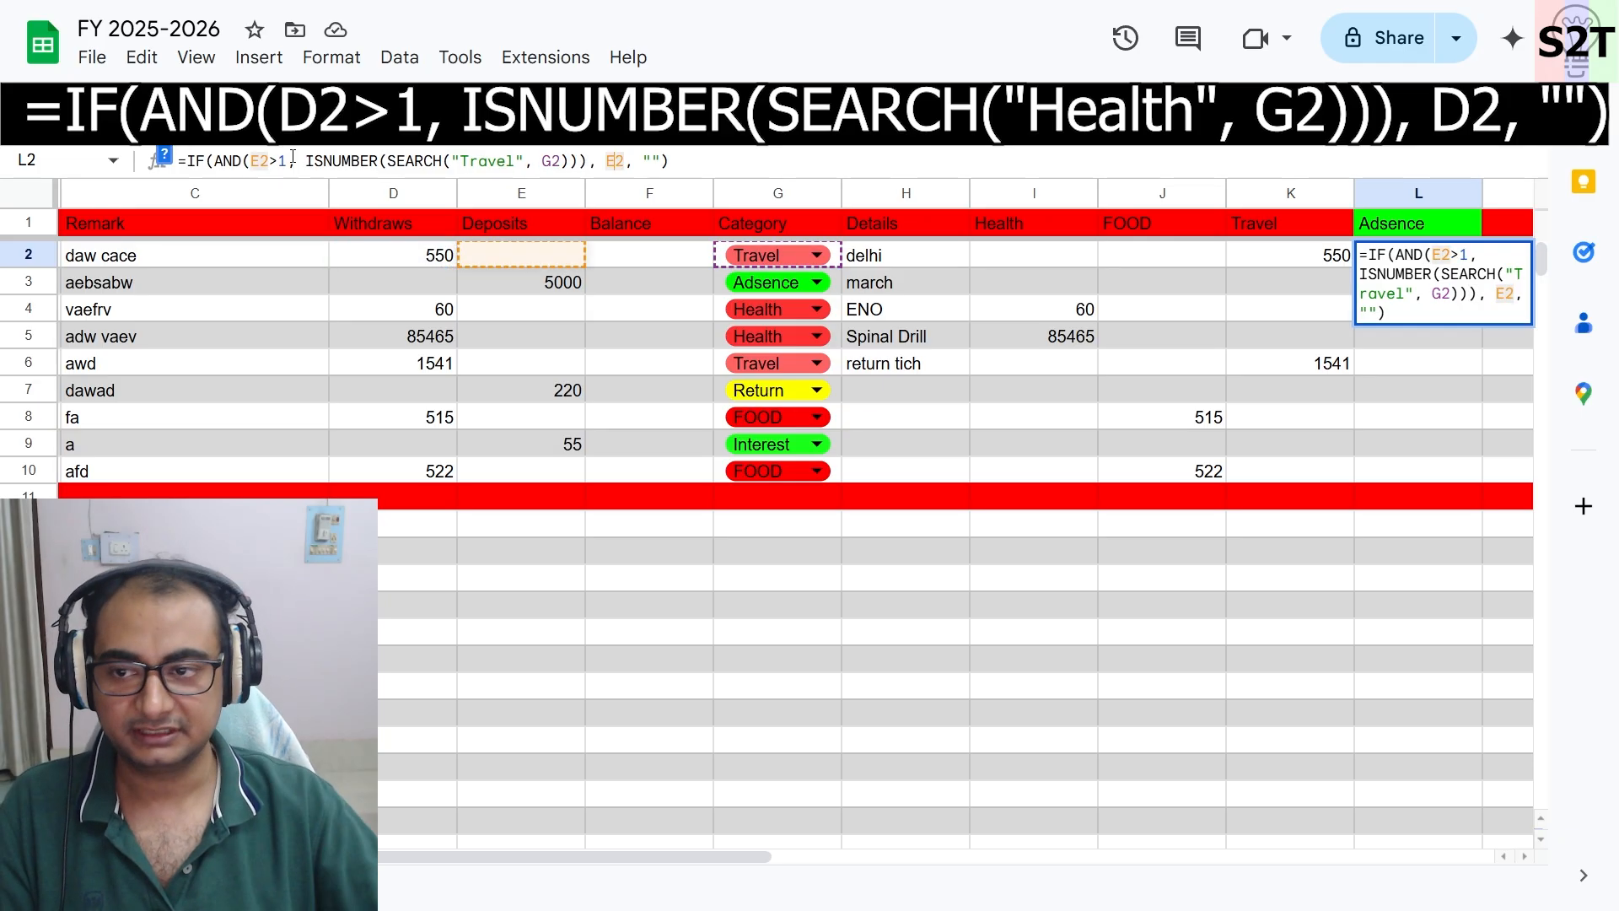
{"action": "left_click", "coordinate": [704, 164]}
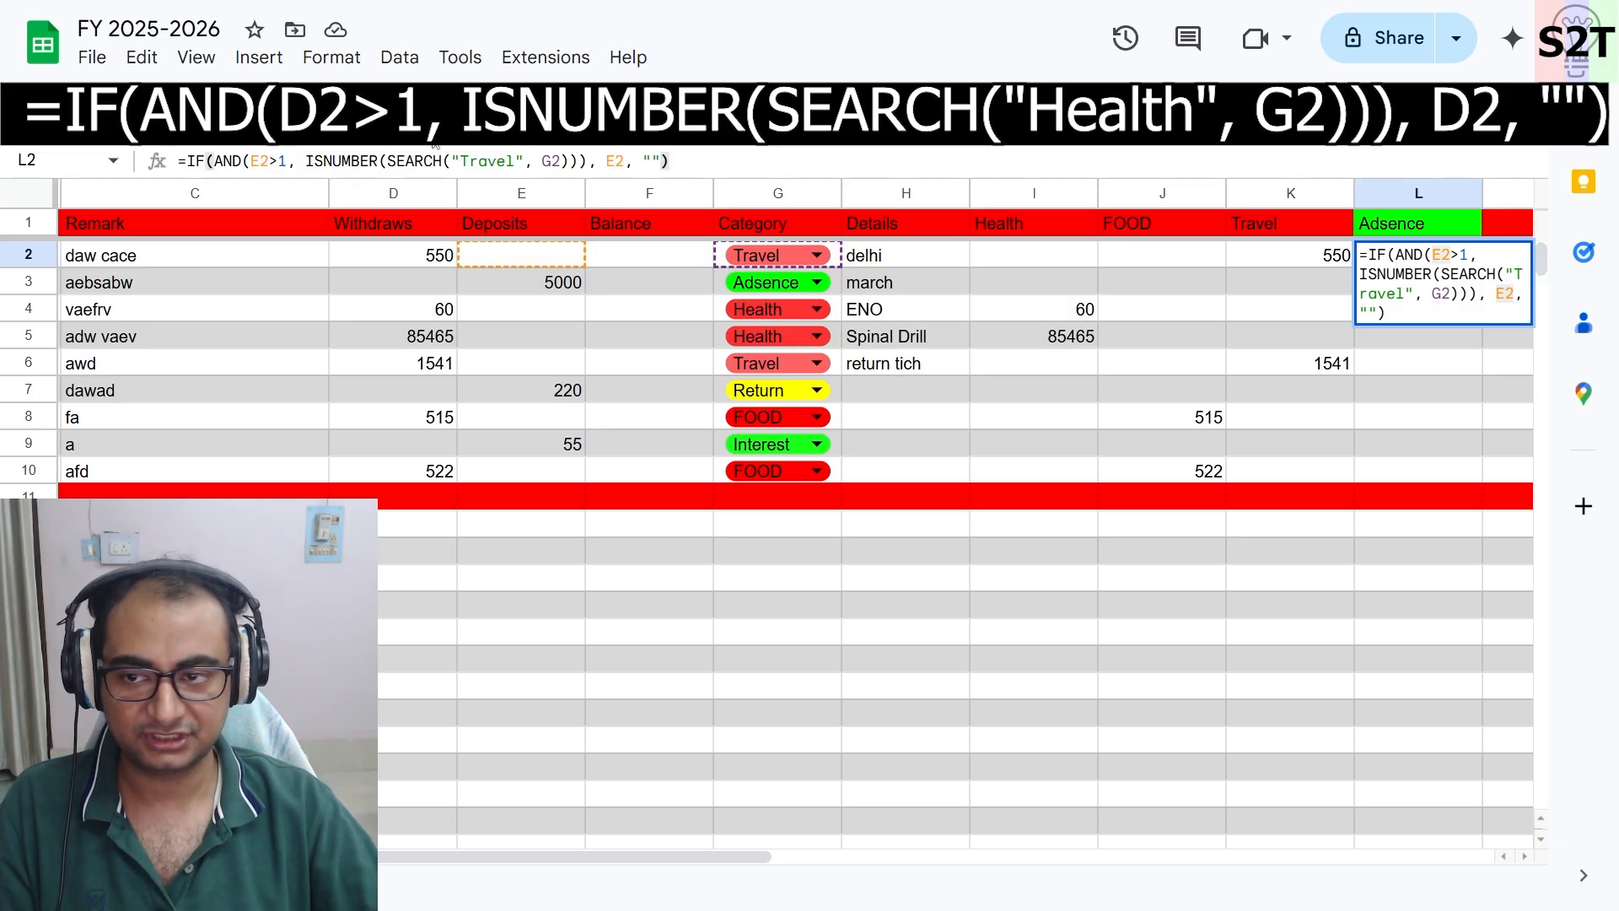
{"action": "mouse_move", "coordinate": [461, 161]}
{"action": "left_mouse_down"}
{"action": "mouse_move", "coordinate": [514, 161]}
{"action": "mouse_move", "coordinate": [460, 161]}
{"action": "left_mouse_up"}
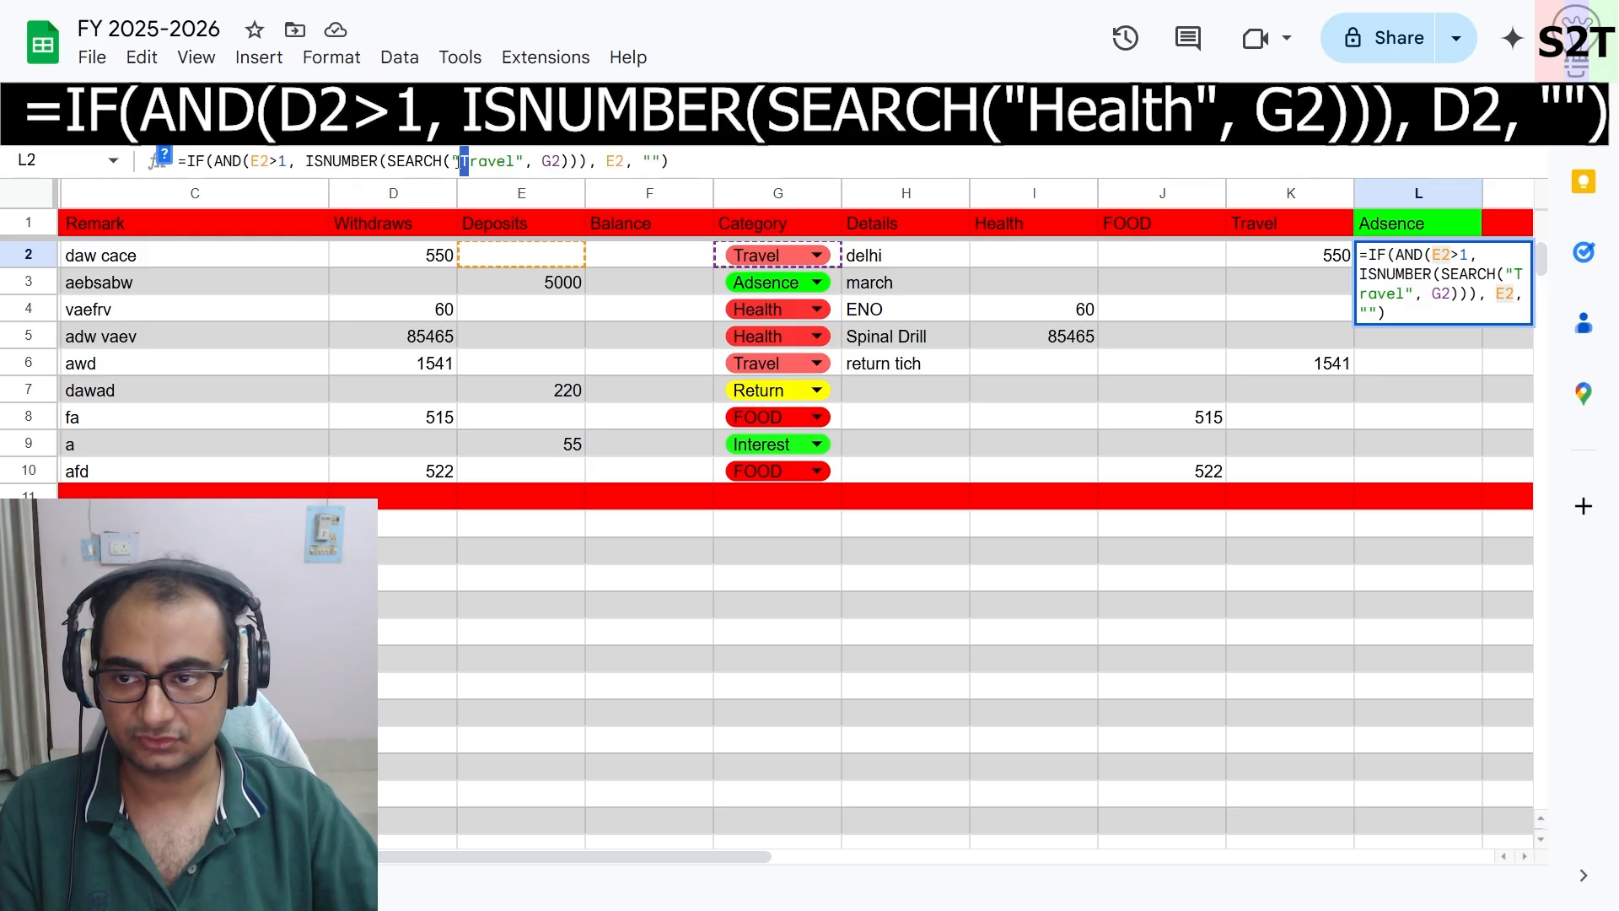
{"action": "key", "text": "Delete"}
{"action": "key", "text": "Delete"}
{"action": "key", "text": "Delete"}
{"action": "key", "text": "Delete"}
{"action": "key", "text": "Delete"}
{"action": "key", "text": "Delete"}
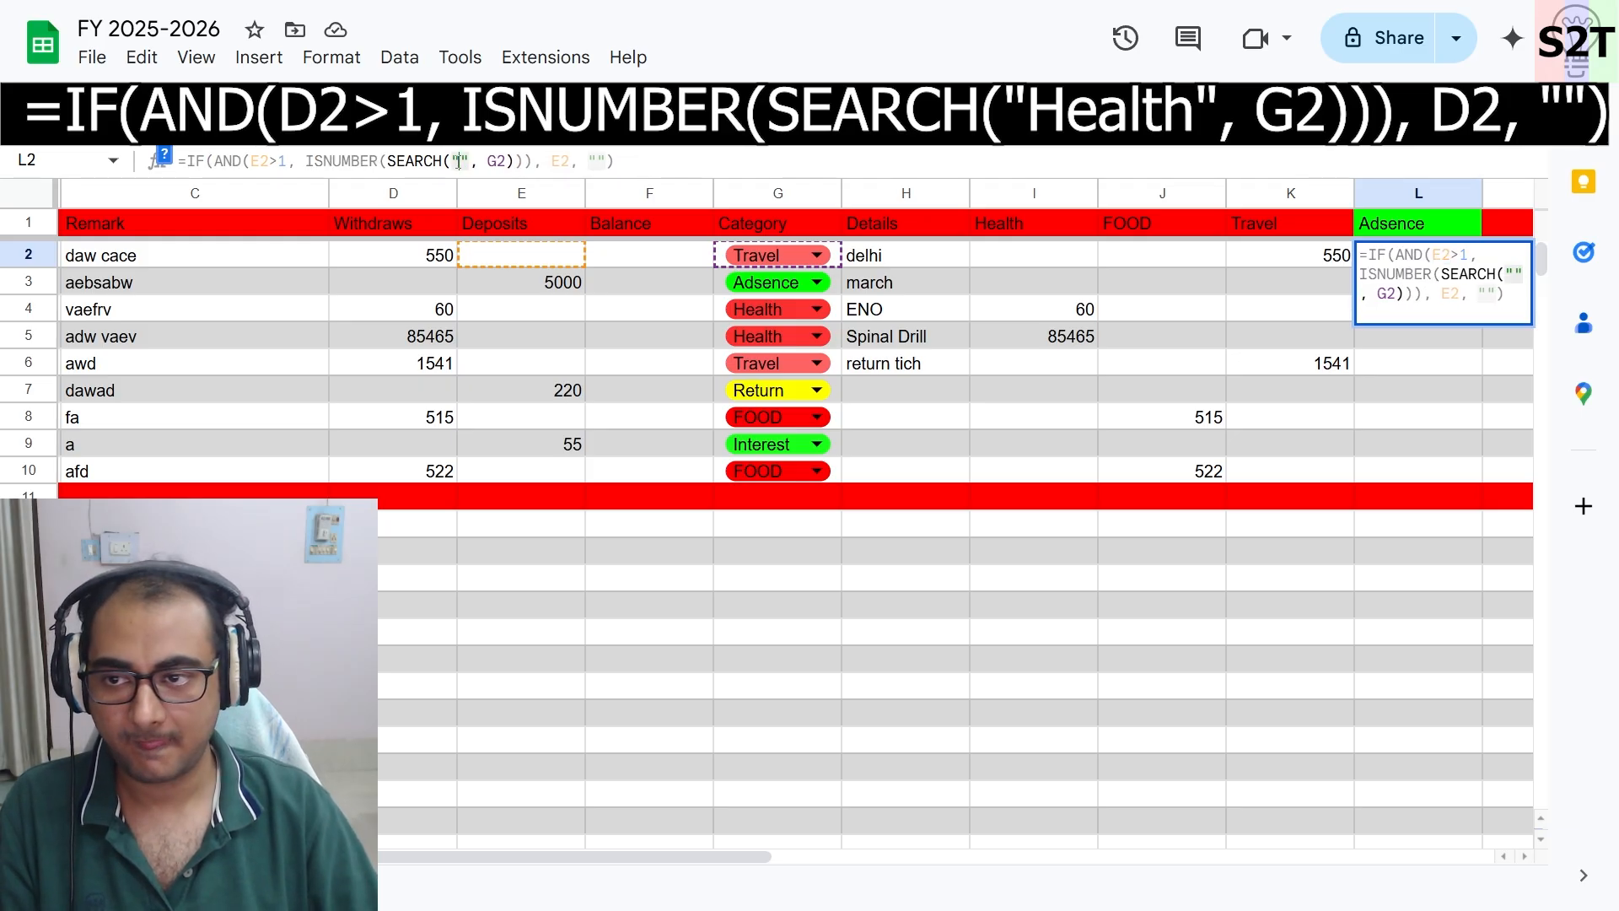
{"action": "type", "text": "=IF(AND(D2>1, ISNUMBER(SEARCH(\"Travel\", G2))), D2, \"\")"}
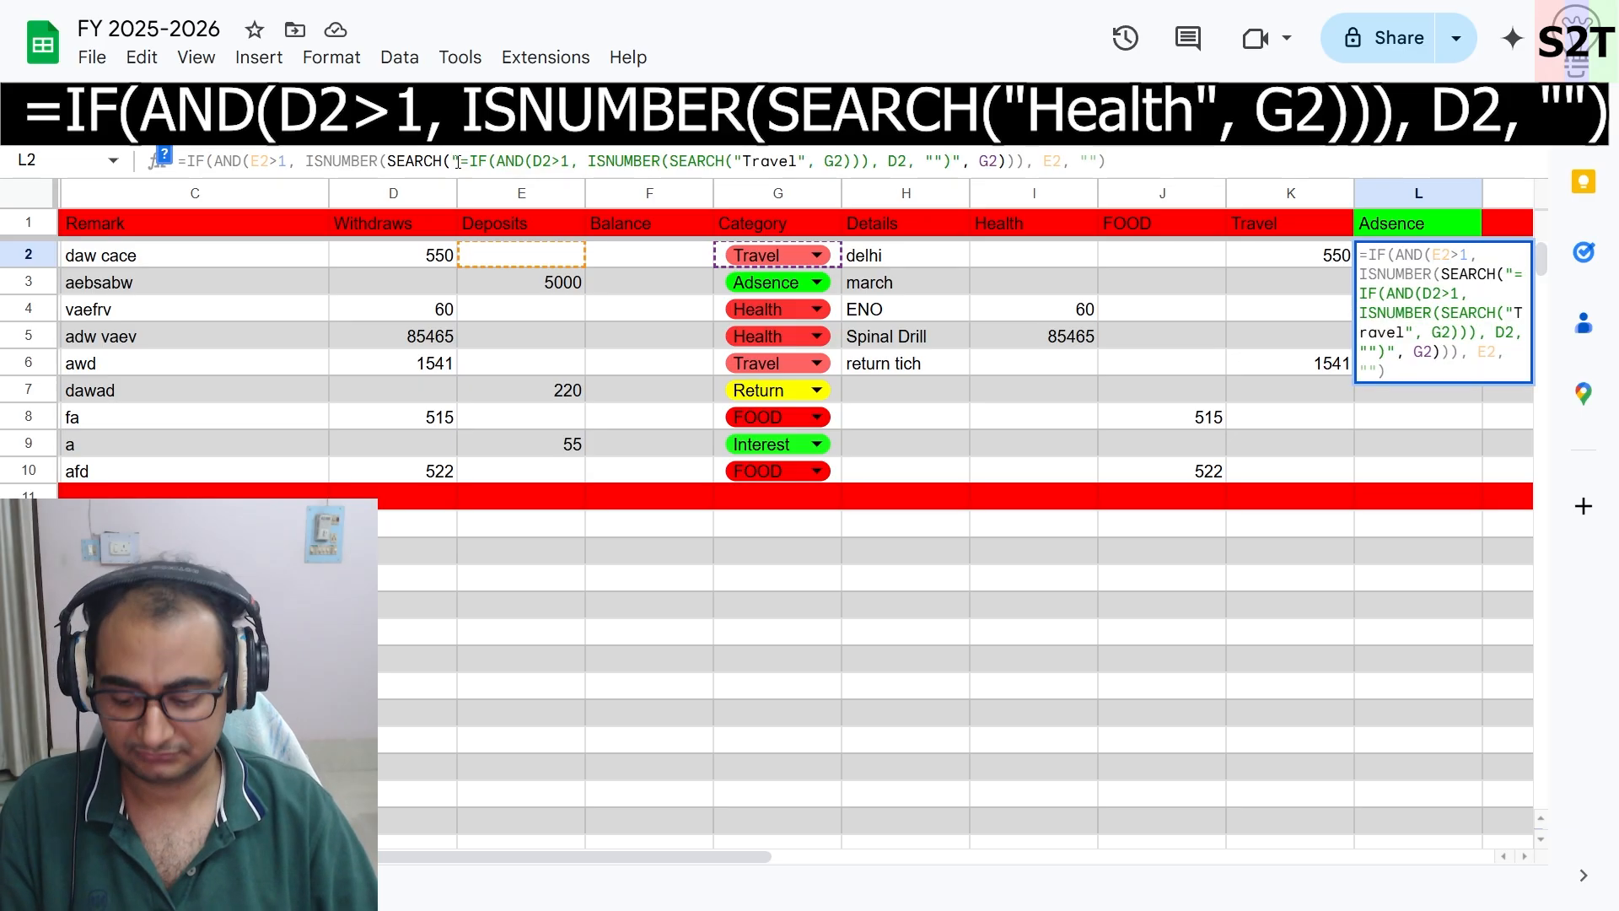
{"action": "left_click", "coordinate": [1211, 157]}
{"action": "left_click", "coordinate": [1222, 475]}
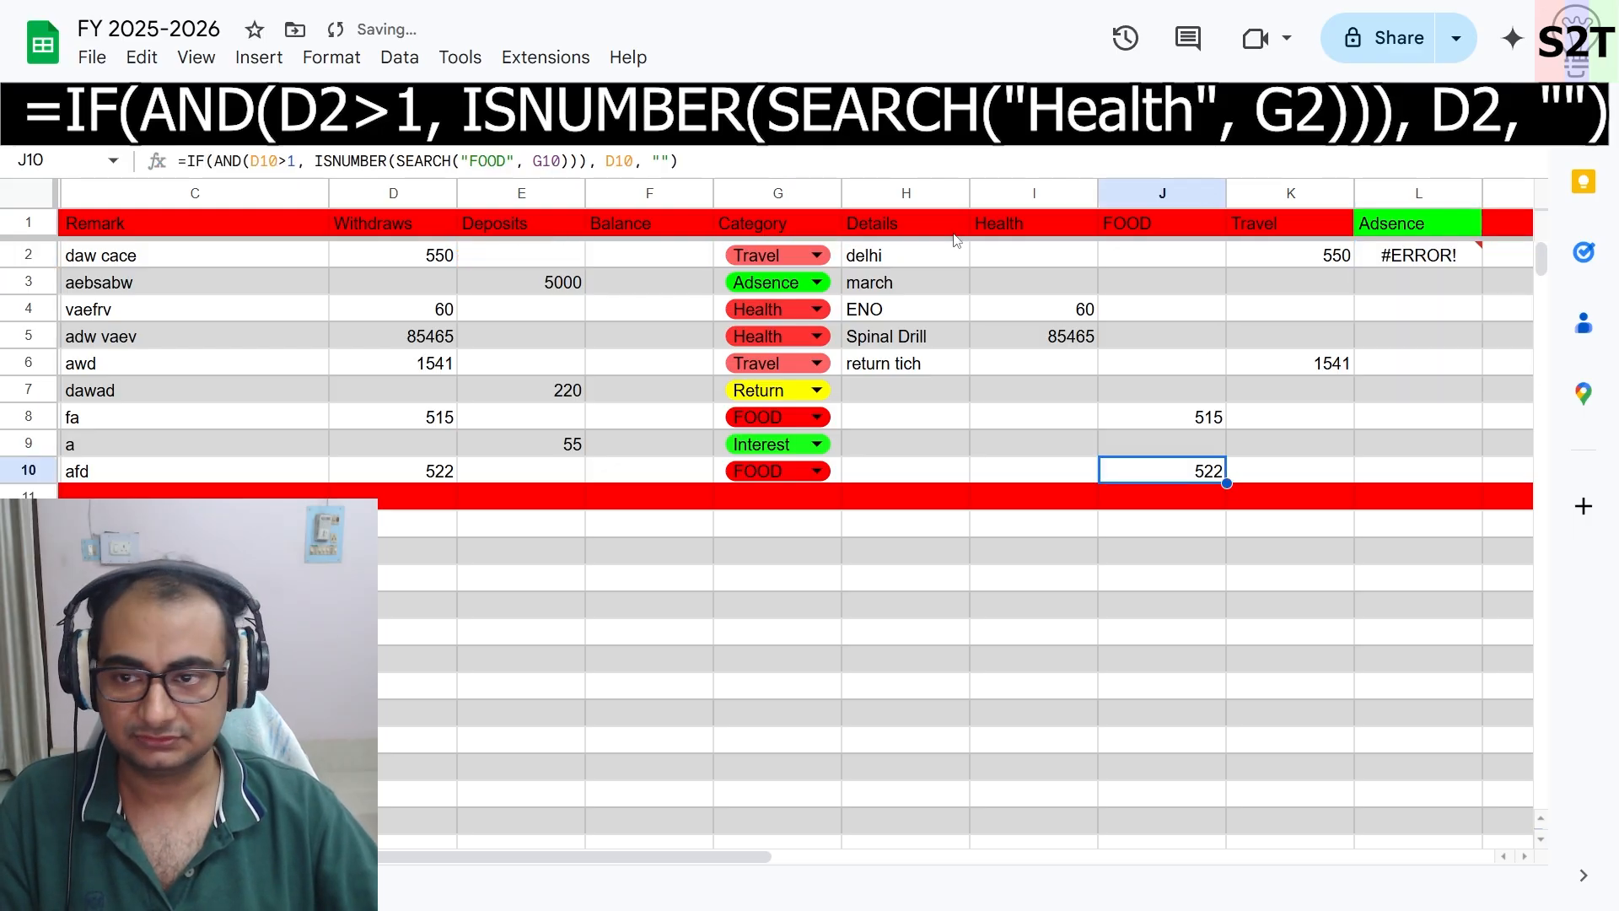
{"action": "left_click", "coordinate": [1418, 263]}
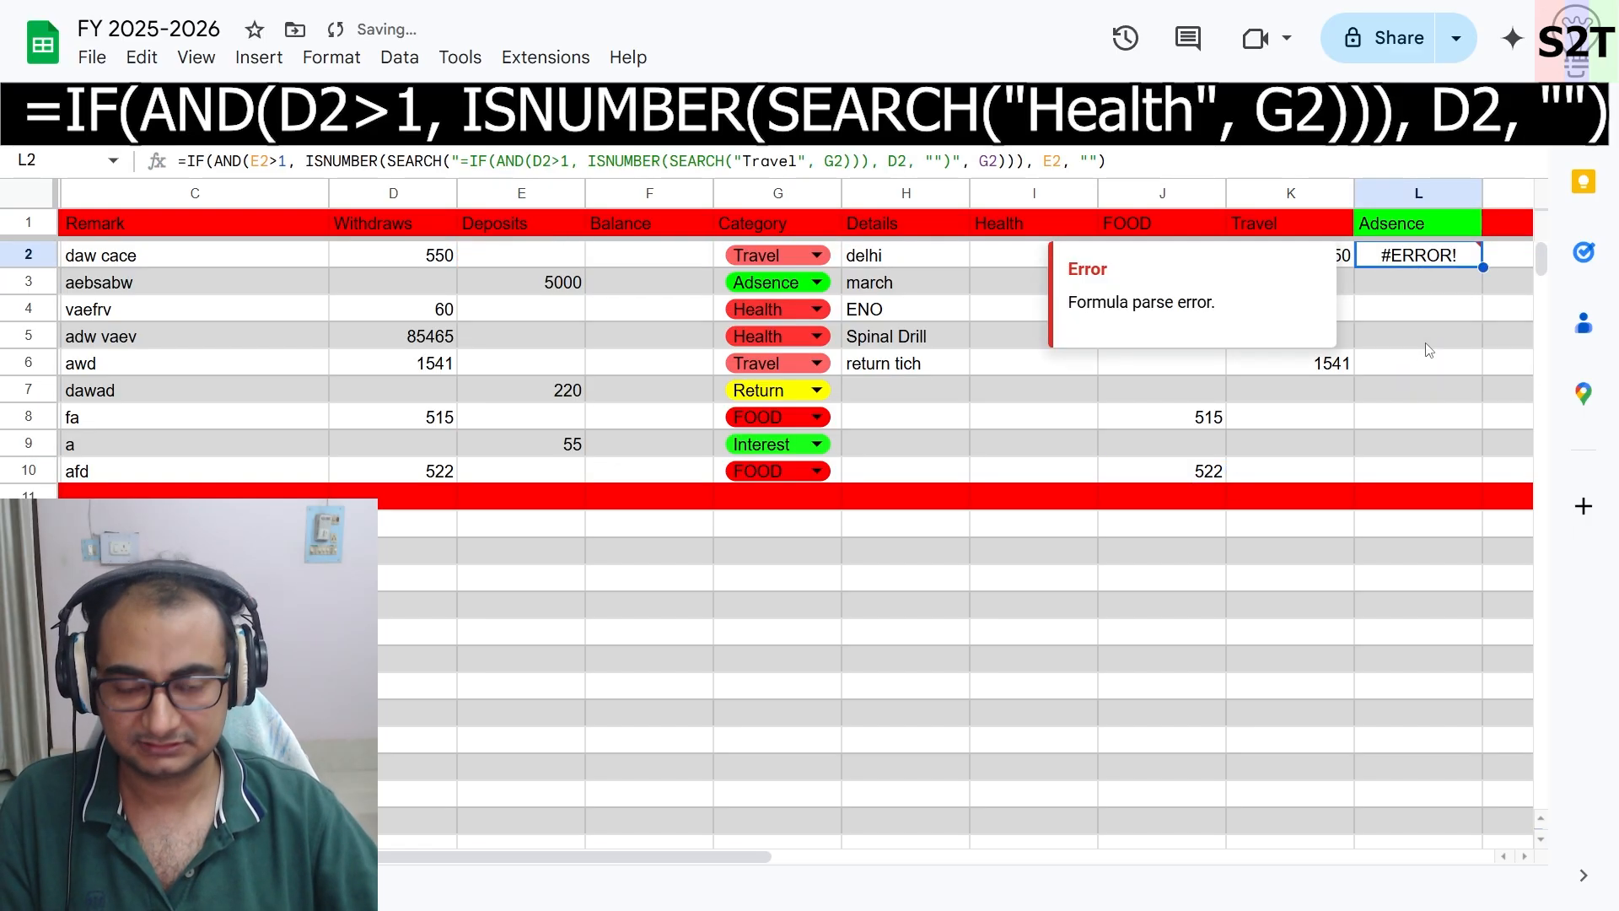
{"action": "left_click", "coordinate": [1399, 378]}
{"action": "key", "text": "ctrl+z"}
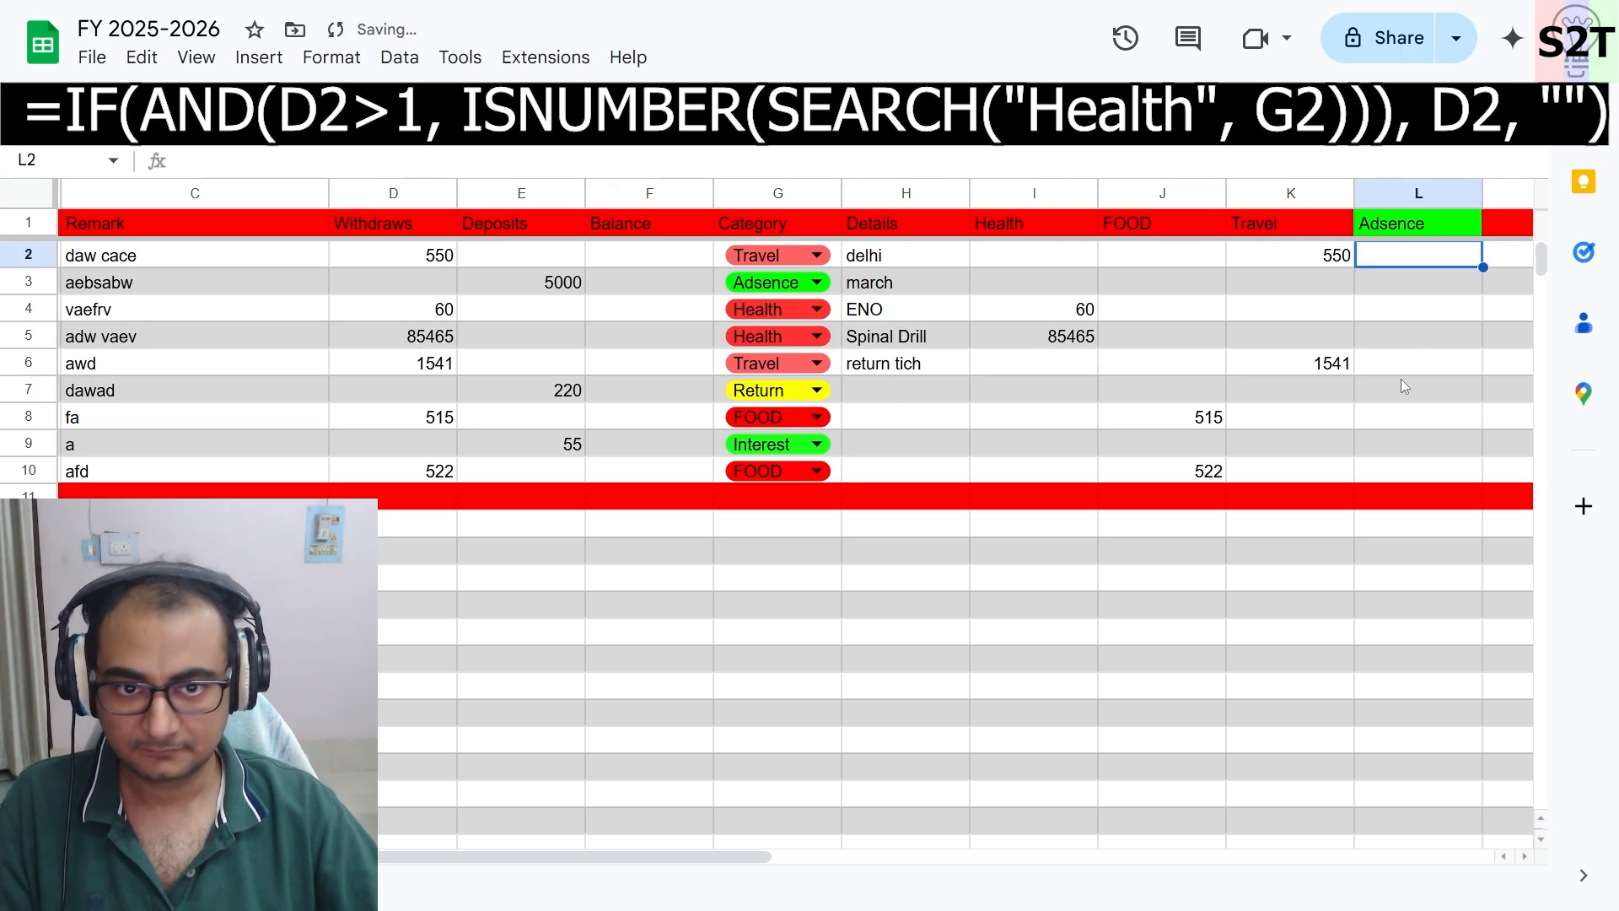
- Copy the Travel formula from K2 into L2 and switch its amount references from column D to column E
{"action": "left_click", "coordinate": [1292, 255]}
{"action": "triple_click", "coordinate": [730, 155]}
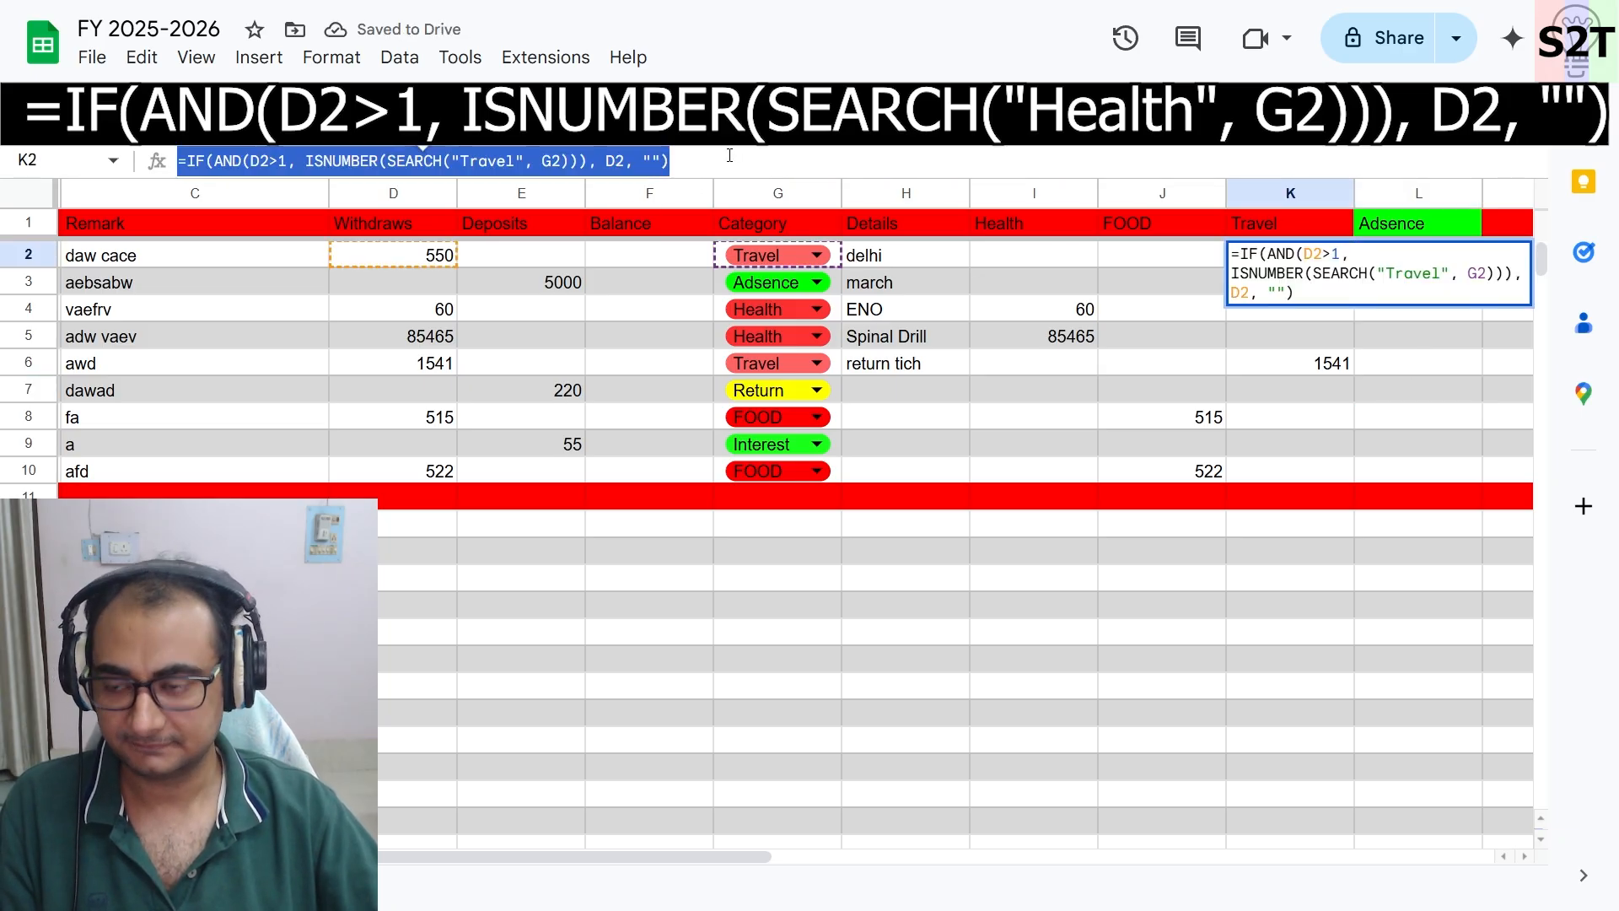
{"action": "key", "text": "ctrl+c"}
{"action": "key", "text": "Tab"}
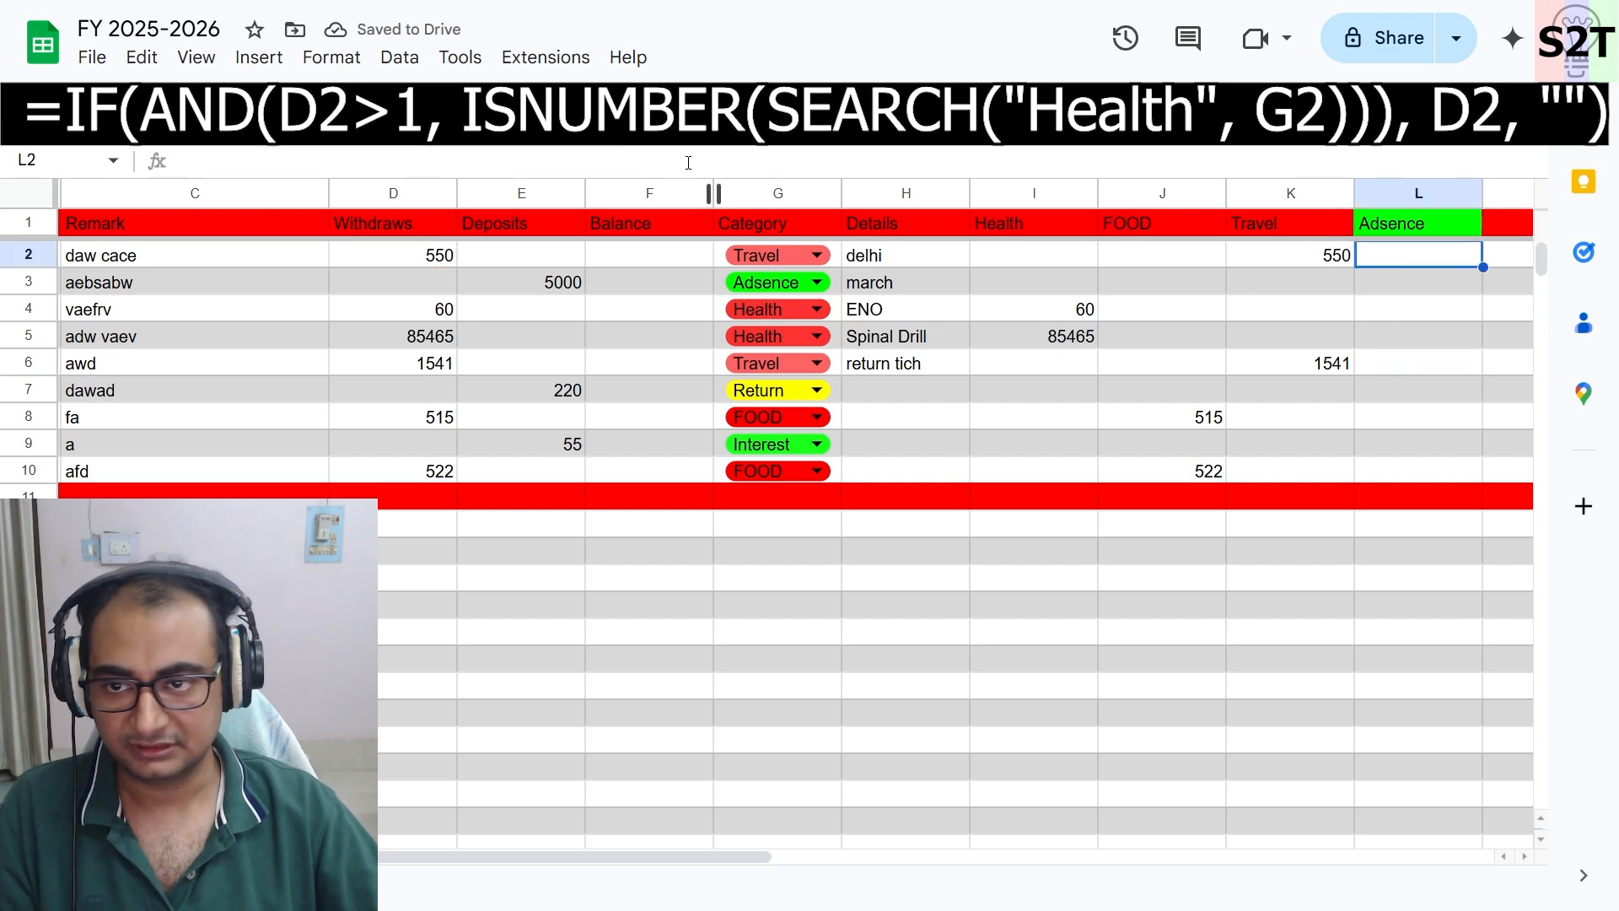
{"action": "left_click", "coordinate": [325, 169]}
{"action": "key", "text": "ctrl+v"}
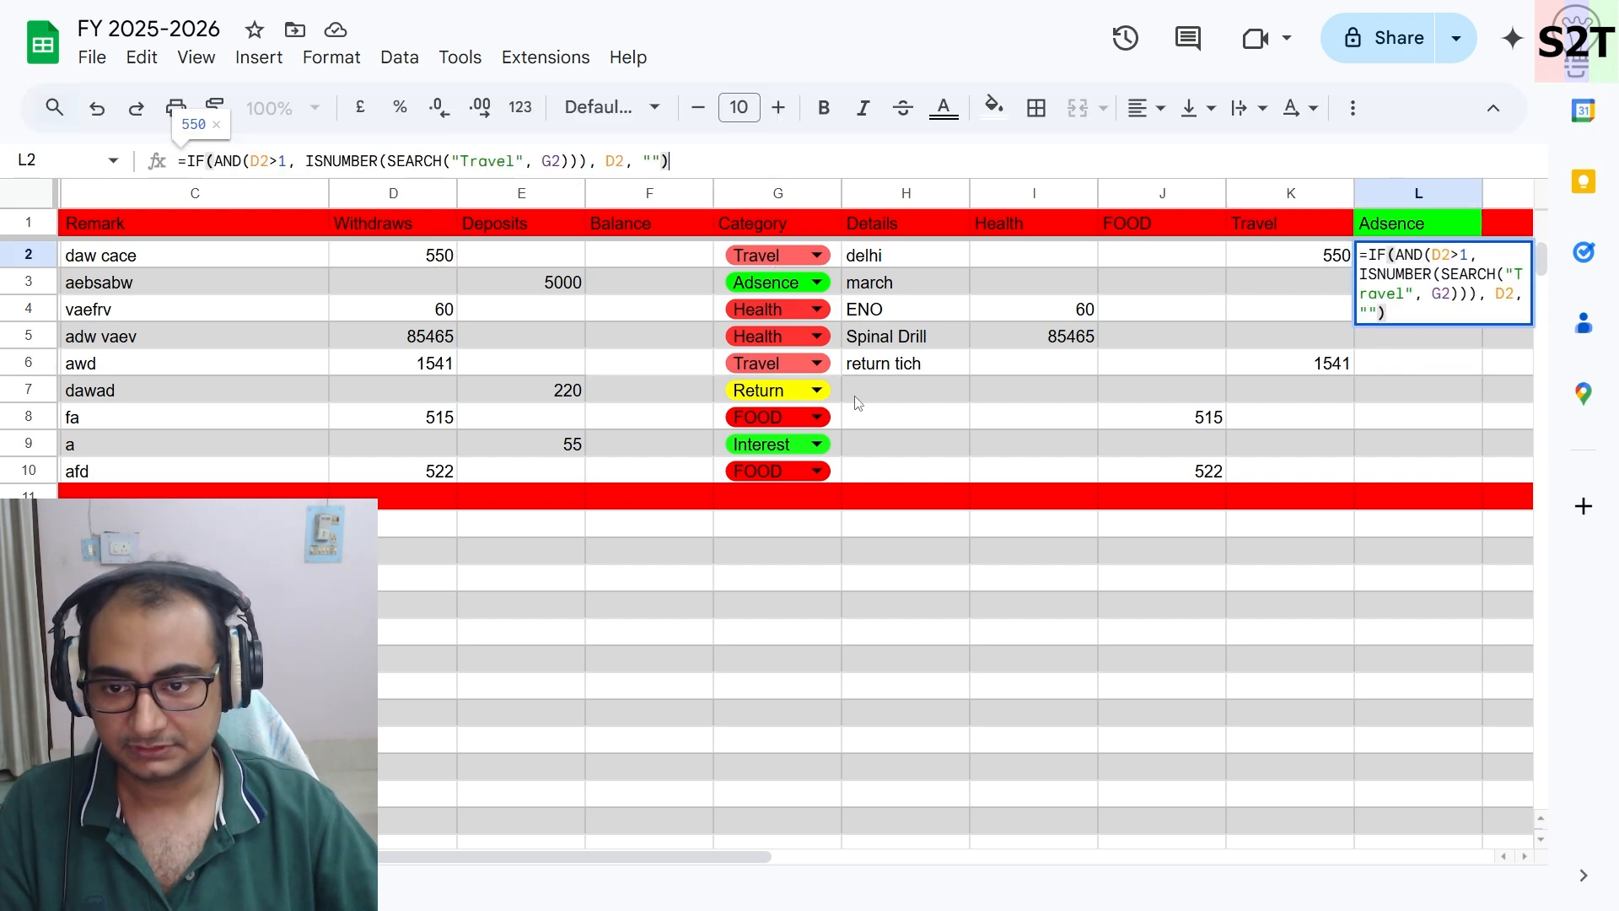
{"action": "left_click", "coordinate": [261, 160]}
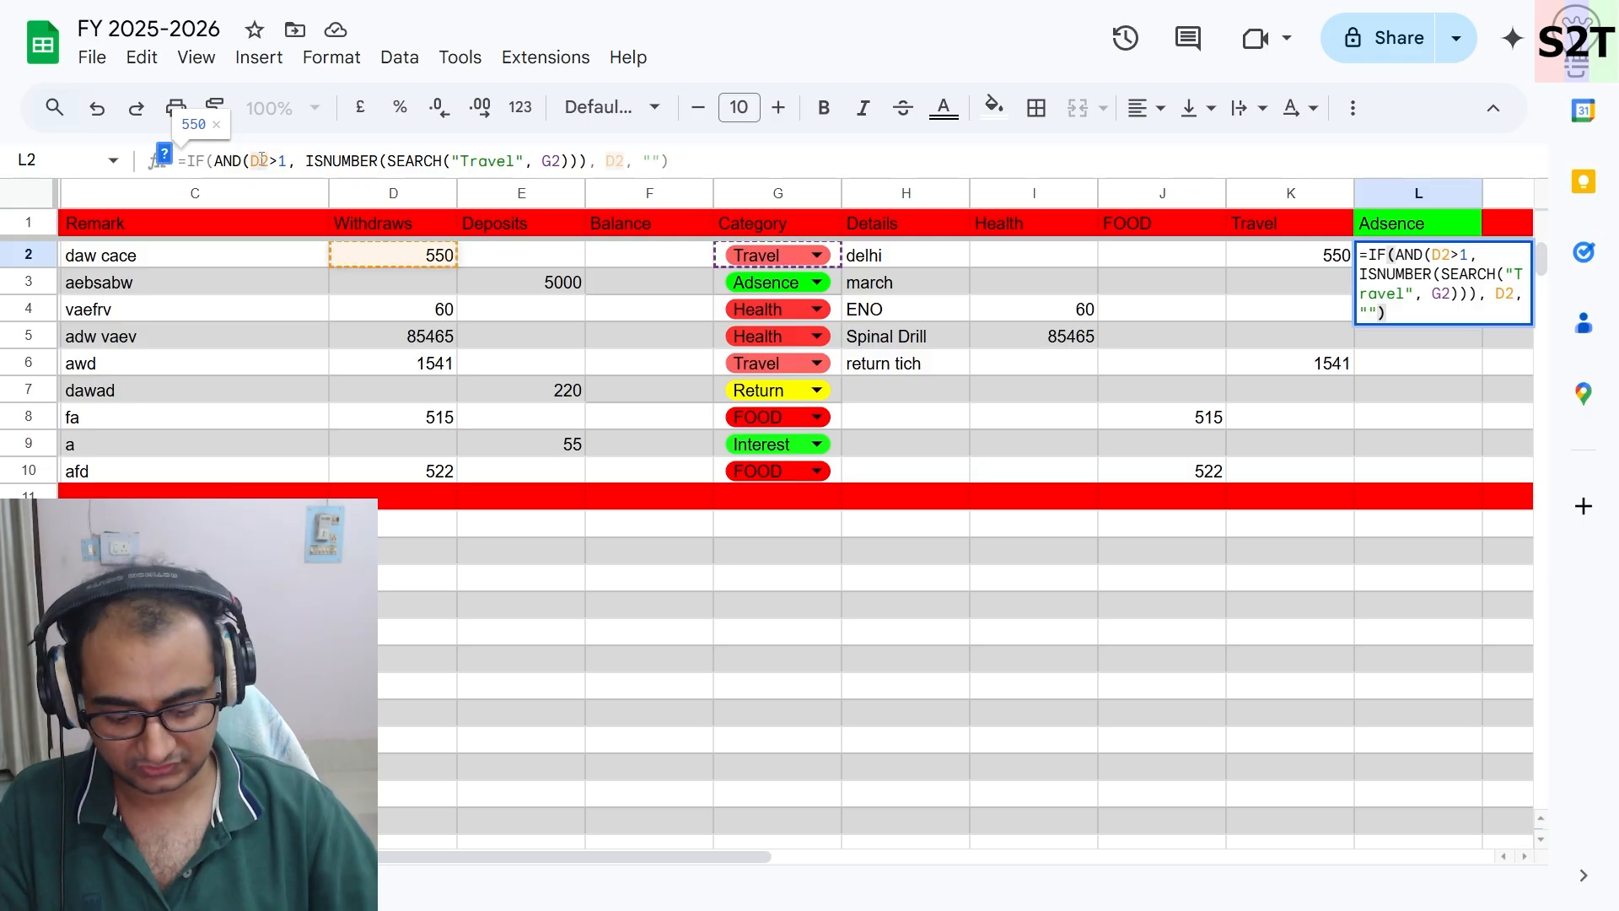
{"action": "key", "text": "BackSpace"}
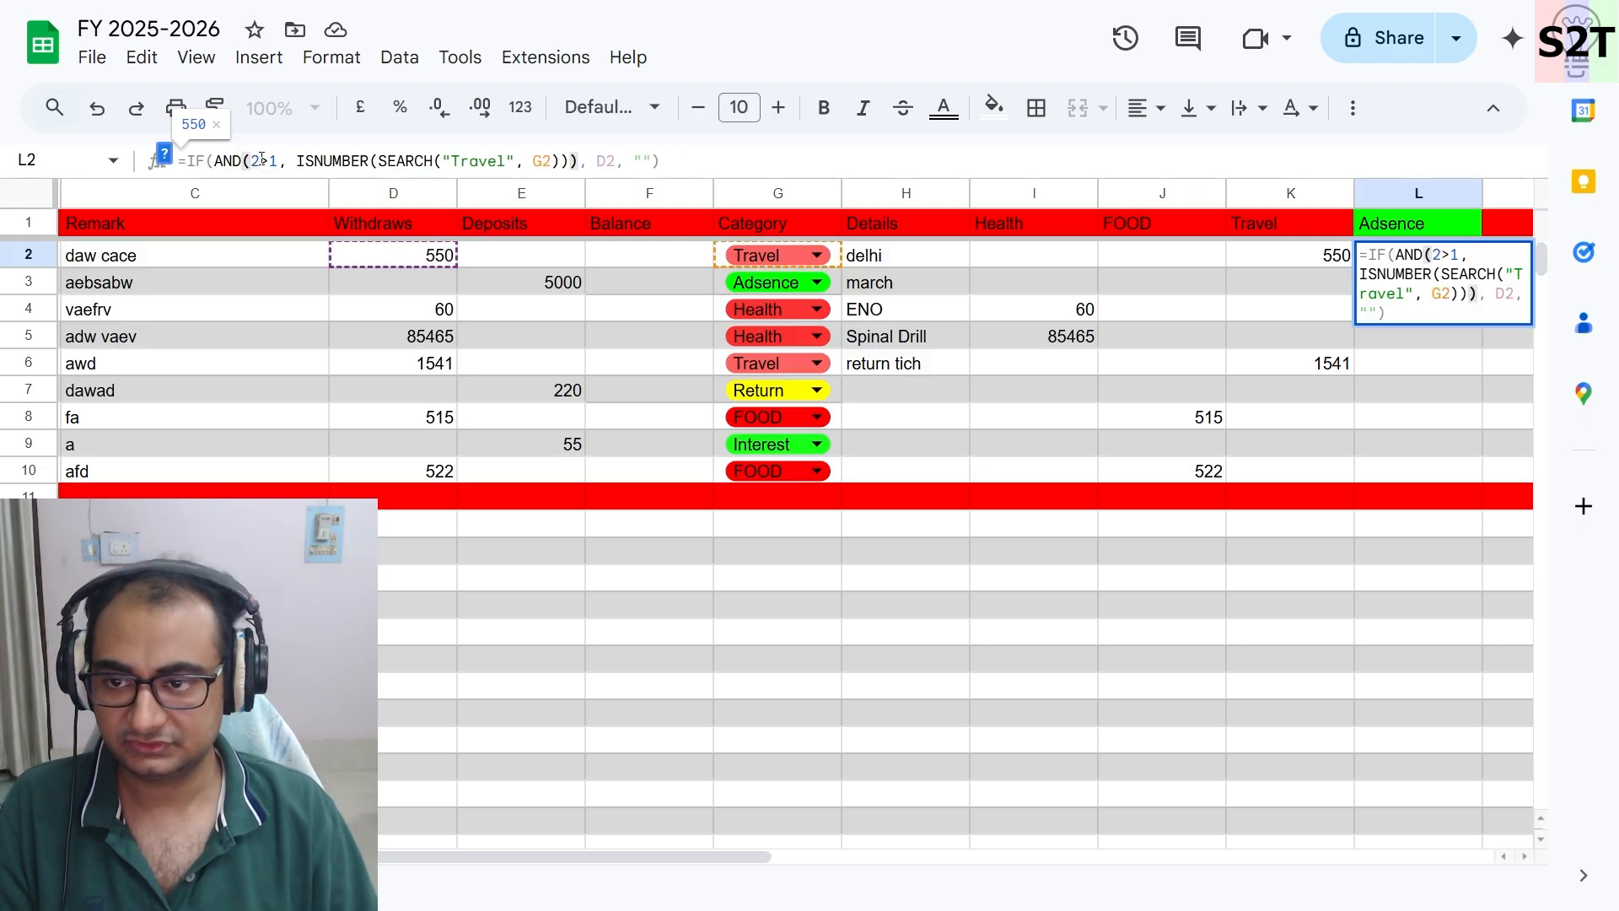
{"action": "type", "text": "E"}
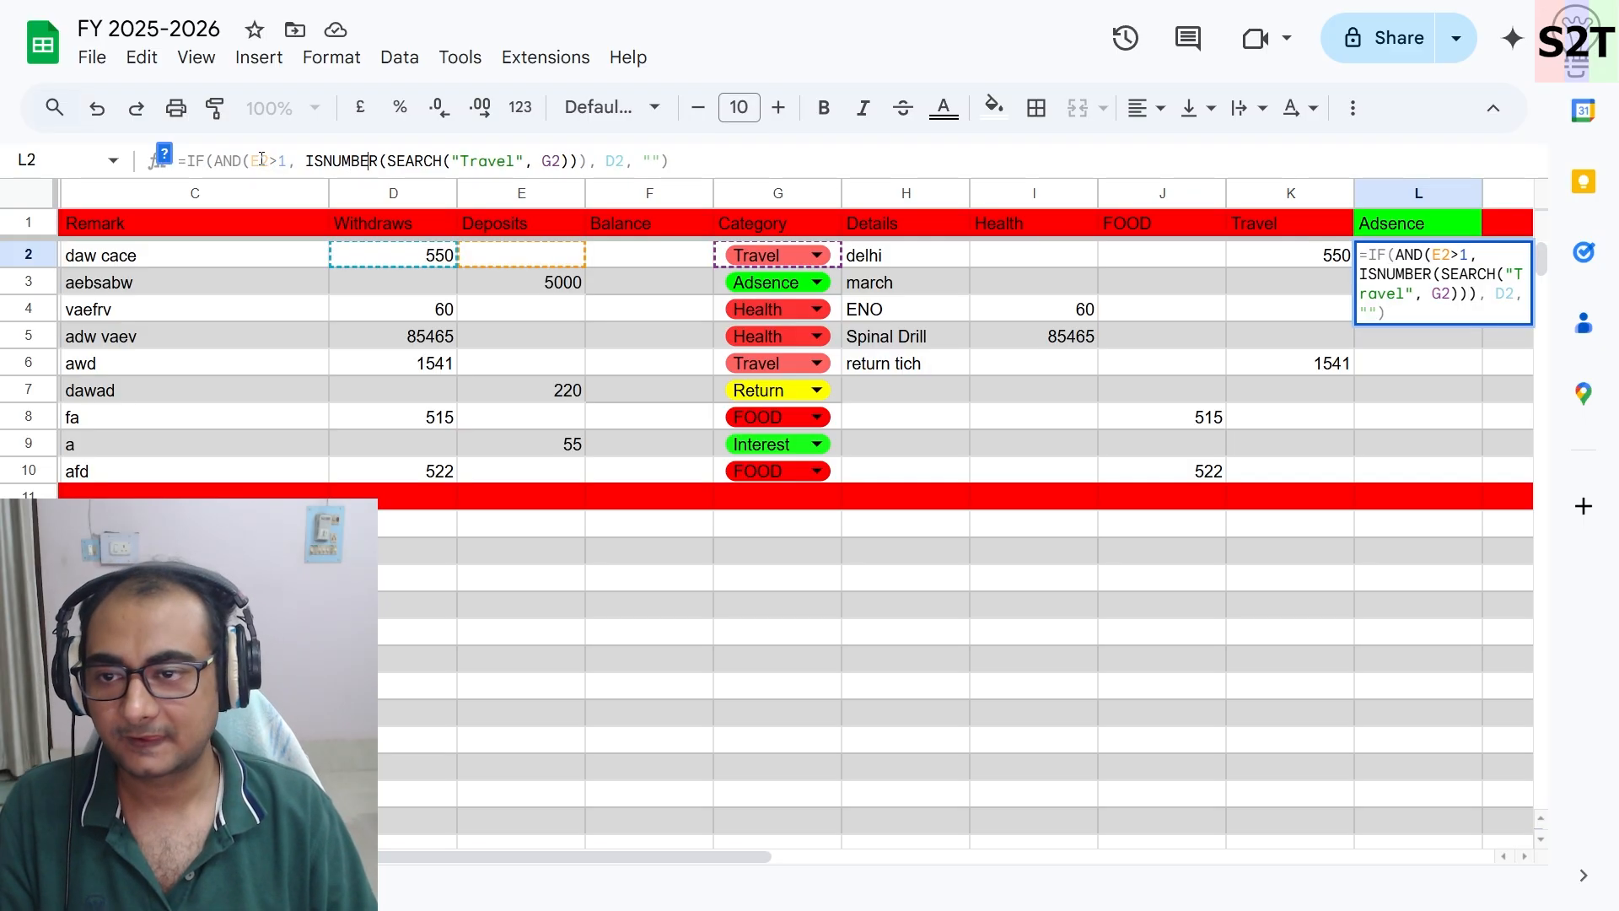
{"action": "key", "text": "Right"}
{"action": "key", "text": "Right"}
{"action": "key", "text": "Right"}
{"action": "key", "text": "Right"}
{"action": "key", "text": "Right"}
{"action": "key", "text": "Right"}
{"action": "key", "text": "Right"}
{"action": "key", "text": "Right"}
{"action": "key", "text": "Right"}
{"action": "key", "text": "Right"}
{"action": "key", "text": "Right"}
{"action": "key", "text": "Right"}
{"action": "key", "text": "Right"}
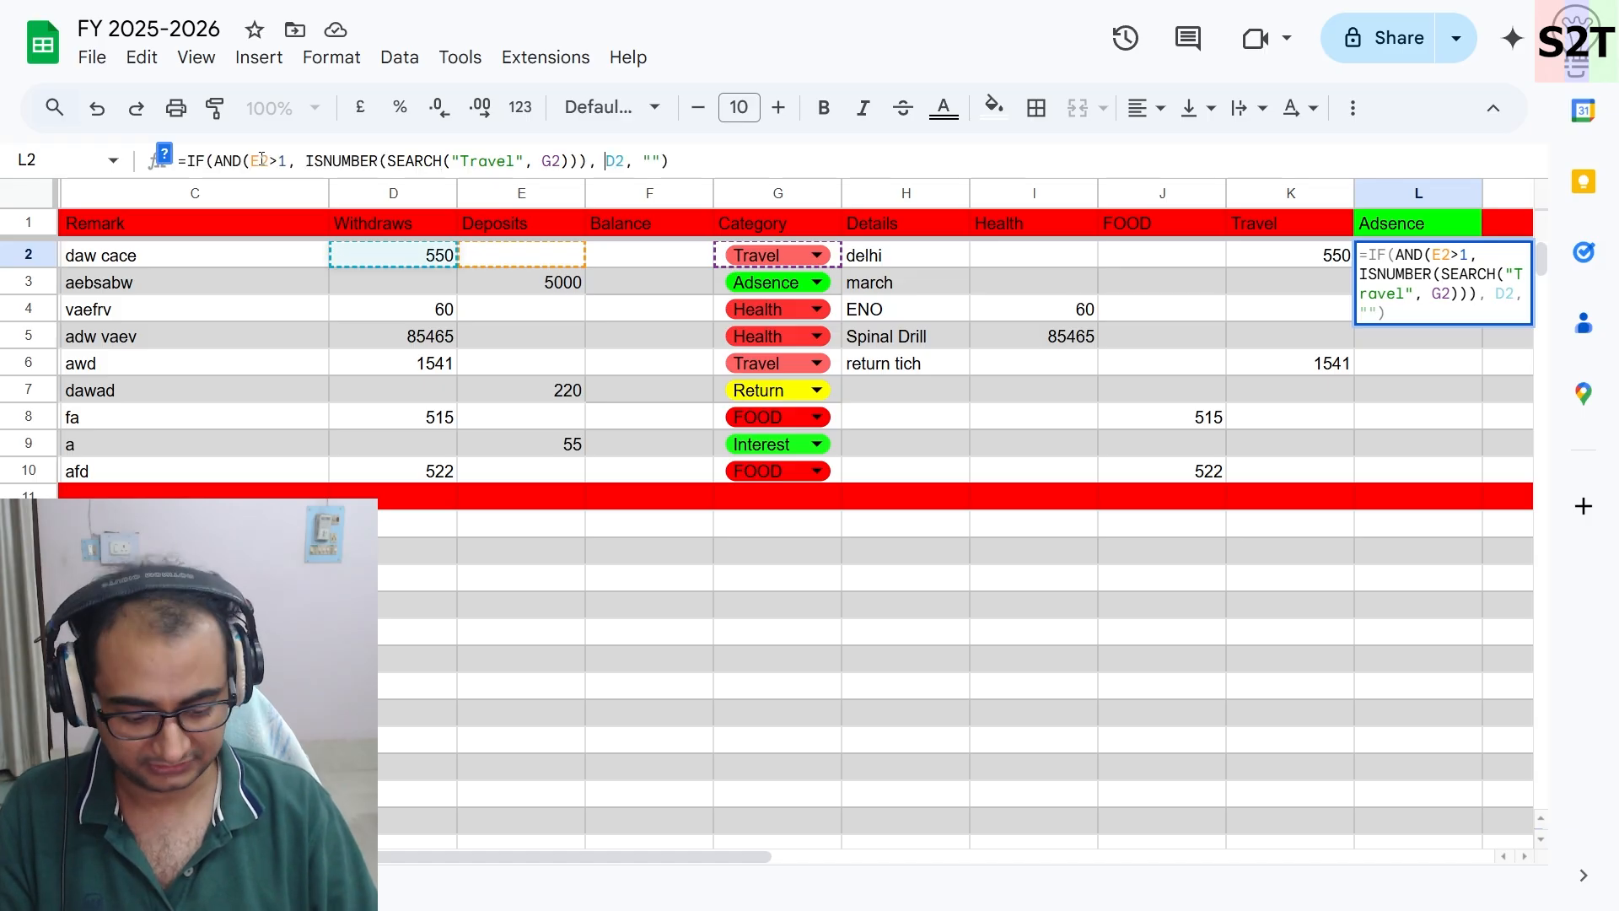
{"action": "key", "text": "BackSpace"}
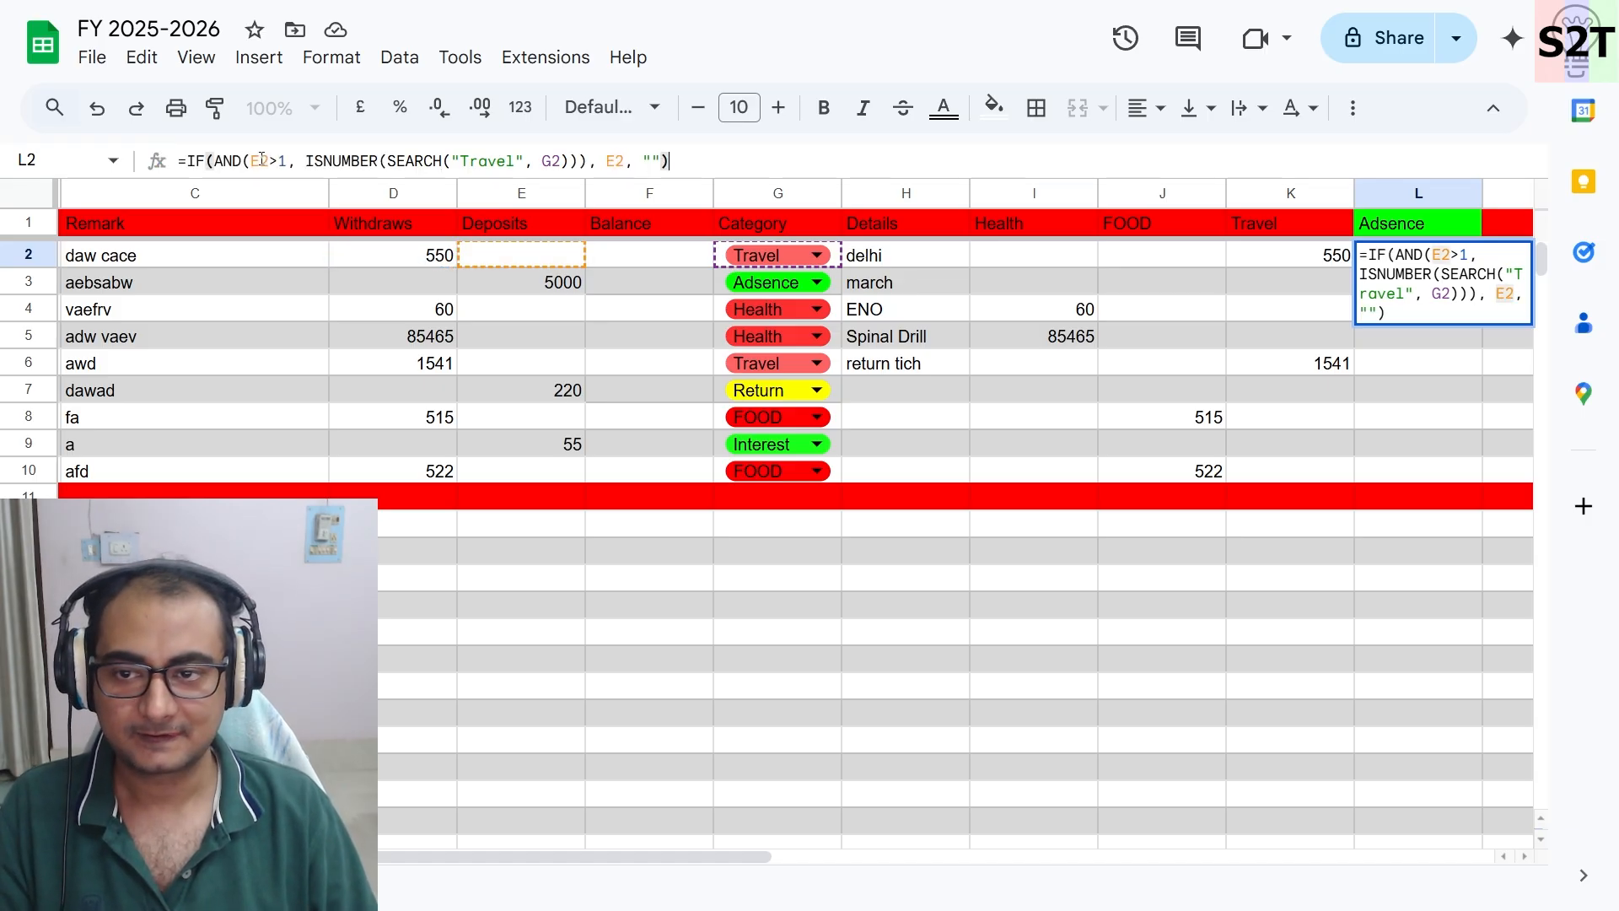
{"action": "key", "text": "Return"}
- Replace the search term in L2's formula with the header text Adsence and accept the suggested auto-fill down the column
{"action": "key", "text": "Up"}
{"action": "key", "text": "Up"}
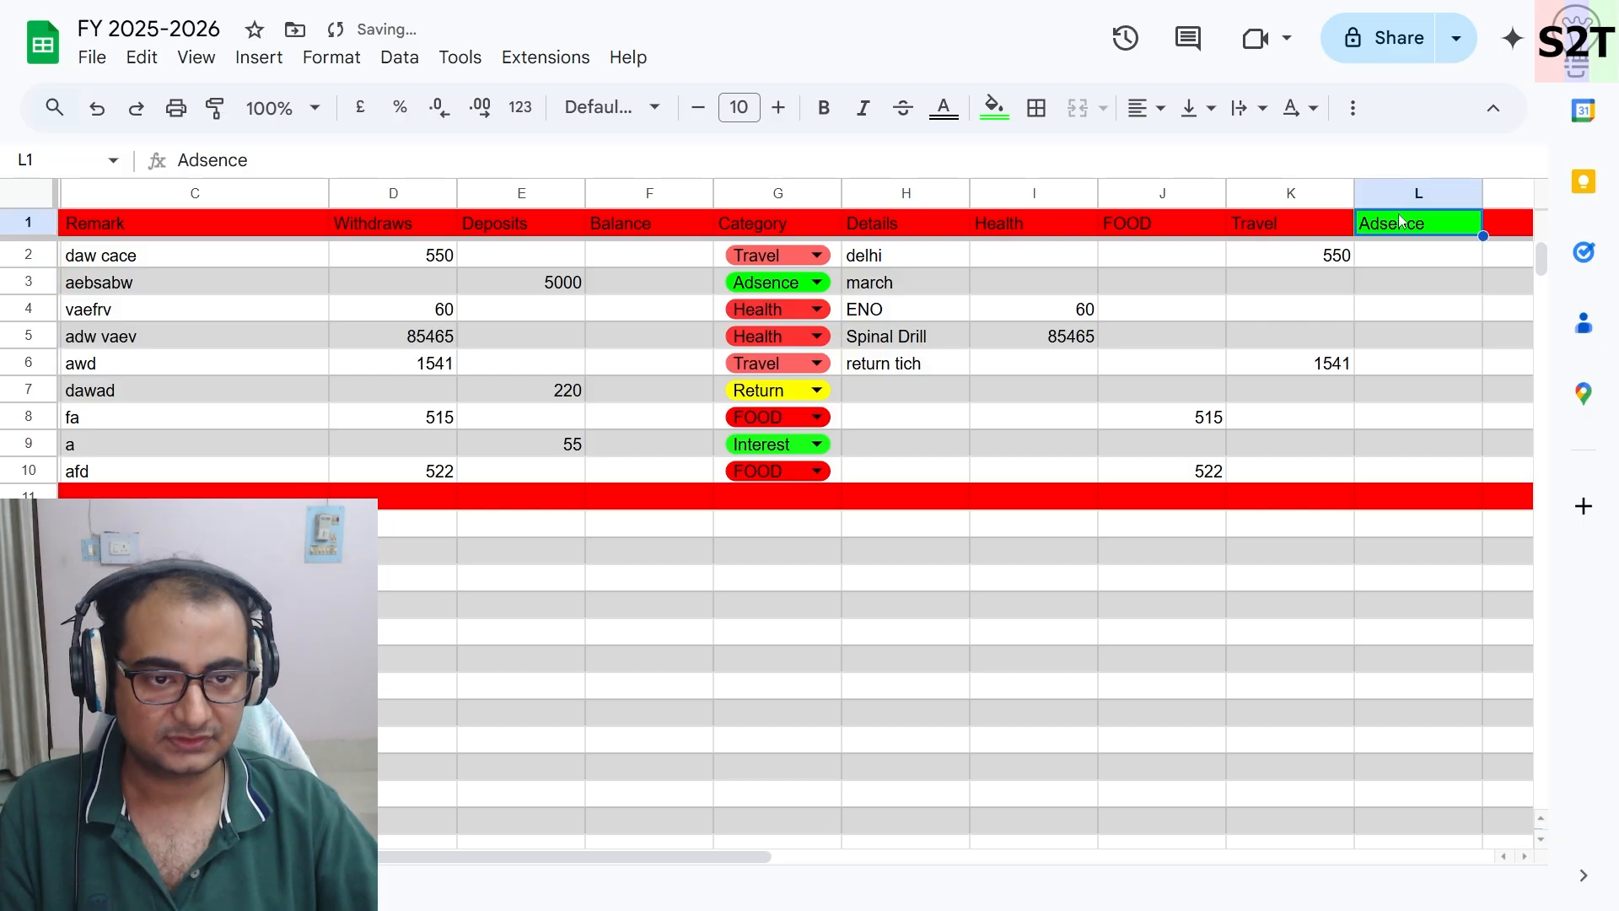
{"action": "double_click", "coordinate": [293, 164]}
{"action": "key", "text": "ctrl+c"}
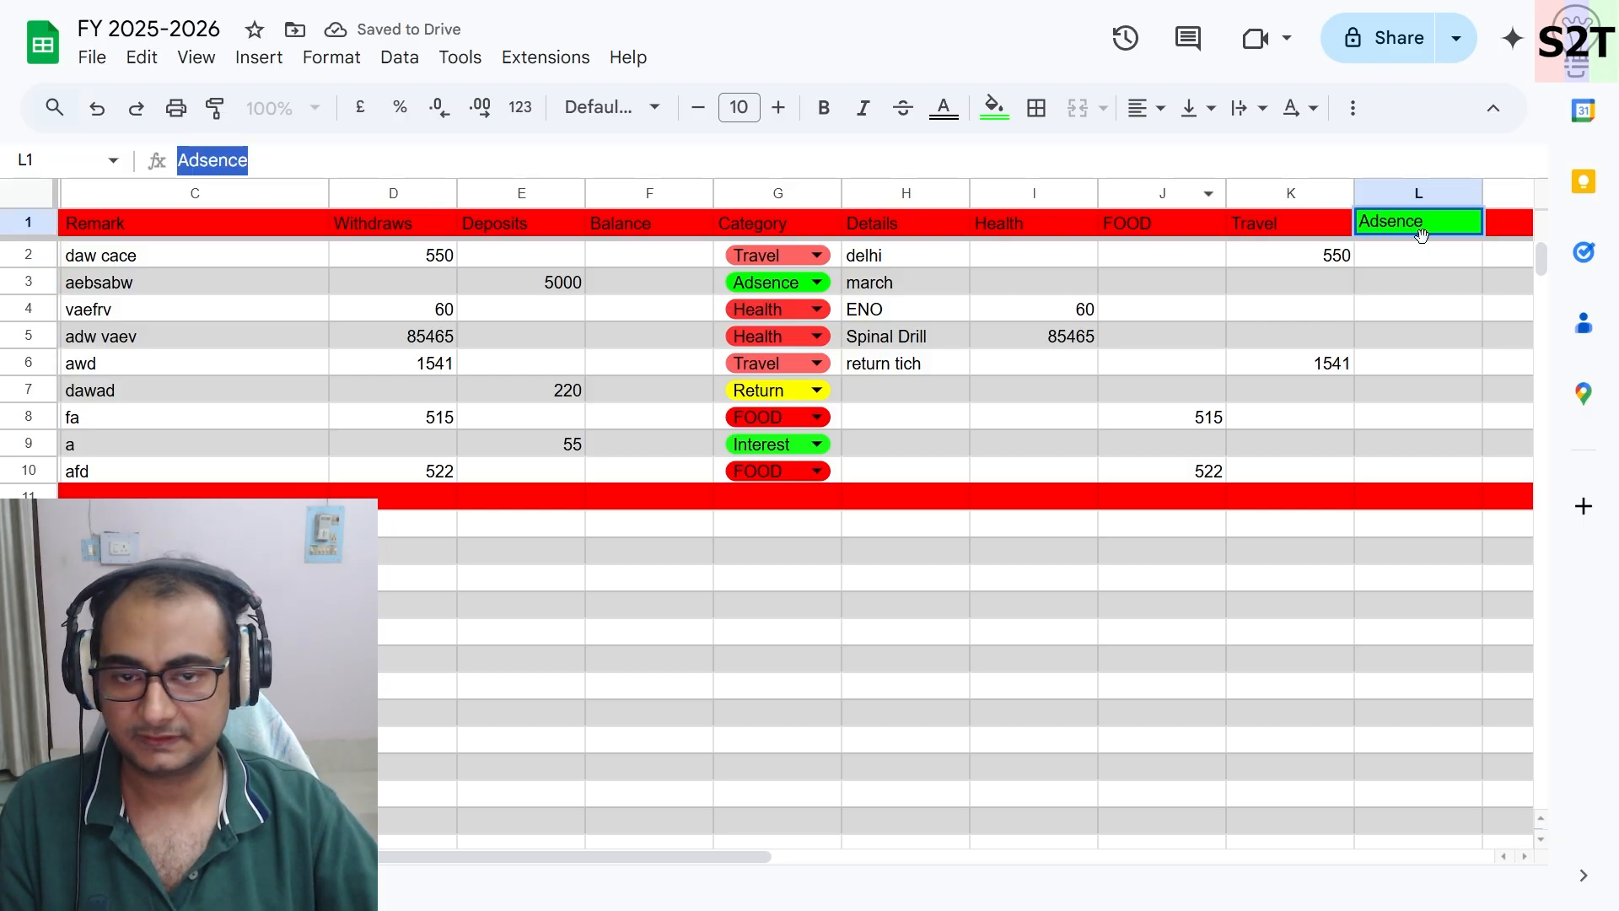
{"action": "left_click", "coordinate": [1450, 337]}
{"action": "left_click", "coordinate": [1423, 257]}
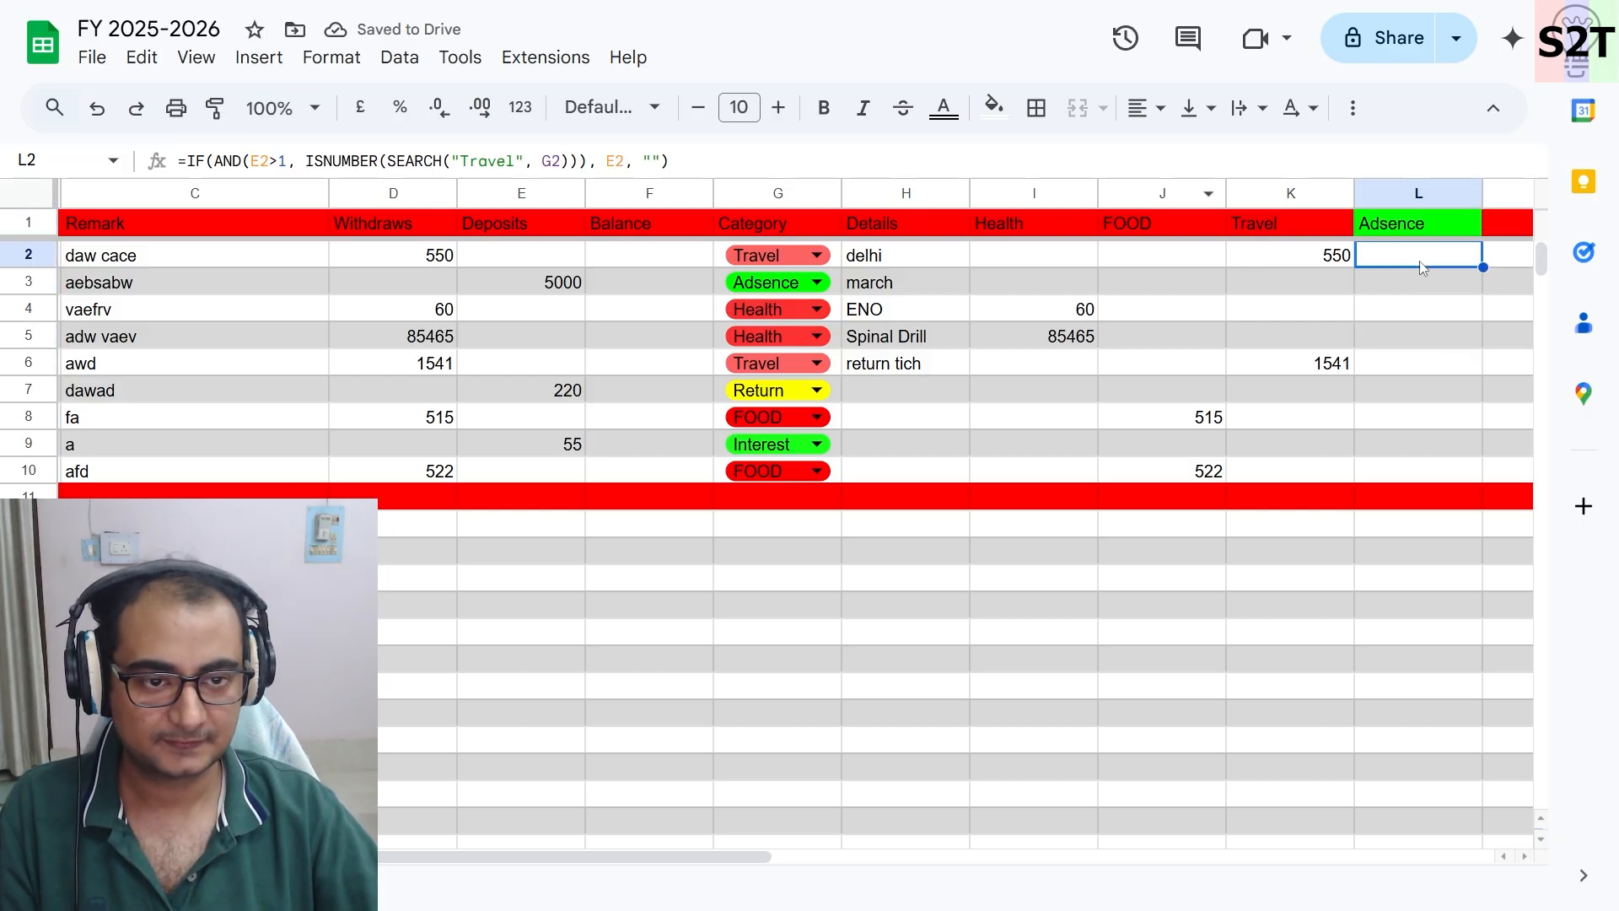
{"action": "left_click", "coordinate": [499, 160]}
{"action": "left_click_drag", "start_coordinate": [511, 163], "coordinate": [464, 161]}
{"action": "key", "text": "ctrl+v"}
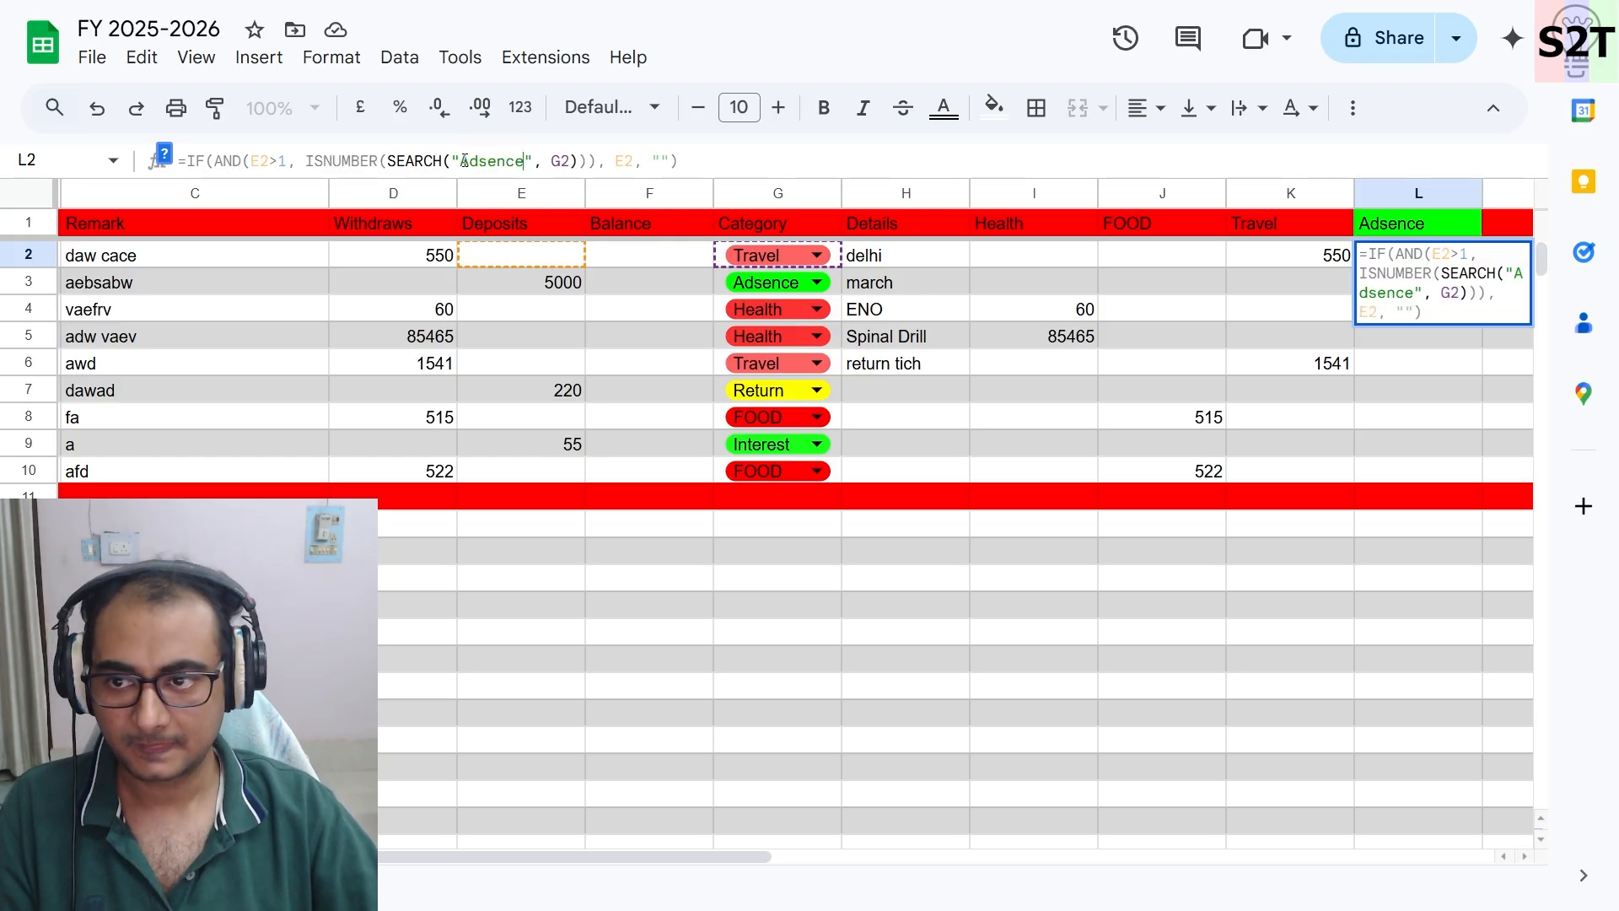
{"action": "key", "text": "Return"}
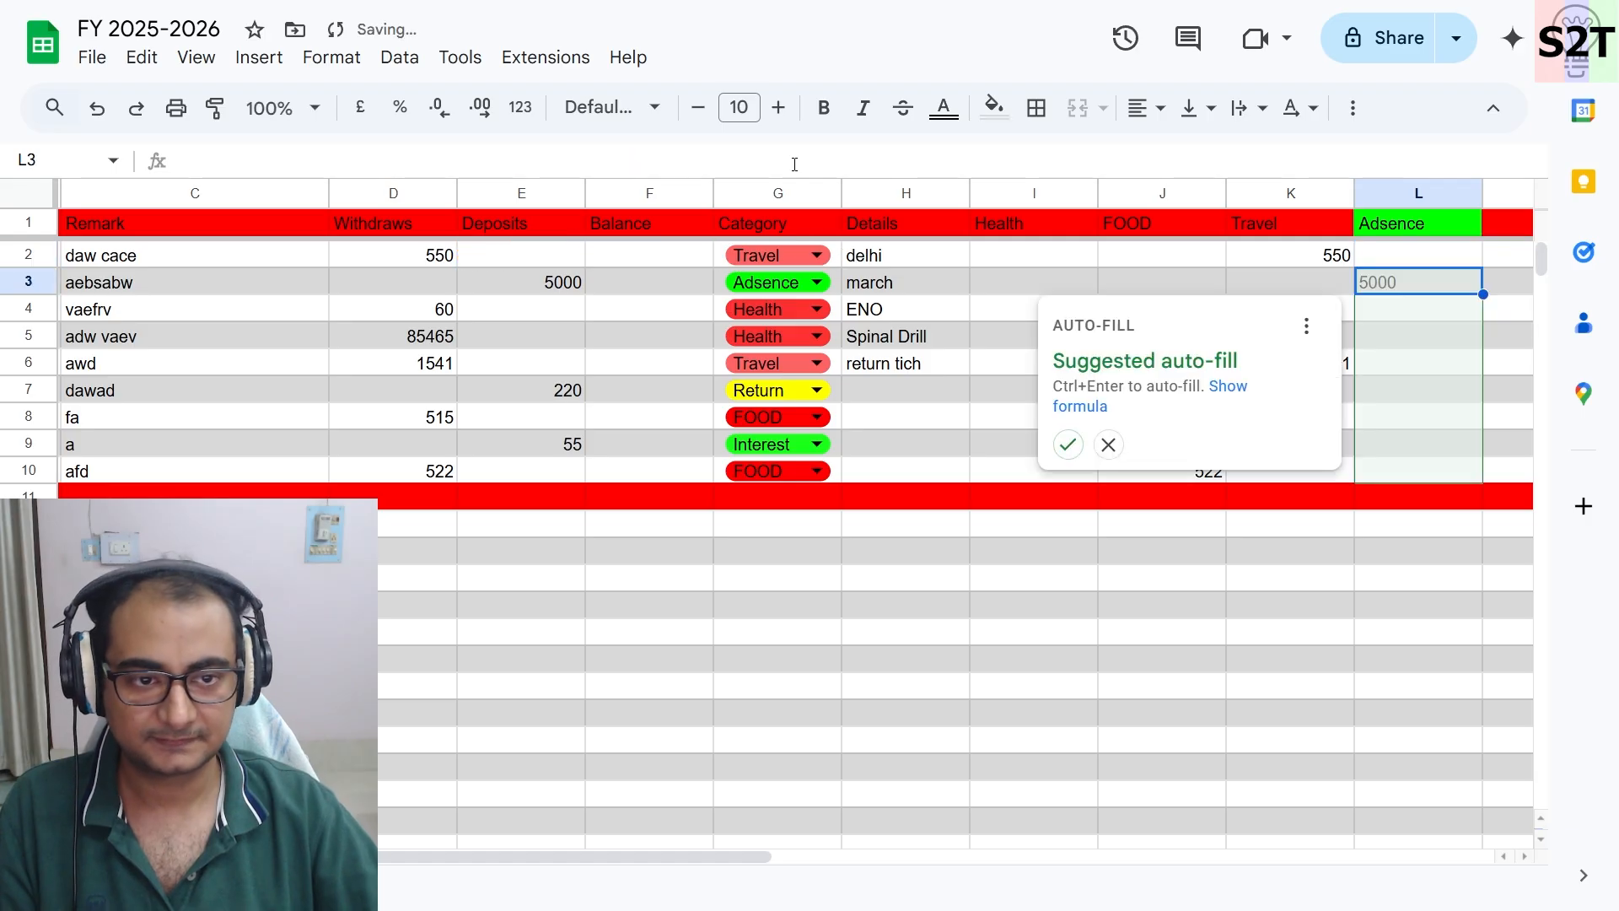
{"action": "left_click", "coordinate": [1068, 445]}
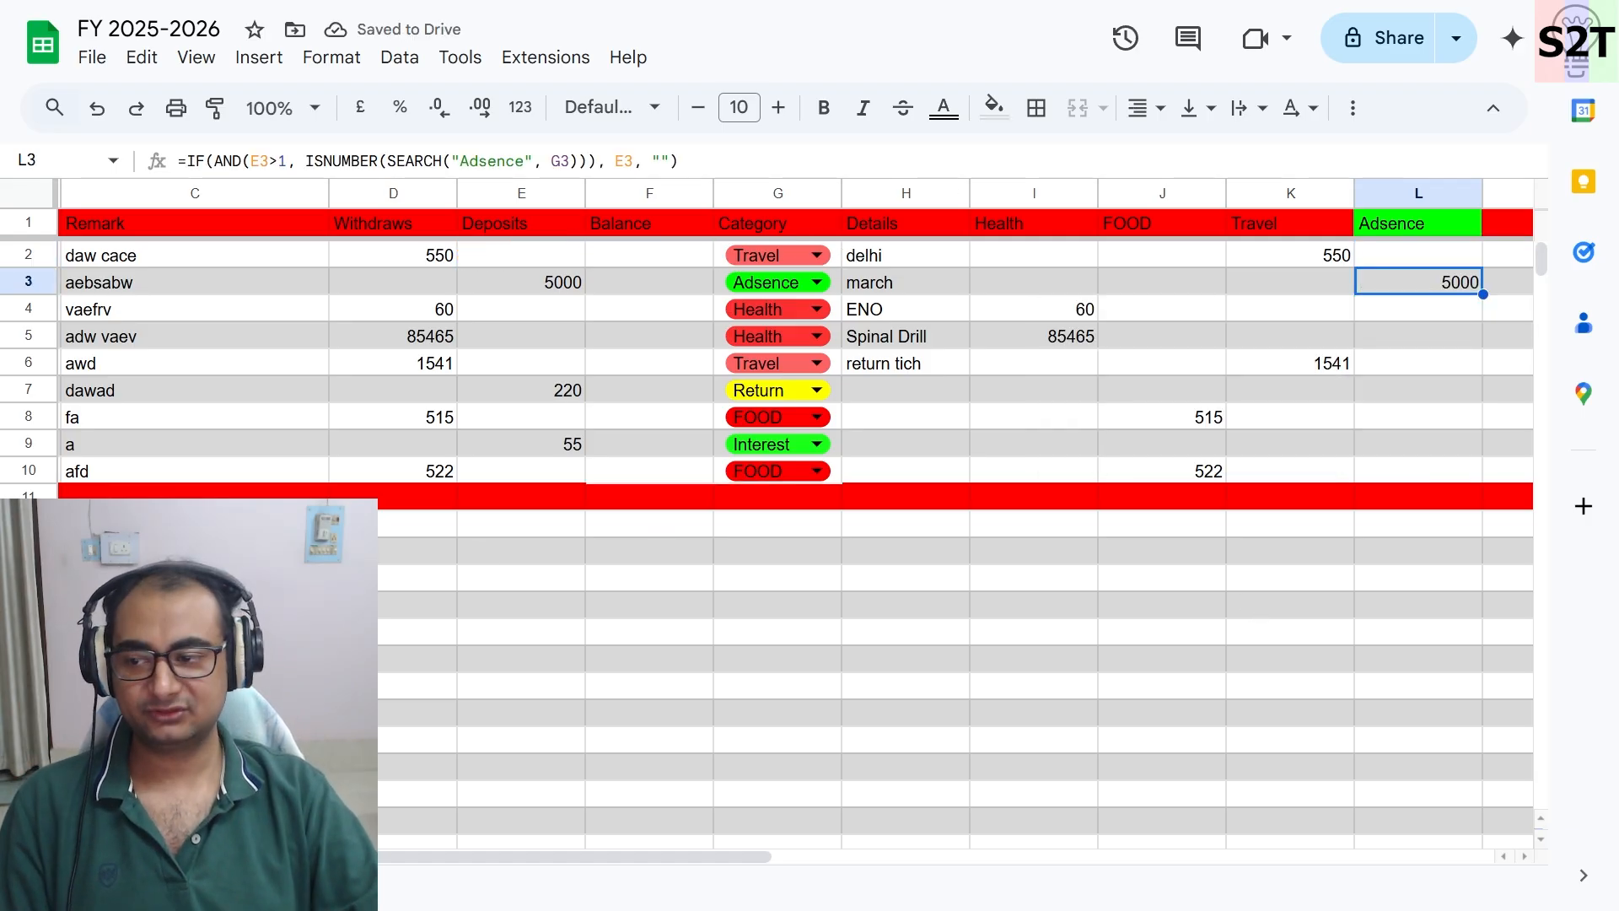
- Enter the remark da in column C of a new row below the separator
{"action": "left_click", "coordinate": [194, 551]}
{"action": "type", "text": "da"}
{"action": "key", "text": "Return"}
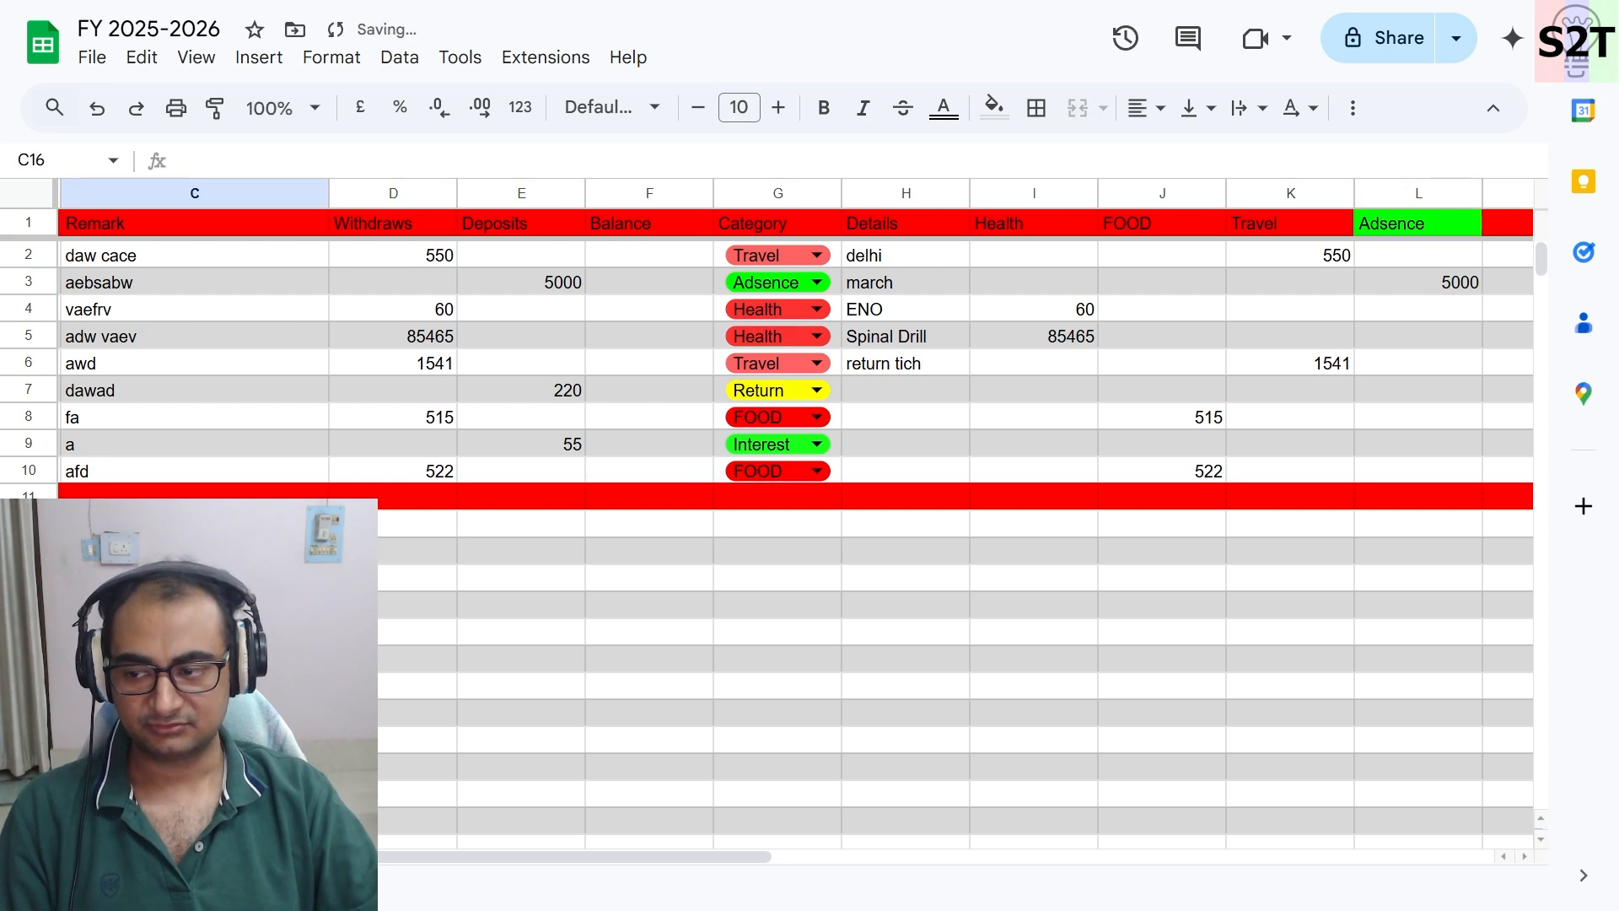
- Enter withdrawals 651561, 321, 5615, 5414561 and deposits 65151, 51, 654 in rows 12 to 18
{"action": "left_click", "coordinate": [405, 525]}
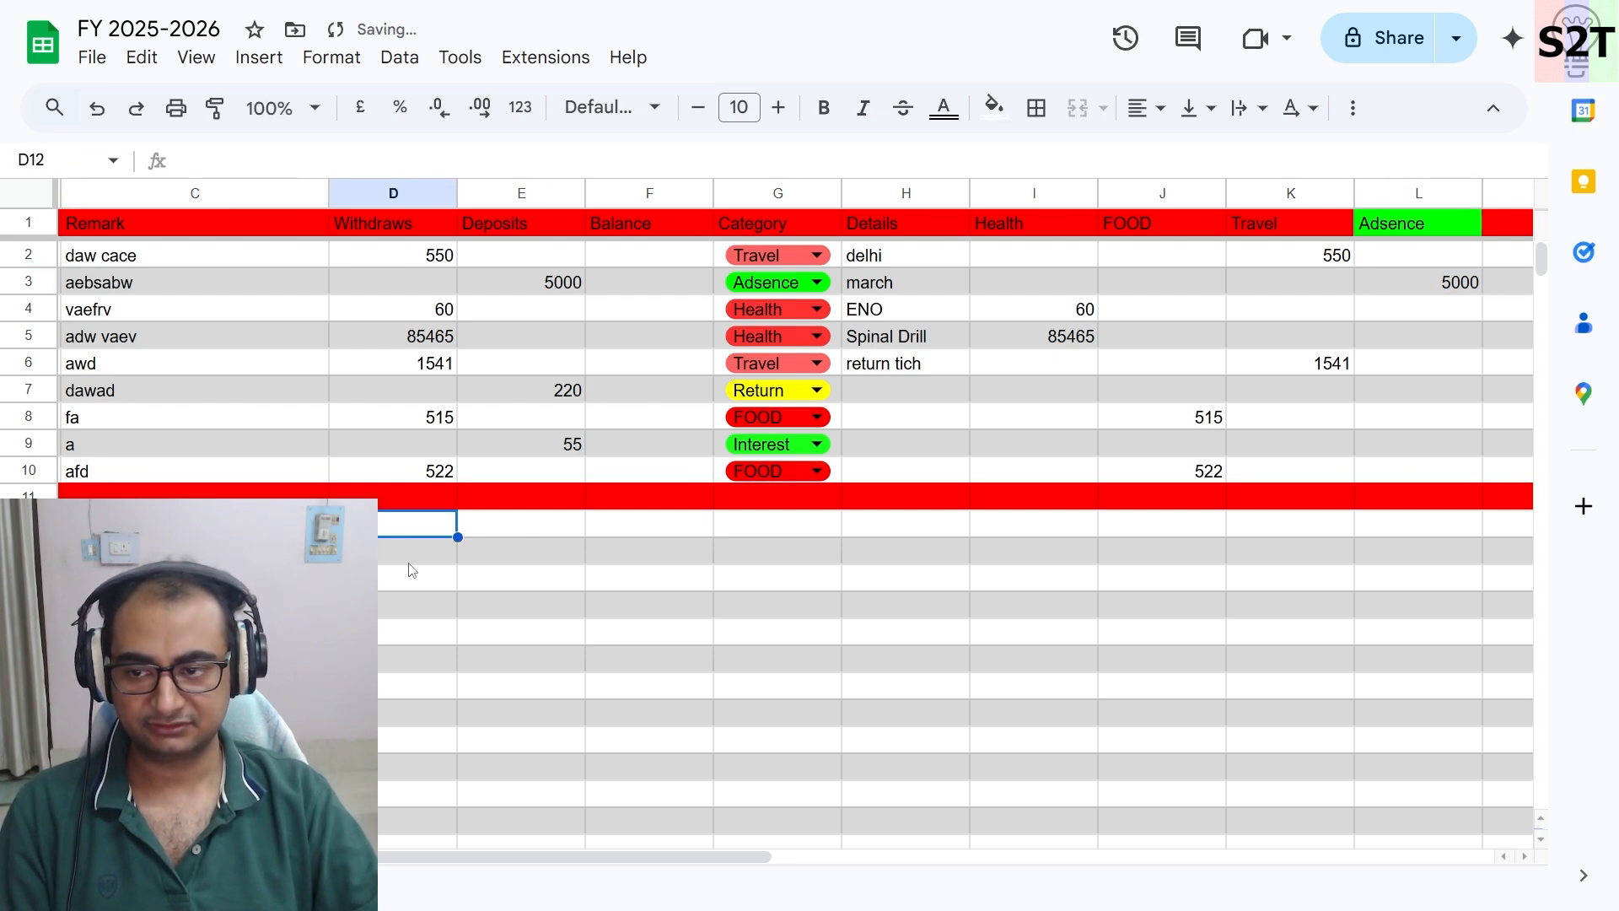
{"action": "type", "text": "651561"}
{"action": "left_click", "coordinate": [500, 567]}
{"action": "type", "text": "65151"}
{"action": "left_click", "coordinate": [403, 599]}
{"action": "type", "text": "321"}
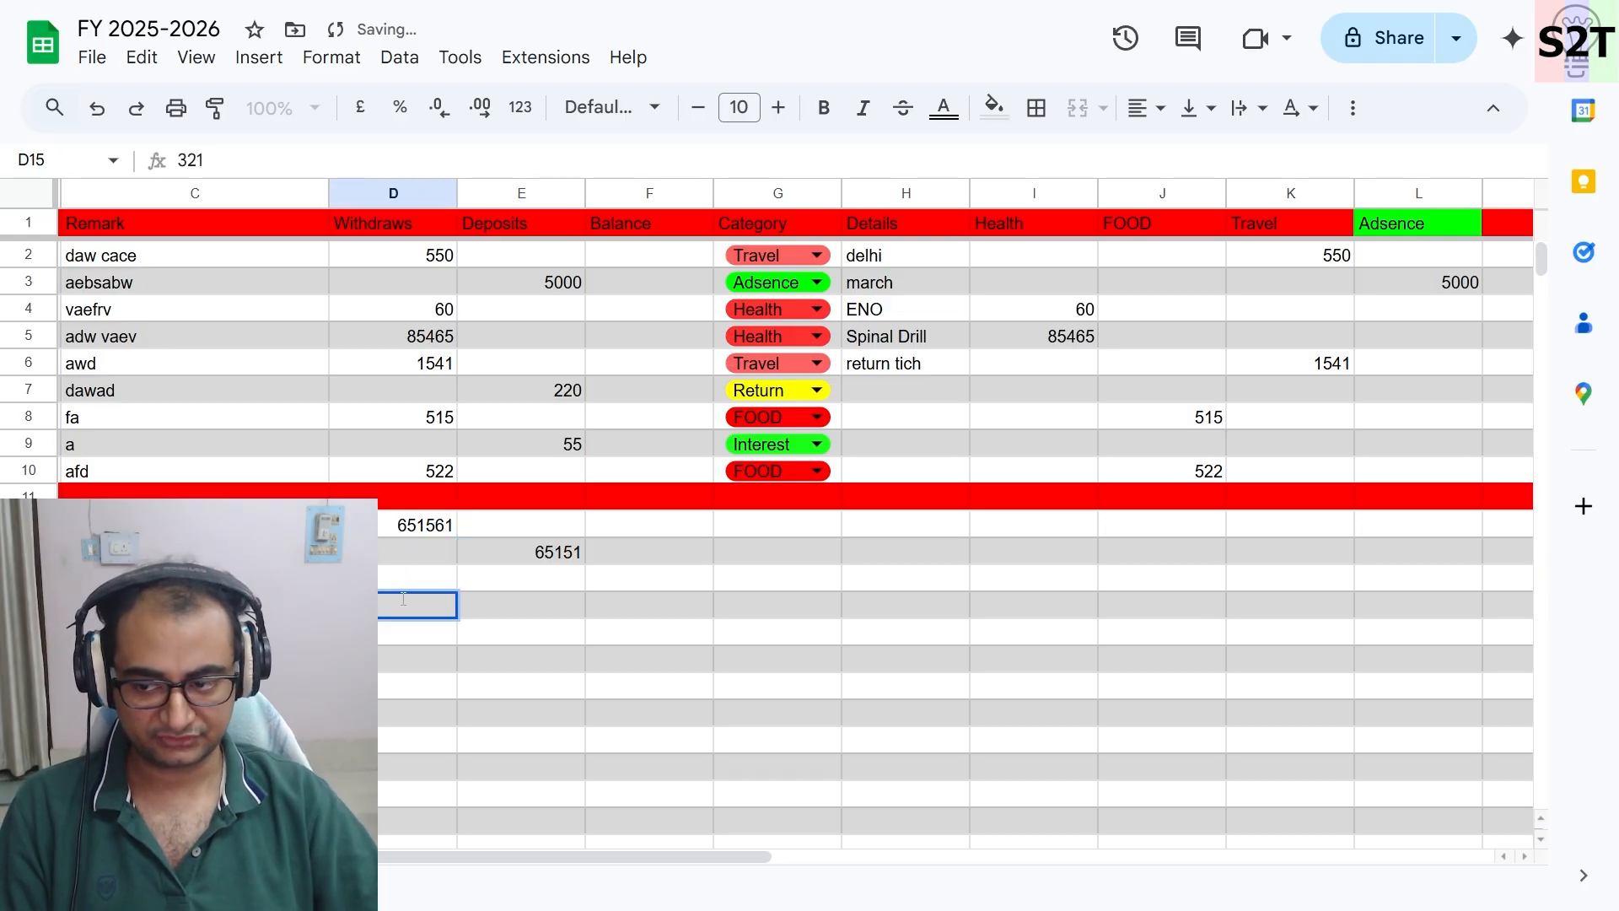
{"action": "left_click", "coordinate": [508, 634]}
{"action": "type", "text": "654"}
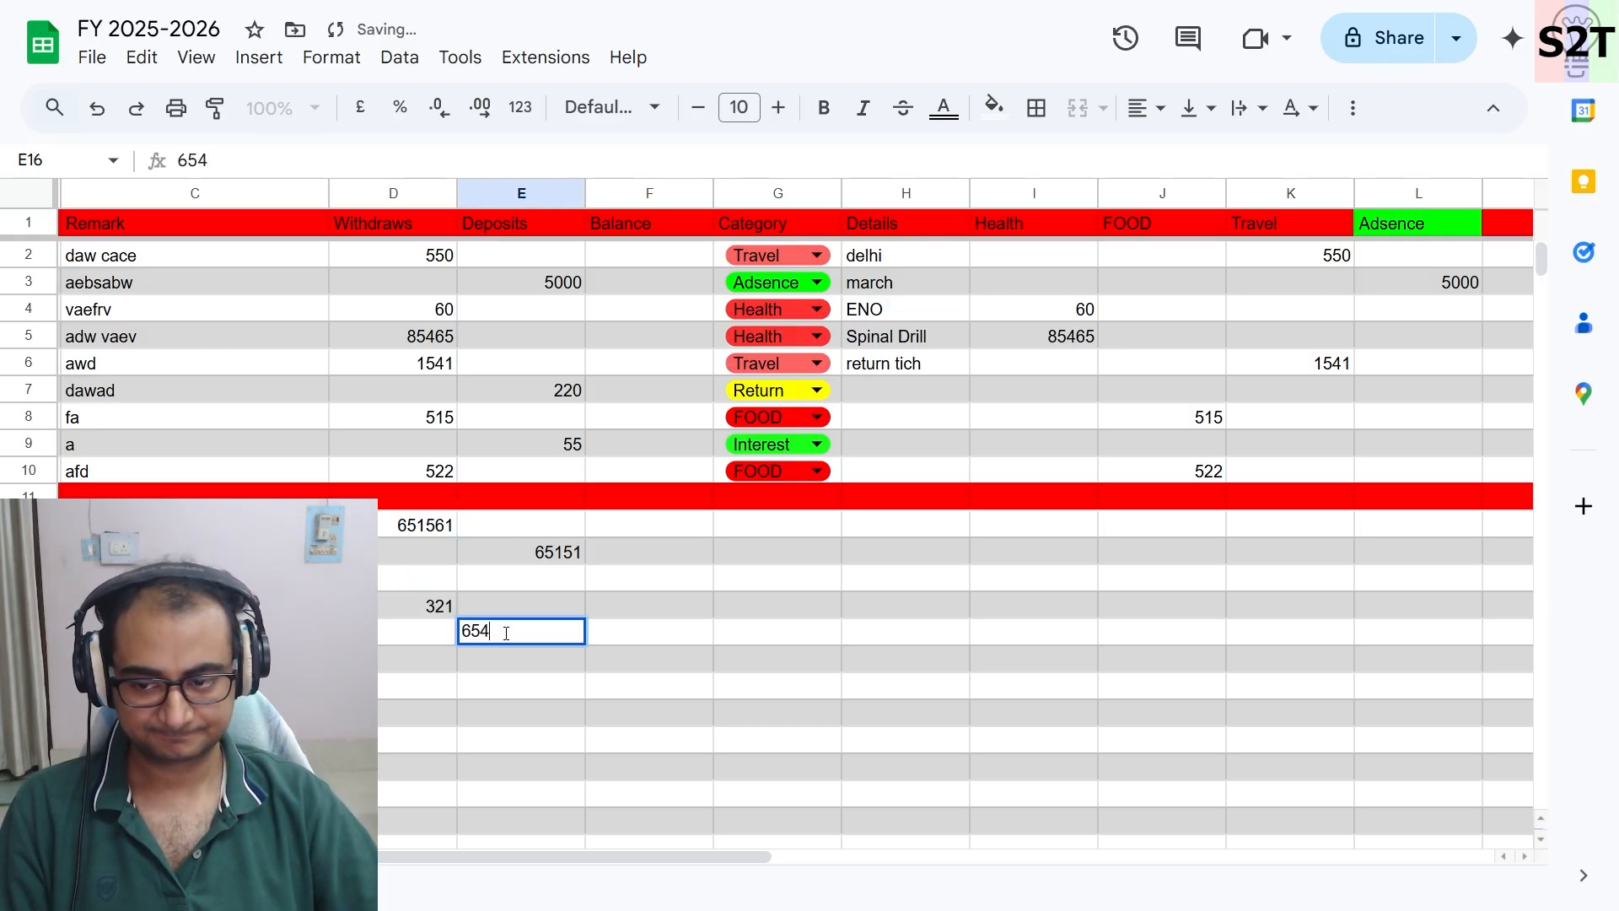
{"action": "left_click", "coordinate": [524, 580]}
{"action": "type", "text": "51"}
{"action": "left_click", "coordinate": [398, 687]}
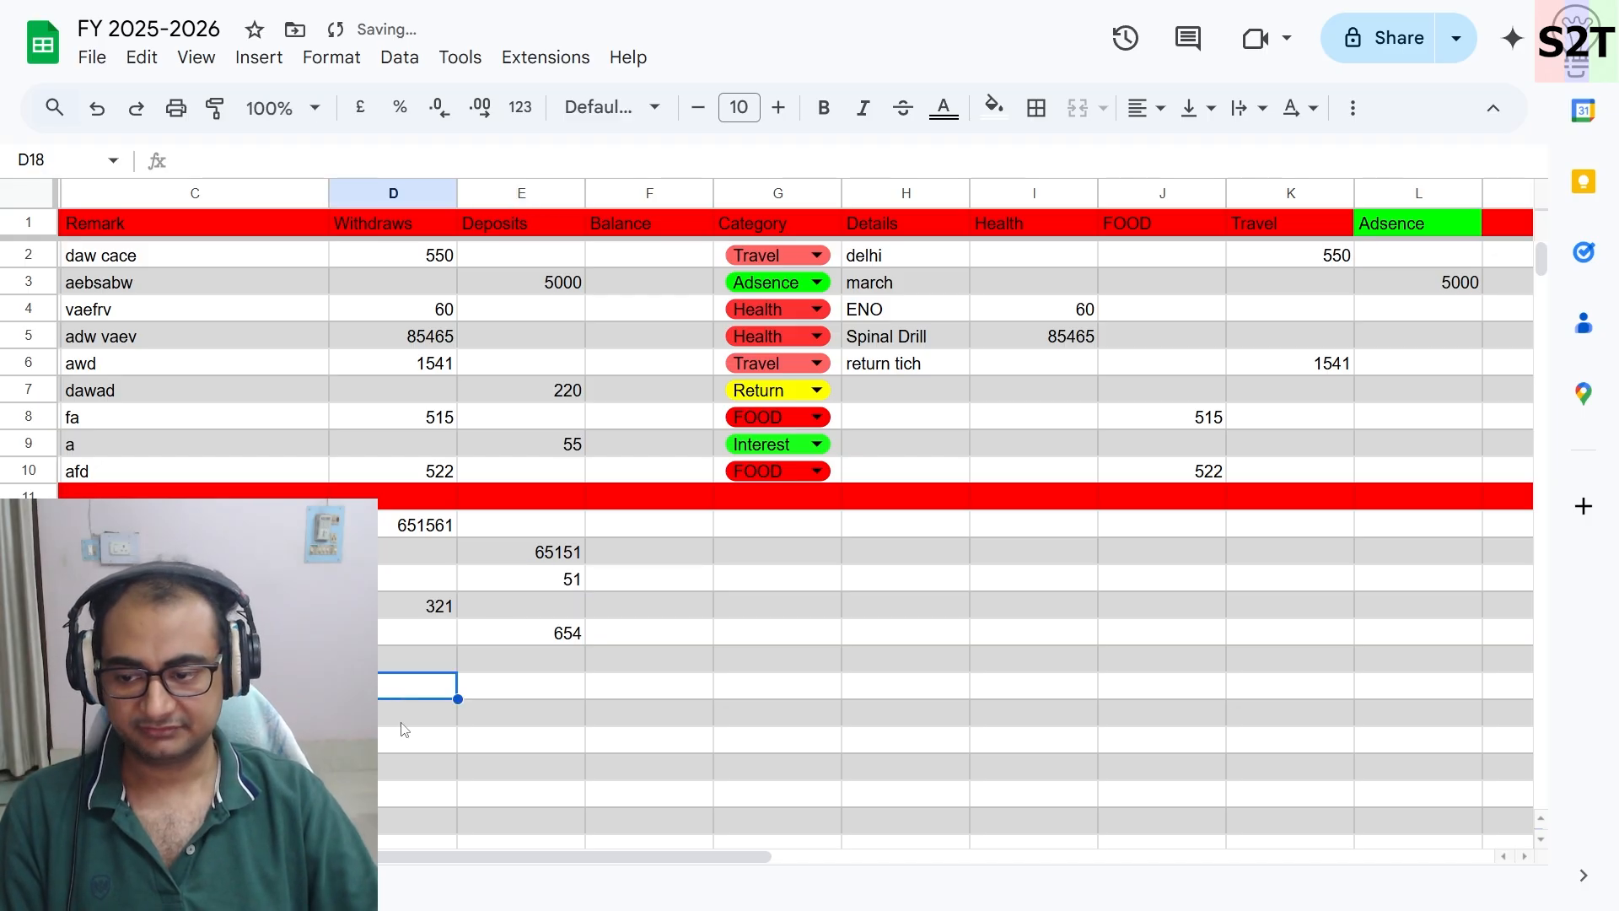
{"action": "type", "text": "5414561"}
{"action": "left_click", "coordinate": [439, 660]}
{"action": "type", "text": "5615"}
- Copy the FOOD category dropdown from G10 down through G19
{"action": "left_click", "coordinate": [866, 526]}
{"action": "left_click", "coordinate": [817, 472]}
{"action": "left_click", "coordinate": [881, 444]}
{"action": "left_click", "coordinate": [830, 474]}
{"action": "left_click_drag", "start_coordinate": [841, 483], "coordinate": [824, 716]}
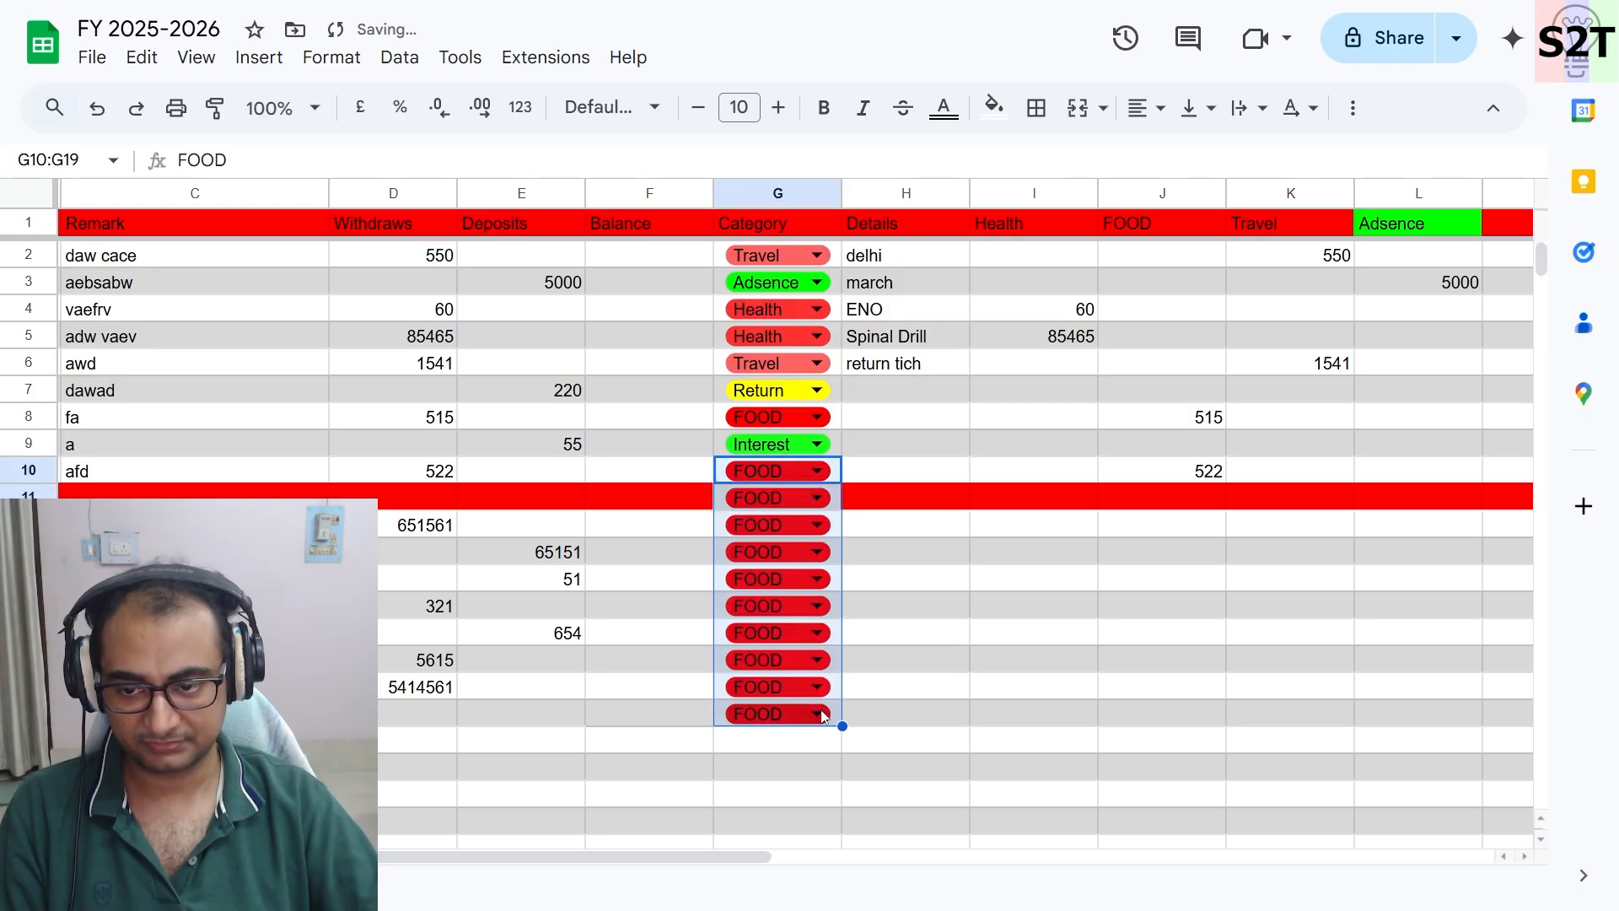
- Clear the category dropdown from the red separator row 11
{"action": "left_click", "coordinate": [1008, 633]}
{"action": "left_click", "coordinate": [664, 506]}
{"action": "left_click_drag", "start_coordinate": [714, 509], "coordinate": [928, 504]}
{"action": "left_click", "coordinate": [1033, 551]}
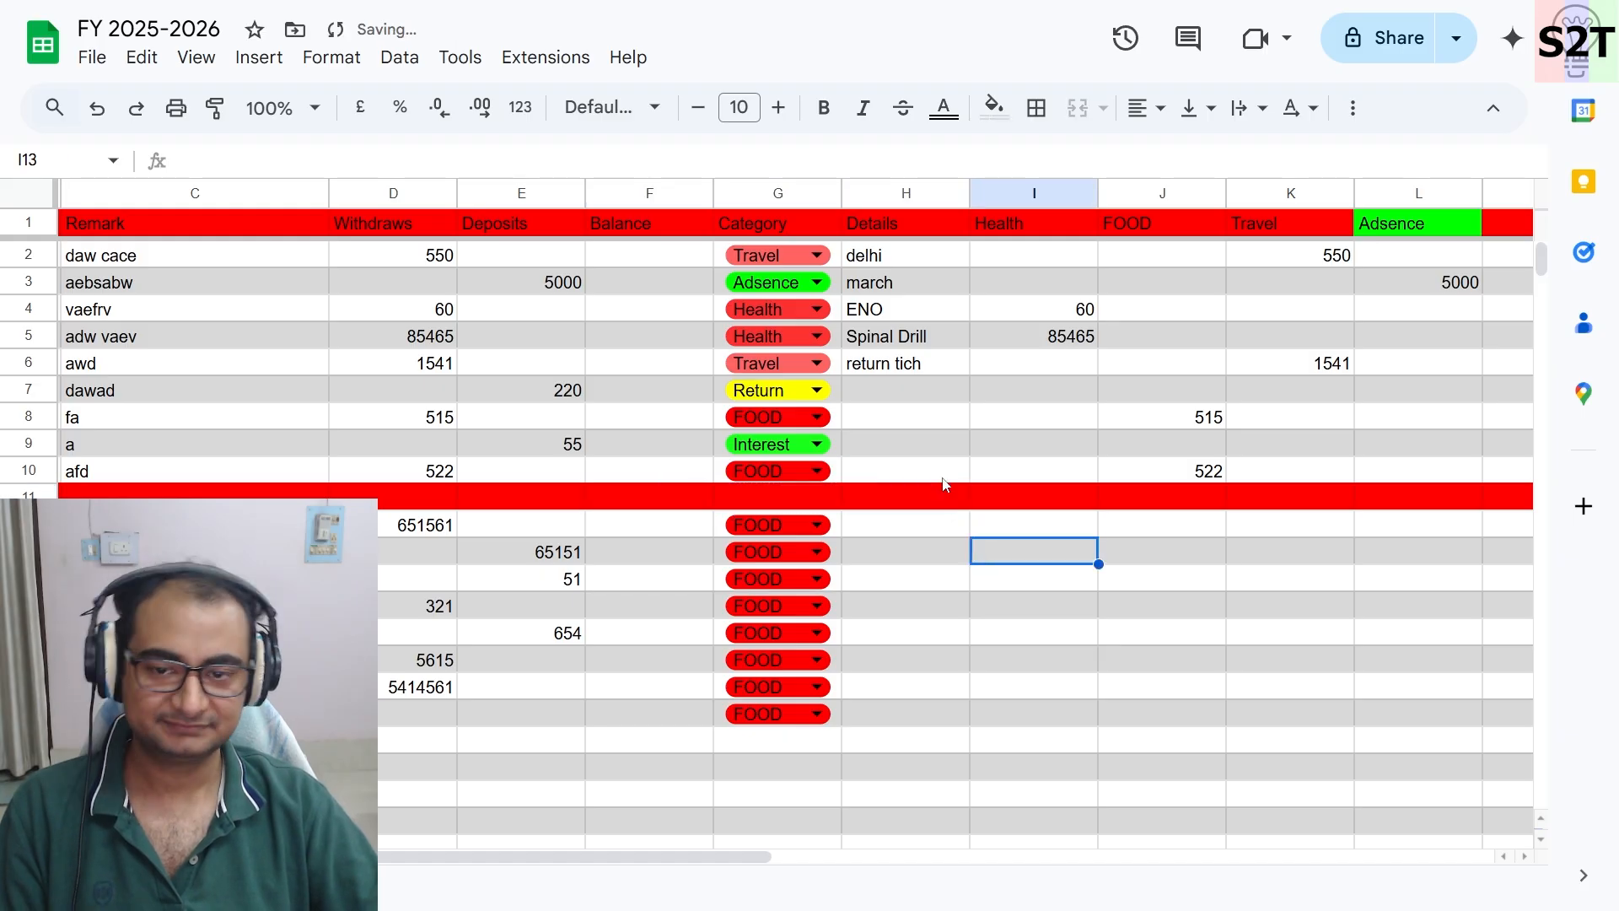
- Extend the Health, FOOD, Travel and Adsence formulas from row 10 down to row 20
{"action": "left_click", "coordinate": [1035, 477]}
{"action": "scroll", "coordinate": [1095, 470], "scroll_direction": "right", "scroll_amount": 3}
{"action": "left_click", "coordinate": [1223, 459], "text": "shift"}
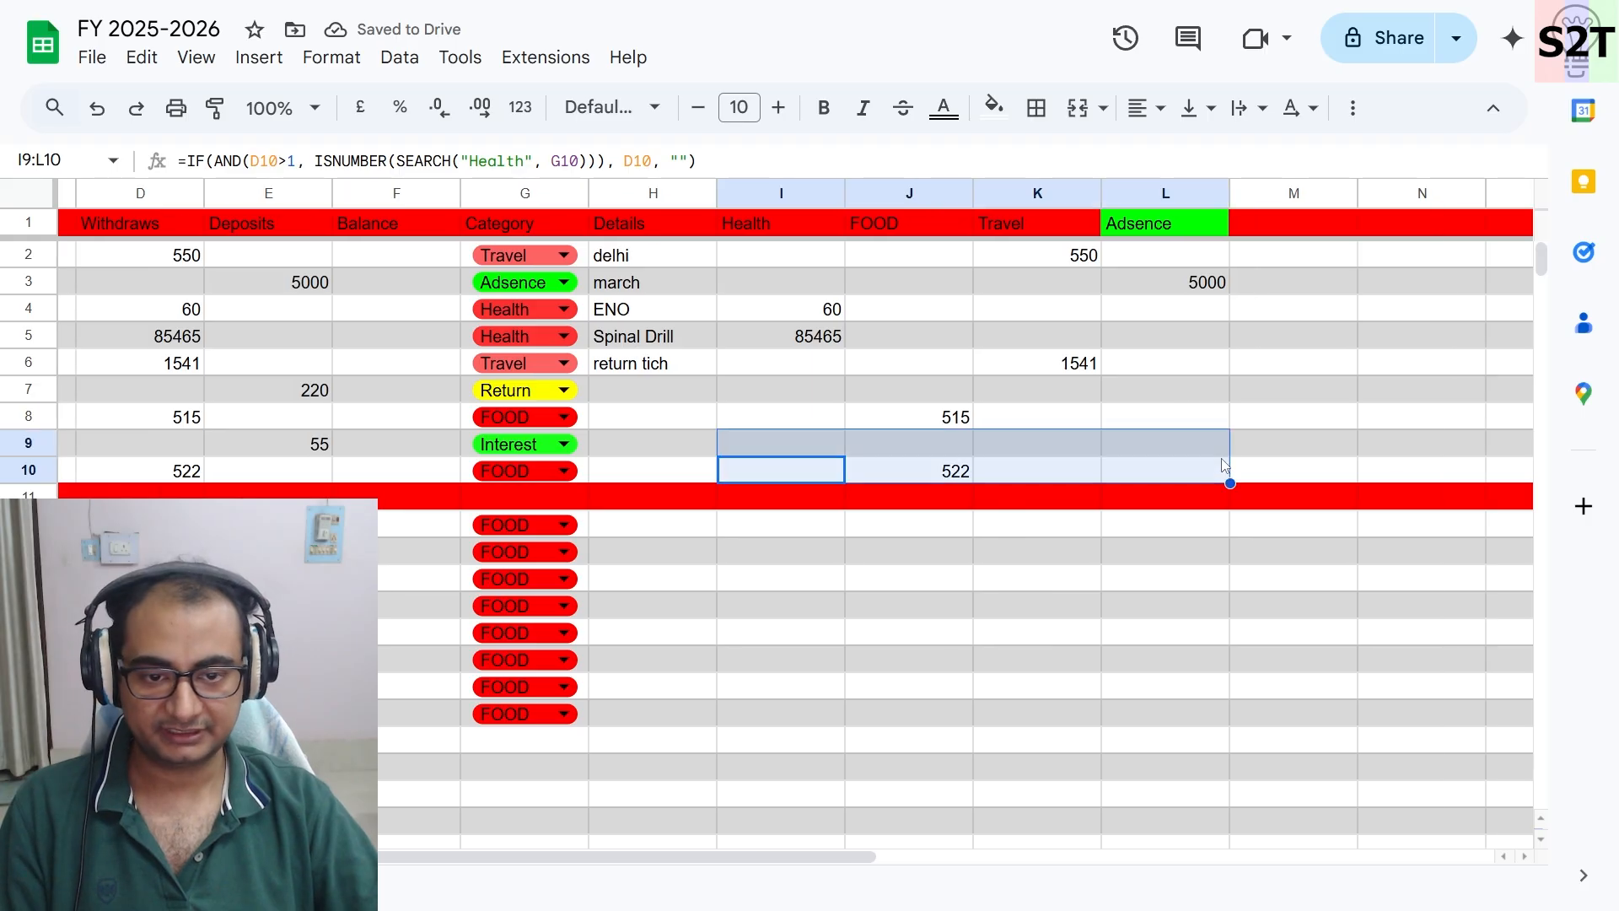
{"action": "left_click", "coordinate": [1207, 563]}
{"action": "left_click", "coordinate": [763, 469]}
{"action": "left_click", "coordinate": [1214, 472], "text": "shift"}
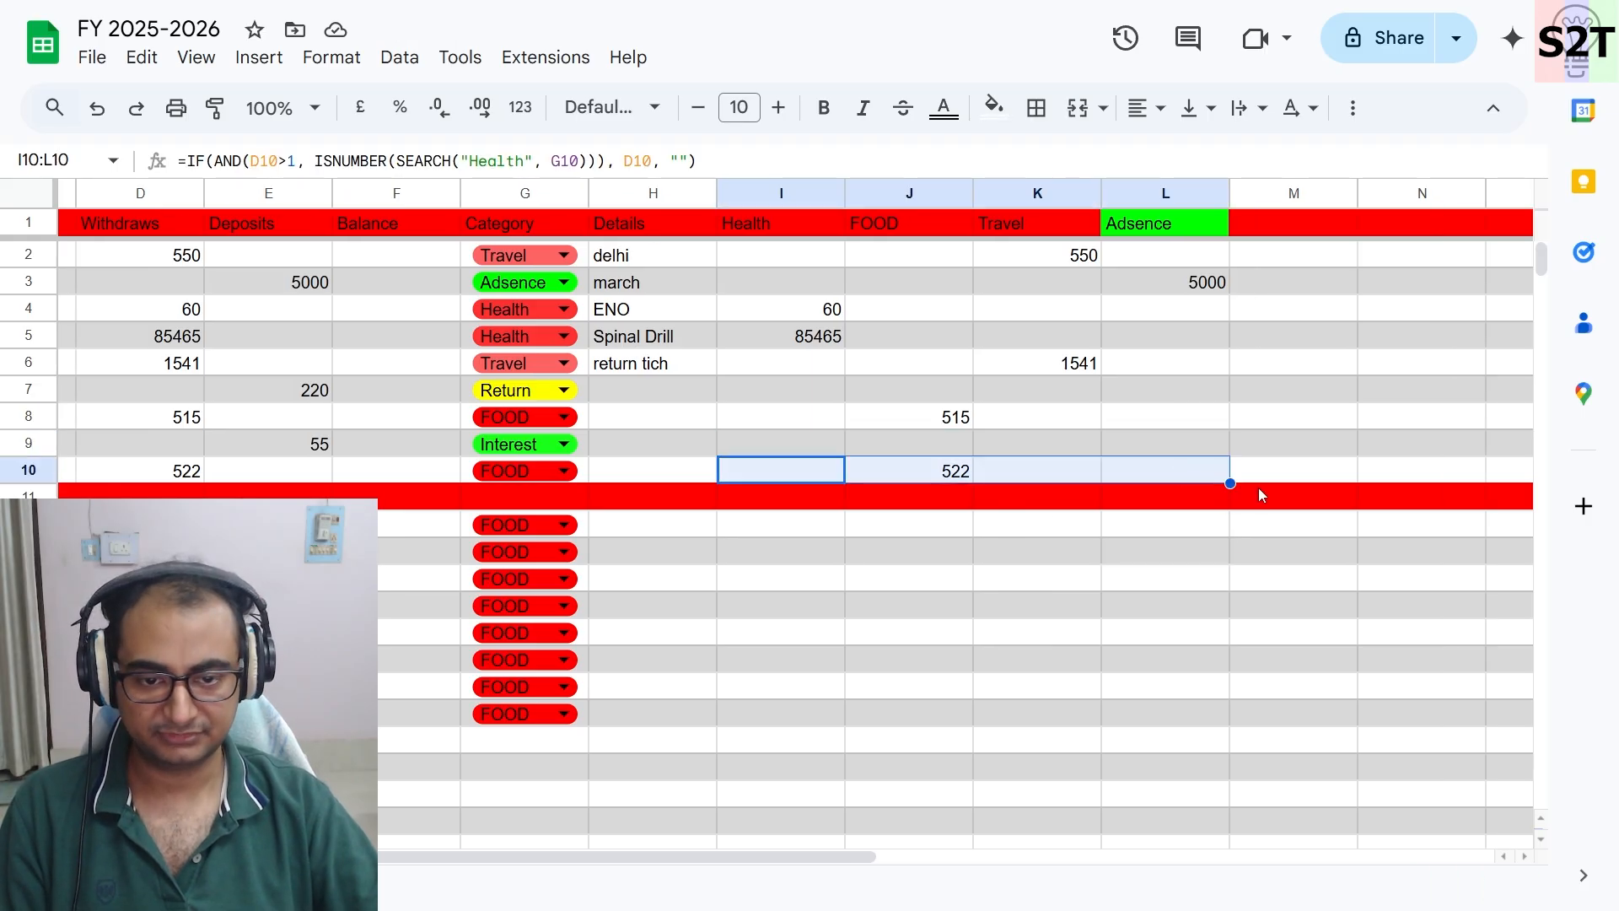
{"action": "left_click_drag", "start_coordinate": [1230, 482], "coordinate": [1203, 751]}
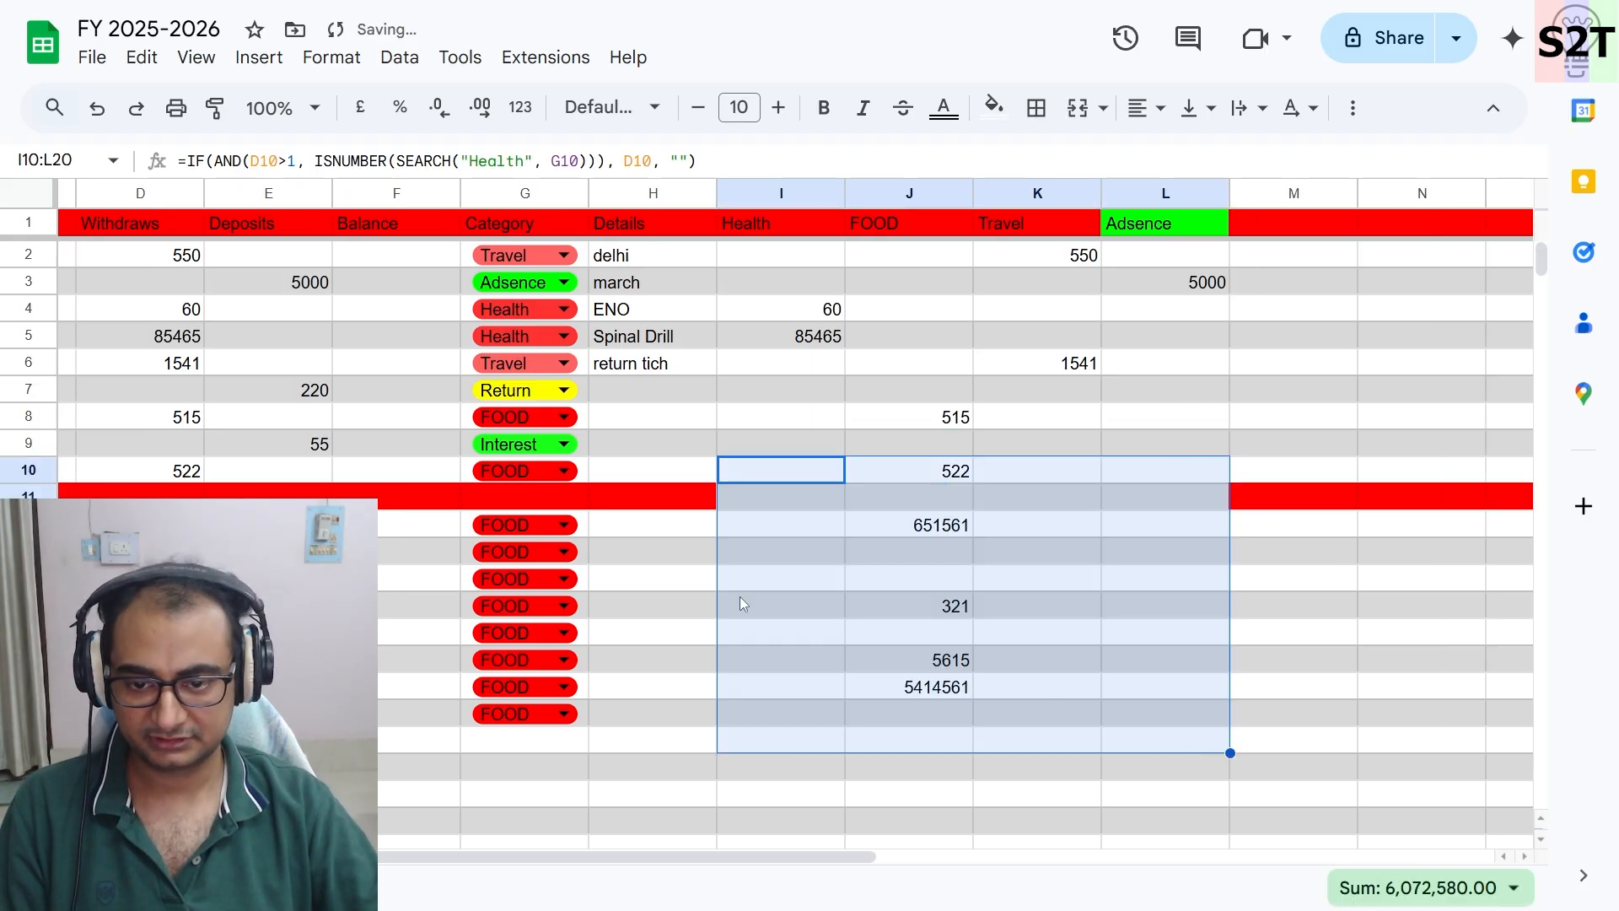
- Fill row 11 from the Details column to column M with red
{"action": "left_click", "coordinate": [666, 498]}
{"action": "left_click", "coordinate": [1269, 499], "text": "shift"}
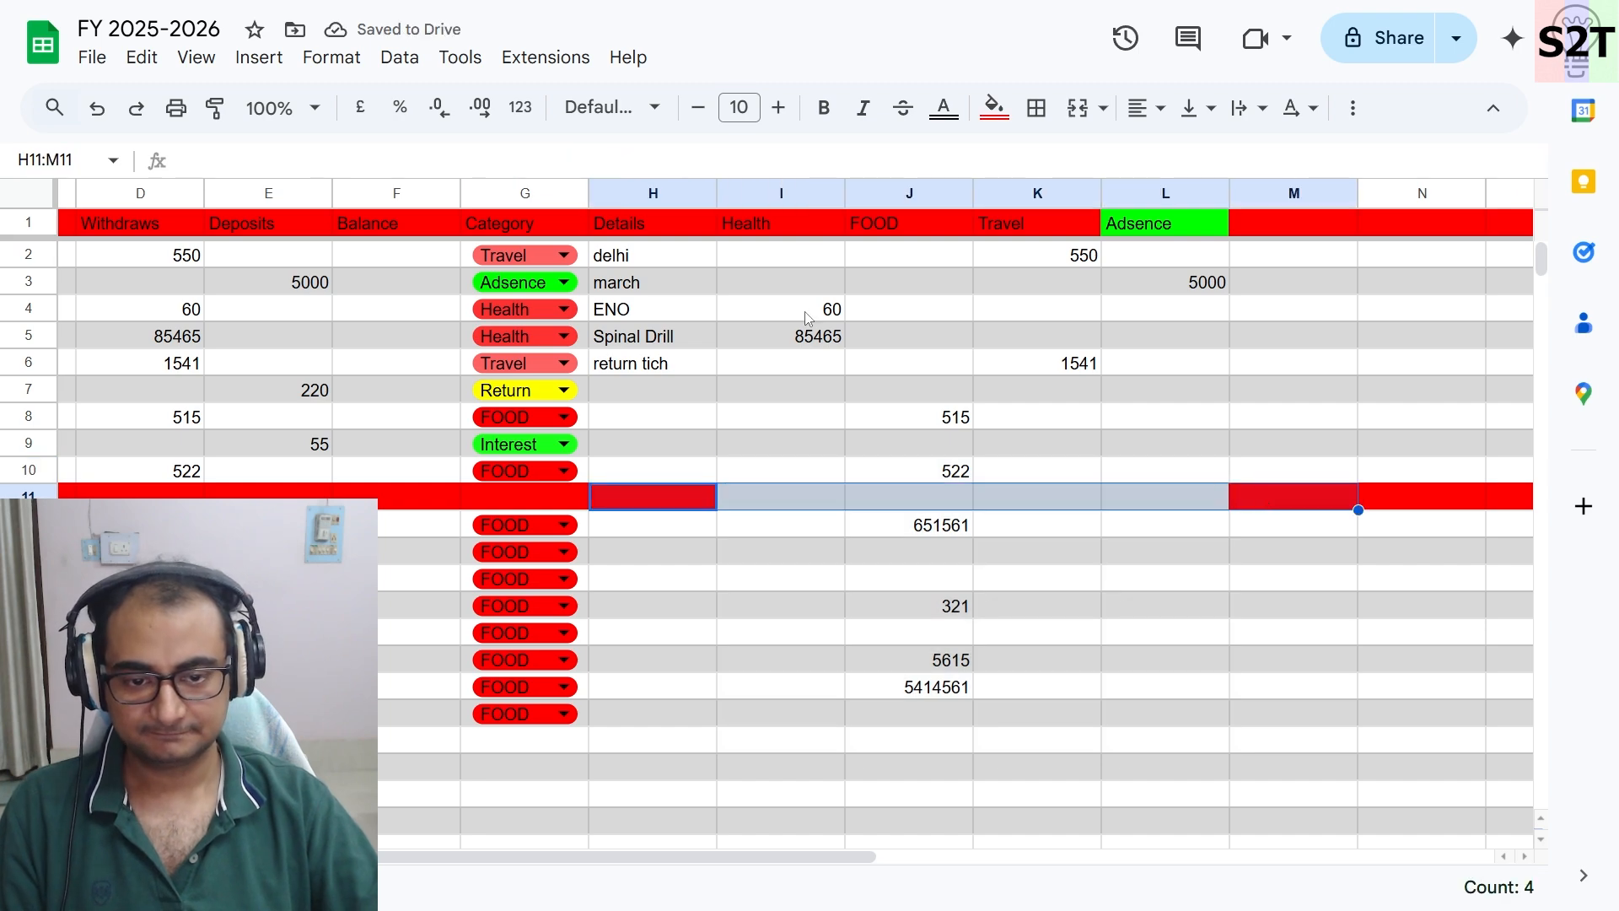
{"action": "left_click", "coordinate": [995, 107]}
{"action": "left_click", "coordinate": [1029, 221]}
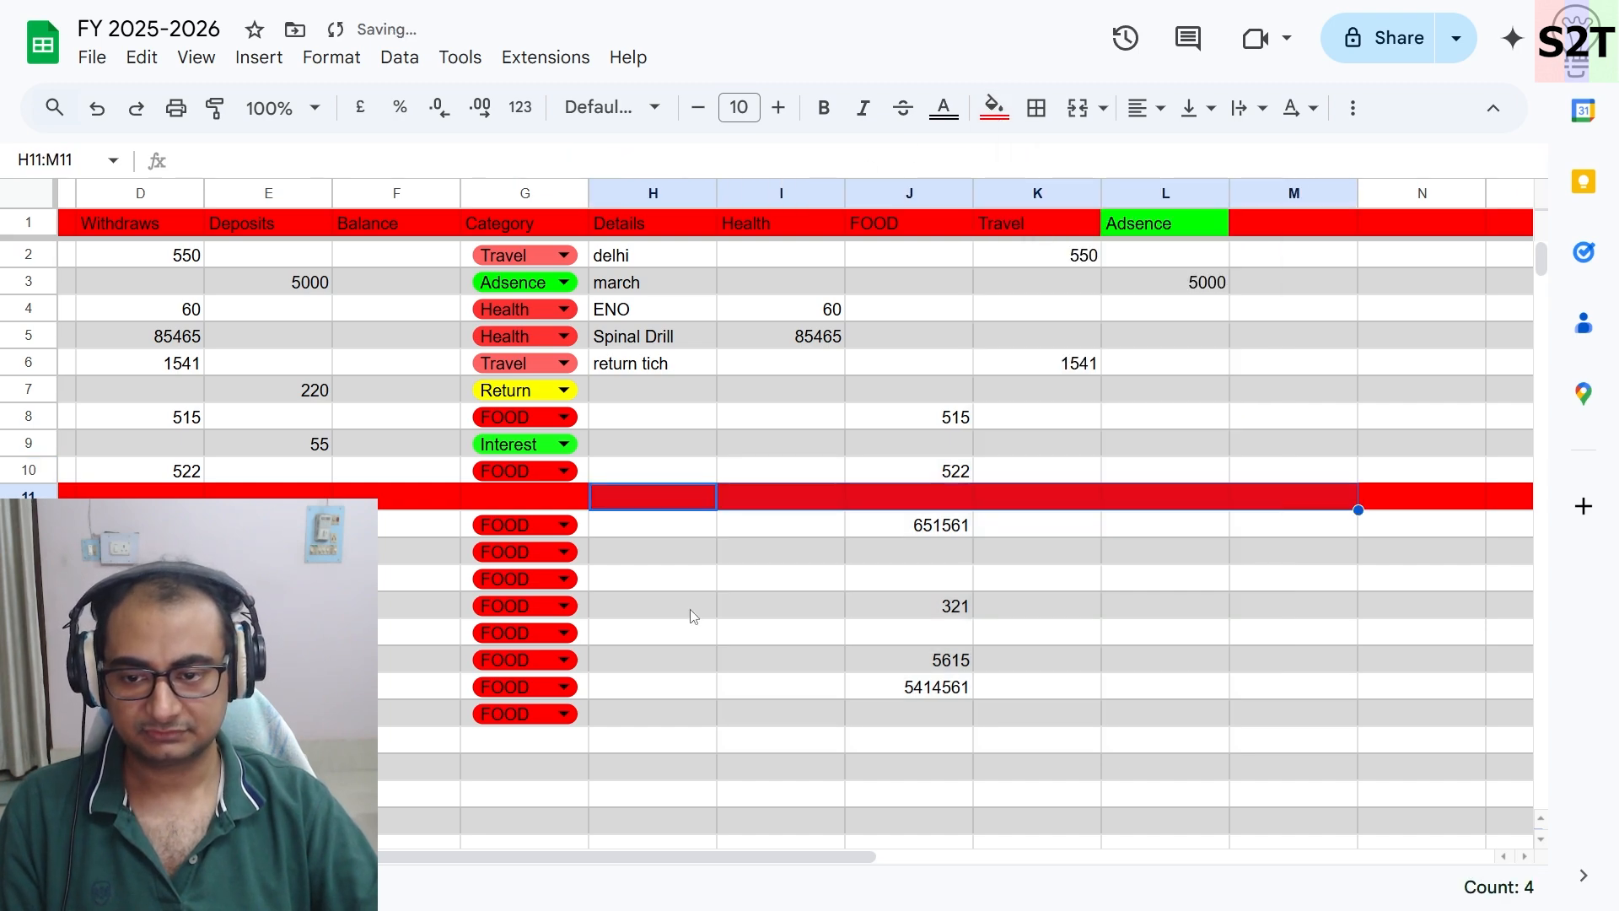
- Set the category in G13 to Adsence
{"action": "left_click", "coordinate": [712, 605]}
{"action": "scroll", "coordinate": [766, 605], "scroll_direction": "left", "scroll_amount": 3}
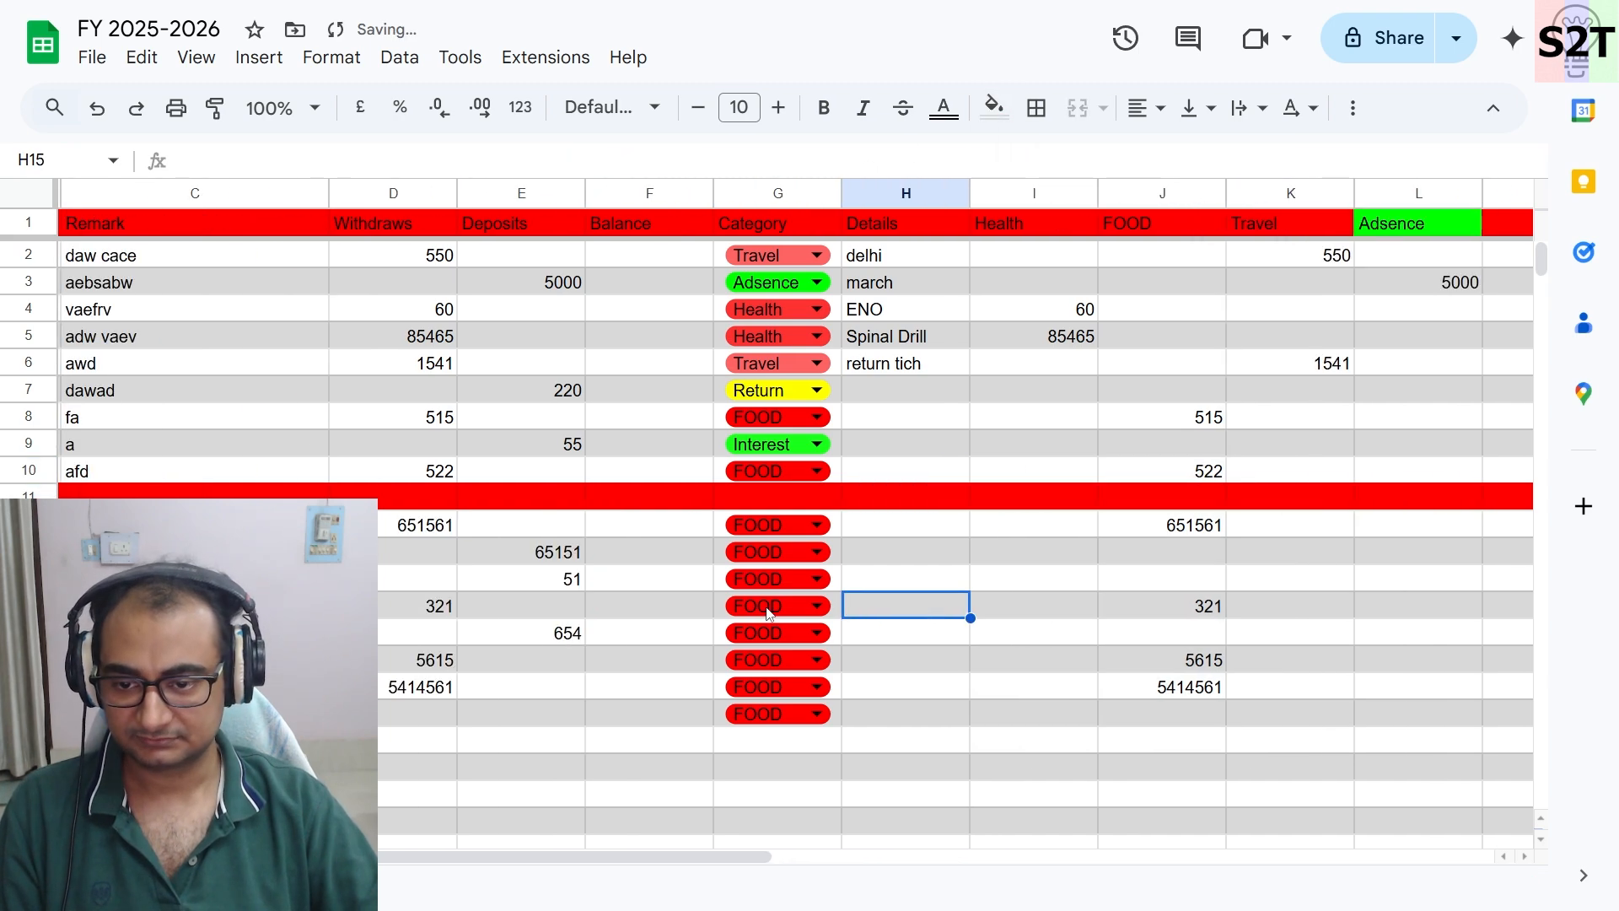
{"action": "left_click", "coordinate": [769, 560]}
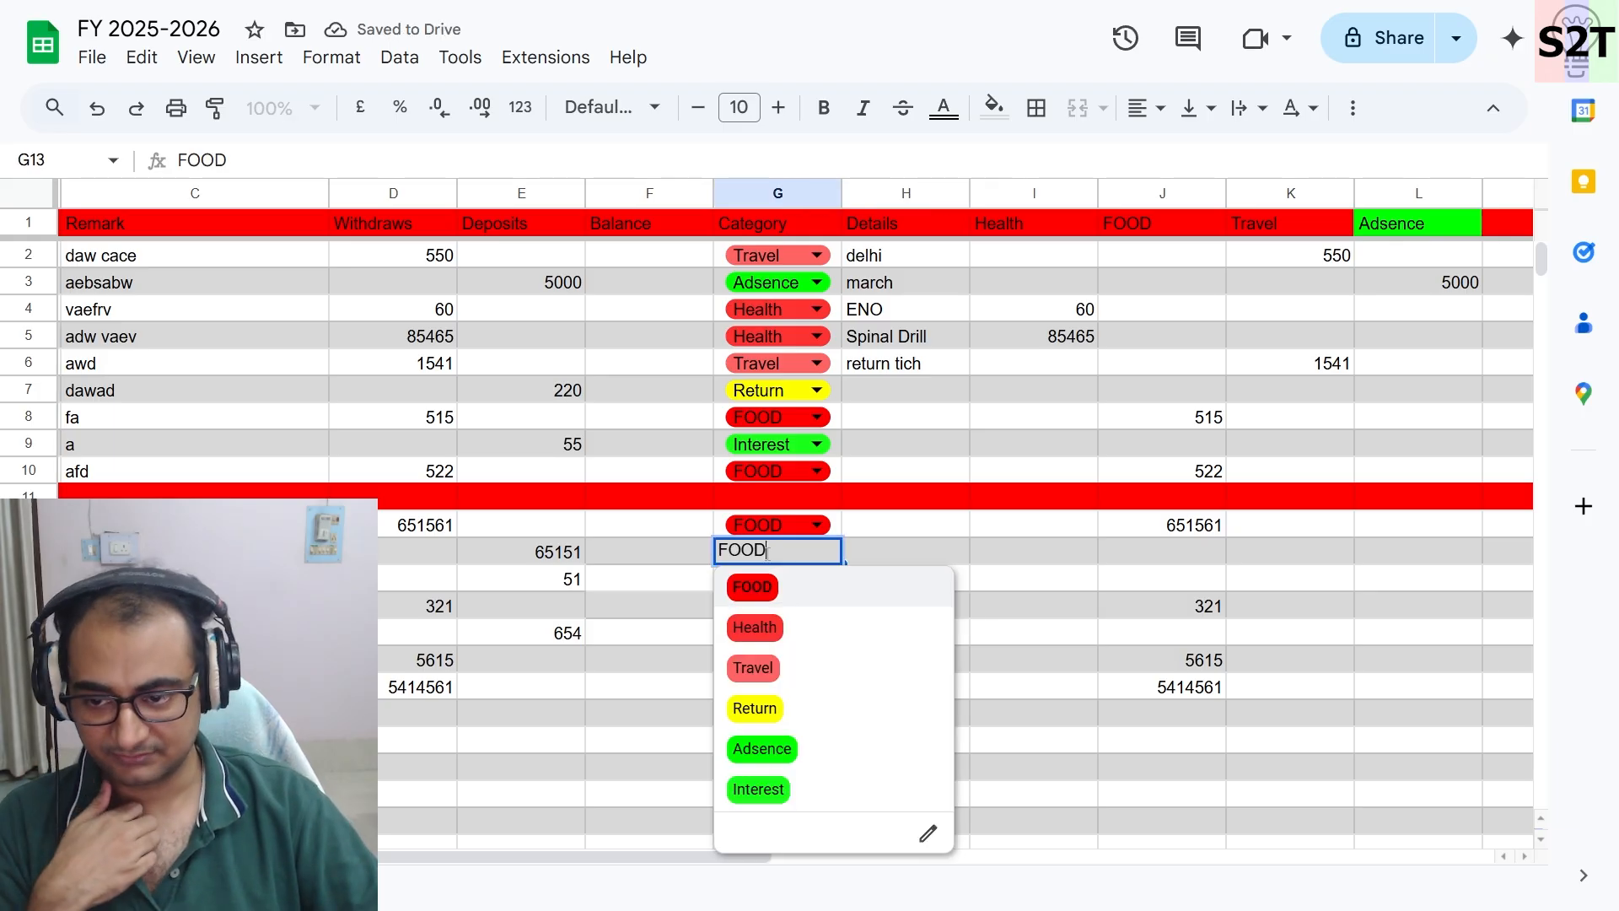
{"action": "left_click", "coordinate": [763, 787]}
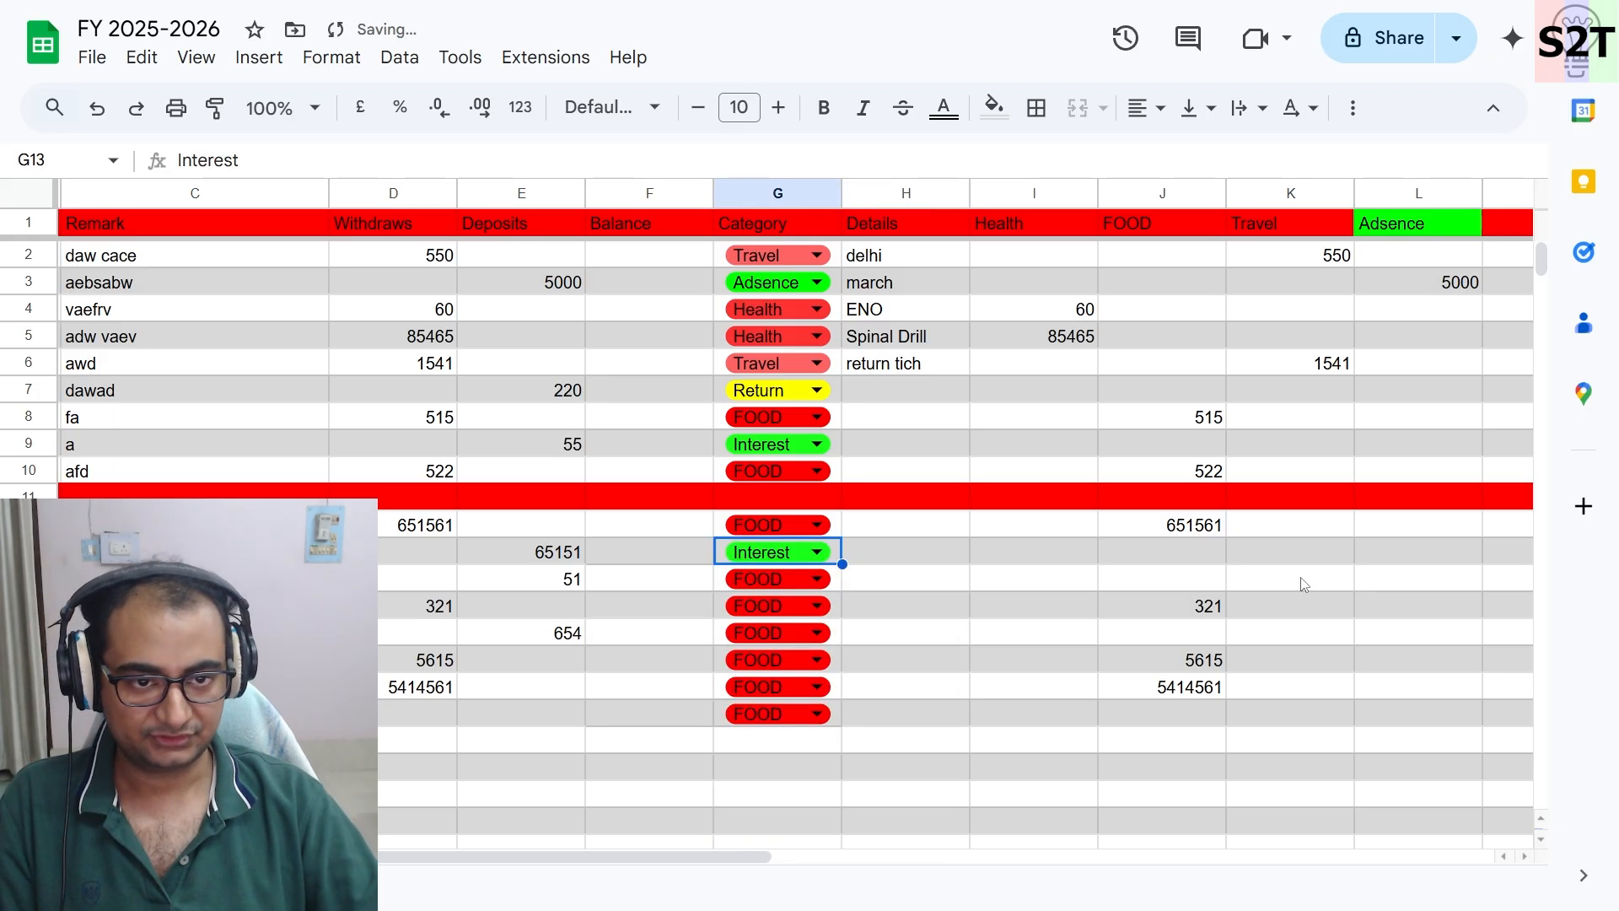
{"action": "left_click", "coordinate": [768, 555]}
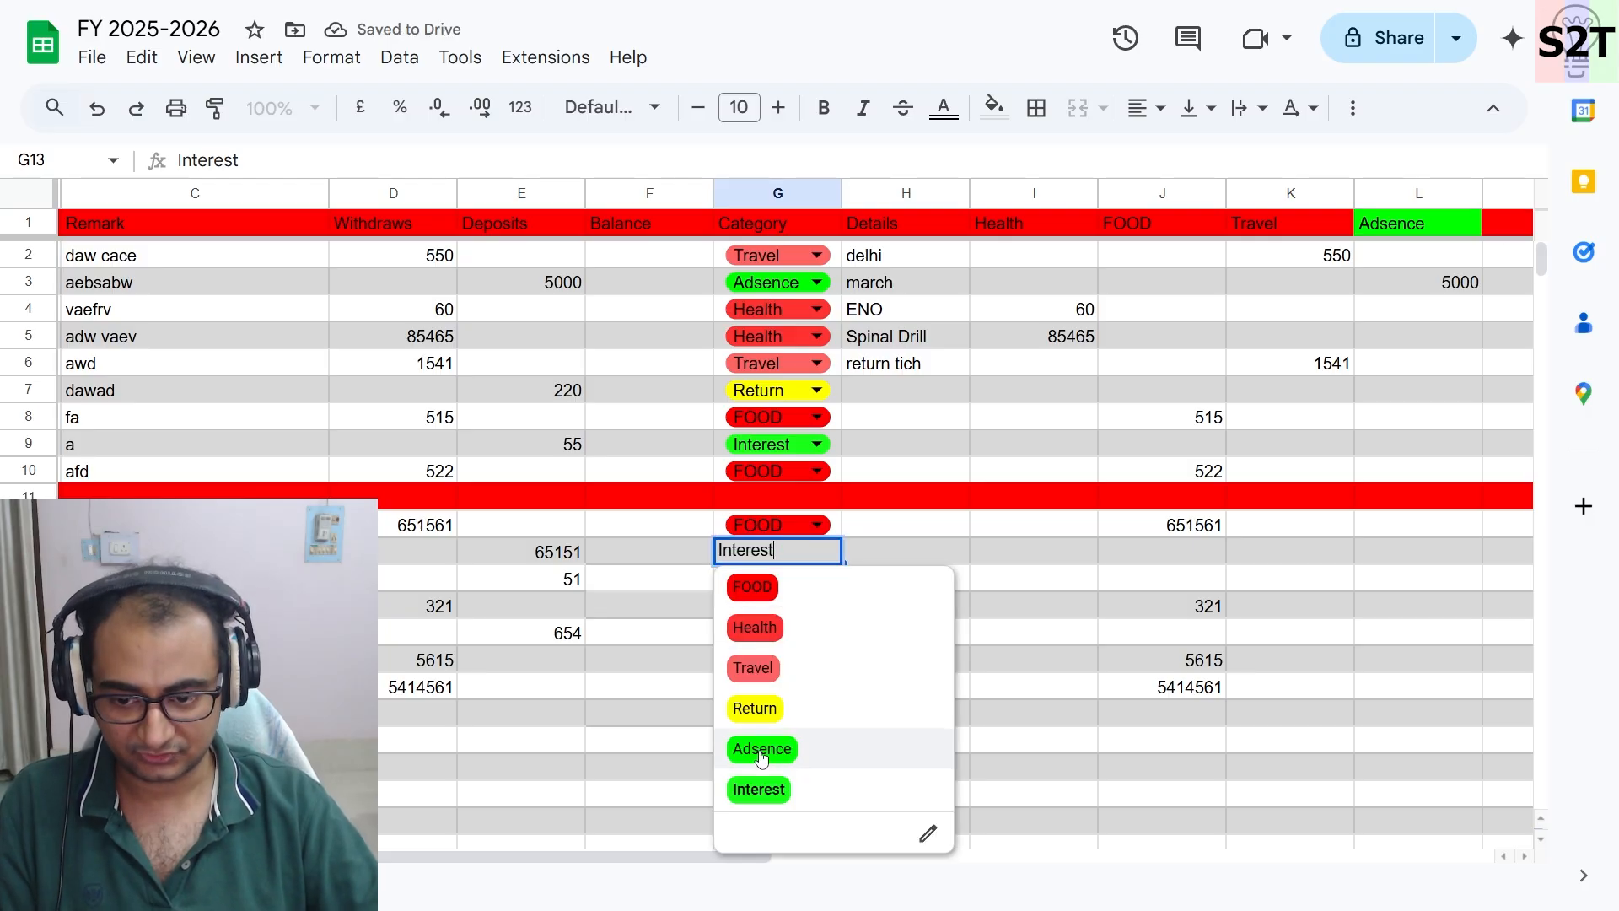
{"action": "left_click", "coordinate": [762, 749]}
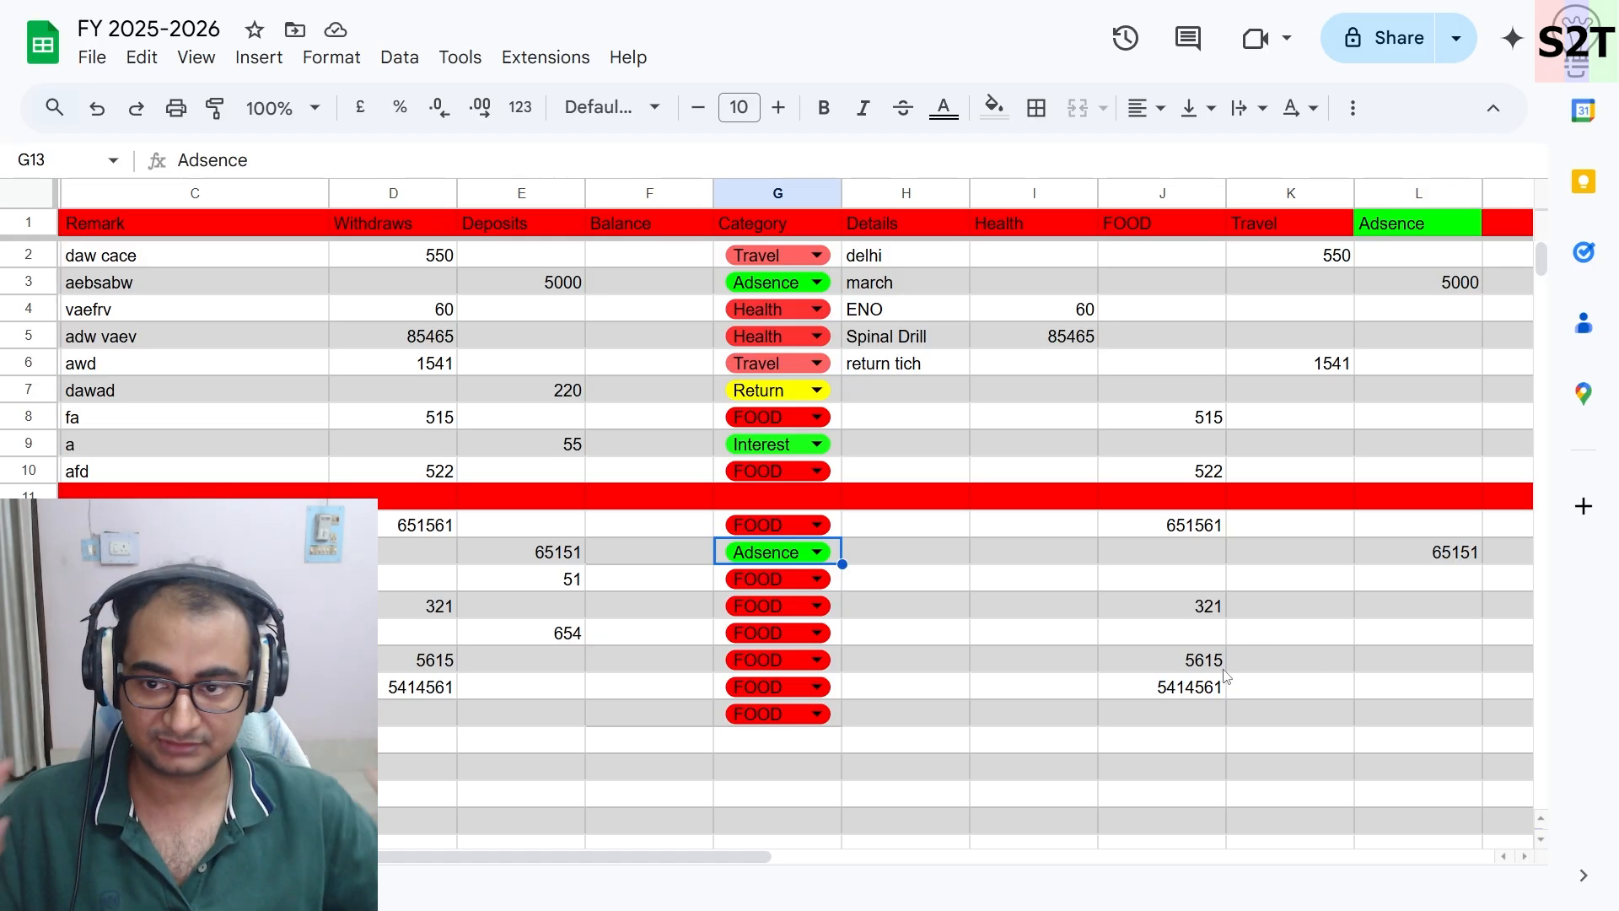
- Inspect the Health formula in I3
{"action": "scroll", "coordinate": [1054, 679], "scroll_direction": "left", "scroll_amount": 3}
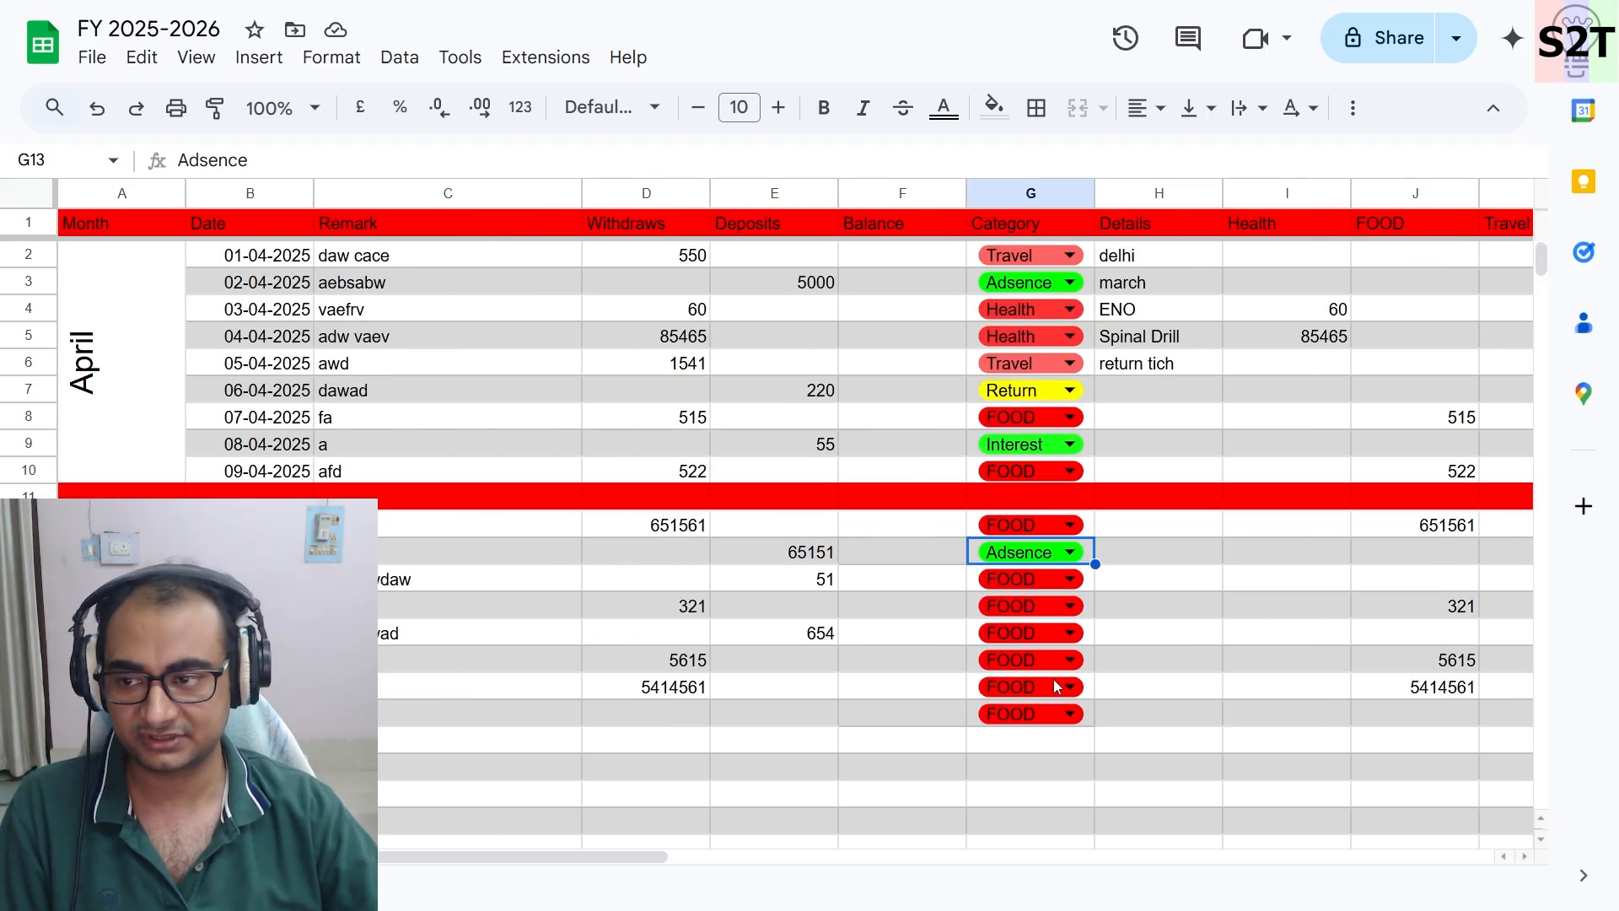
{"action": "scroll", "coordinate": [453, 587], "scroll_direction": "right", "scroll_amount": 3}
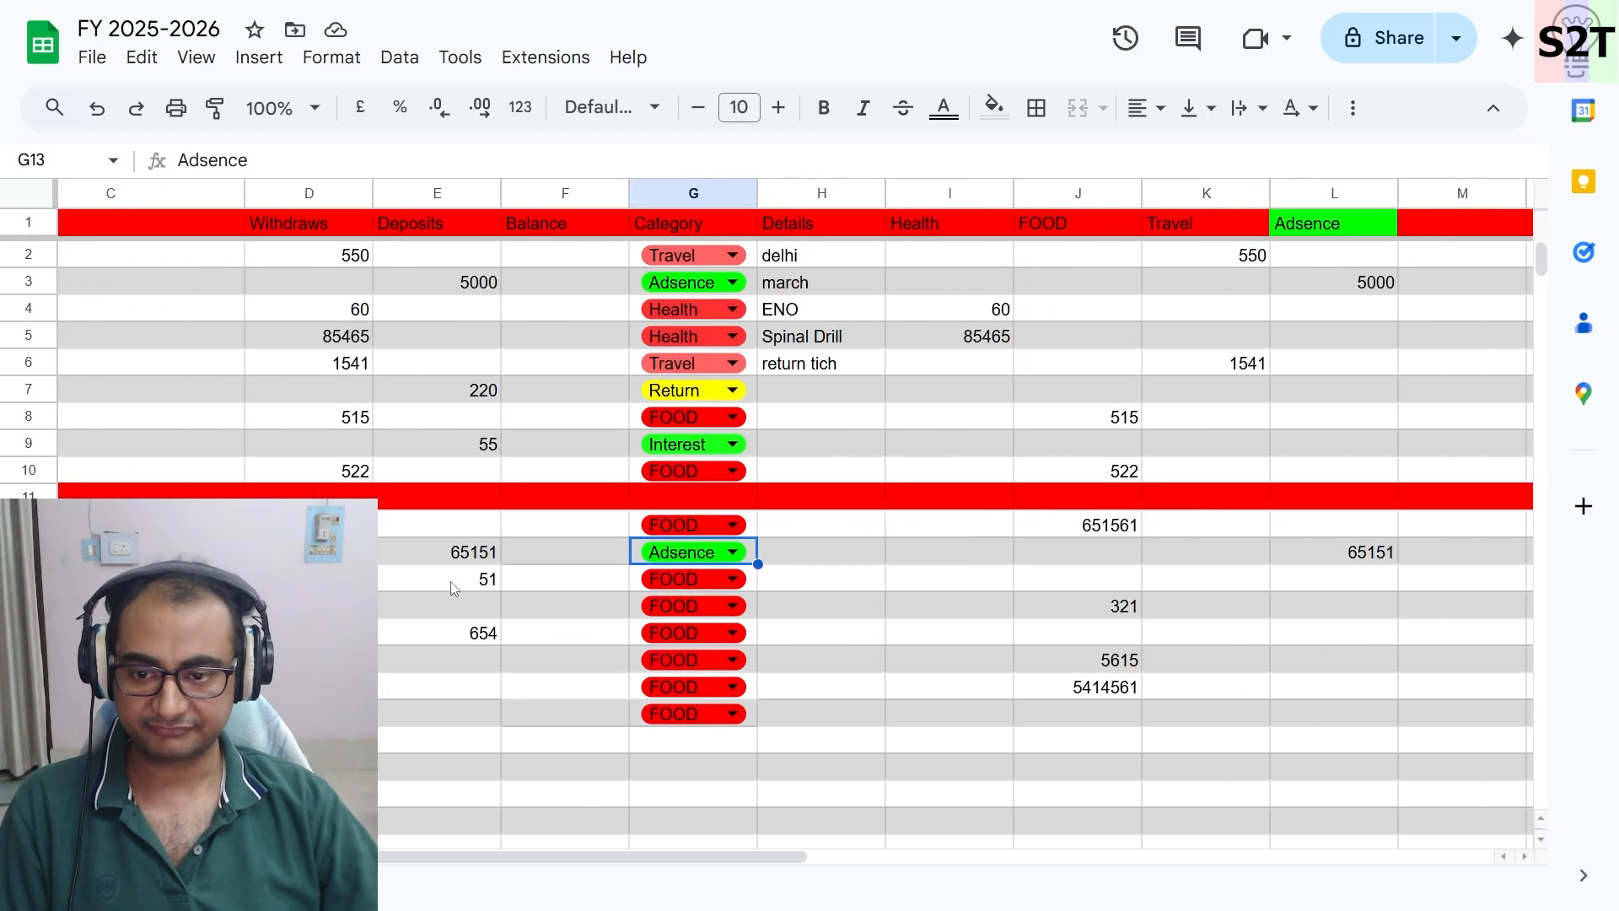
{"action": "scroll", "coordinate": [453, 588], "scroll_direction": "left", "scroll_amount": 3}
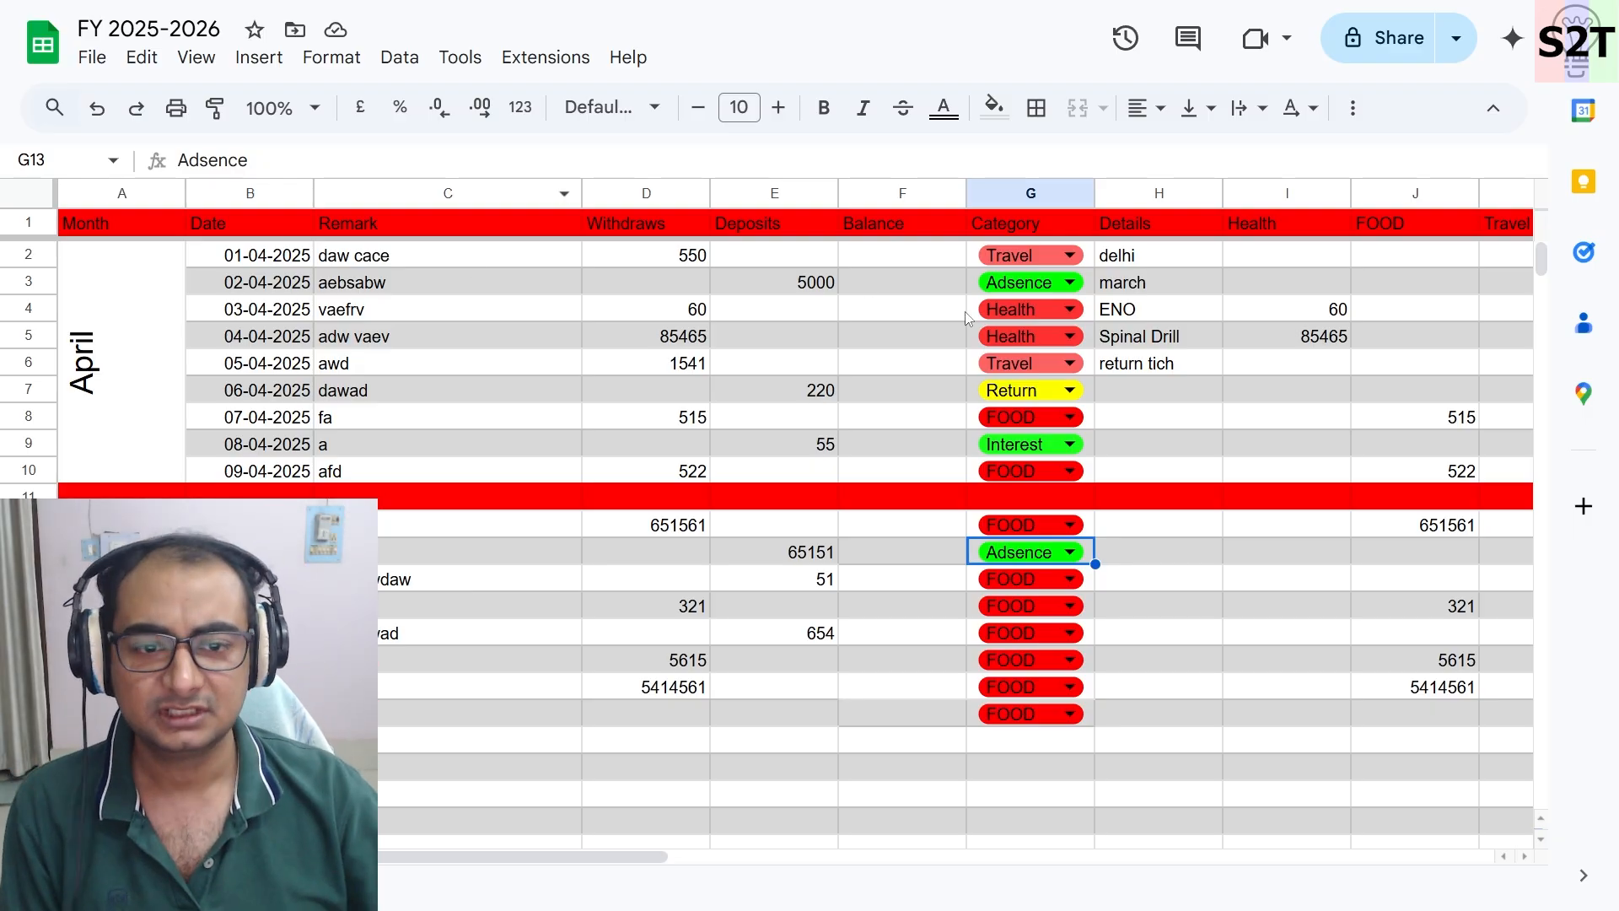
{"action": "left_click", "coordinate": [1279, 274]}
{"action": "left_click", "coordinate": [712, 165]}
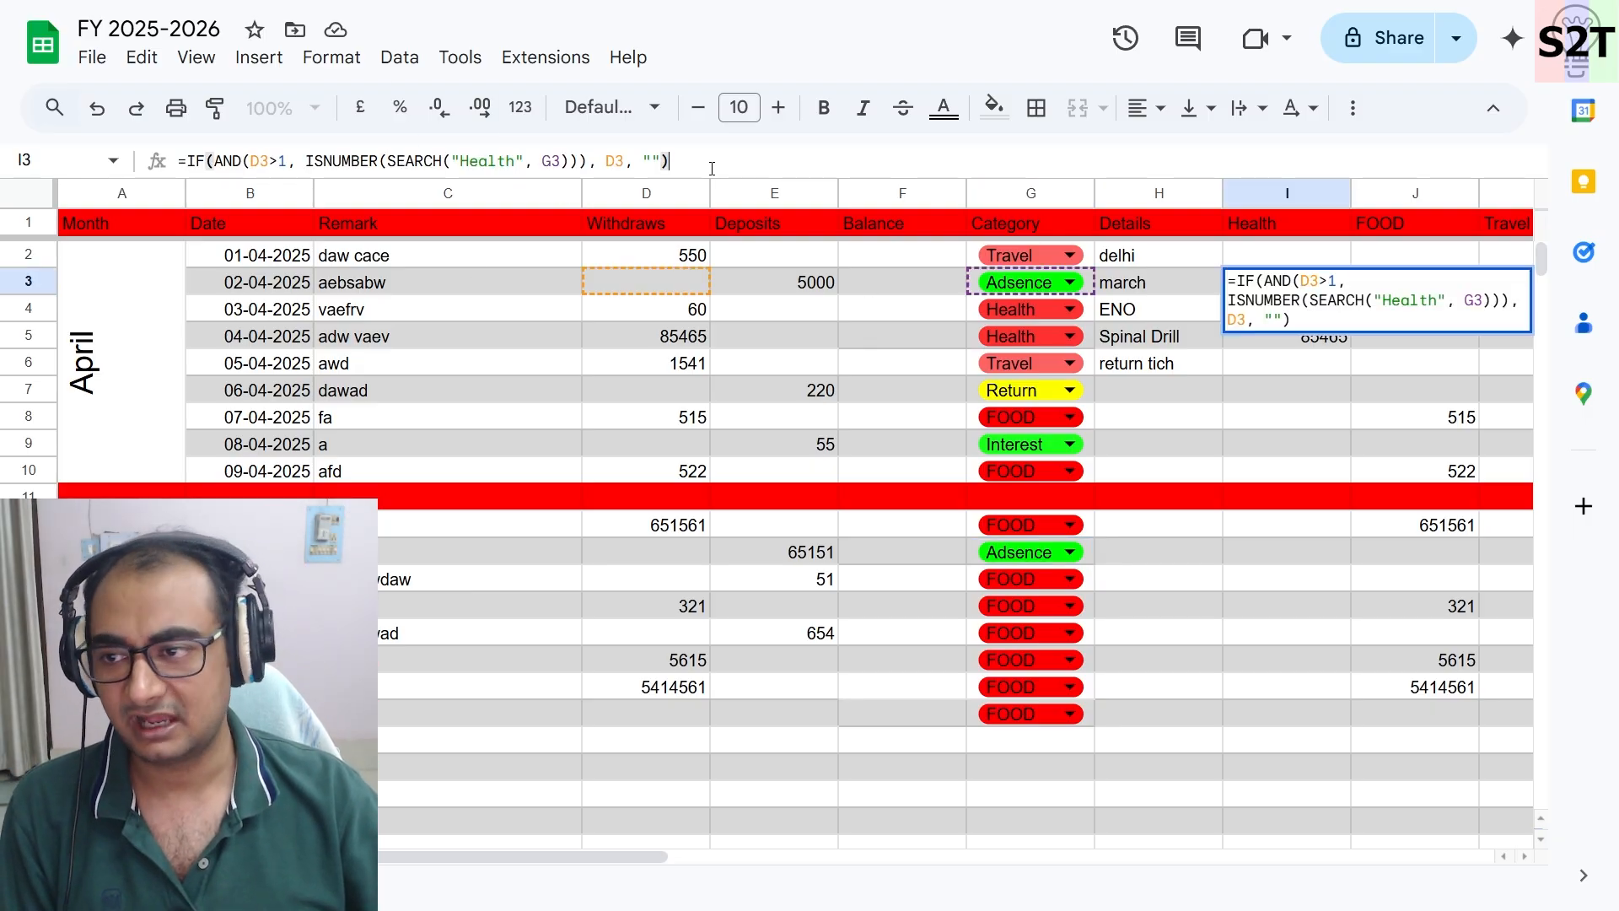
- Inspect the Health formulas in I3 and I4
{"action": "key", "text": "ctrl+a"}
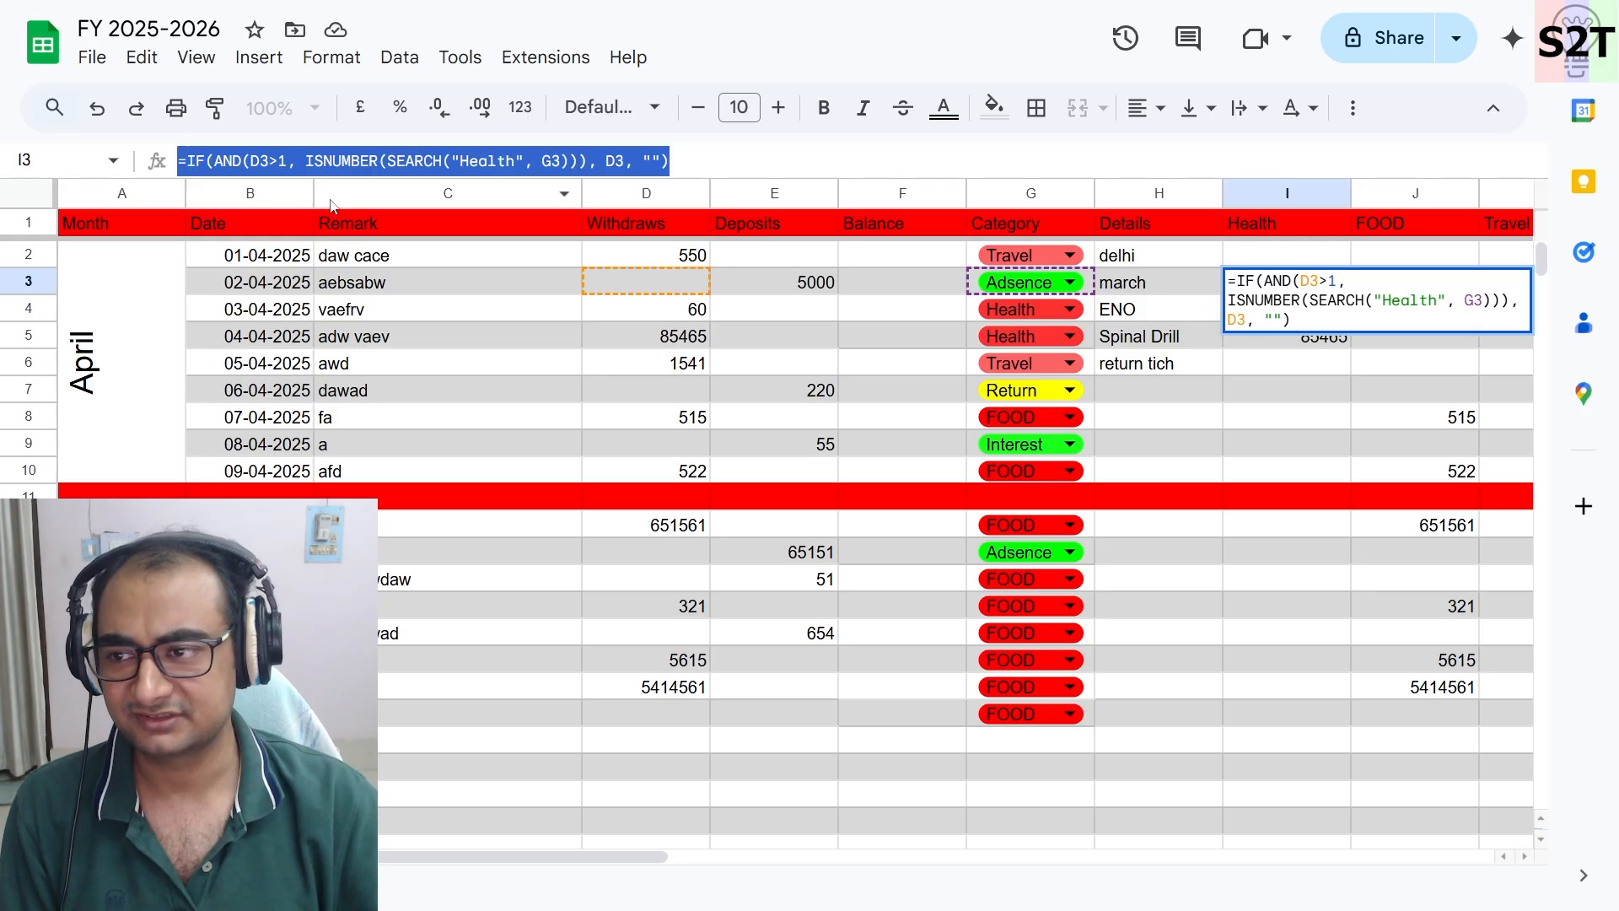
{"action": "left_click", "coordinate": [1191, 439]}
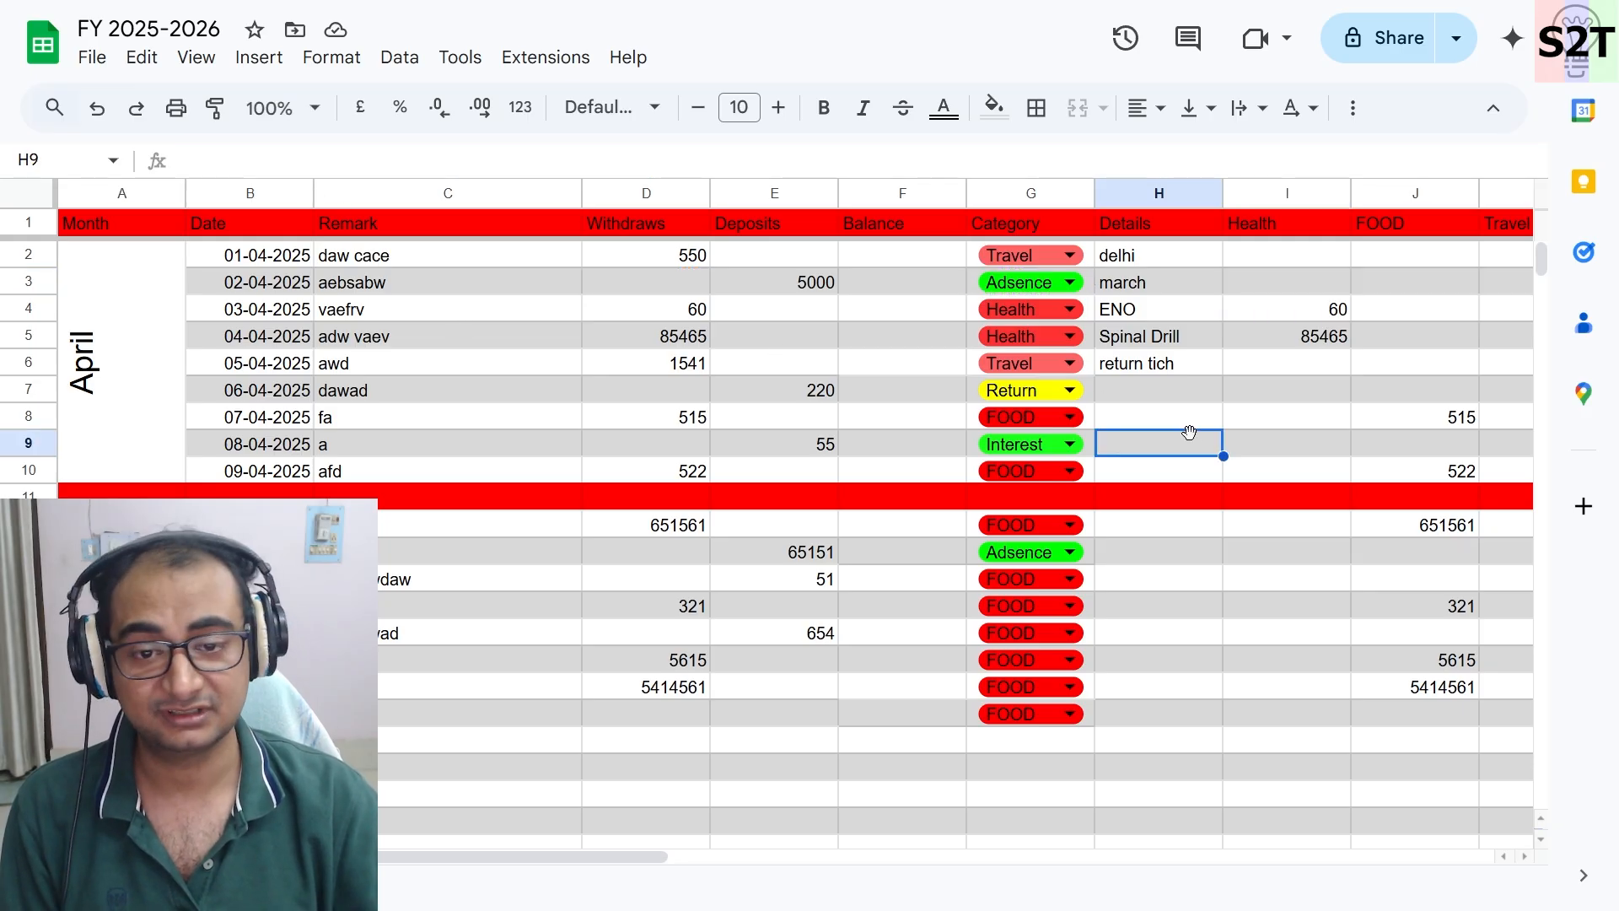
{"action": "left_click", "coordinate": [1345, 319]}
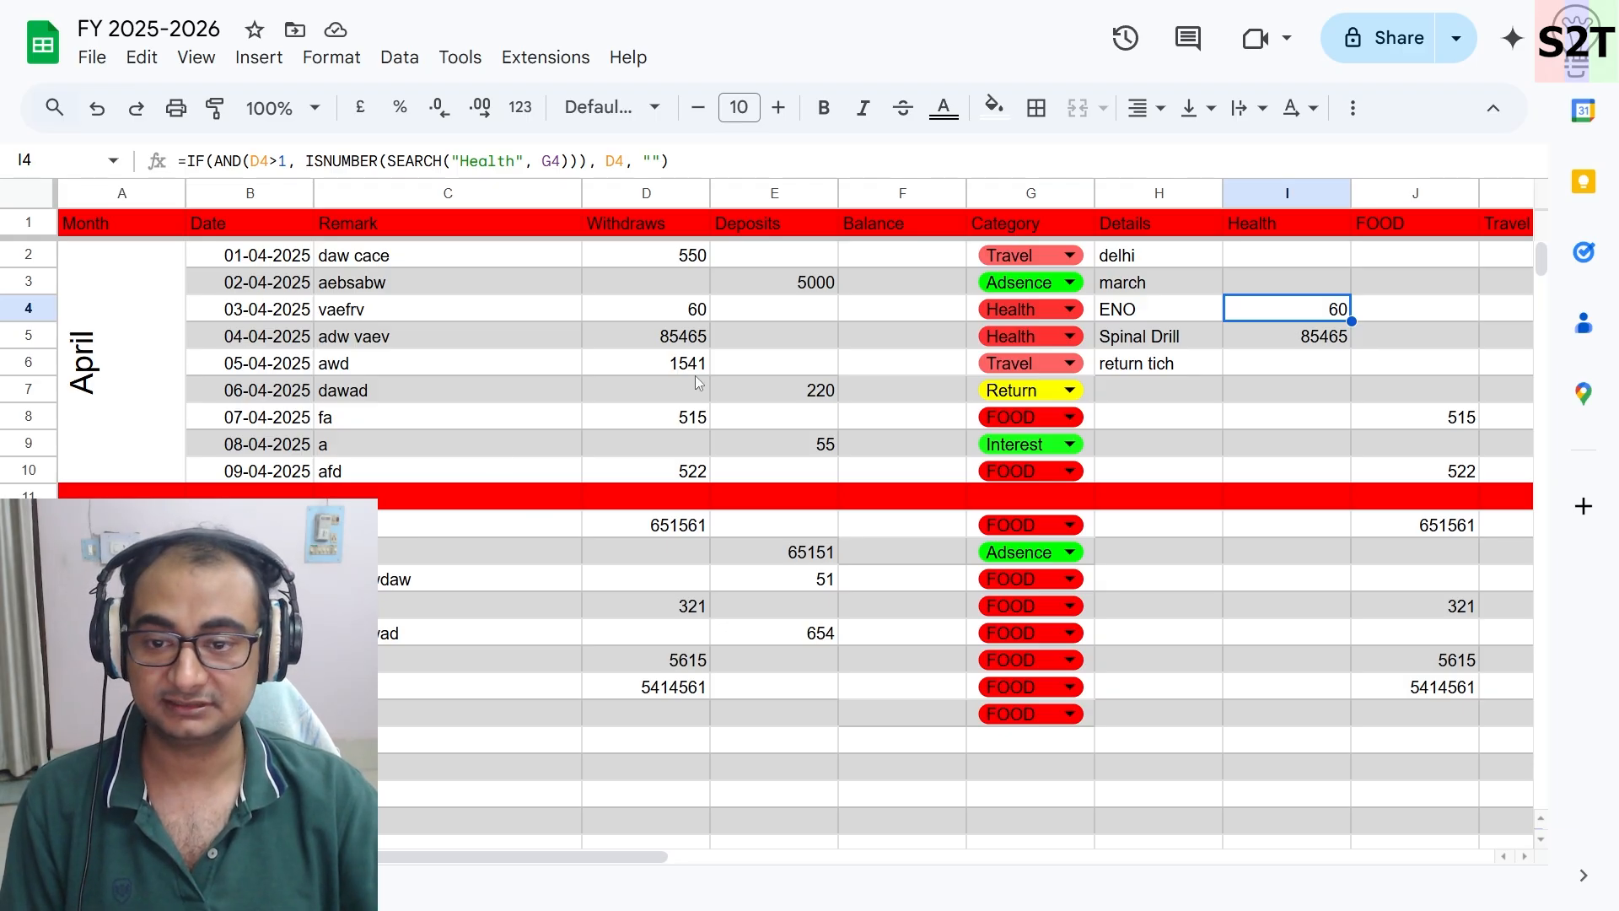
- Apply all borders to the range B2:H19
{"action": "left_click", "coordinate": [1158, 718]}
{"action": "left_click", "coordinate": [241, 262], "text": "shift"}
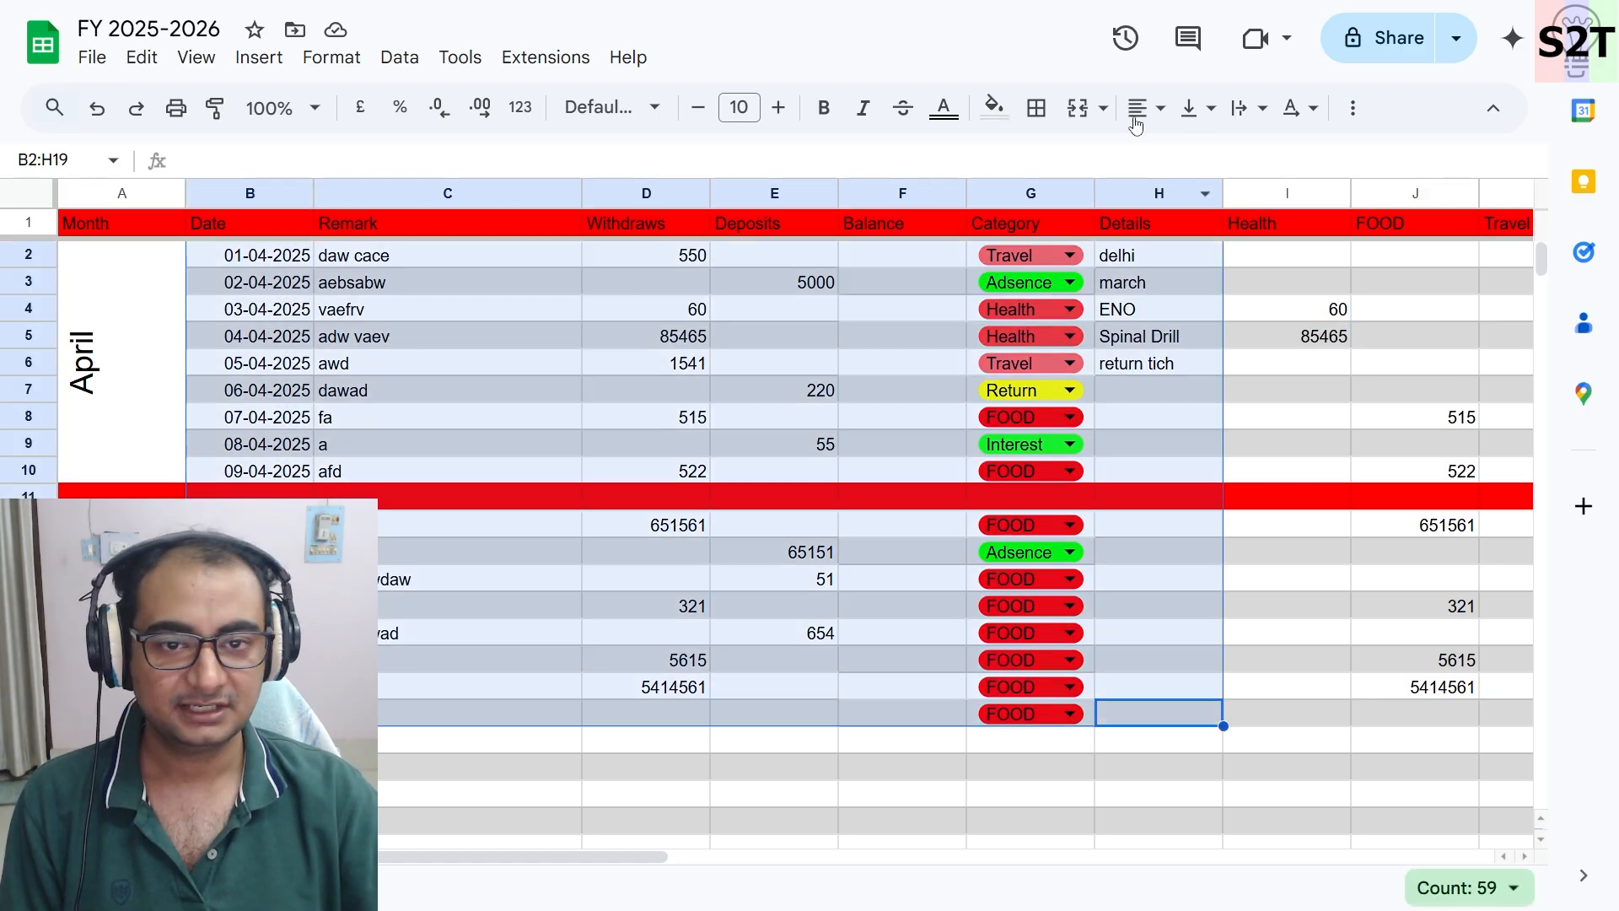
{"action": "left_click", "coordinate": [1036, 107]}
{"action": "left_click", "coordinate": [1050, 163]}
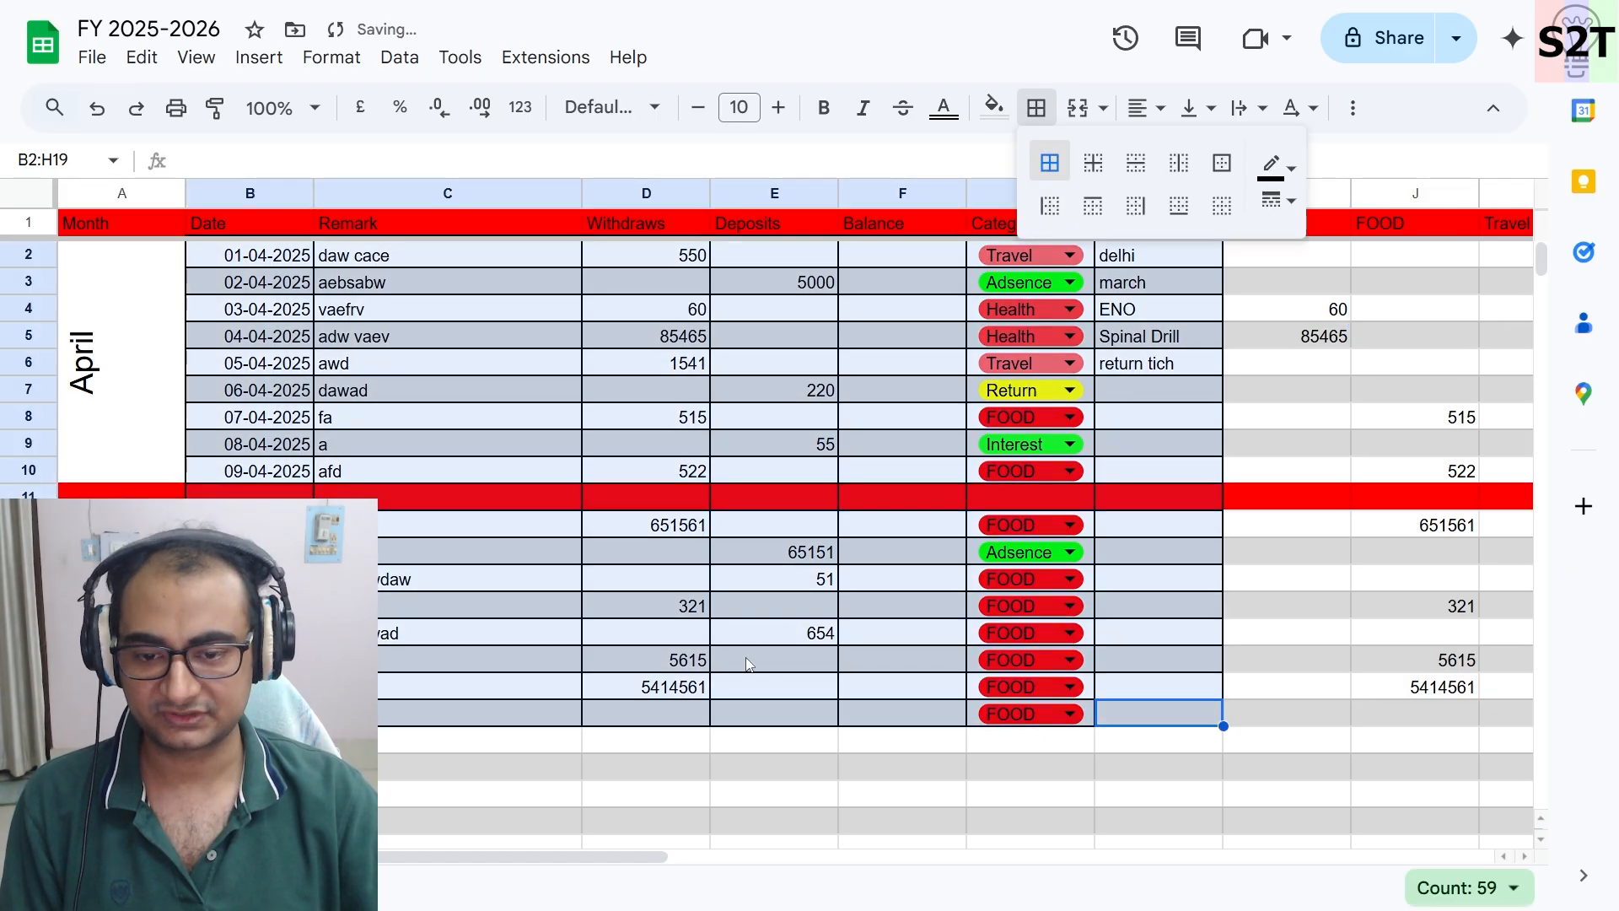
{"action": "left_click", "coordinate": [1150, 620]}
- Clear the borders from the Details column H
{"action": "scroll", "coordinate": [1143, 389], "scroll_direction": "right", "scroll_amount": 4}
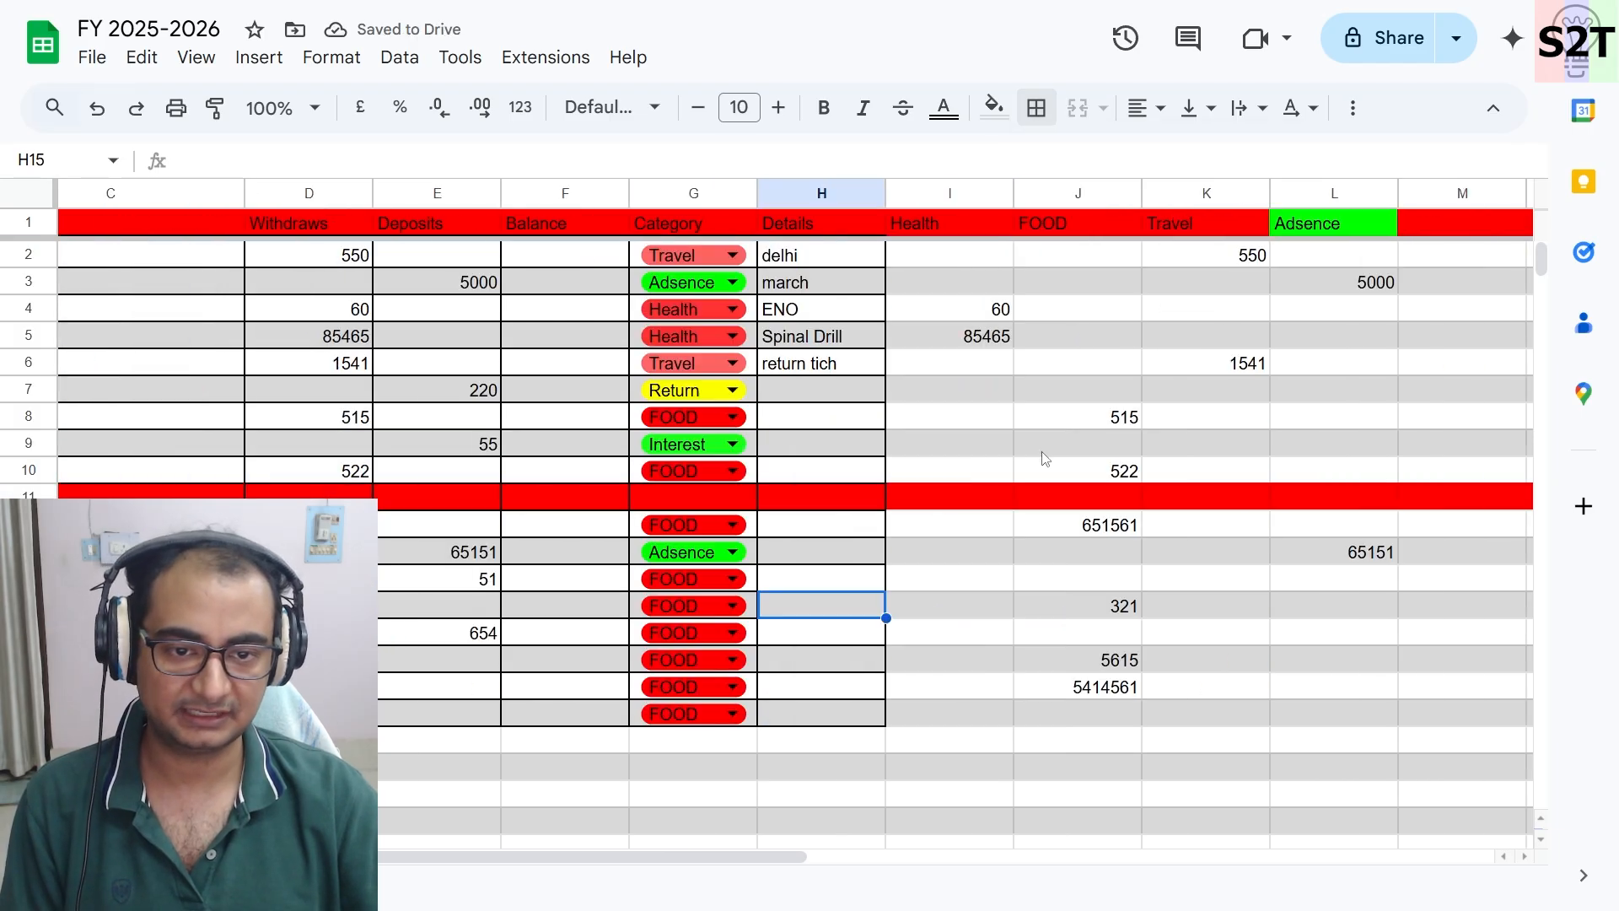
{"action": "scroll", "coordinate": [625, 389], "scroll_direction": "left", "scroll_amount": 4}
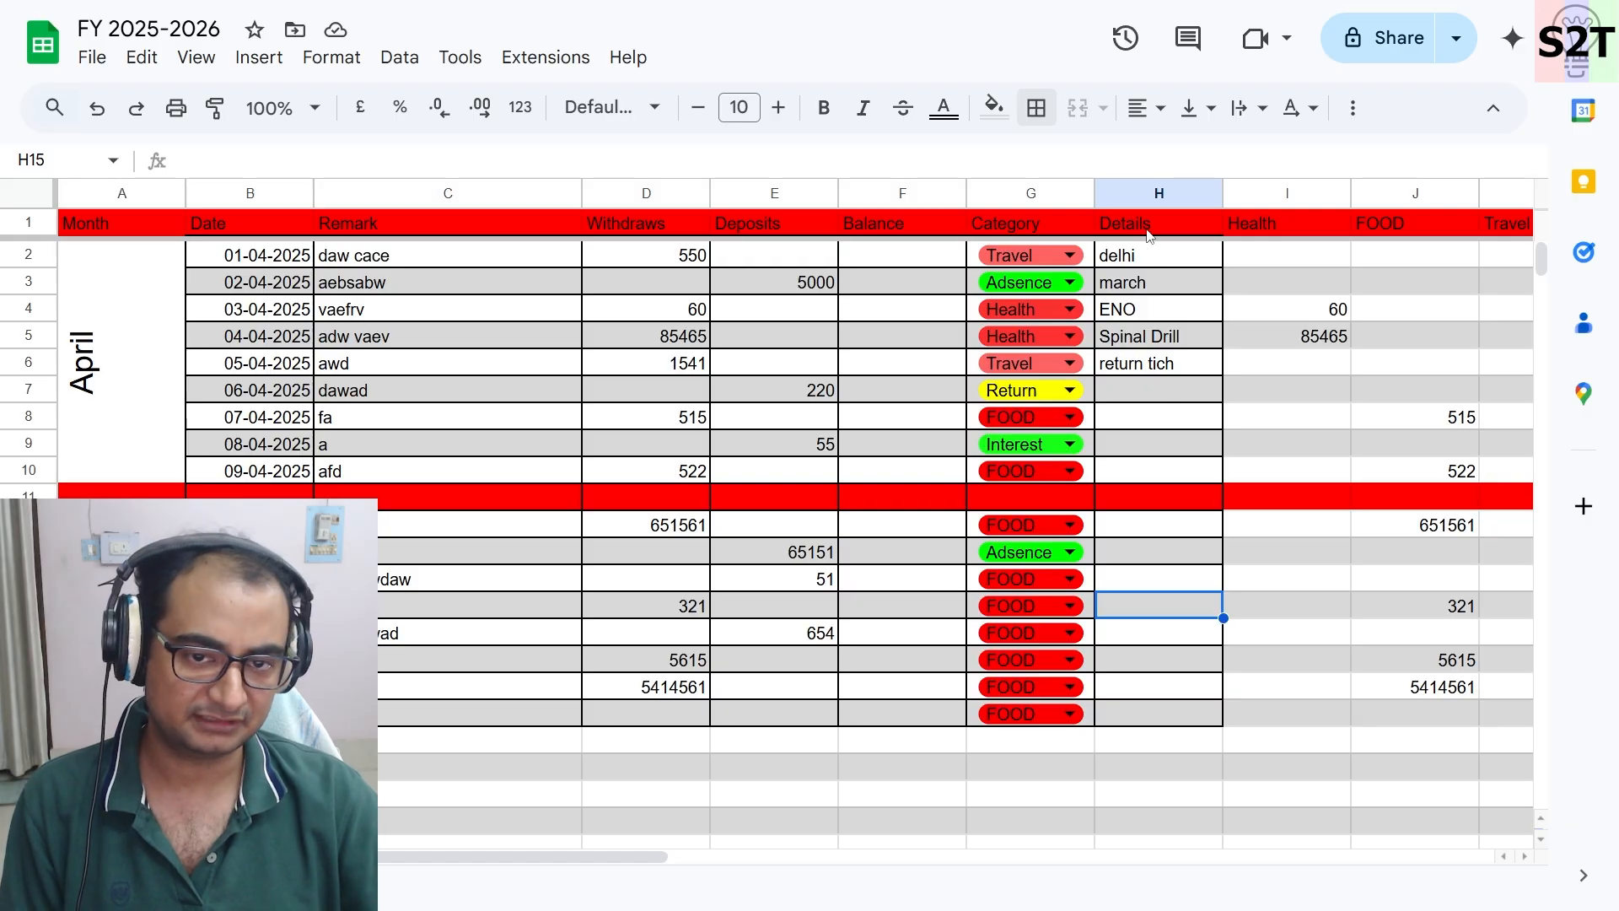
{"action": "left_click", "coordinate": [1151, 193]}
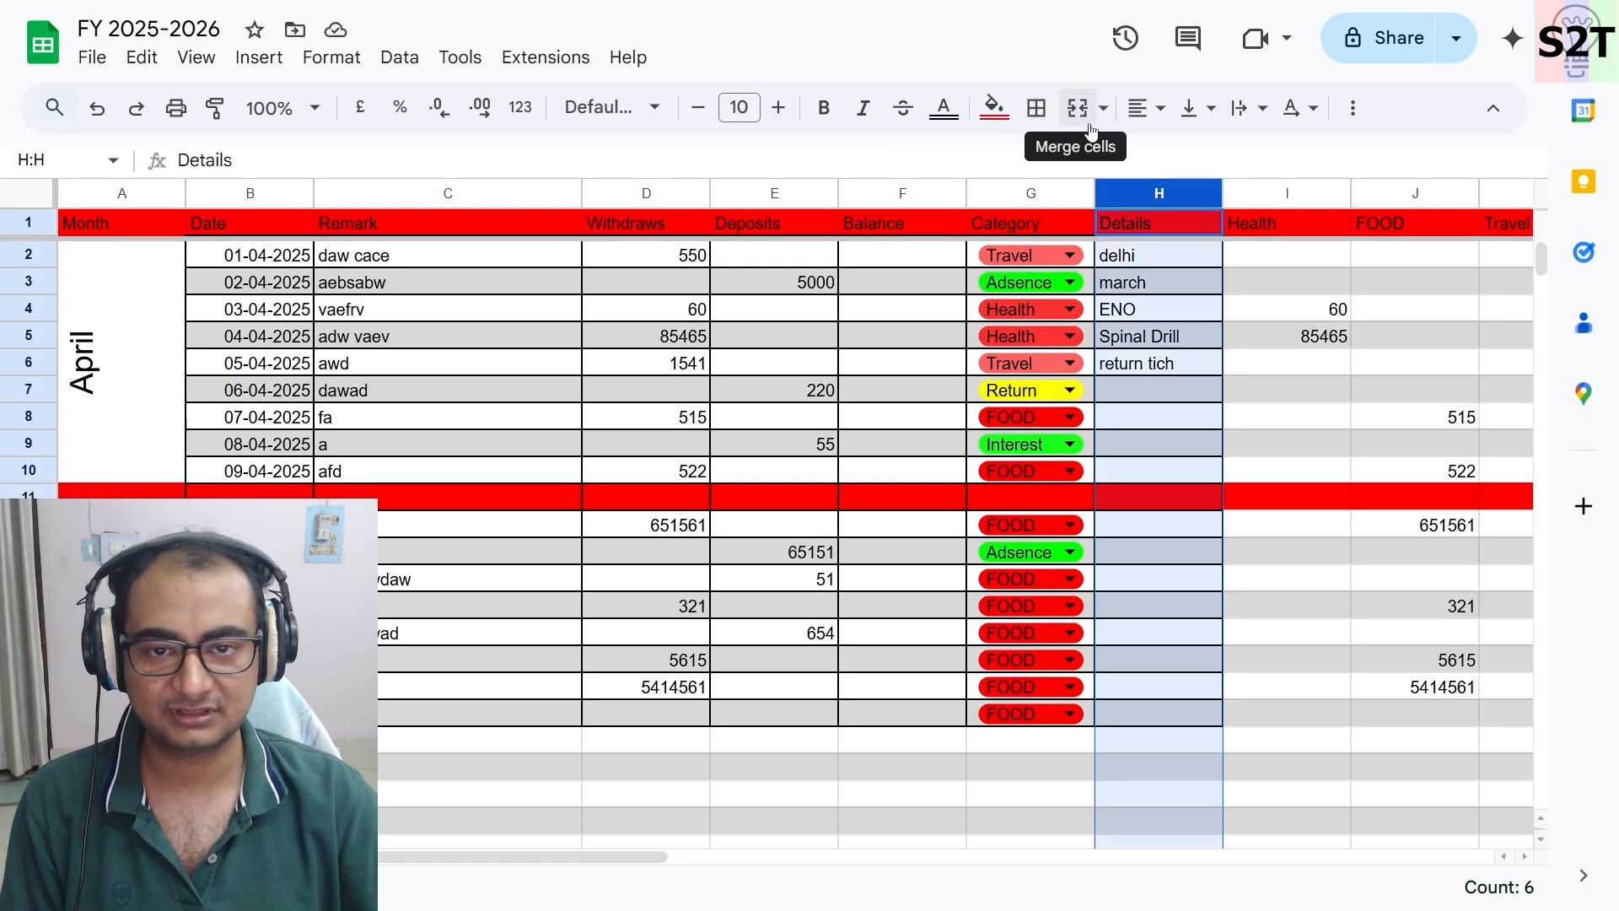
{"action": "left_click", "coordinate": [1036, 108]}
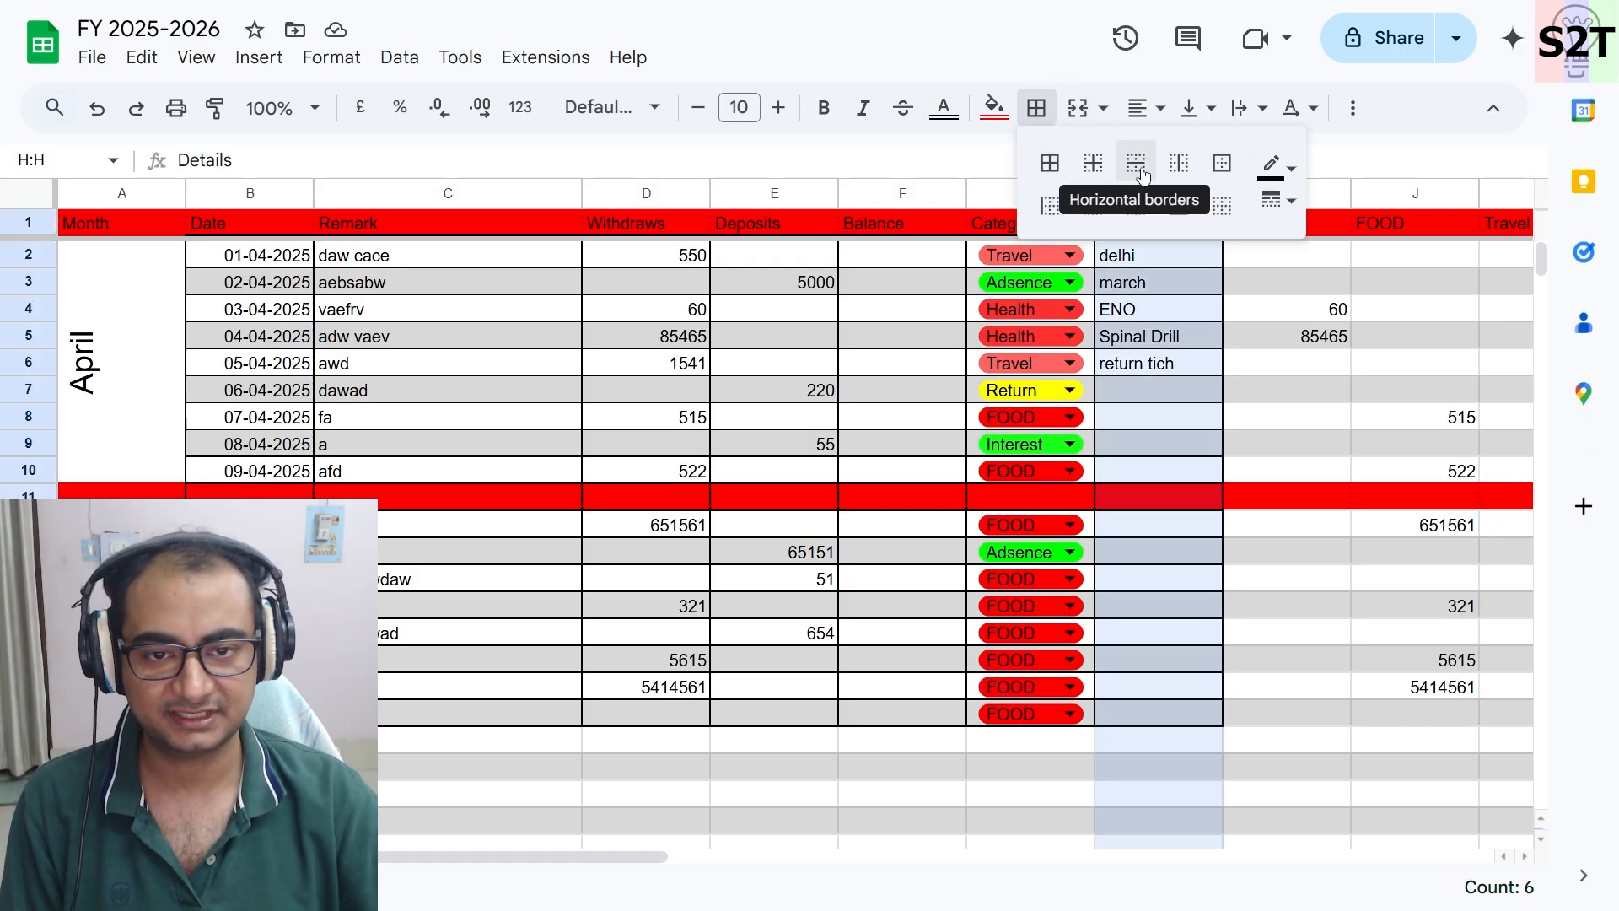
{"action": "left_click", "coordinate": [1219, 202]}
{"action": "left_click", "coordinate": [1266, 557]}
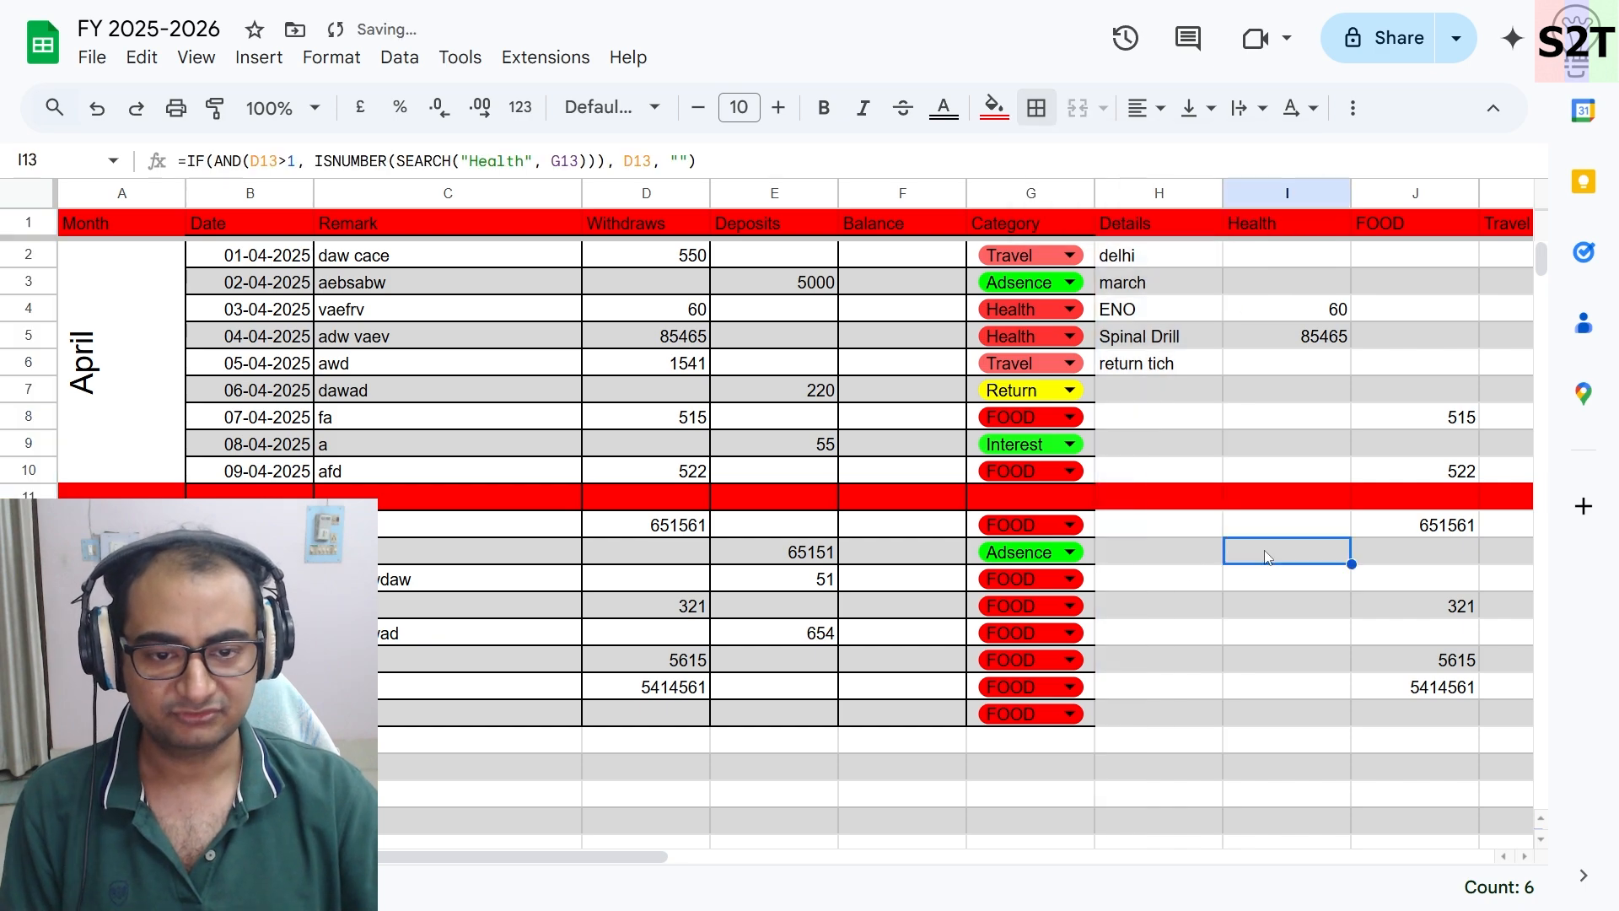
- Select the Health and FOOD columns to check their totals
{"action": "scroll", "coordinate": [1266, 559], "scroll_direction": "right", "scroll_amount": 1}
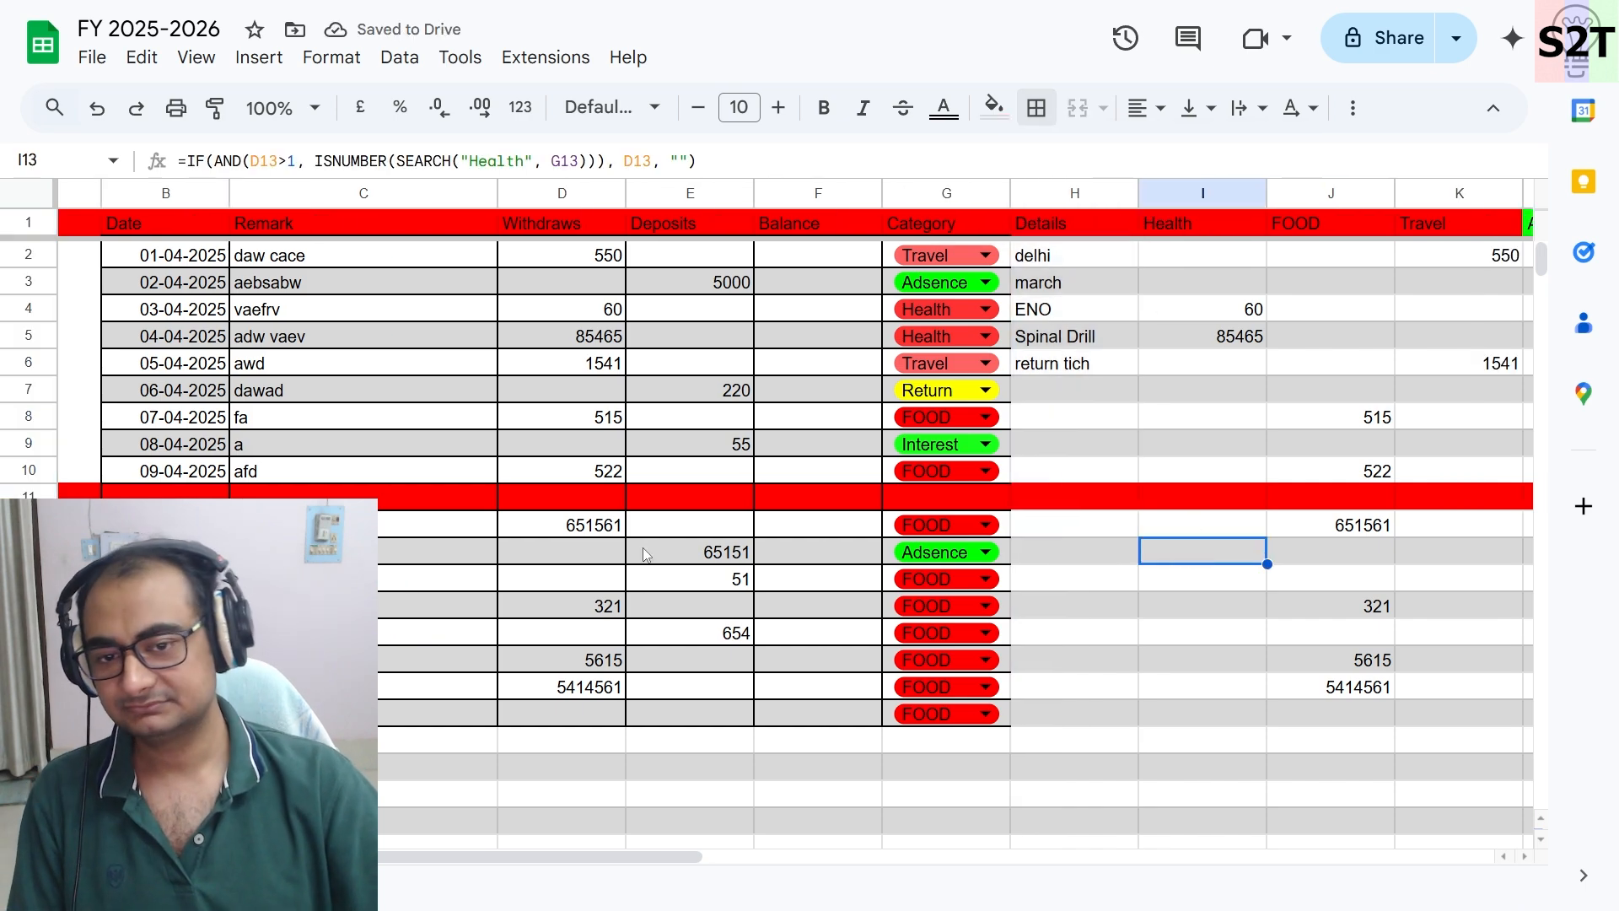
{"action": "scroll", "coordinate": [619, 506], "scroll_direction": "left", "scroll_amount": 1}
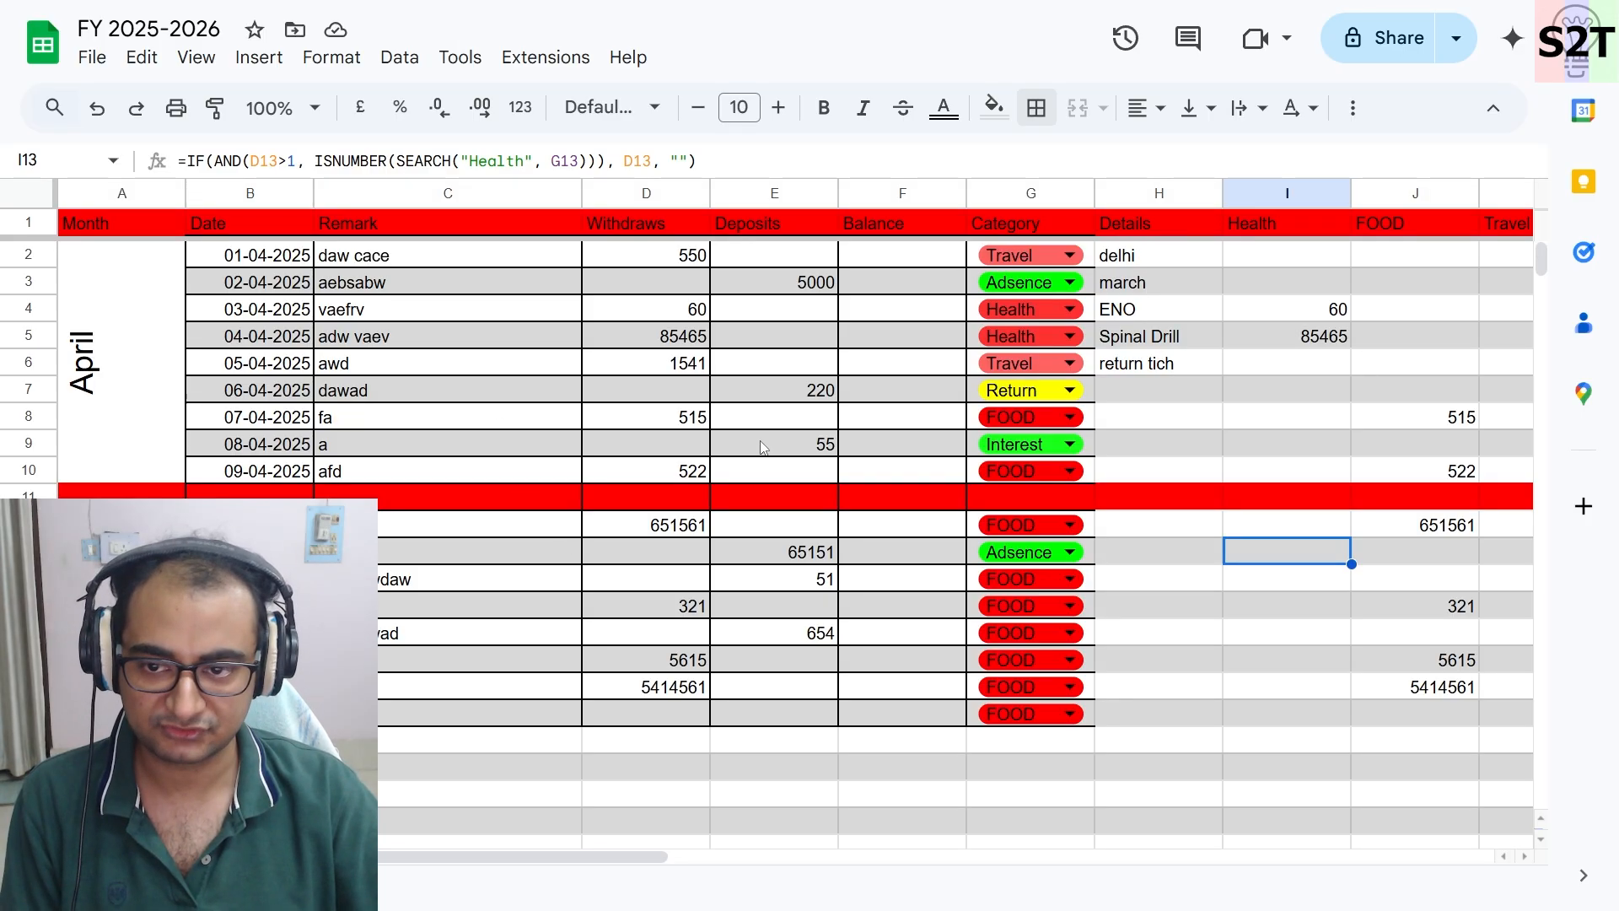
{"action": "scroll", "coordinate": [760, 441], "scroll_direction": "down", "scroll_amount": 2}
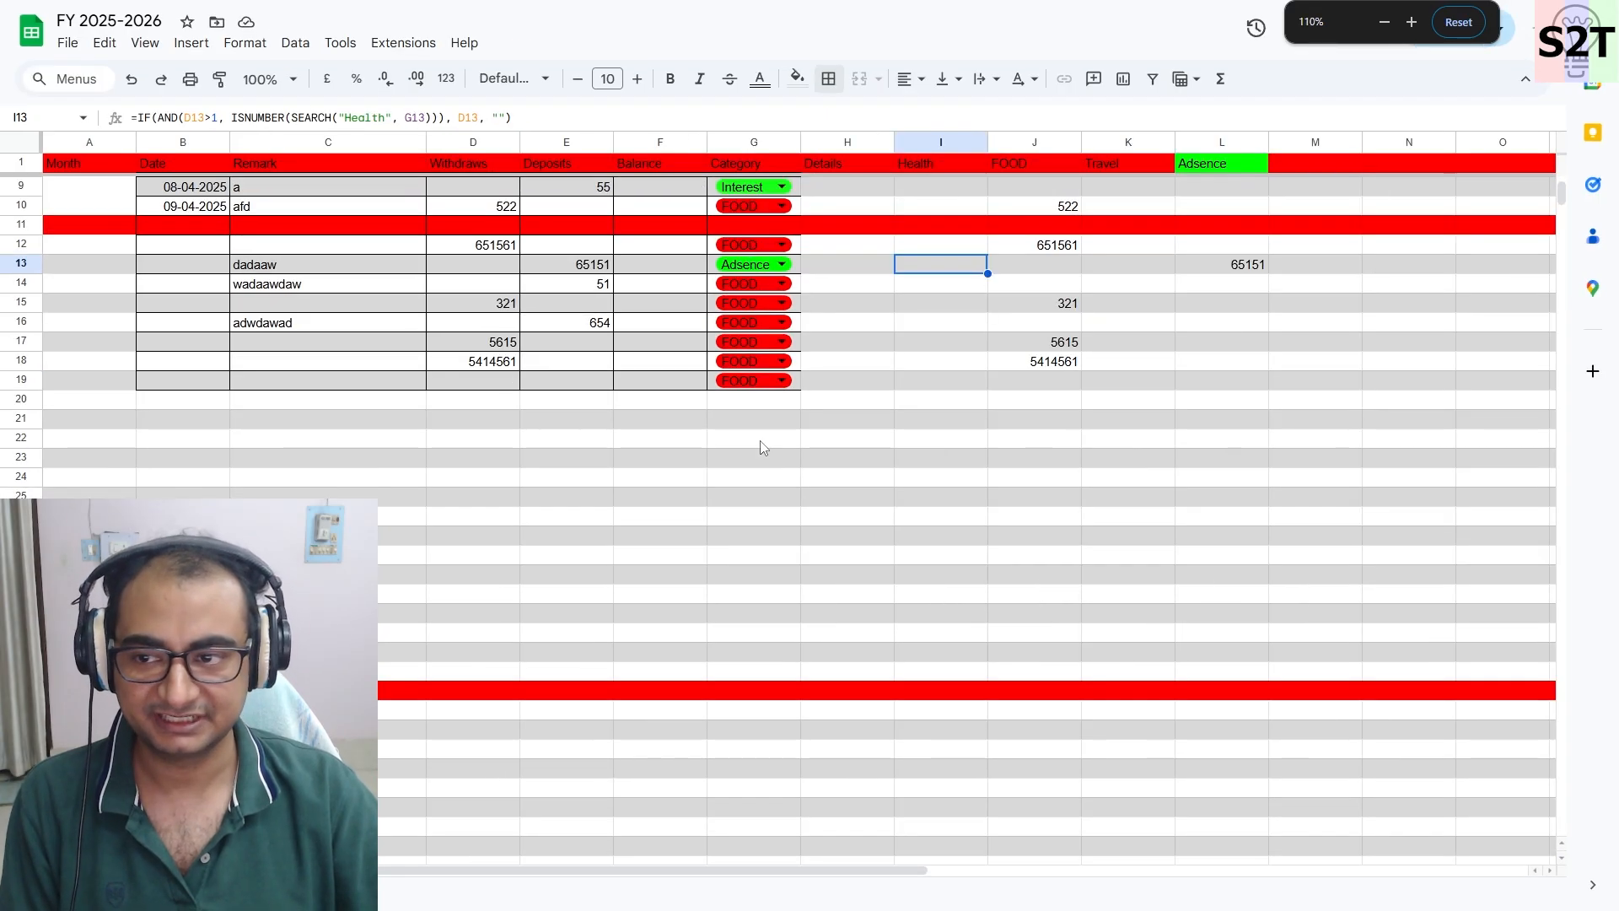
{"action": "scroll", "coordinate": [761, 440], "scroll_direction": "up", "scroll_amount": 2}
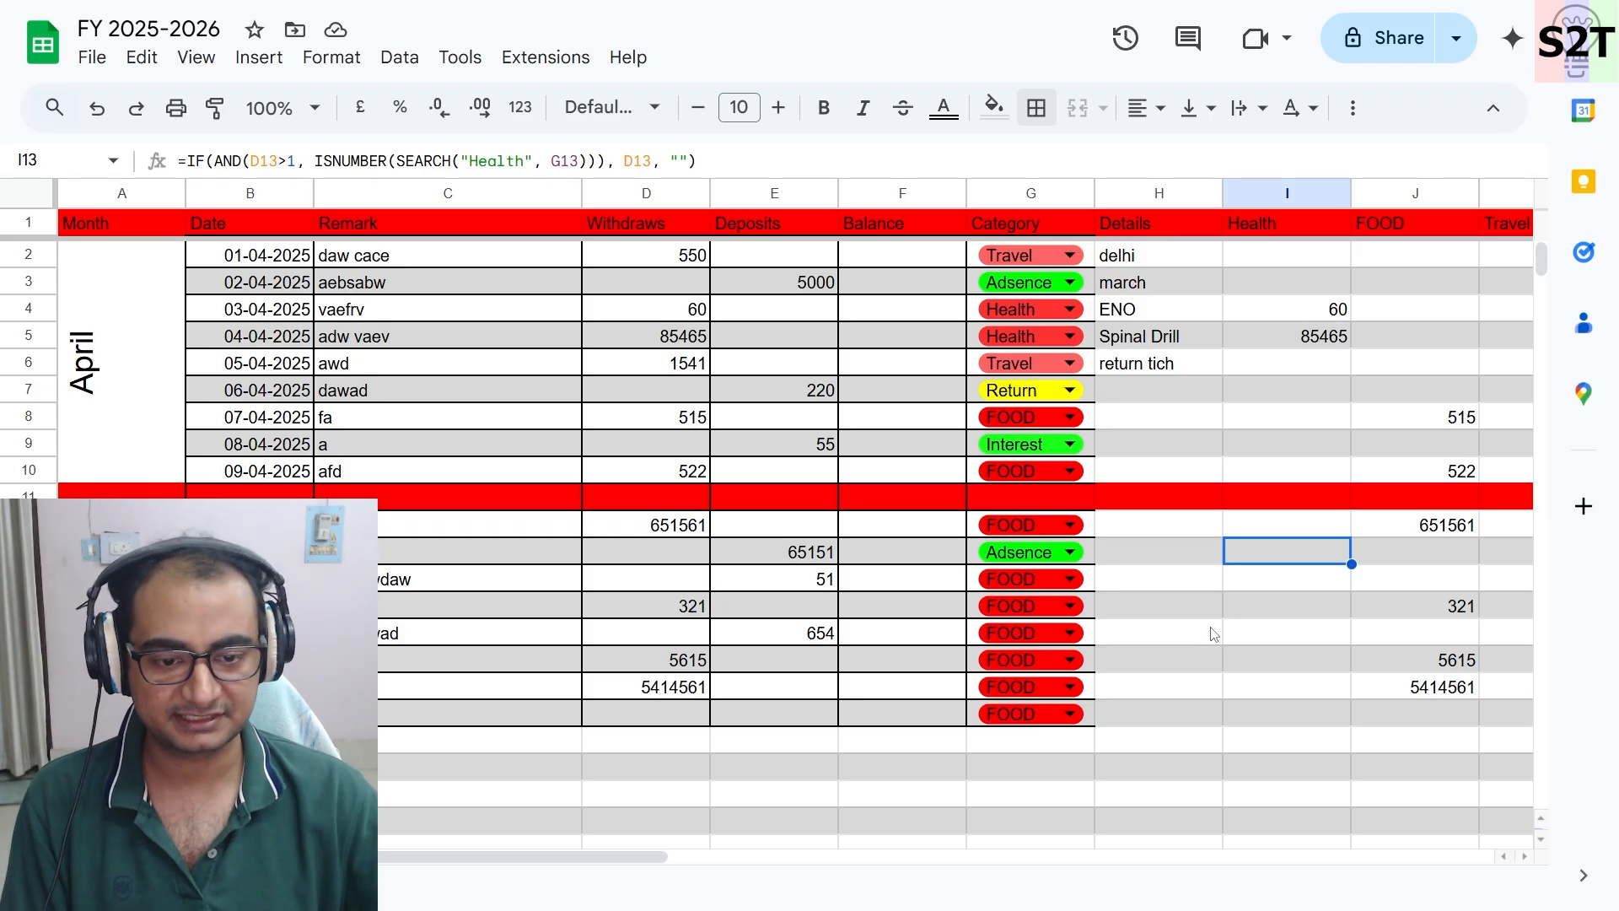
{"action": "left_click", "coordinate": [1287, 193]}
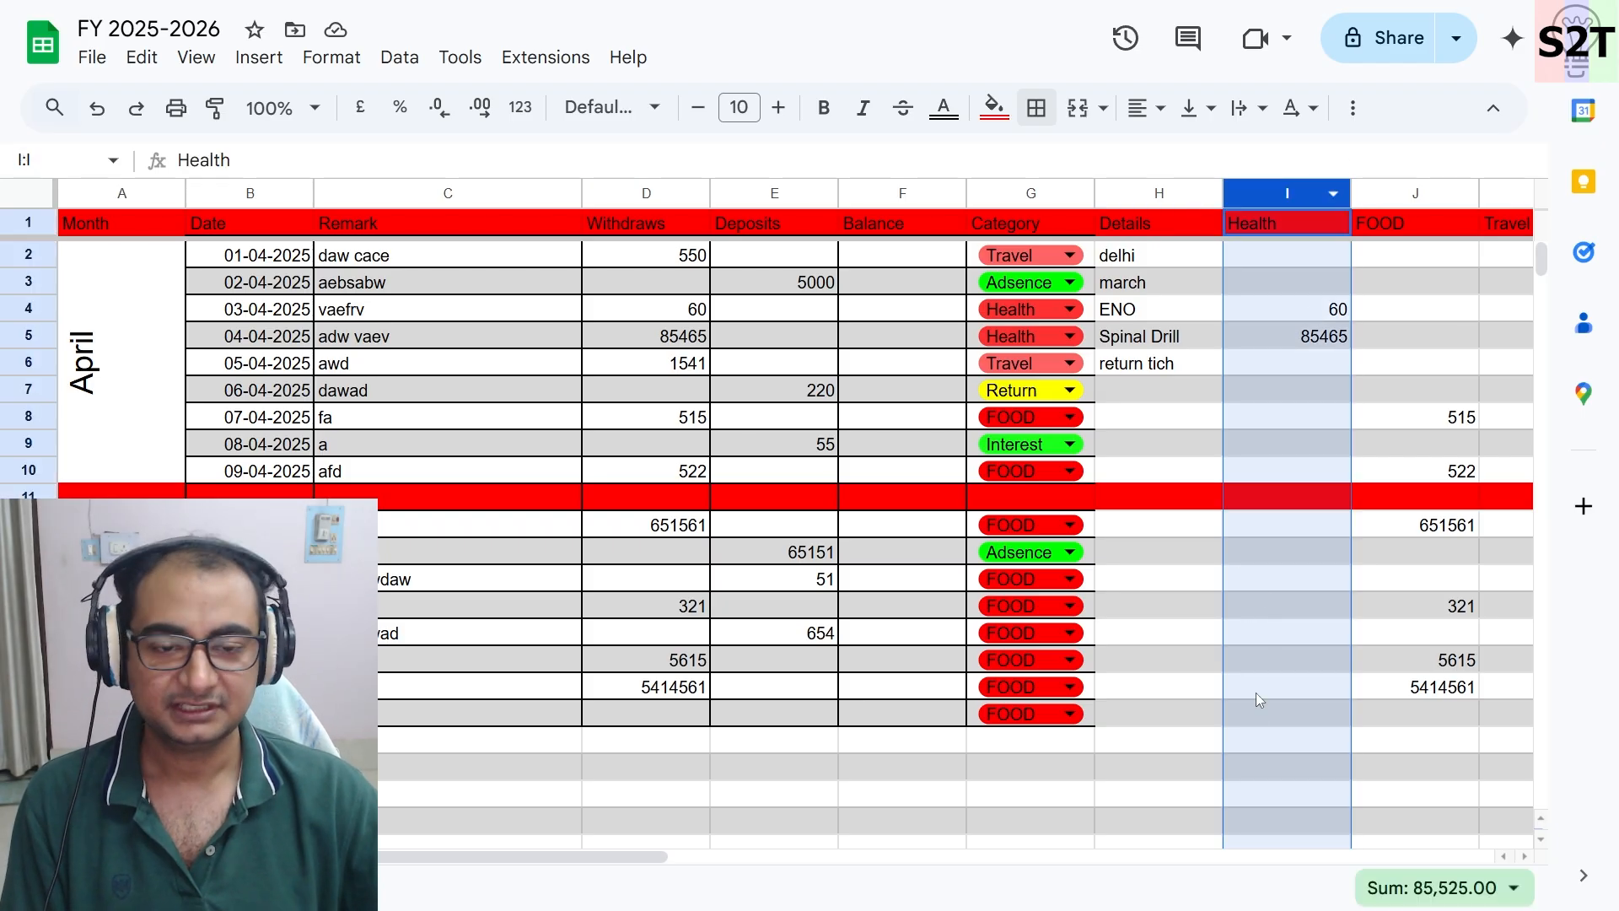
{"action": "left_click", "coordinate": [408, 284]}
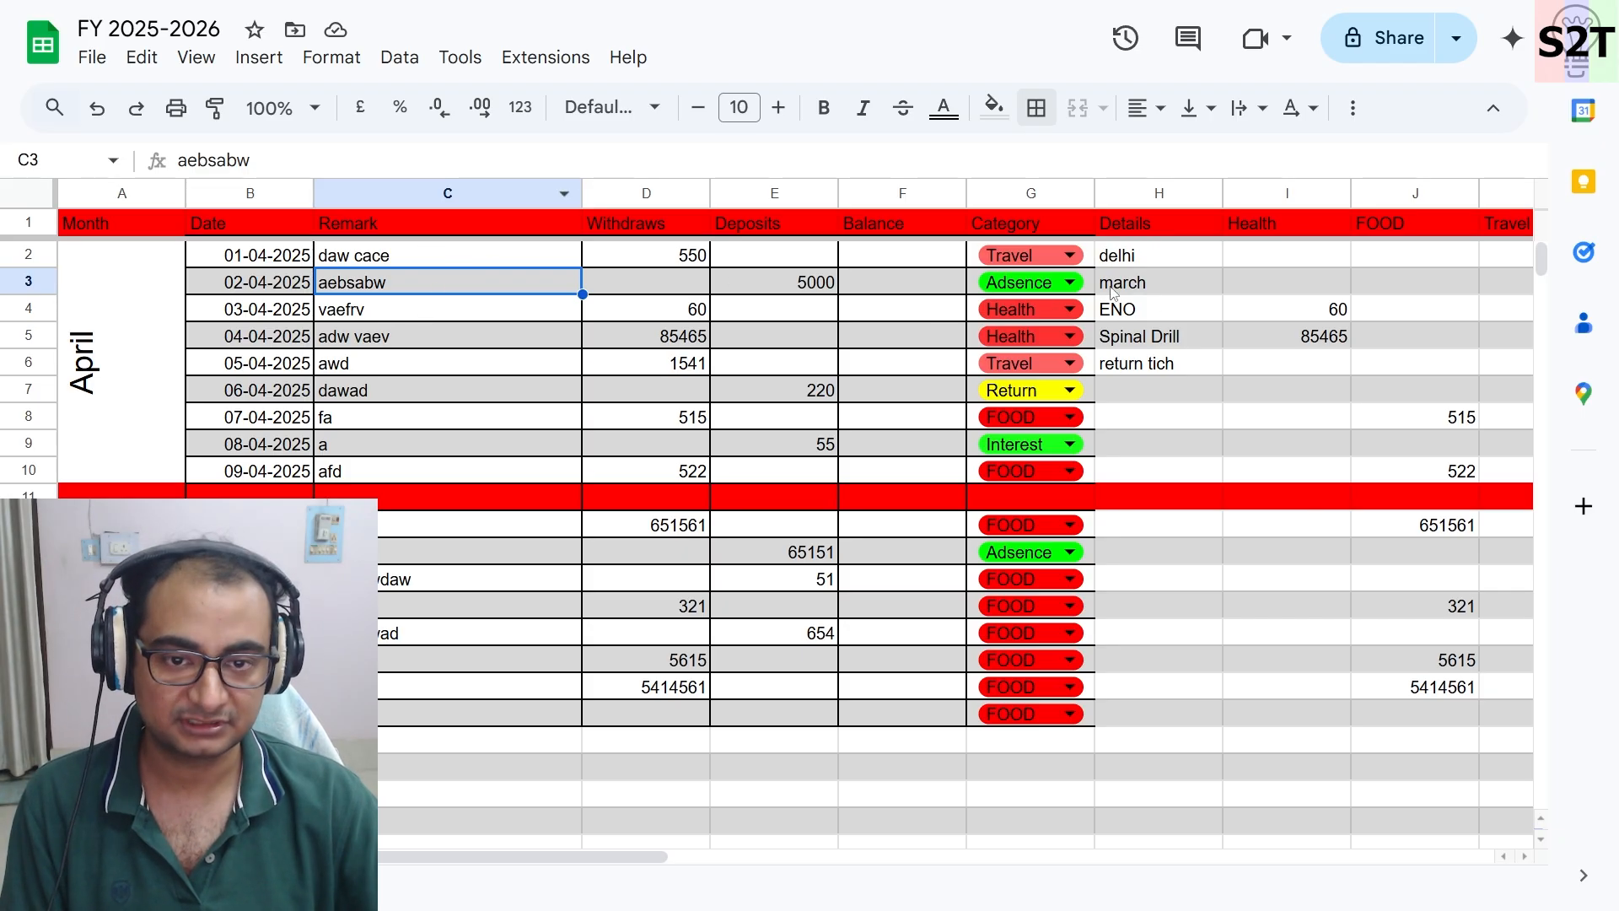
{"action": "scroll", "coordinate": [1227, 221], "scroll_direction": "right", "scroll_amount": 2}
{"action": "left_click", "coordinate": [1230, 198]}
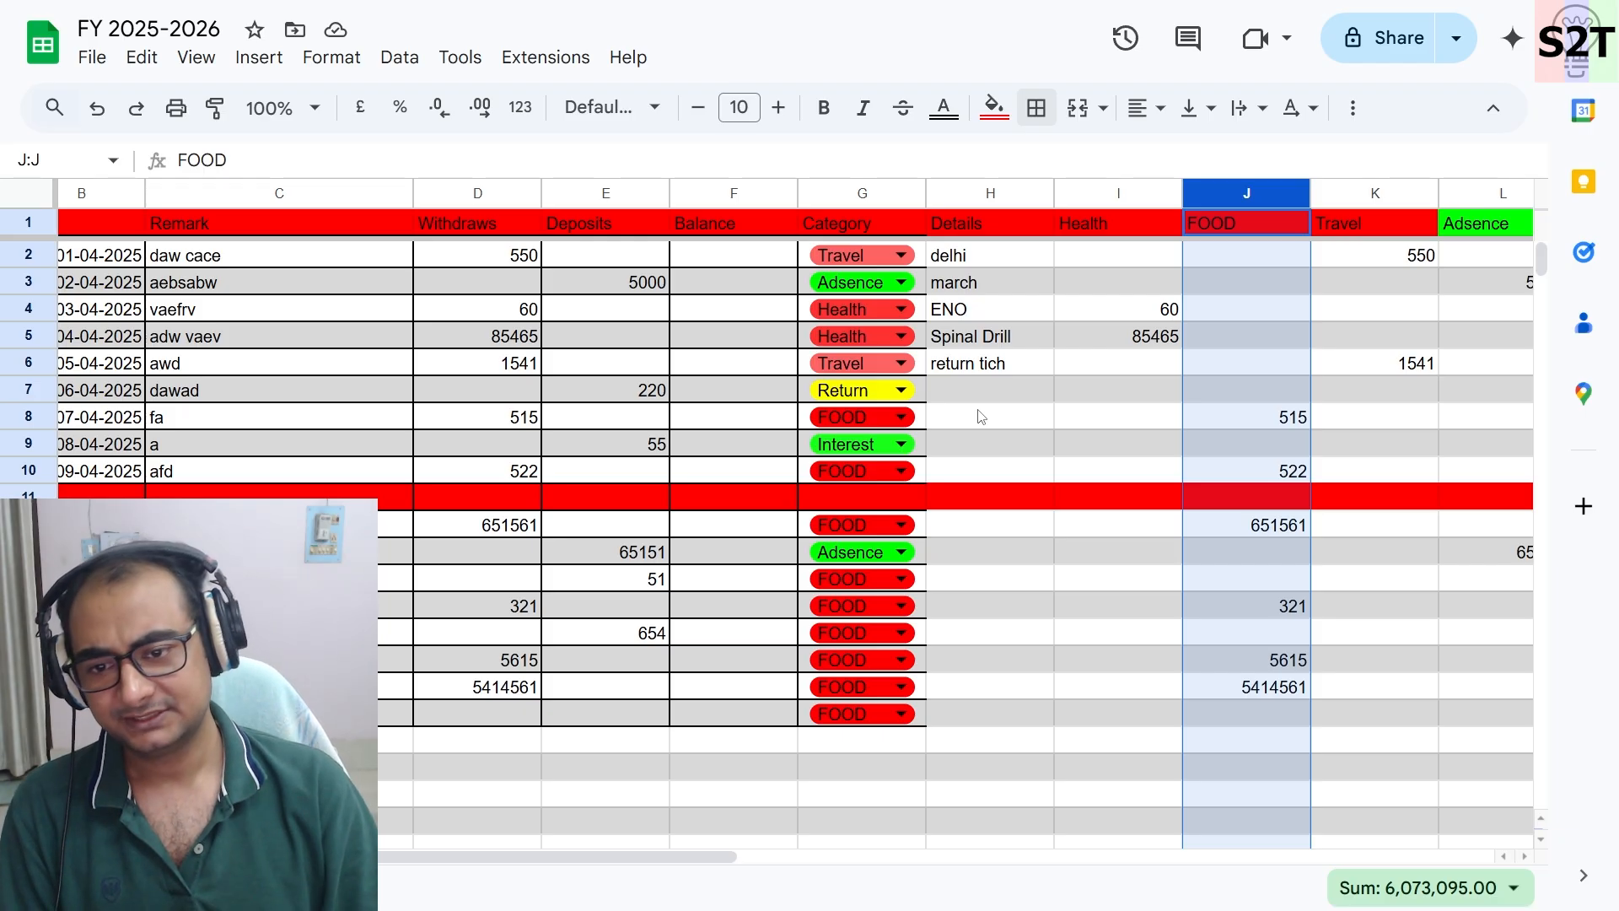
{"action": "left_click", "coordinate": [978, 388]}
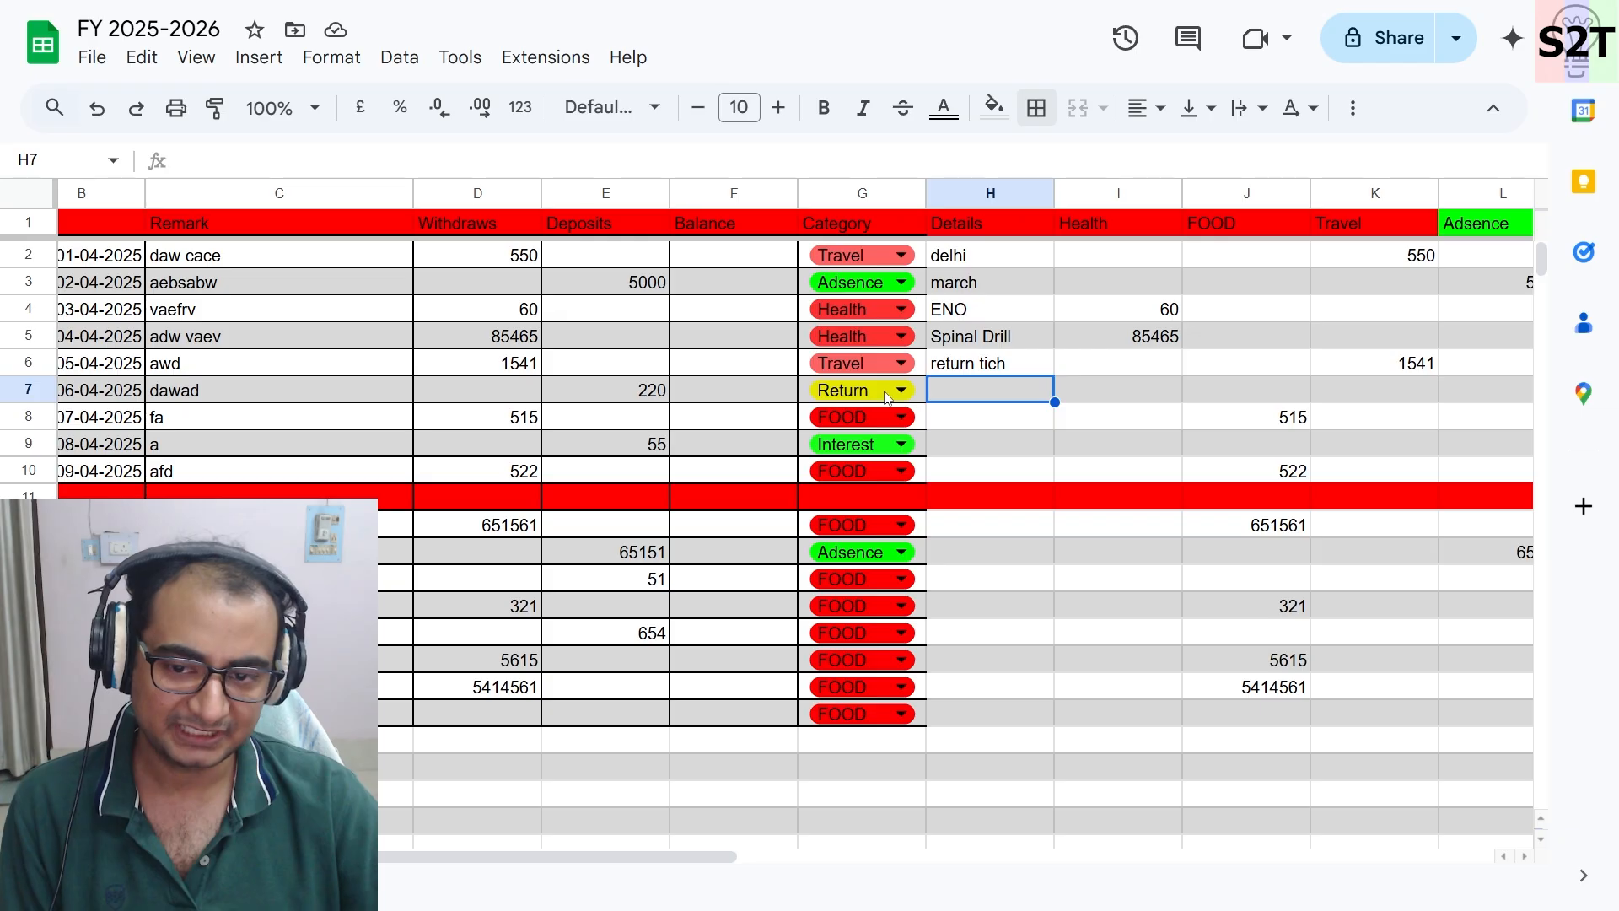
{"action": "left_click", "coordinate": [1064, 440]}
{"action": "left_click", "coordinate": [742, 378]}
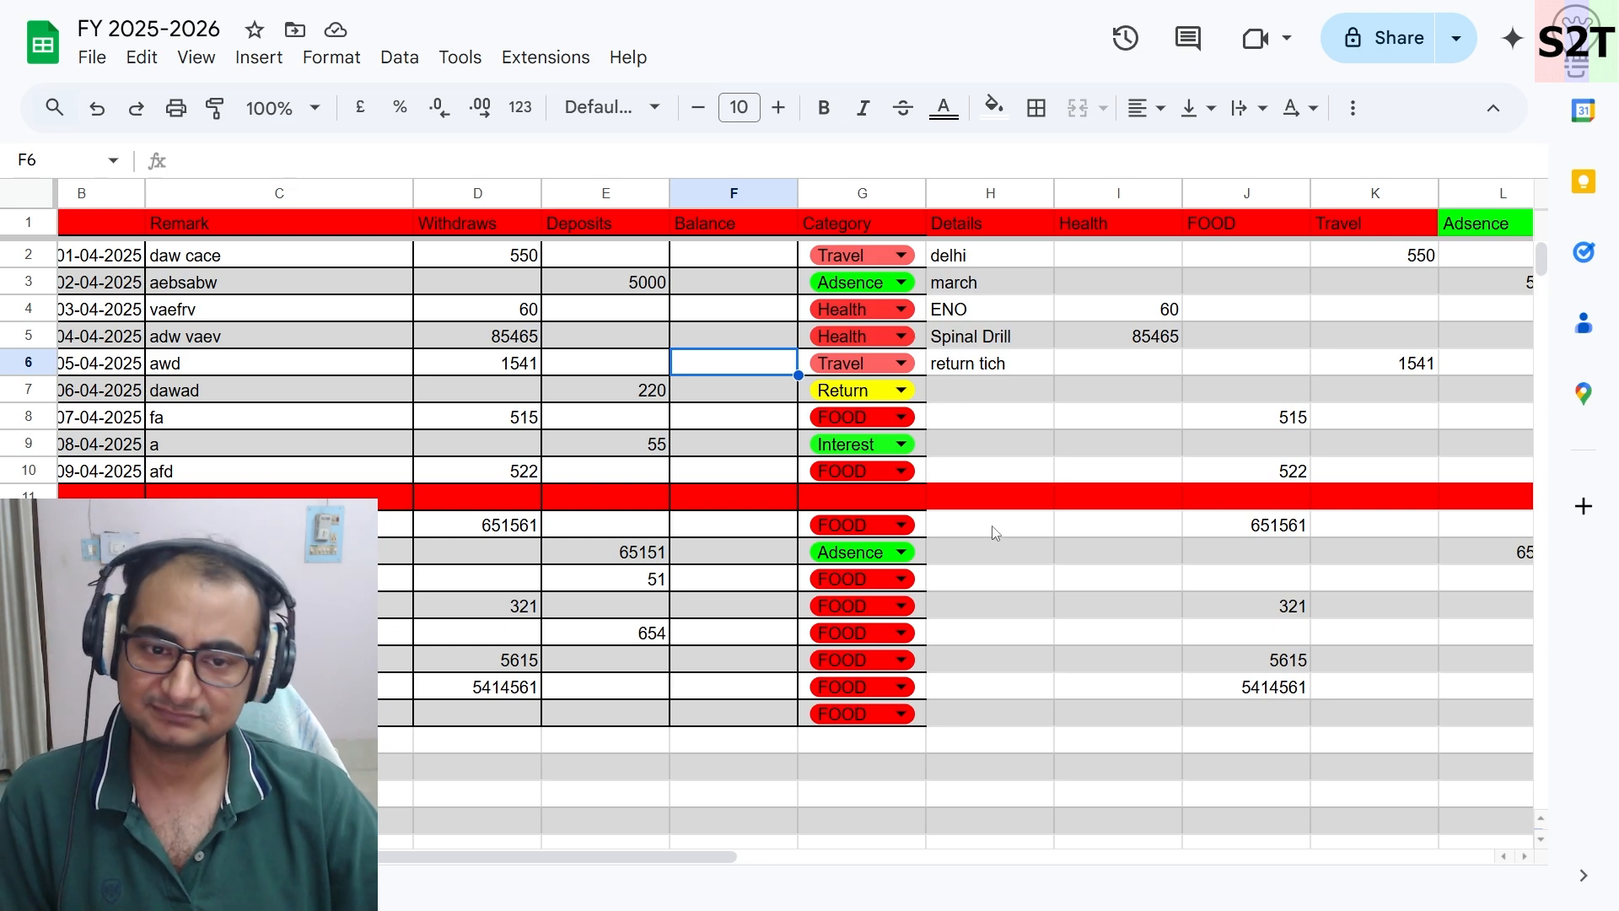
{"action": "left_click", "coordinate": [1092, 193]}
{"action": "left_click", "coordinate": [1243, 192]}
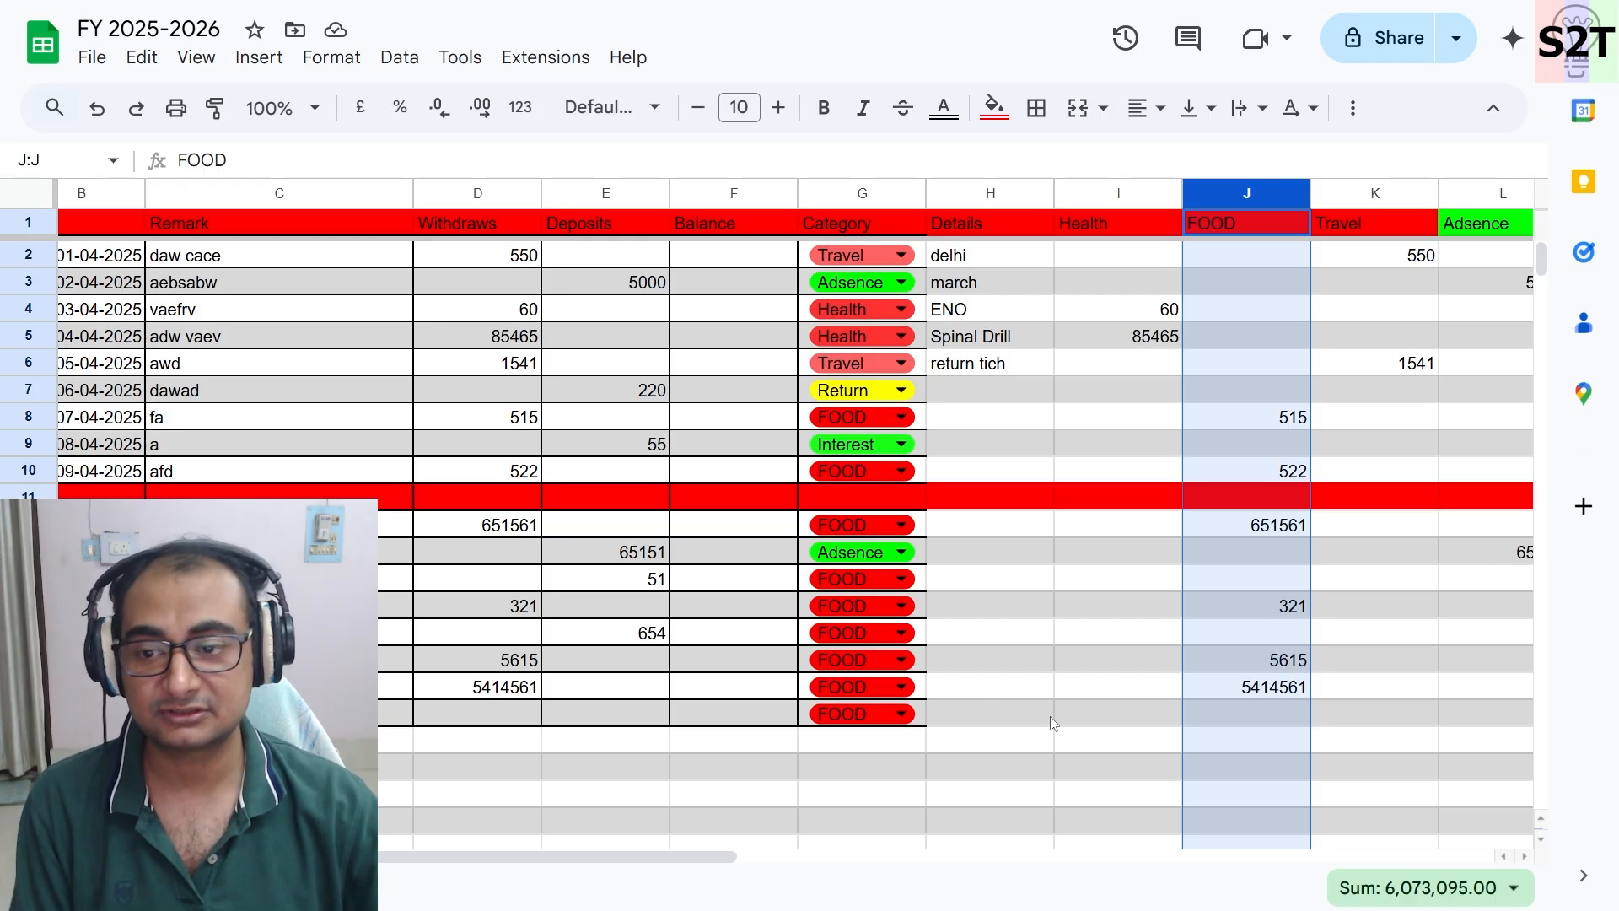
{"action": "left_click", "coordinate": [993, 666]}
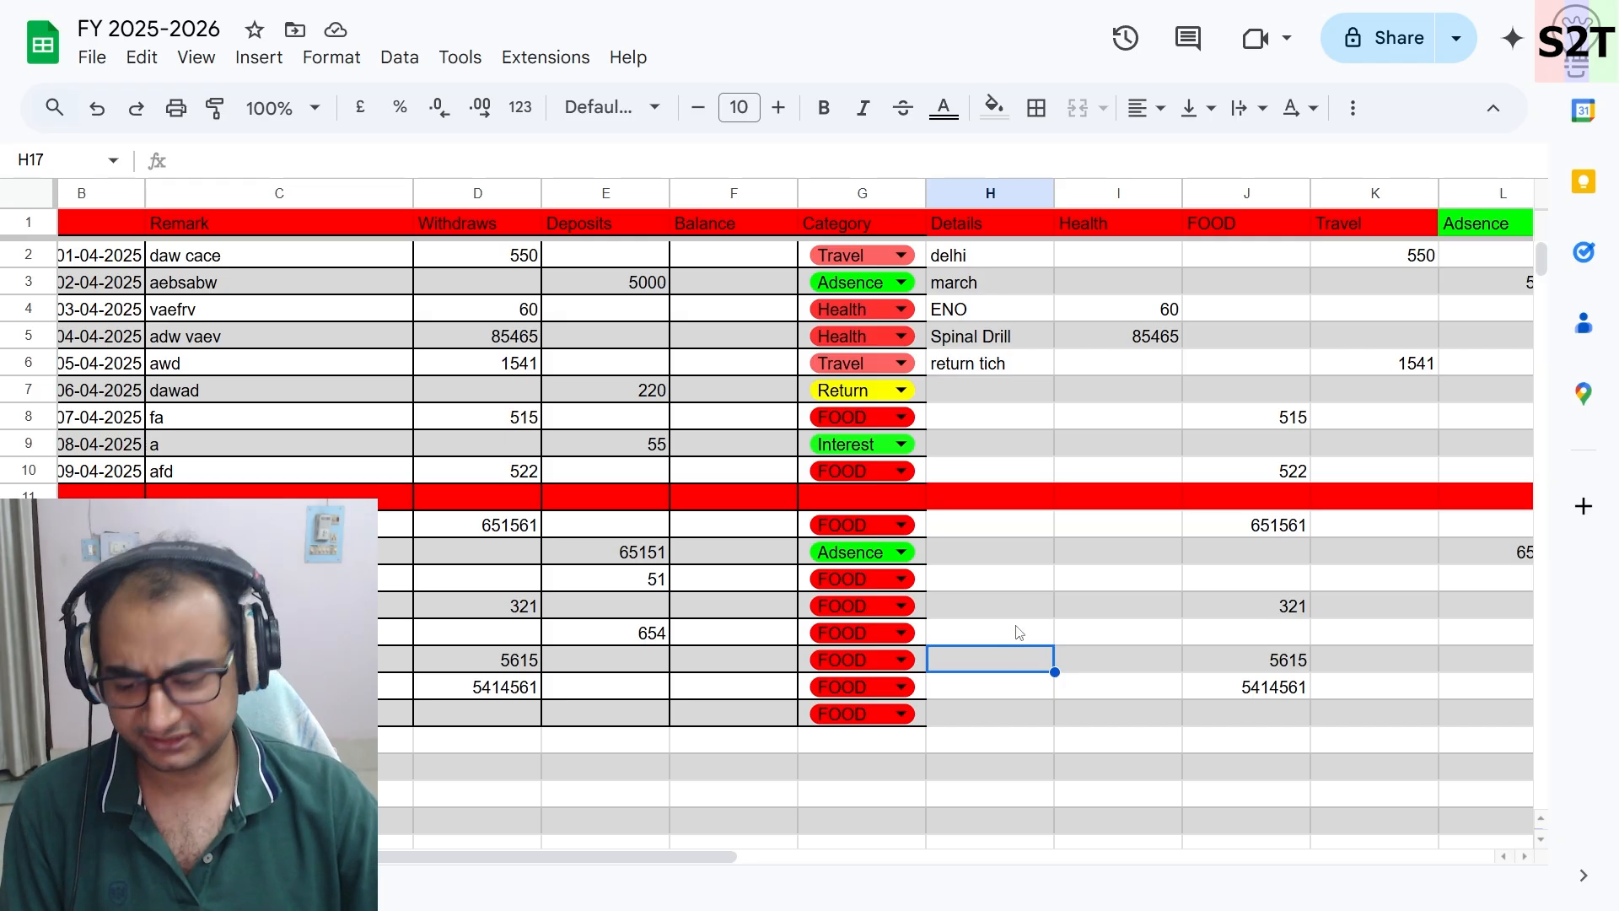
- Merge cells A13 to A19 in the Month column
{"action": "scroll", "coordinate": [1015, 628], "scroll_direction": "left", "scroll_amount": 2}
{"action": "left_click", "coordinate": [253, 226]}
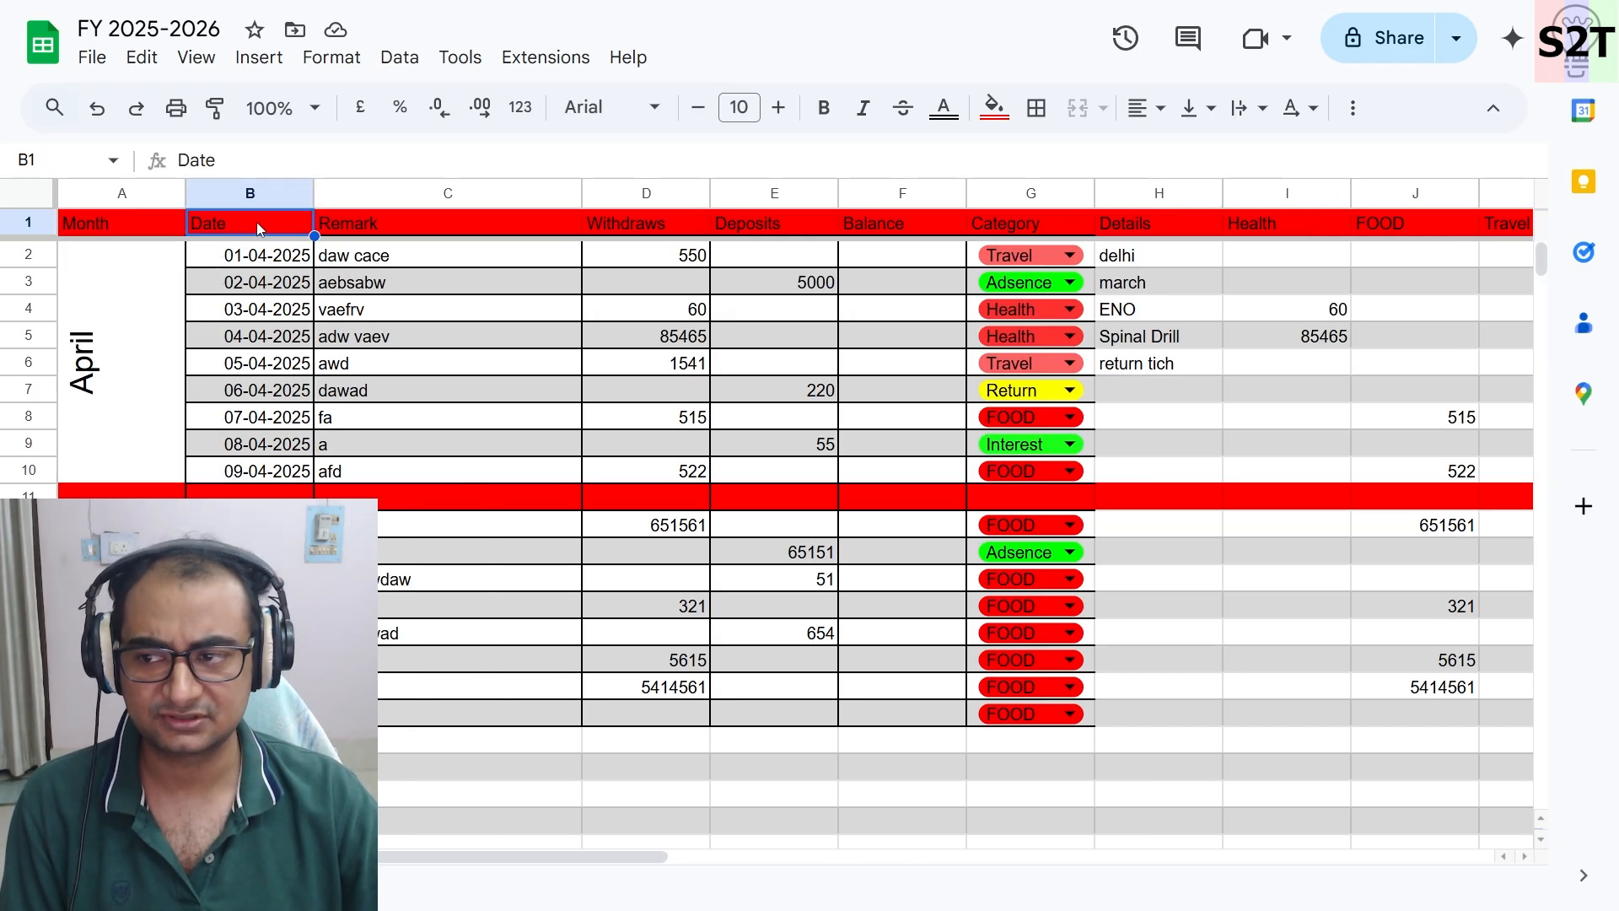
{"action": "left_click", "coordinate": [253, 524]}
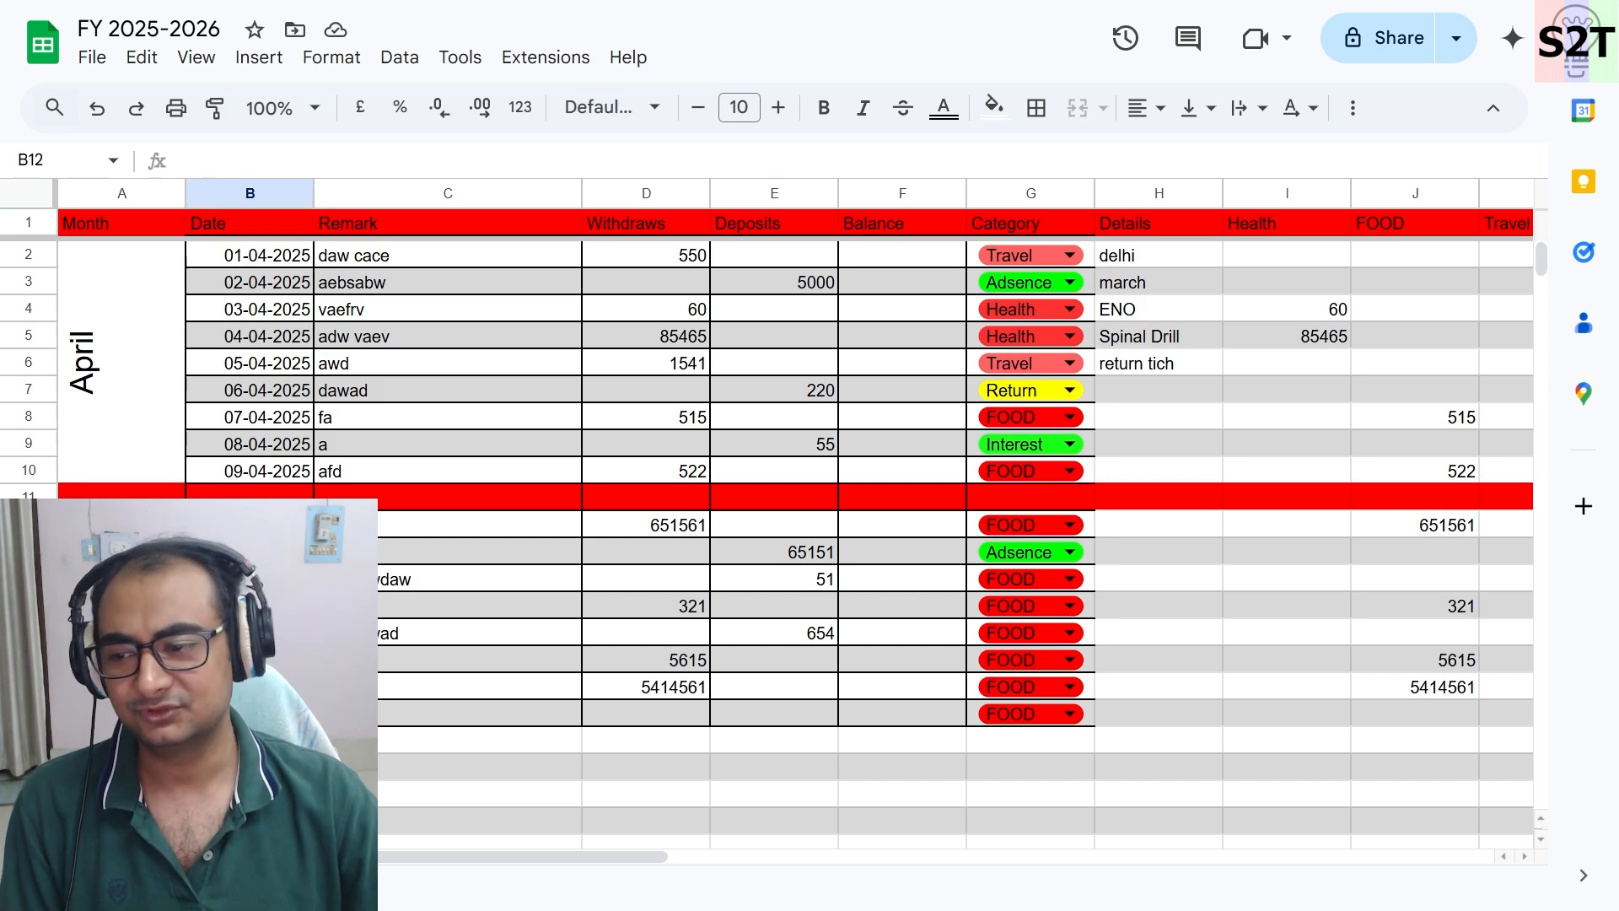
{"action": "left_click_drag", "start_coordinate": [121, 551], "coordinate": [122, 713]}
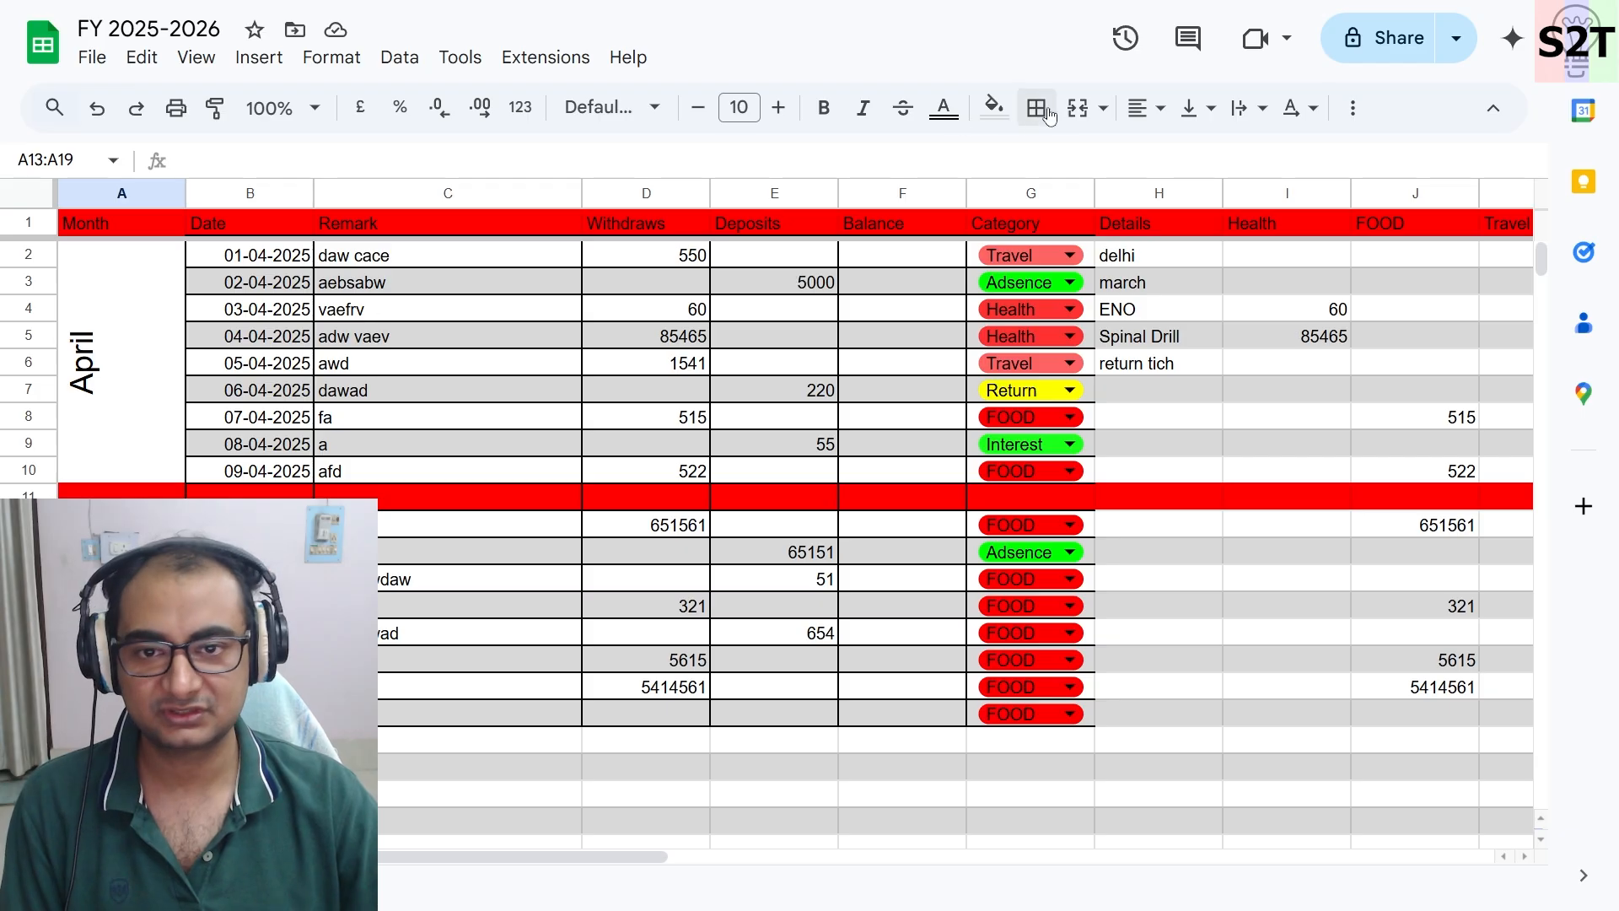
{"action": "left_click", "coordinate": [1079, 110]}
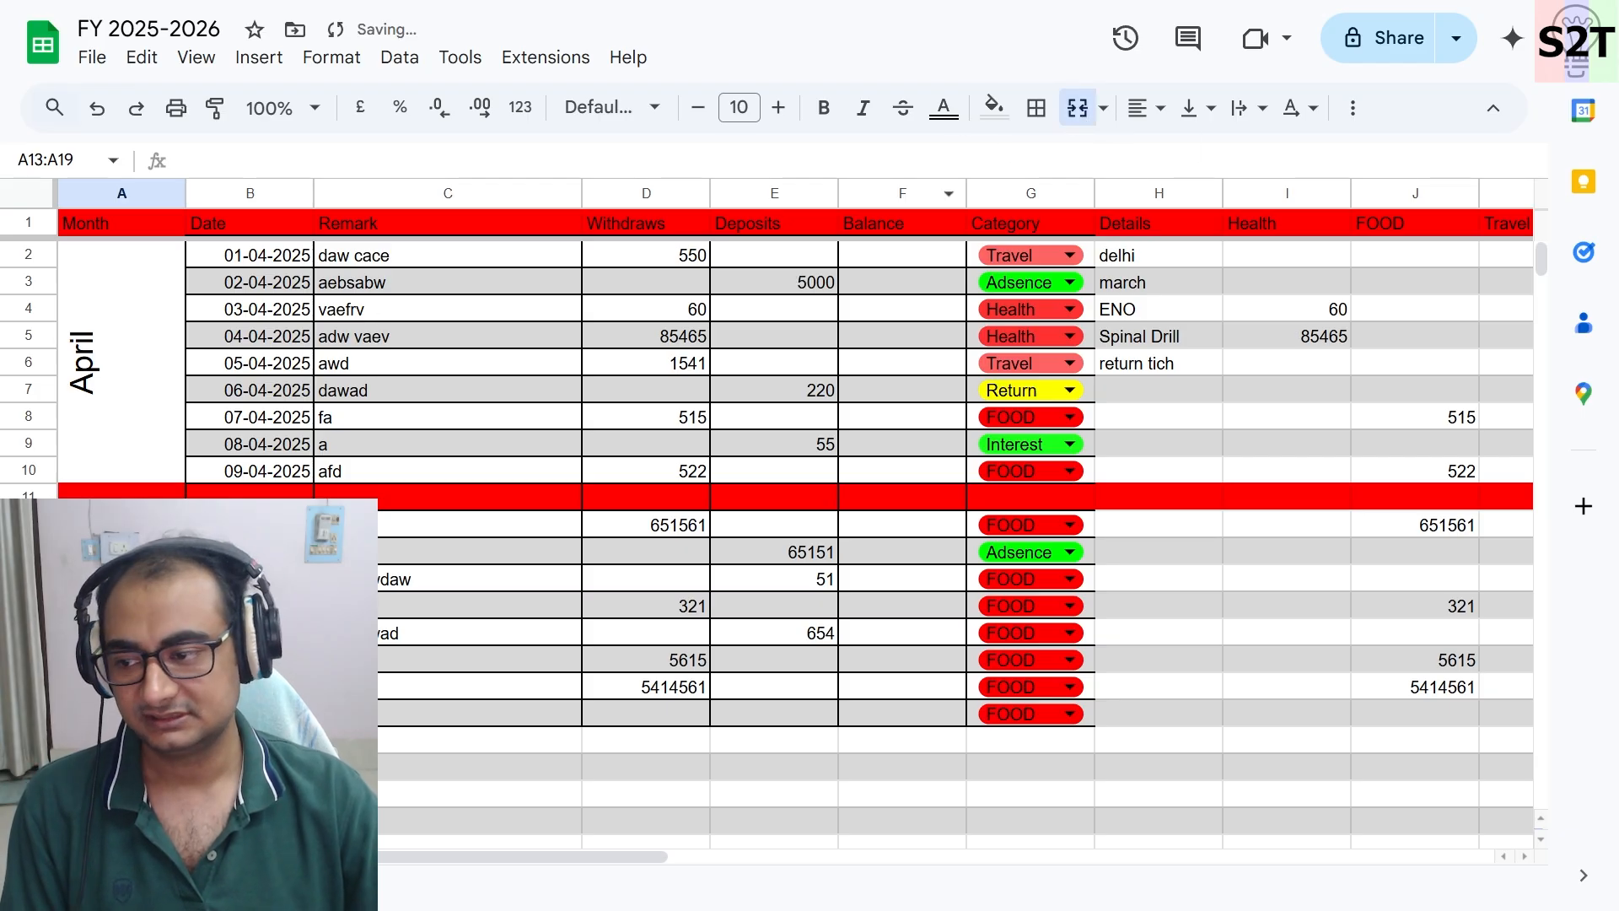
- Enter may in the merged month cell and rotate its text vertically
{"action": "type", "text": "adwawd"}
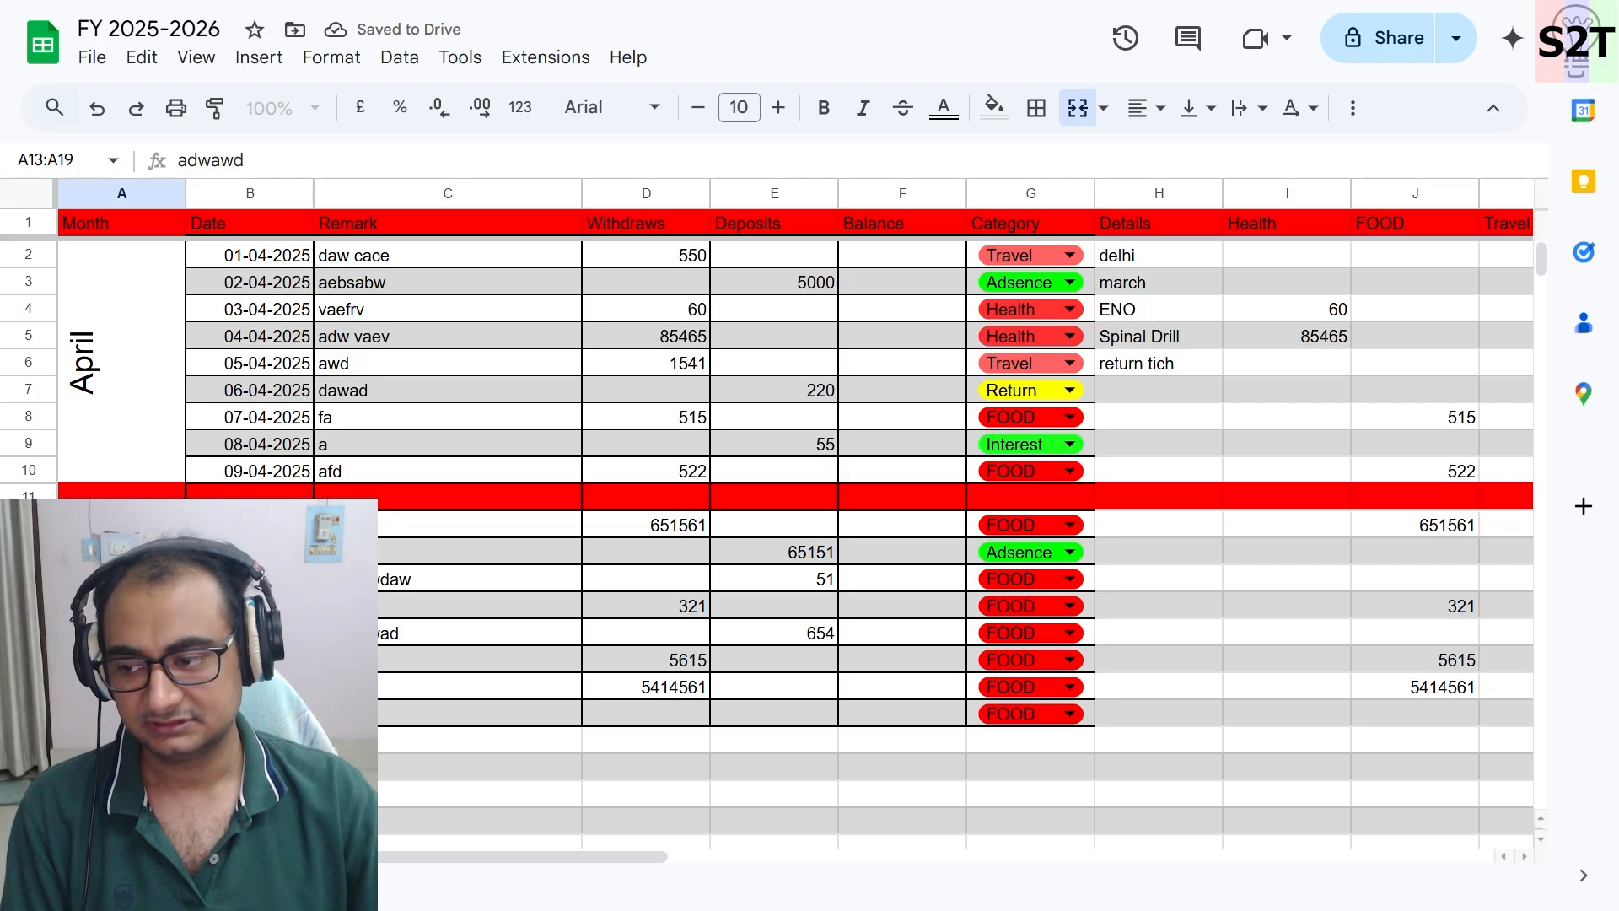
{"action": "left_click", "coordinate": [1297, 108]}
{"action": "left_click", "coordinate": [1495, 160]}
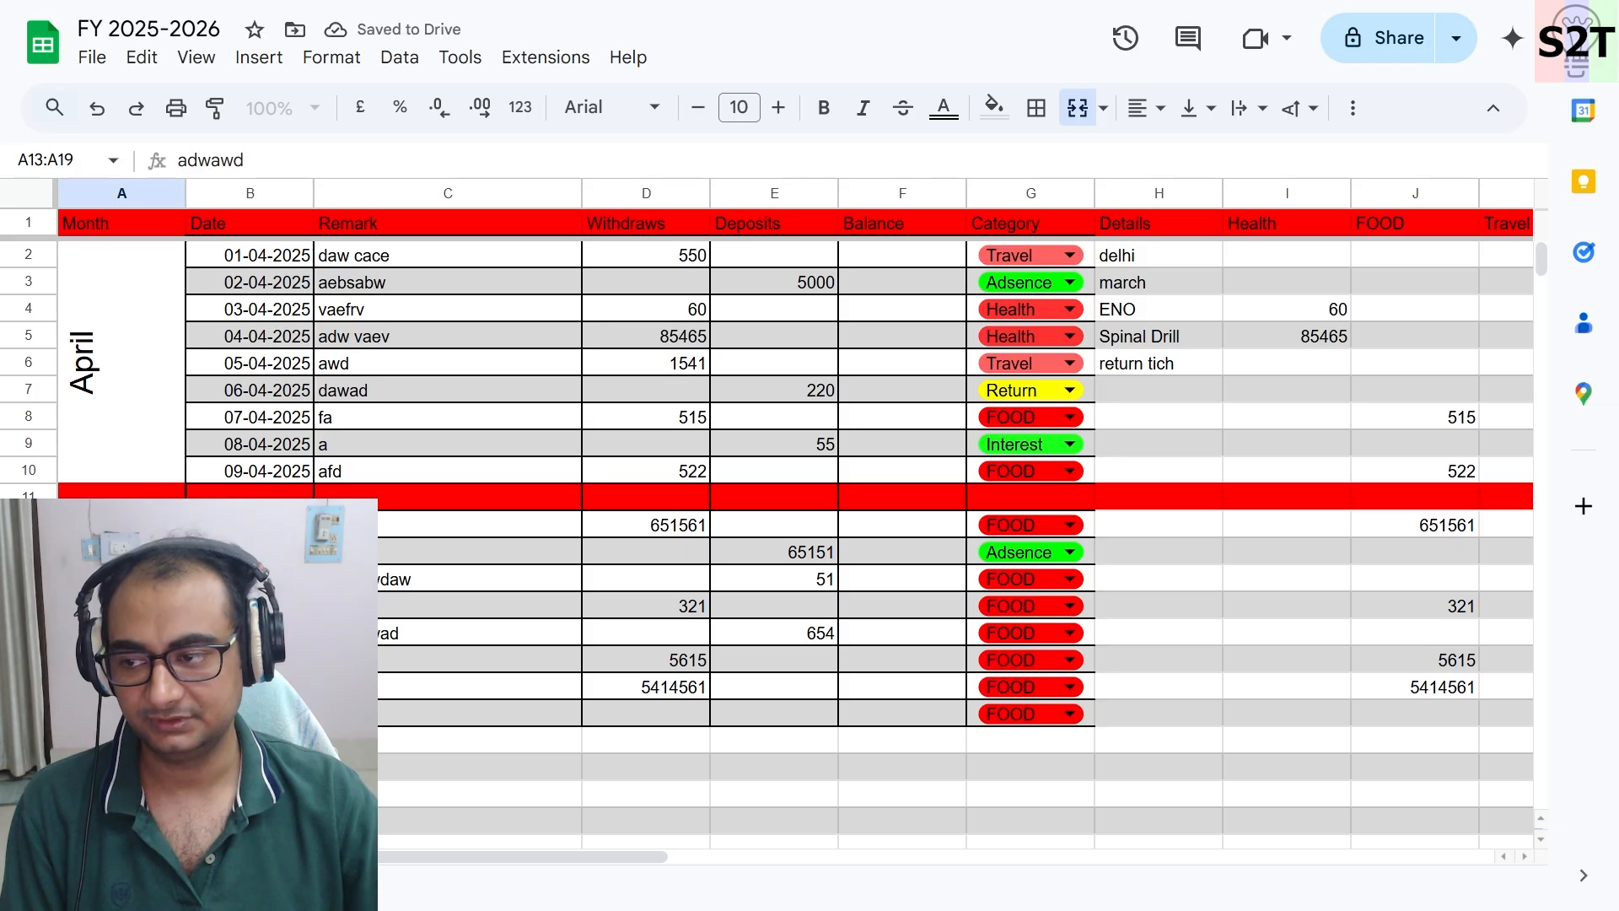
{"action": "type", "text": "may"}
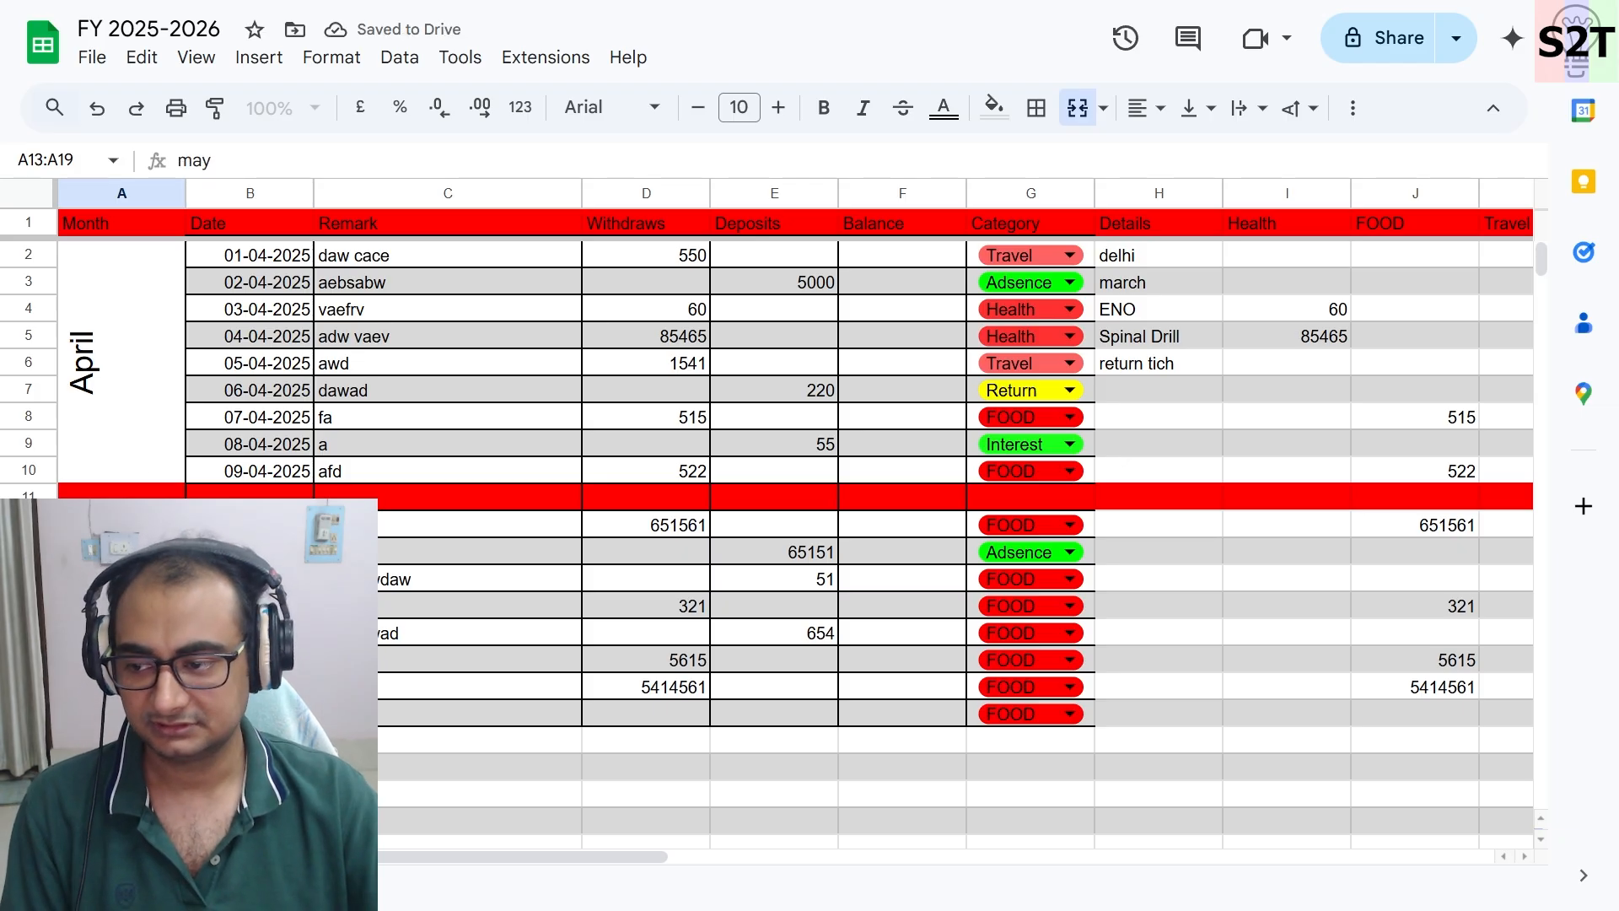
- Try to extend the merged May cell up to include A12
{"action": "left_click", "coordinate": [250, 579]}
{"action": "left_click", "coordinate": [121, 525]}
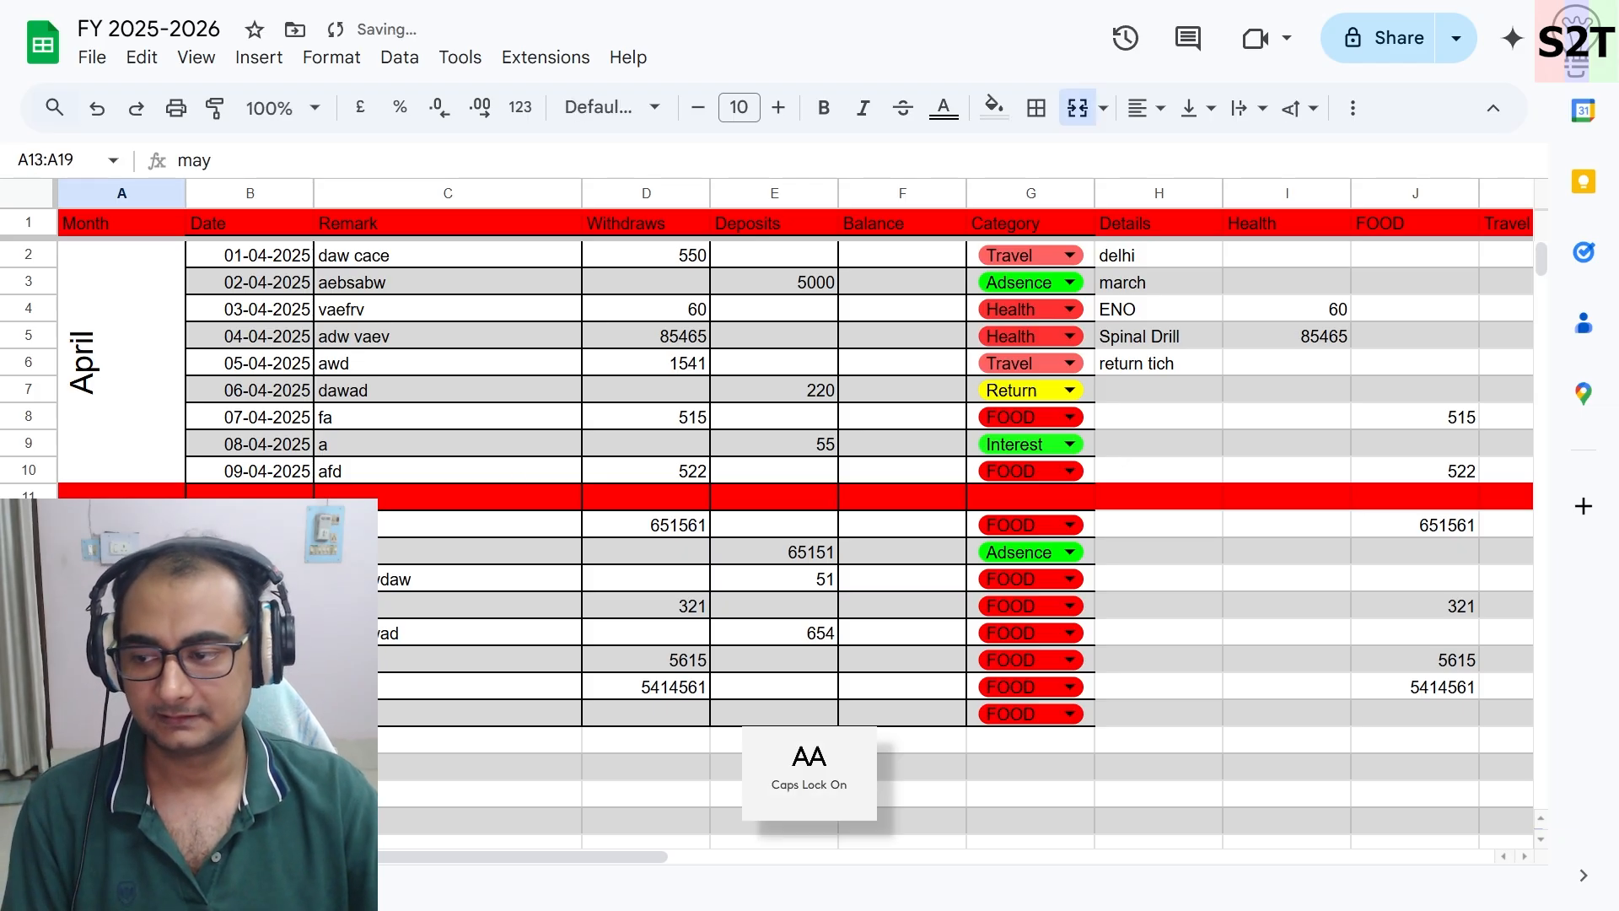
{"action": "left_click", "coordinate": [126, 524]}
{"action": "left_click_drag", "start_coordinate": [127, 561], "coordinate": [126, 526]}
{"action": "left_click", "coordinate": [127, 525]}
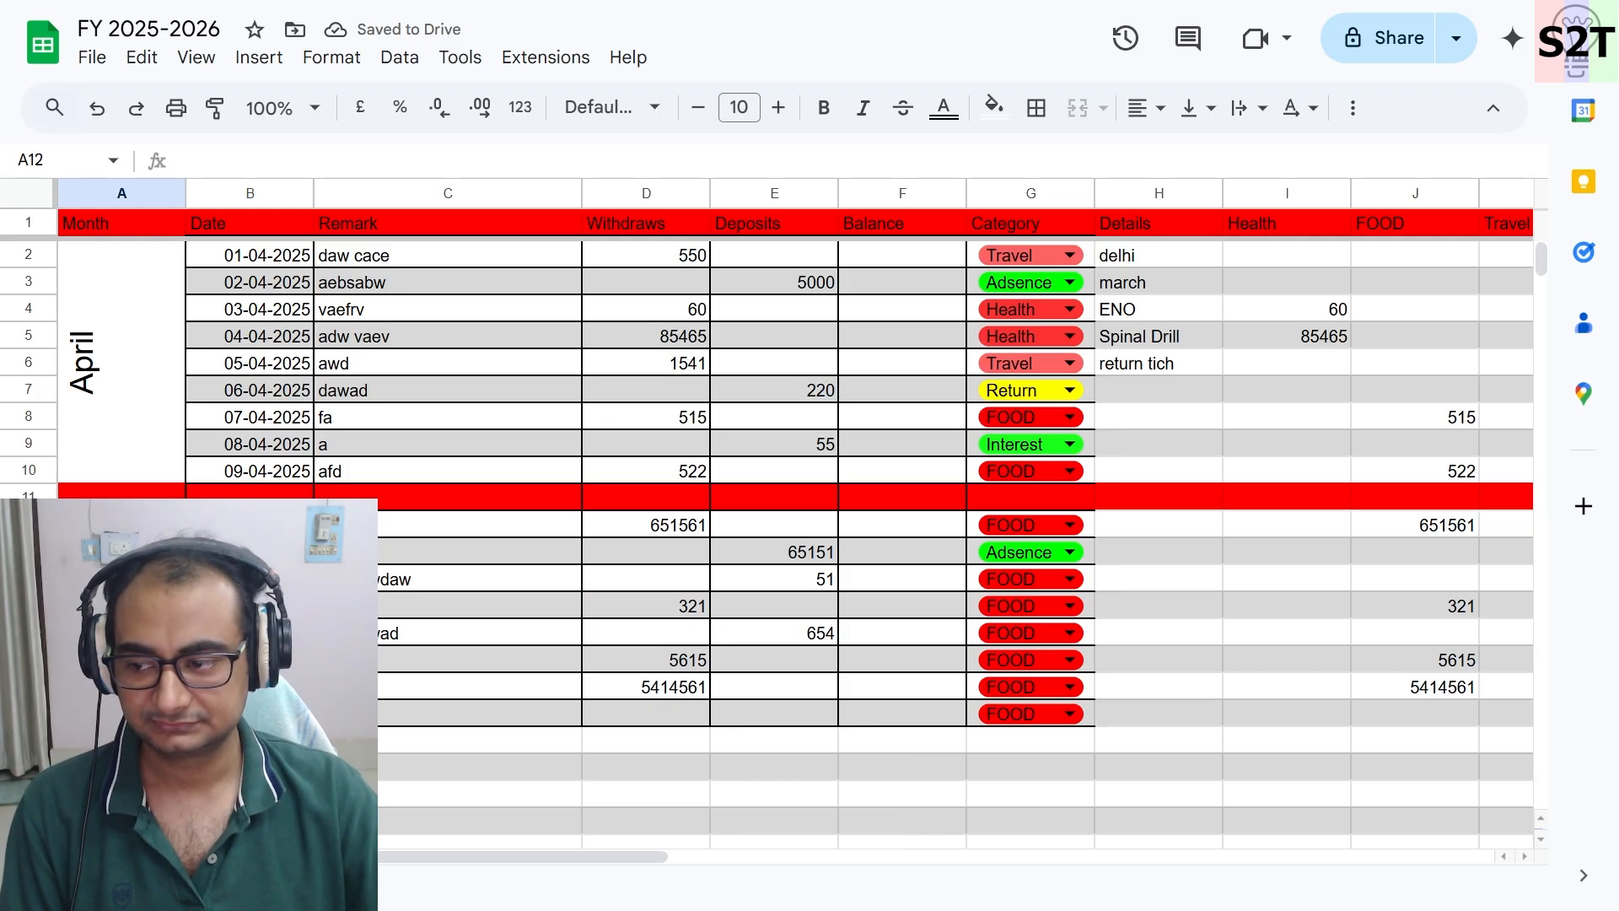